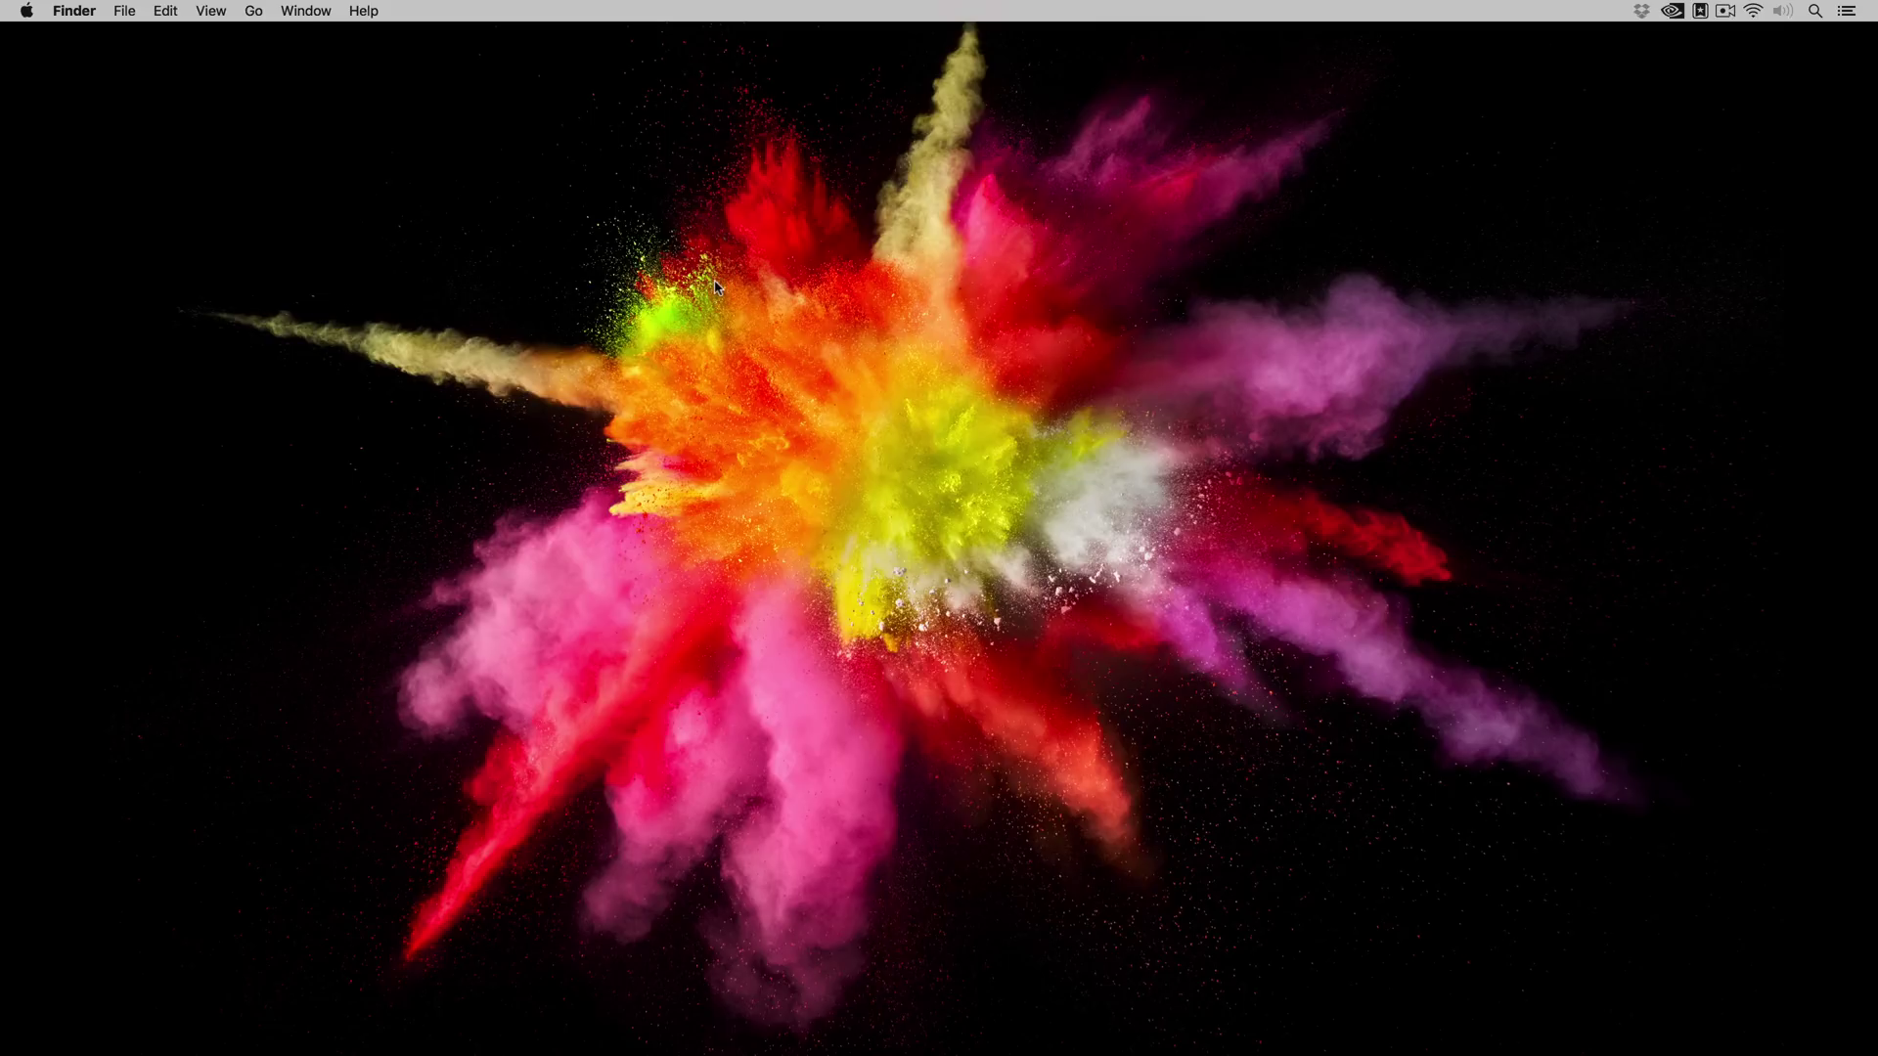
- Download the free macOS Sierra installer from the App Store
key(F4)
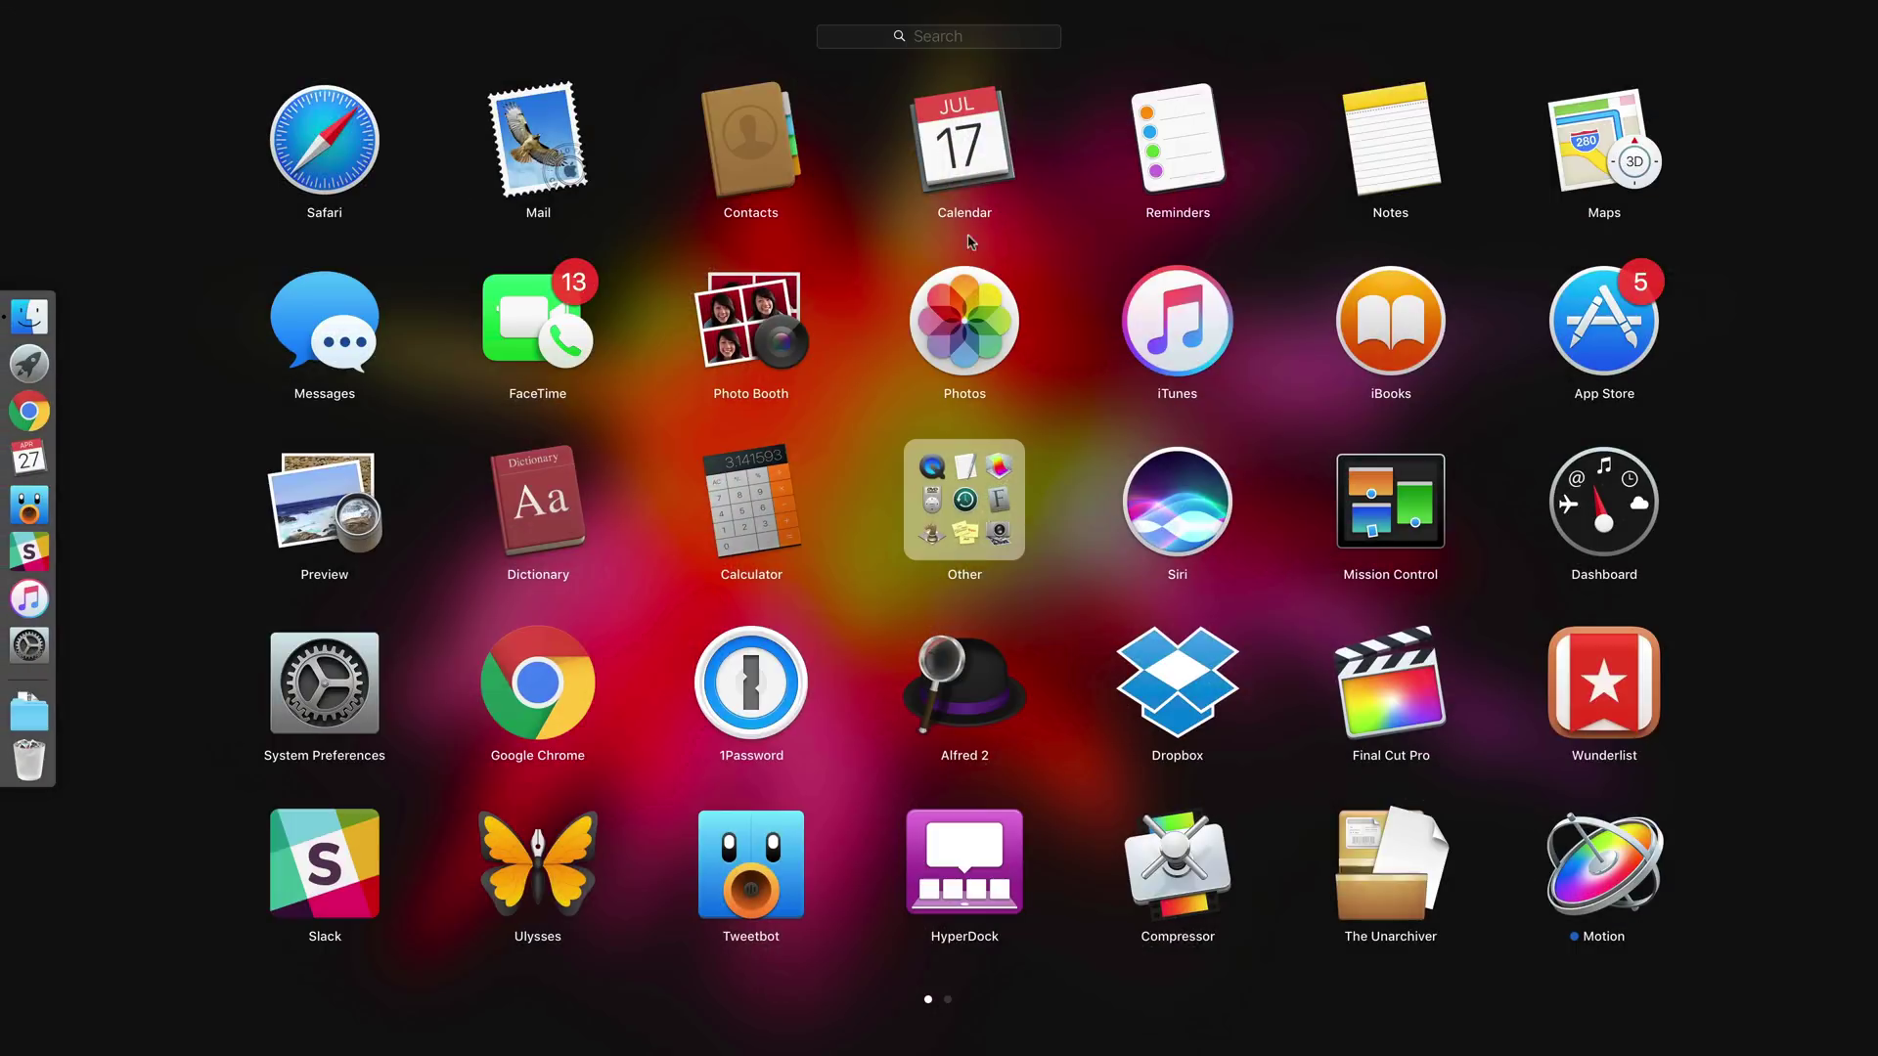
click(1585, 326)
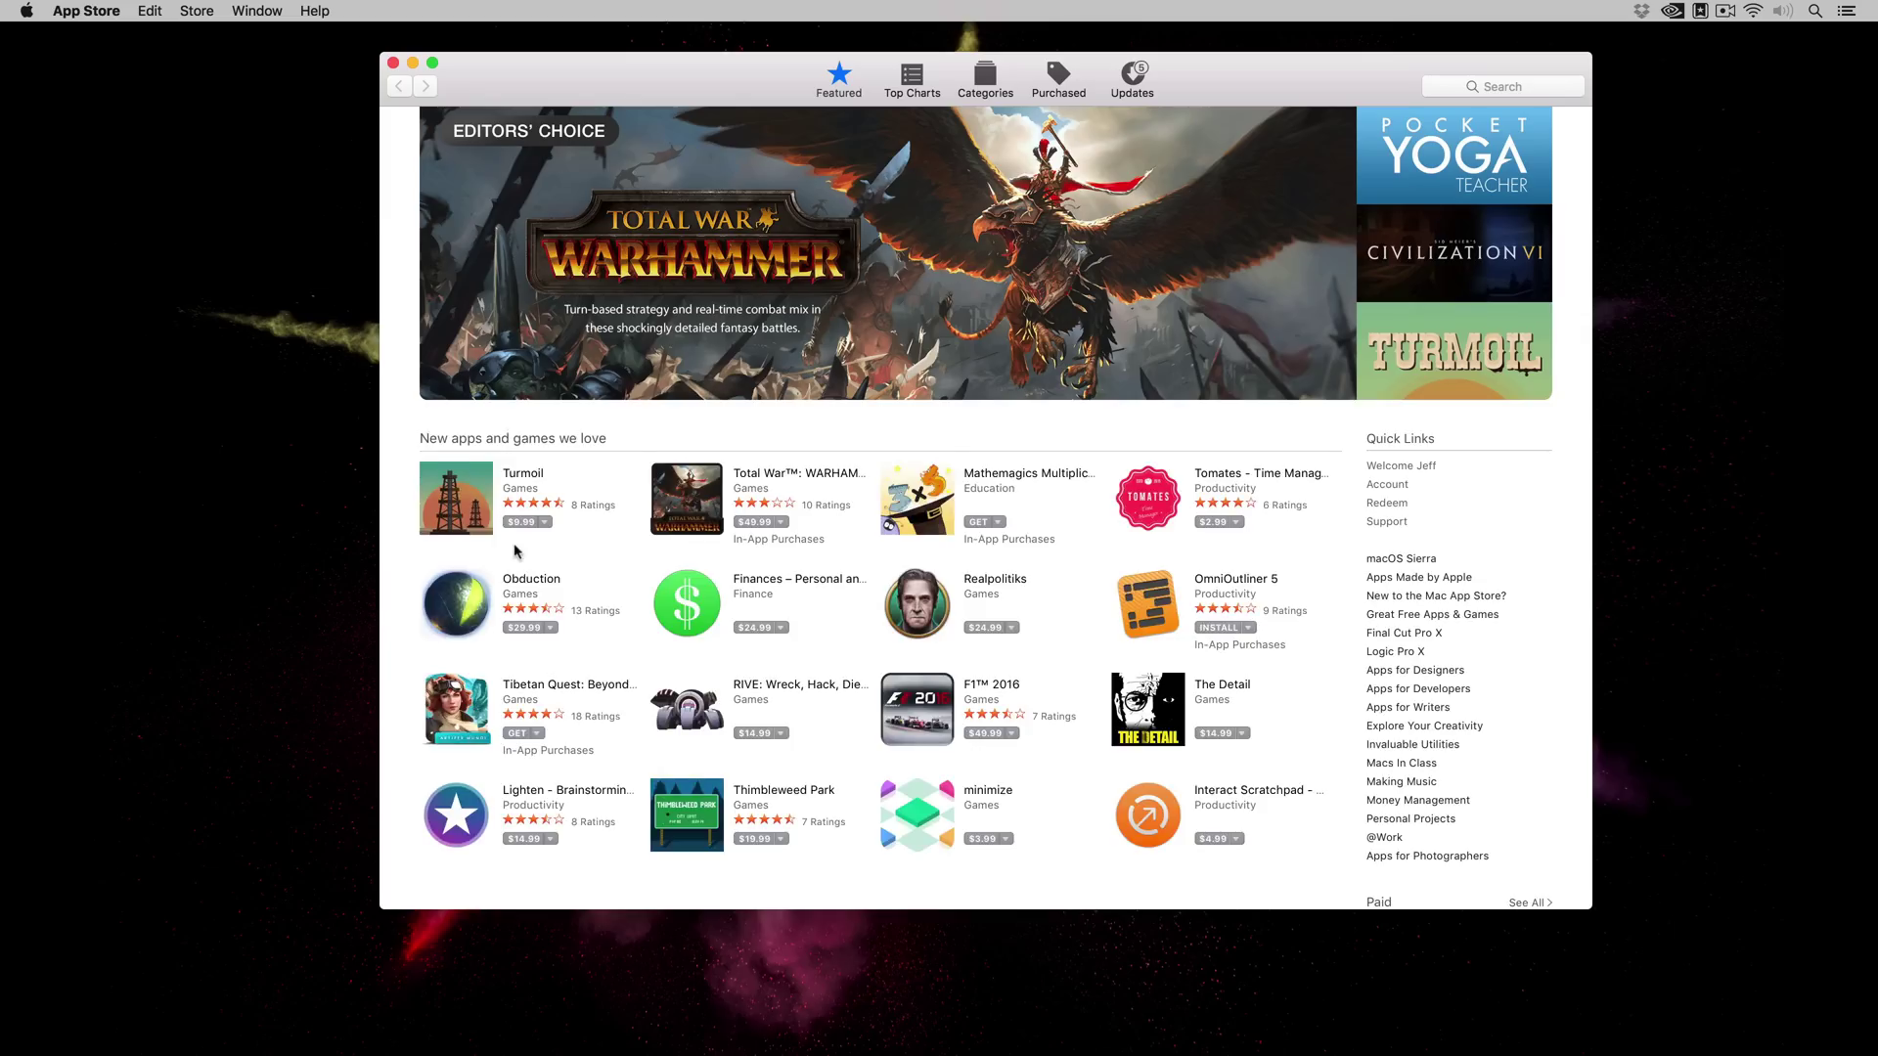
scroll(516, 553, down, 10)
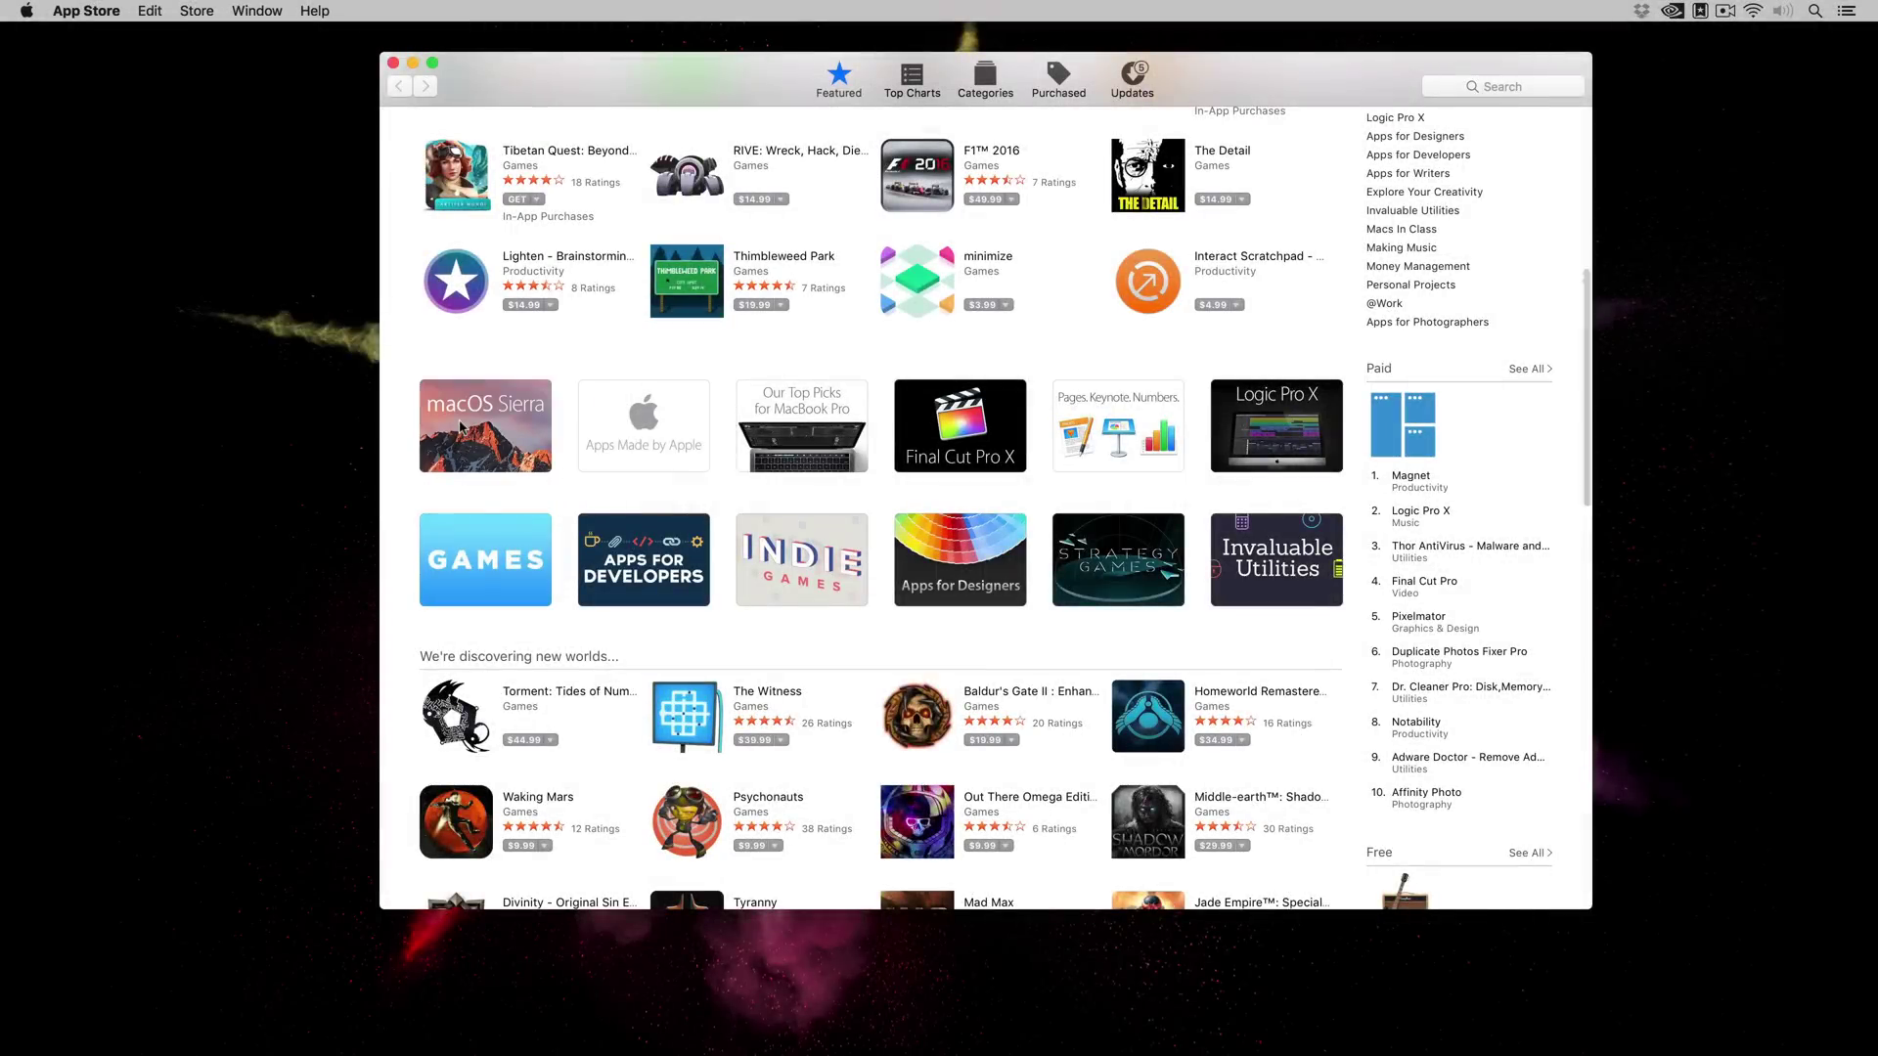
click(456, 428)
click(505, 315)
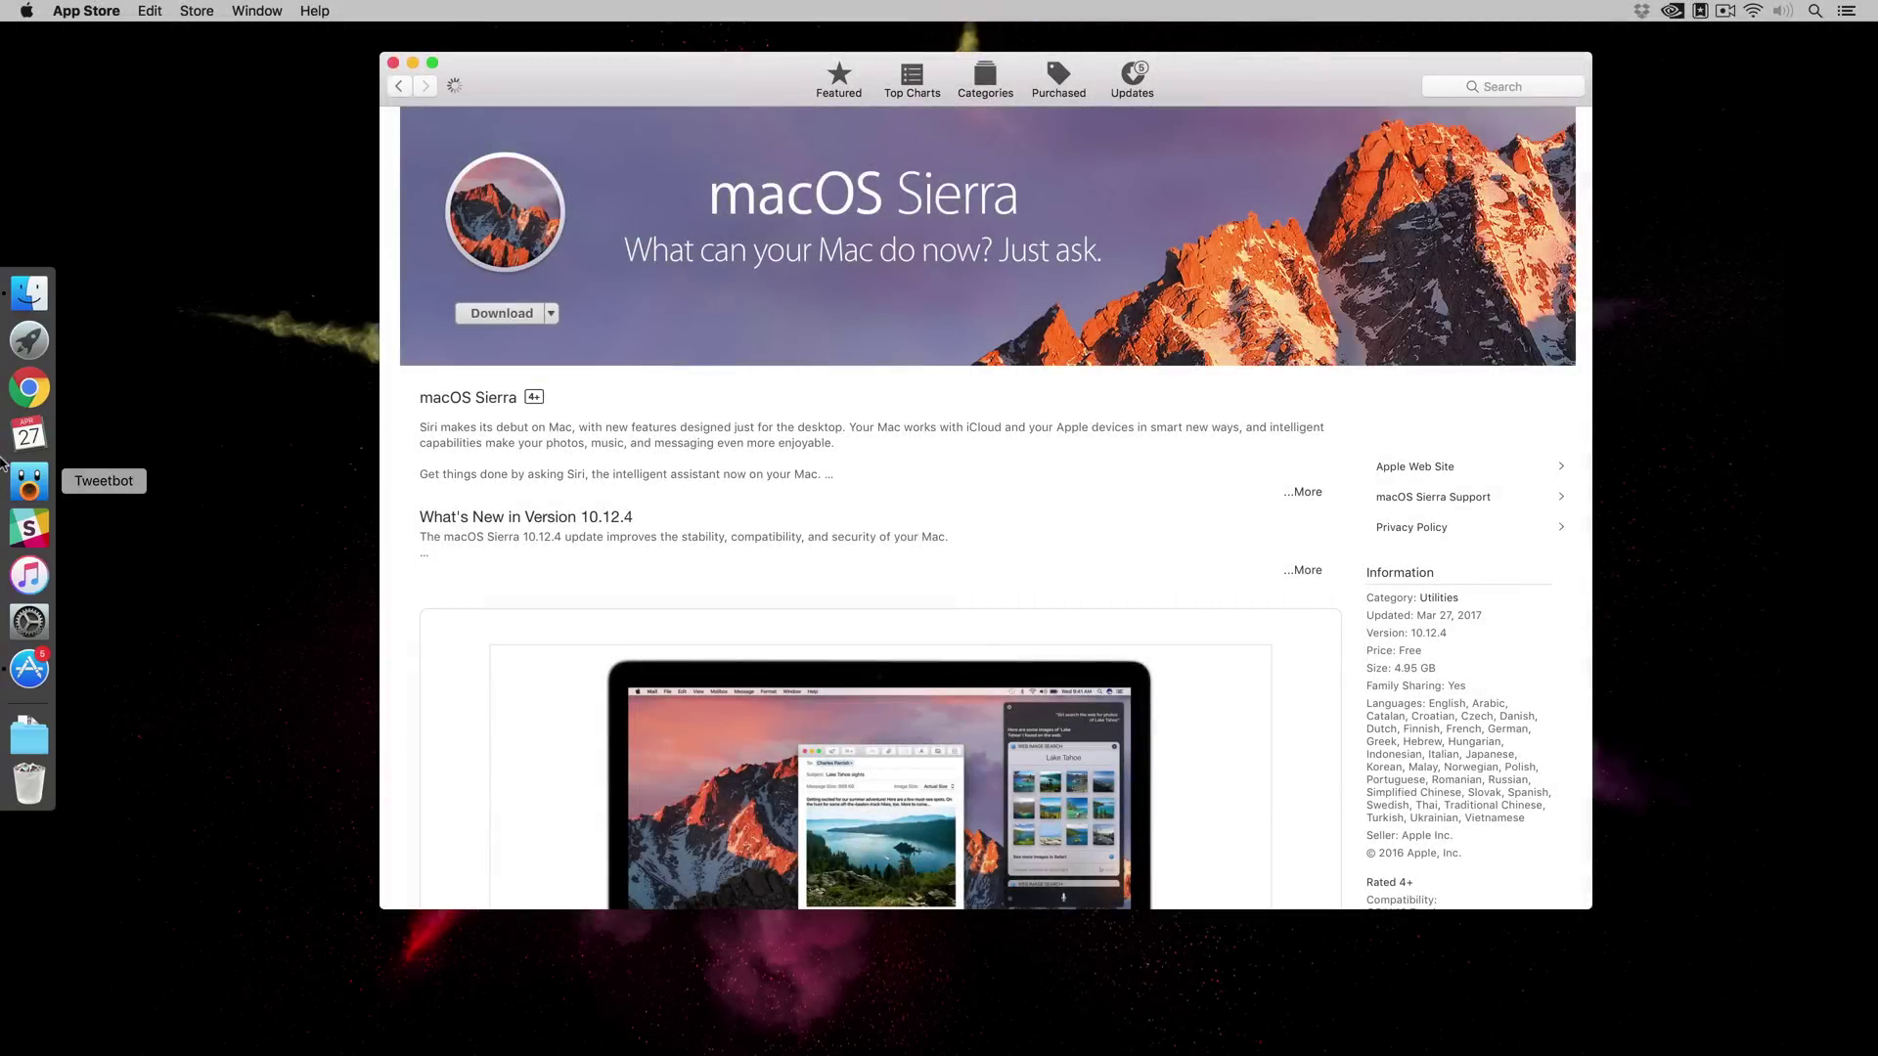
- Close the App Store and quit the auto-launched Install macOS Sierra app
mouse_move(30, 364)
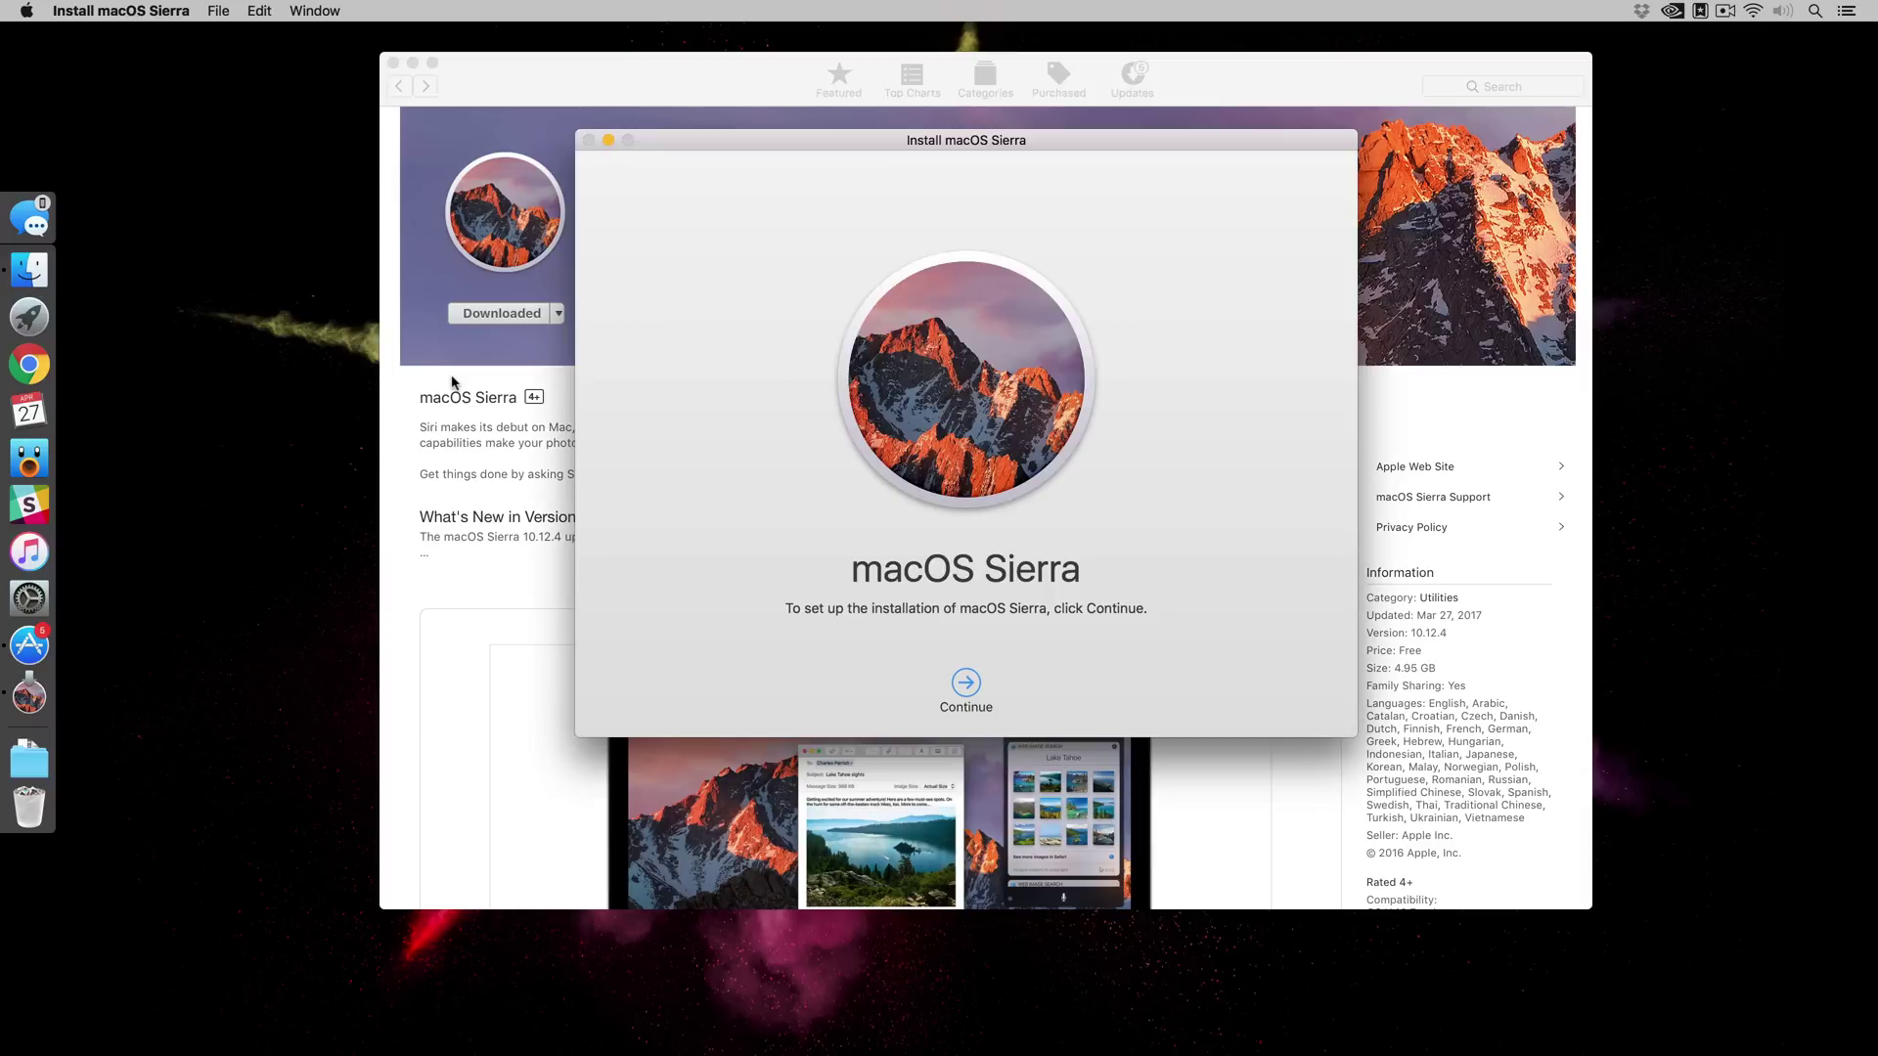
click(394, 63)
click(111, 10)
click(132, 192)
- Erase the SanDisk Cruzer USB drive in Disk Utility as a volume named 'Installer'
key(F4)
click(964, 523)
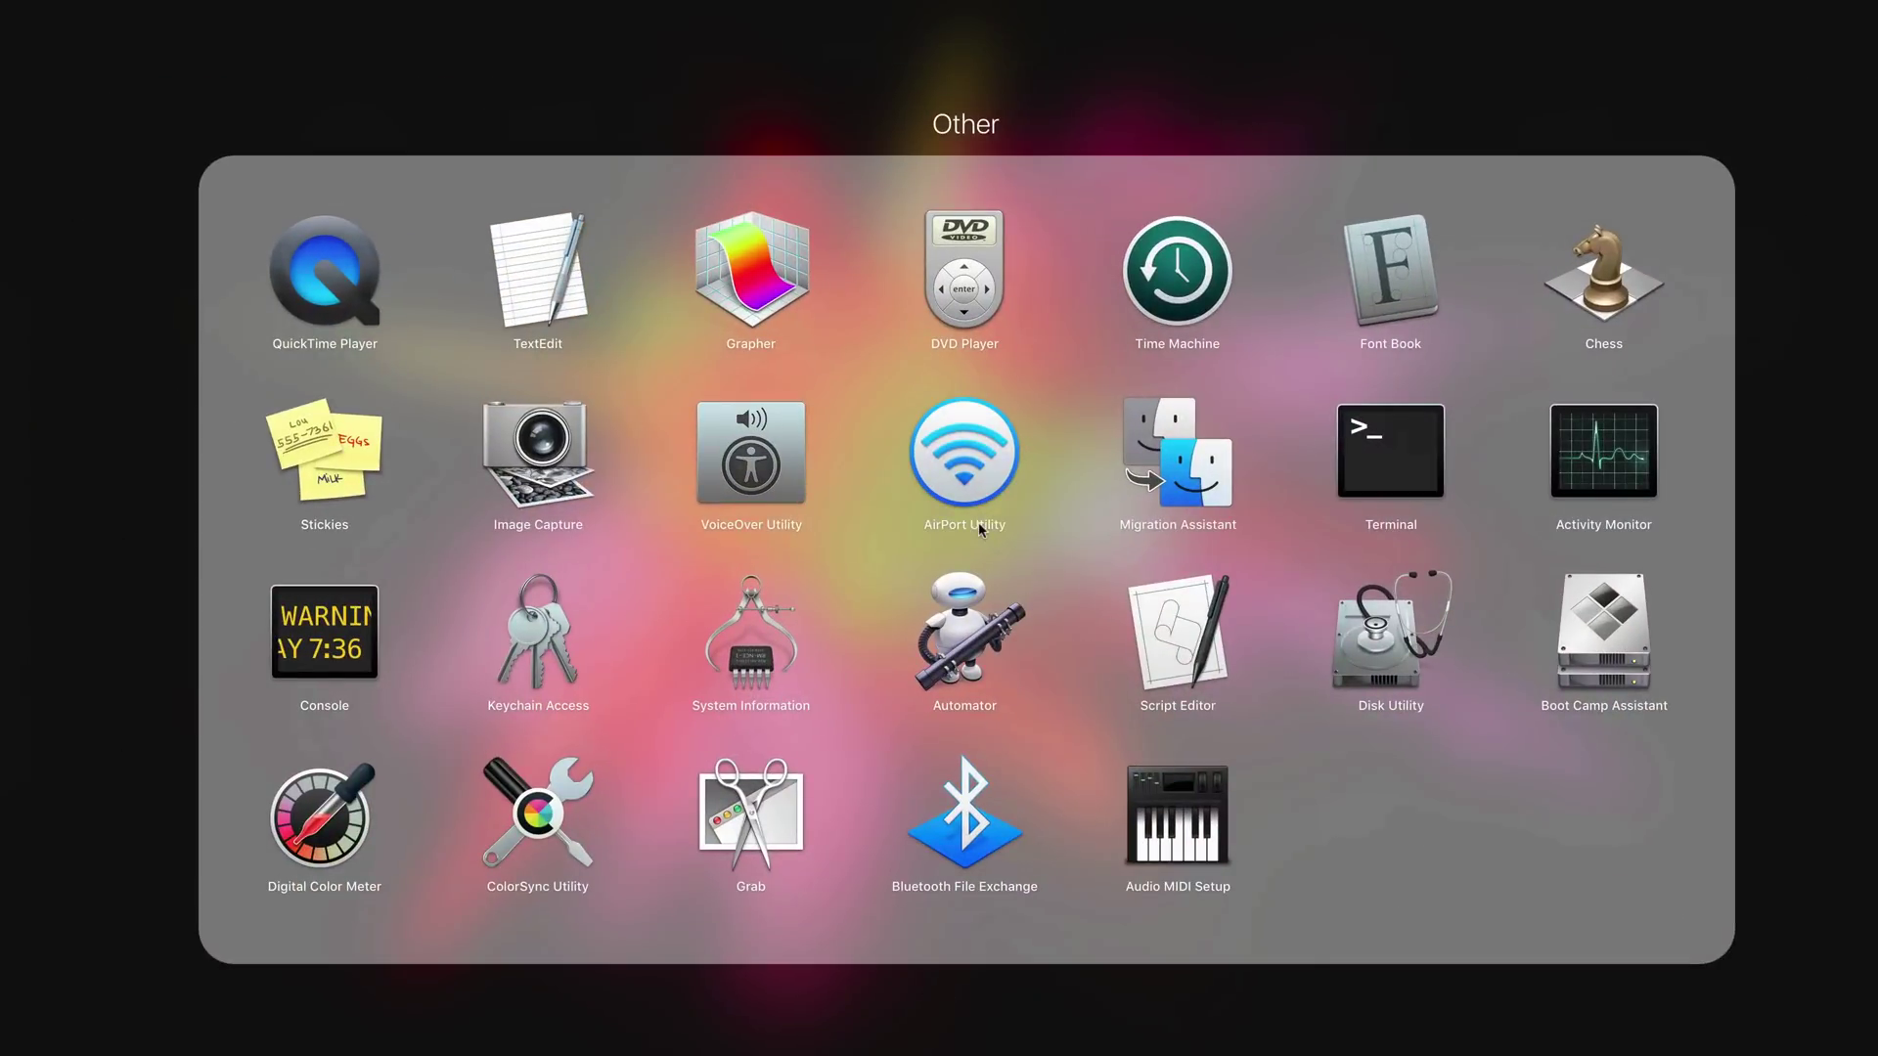
click(1342, 634)
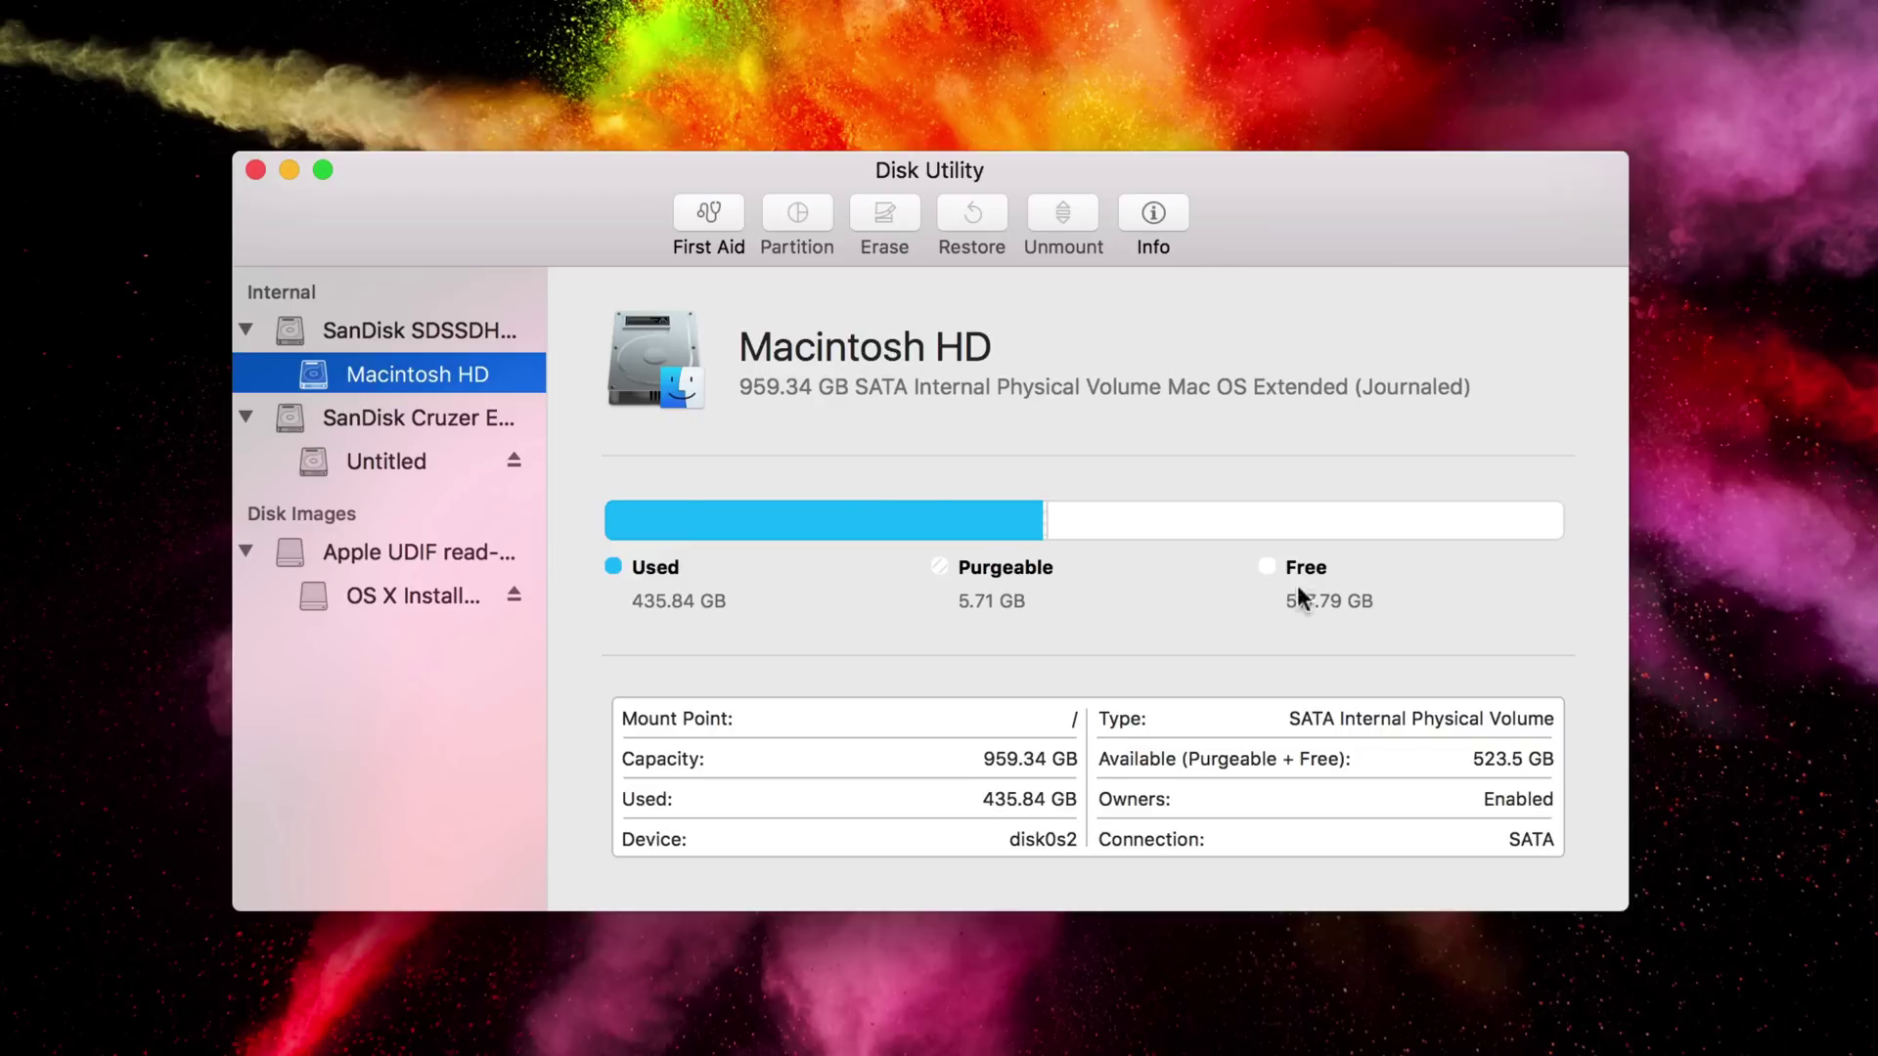
click(431, 419)
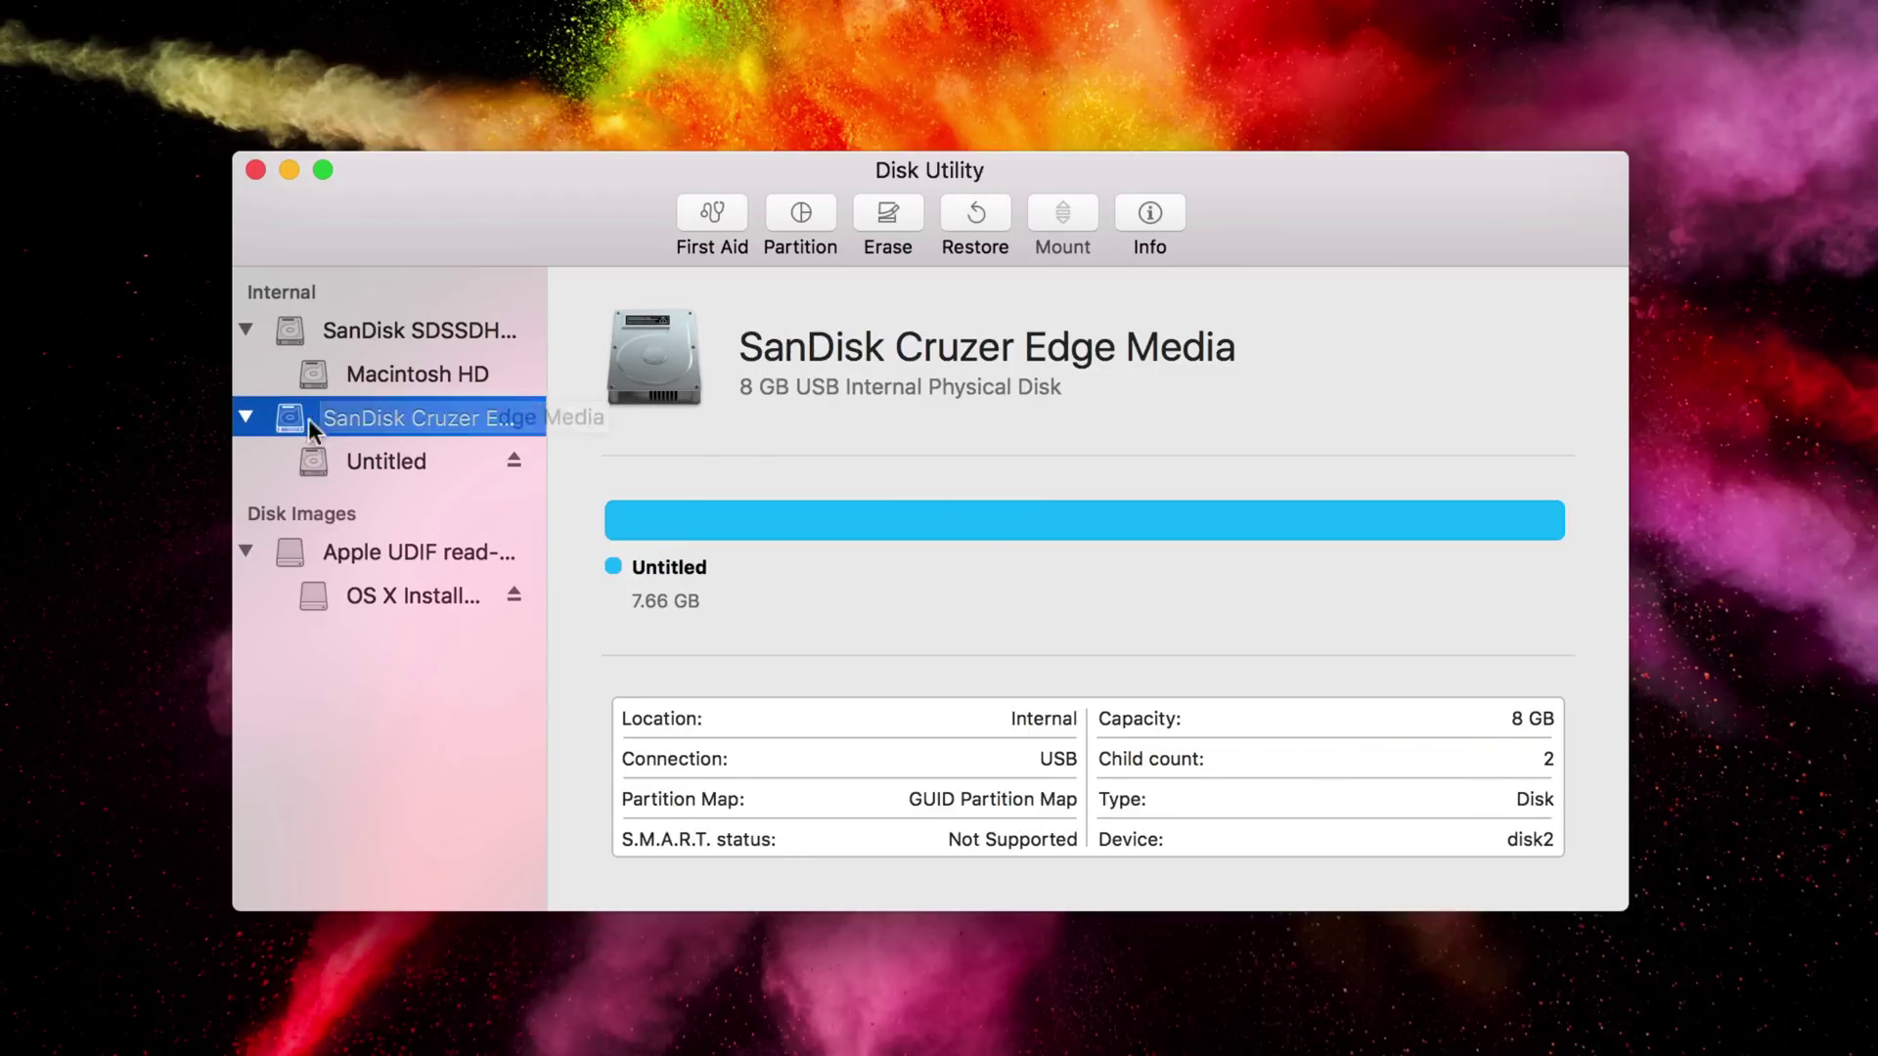
click(892, 208)
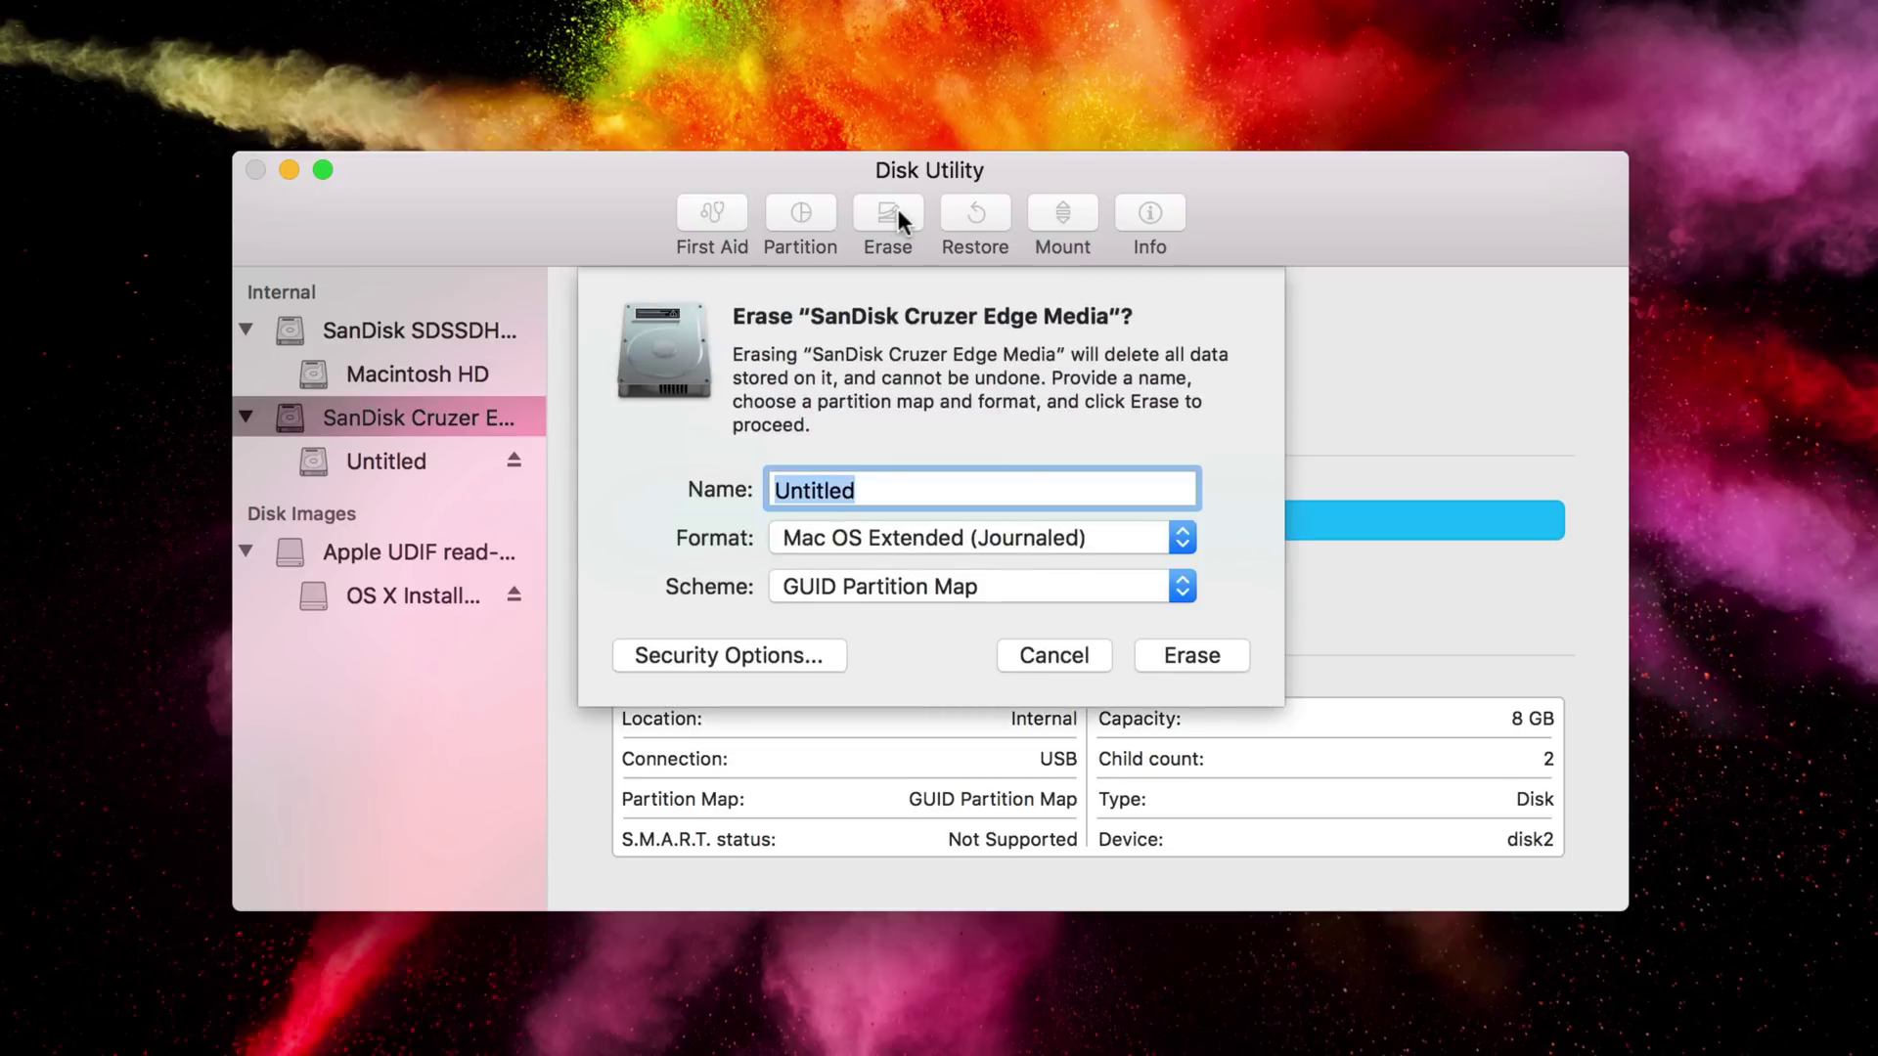
text(Installer)
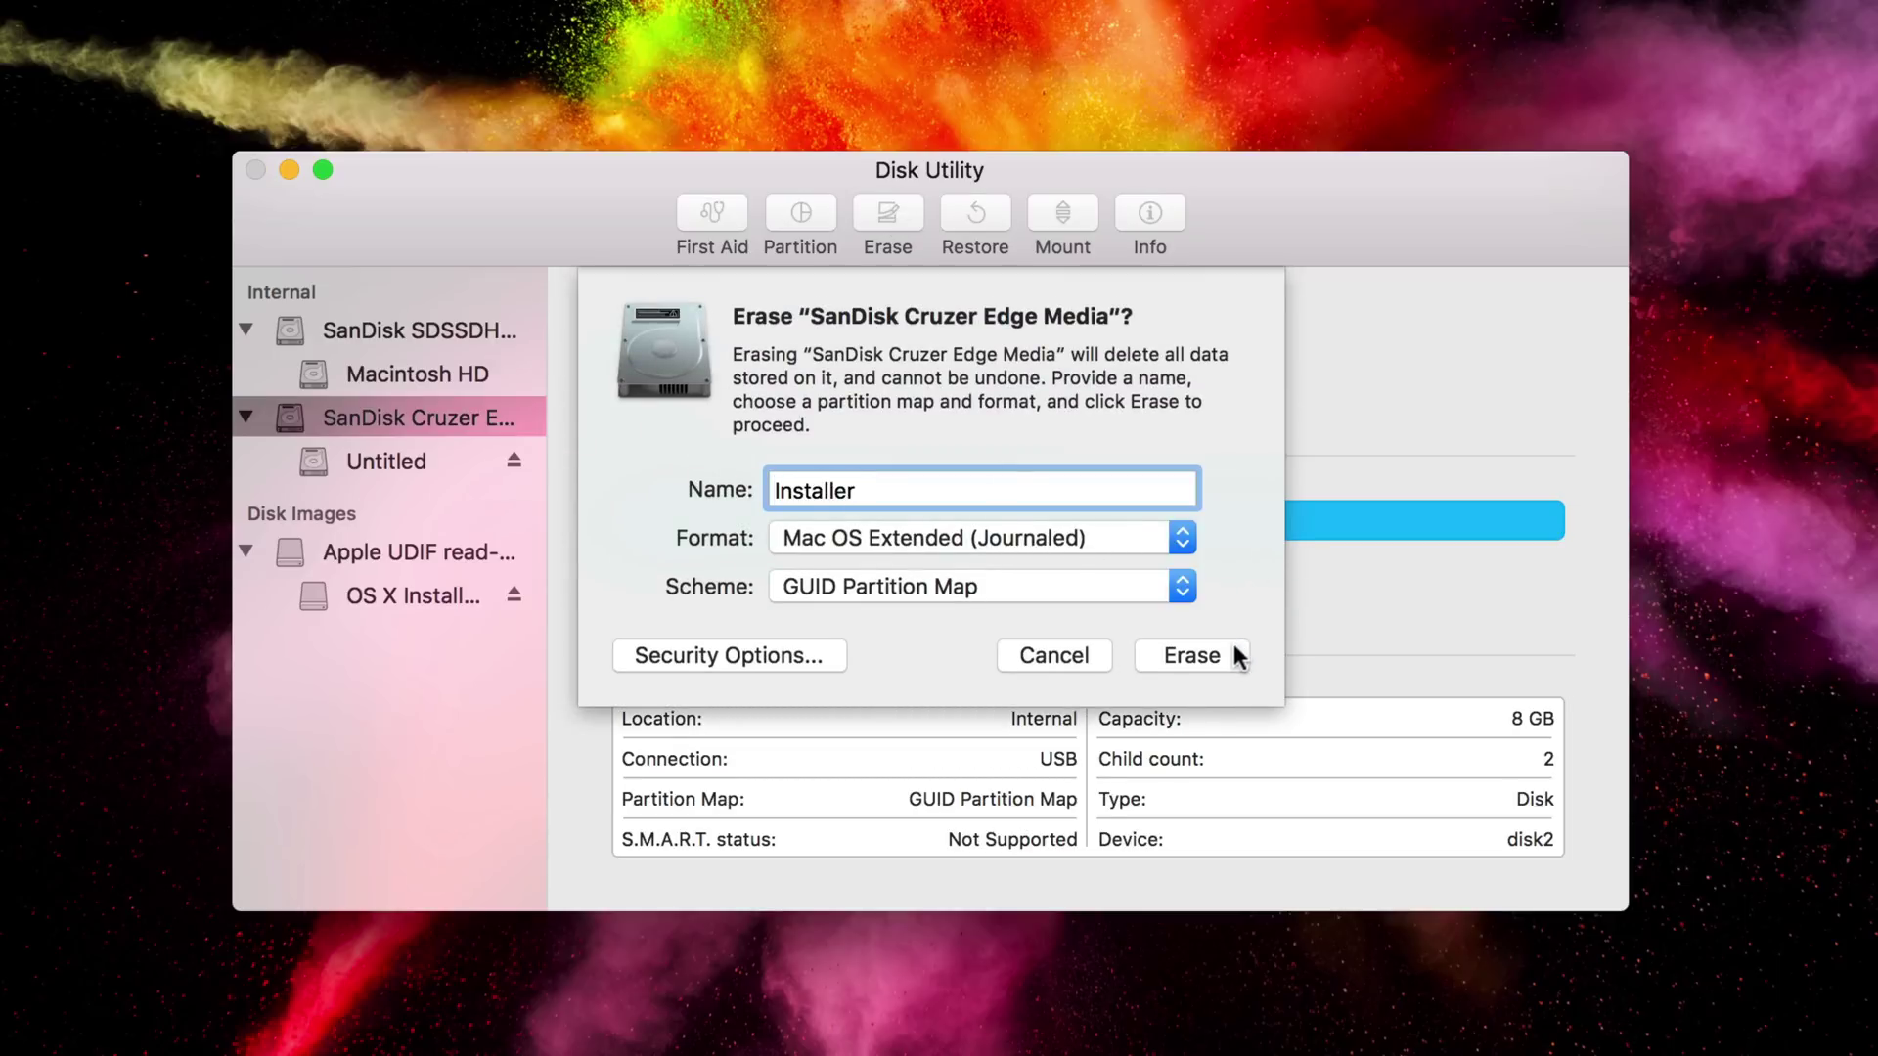
click(1203, 655)
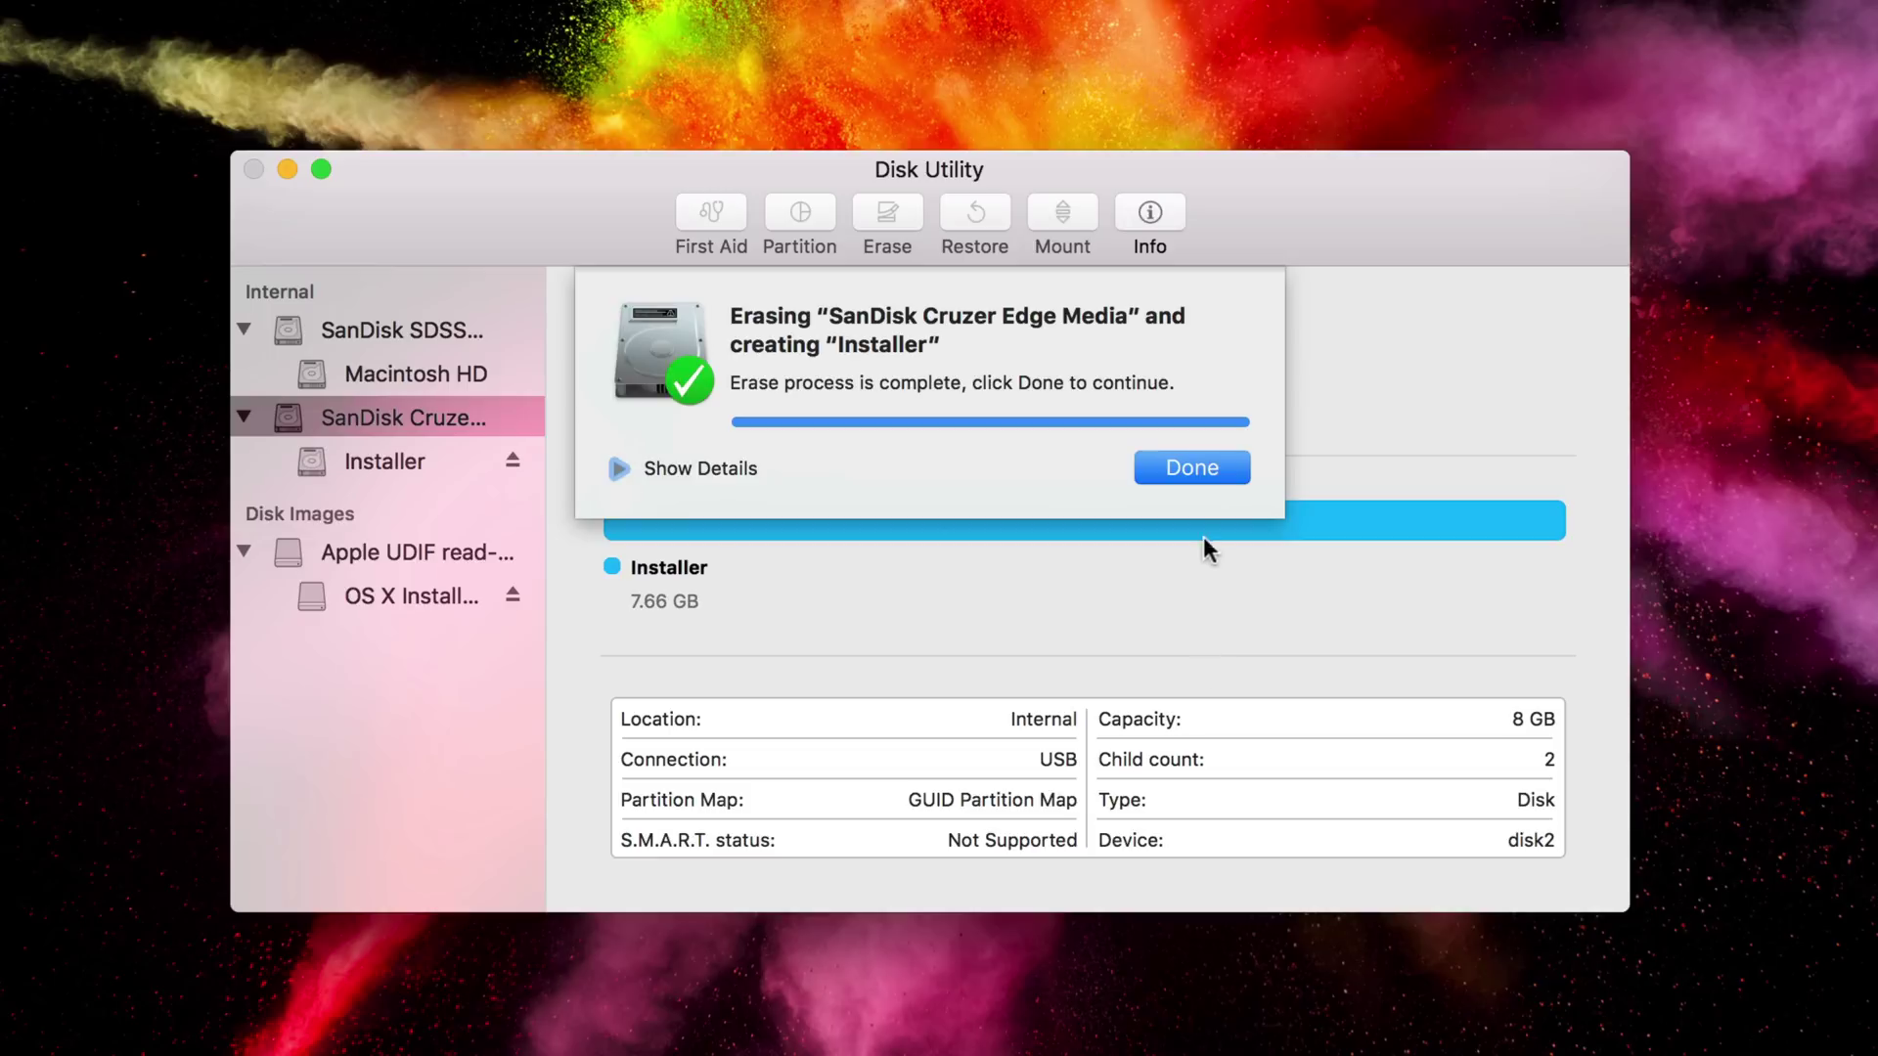
click(1203, 467)
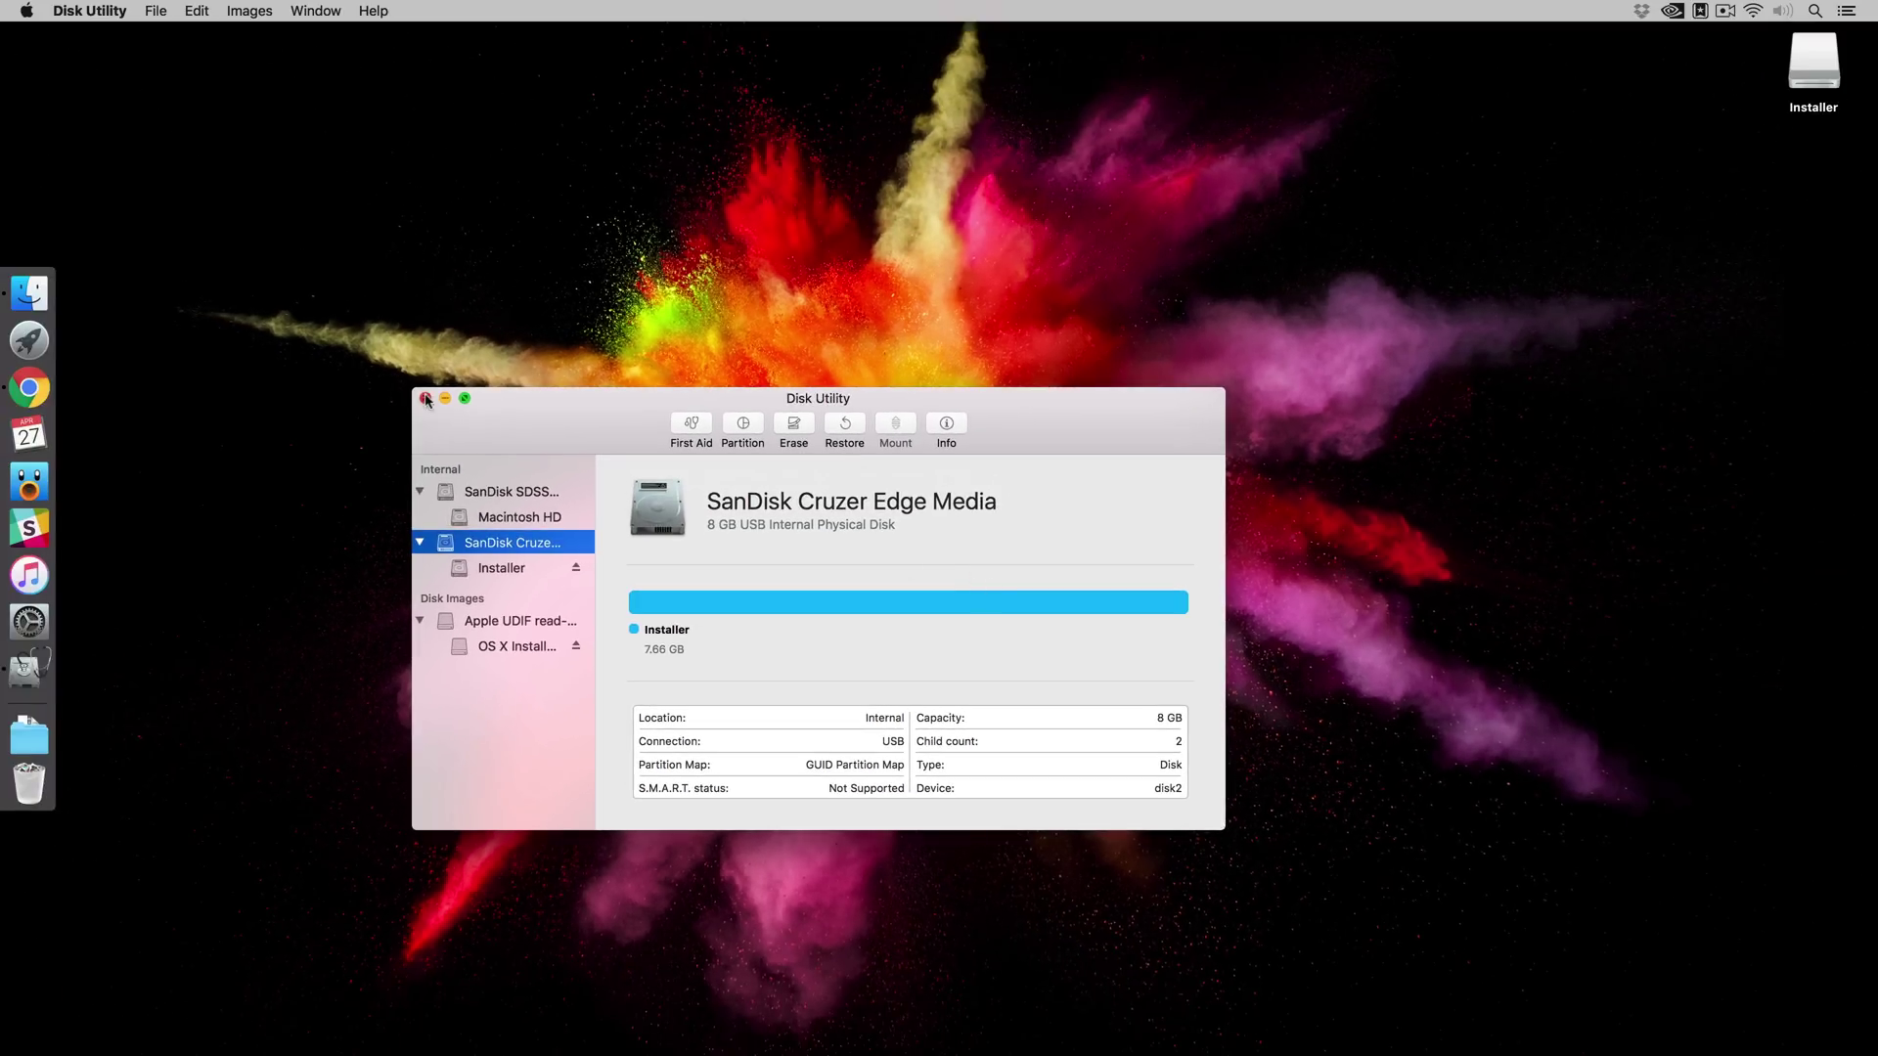
click(425, 398)
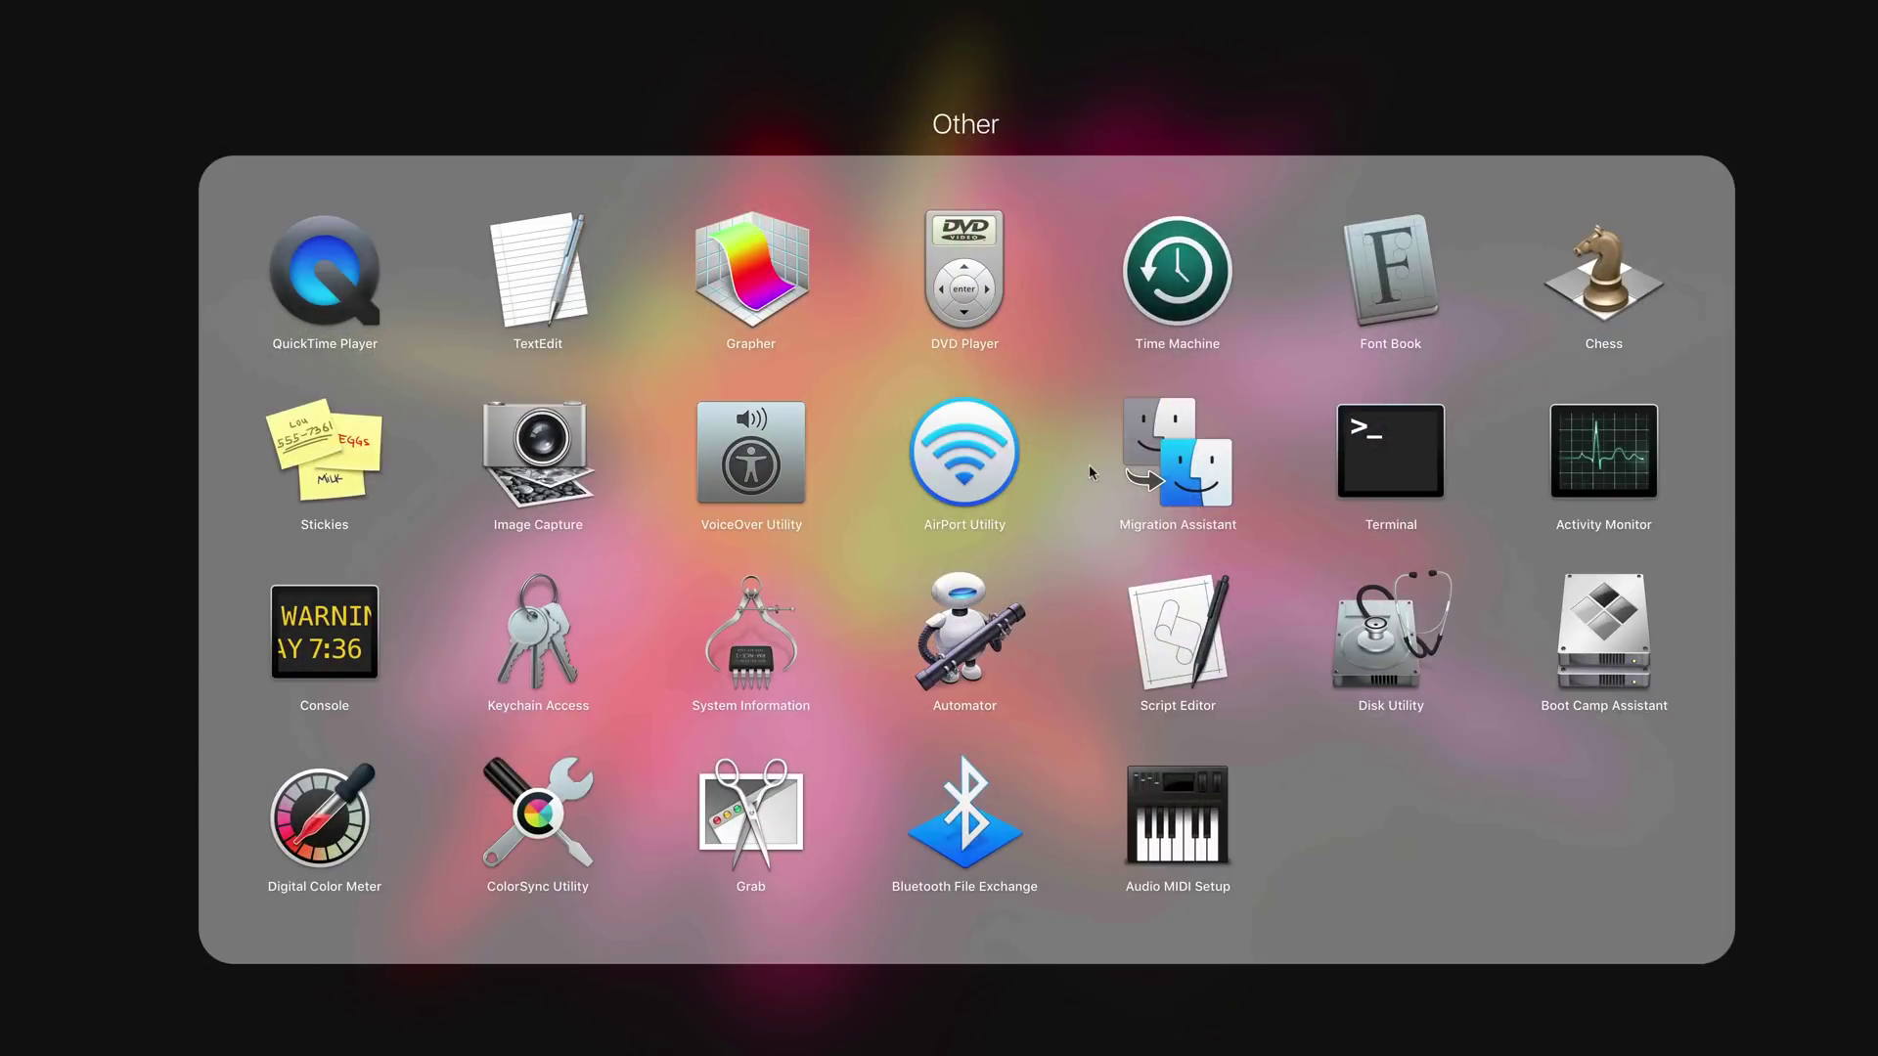
- Run the pasted sudo createinstallmedia command in Terminal and authorize it with the admin password
click(1365, 479)
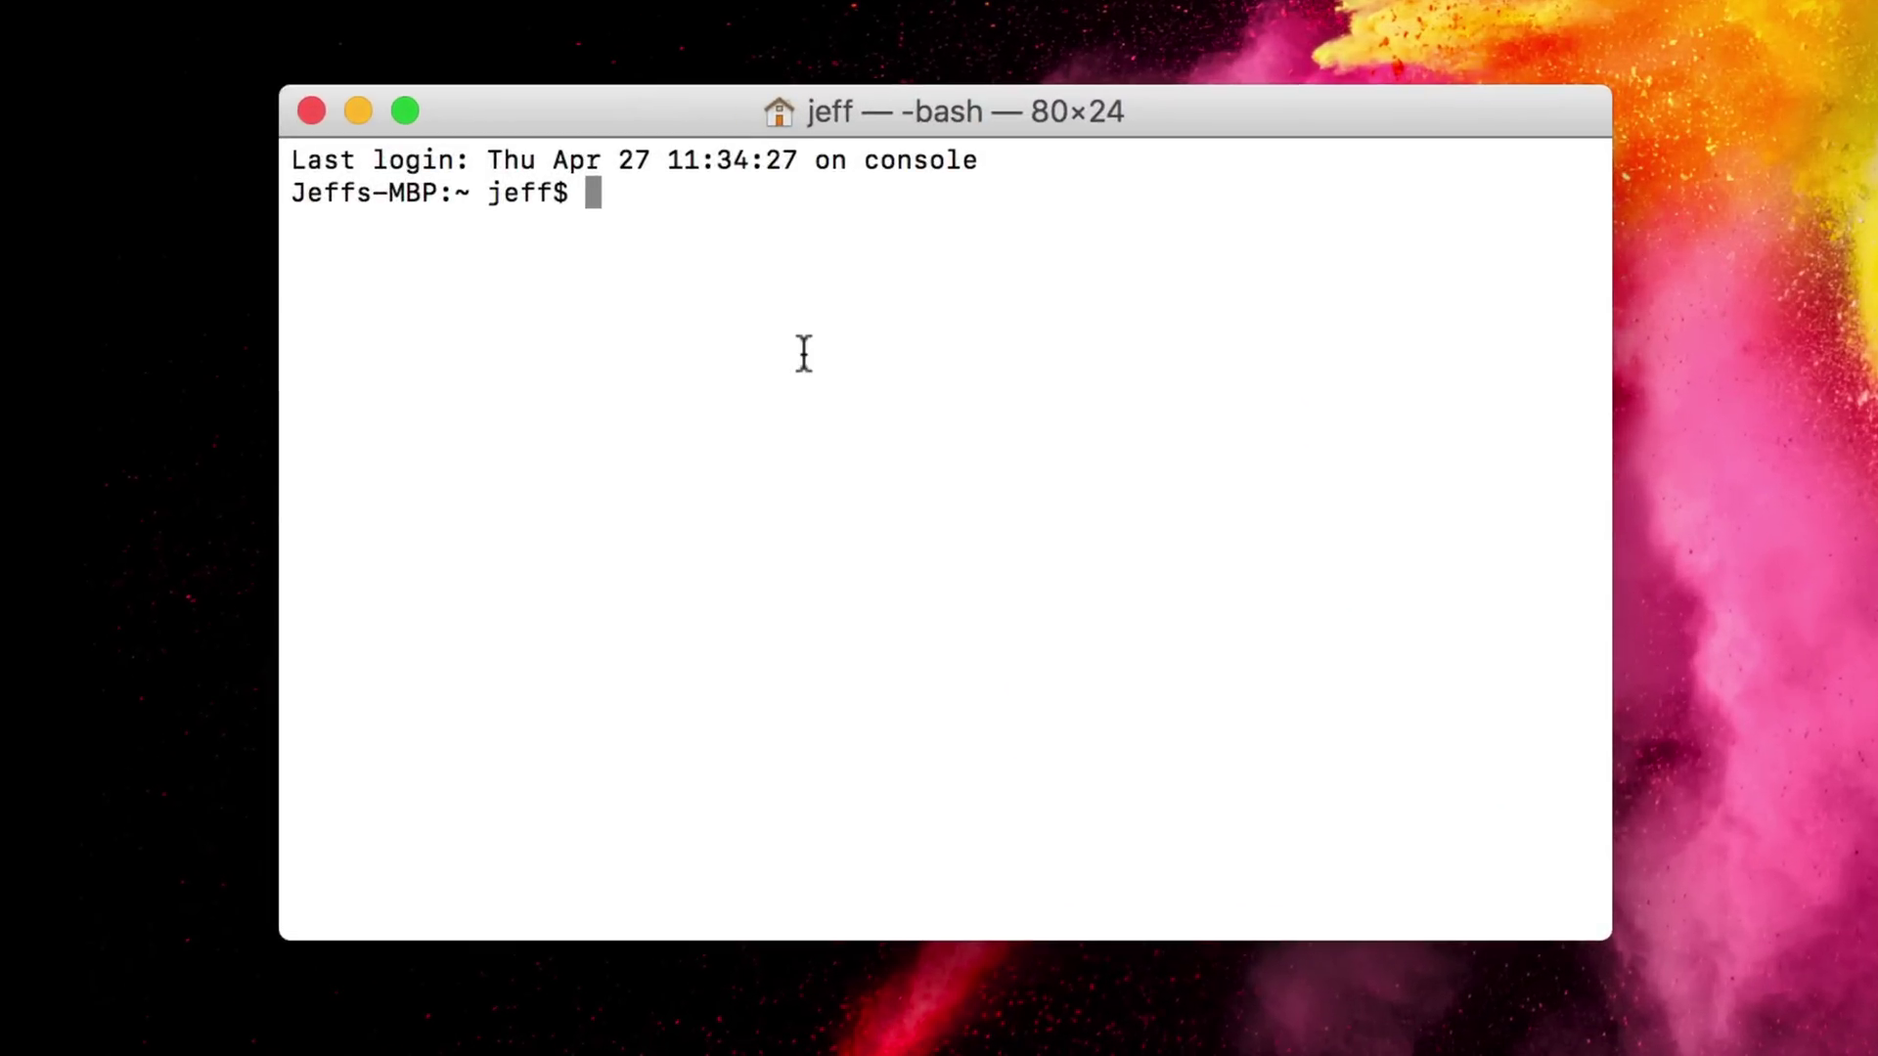
text(sudo /Applications/Install\ macOS\ Sierra.app/Contents/Resources/createinstallmedia --volume /Volumes/Installer --applicationpath /Applications/Install\ macOS\ Sierra.app --nointeraction)
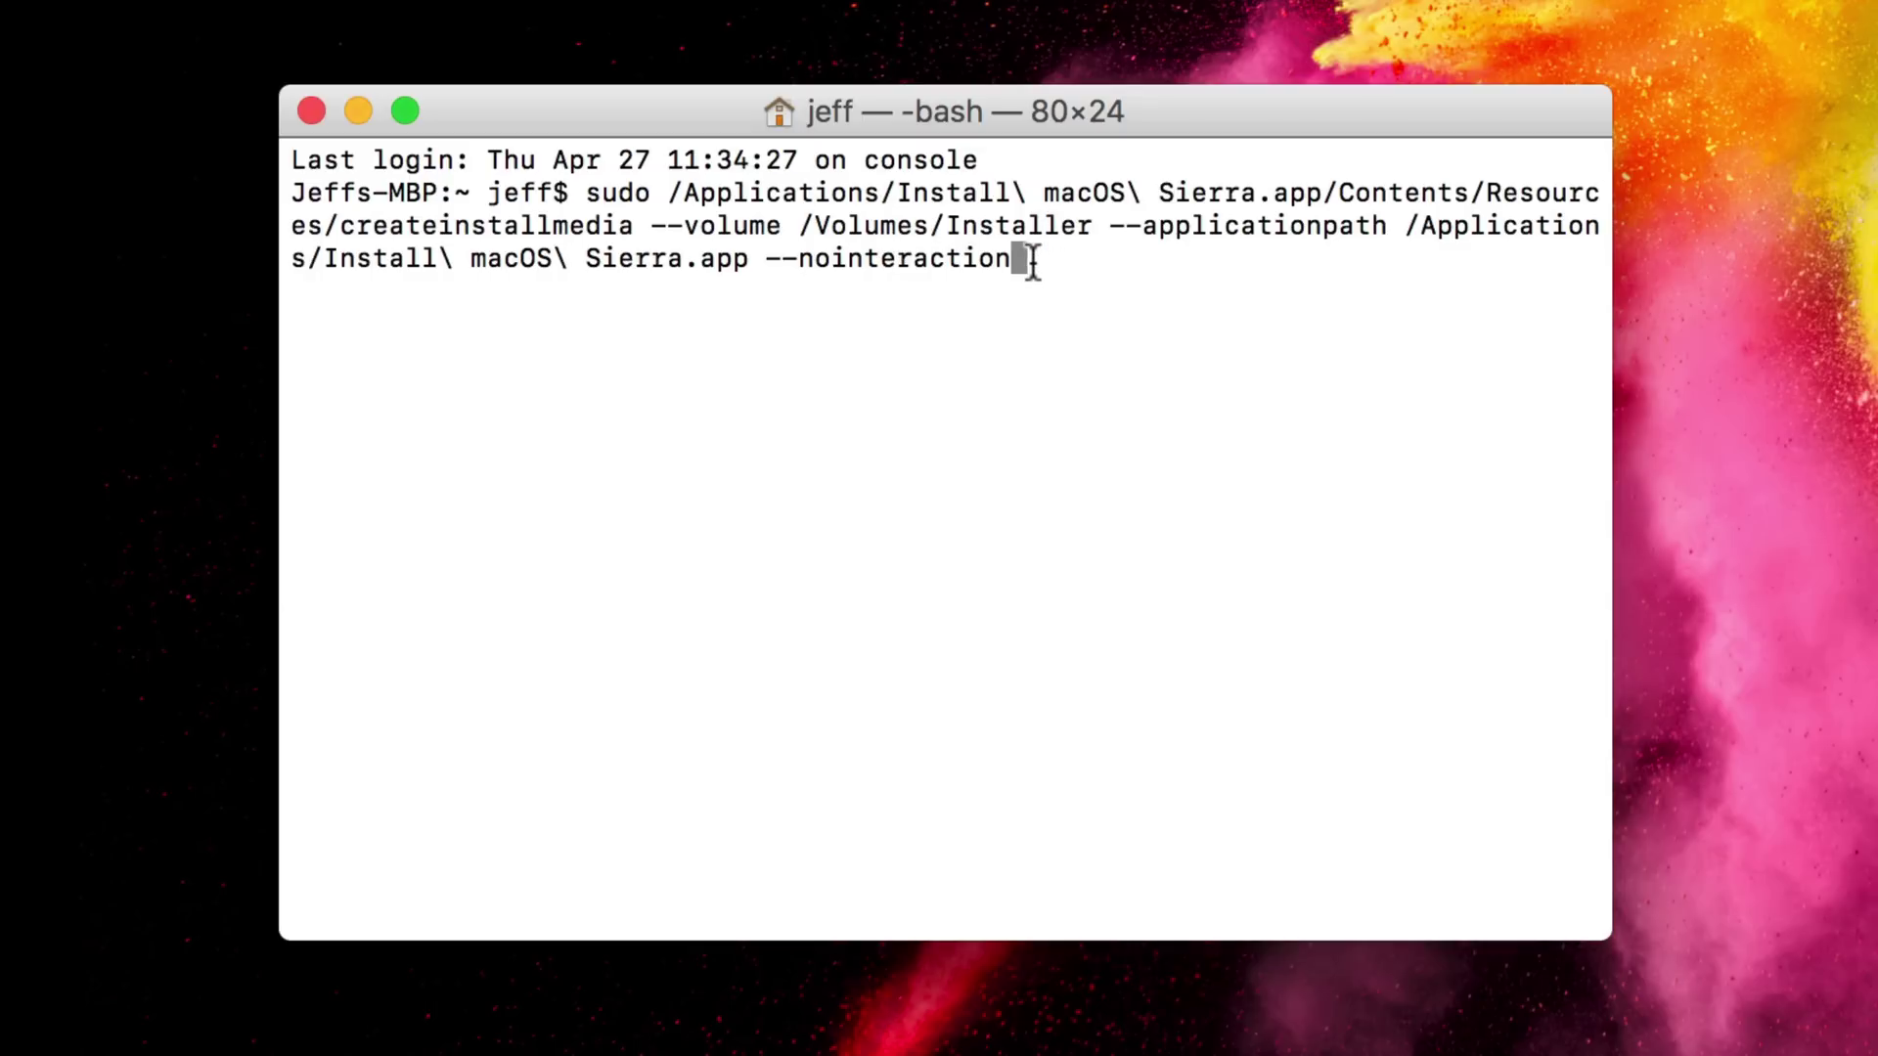
key(Return)
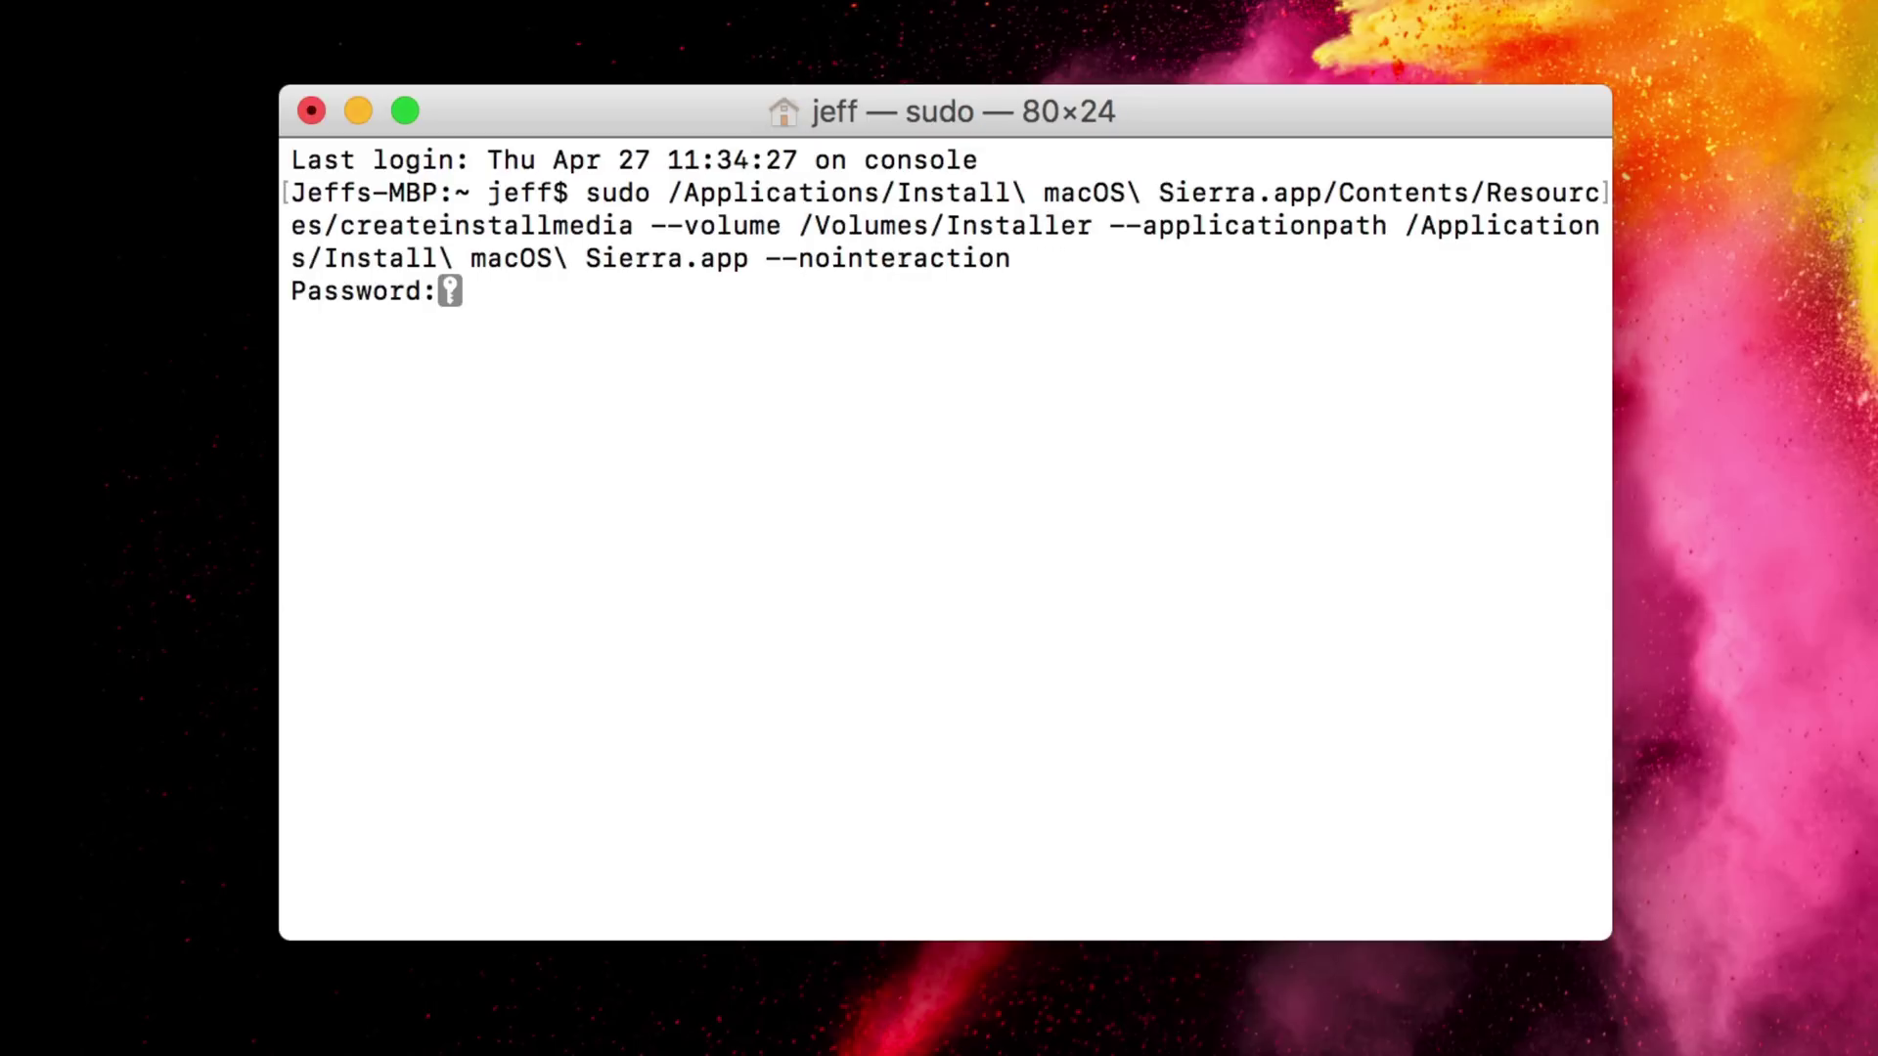
key(Return)
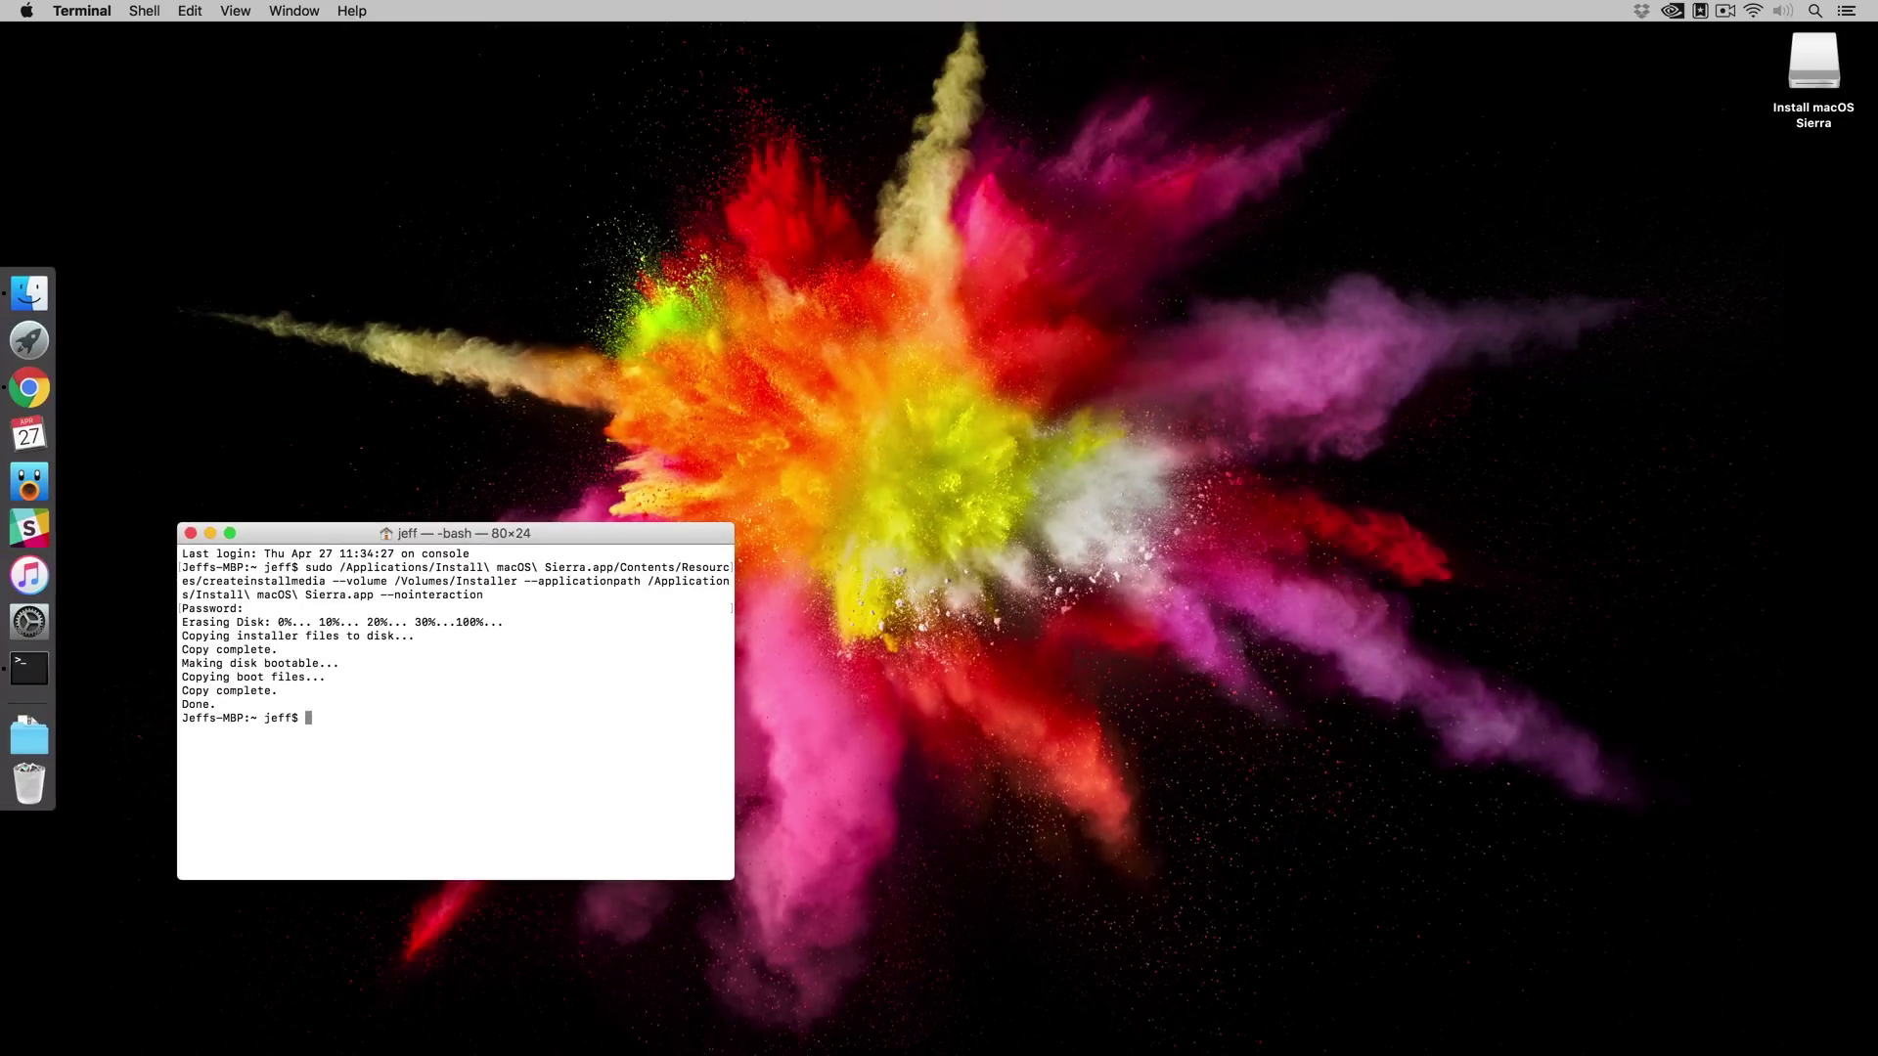
- Close Terminal and review the five required download links in the Chrome article
click(191, 533)
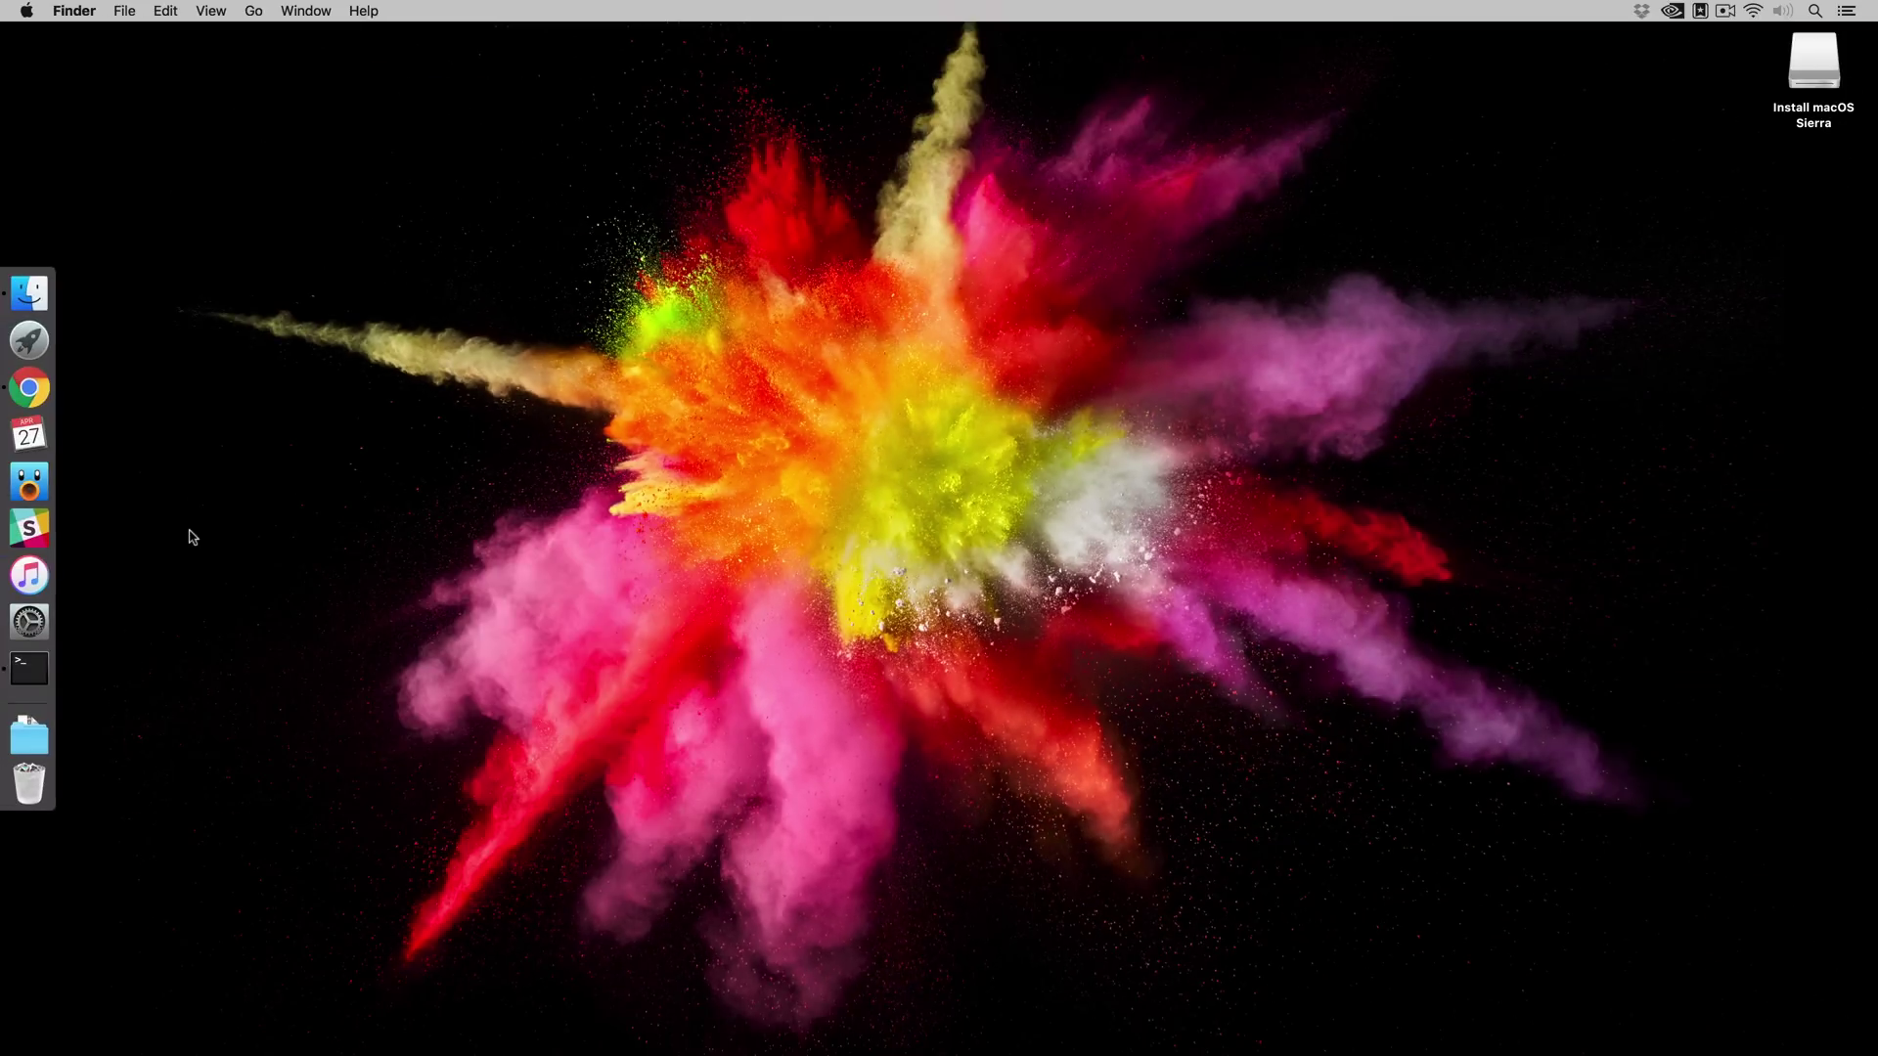
click(29, 387)
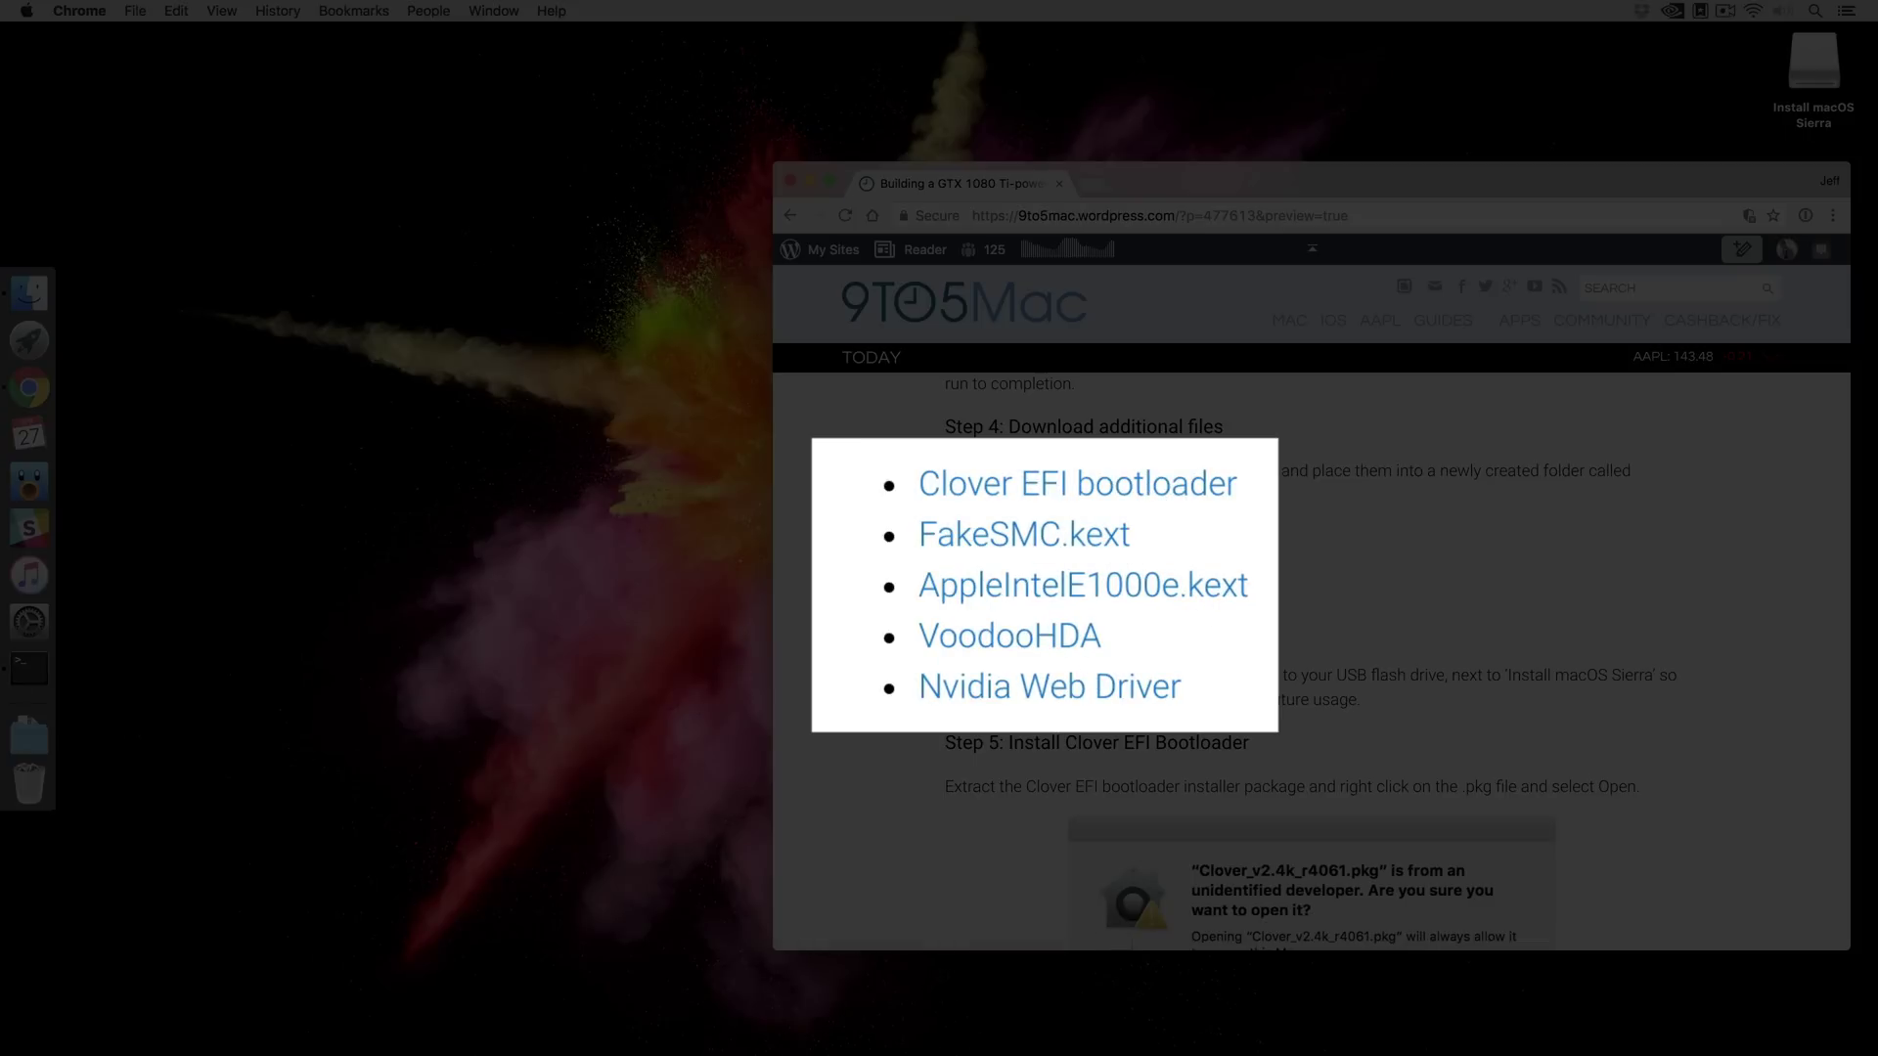
drag(1185, 690, 1073, 497)
click(951, 496)
click(811, 181)
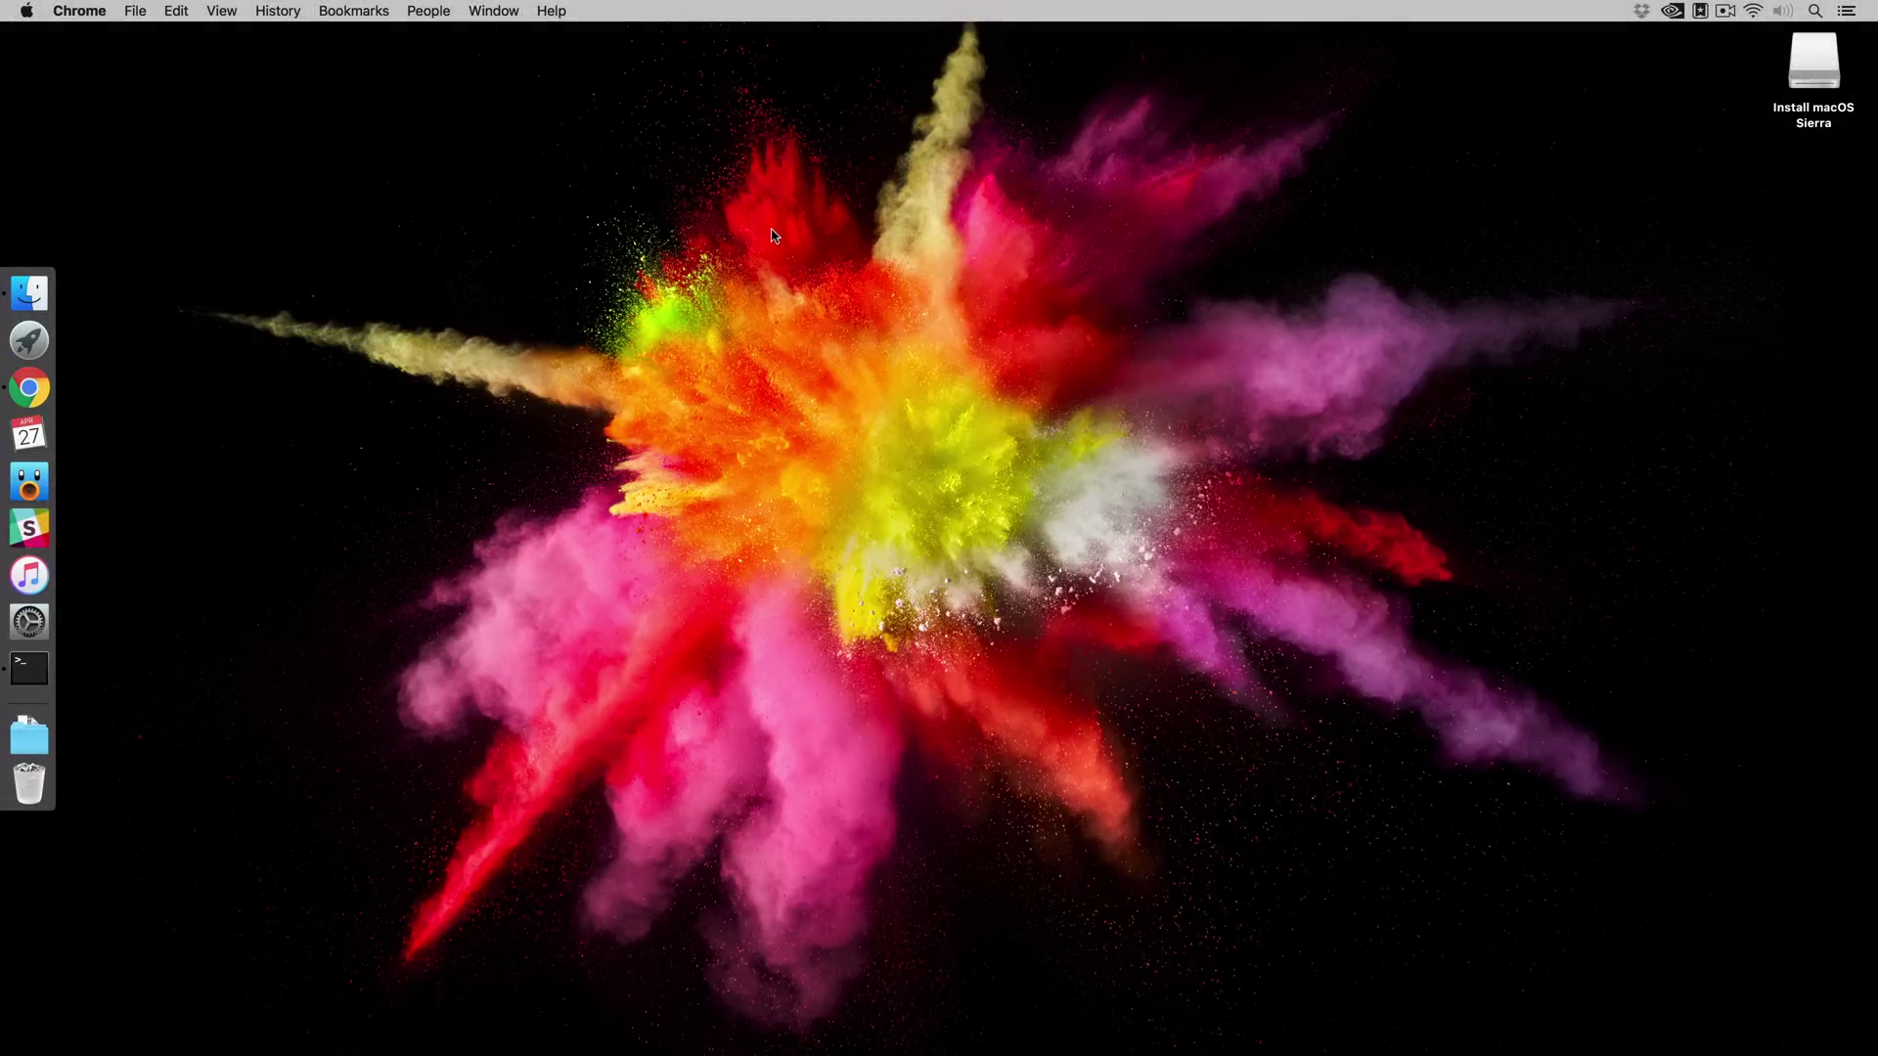
- Open the desktop Hackintosh Files folder and launch the Clover installer package
click(1287, 411)
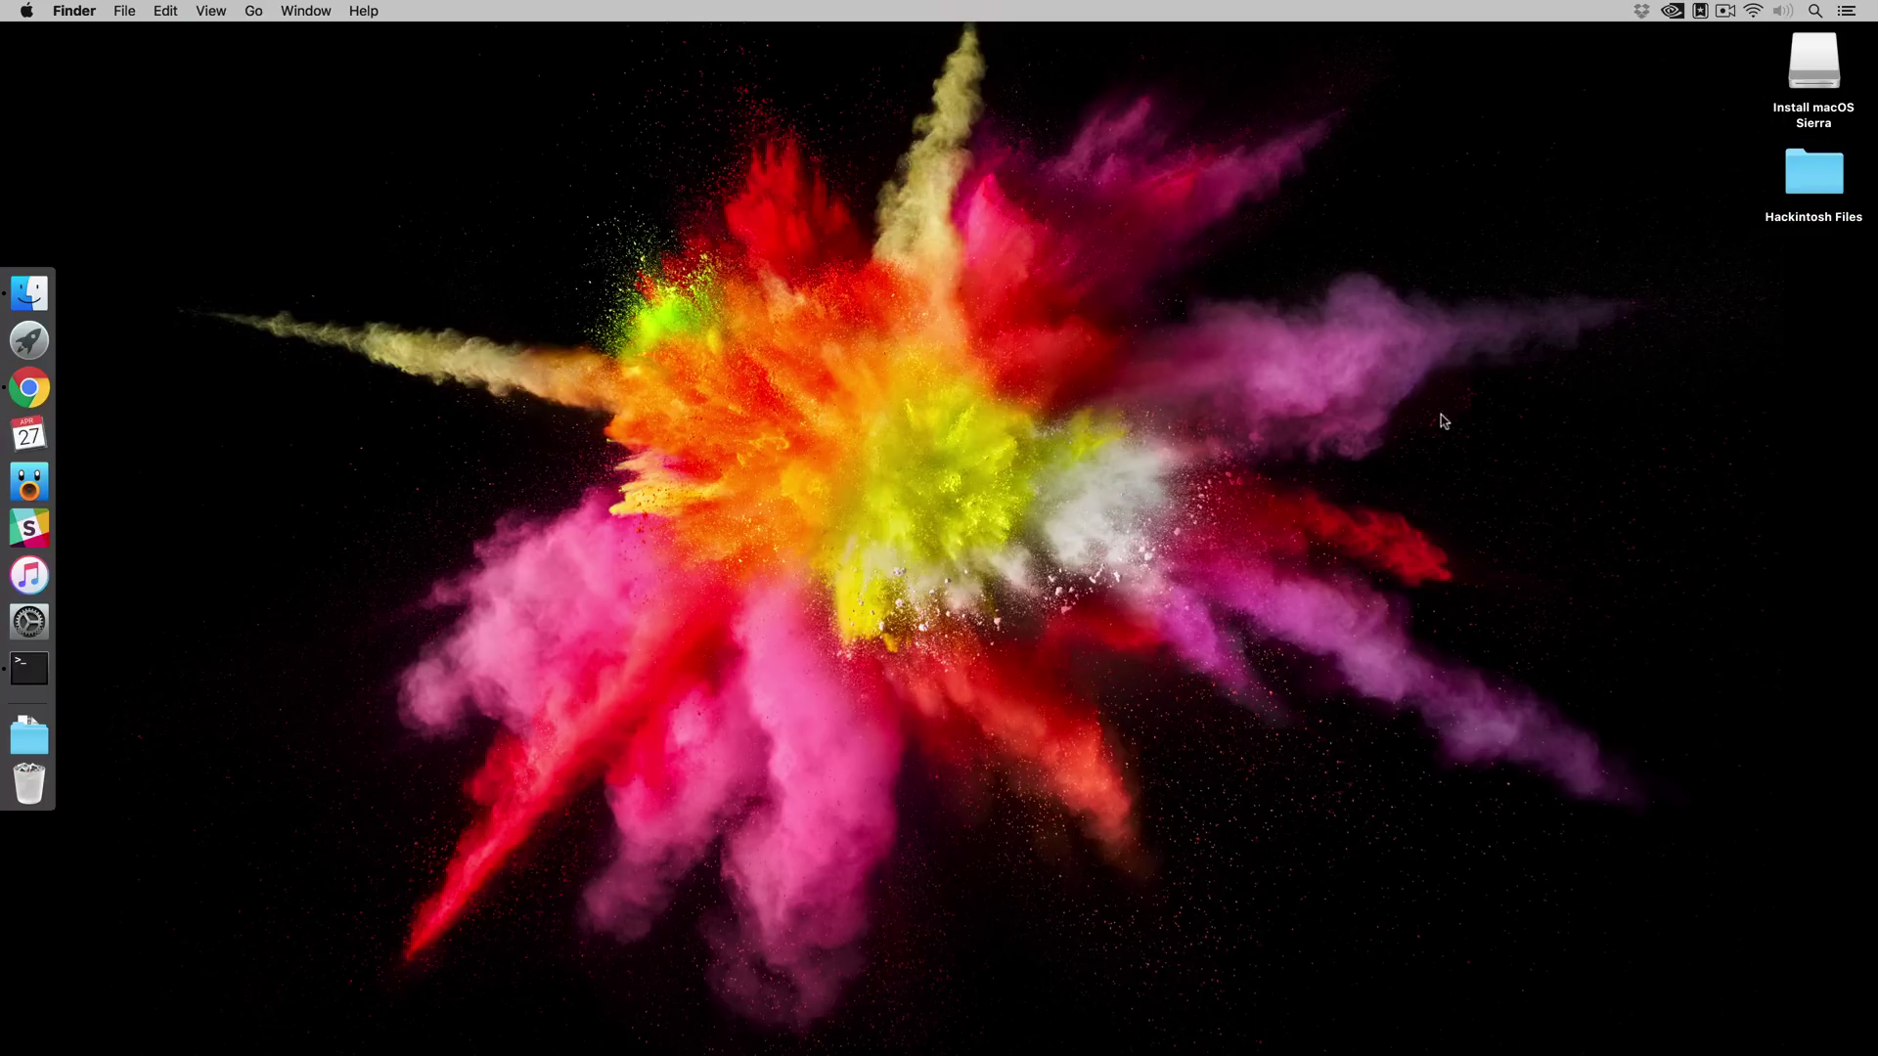
double_click(1805, 193)
click(616, 701)
click(704, 645)
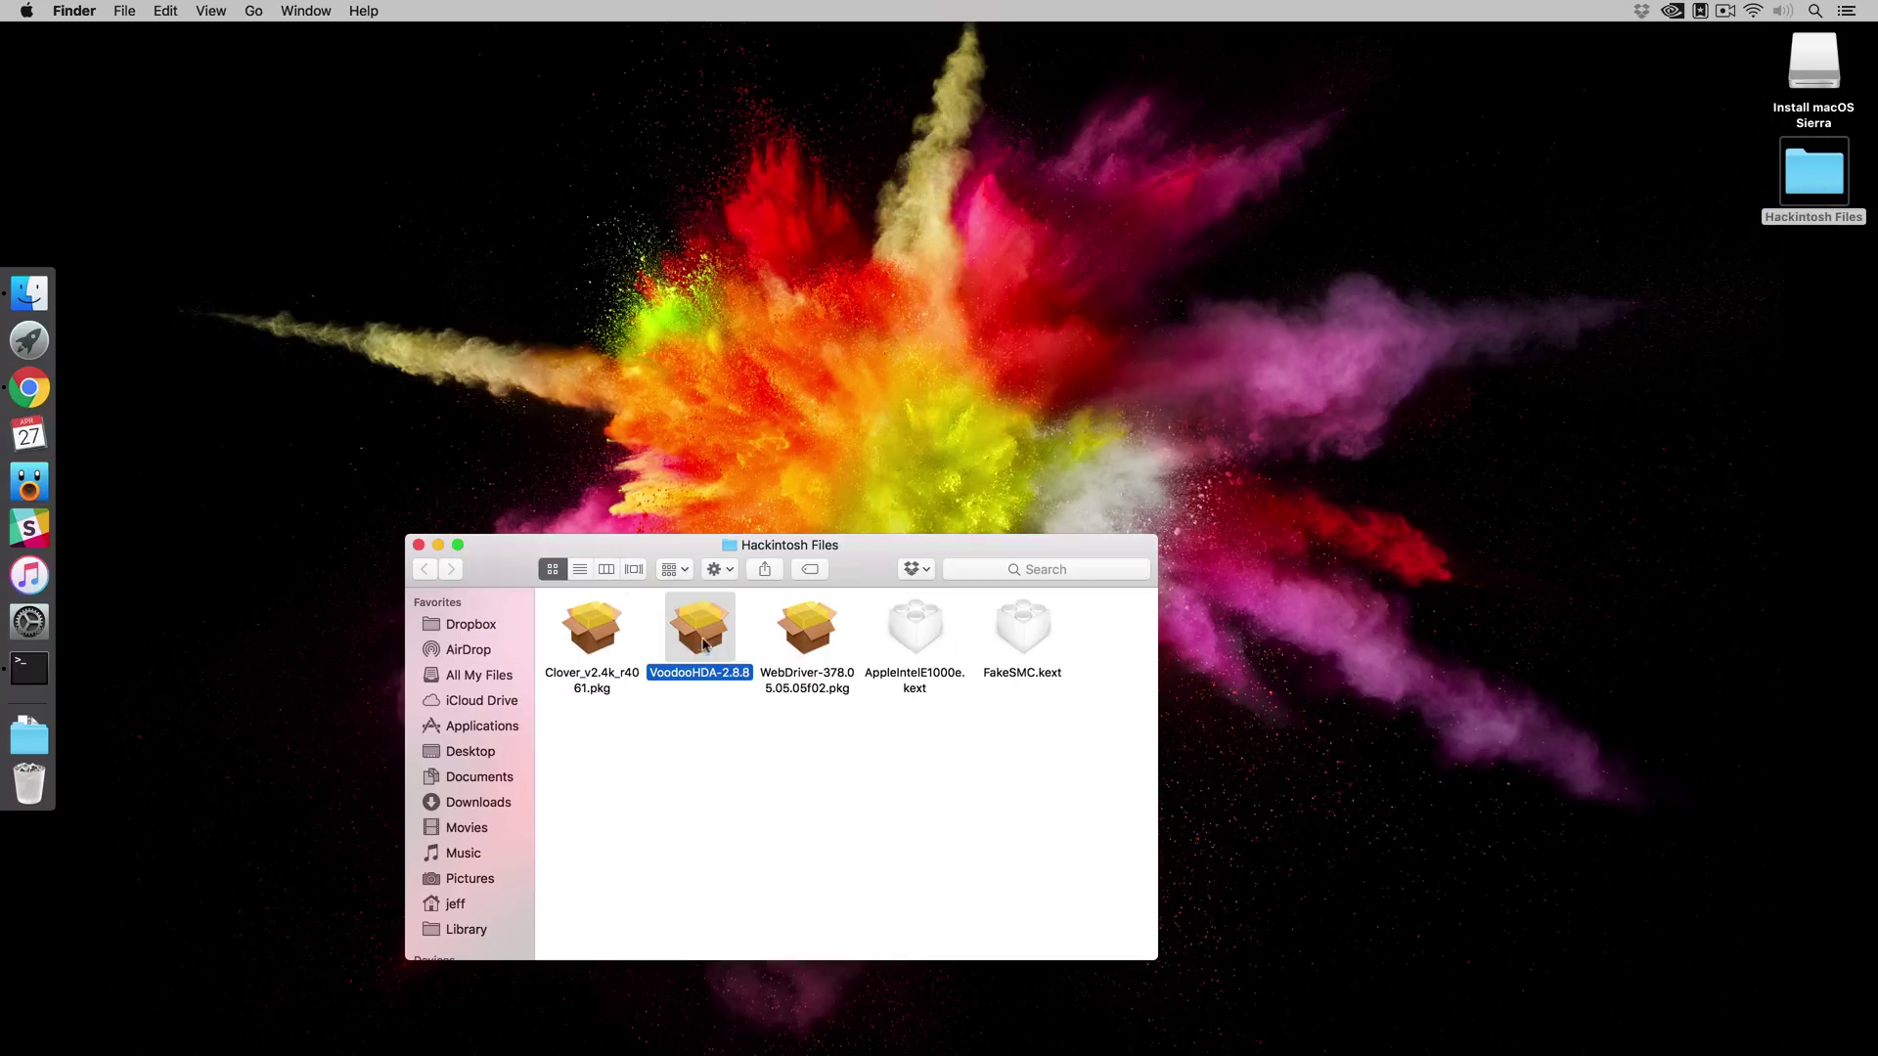
click(845, 647)
key(Right)
key(Right)
click(693, 745)
click(584, 643)
double_click(584, 645)
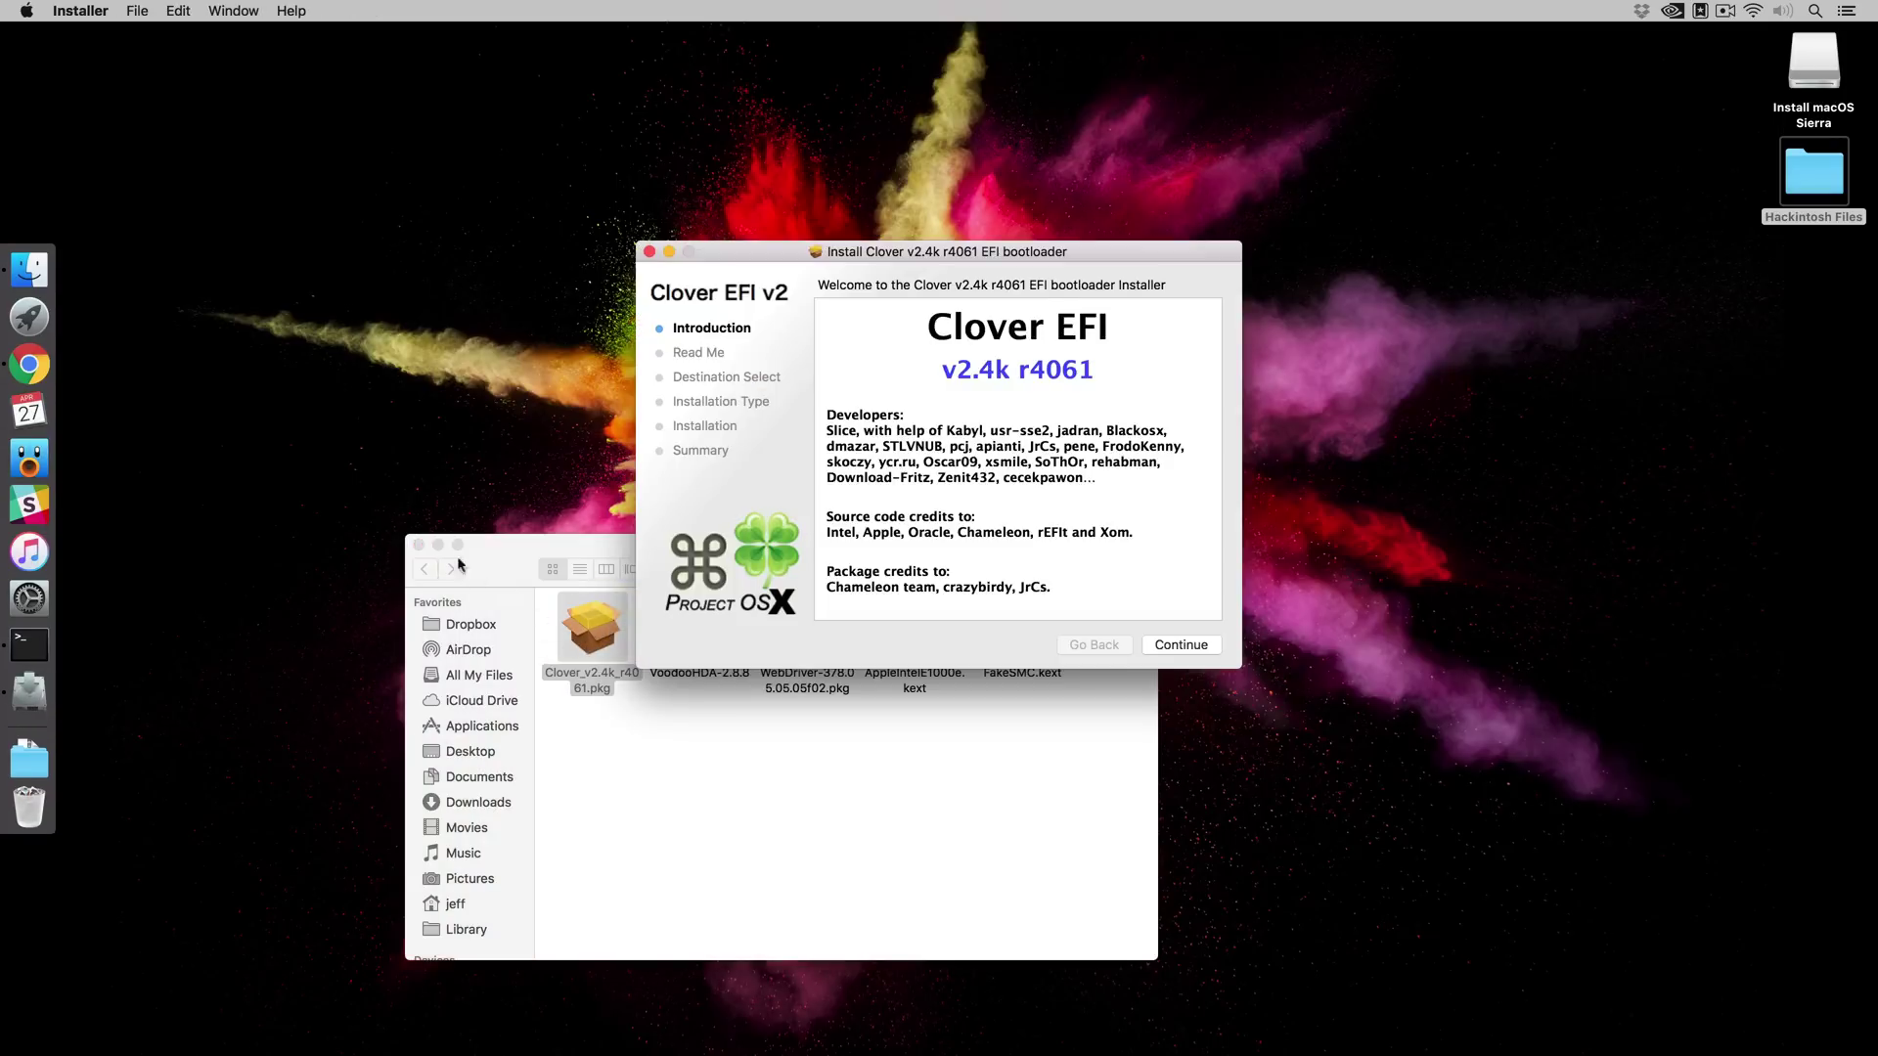
- Advance the Clover installer past the intro and read me, targeting the Install macOS Sierra disk
click(439, 545)
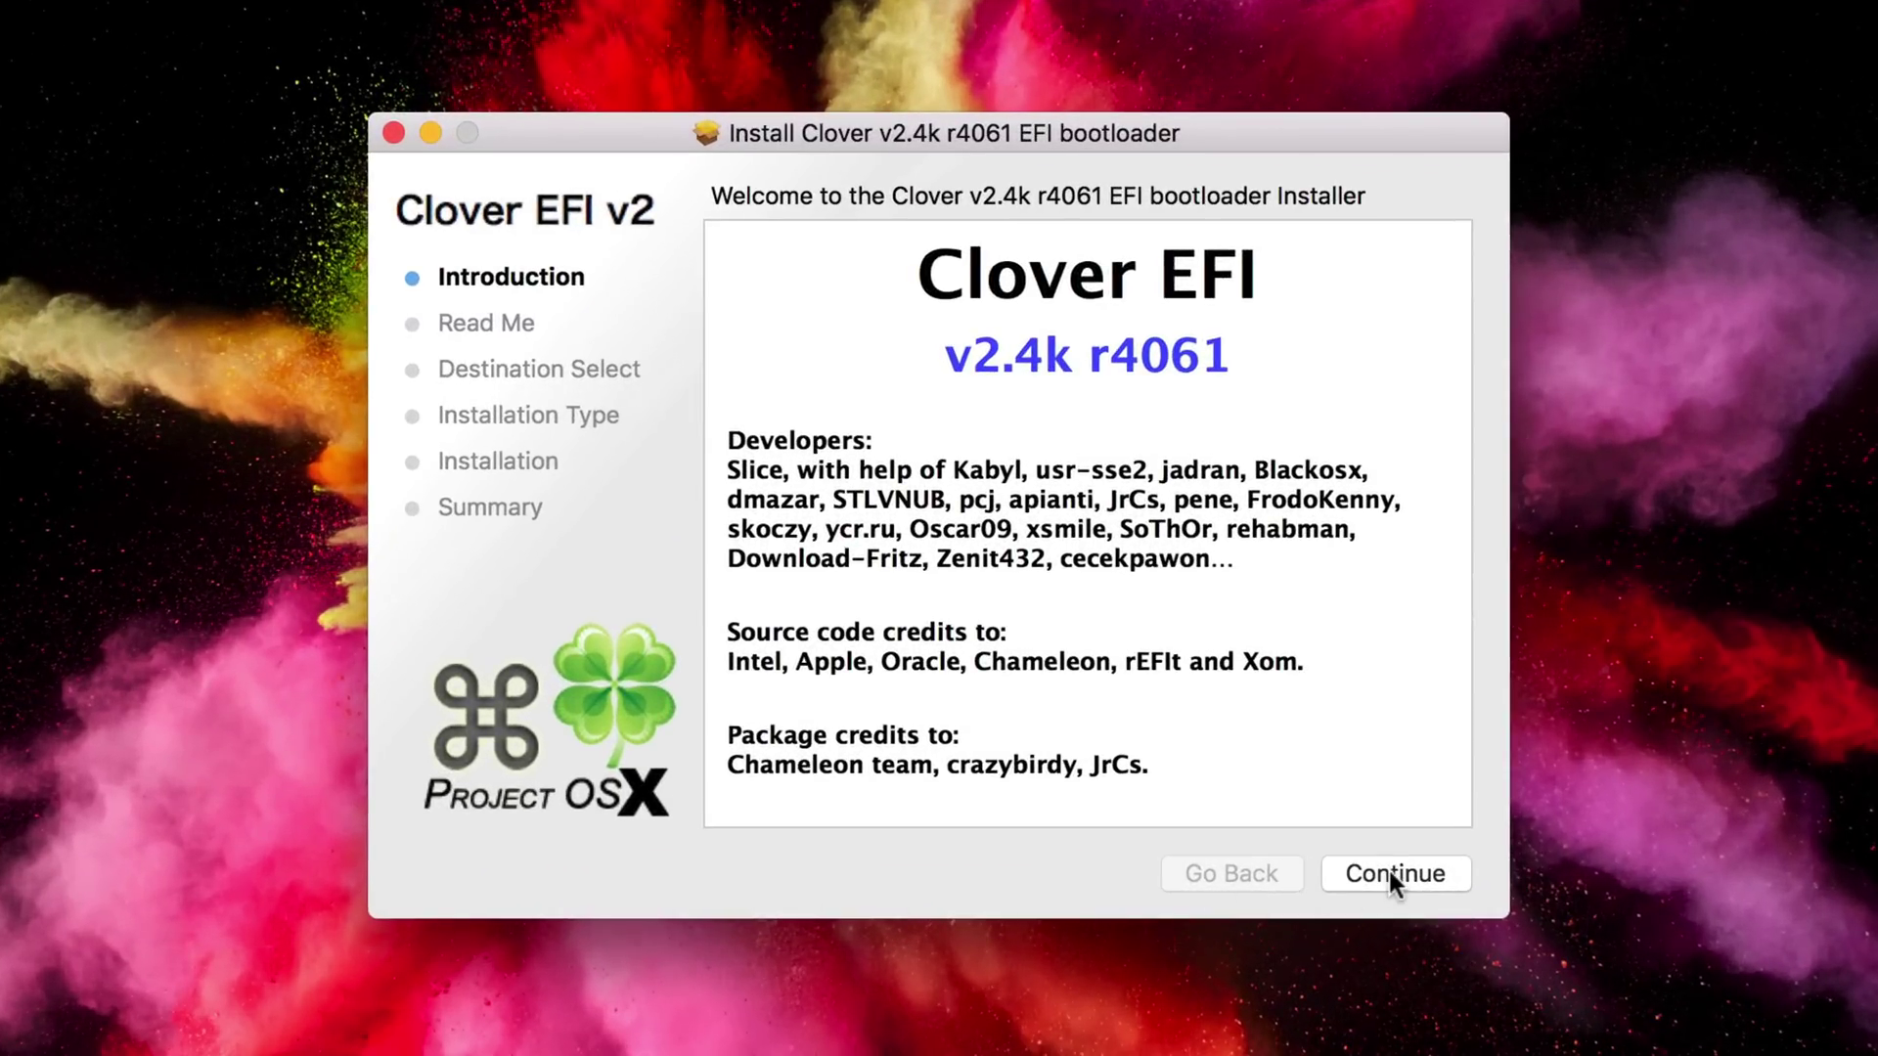
click(1389, 870)
click(1389, 871)
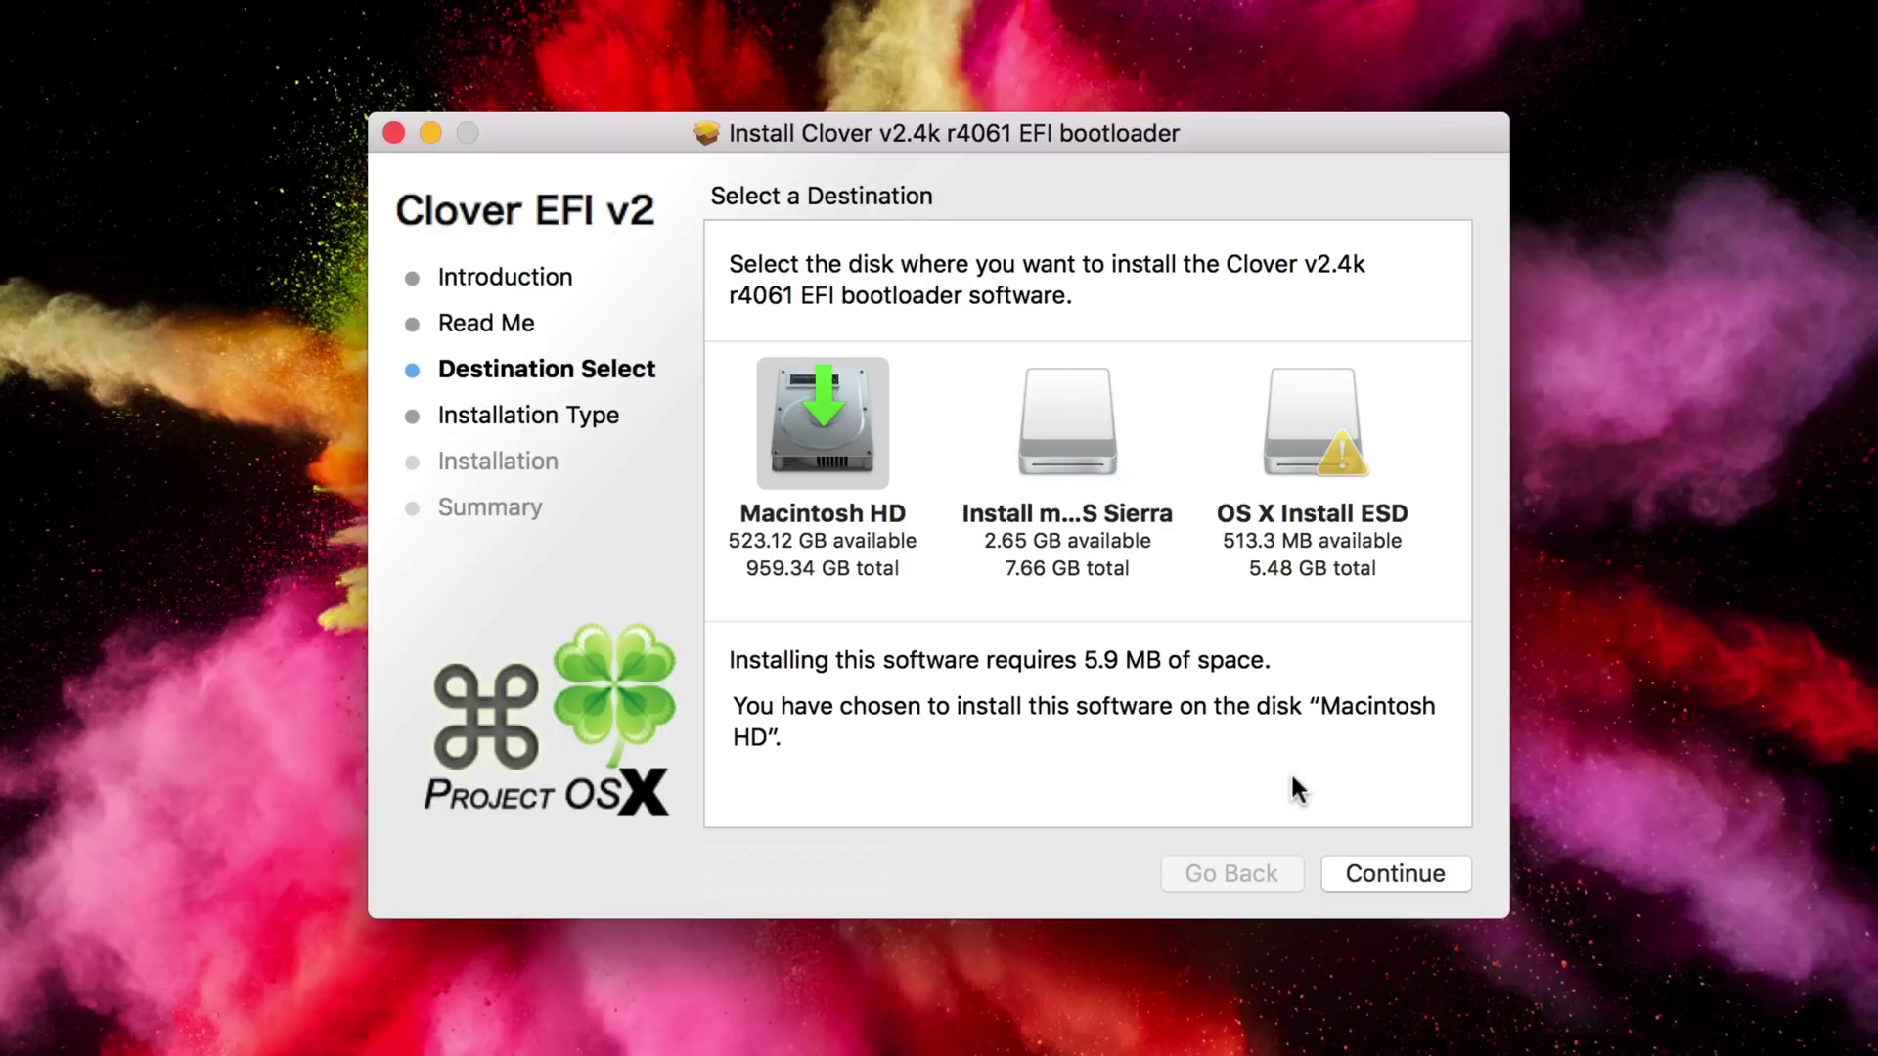
click(1066, 425)
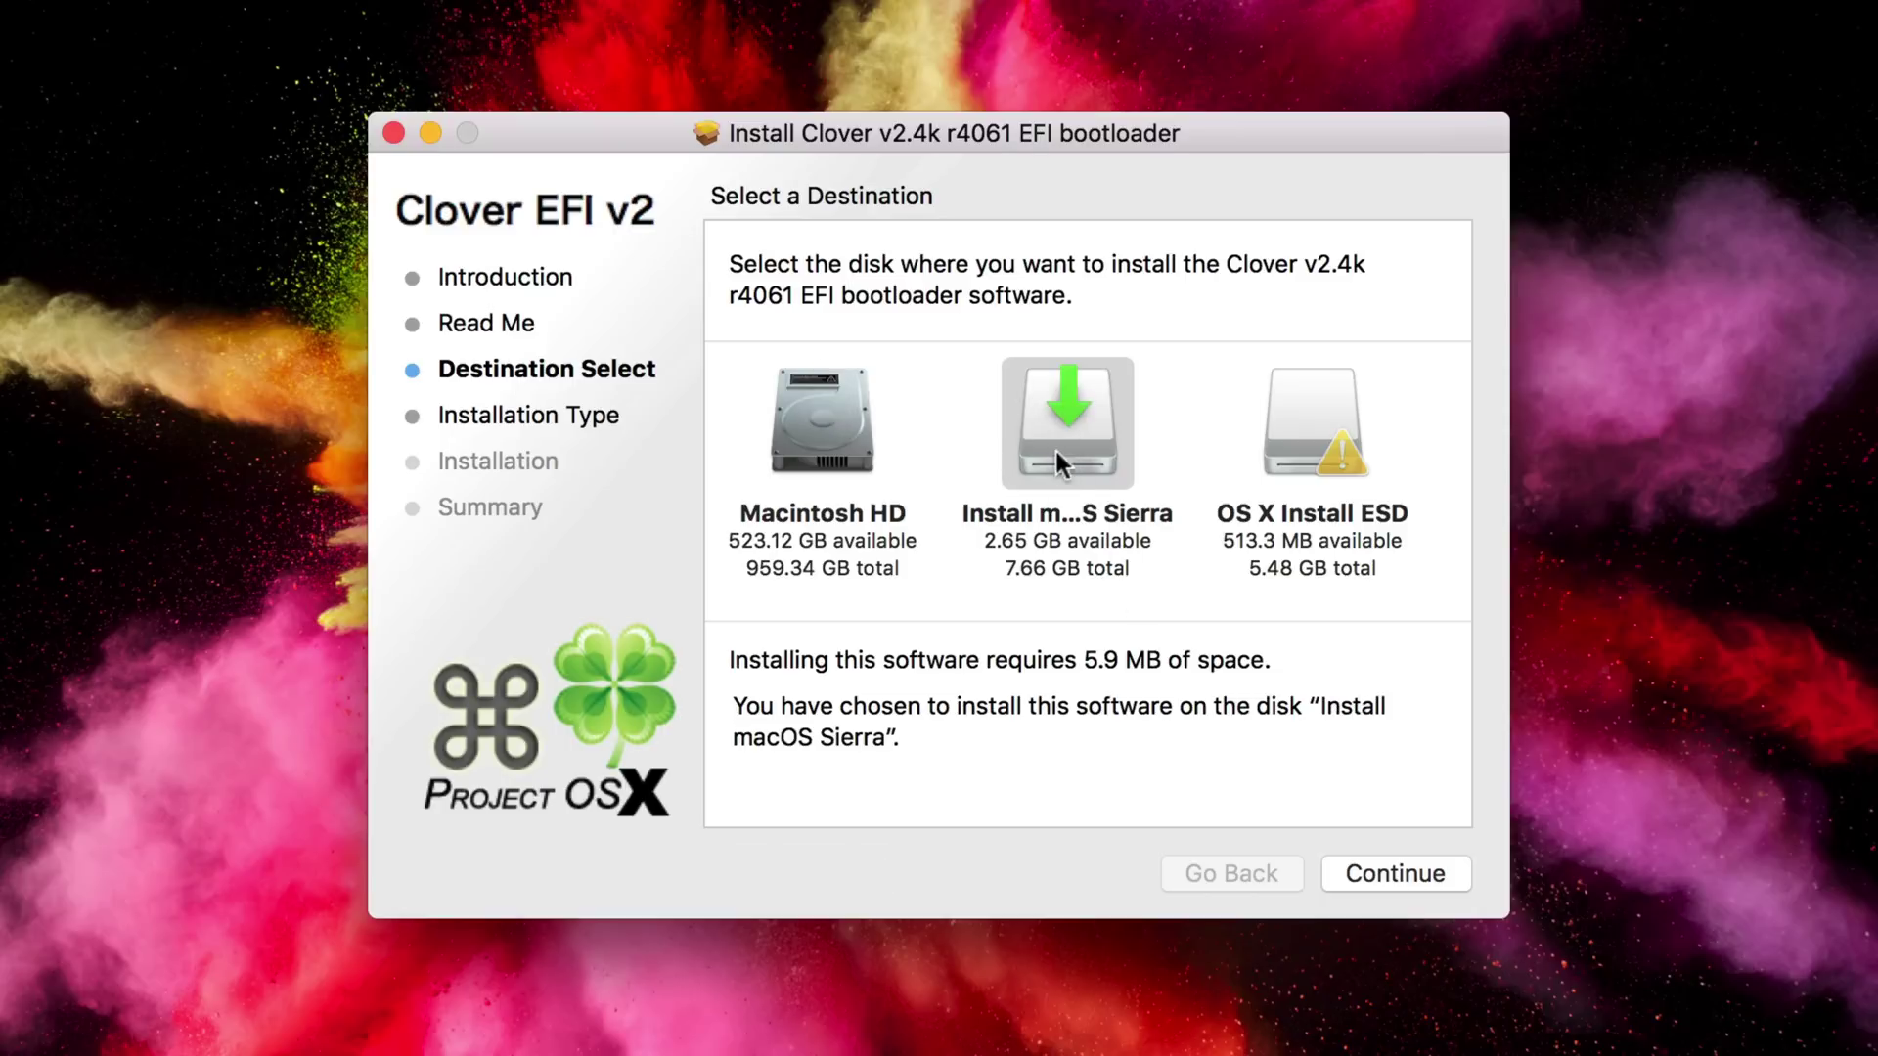
click(1458, 874)
- Customize Clover for UEFI booting only, including the OsxAptioFixDrv-64 driver
click(820, 871)
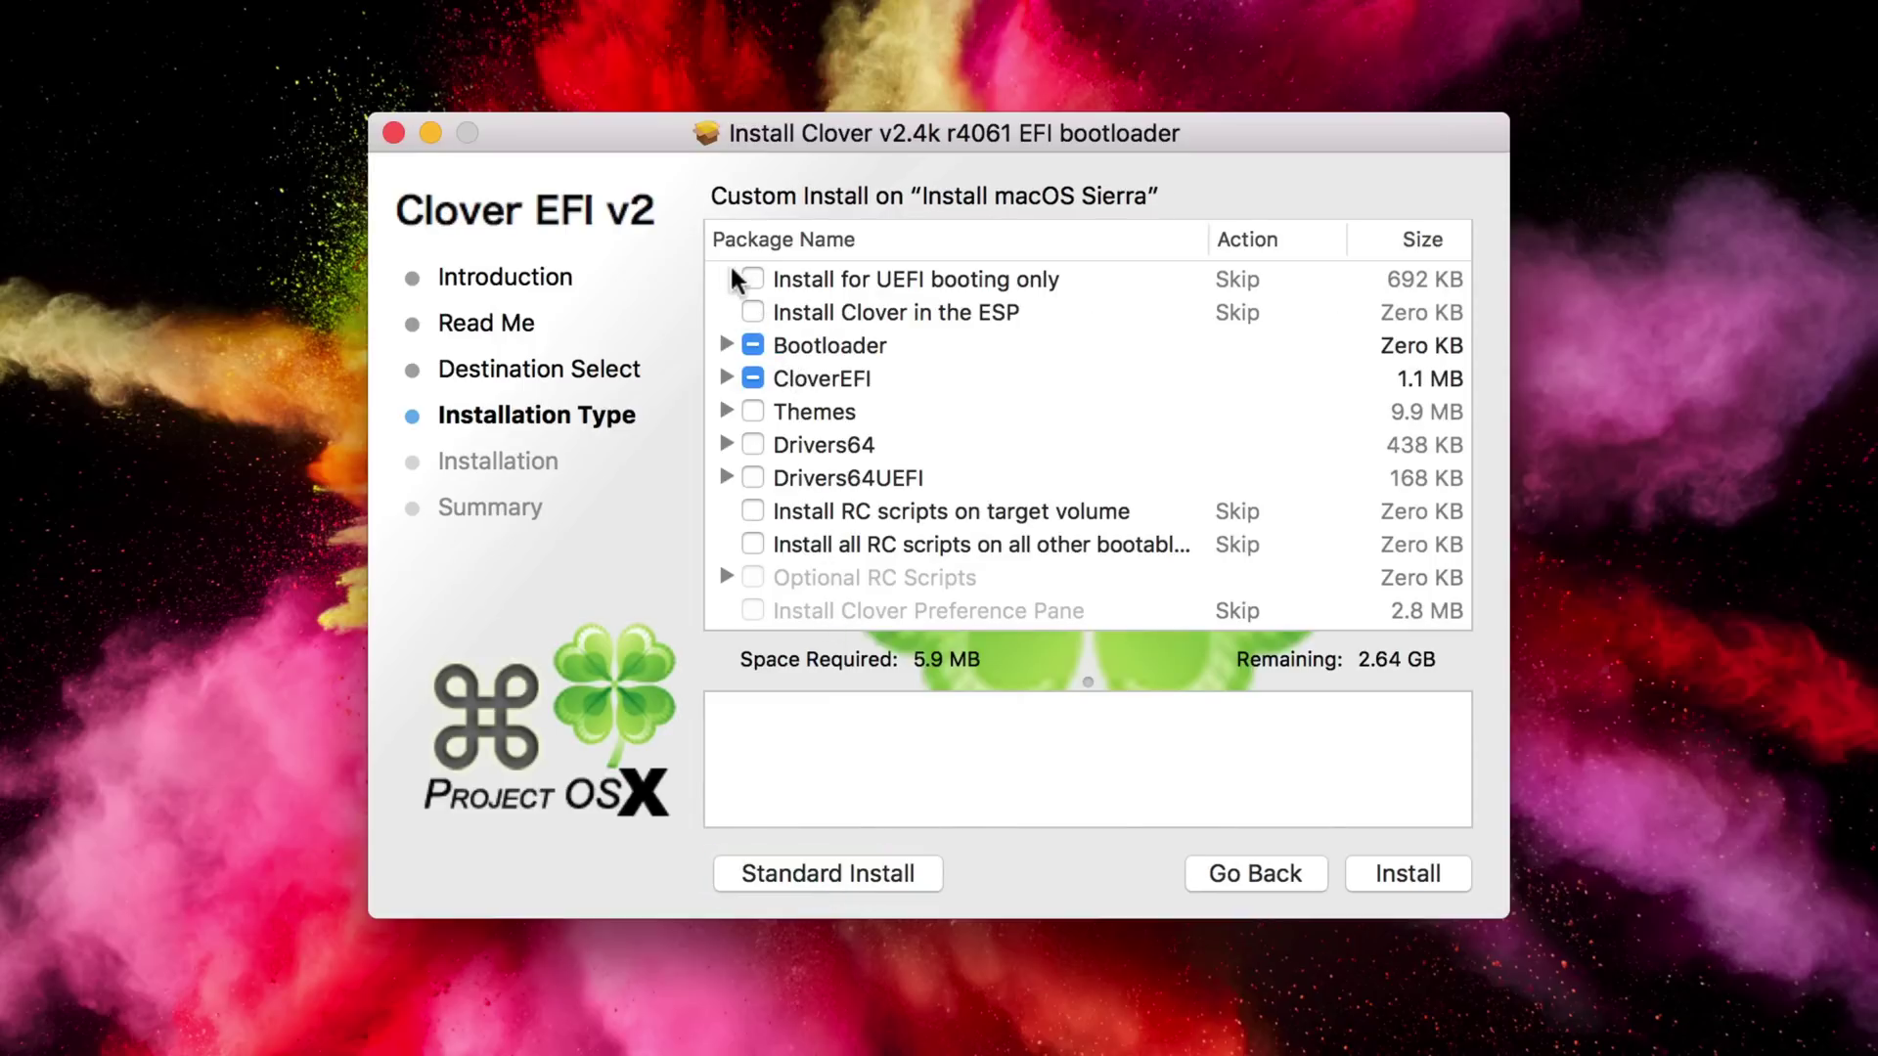
click(753, 280)
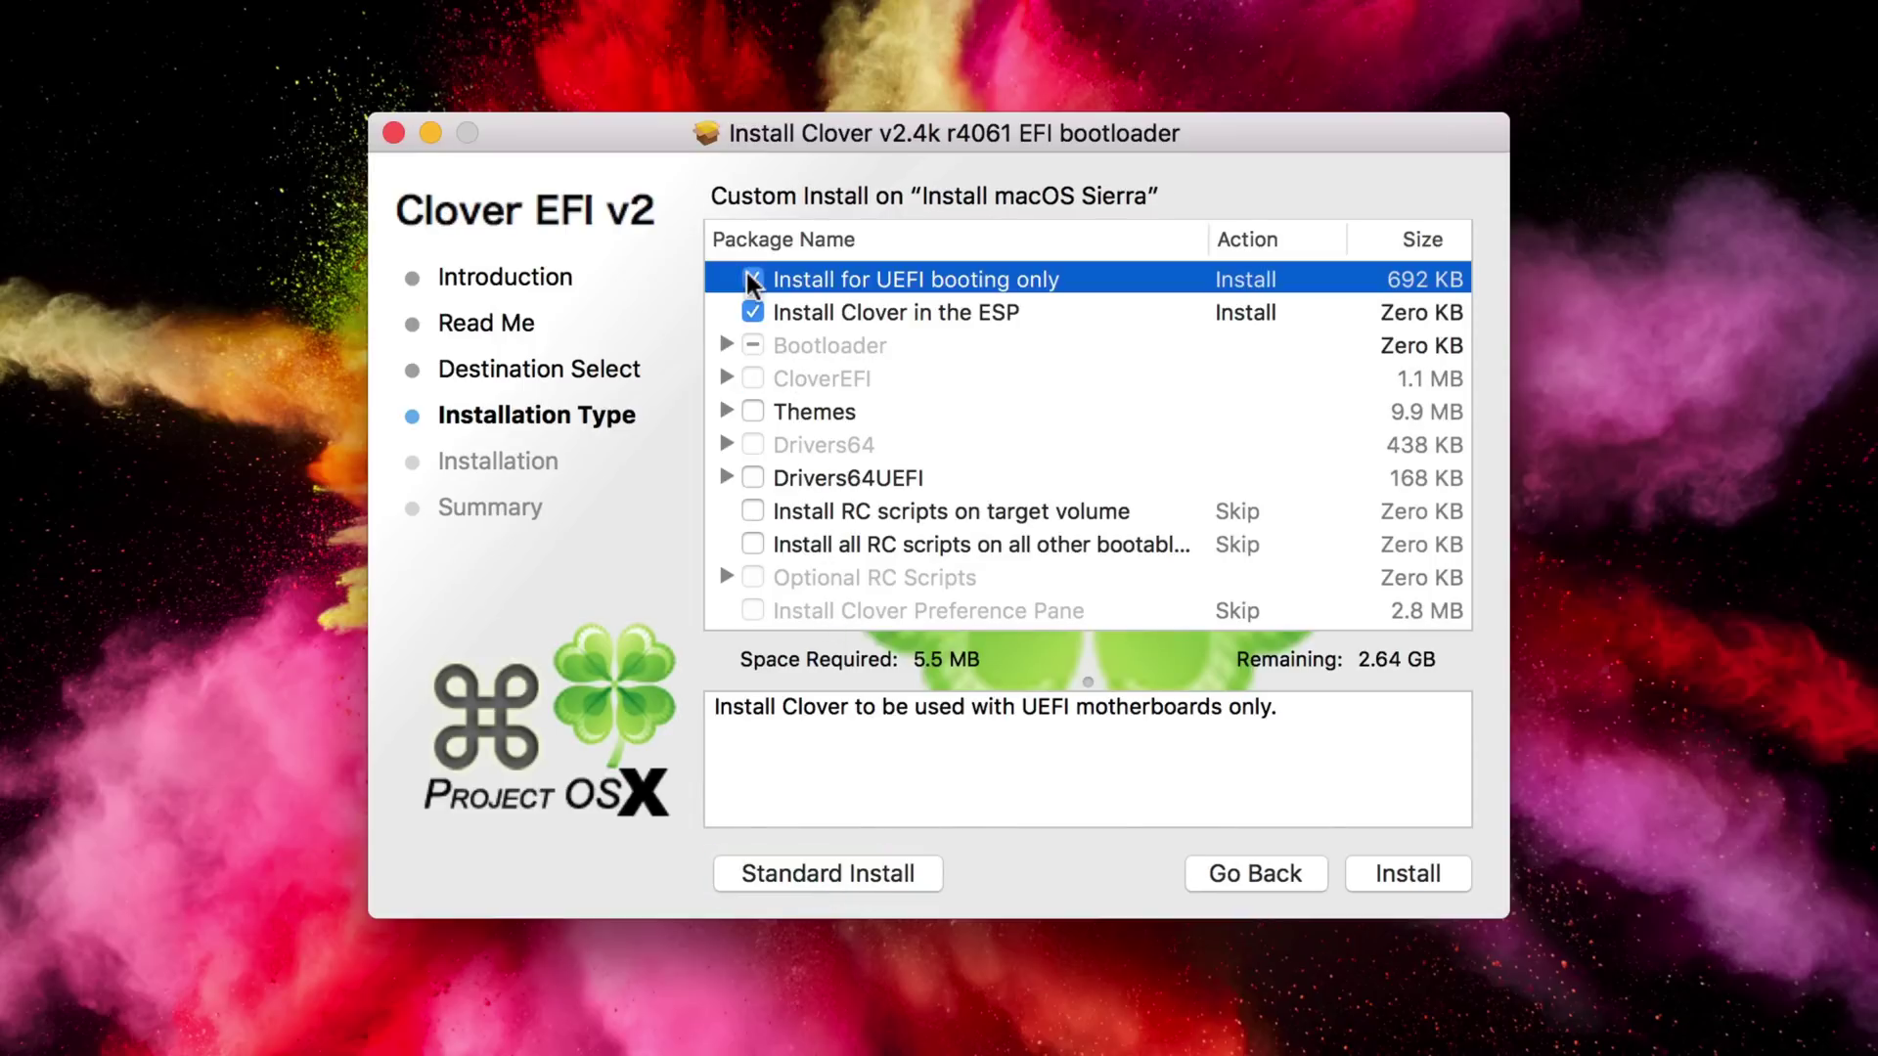
click(725, 477)
scroll(753, 493, down, 3)
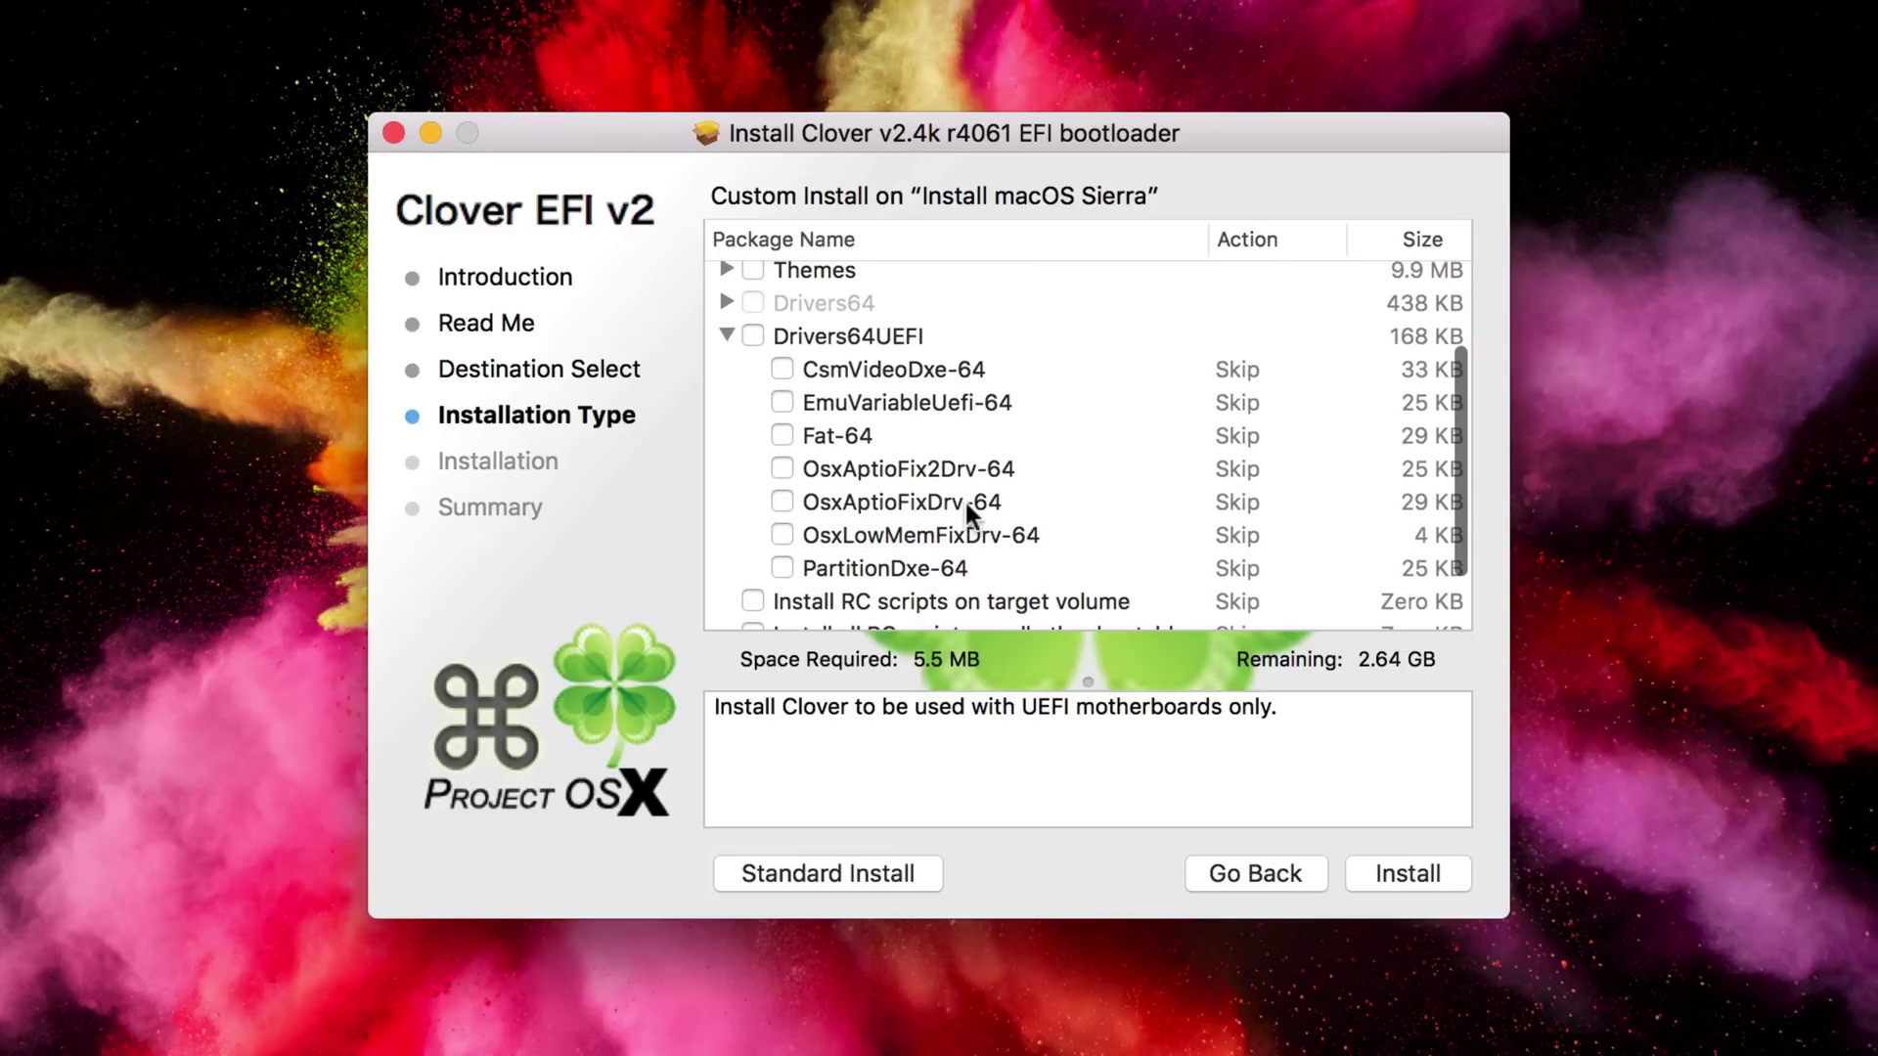
click(782, 502)
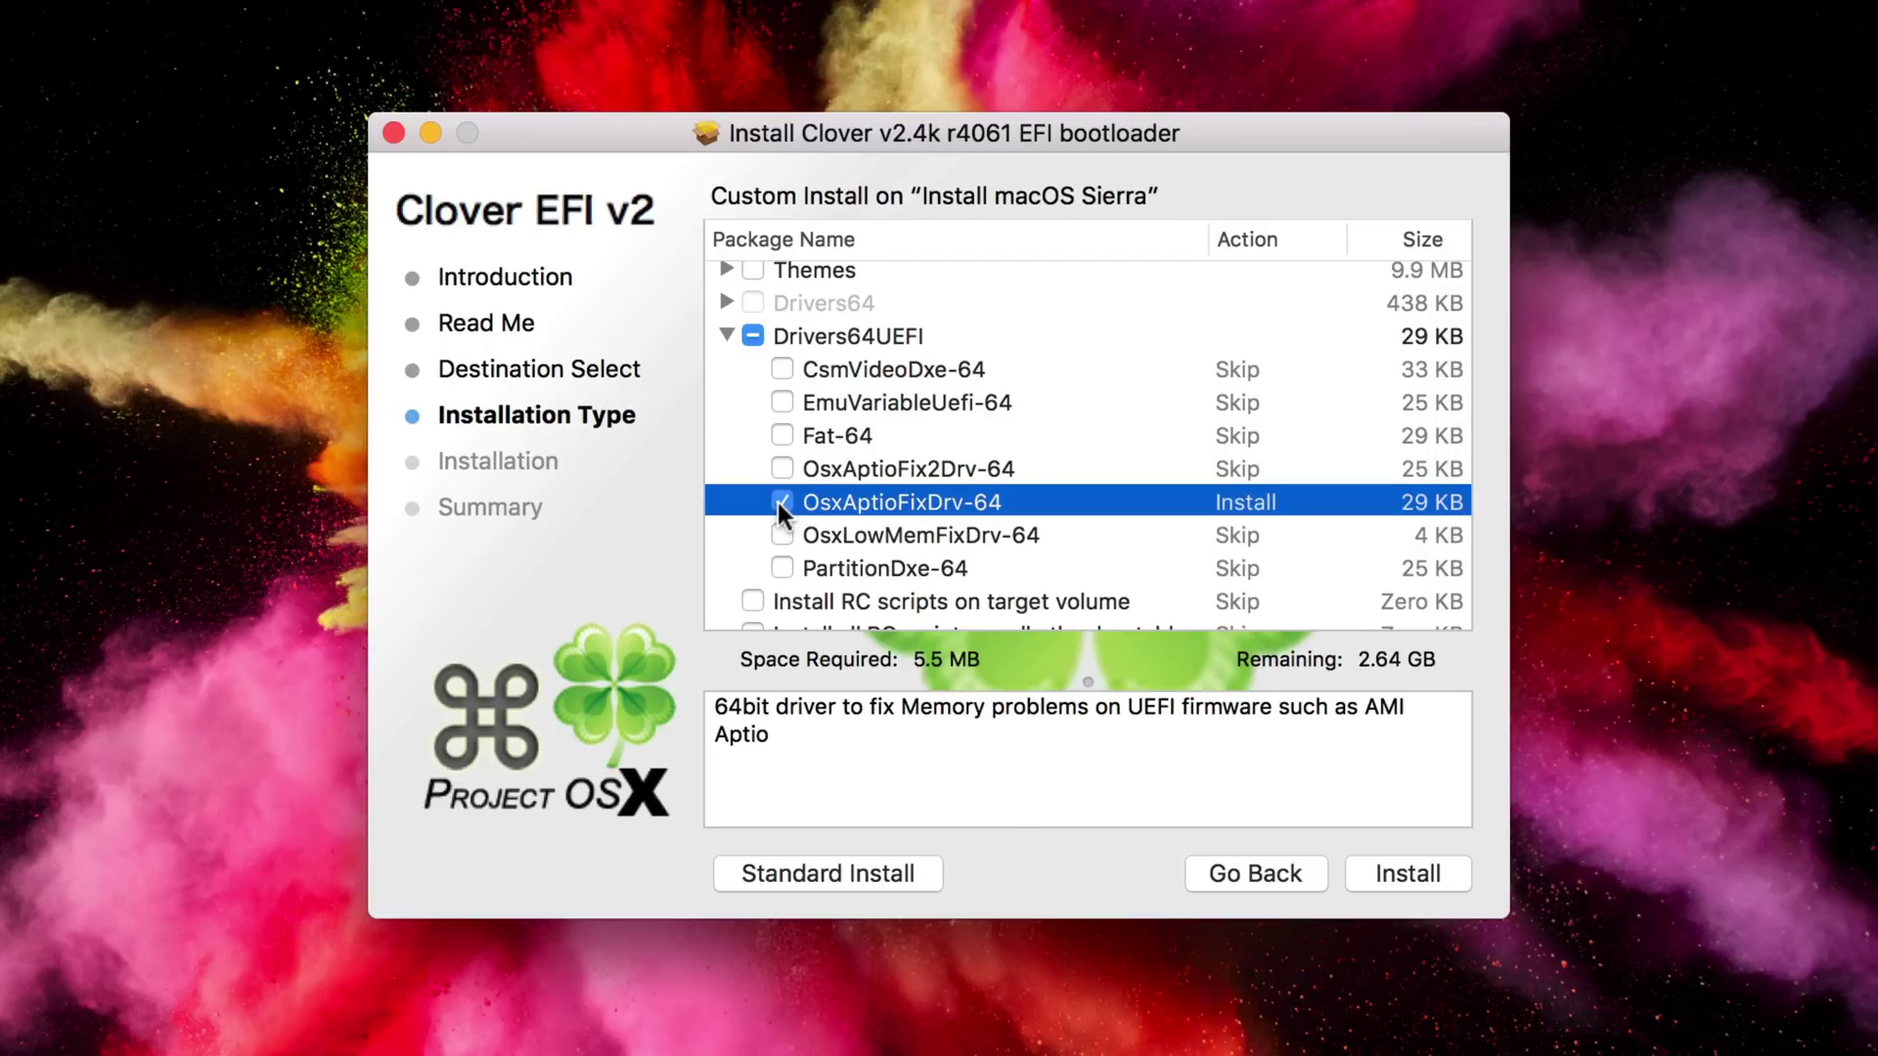
scroll(791, 499, up, 3)
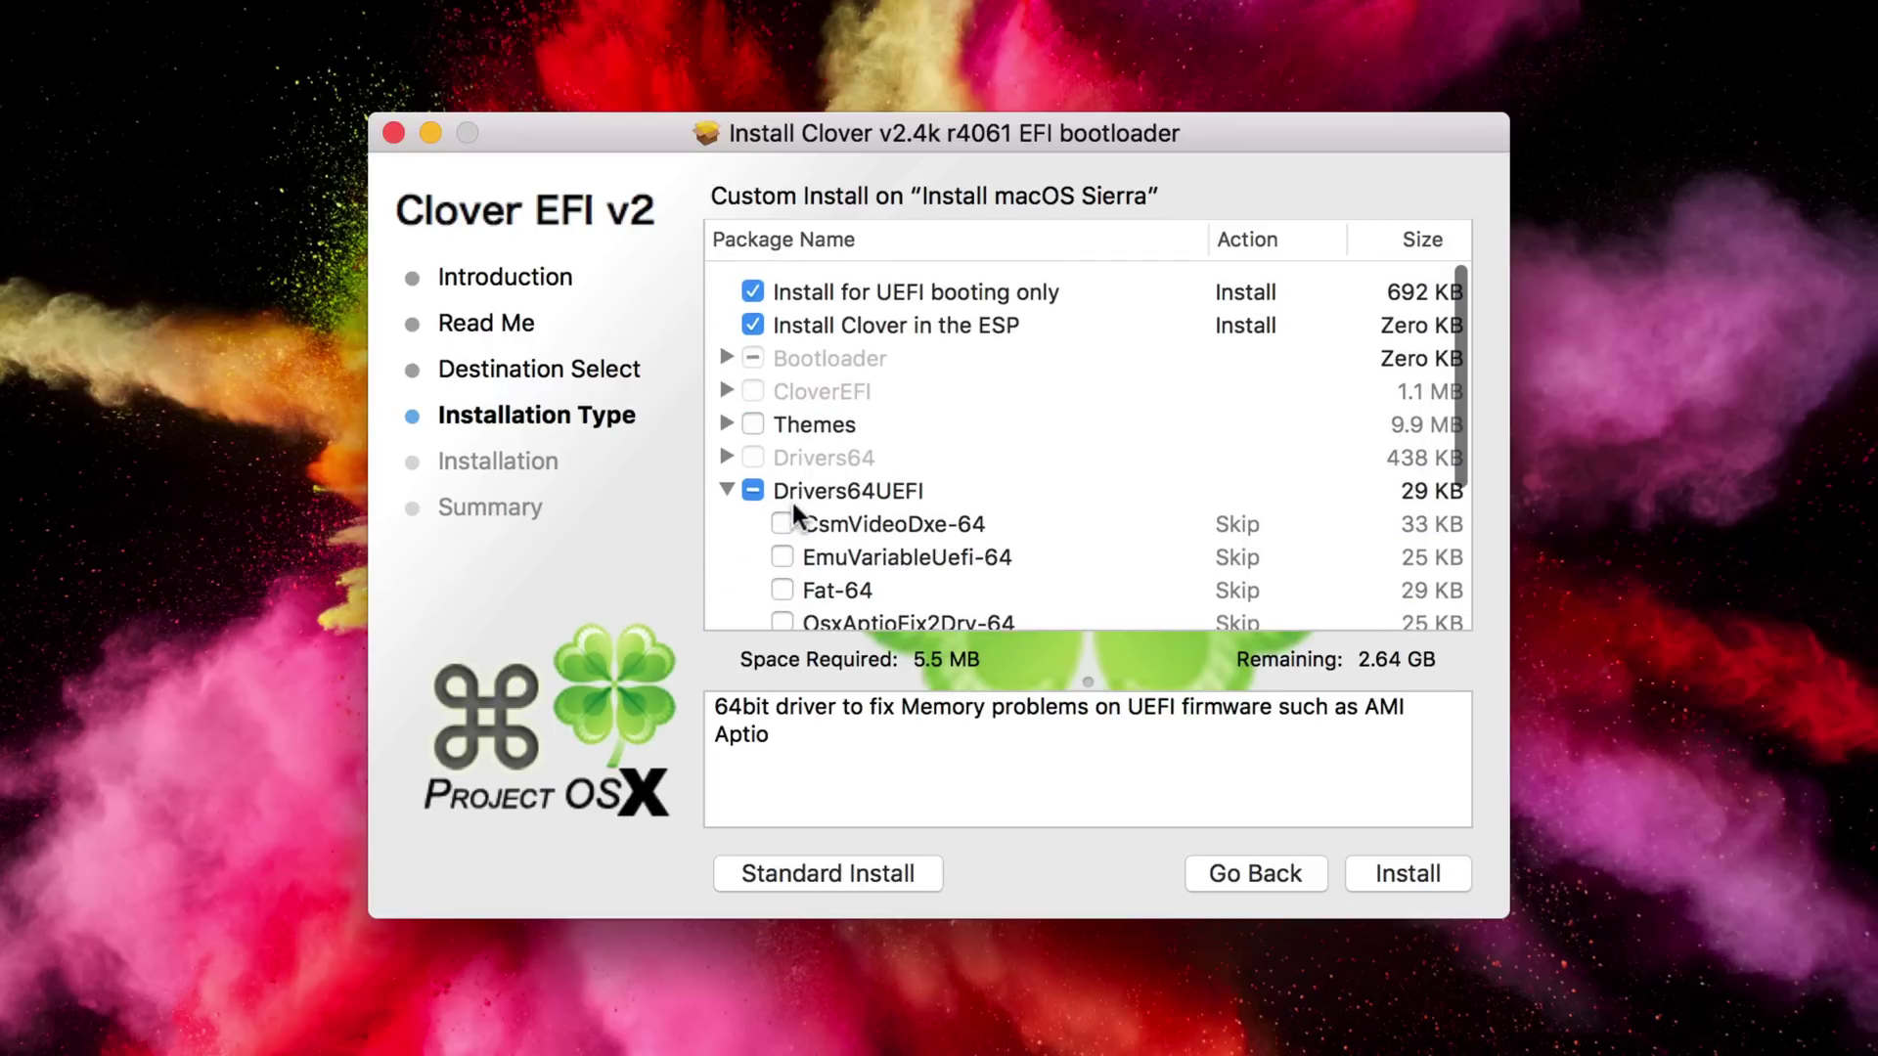
- Install Clover with the admin password and close the completed installer
click(1388, 874)
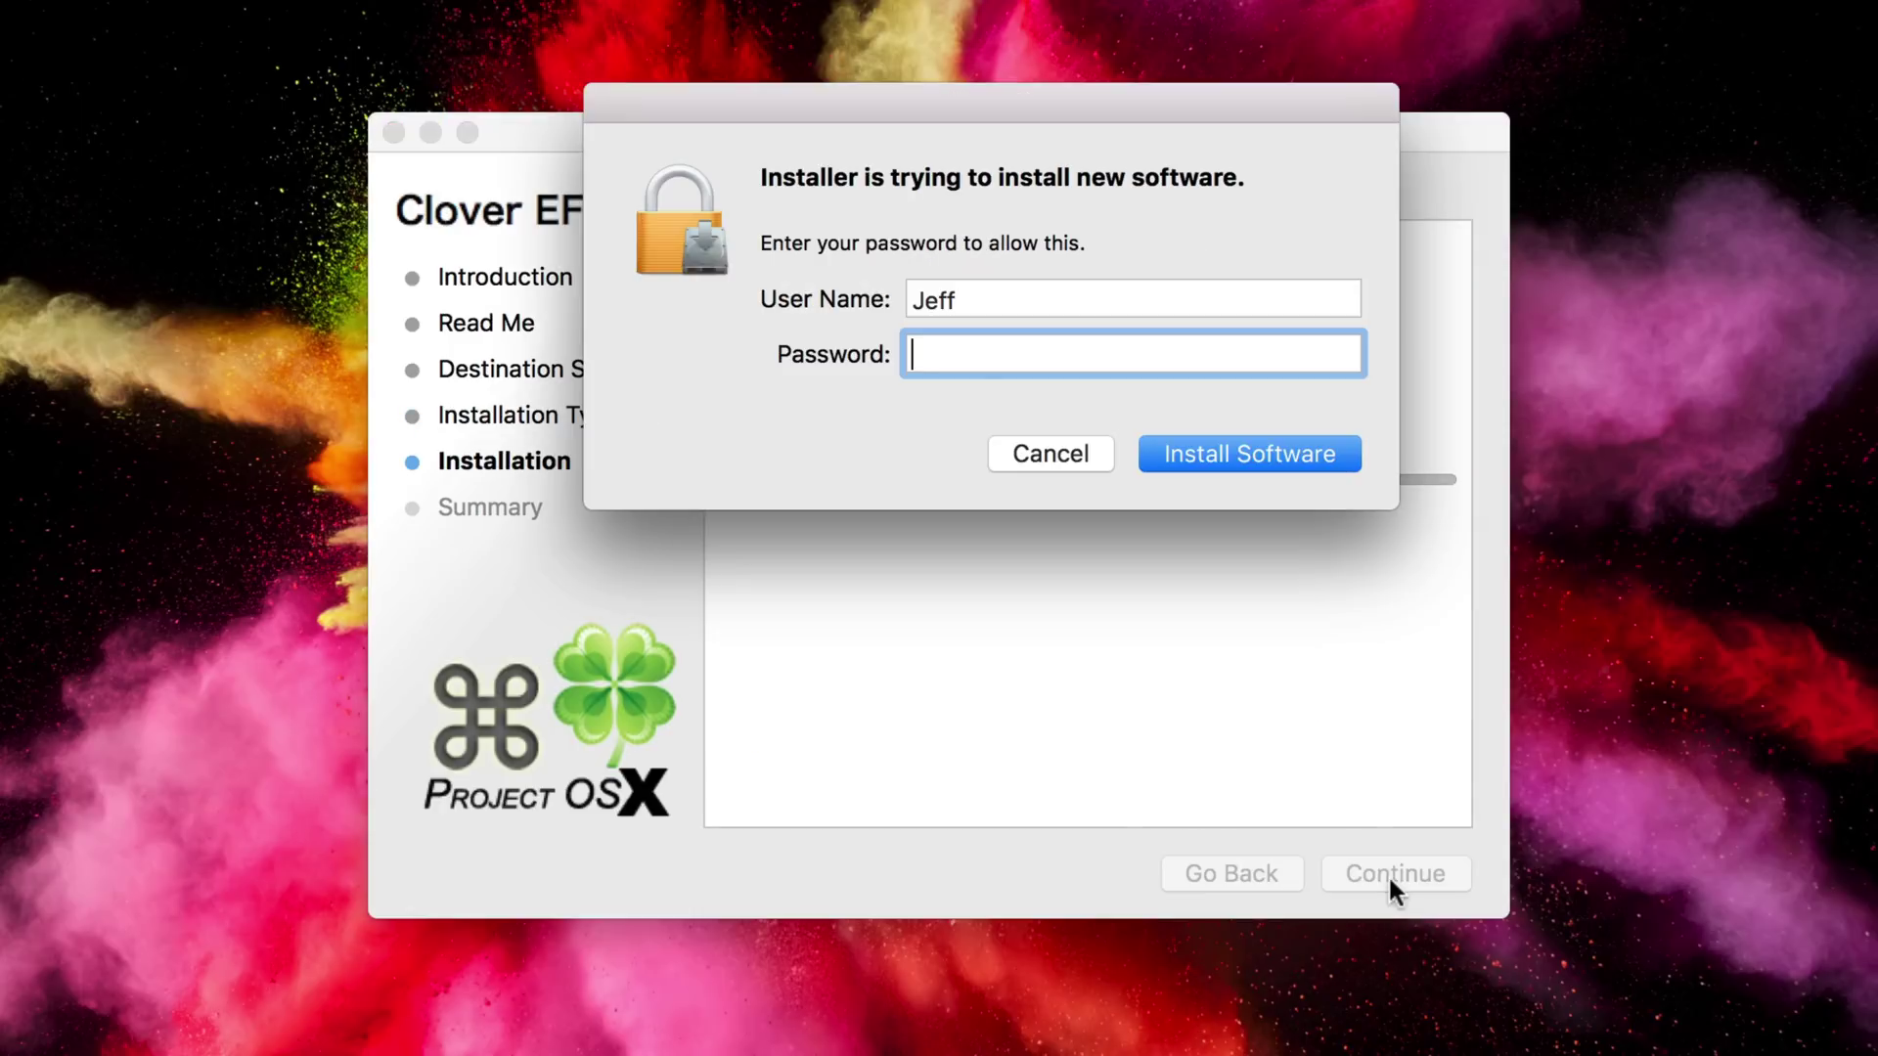
text(••••••••••)
key(Return)
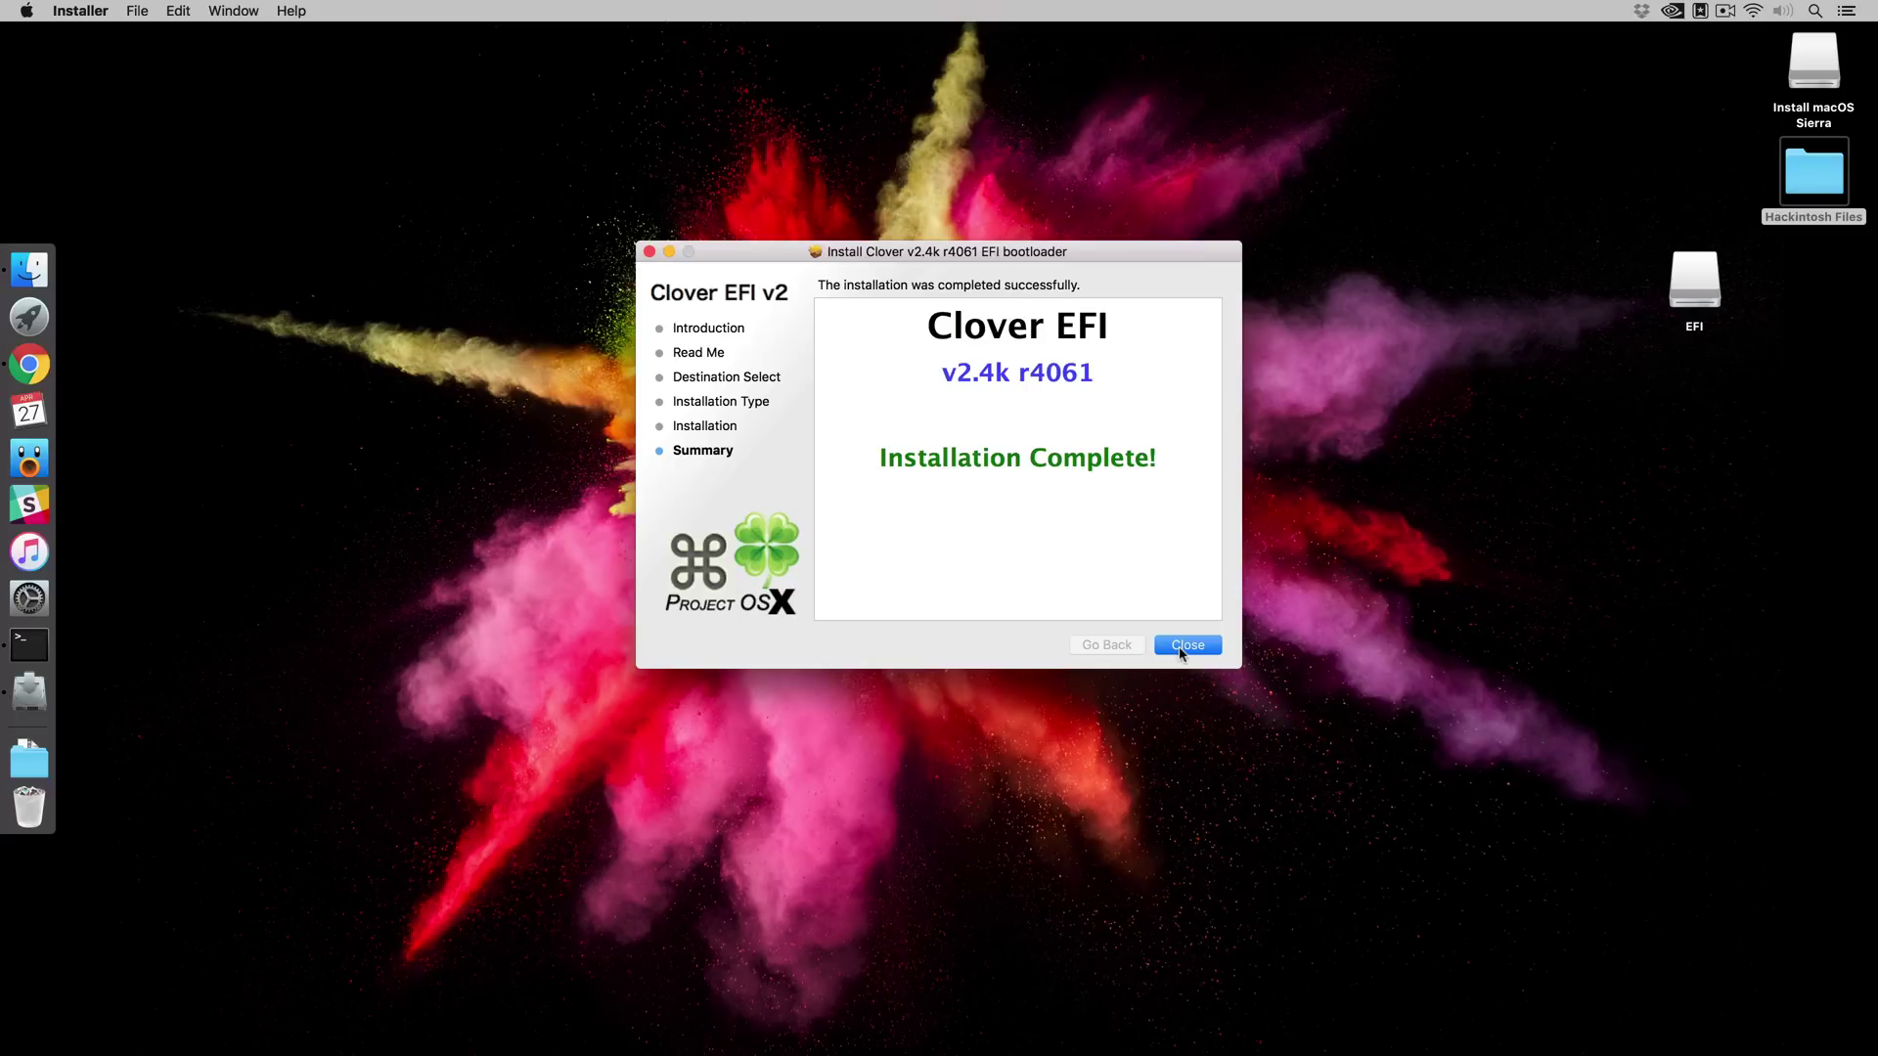
click(1181, 649)
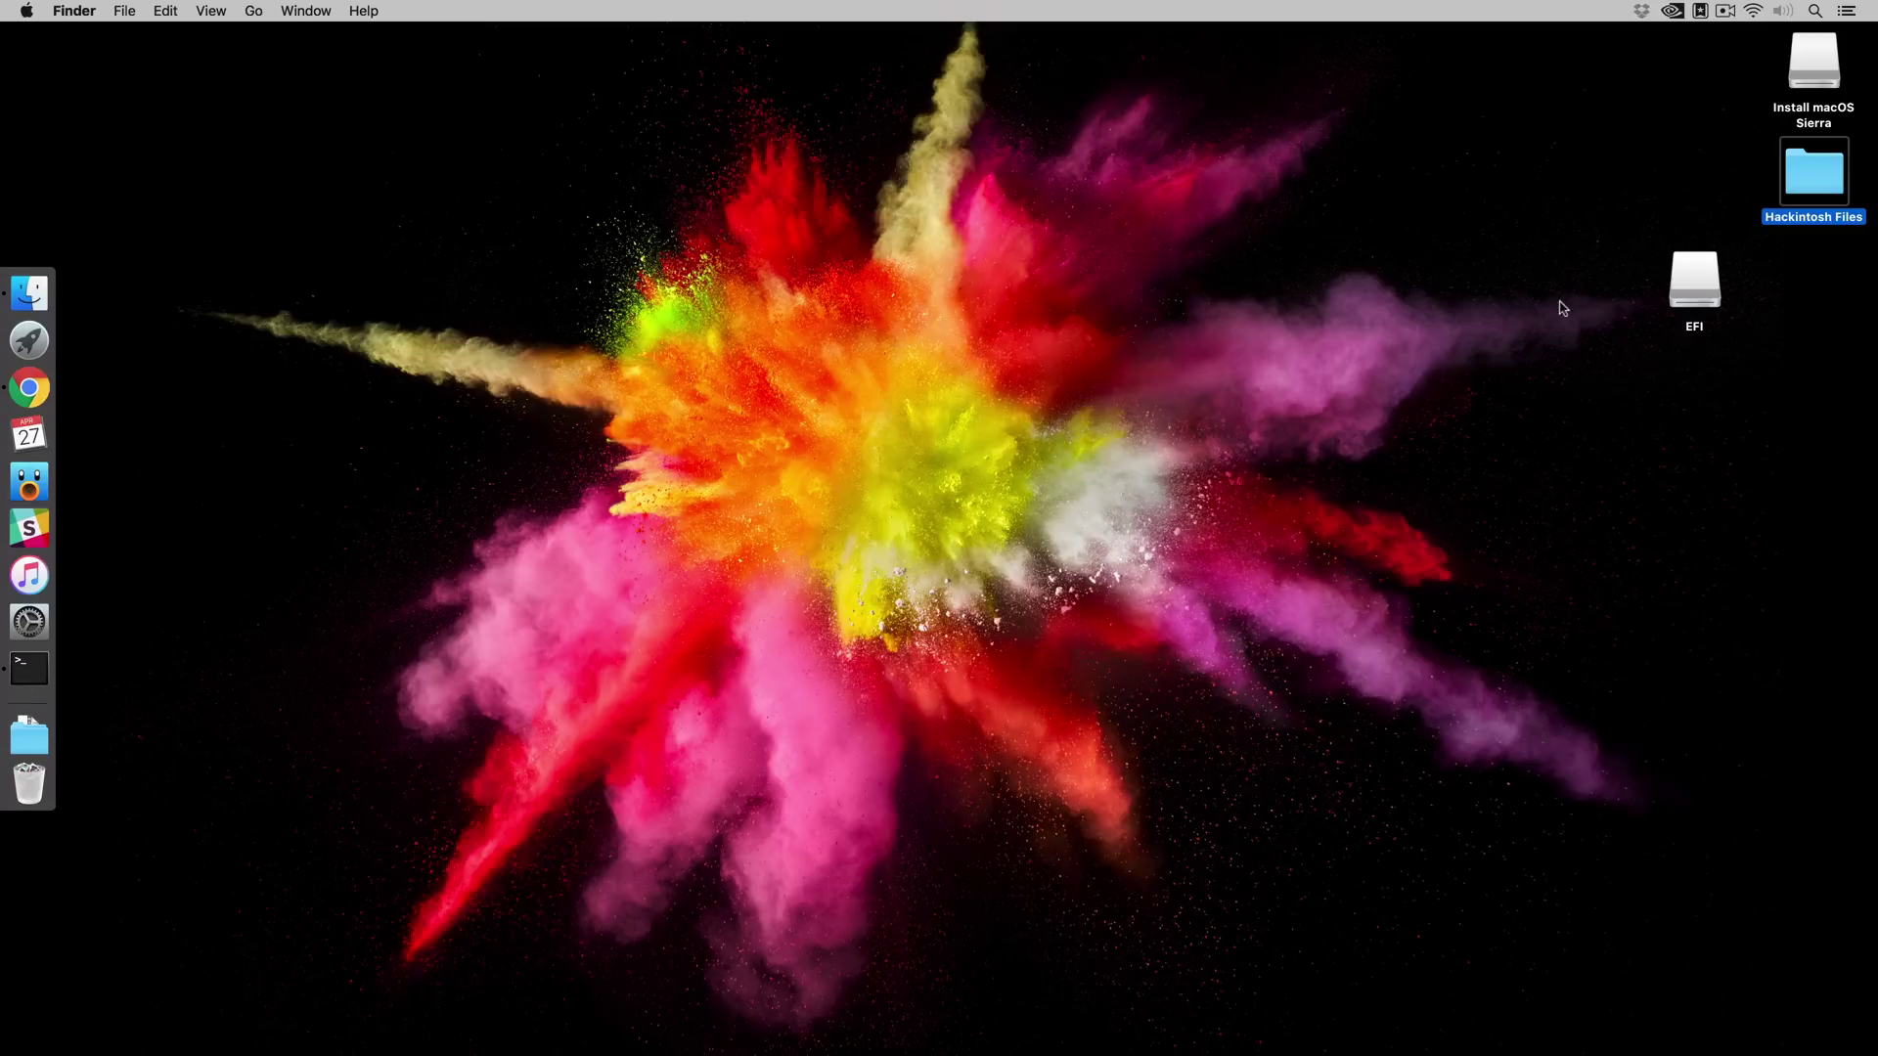
- Open the EFI partition and navigate to EFI > CLOVER > kexts > 10.12
click(1678, 295)
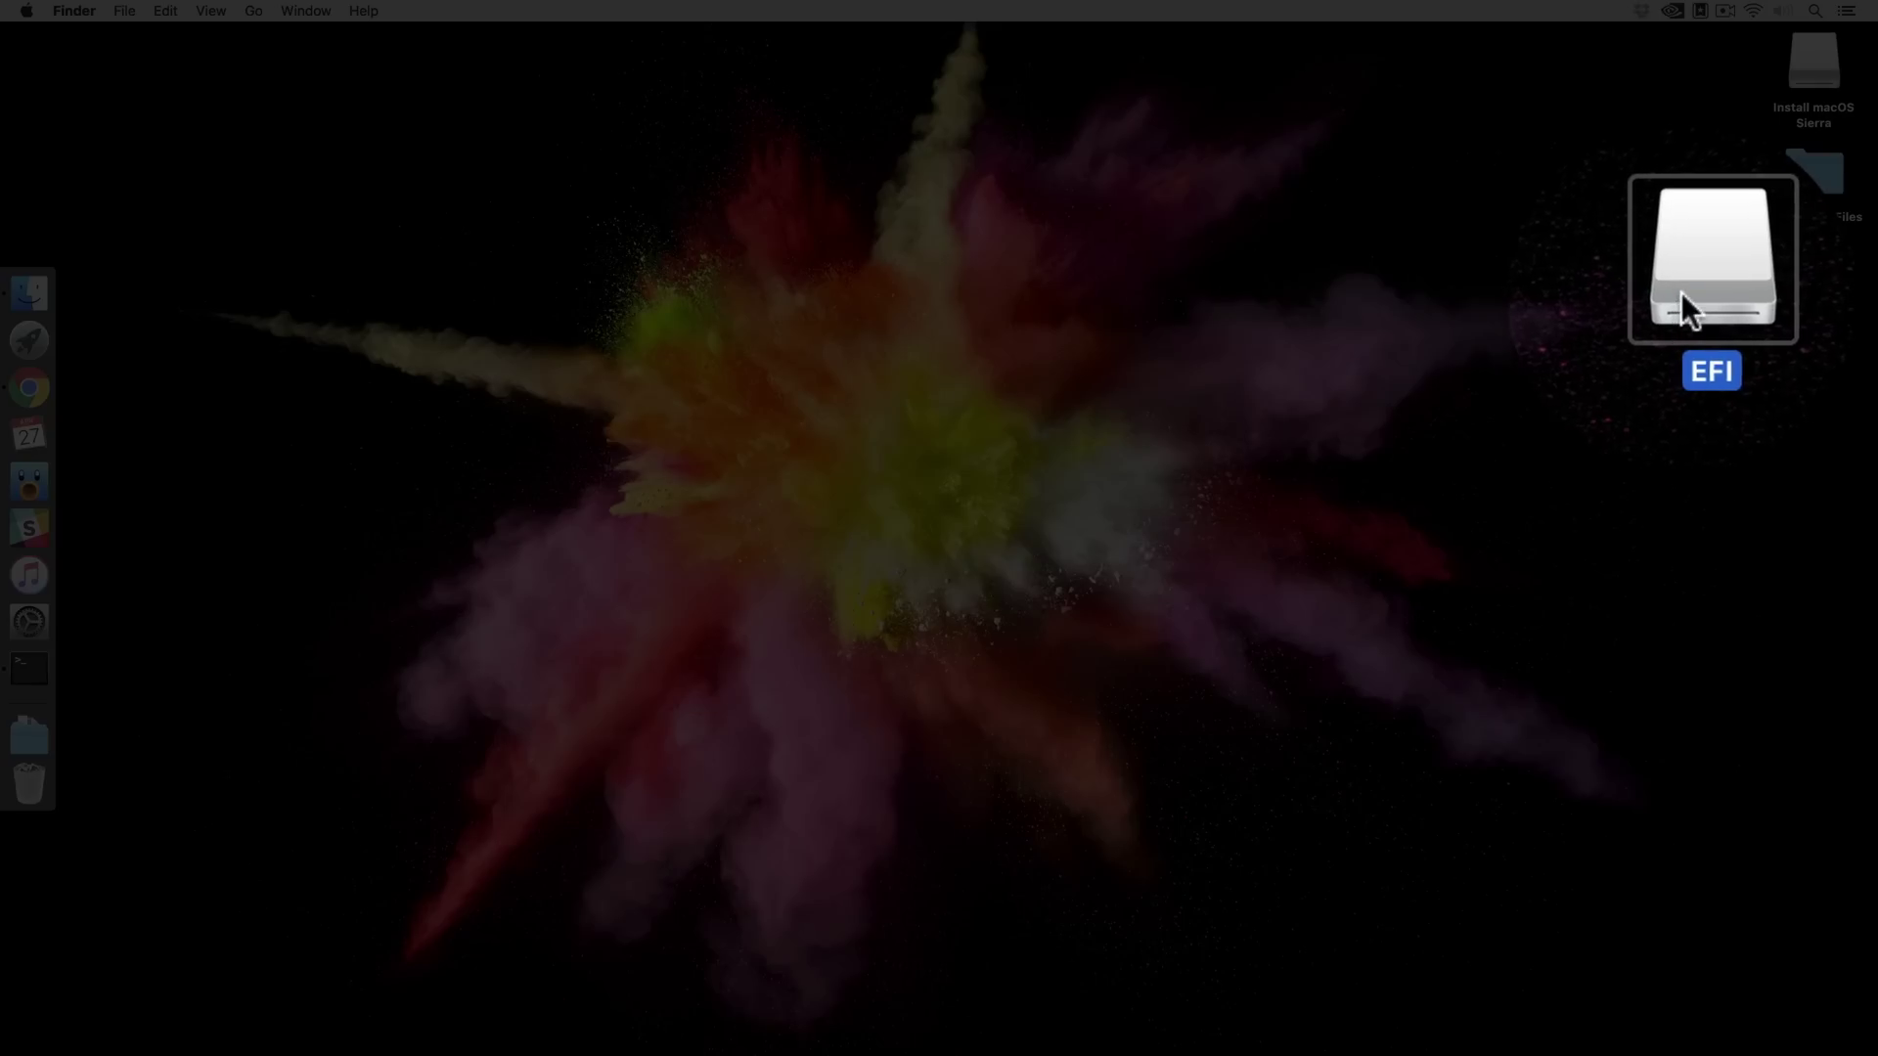
double_click(1681, 293)
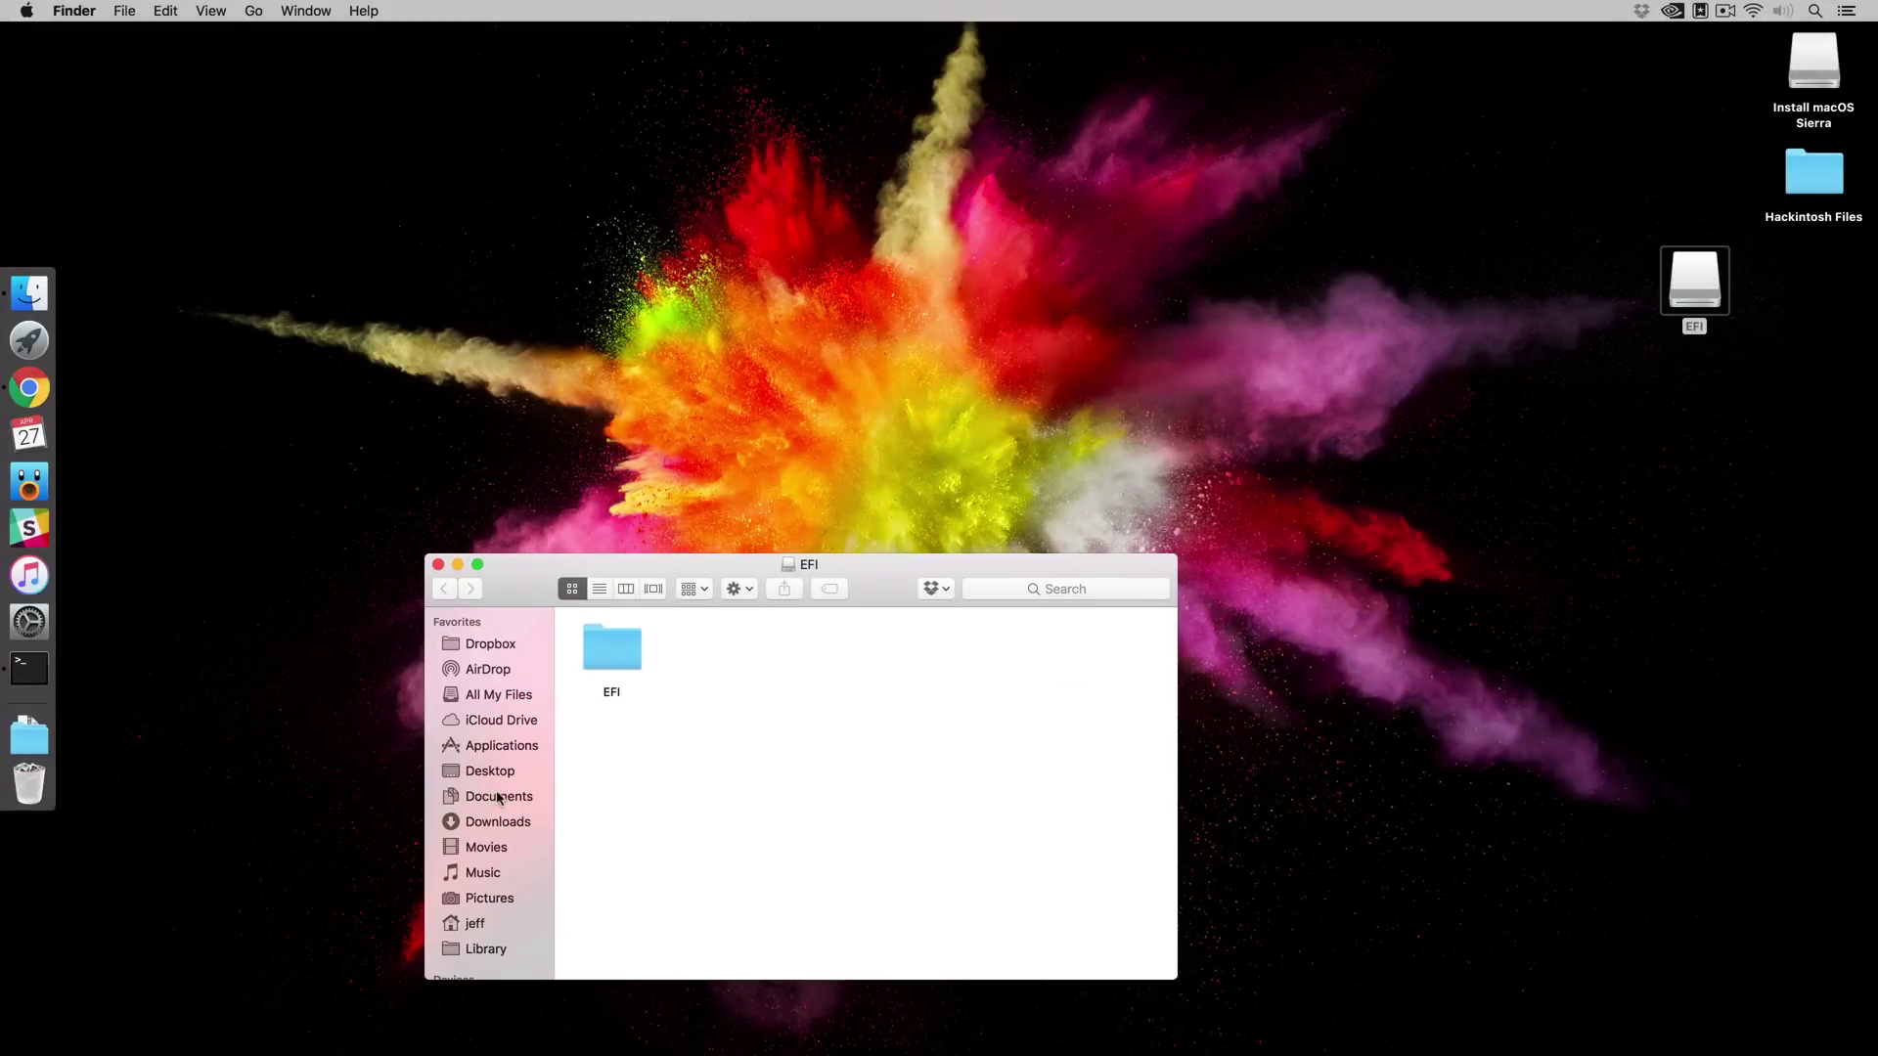
scroll(499, 800, down, 4)
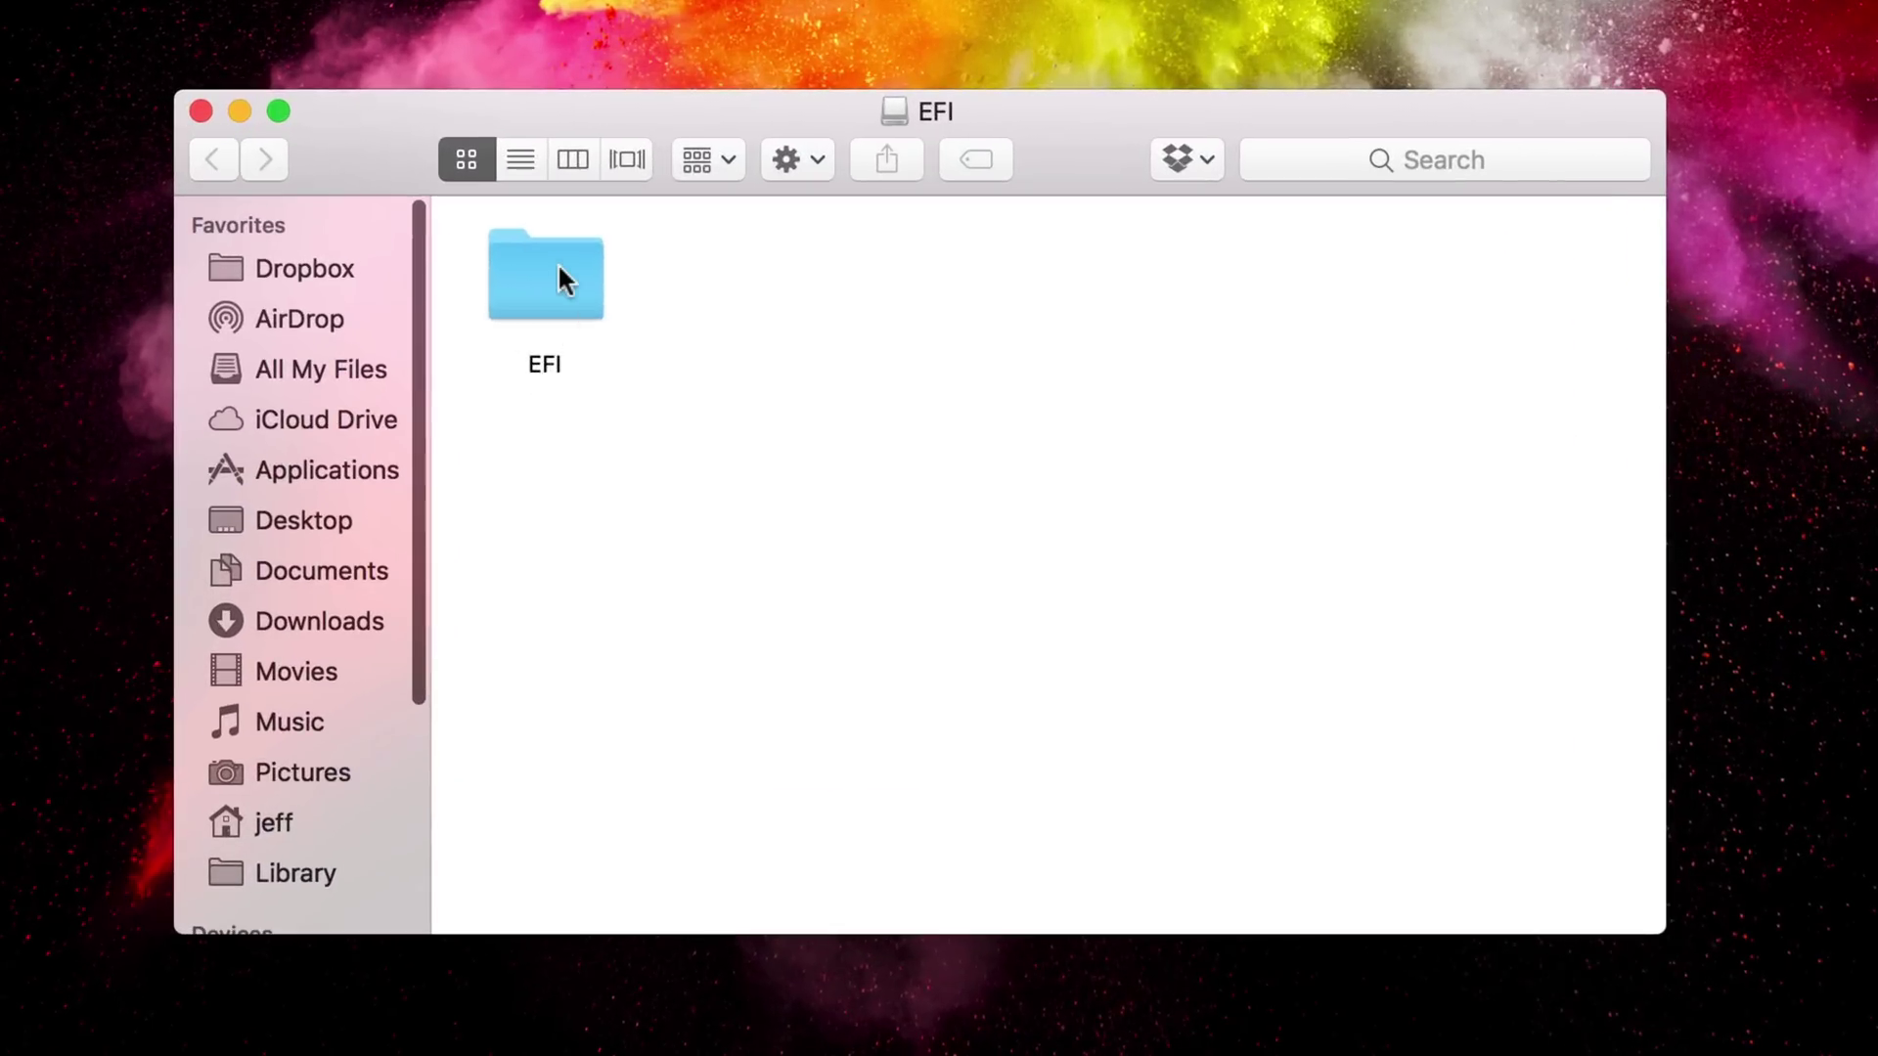
double_click(614, 646)
click(763, 272)
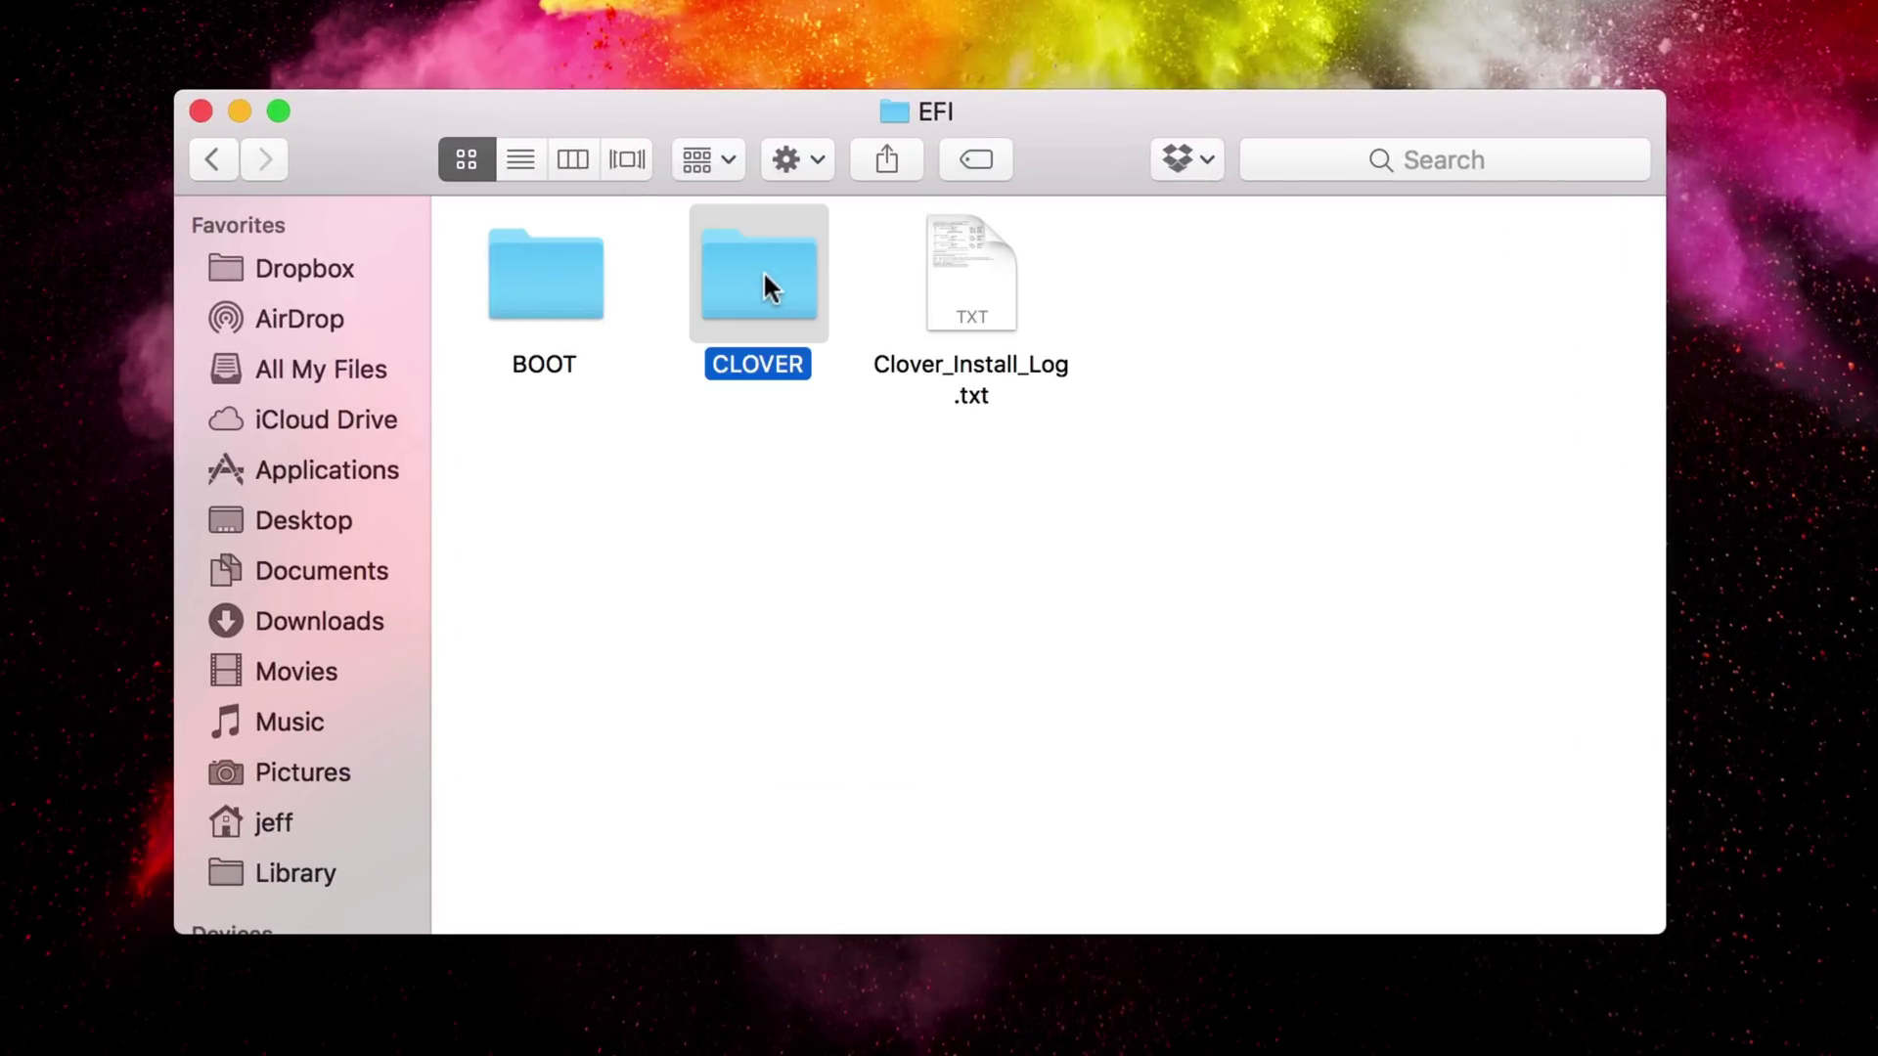
double_click(763, 272)
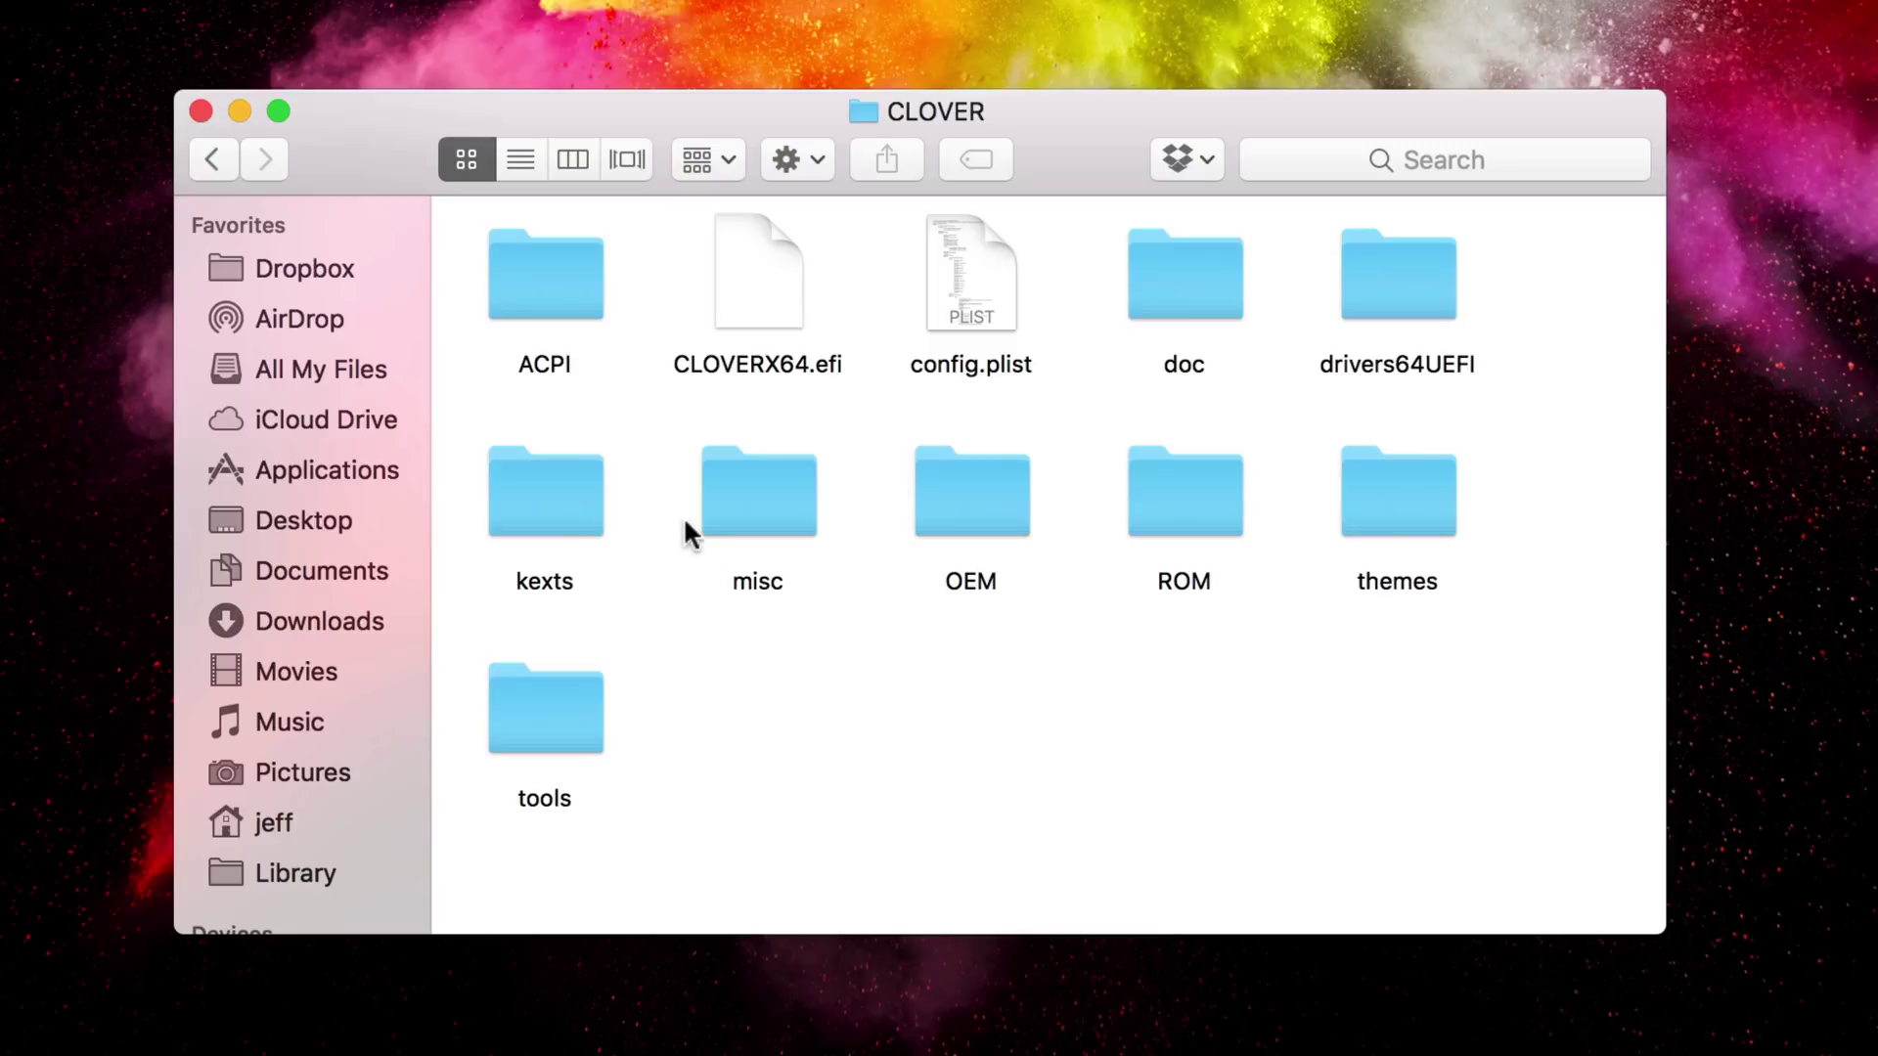
double_click(561, 511)
double_click(759, 511)
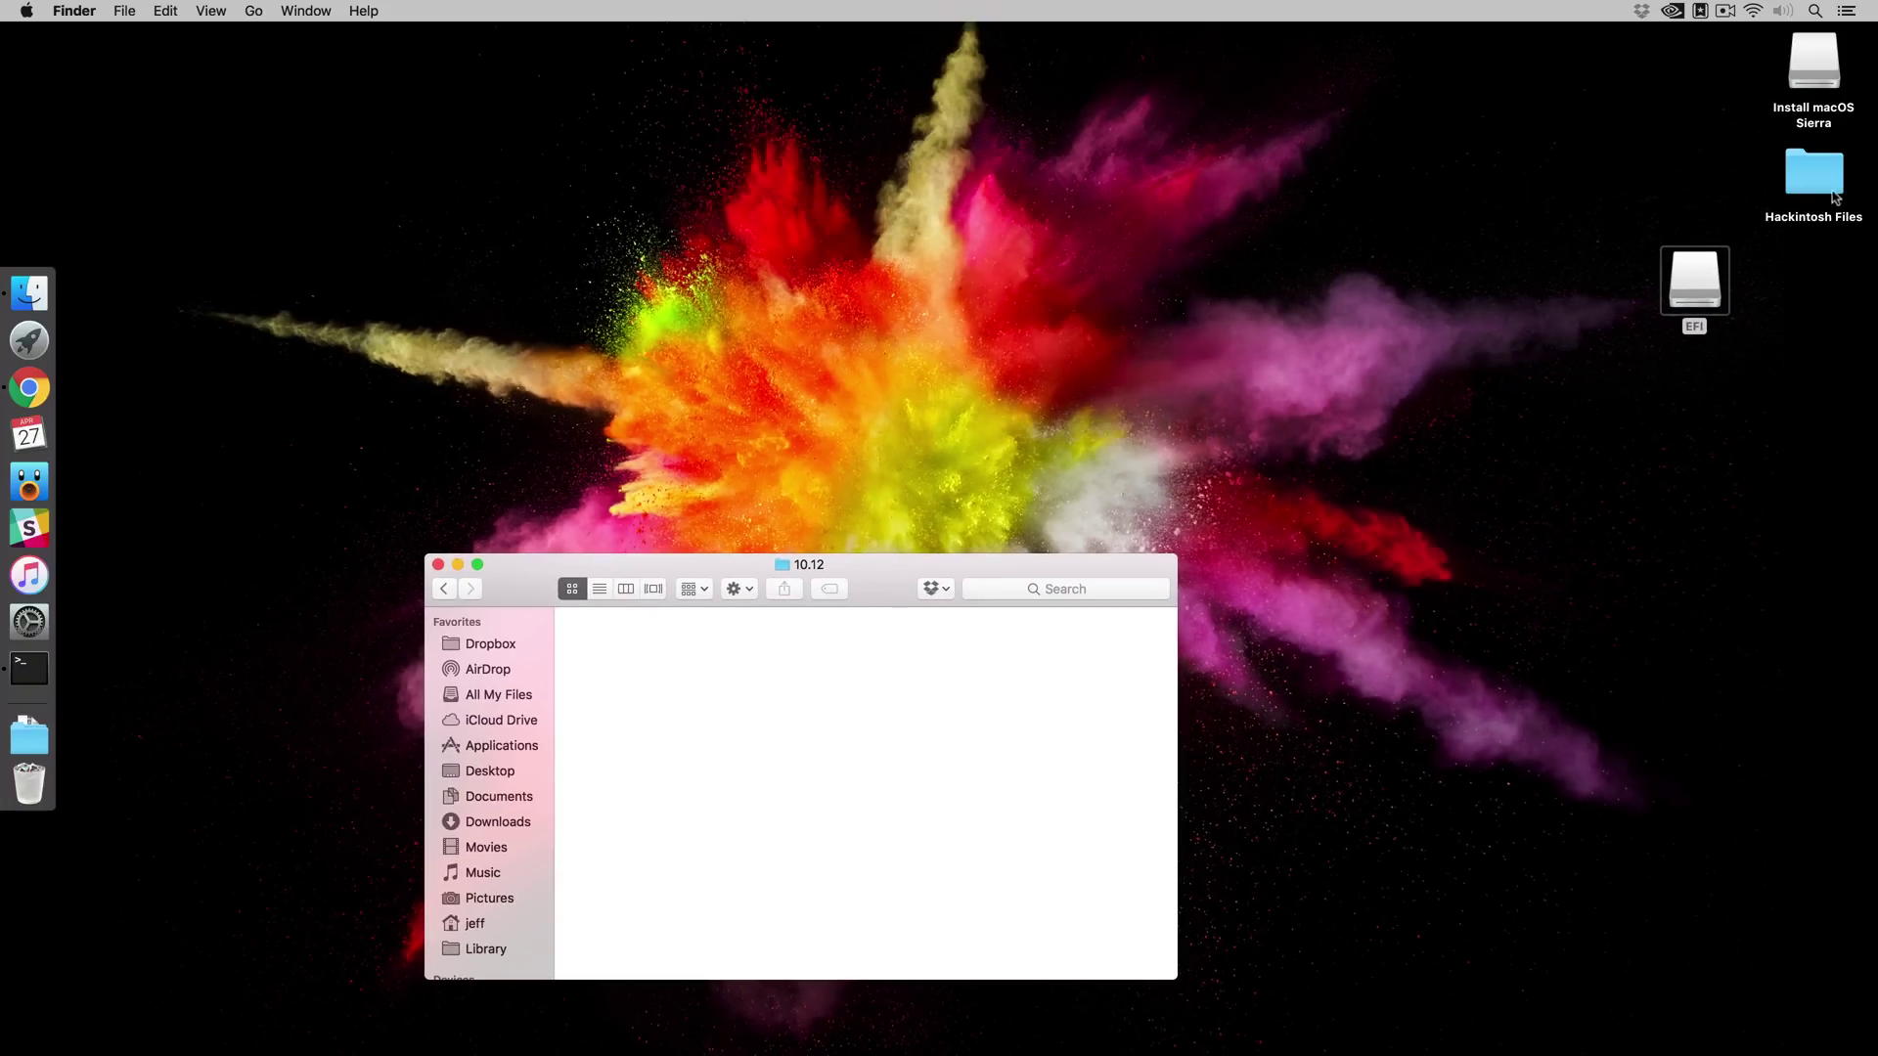
- Drag AppleIntelE1000e.kext and FakeSMC.kext from Hackintosh Files into the 10.12 folder
double_click(1836, 182)
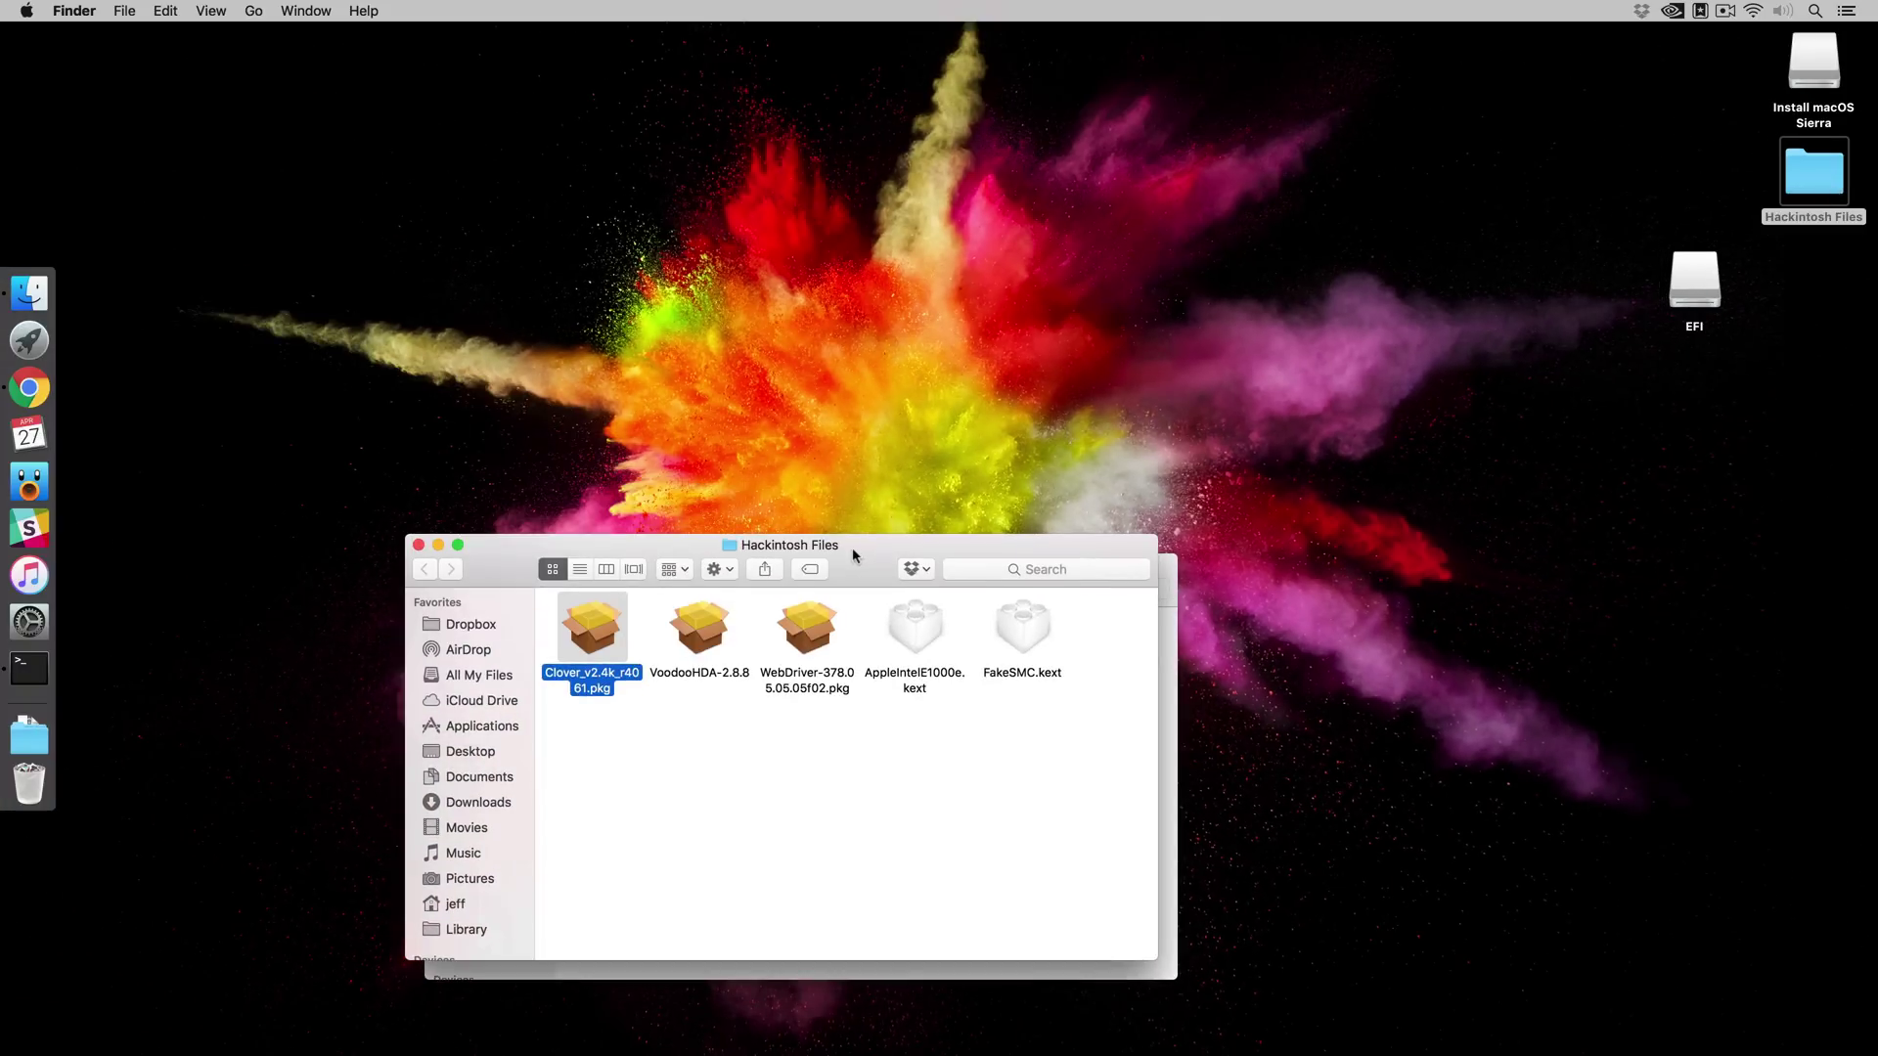
mouse_move(853, 545)
mouse_down()
mouse_move(1125, 200)
mouse_move(1328, 135)
mouse_move(1059, 137)
mouse_move(973, 88)
mouse_up()
mouse_move(983, 285)
mouse_down()
mouse_move(1182, 177)
mouse_move(1118, 309)
mouse_move(794, 722)
mouse_move(769, 721)
mouse_up()
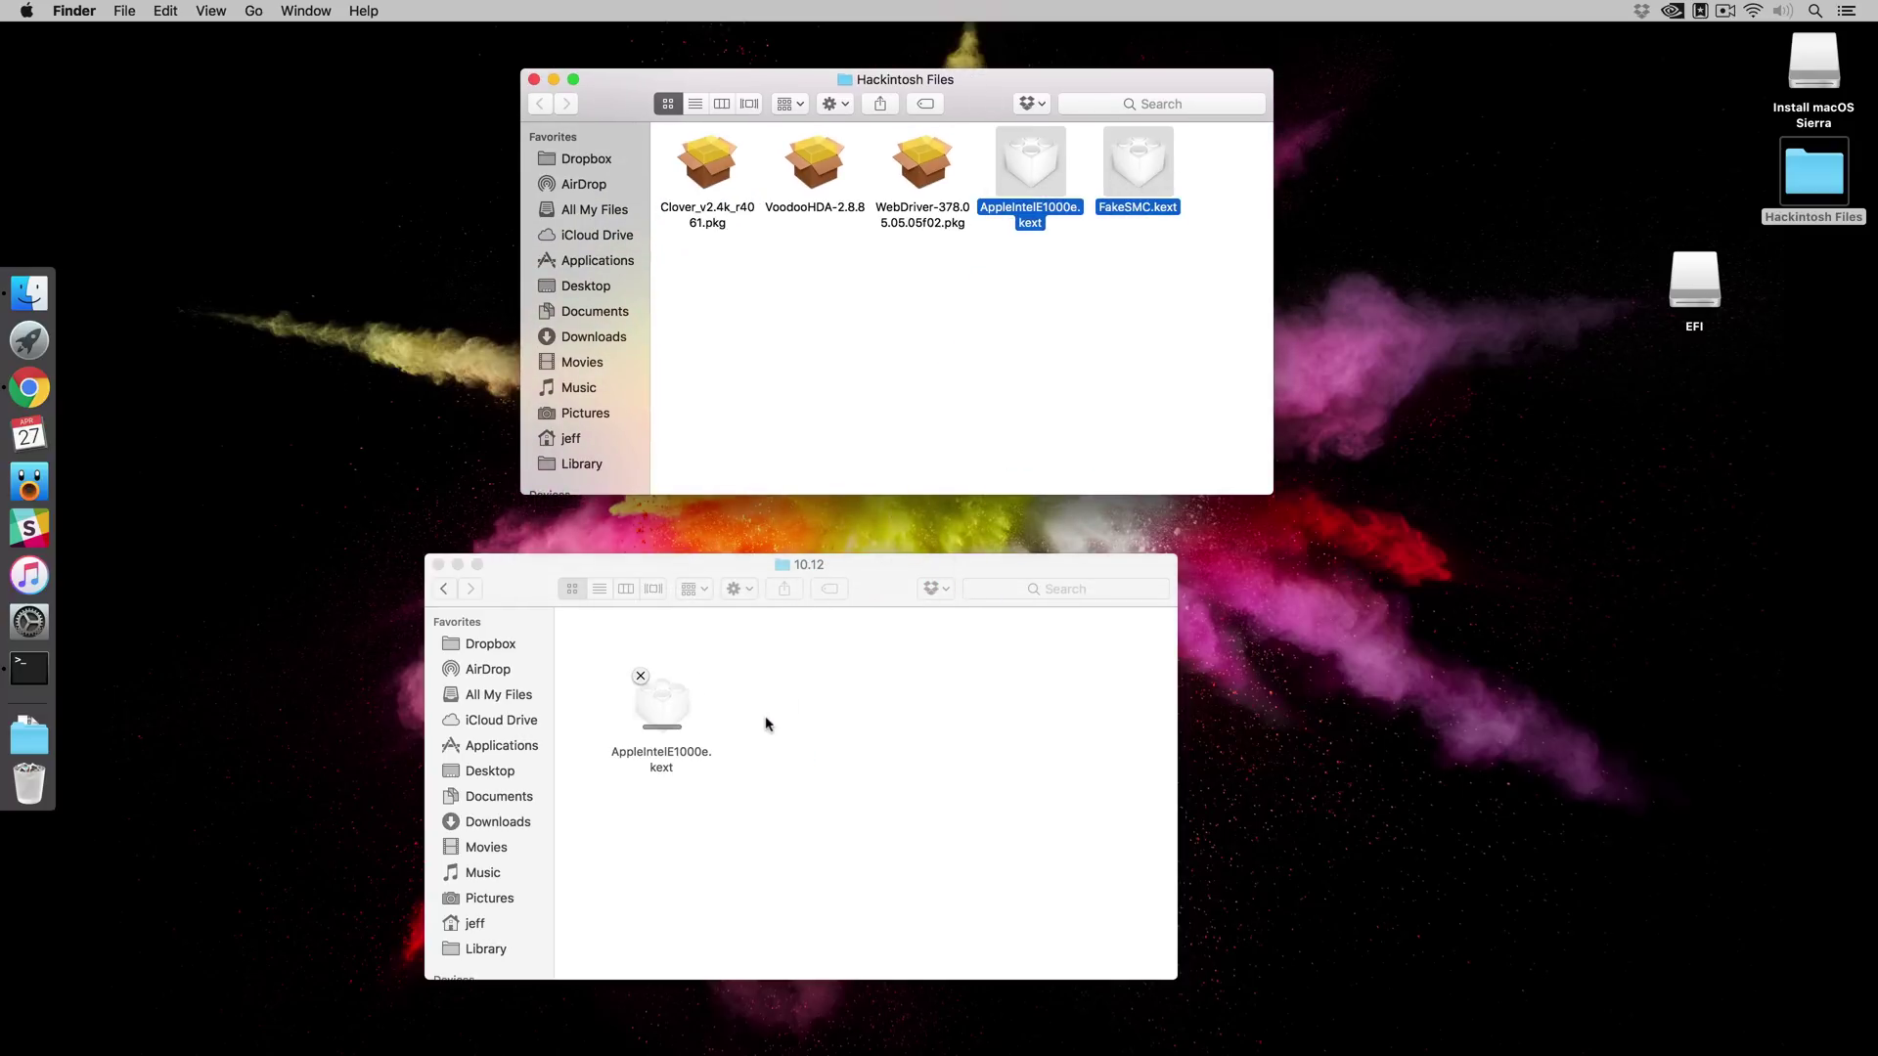
click(867, 720)
click(445, 589)
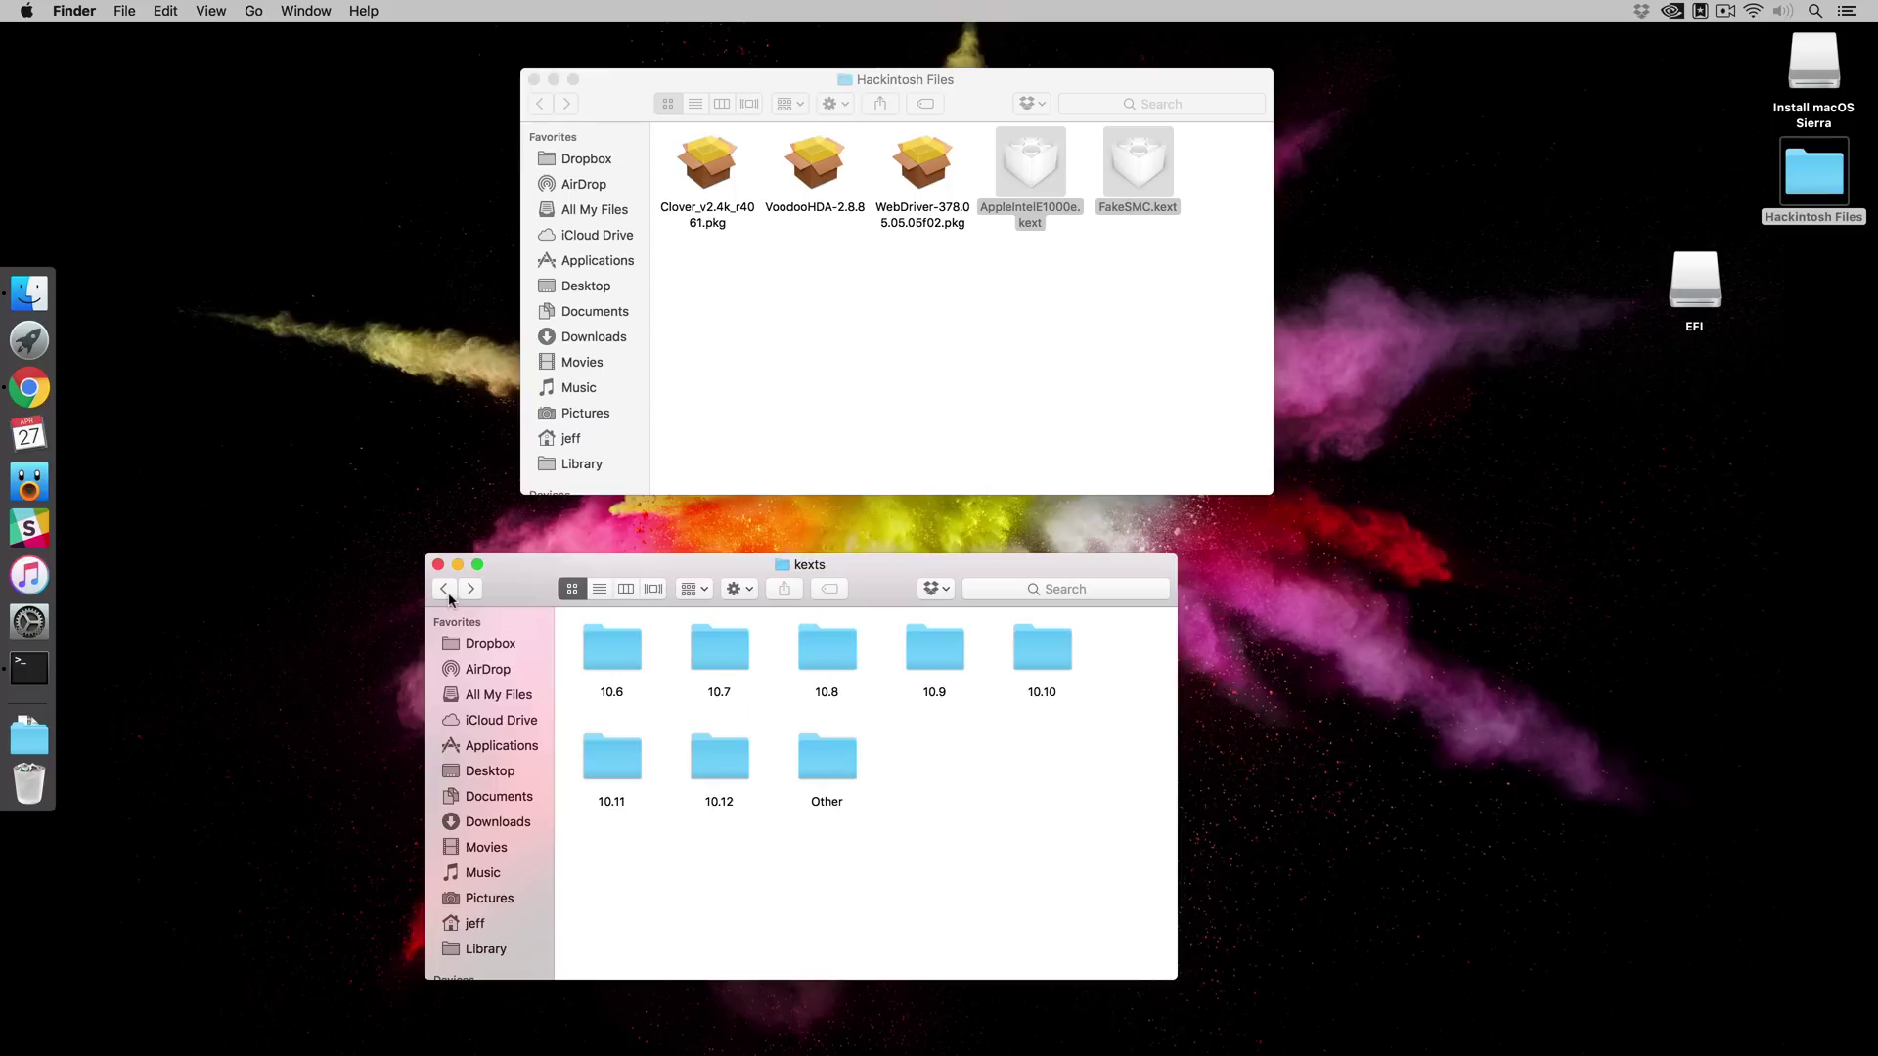
- Return to the EFI partition's top level and close the Hackintosh Files window
click(445, 589)
click(446, 589)
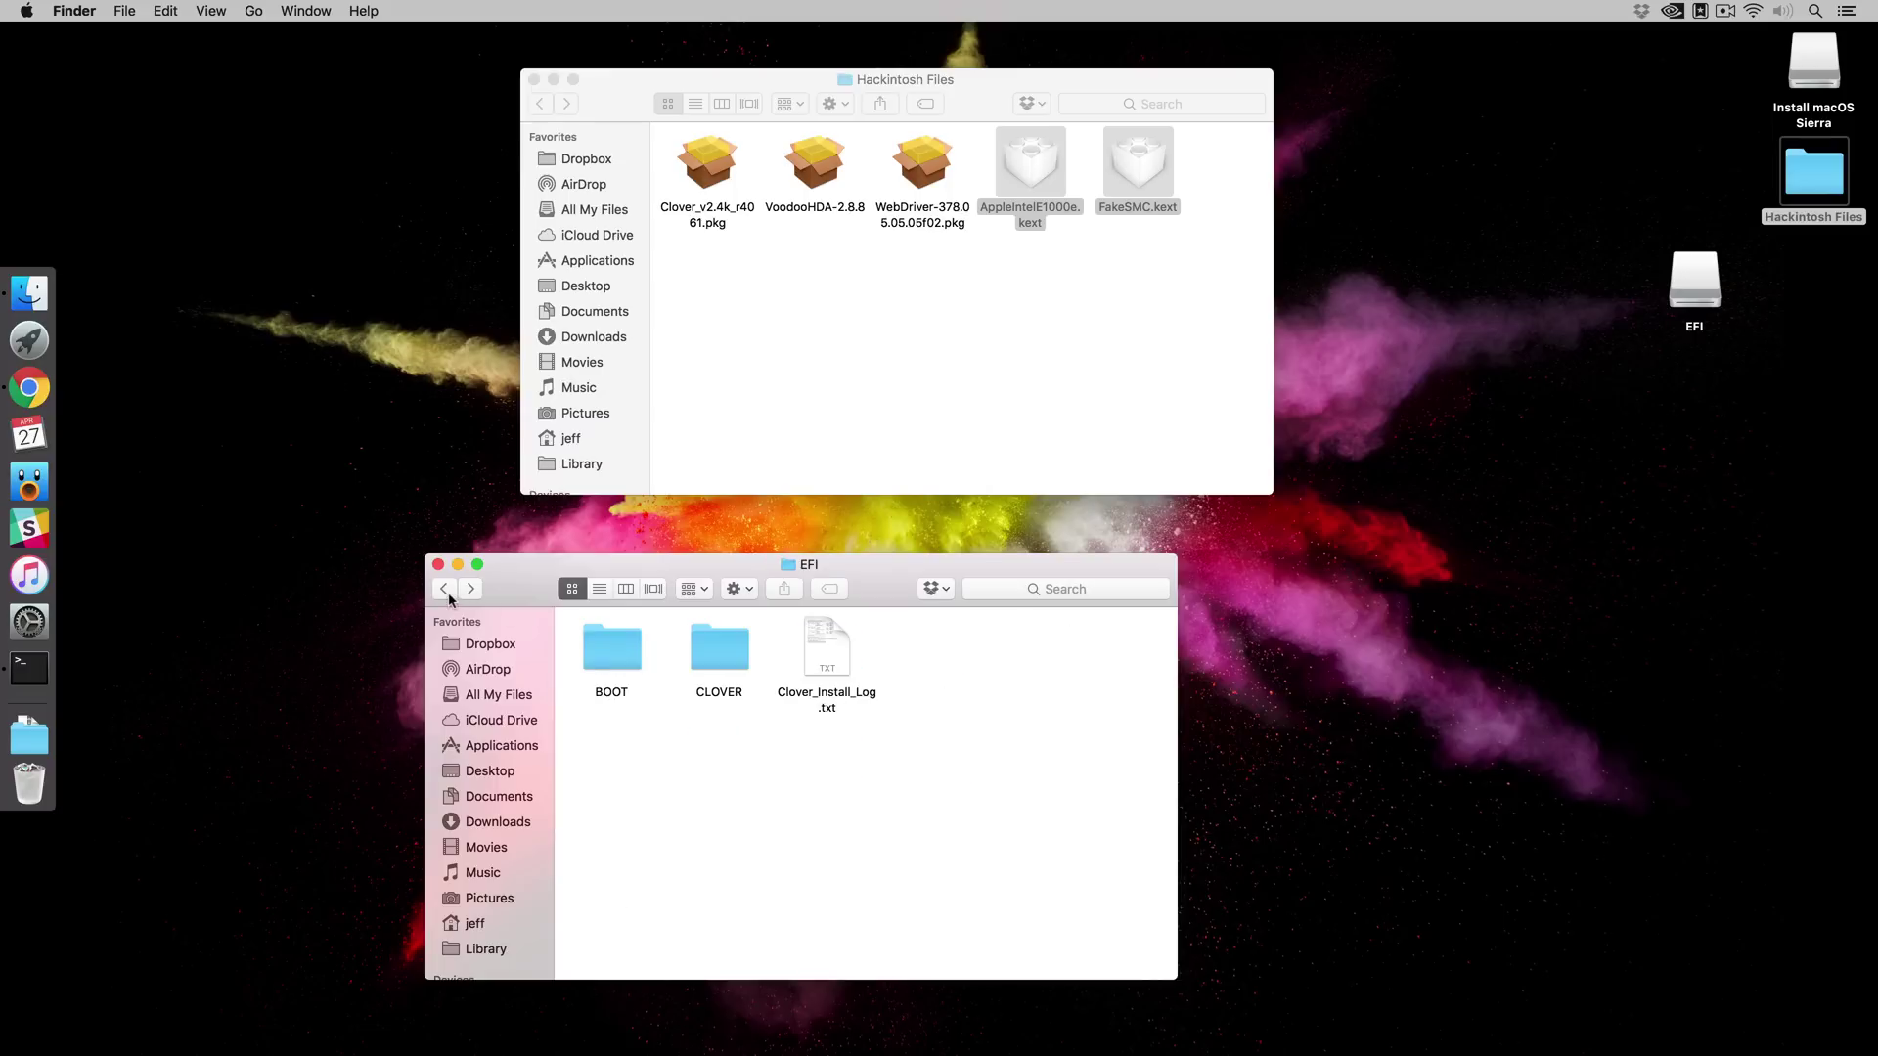
click(534, 80)
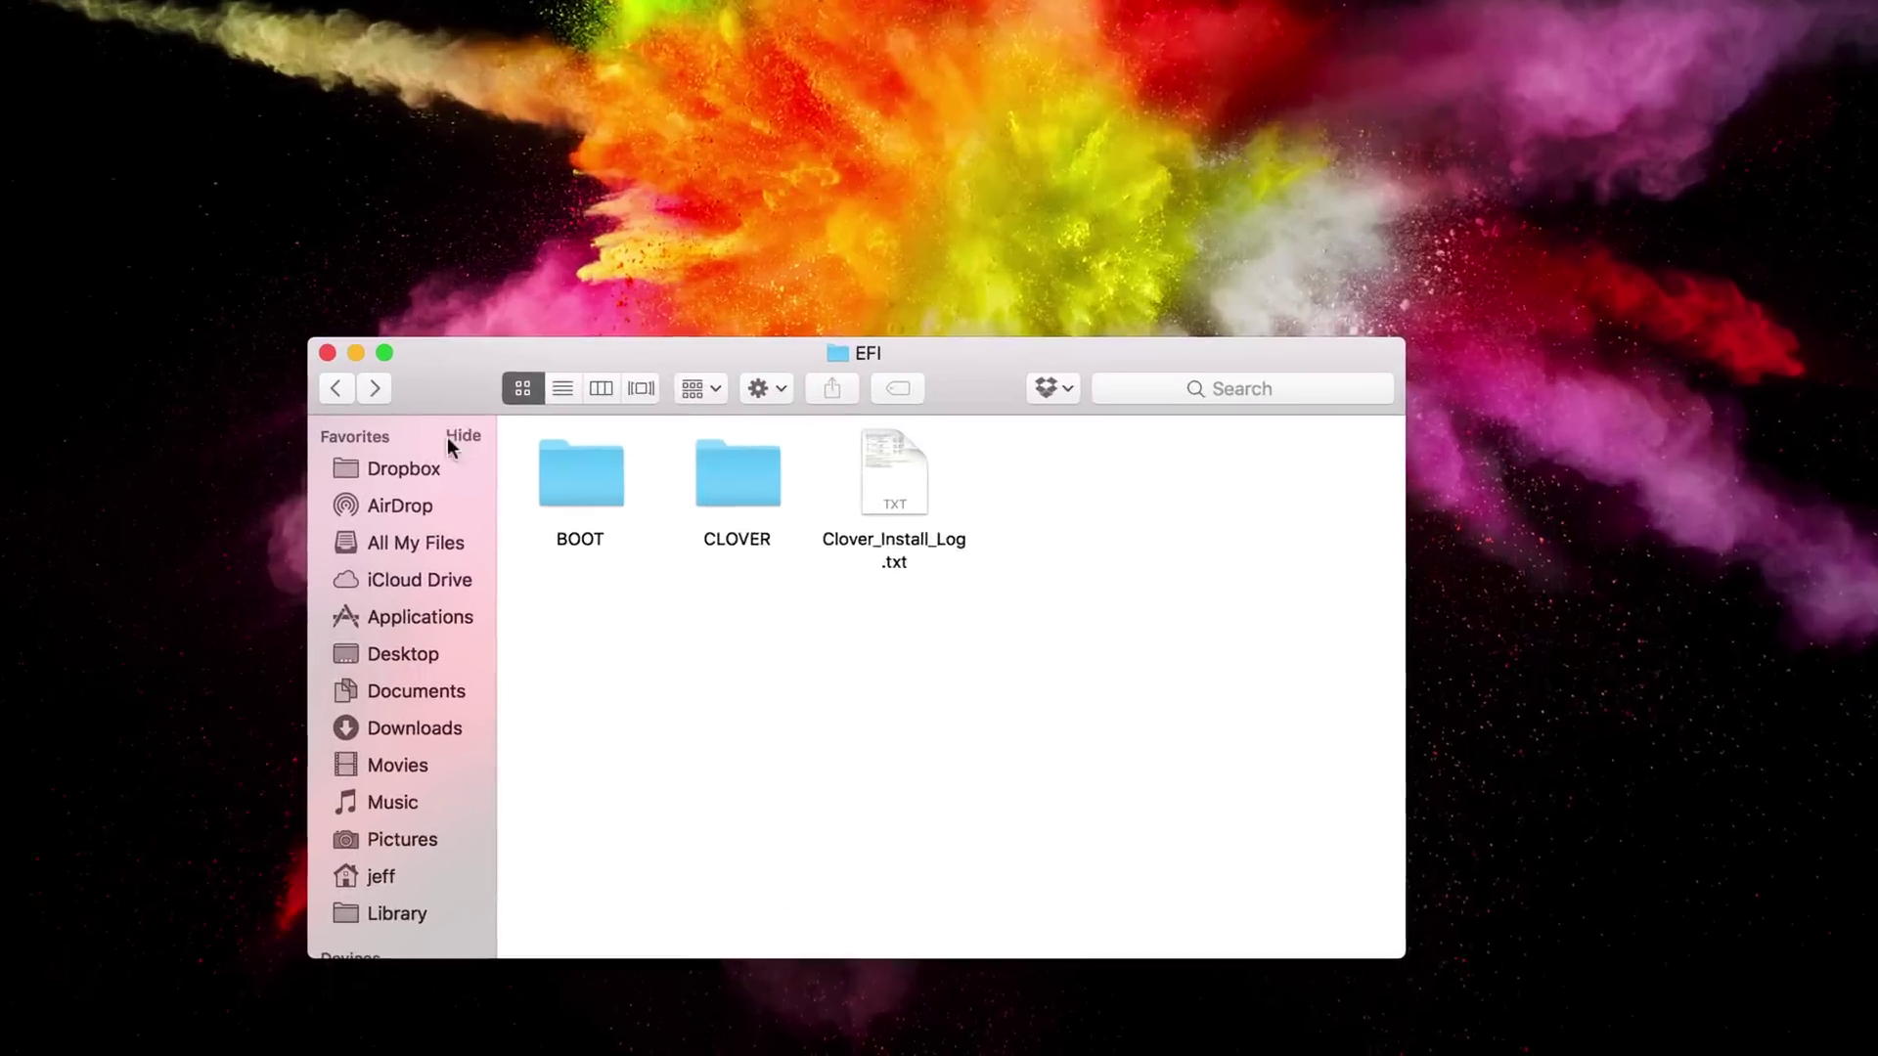
- Copy the Hackintosh Files folder onto the Install macOS Sierra drive
scroll(505, 702, down, 5)
scroll(334, 383, down, 1)
click(279, 706)
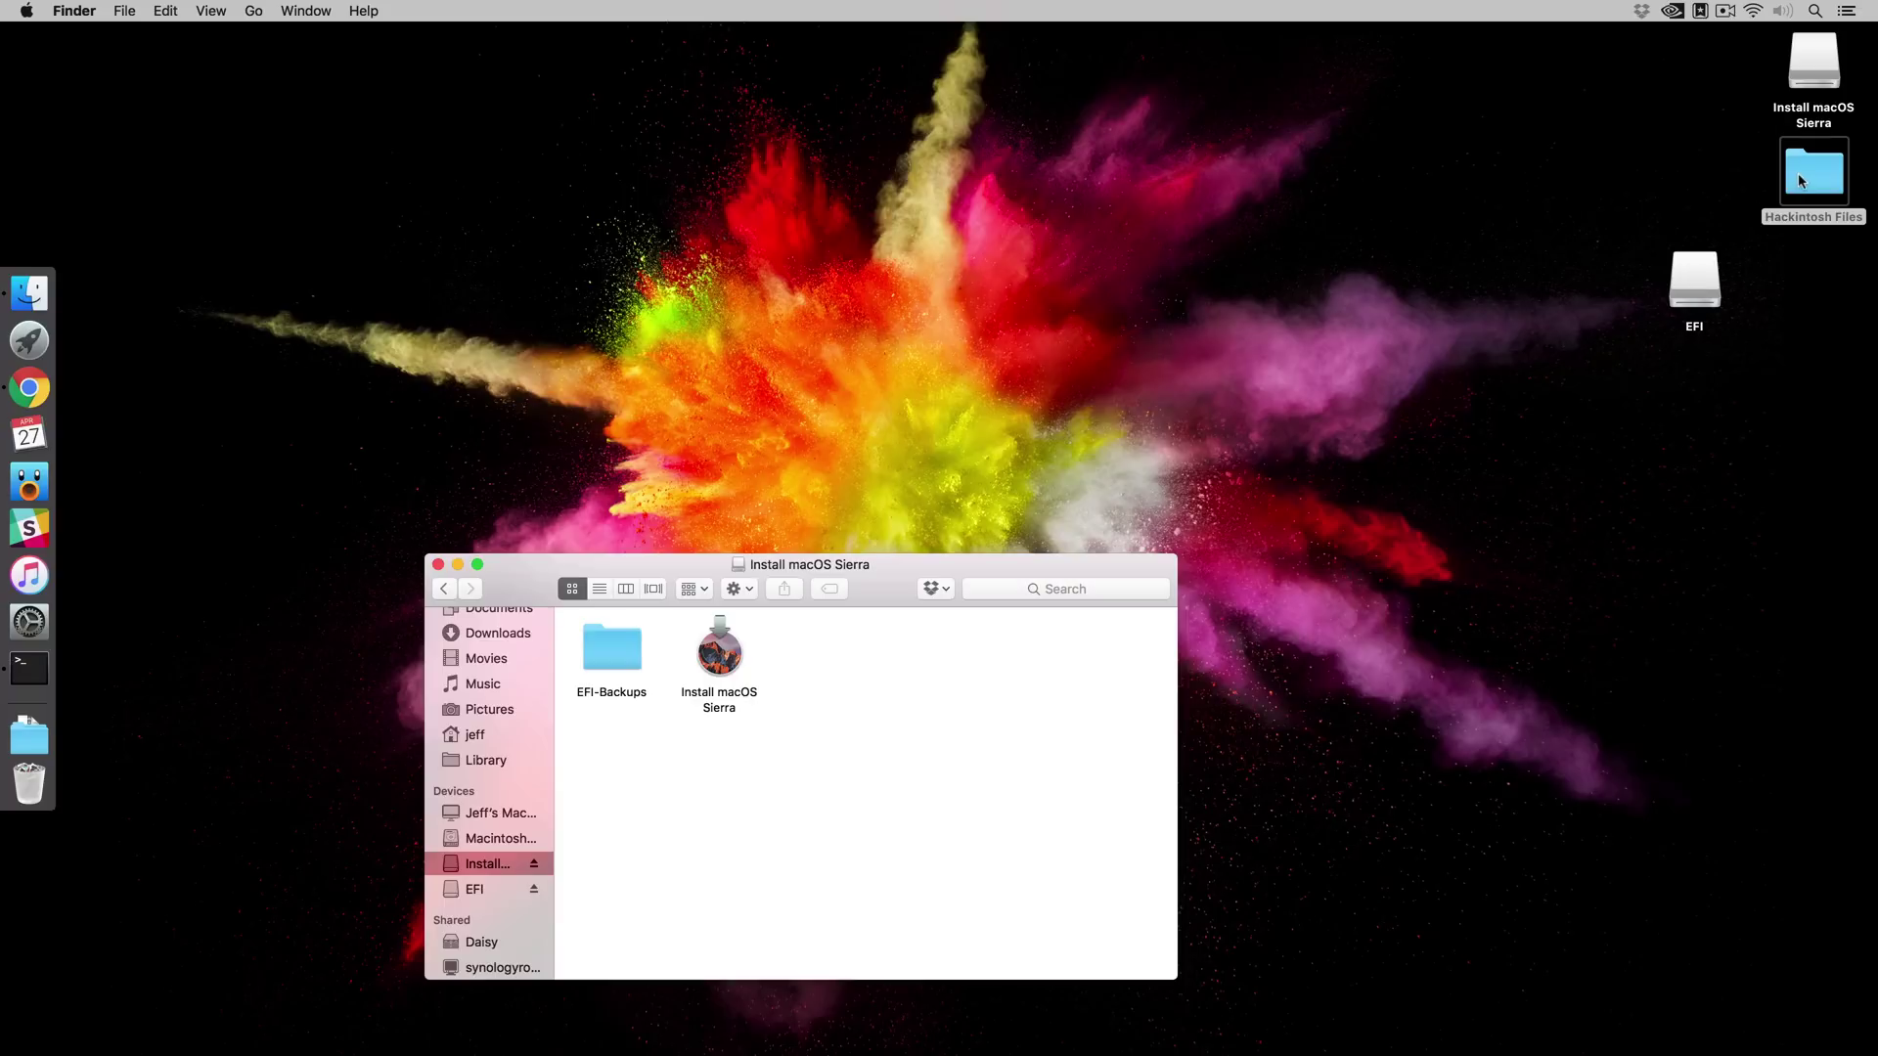
drag(1801, 181, 835, 653)
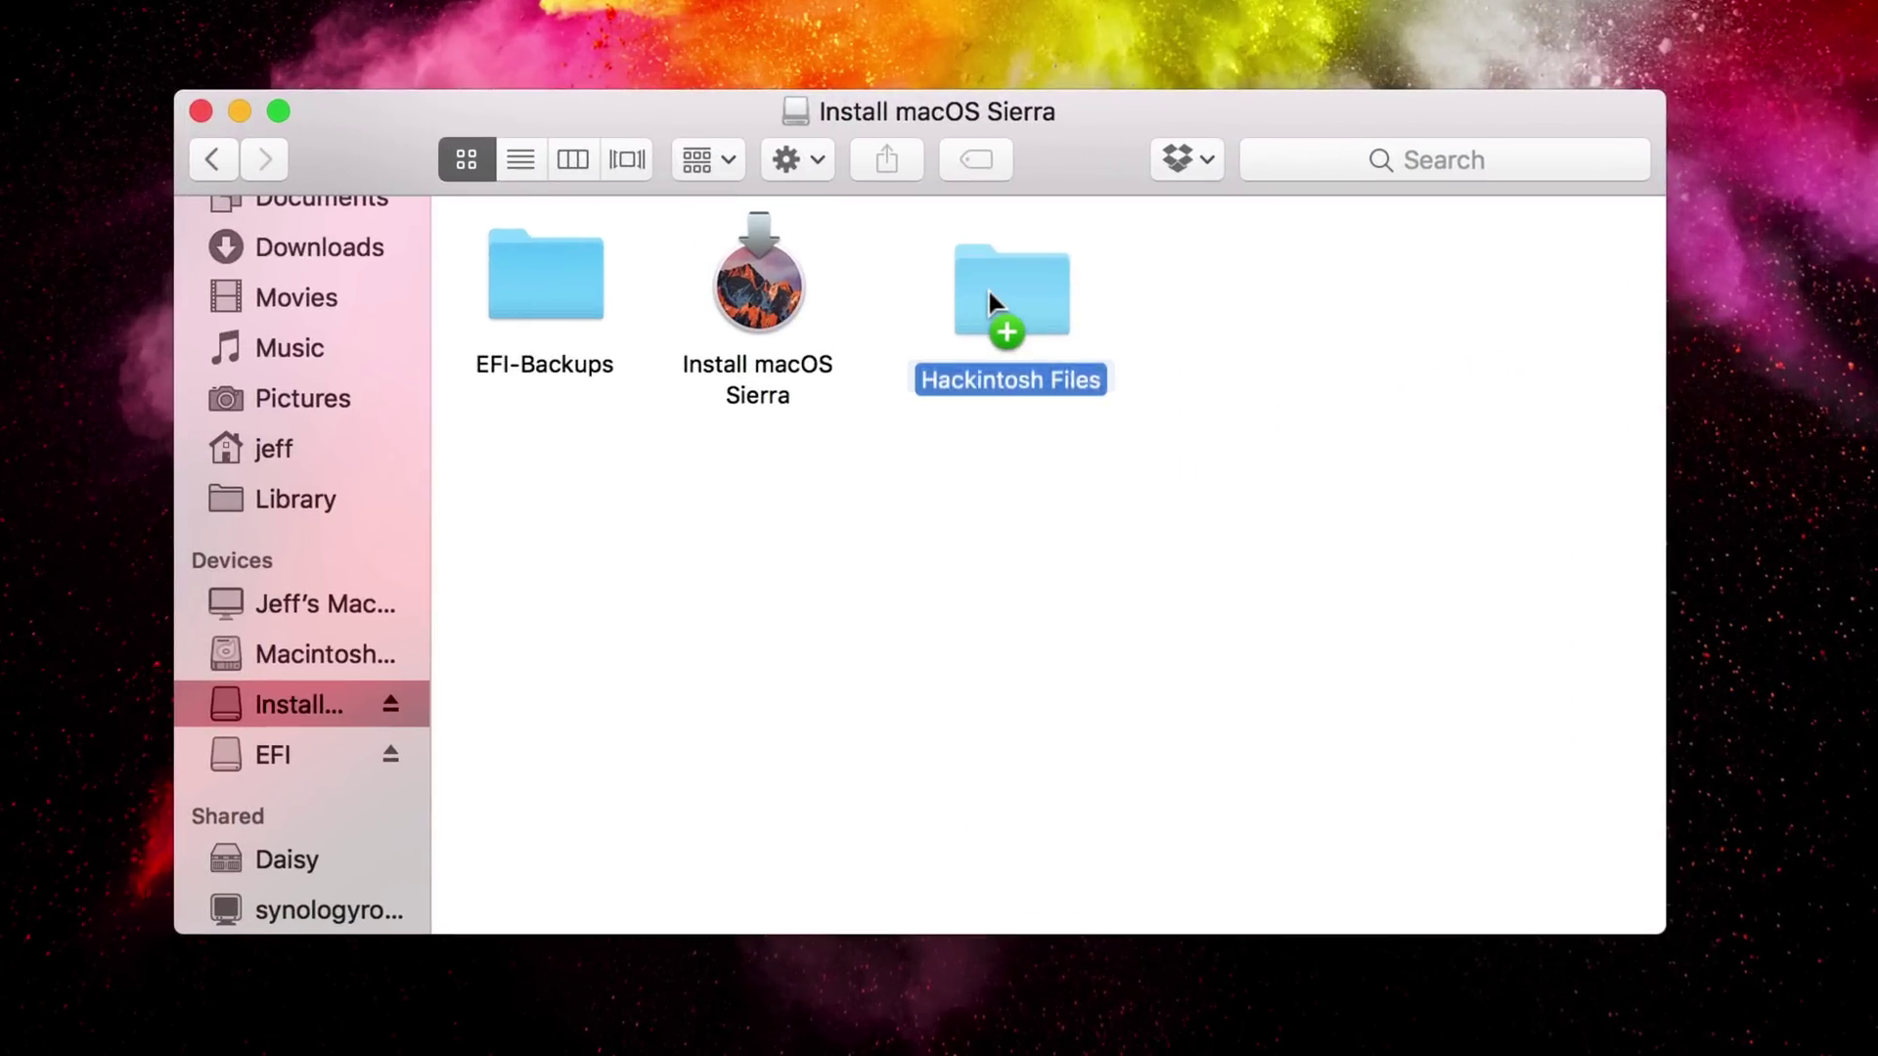
drag(988, 286, 990, 288)
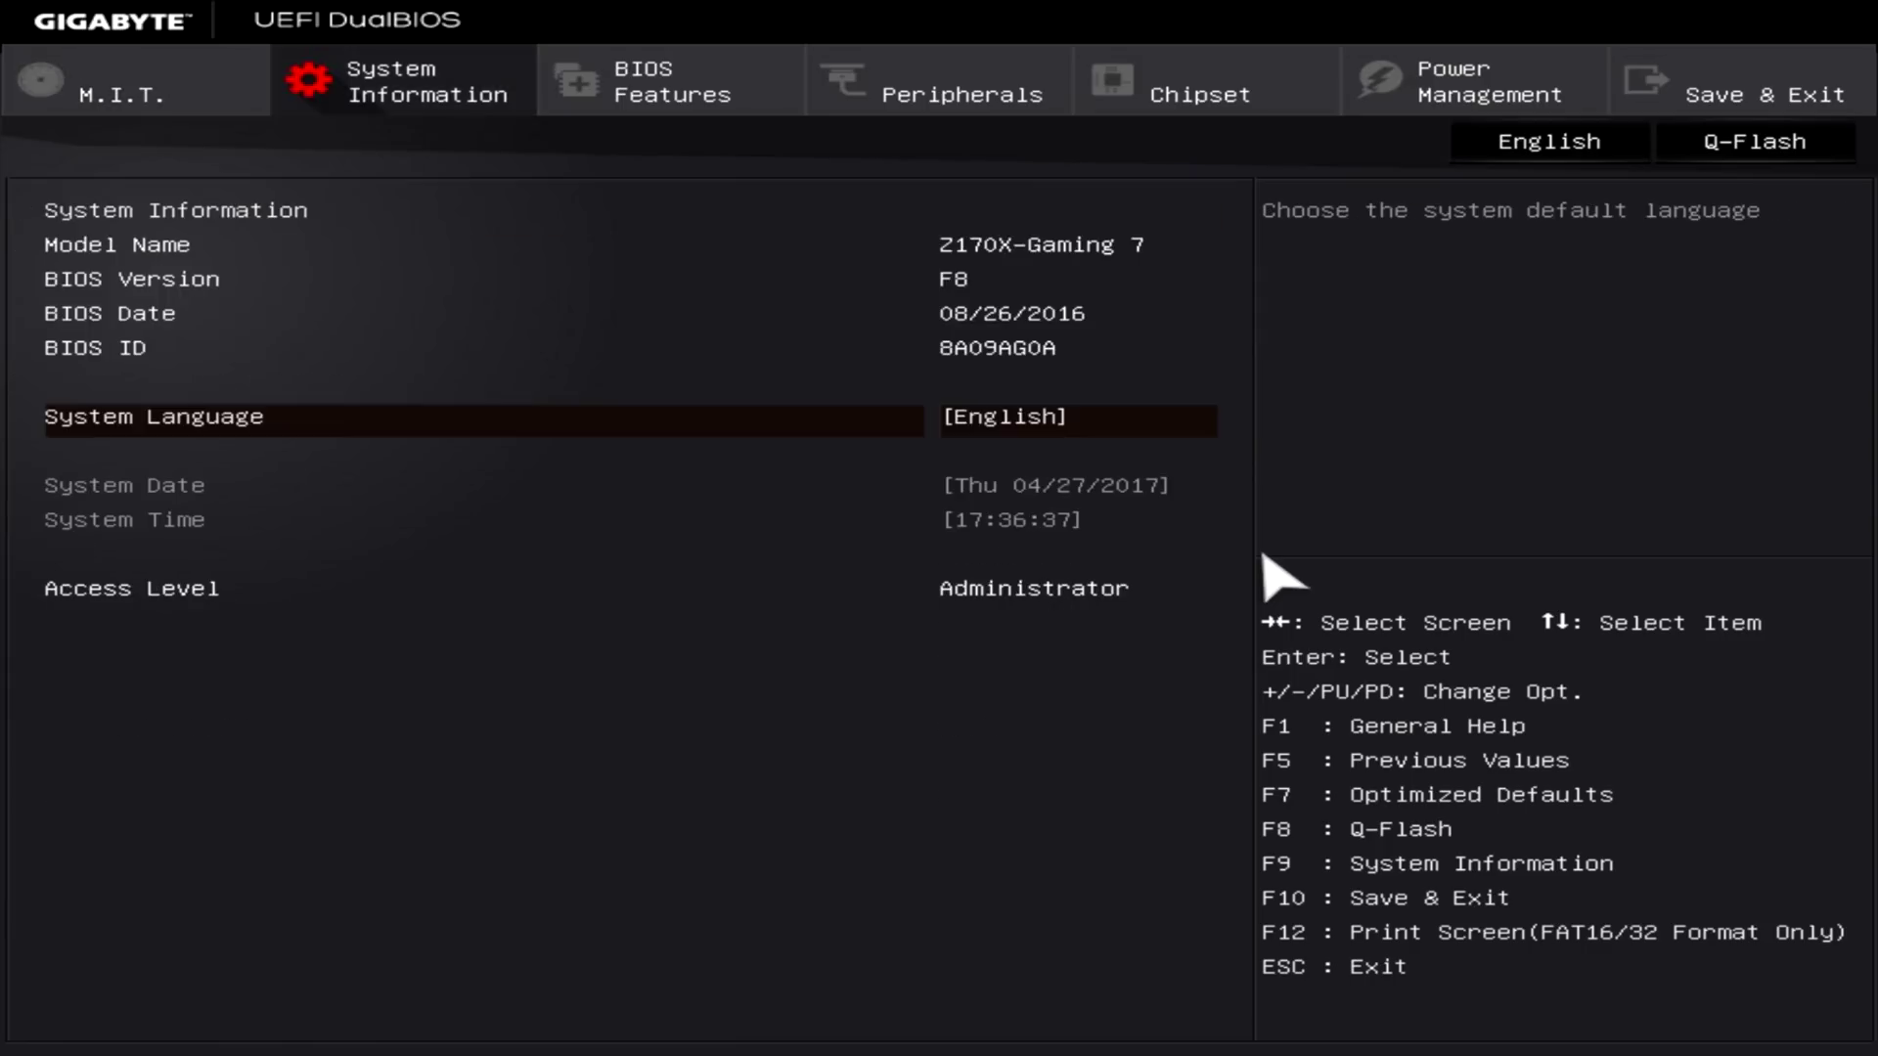
- Load the optimized default BIOS settings
key(Right)
key(Right)
key(Right)
key(Right)
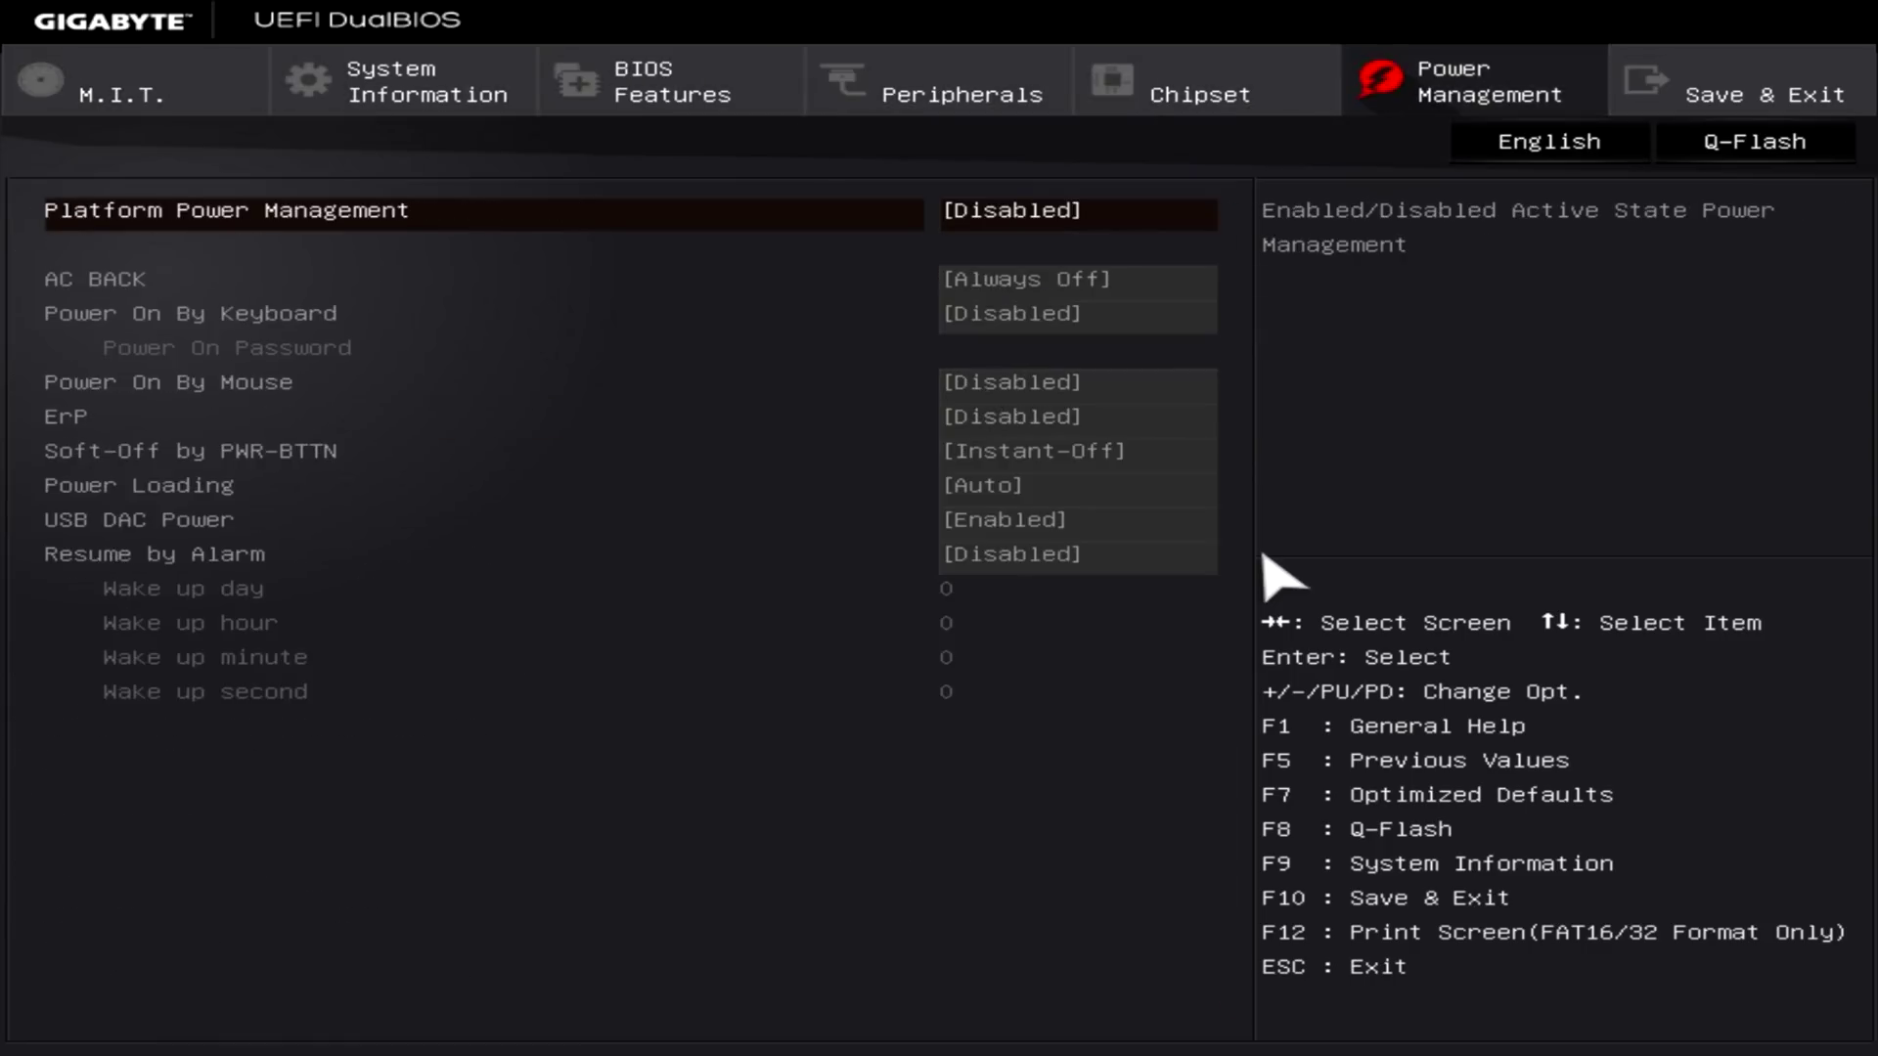
key(Right)
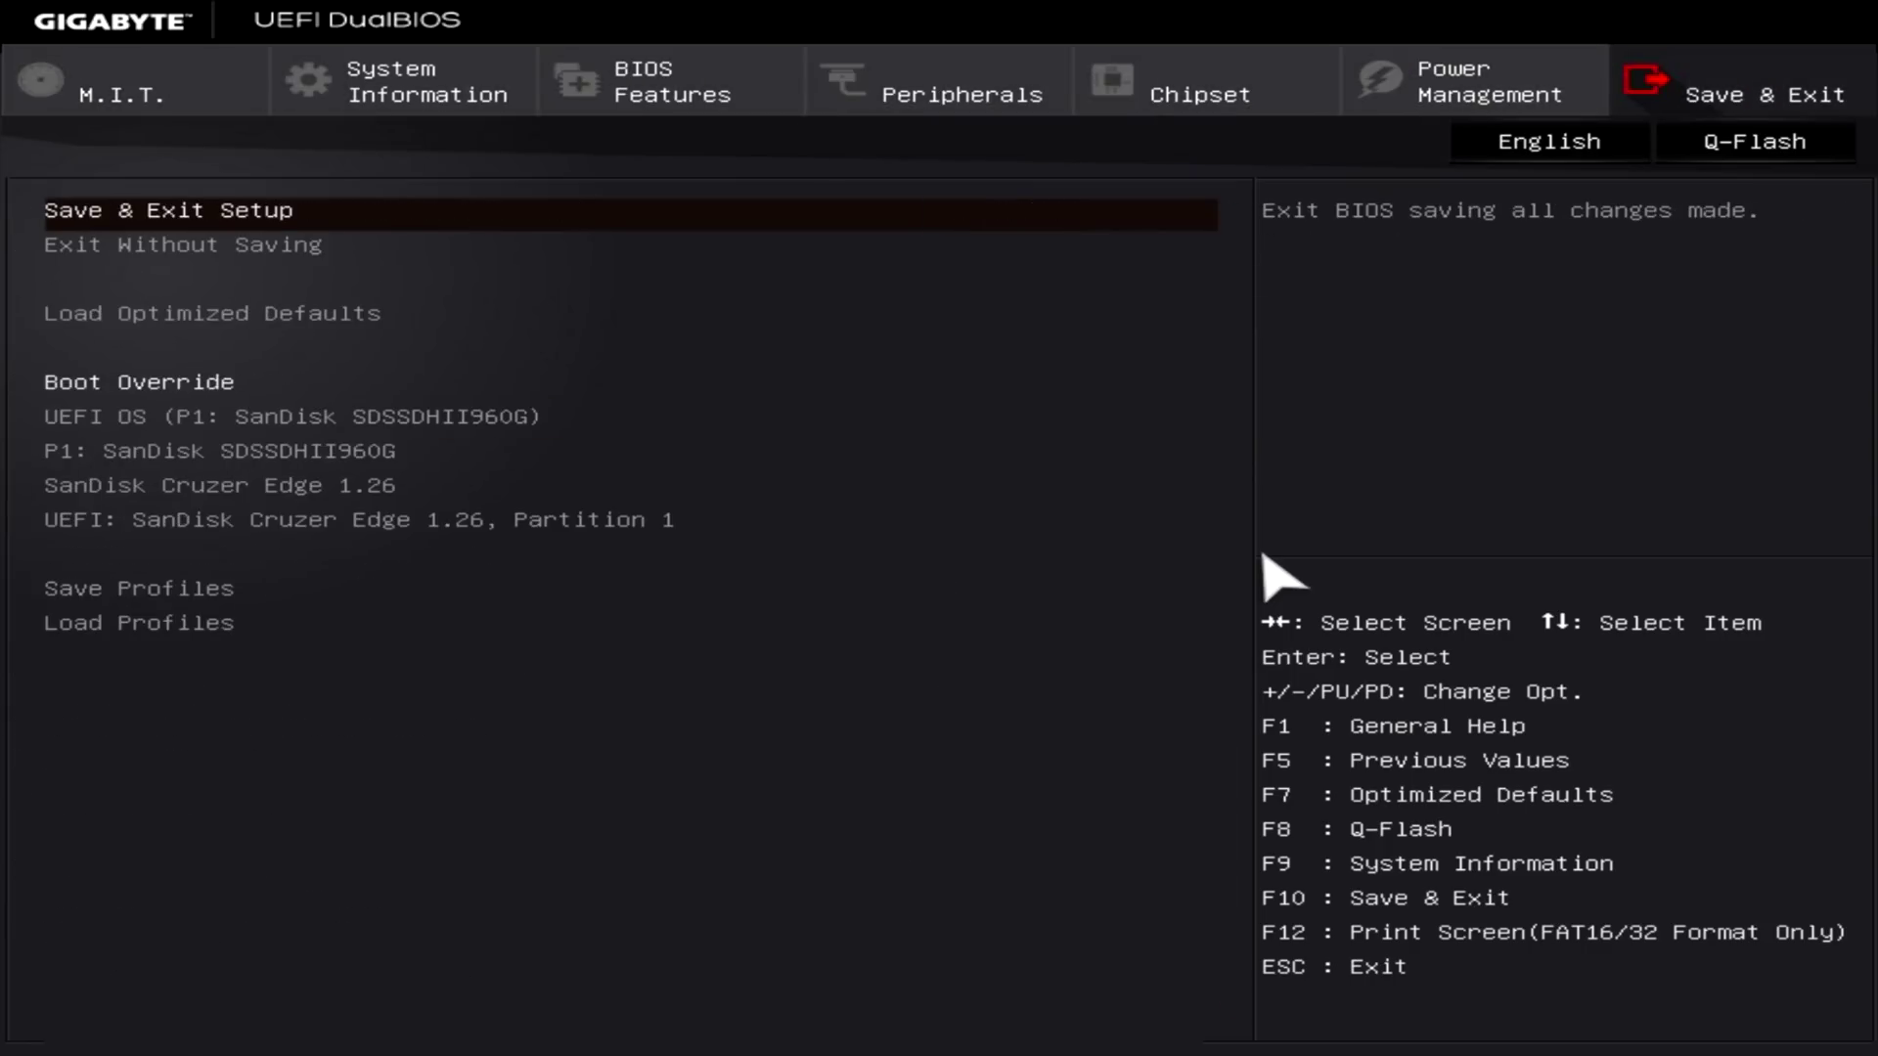
key(Down)
key(Down)
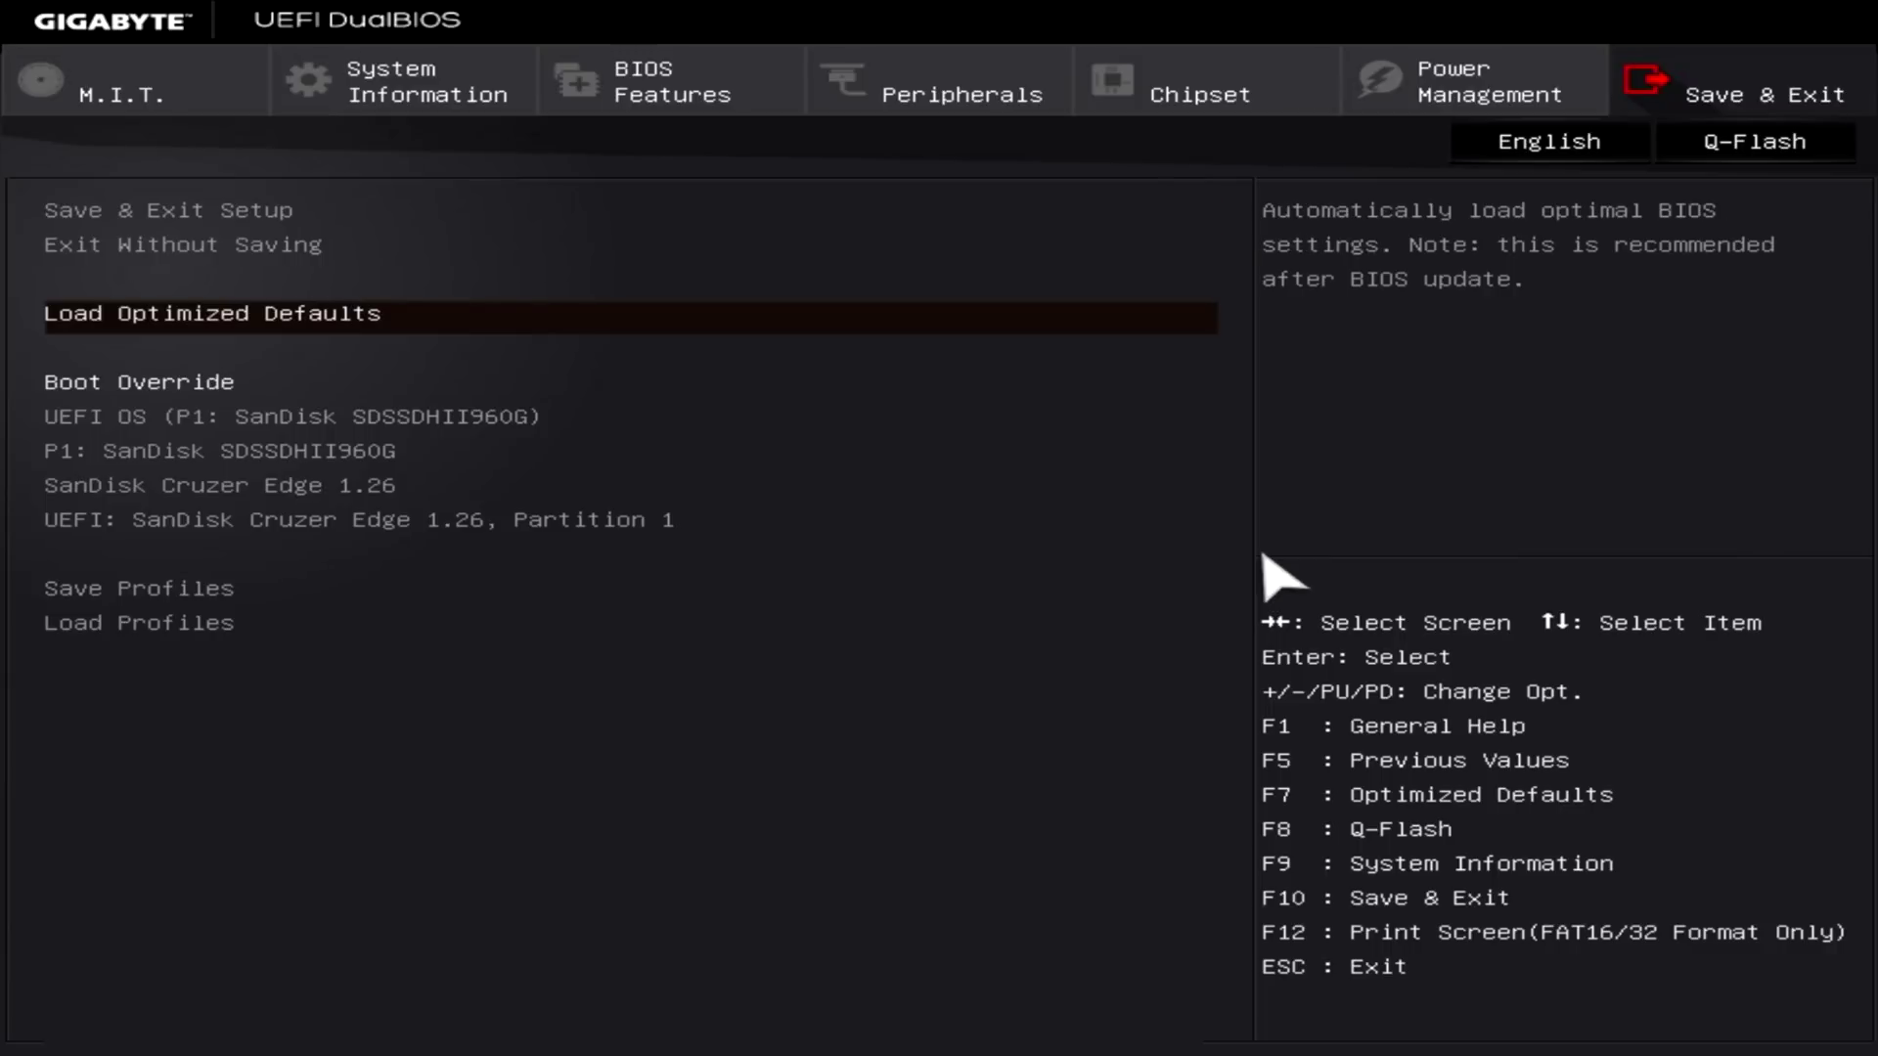
key(Return)
key(Return)
- Set XHCI Hand-off to Enabled in Peripherals
key(Left)
key(Left)
key(Left)
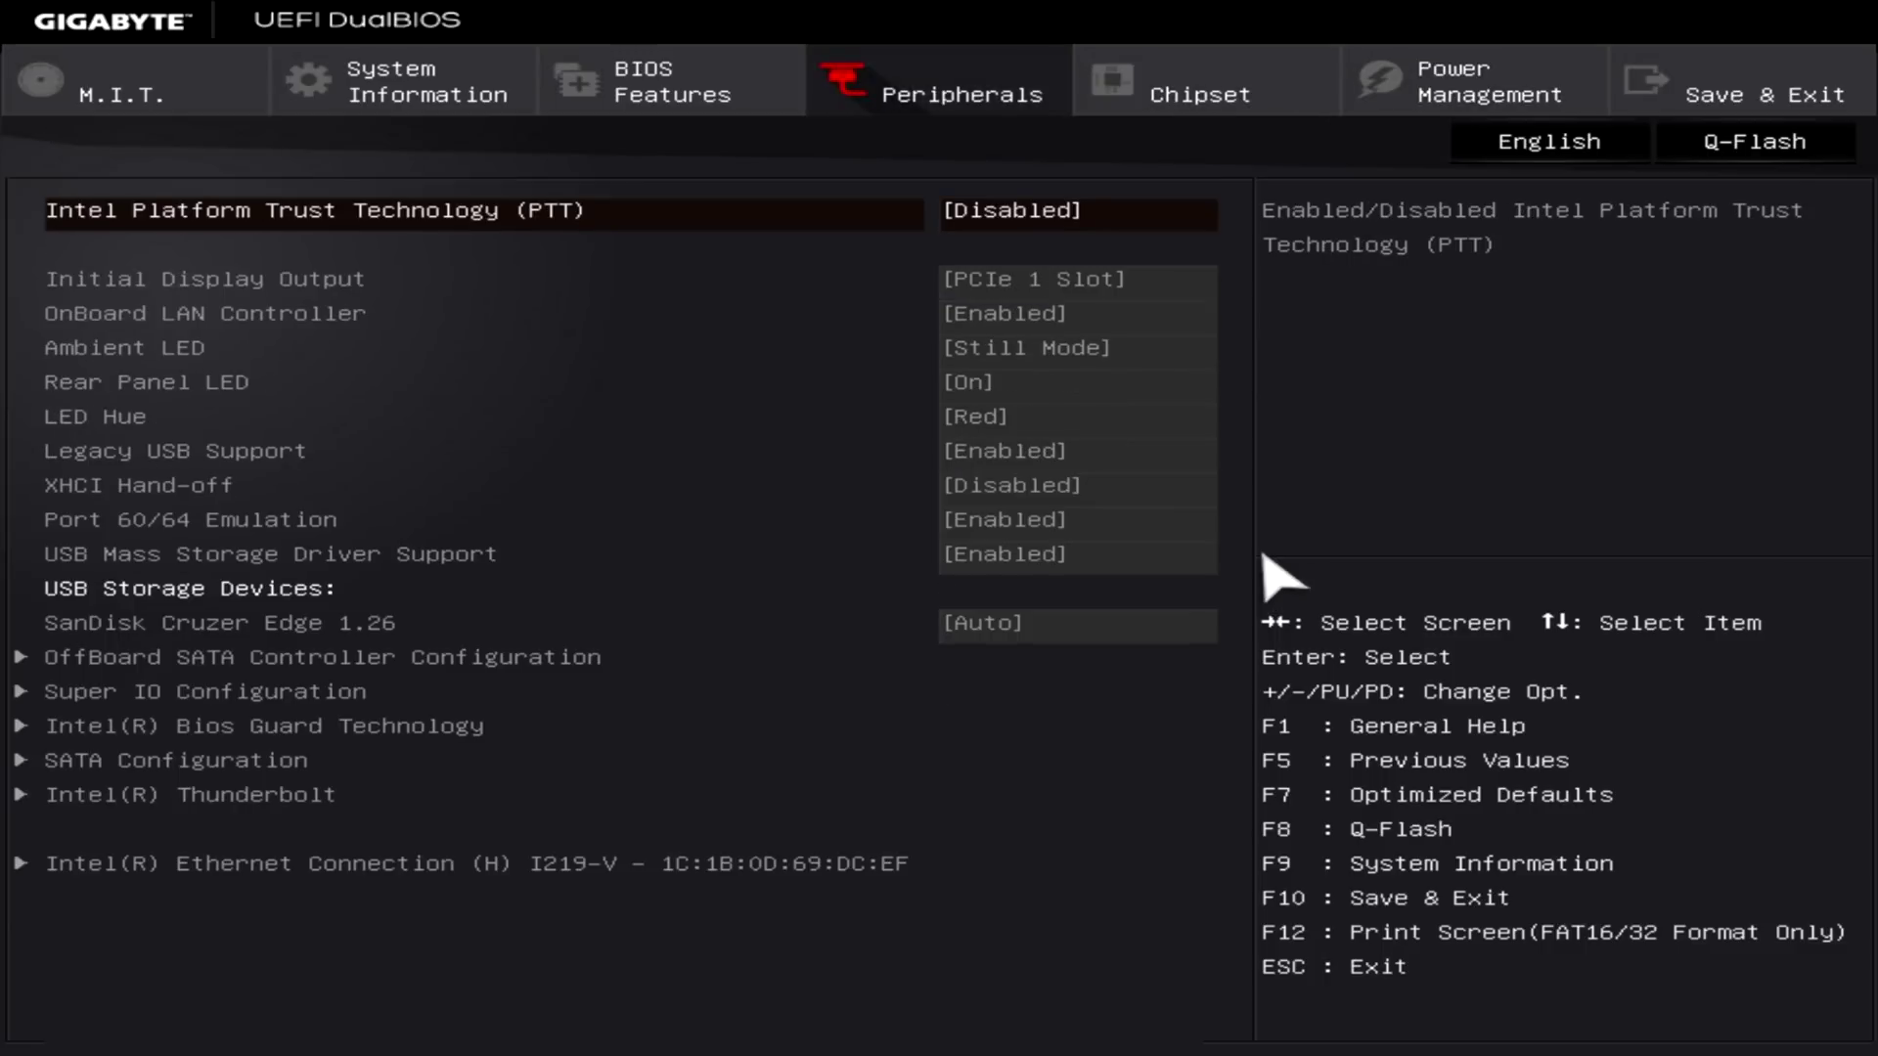
key(Down)
key(Down)
key(Down)
key(Down)
key(Down)
key(Down)
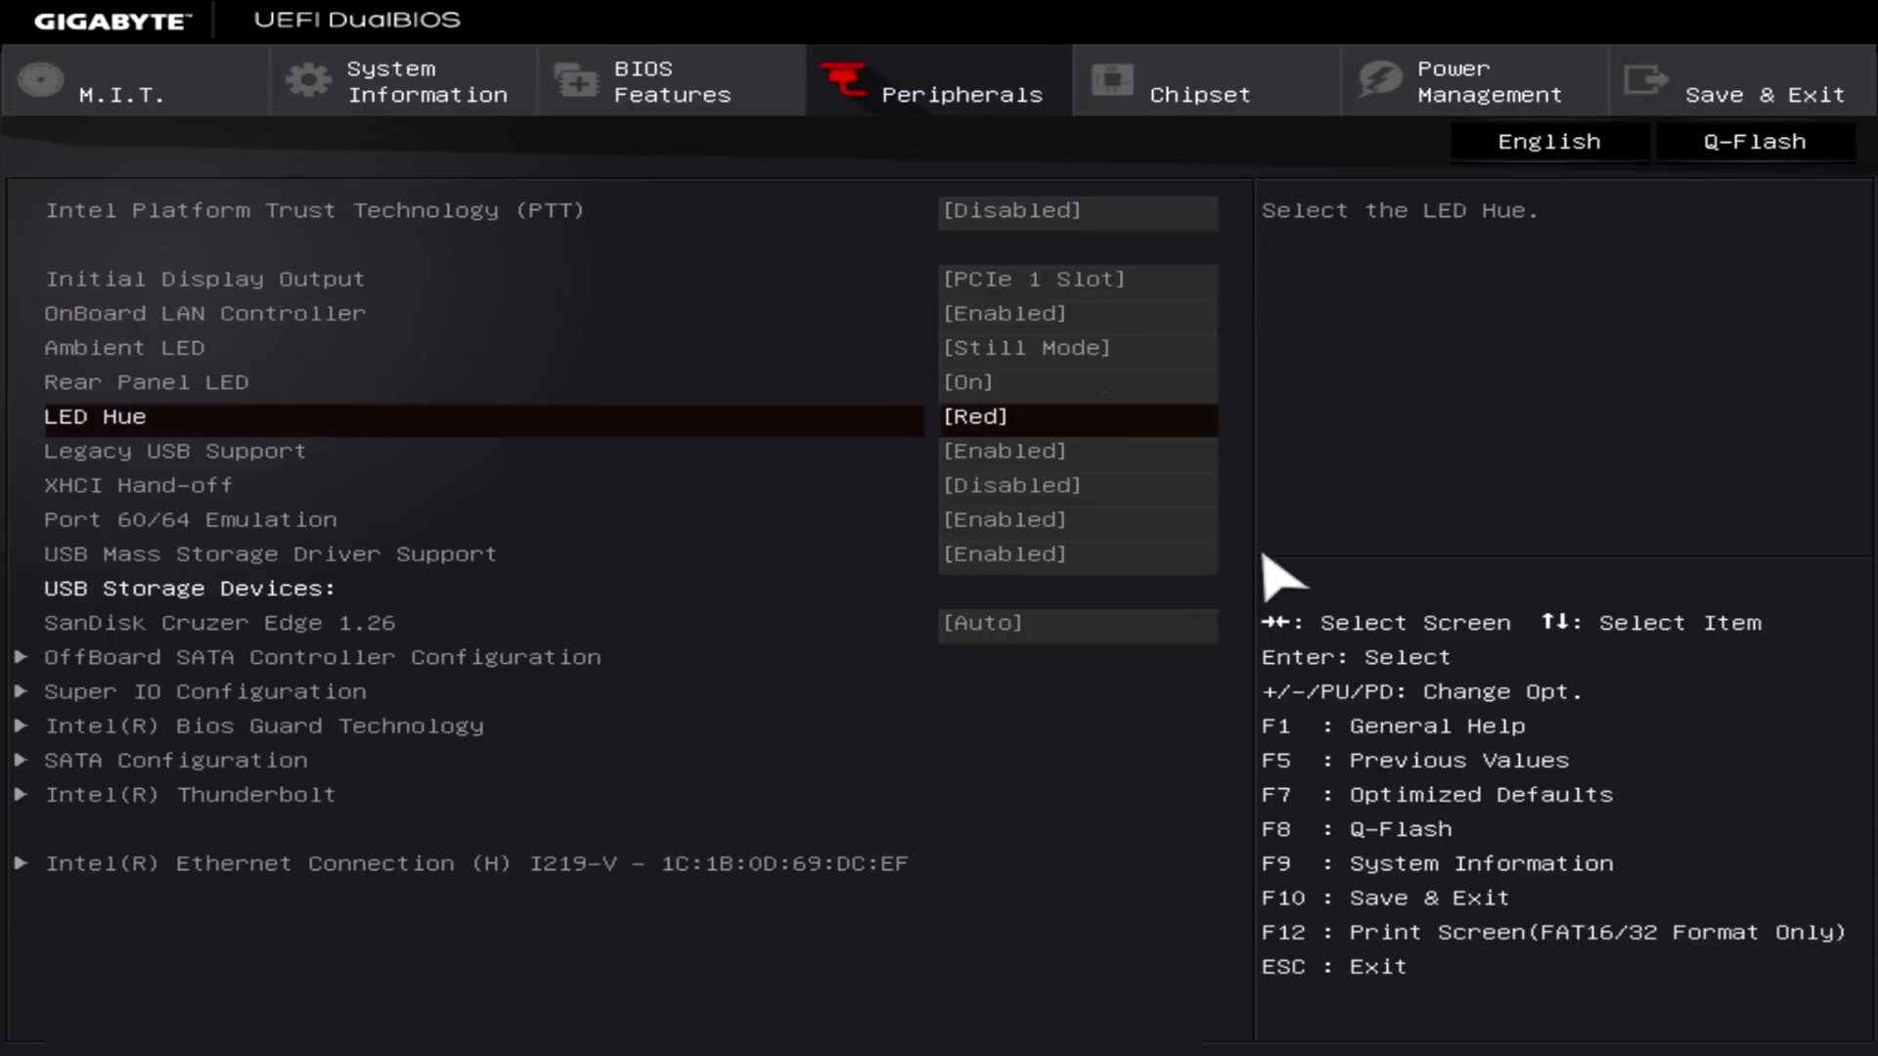
key(Down)
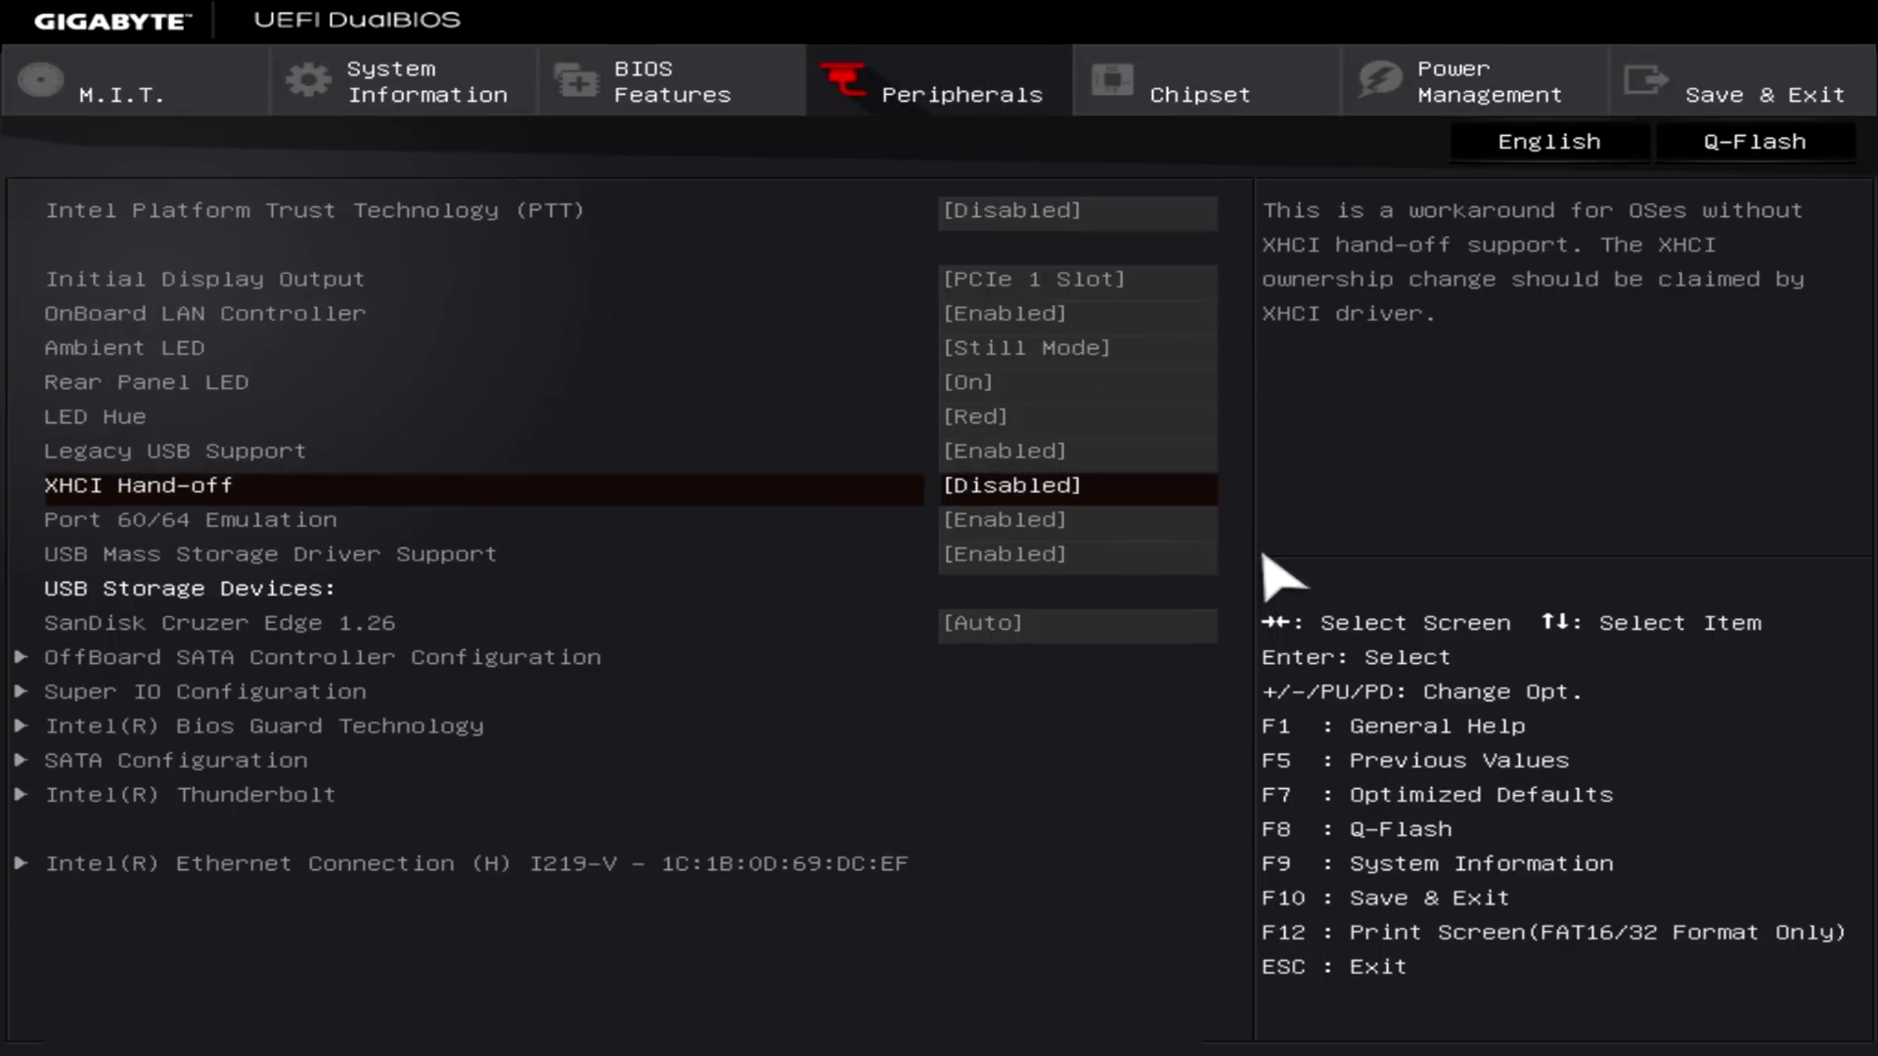
key(Return)
key(Up)
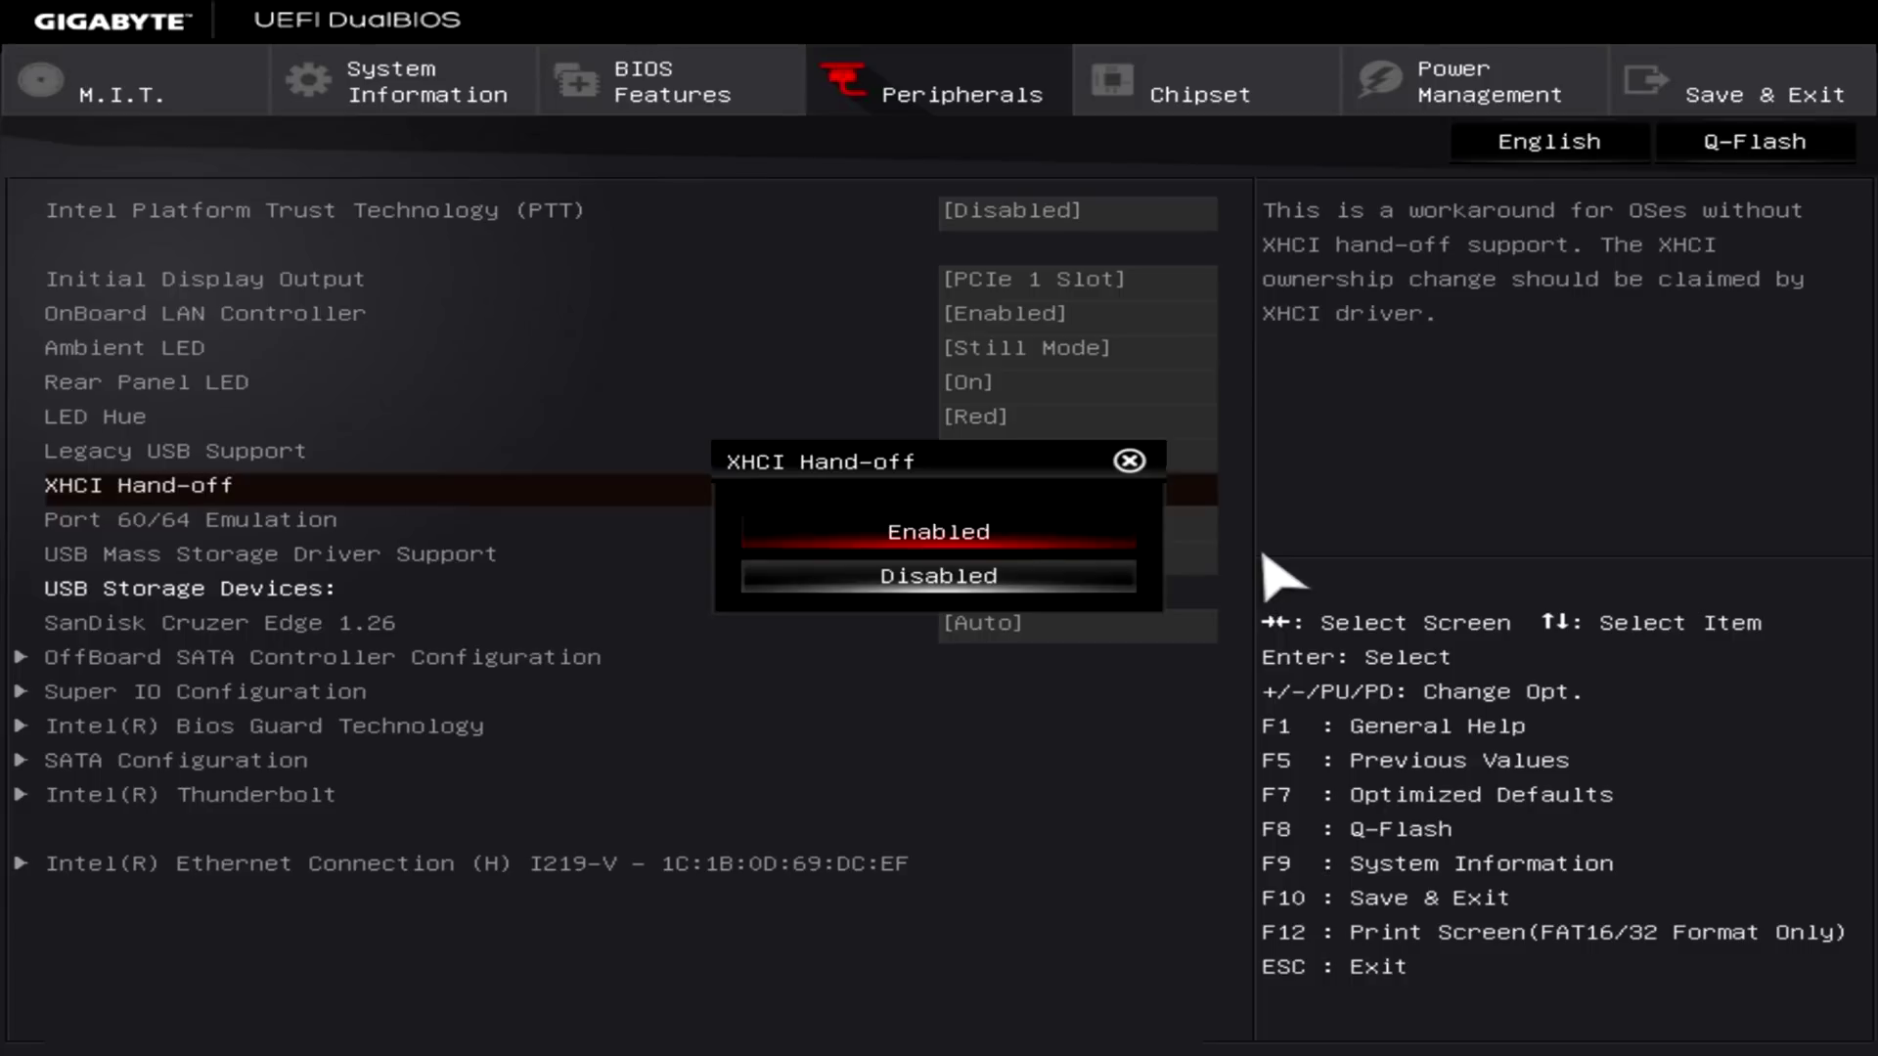
key(Return)
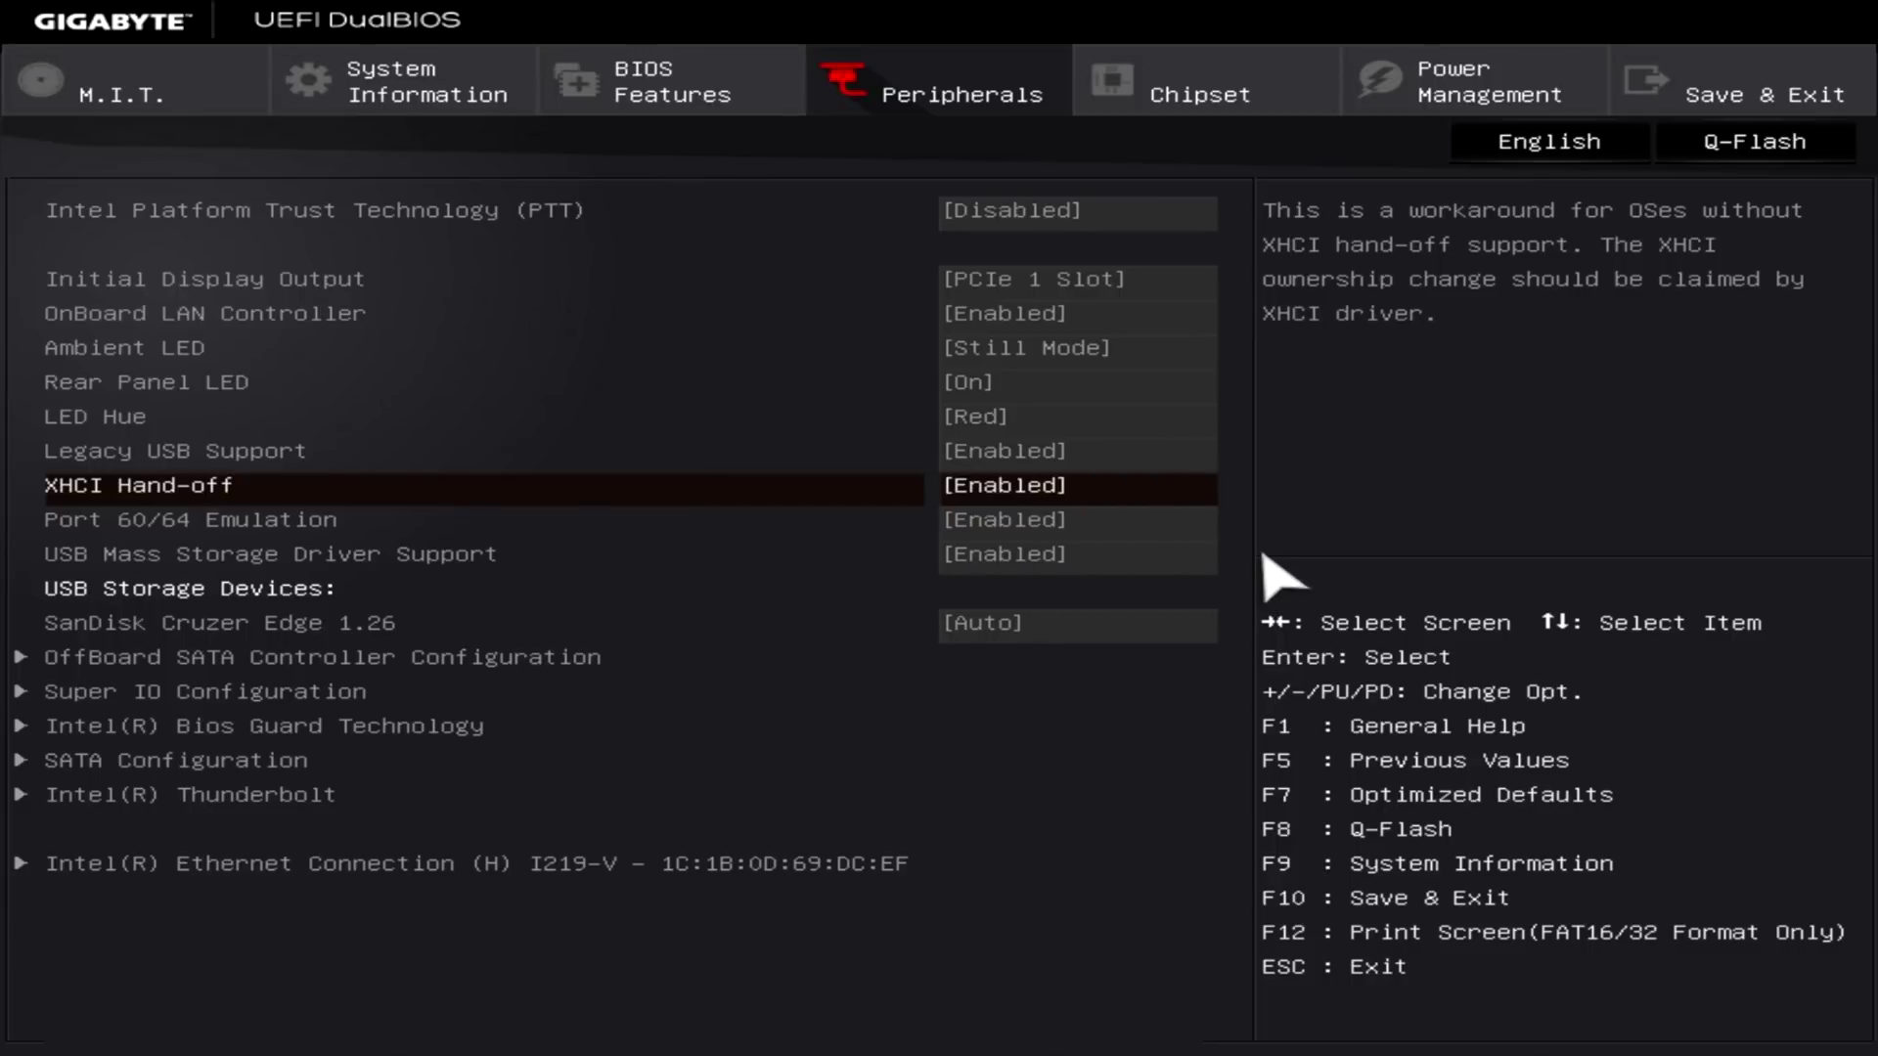
- Set Boot Option #1 to the UEFI Cruzer Edge USB partition
key(Left)
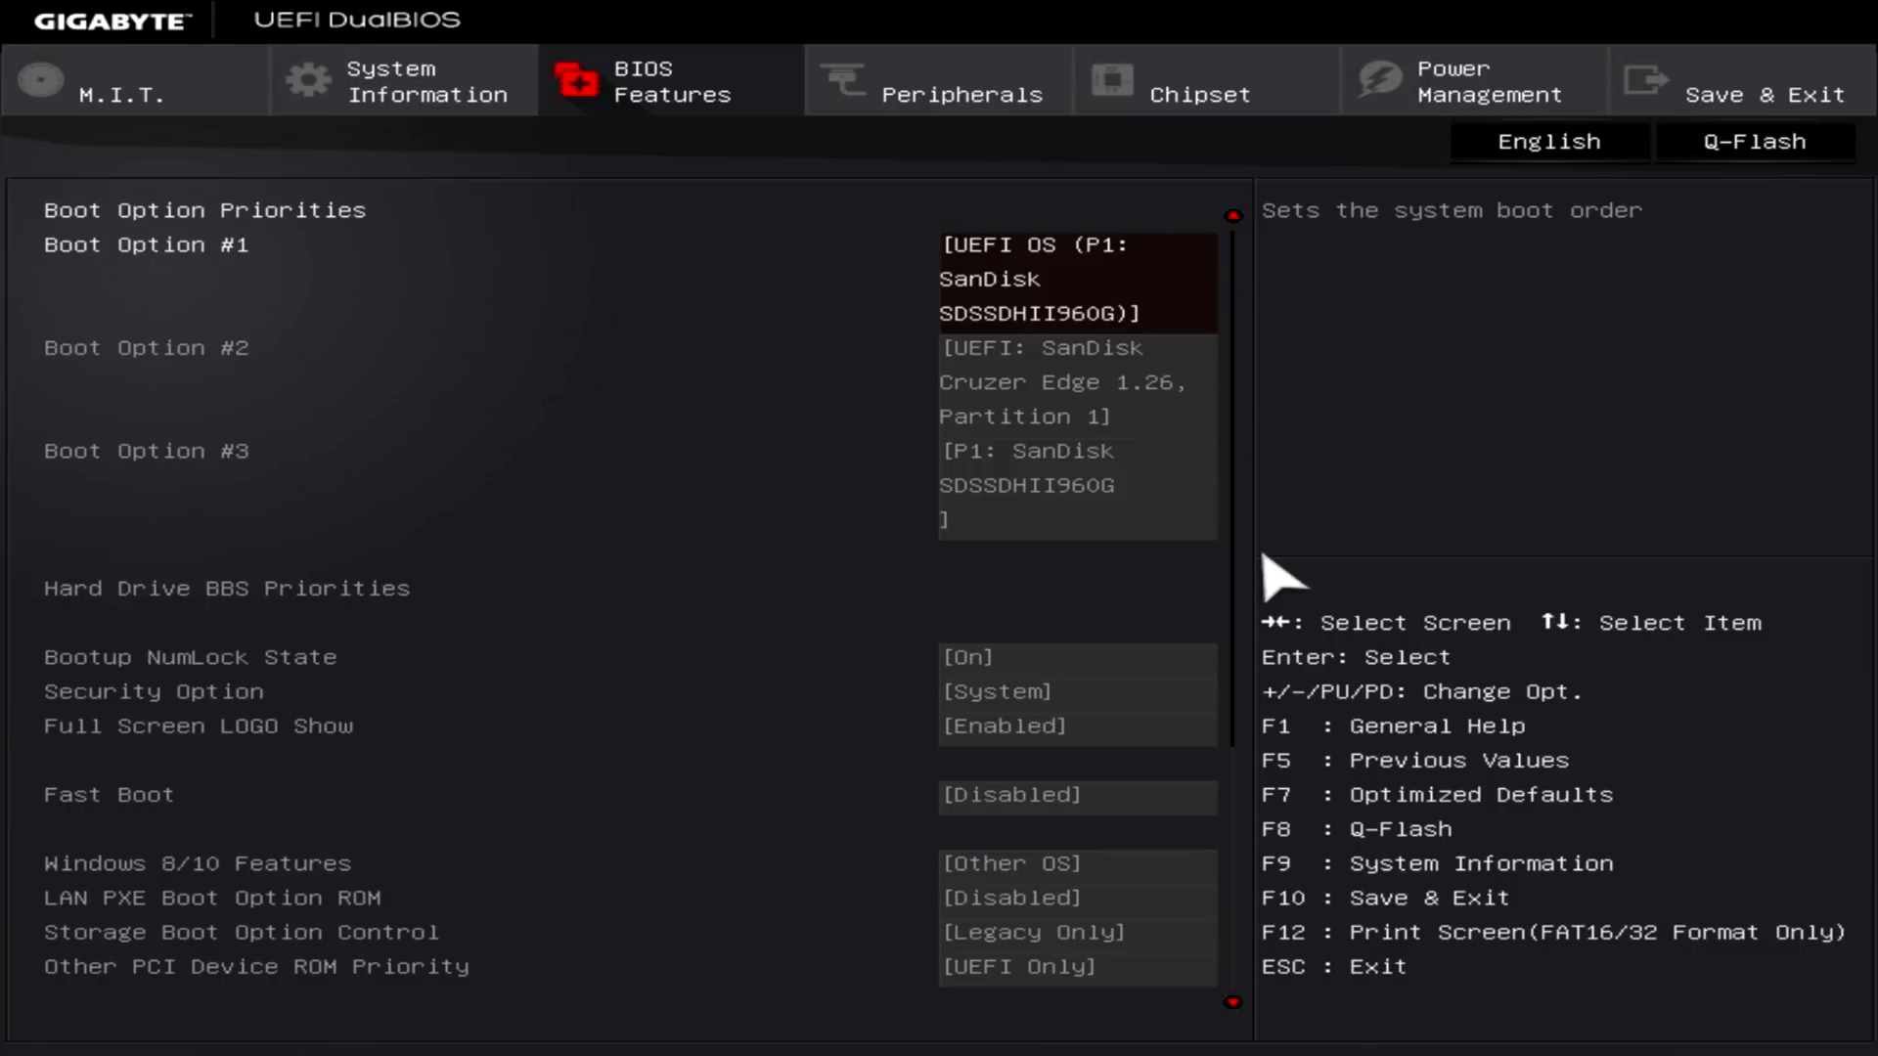
key(Return)
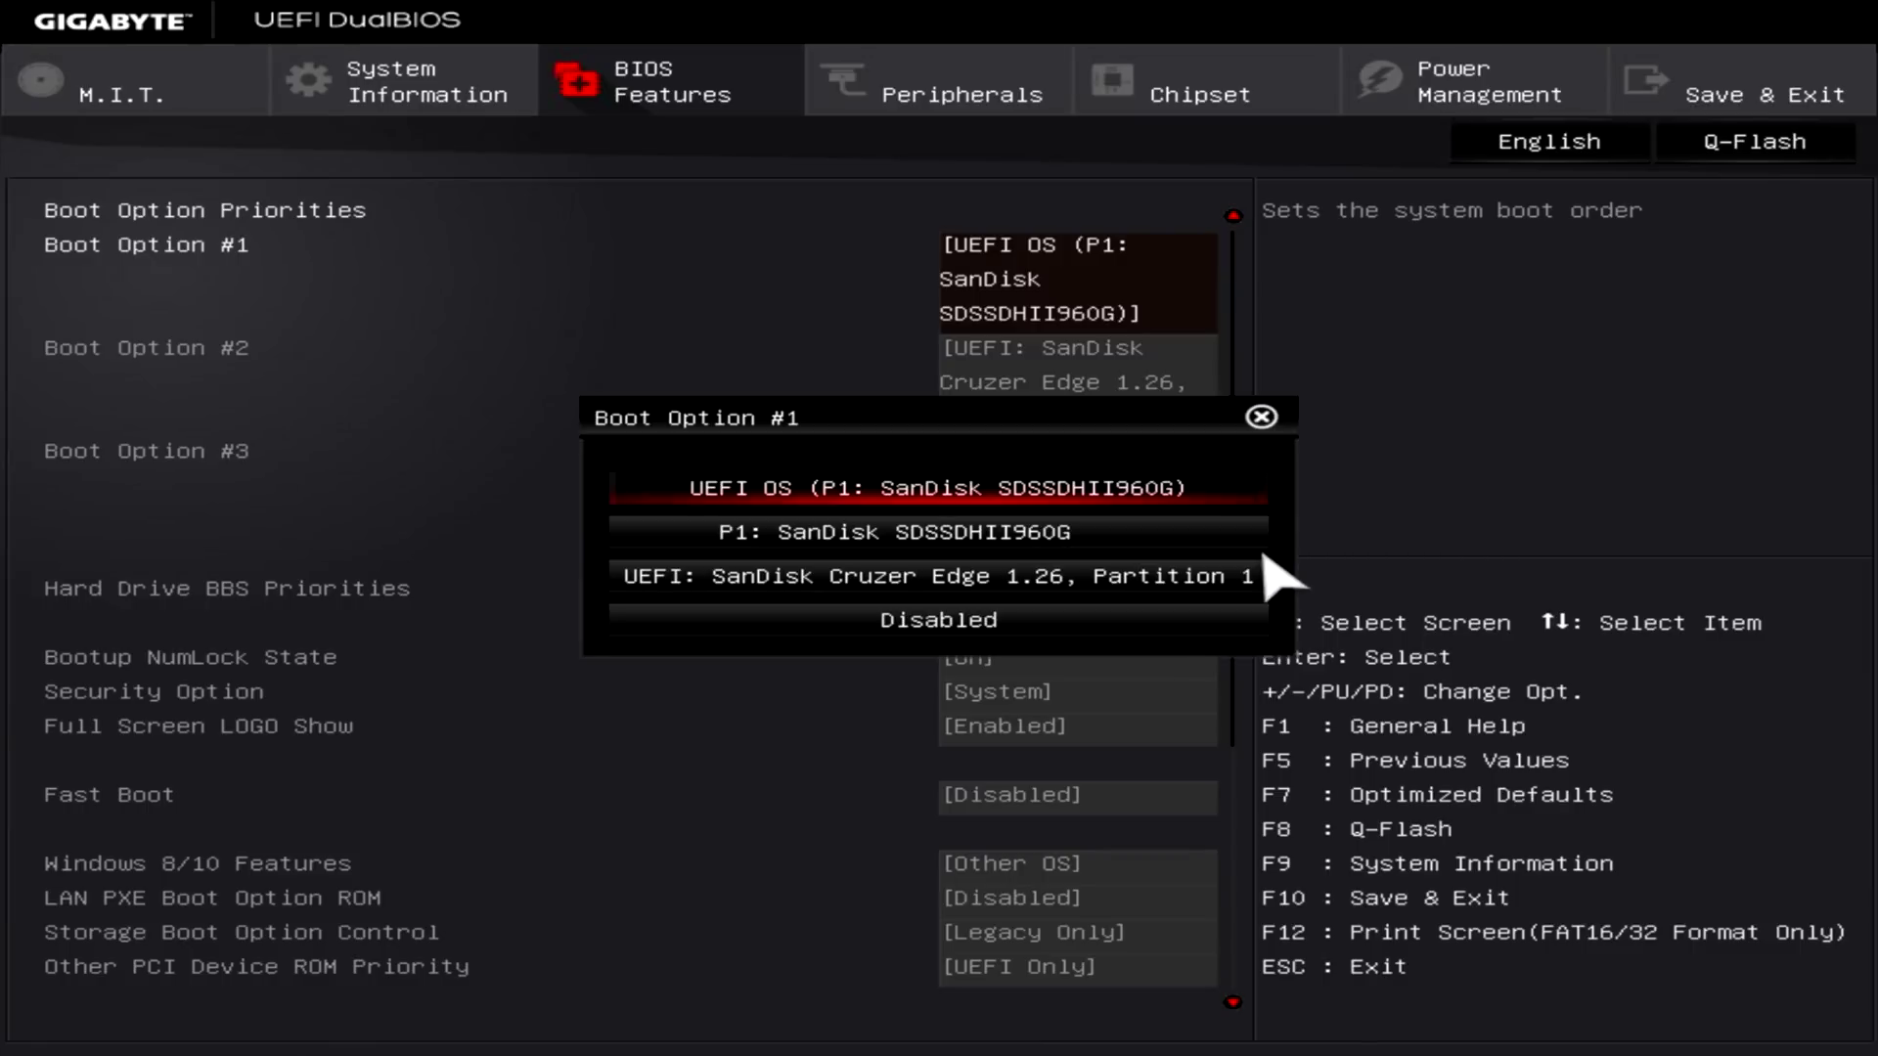
key(Down)
key(Down)
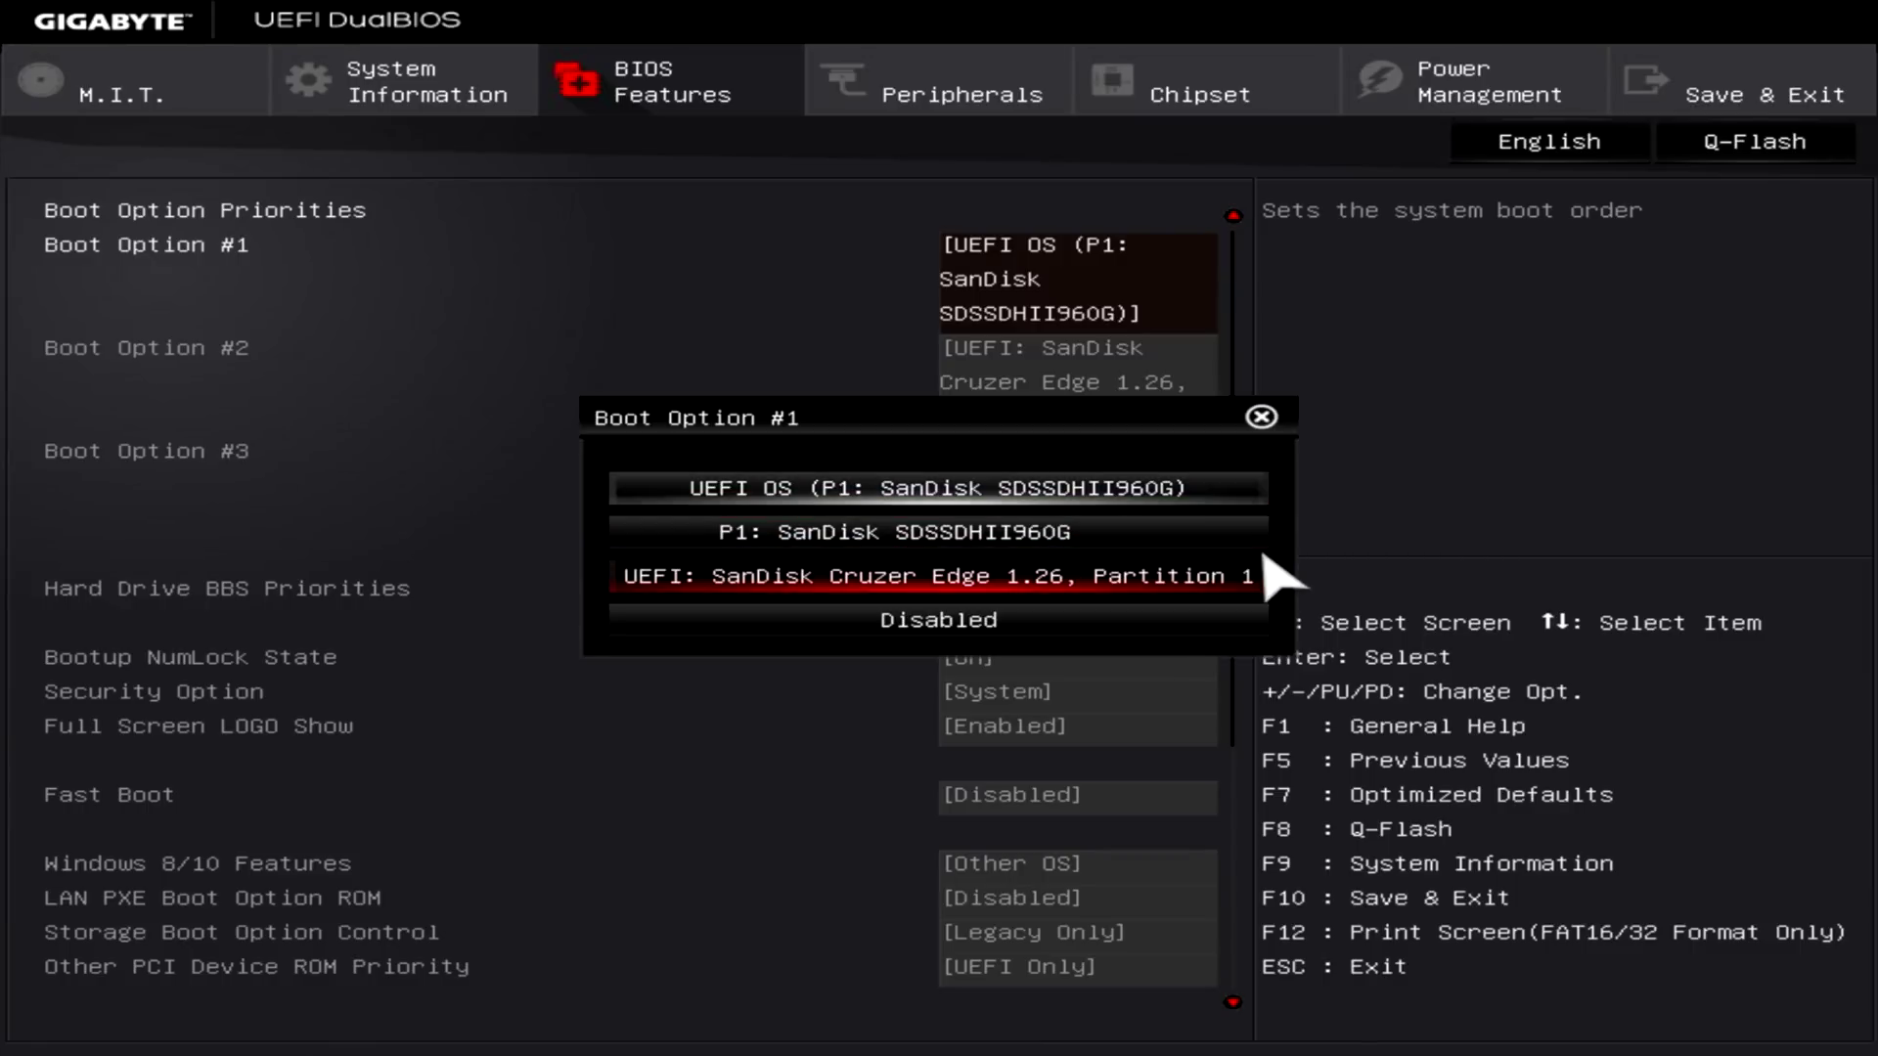
key(Return)
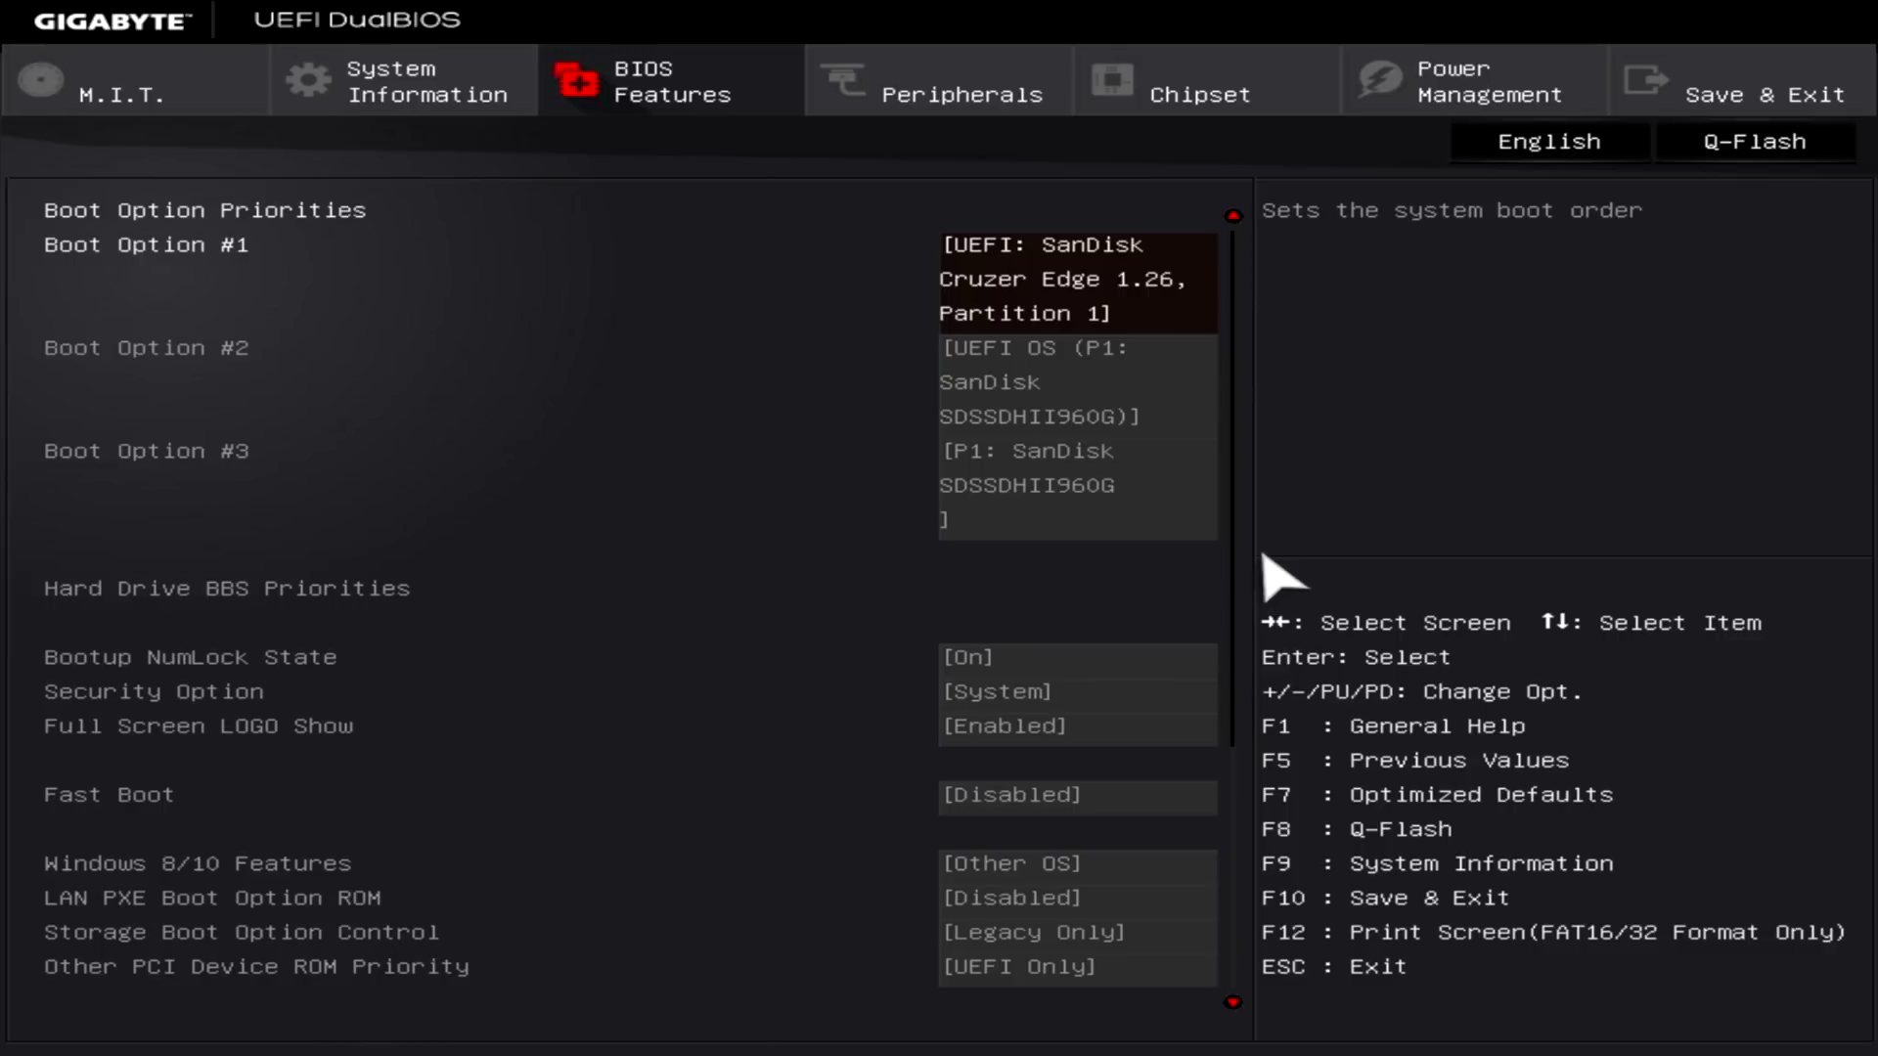
- Save the BIOS configuration and reset the machine
key(Right)
key(Right)
key(Right)
key(Right)
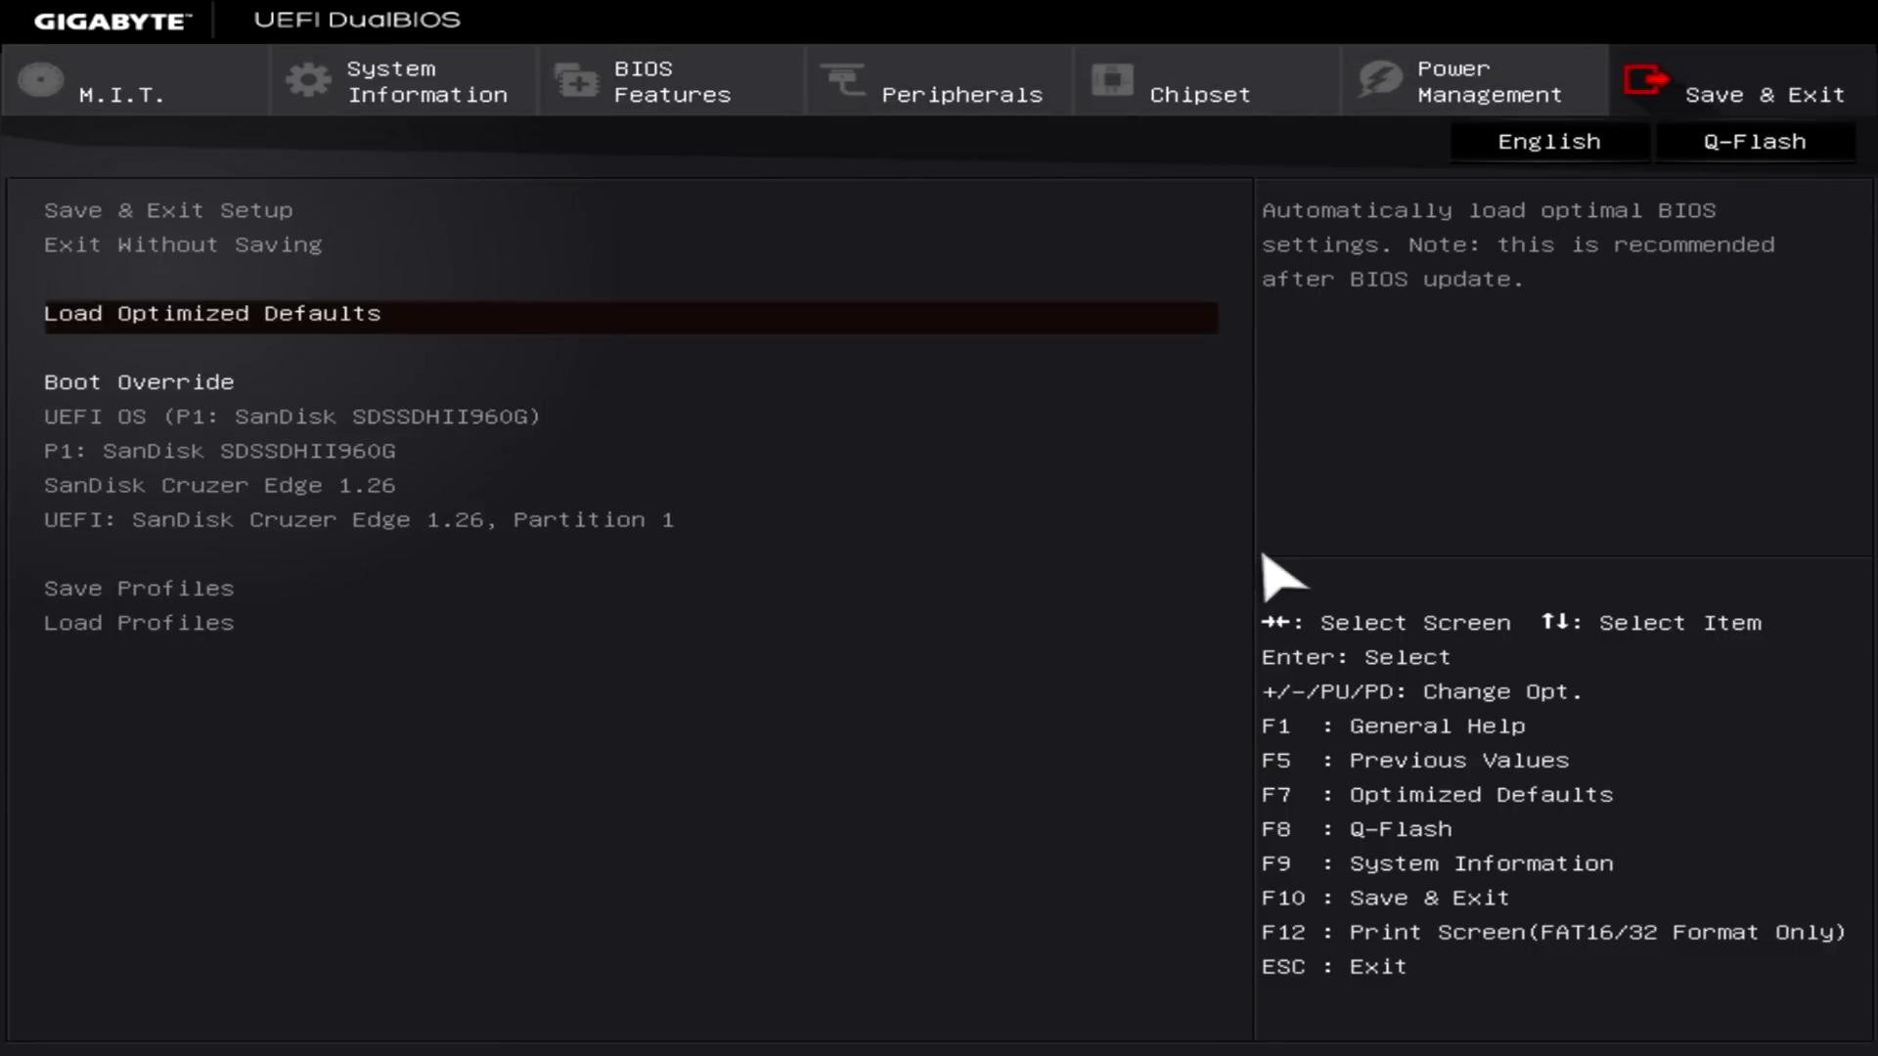
key(Up)
key(Up)
key(Return)
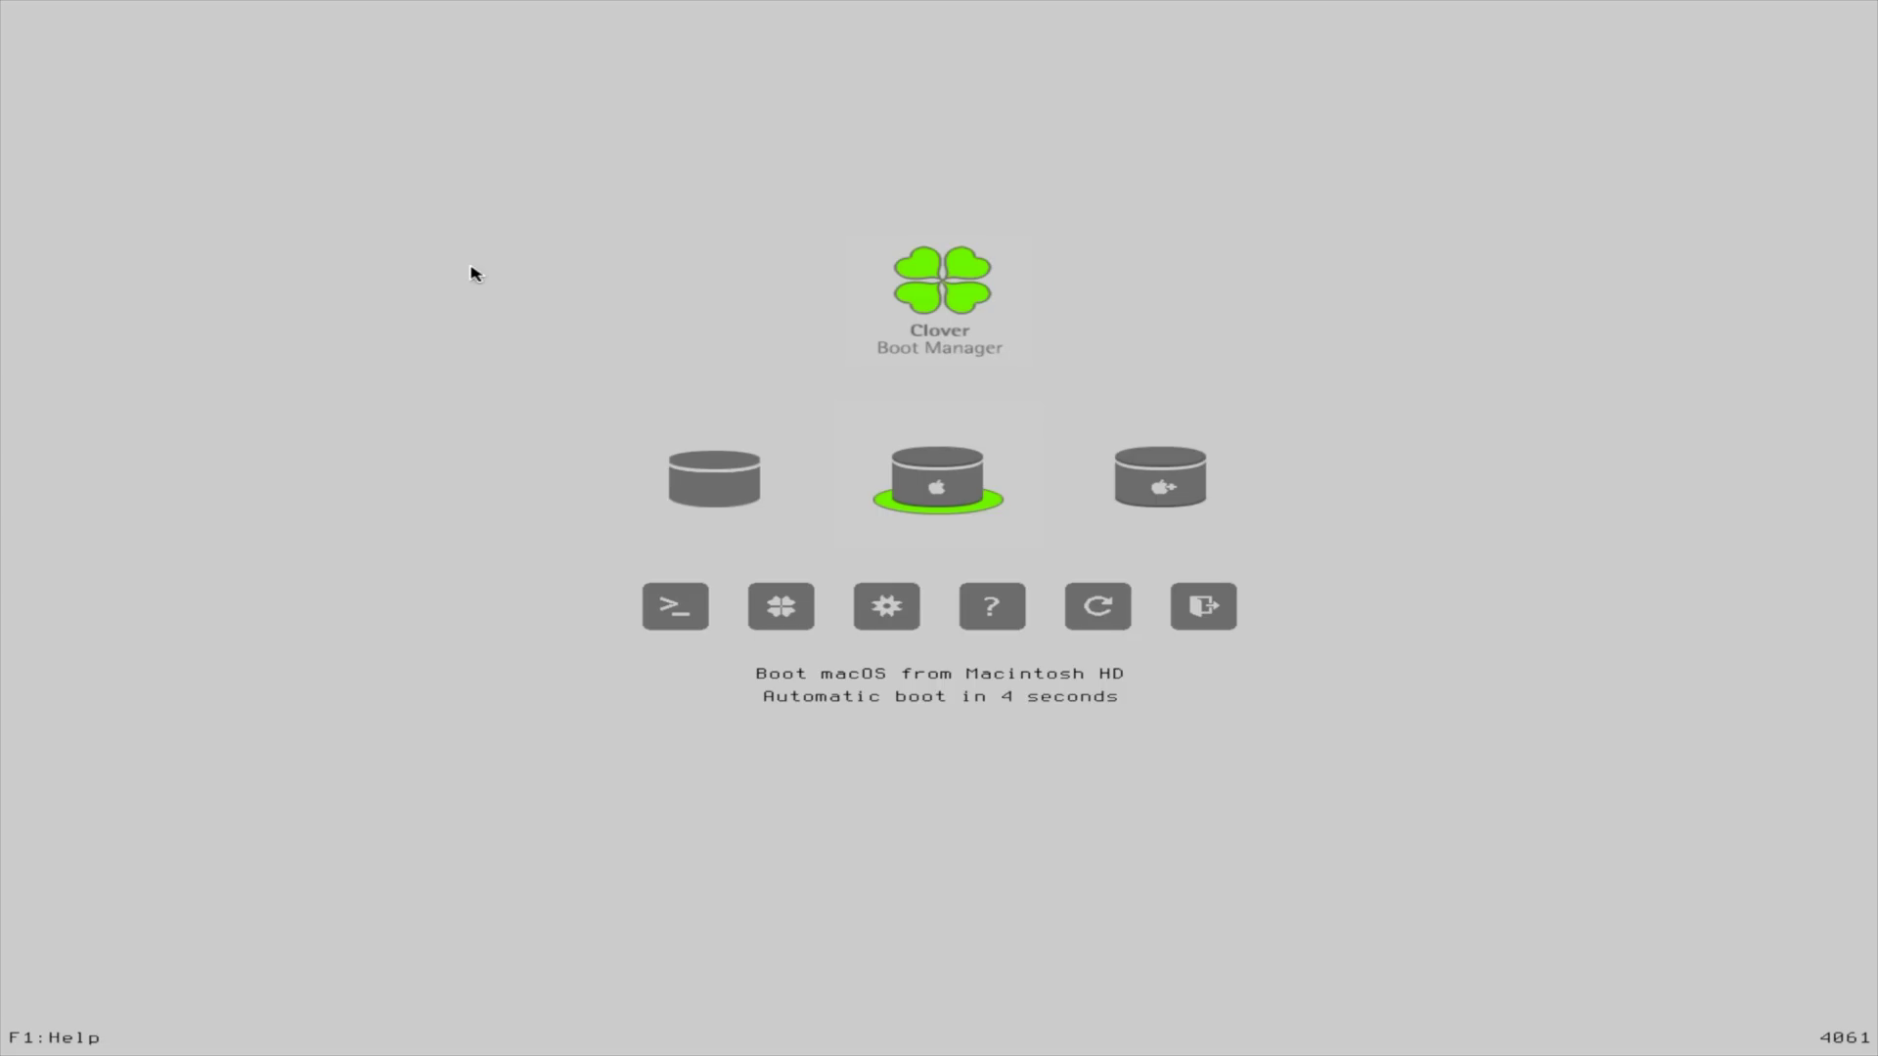
- Stop Clover's countdown and boot Install macOS Sierra with the Verbose (-v) option
key(Down)
key(Right)
key(Right)
key(Left)
key(Left)
key(Left)
key(Left)
key(Left)
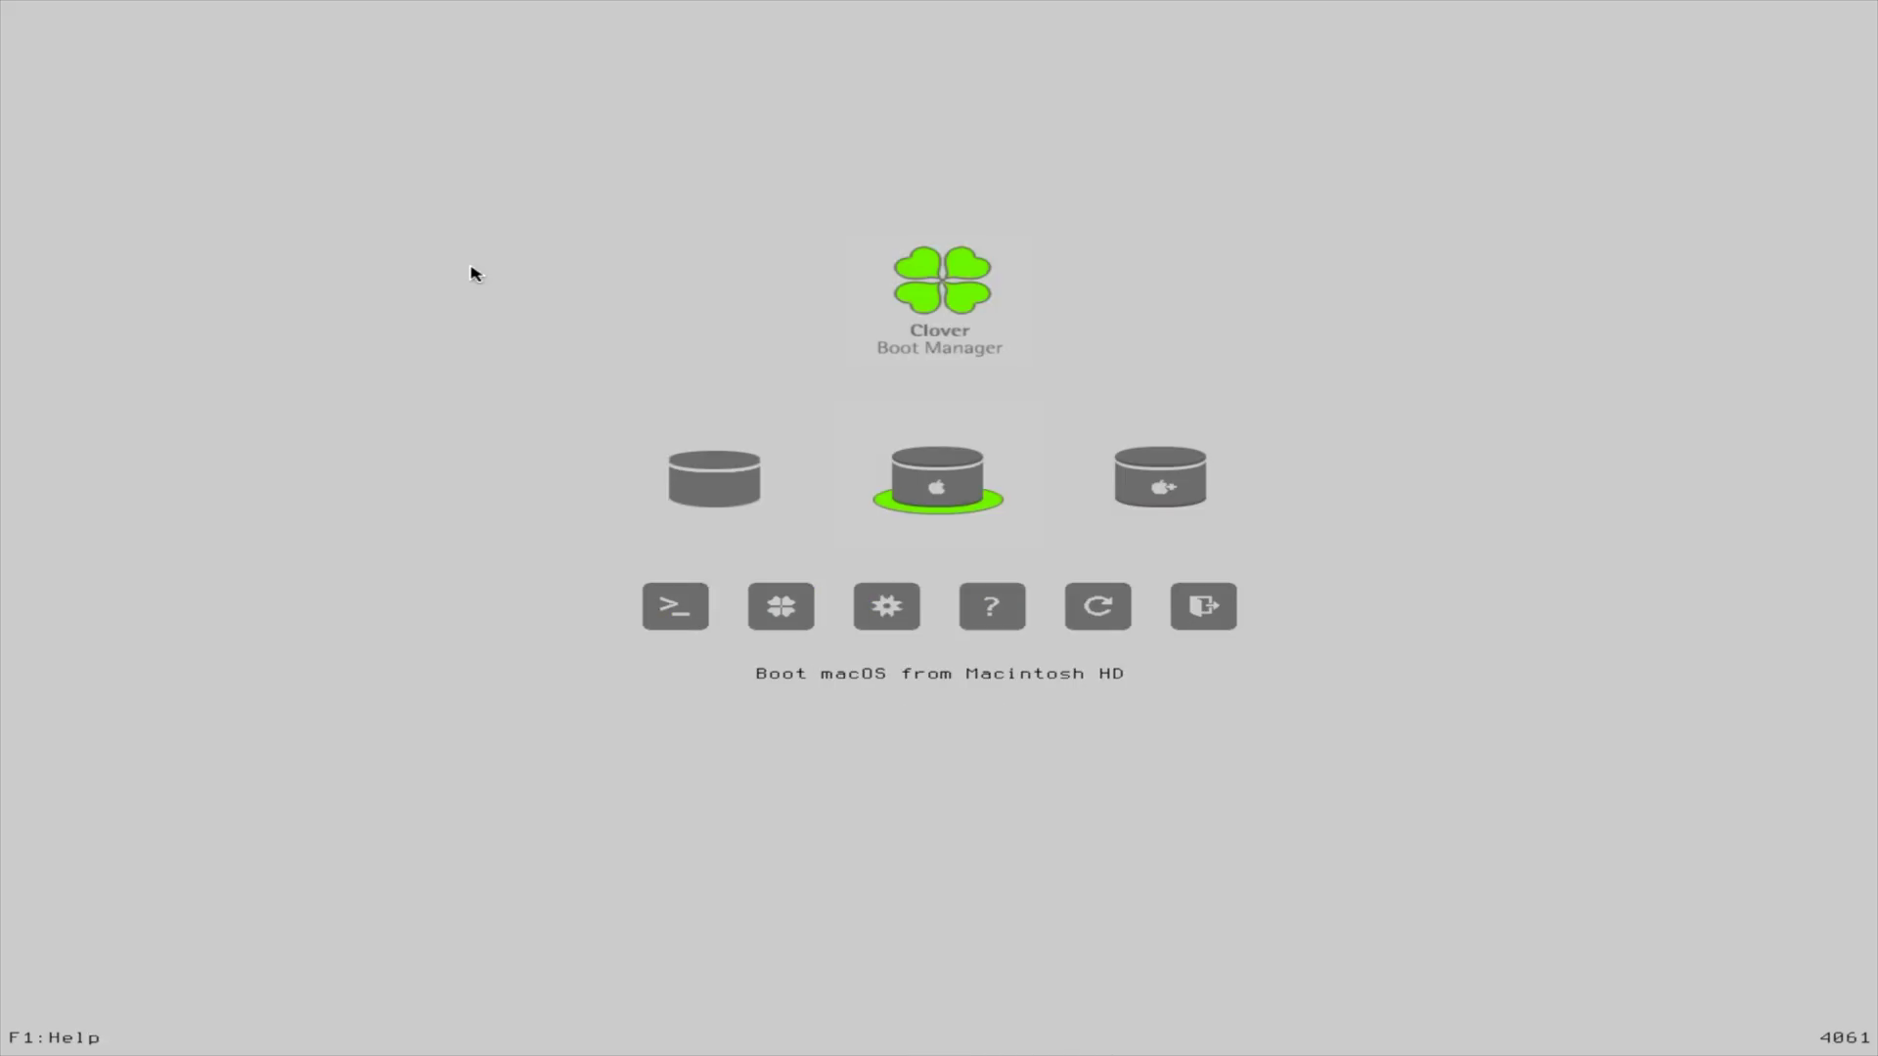
key(Left)
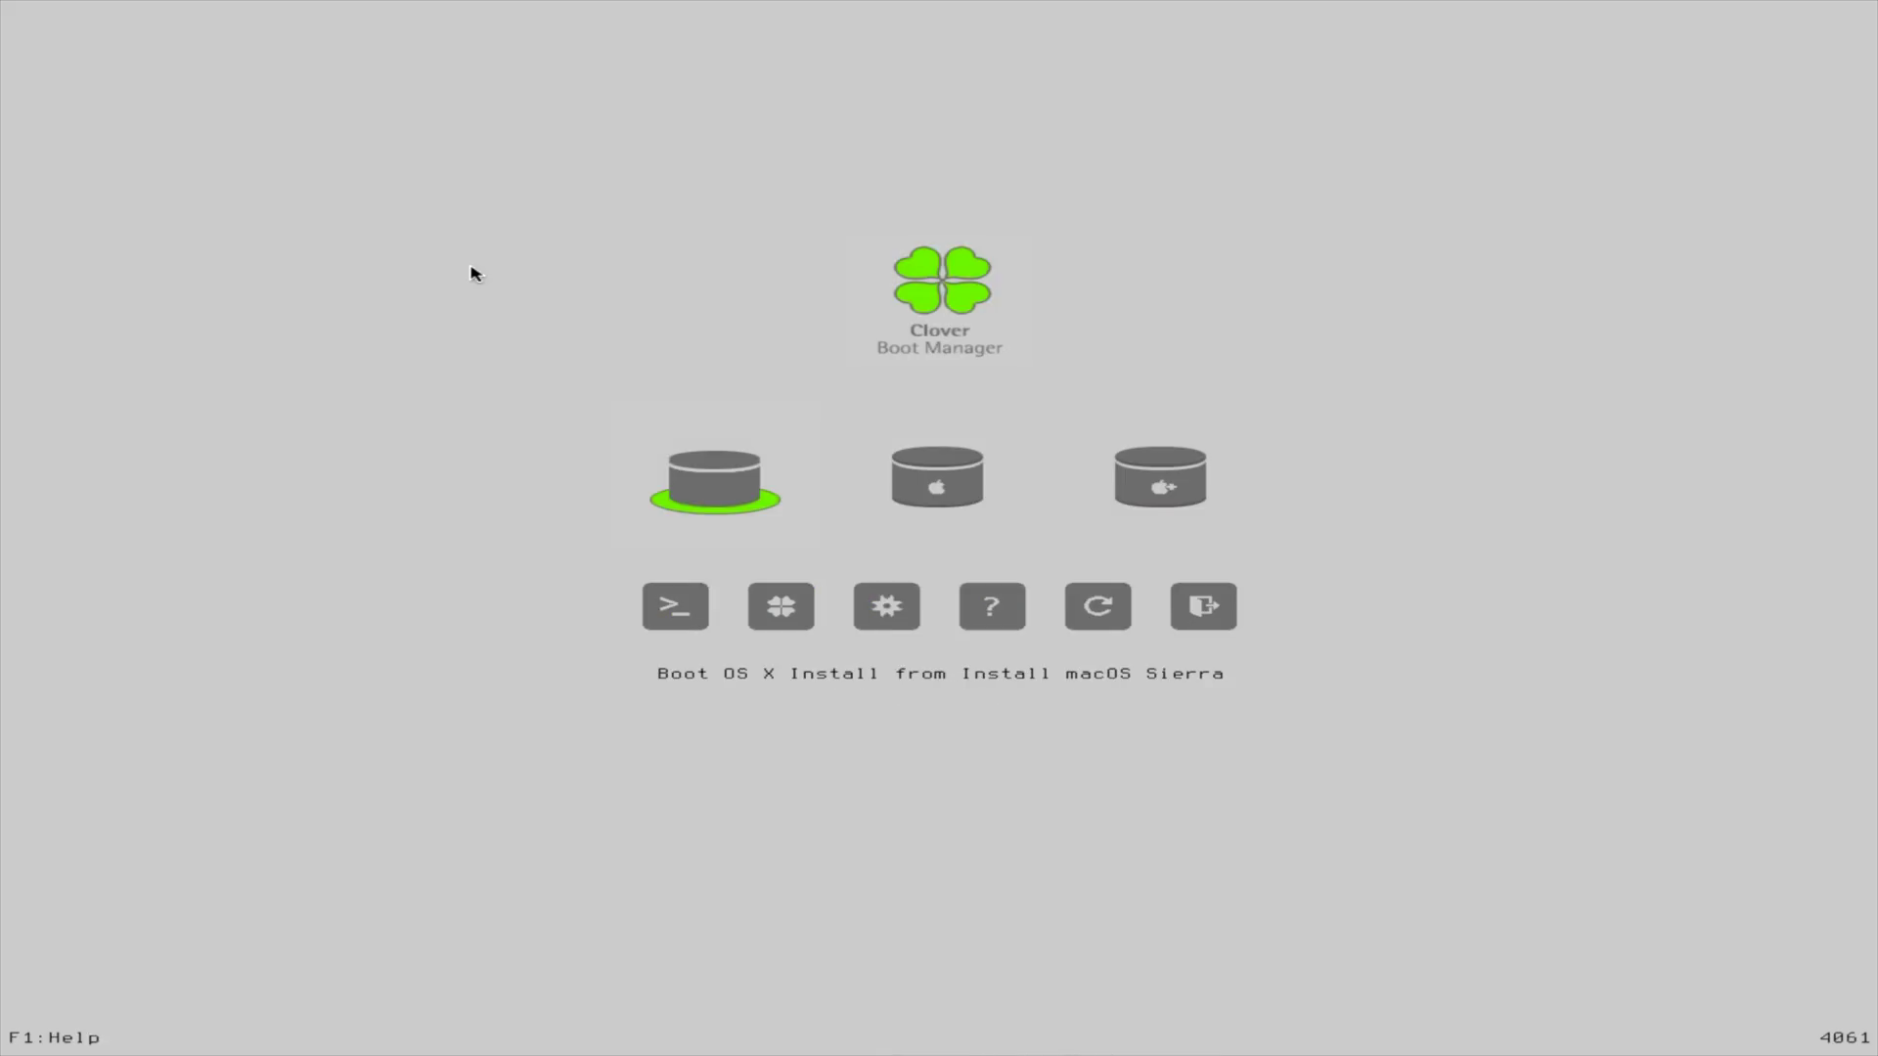
key(space)
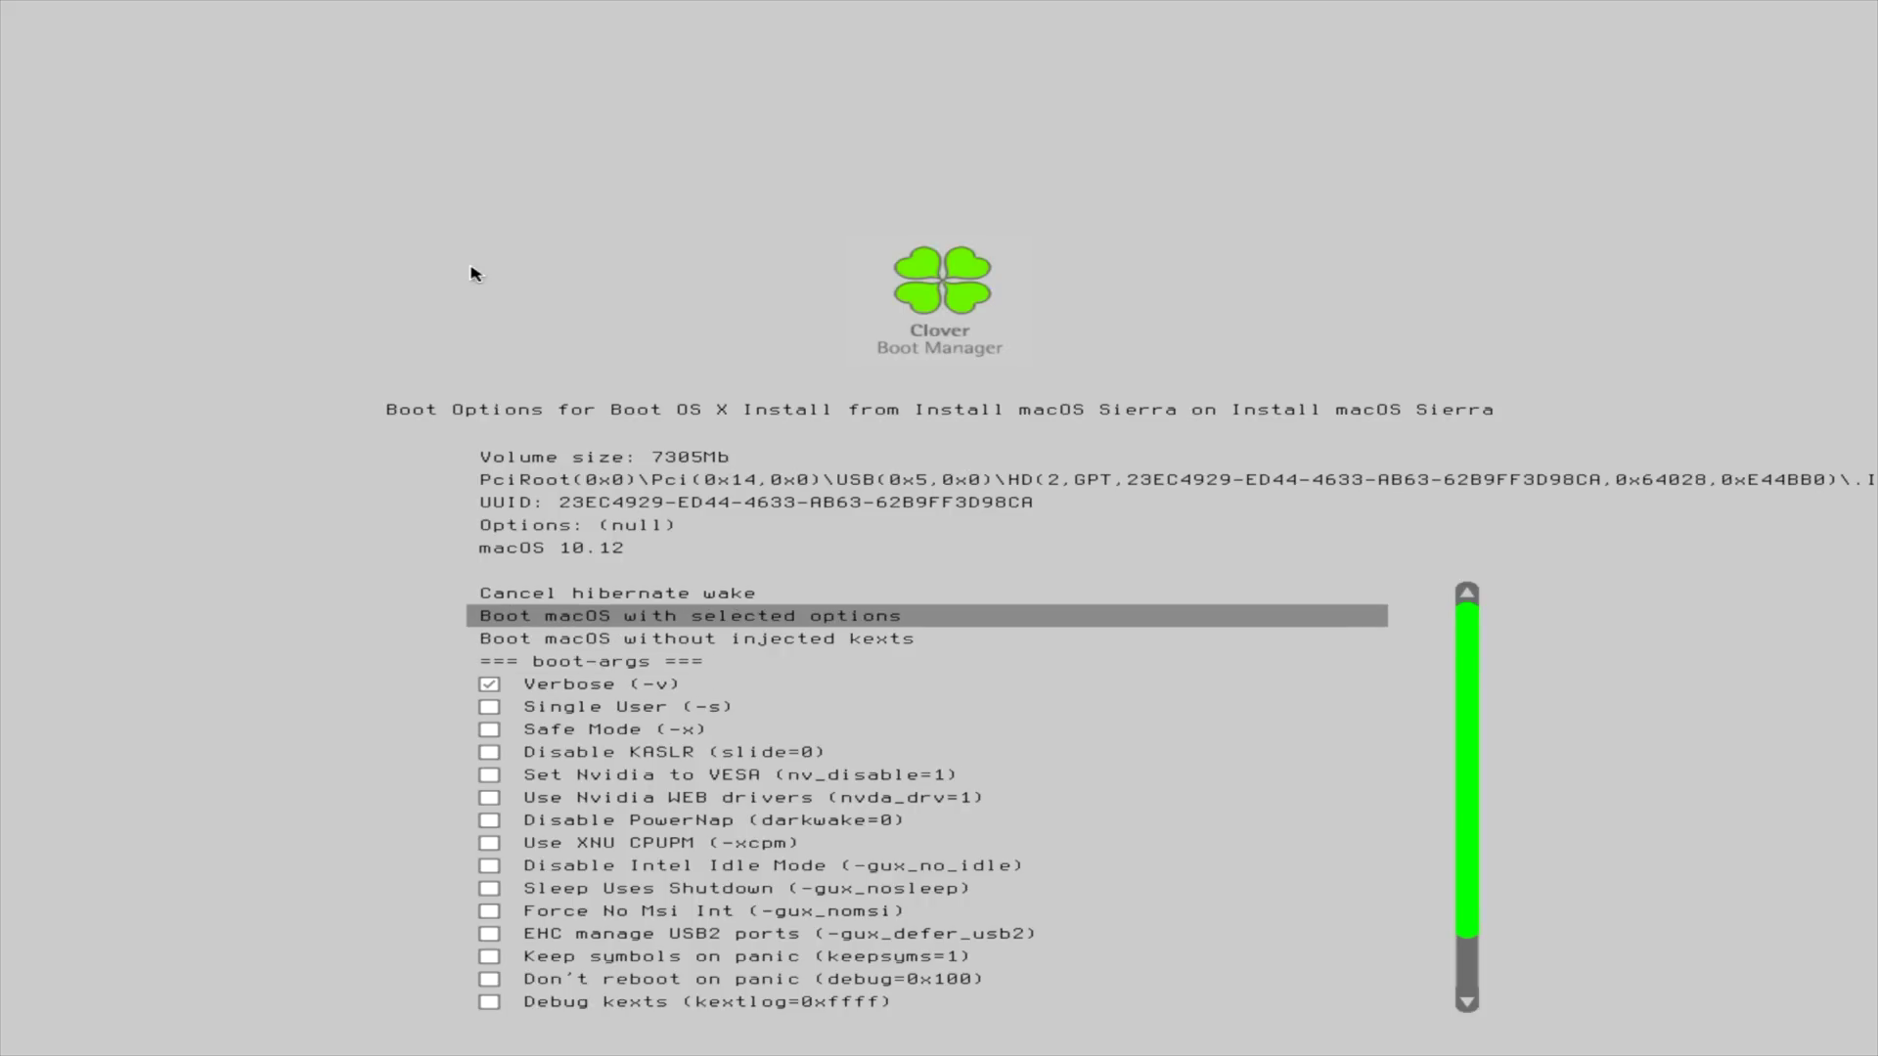
key(Return)
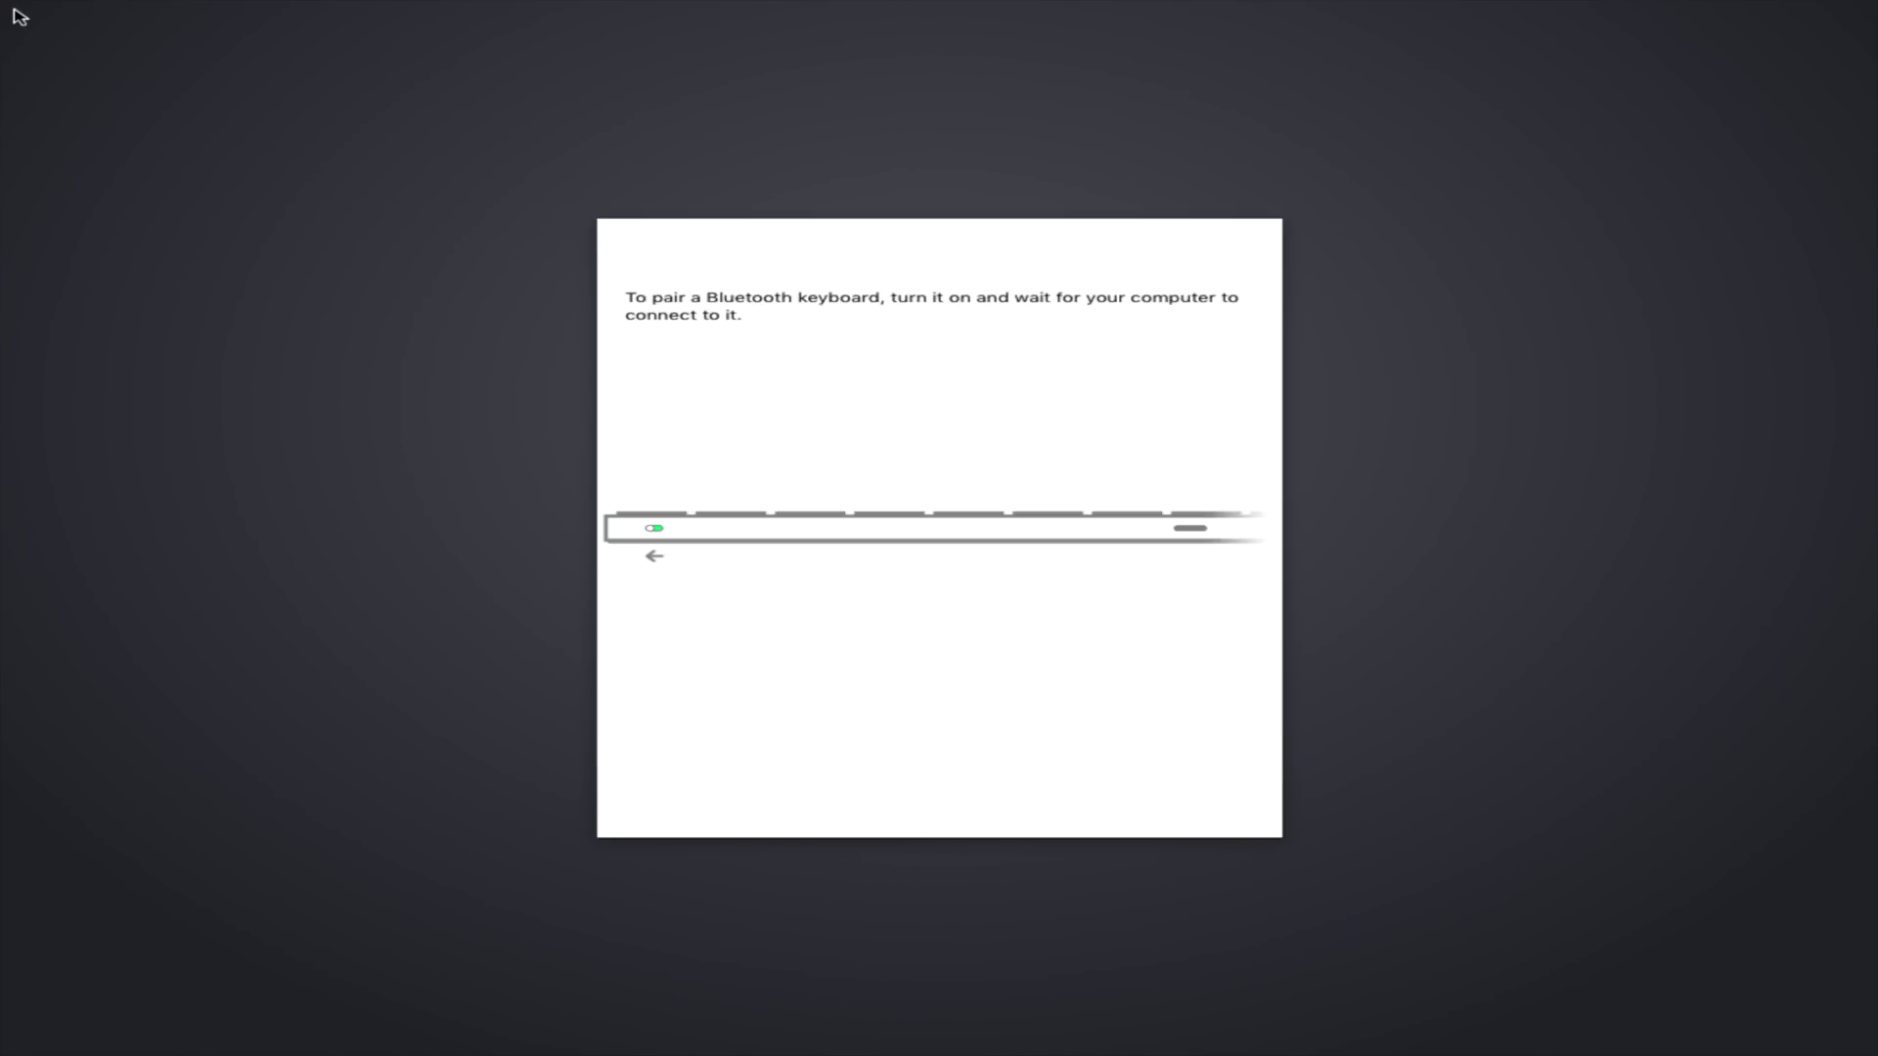
- Skip keyboard pairing, confirm English as the main language, and select Disk Utility
click(939, 734)
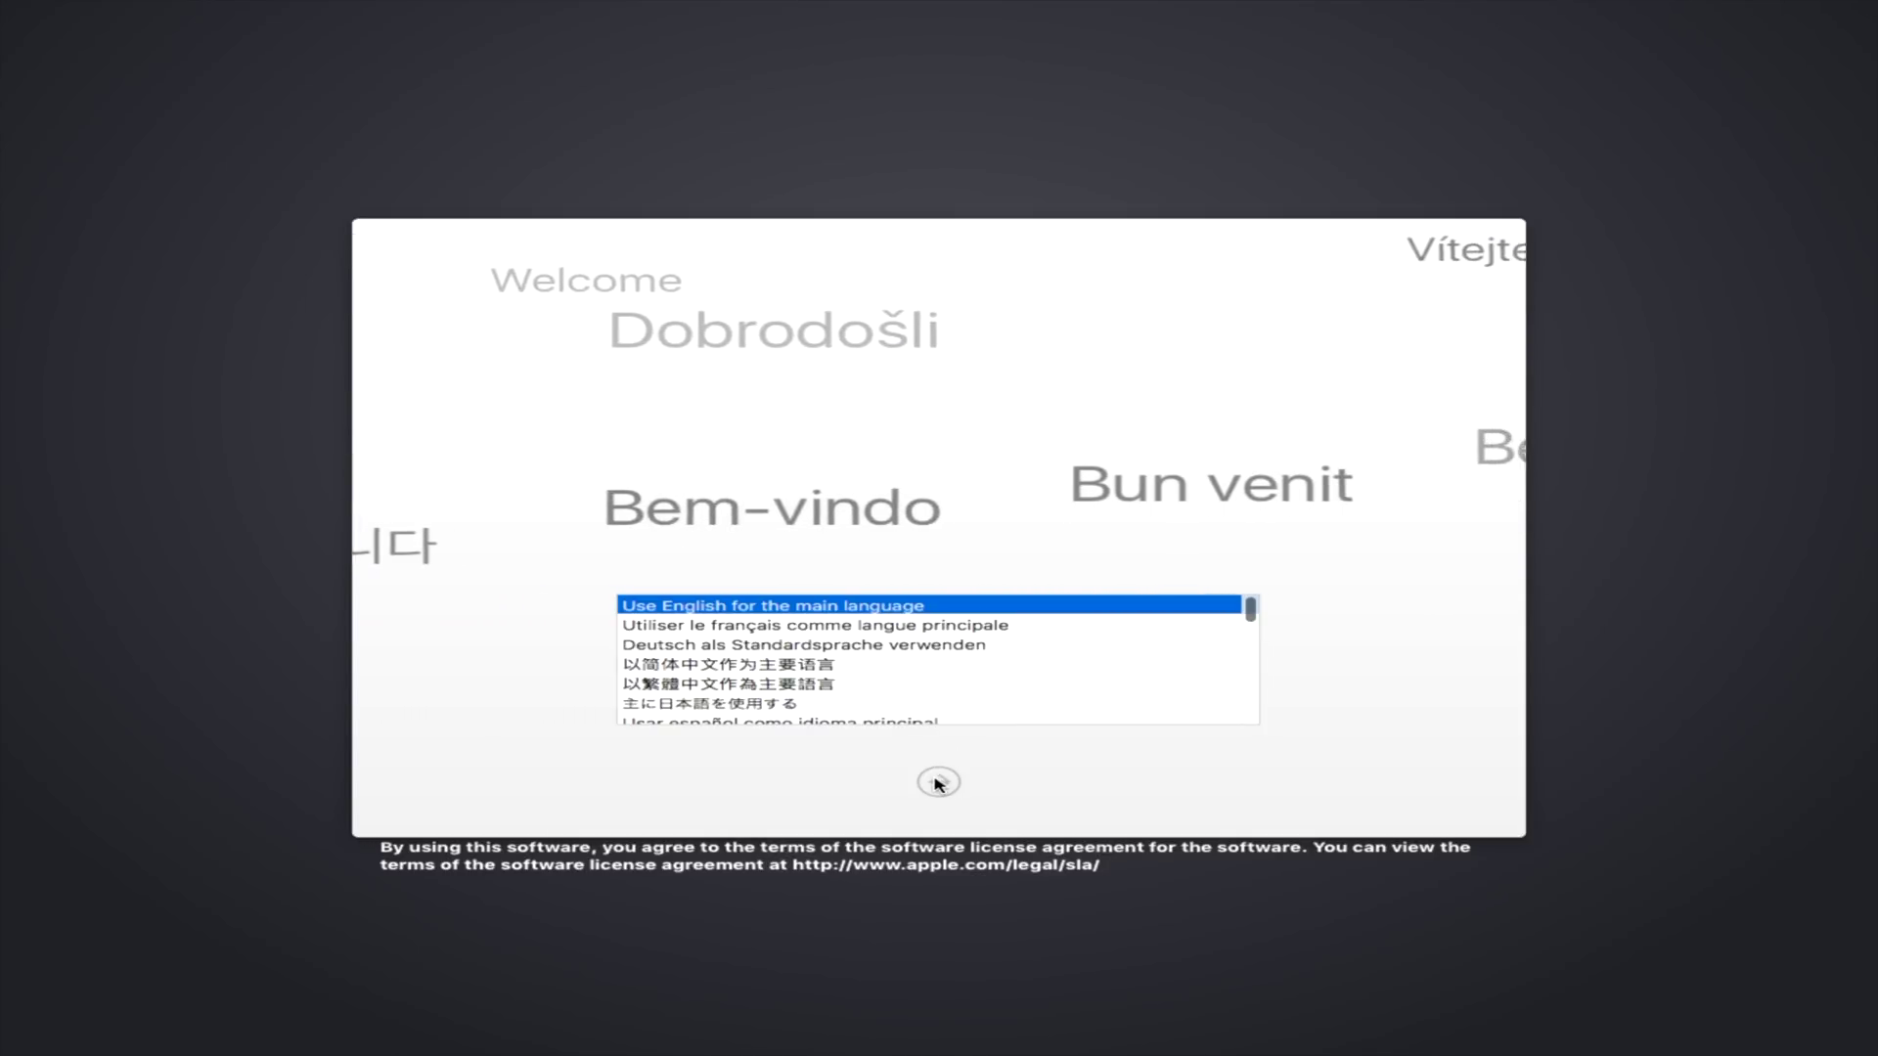
click(936, 784)
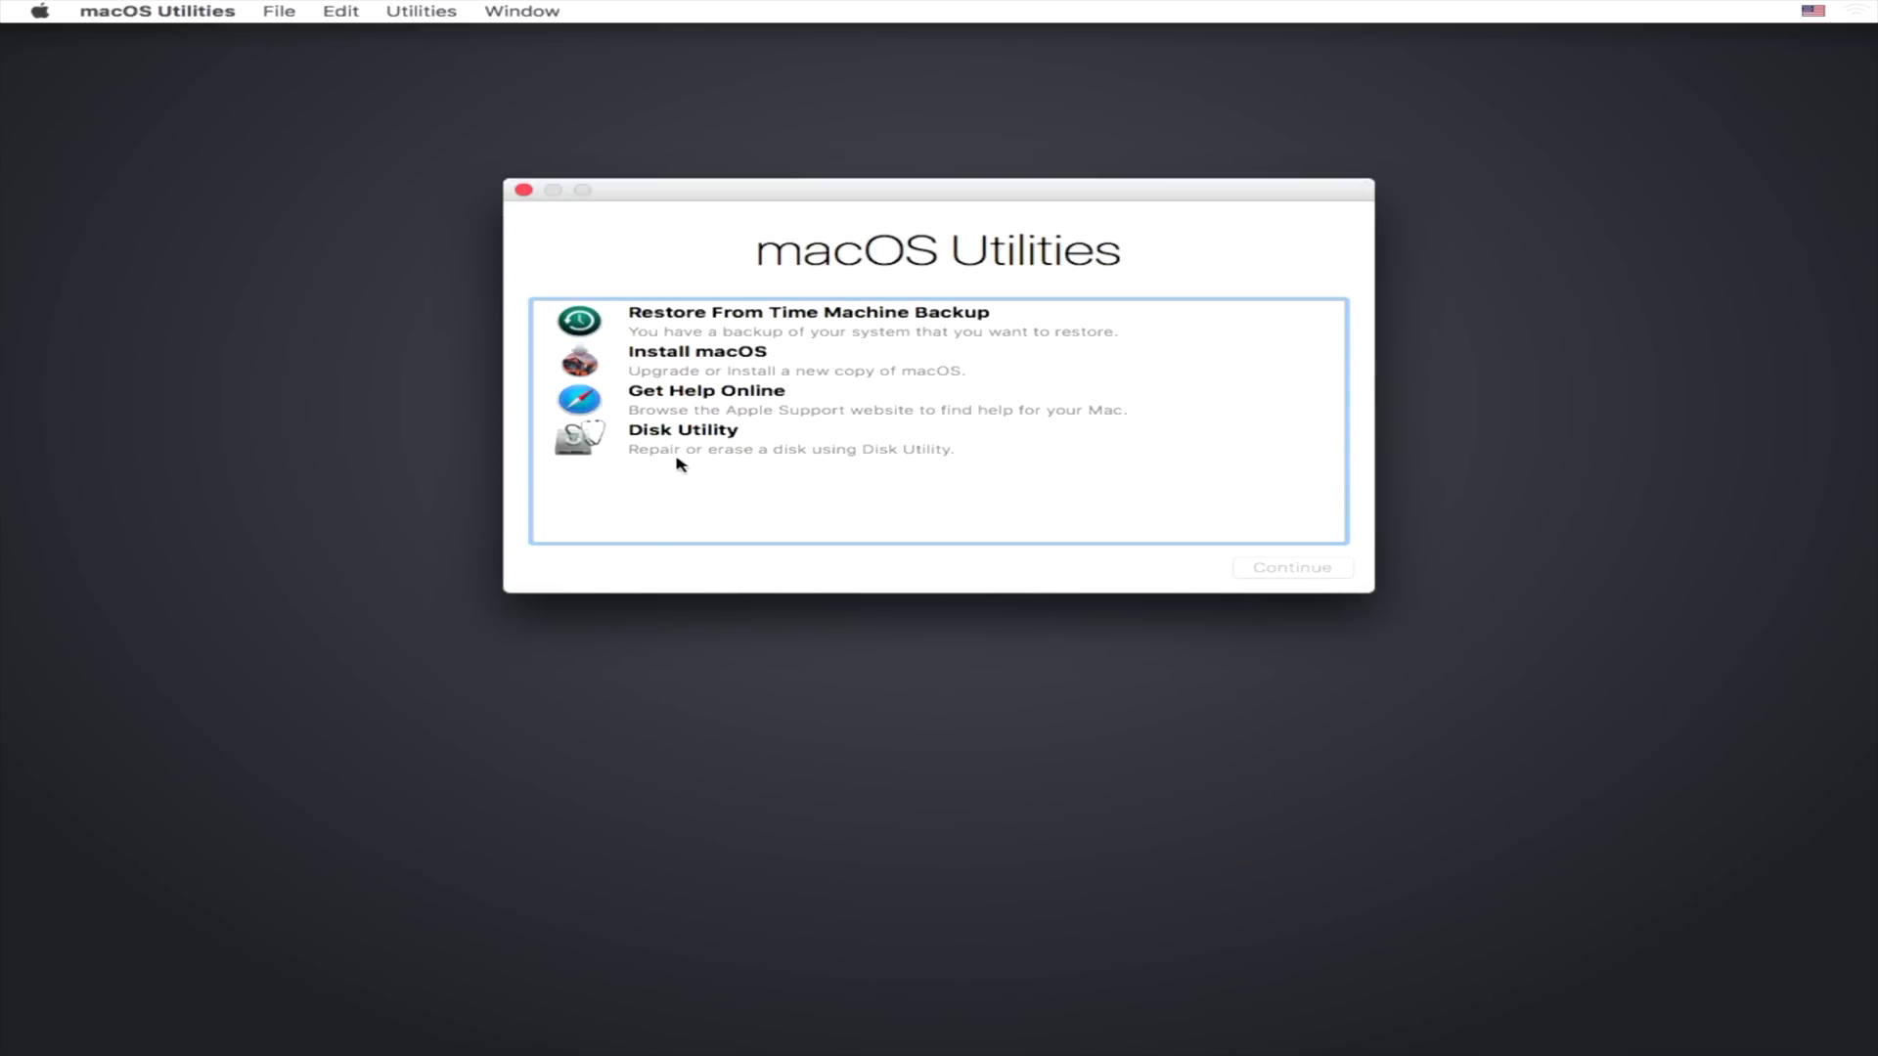
click(682, 455)
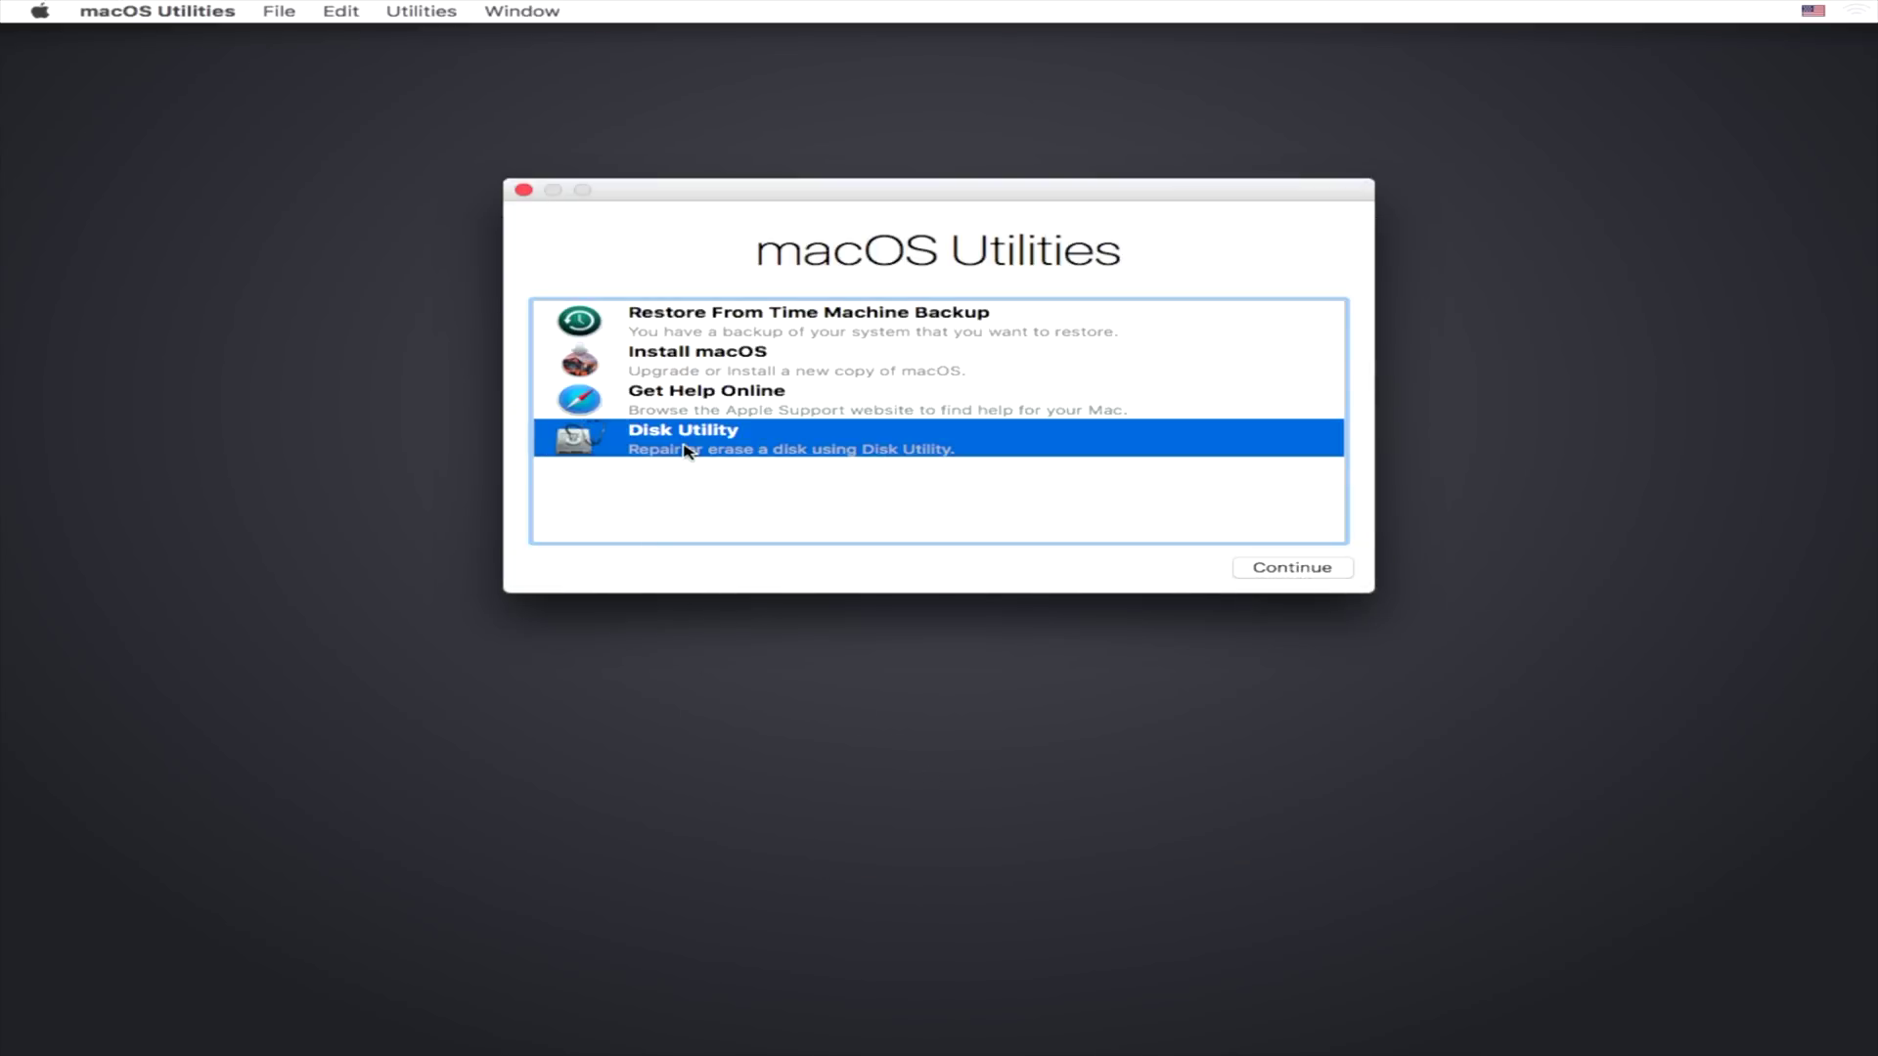
- Erase the 960.2 GB SanDisk SDSSDHII960G as 'Hackintosh HD', Mac OS Extended (Journaled), GUID
click(1264, 564)
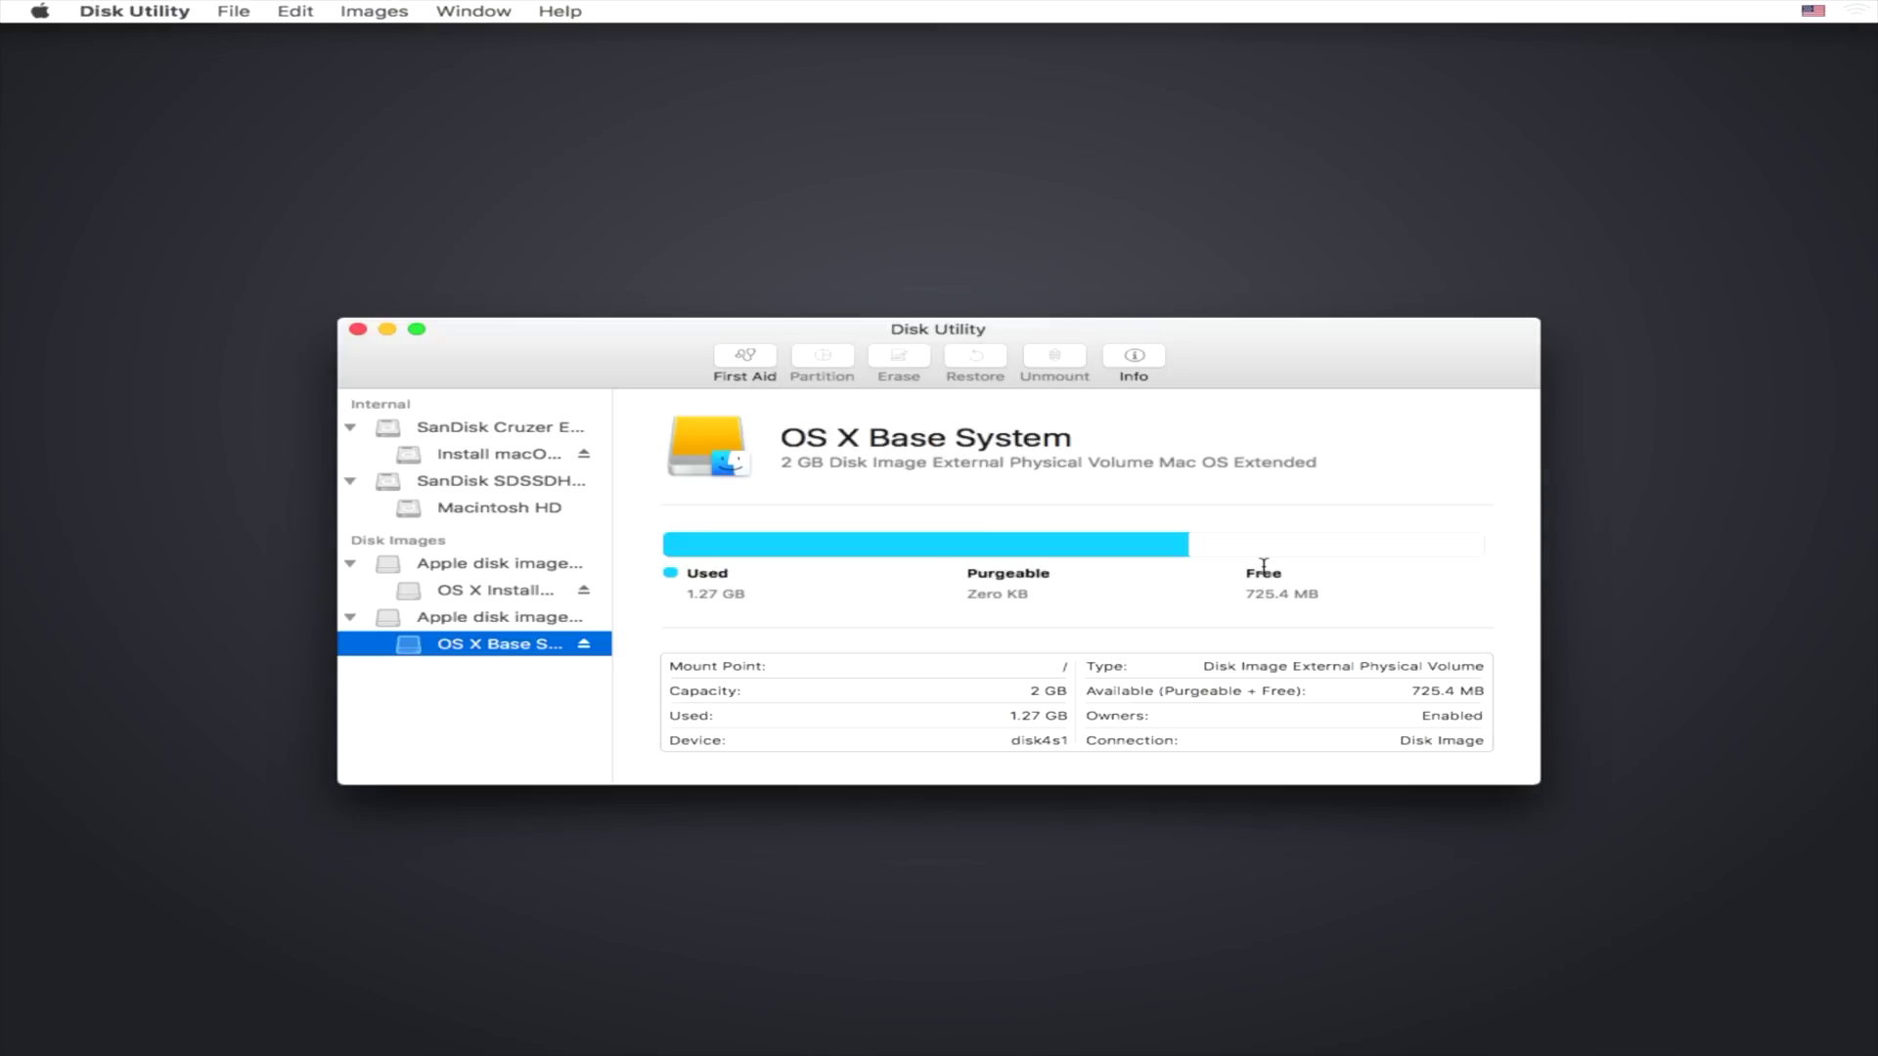
click(506, 434)
click(503, 481)
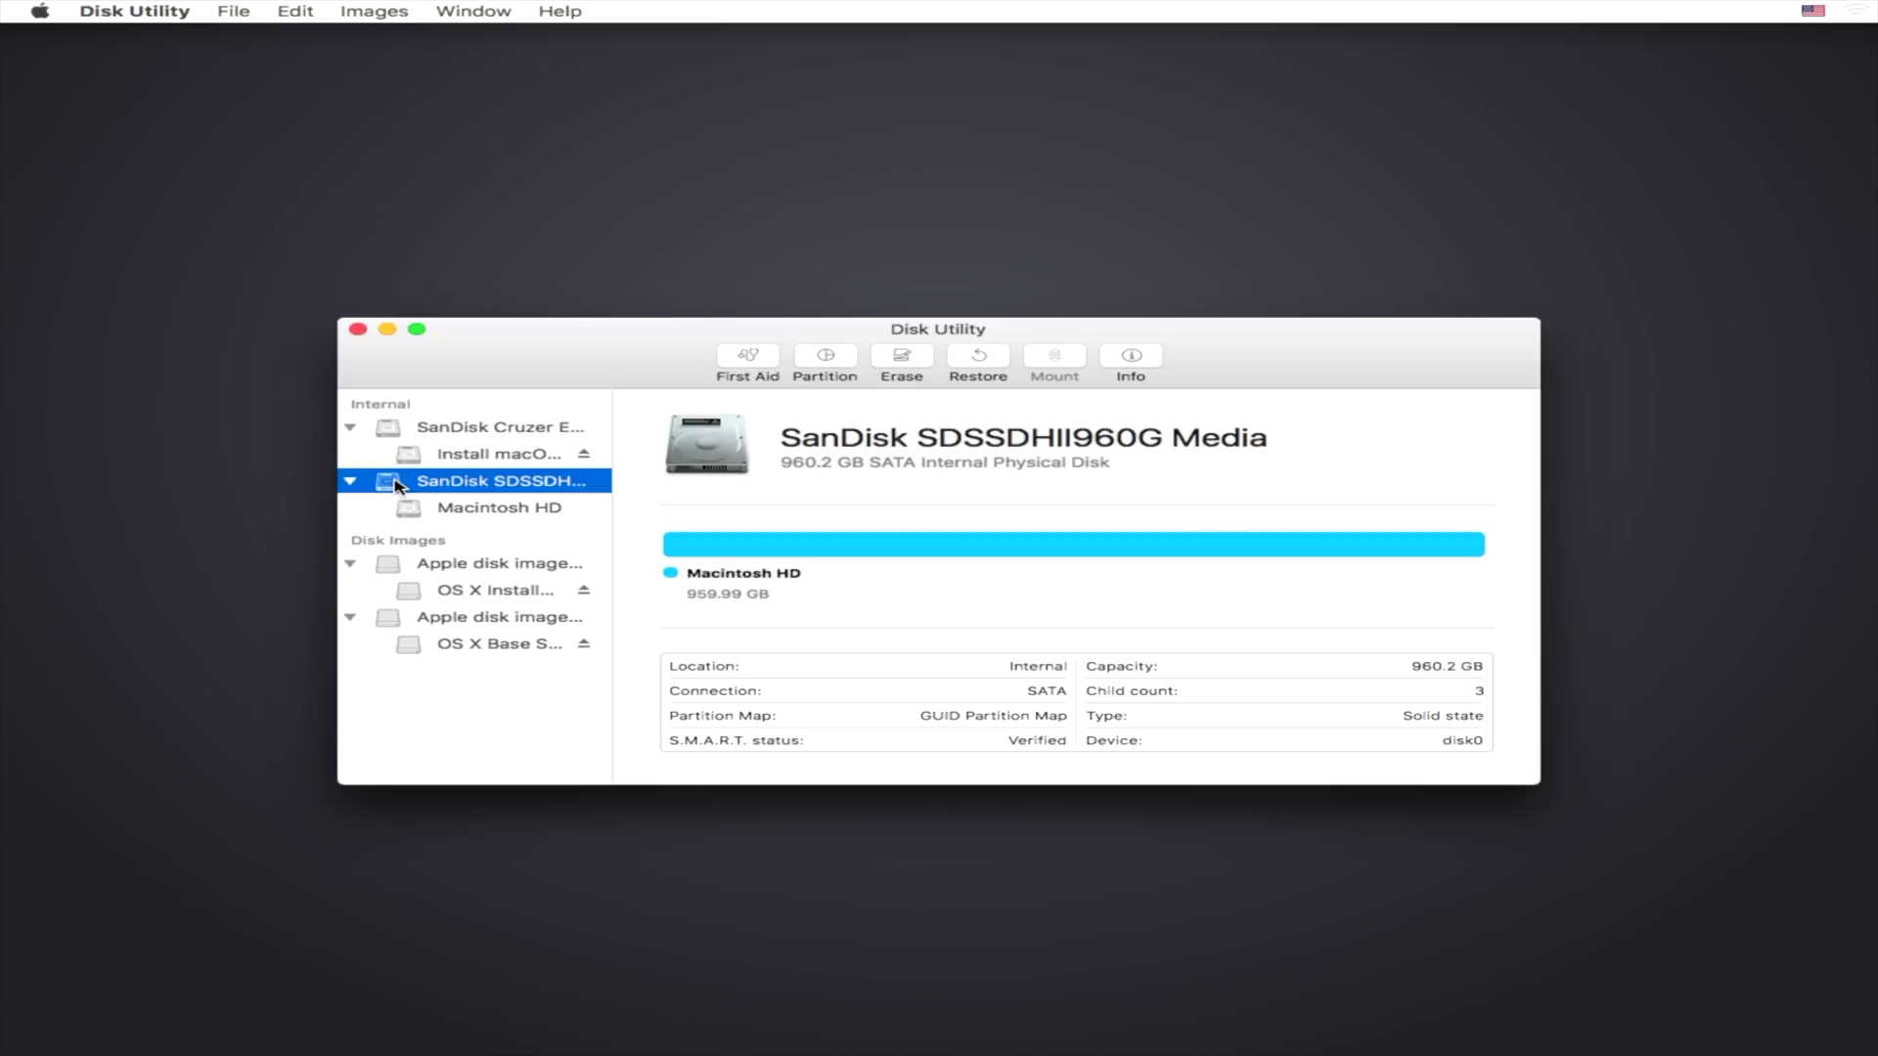
click(916, 371)
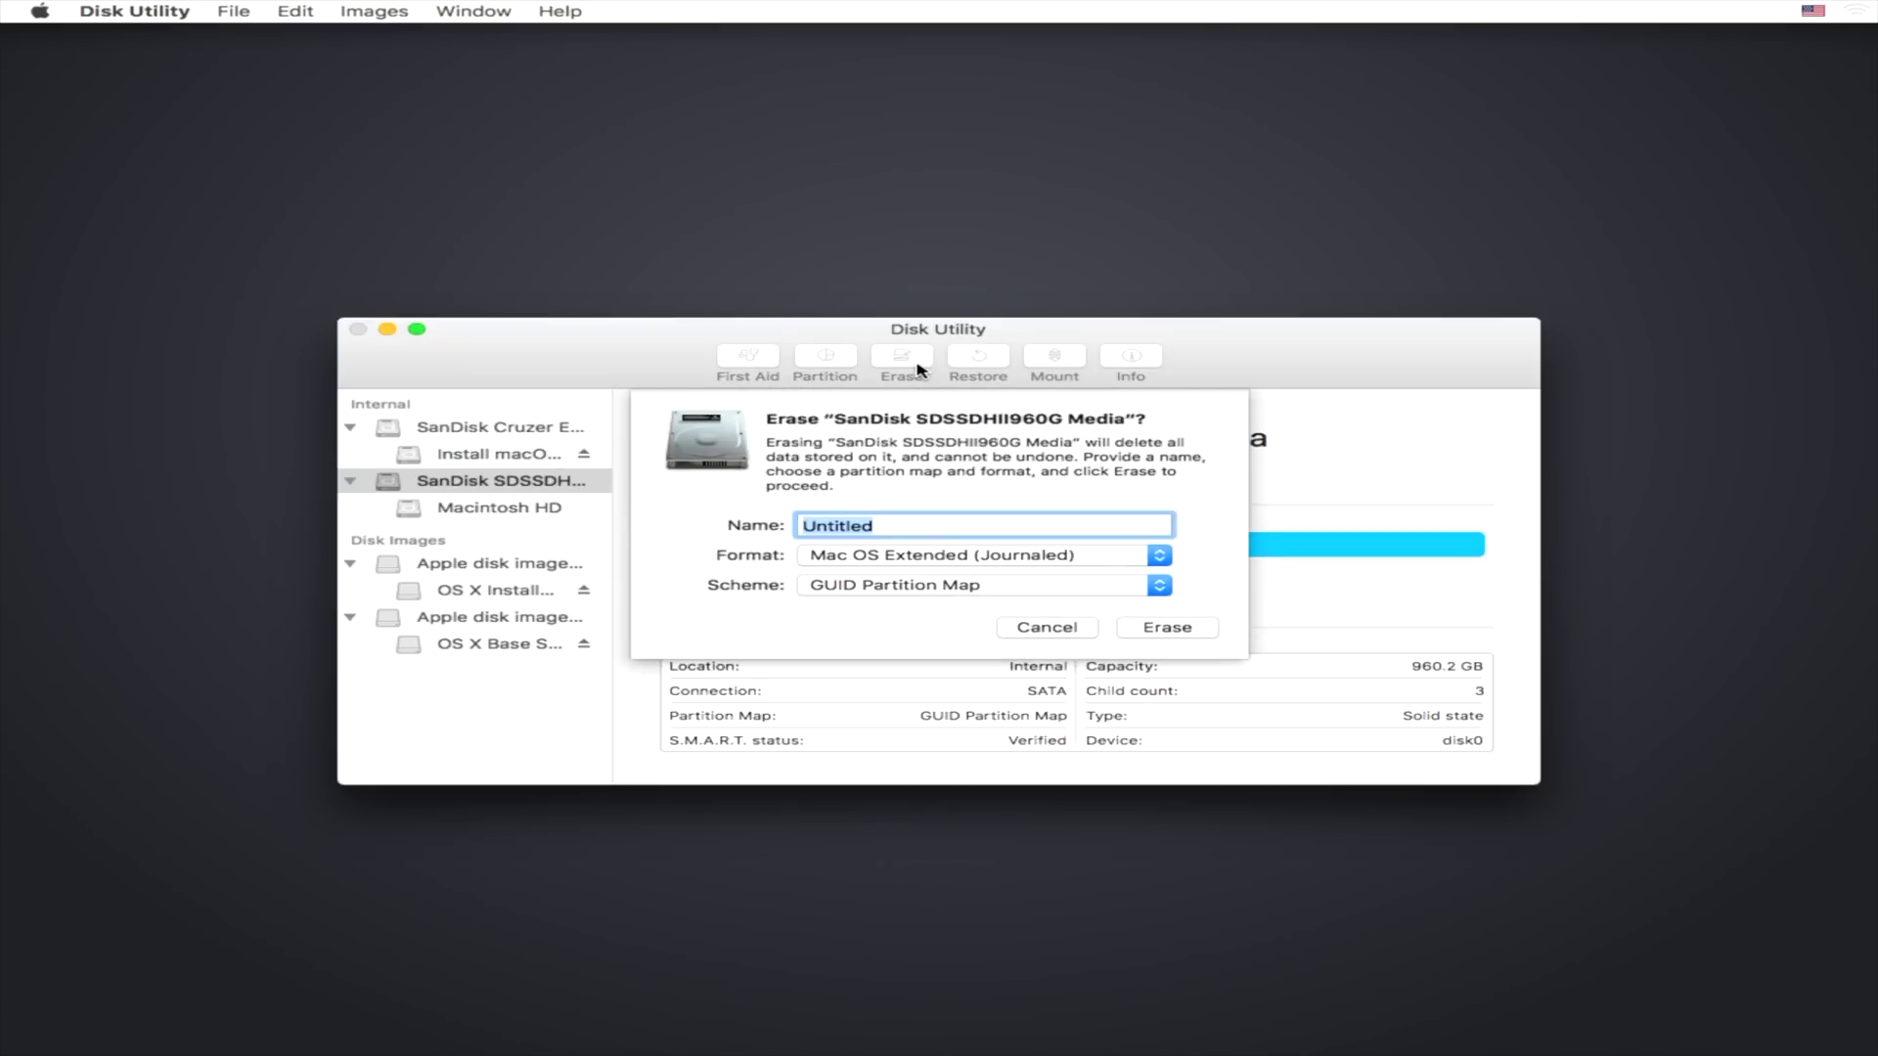
text(Mac)
key(BackSpace)
key(BackSpace)
key(BackSpace)
text(Hackintosh HD)
click(1166, 629)
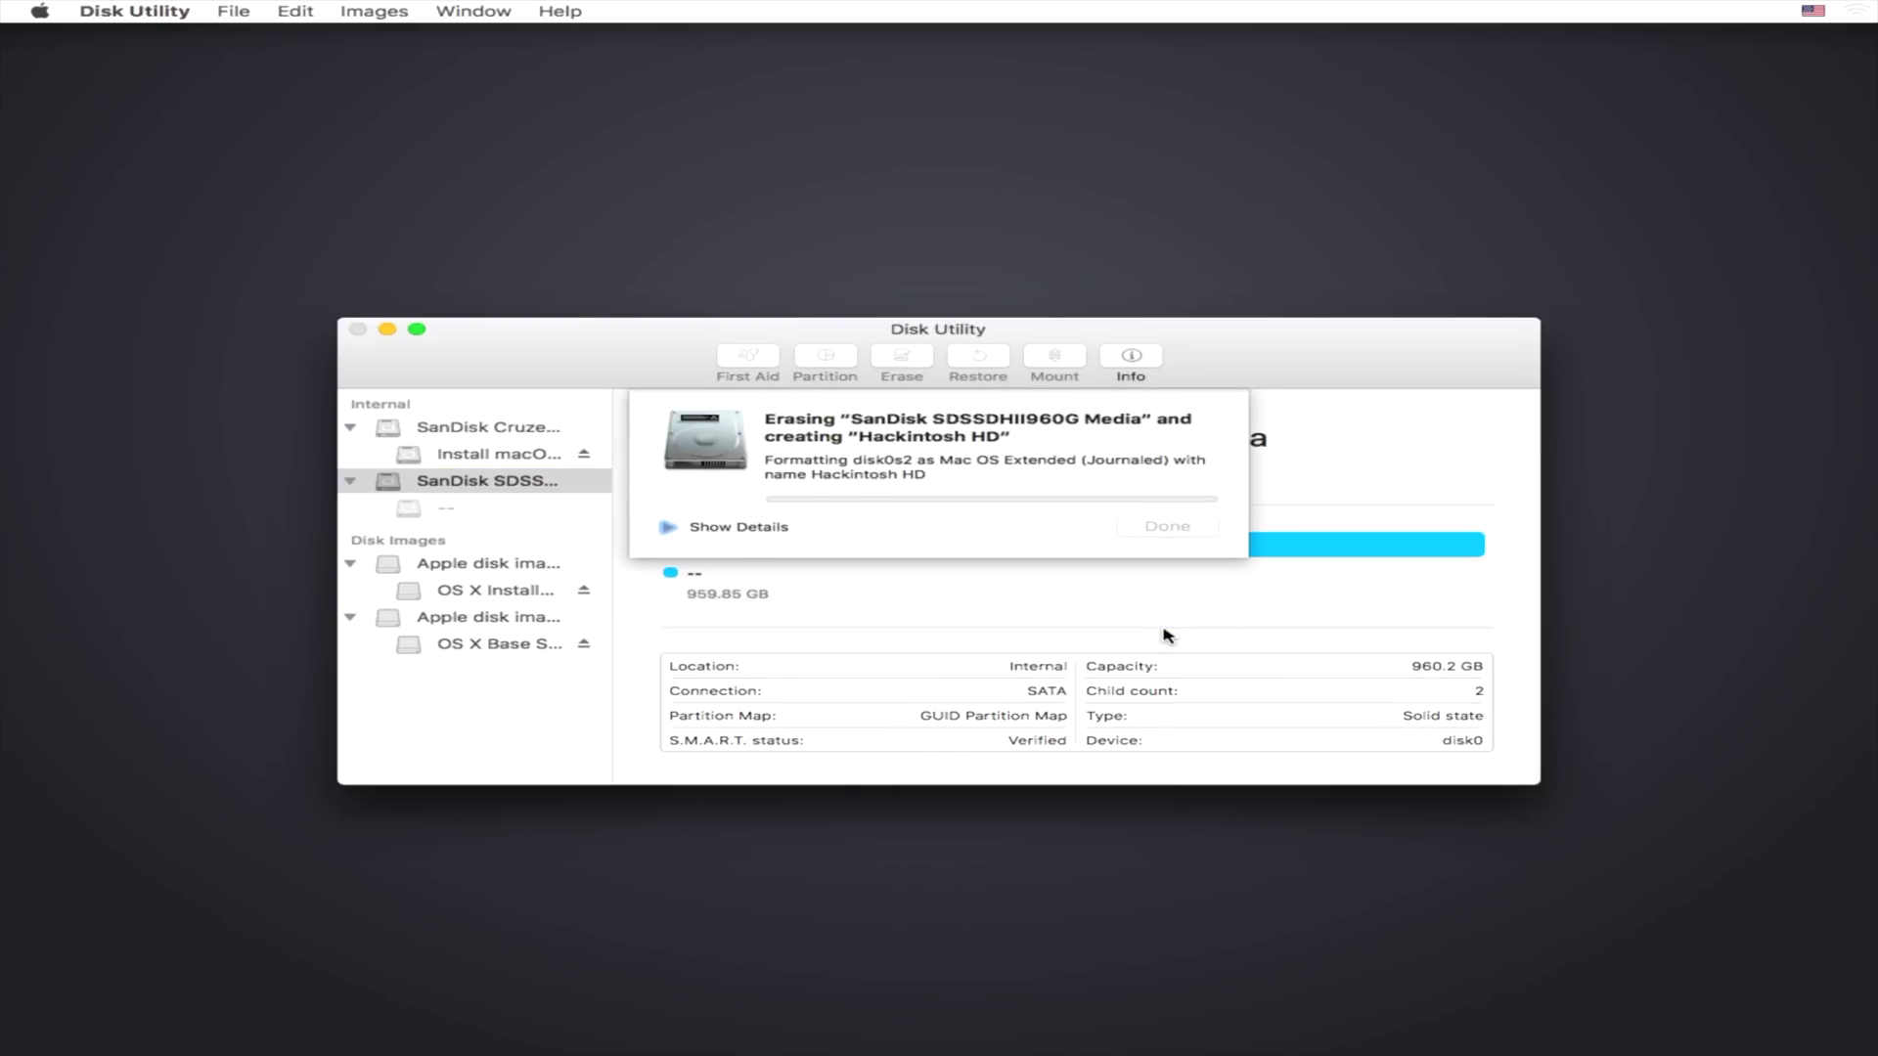
click(1160, 517)
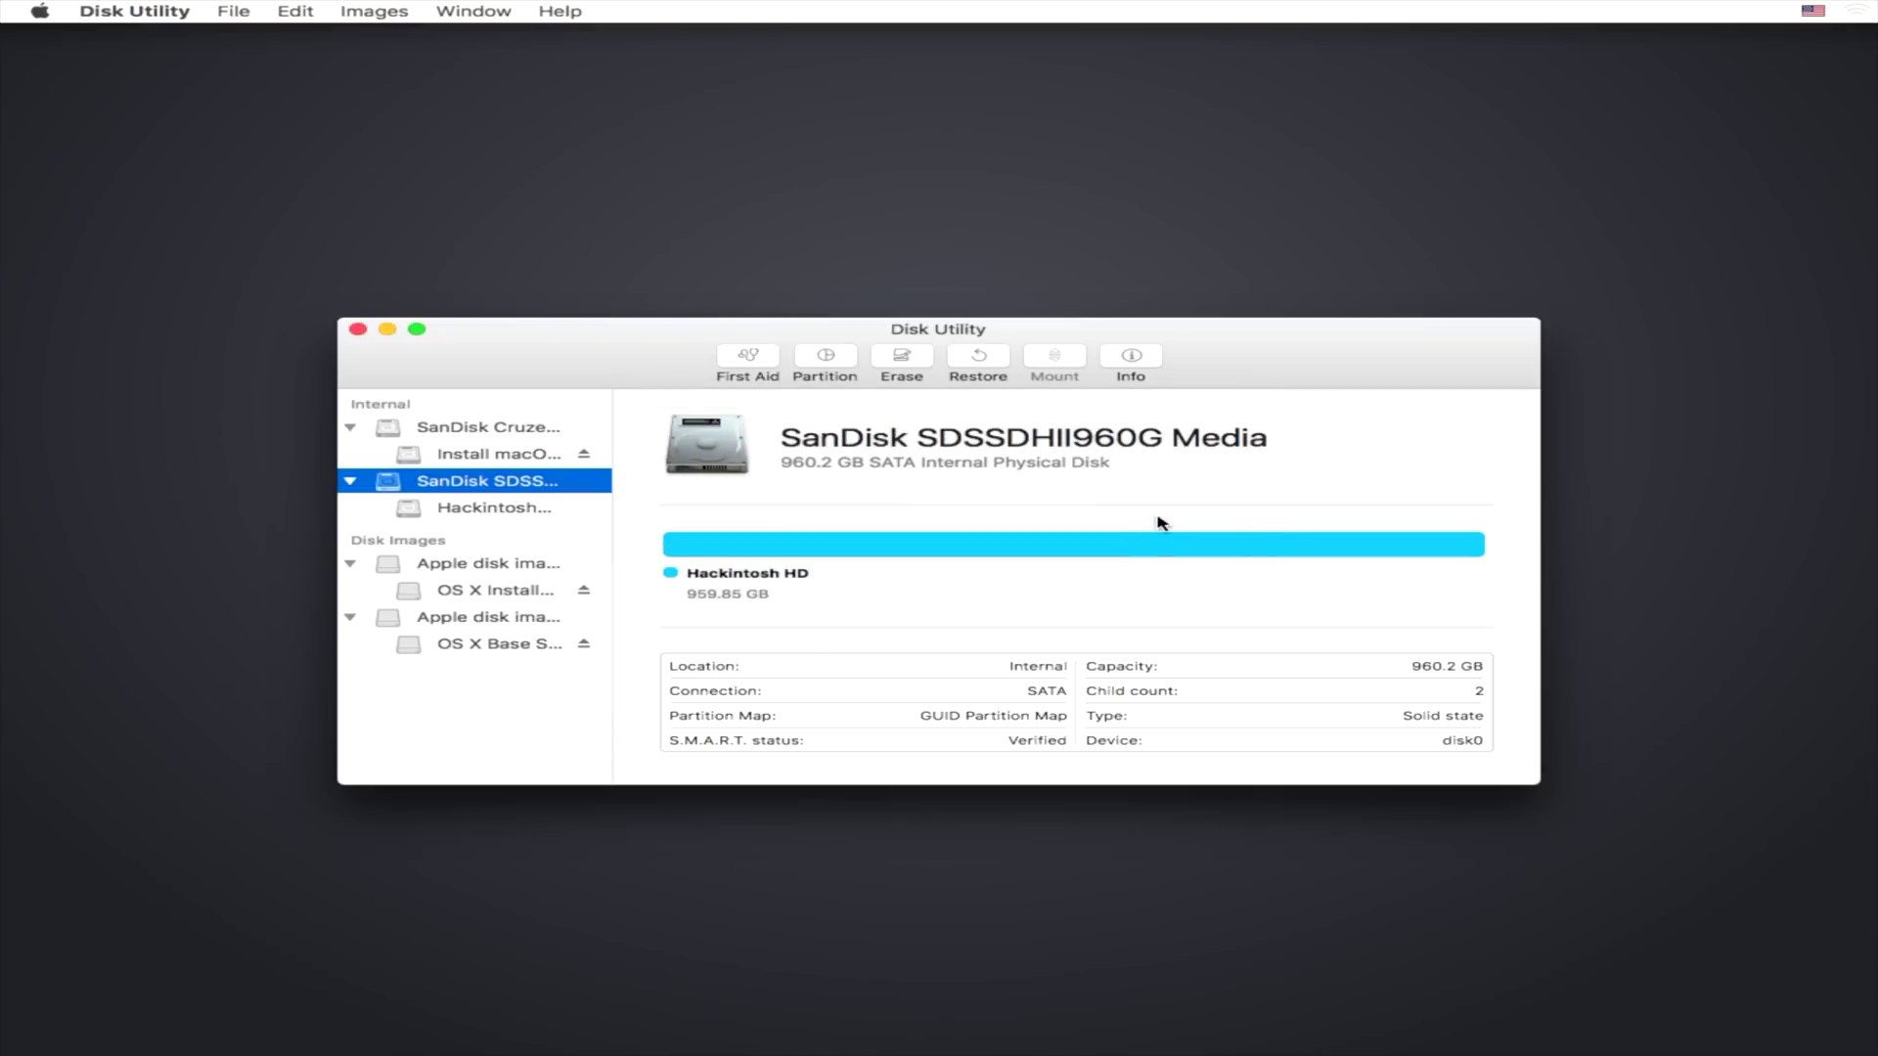
- Run Install macOS, agree to the Sierra licence, and install onto Hackintosh HD
click(358, 330)
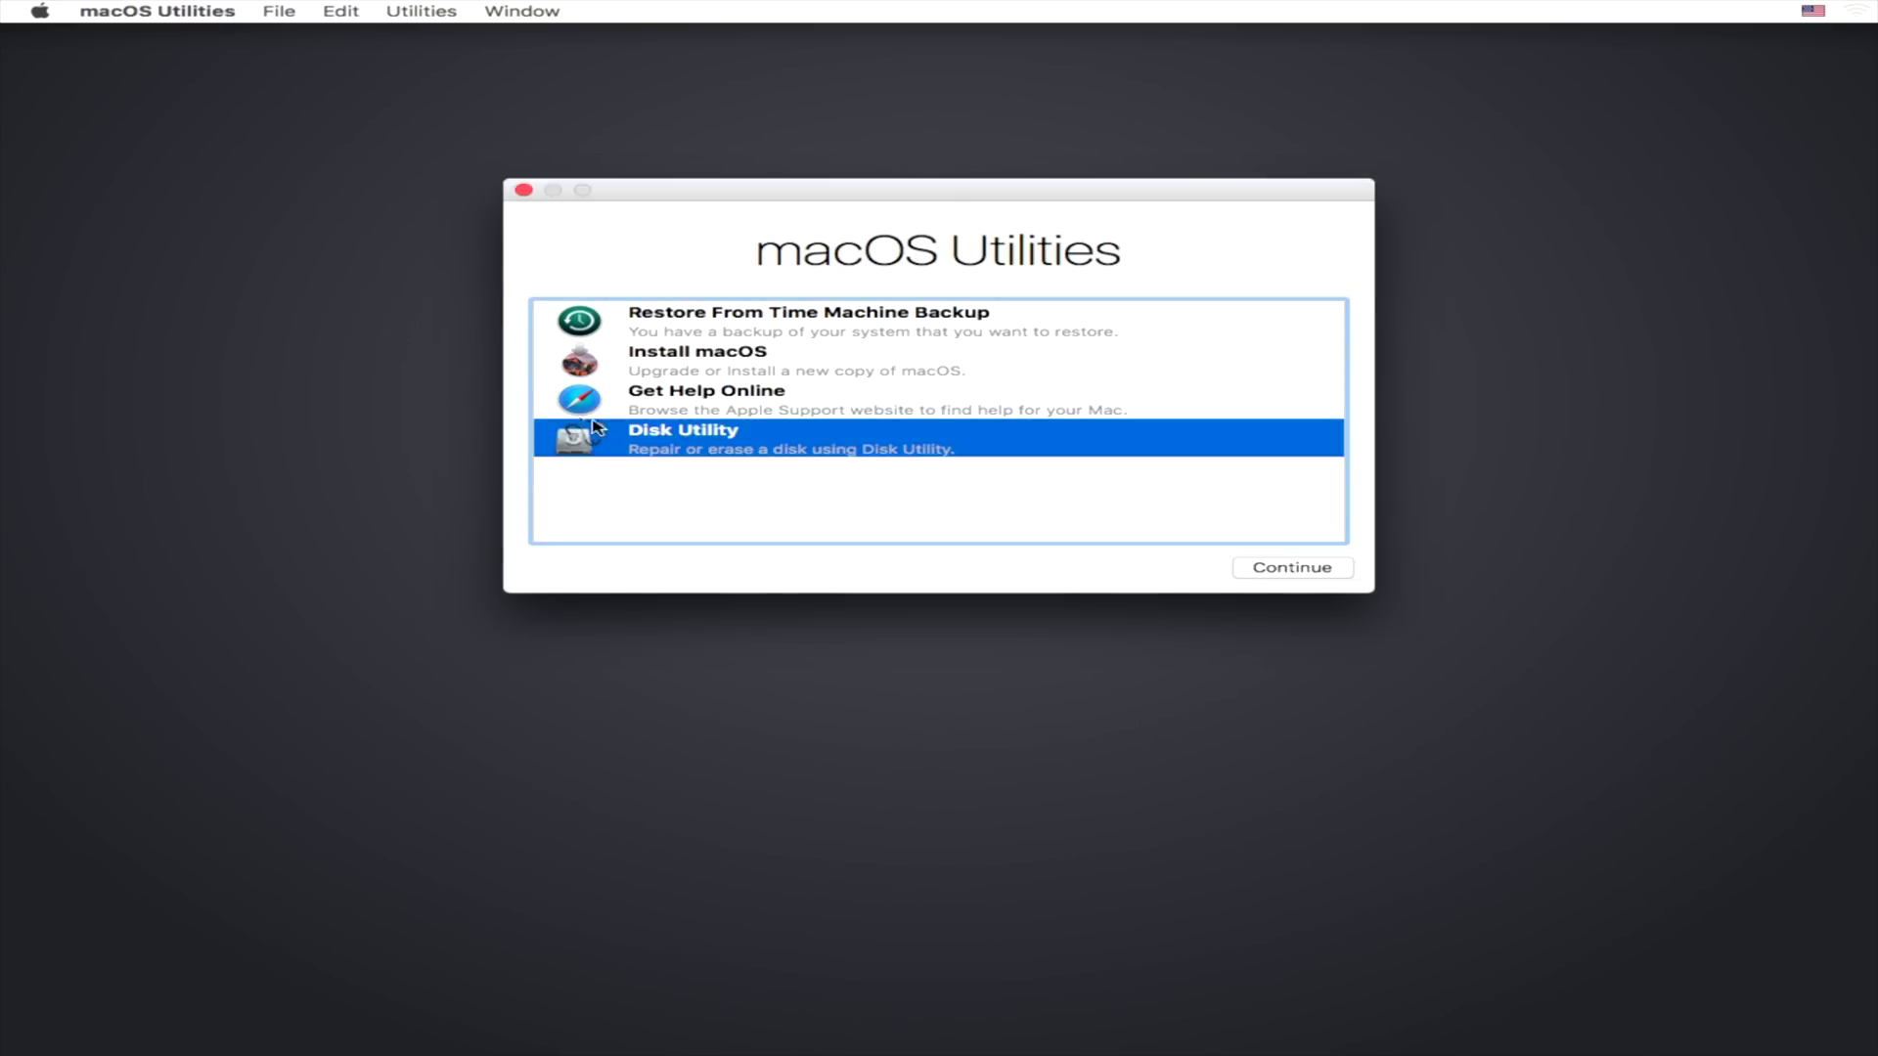
click(714, 373)
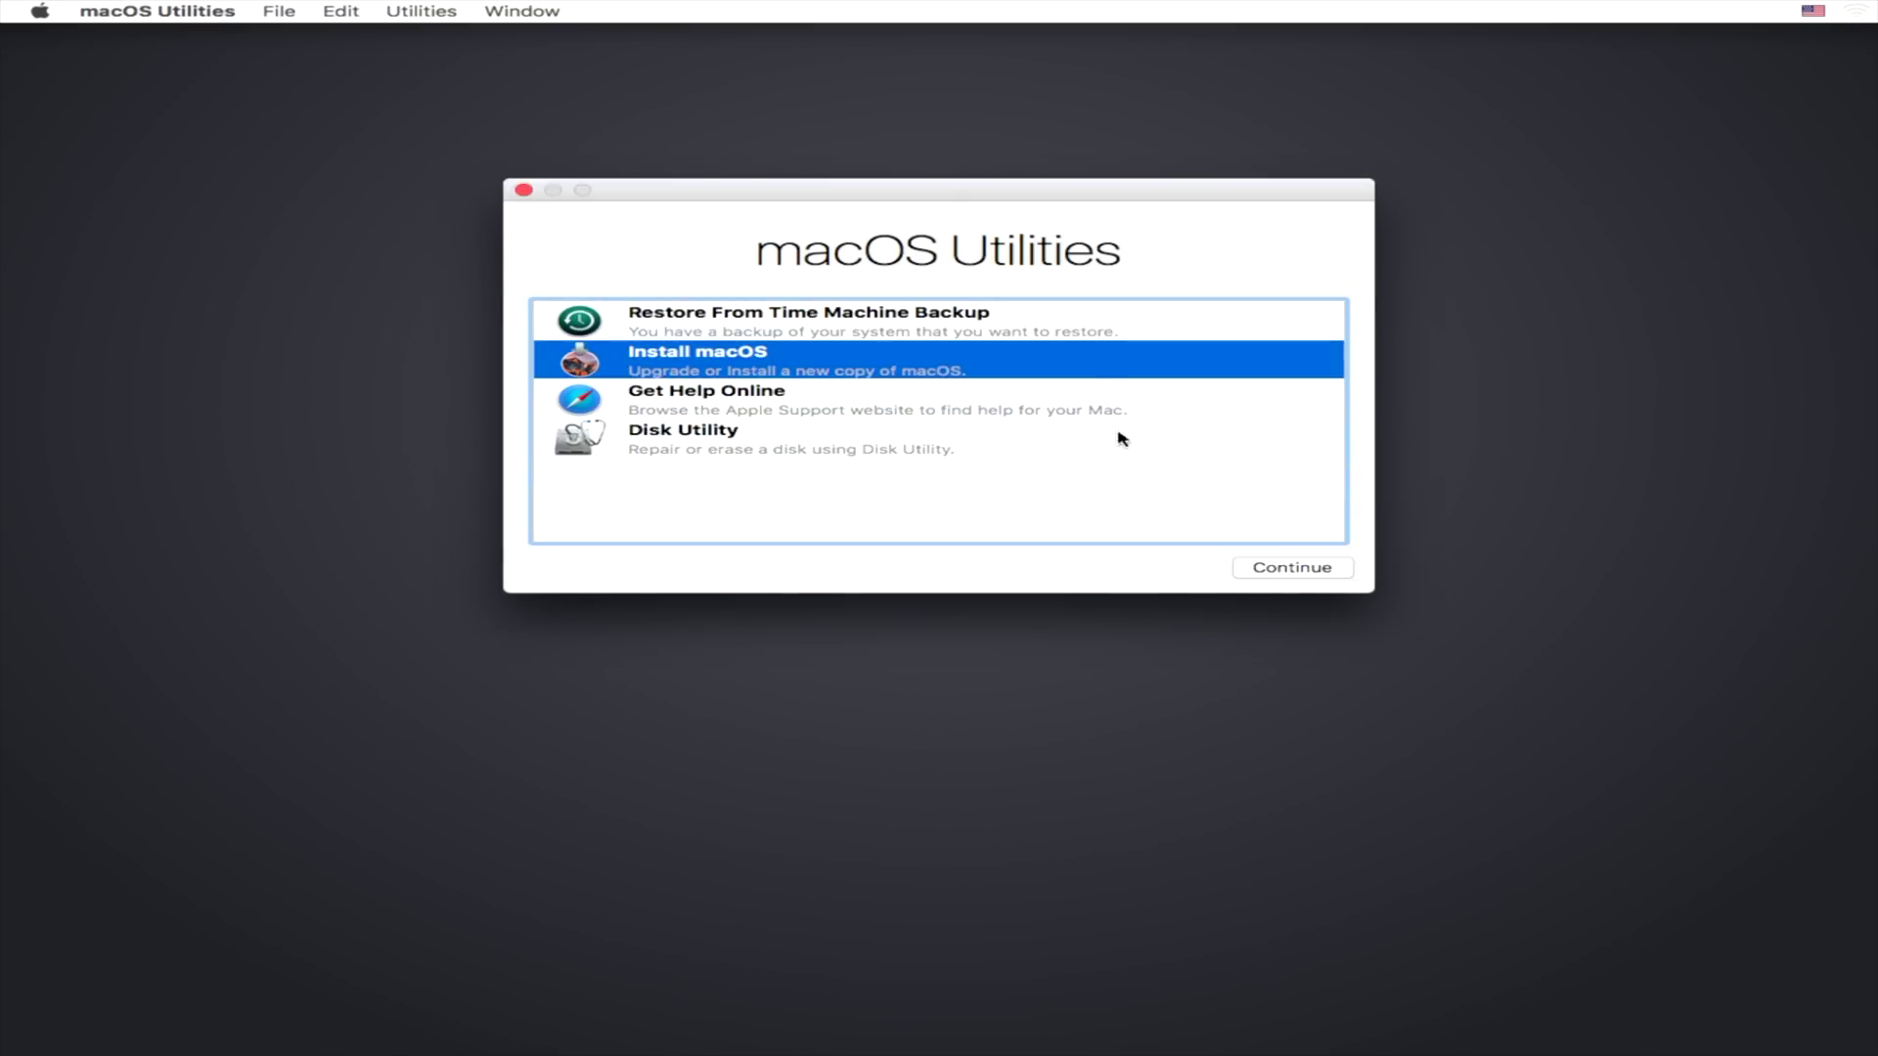
click(1264, 567)
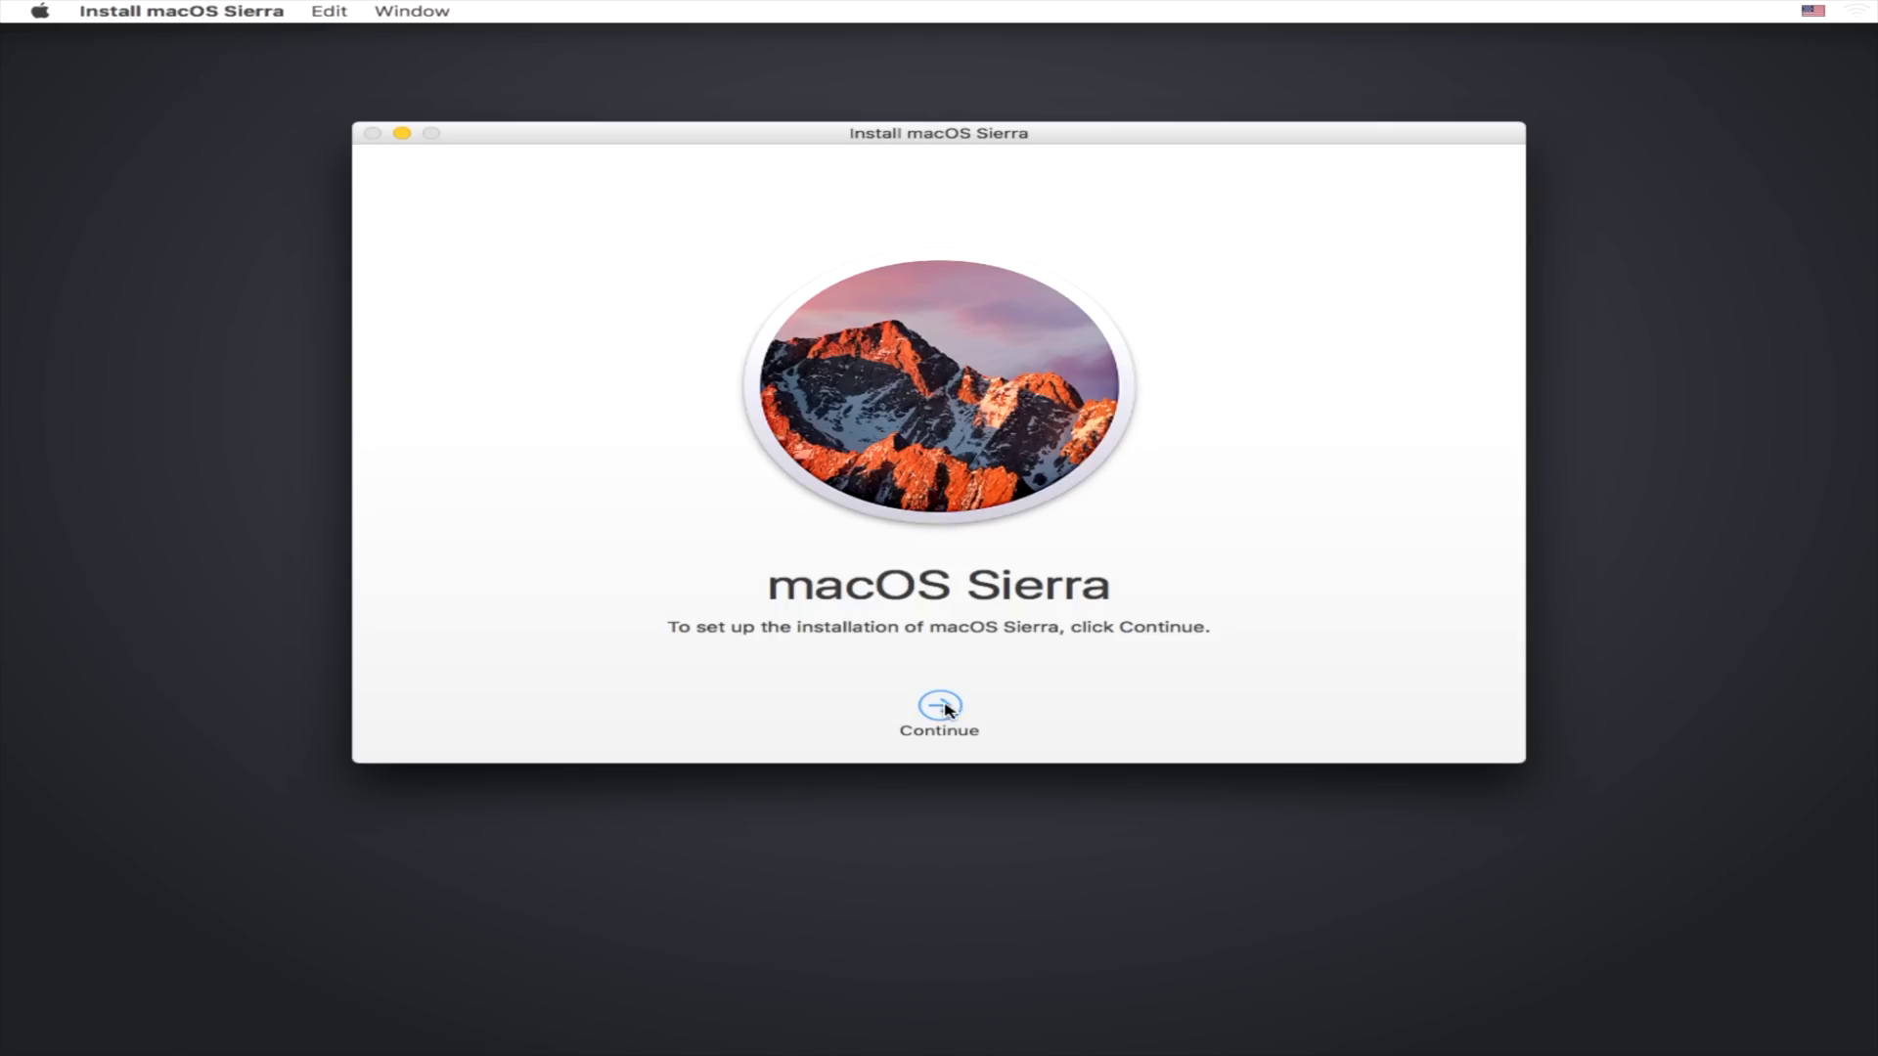
click(940, 708)
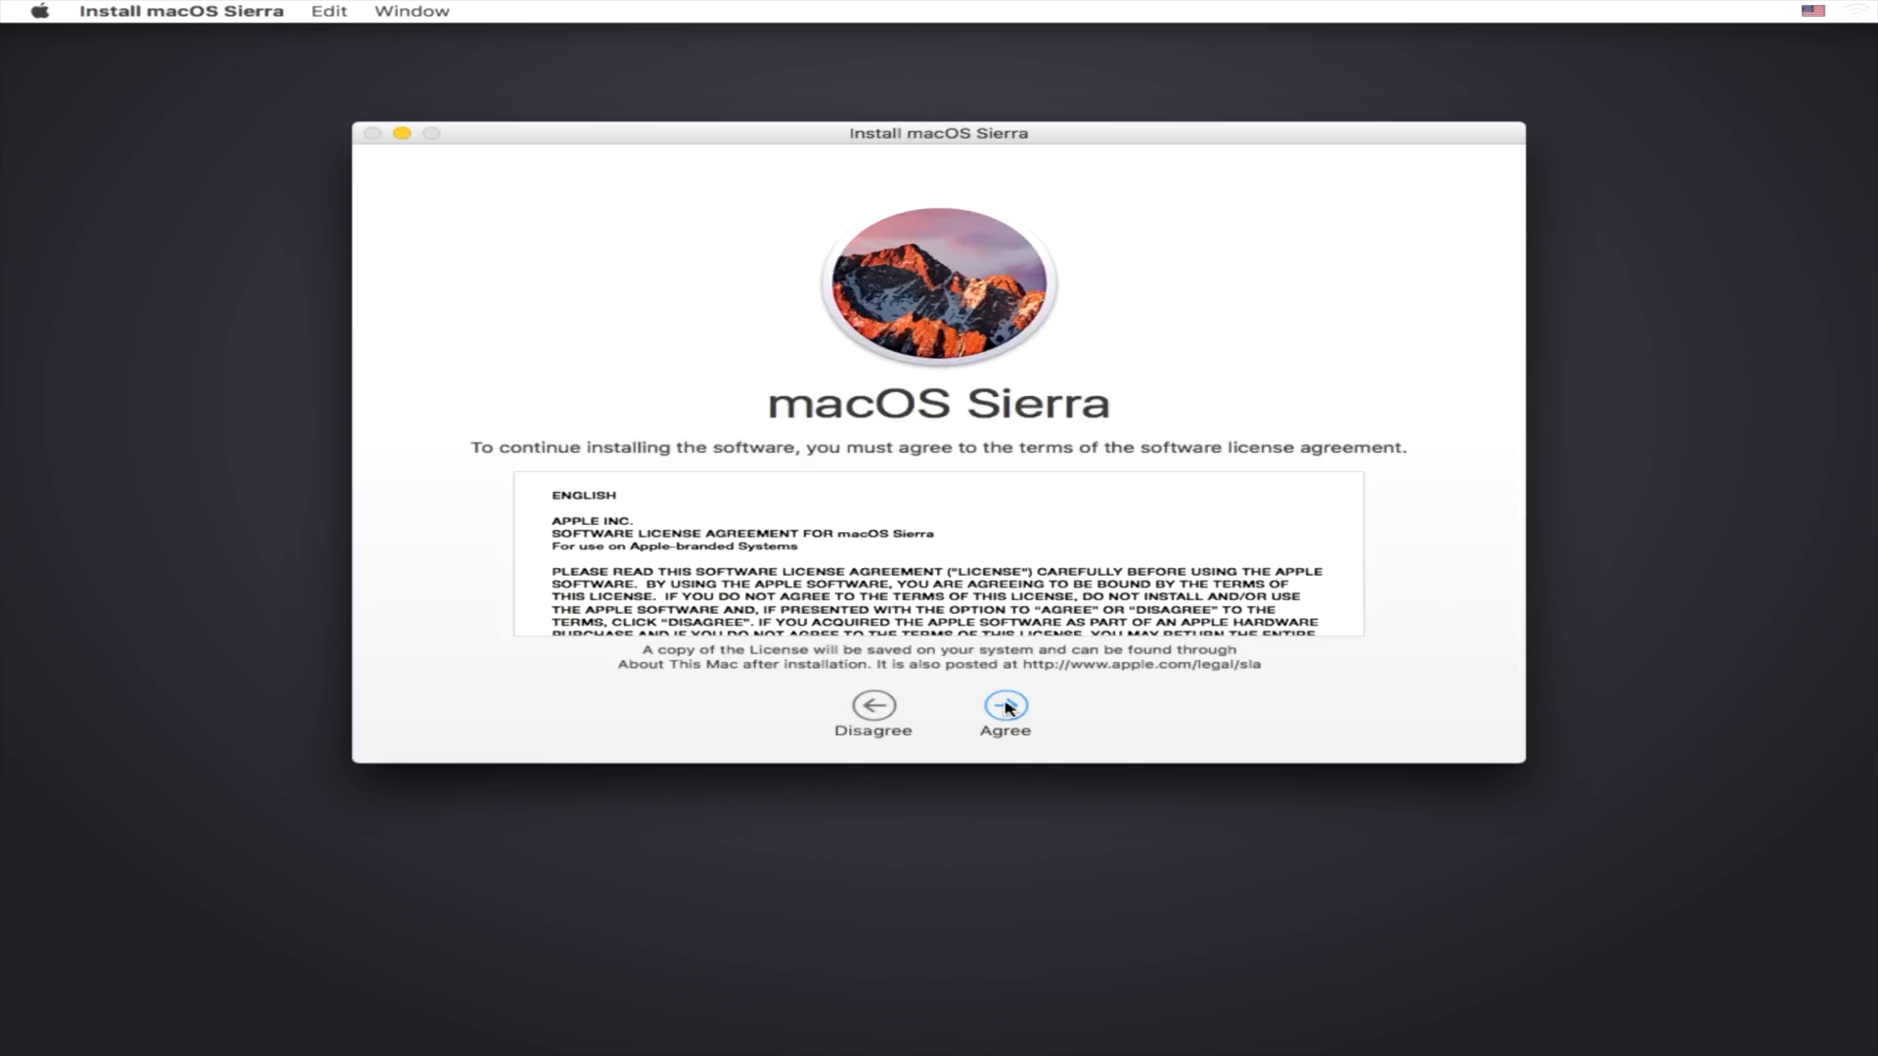
click(1008, 706)
click(1146, 251)
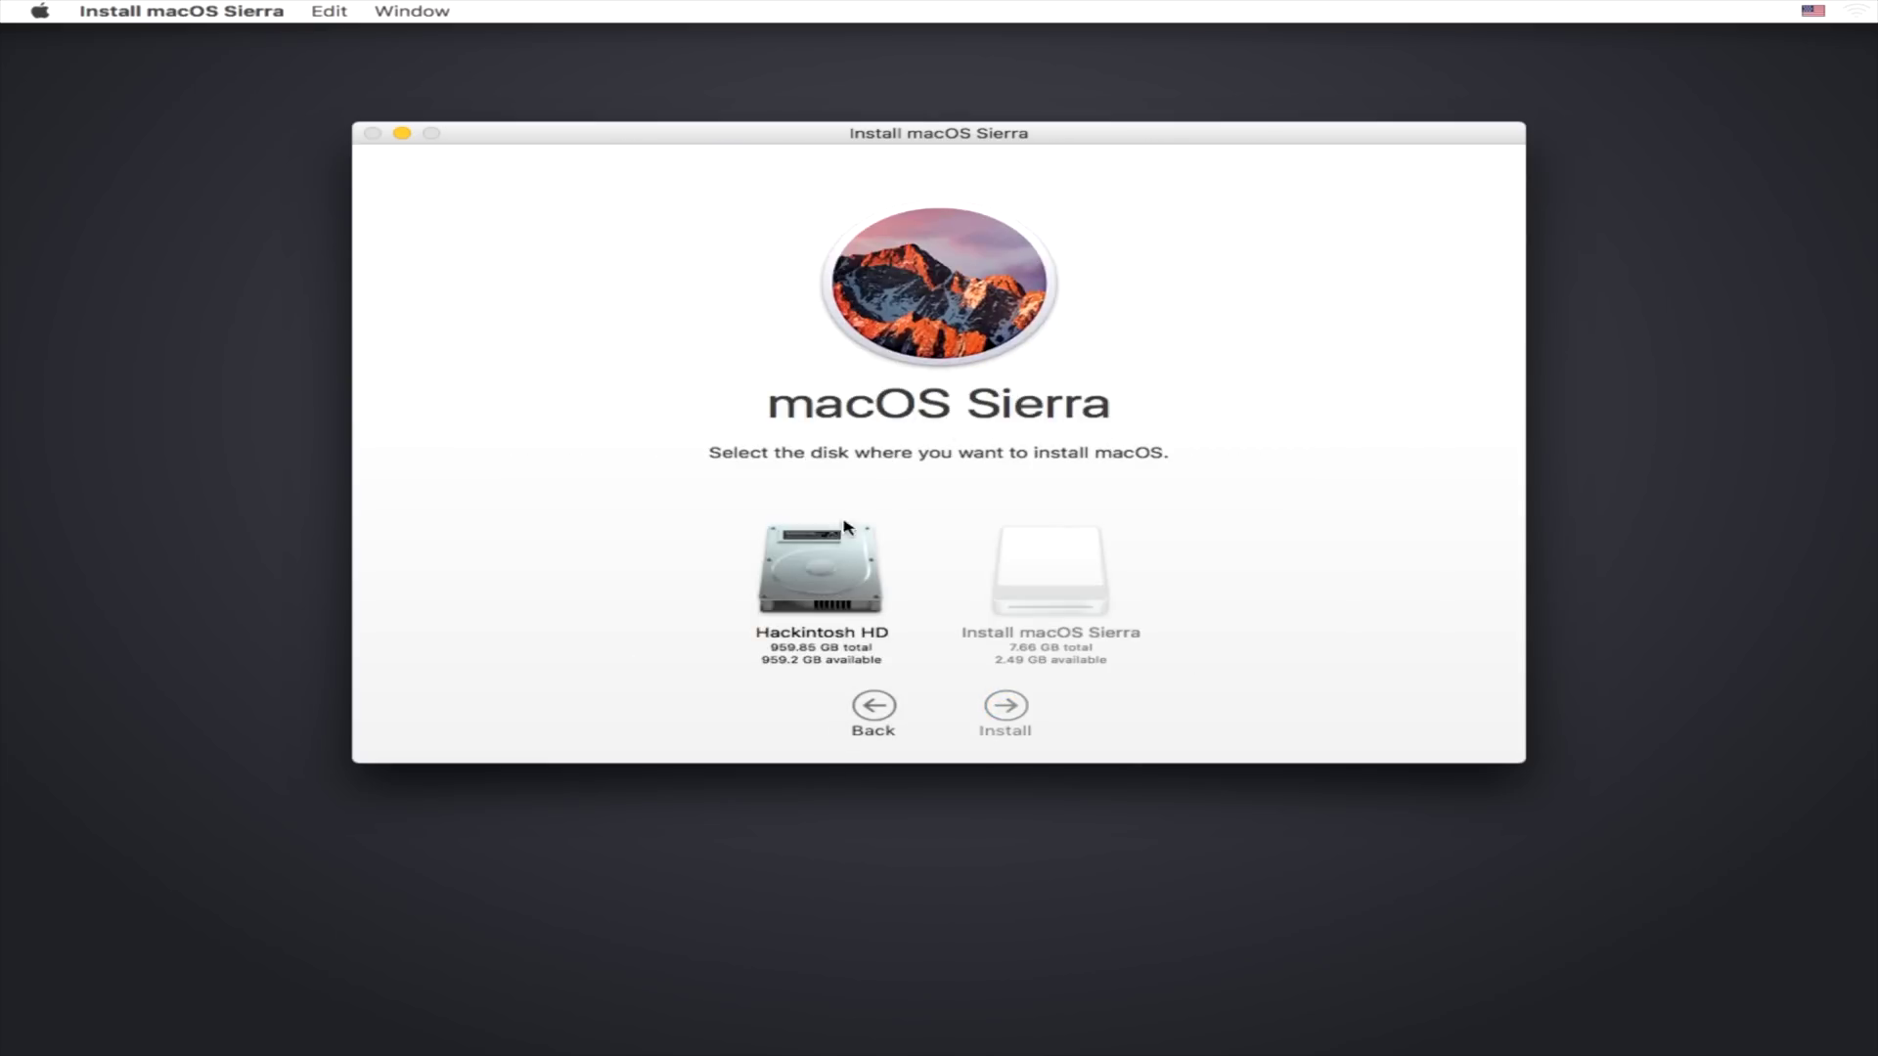
click(833, 565)
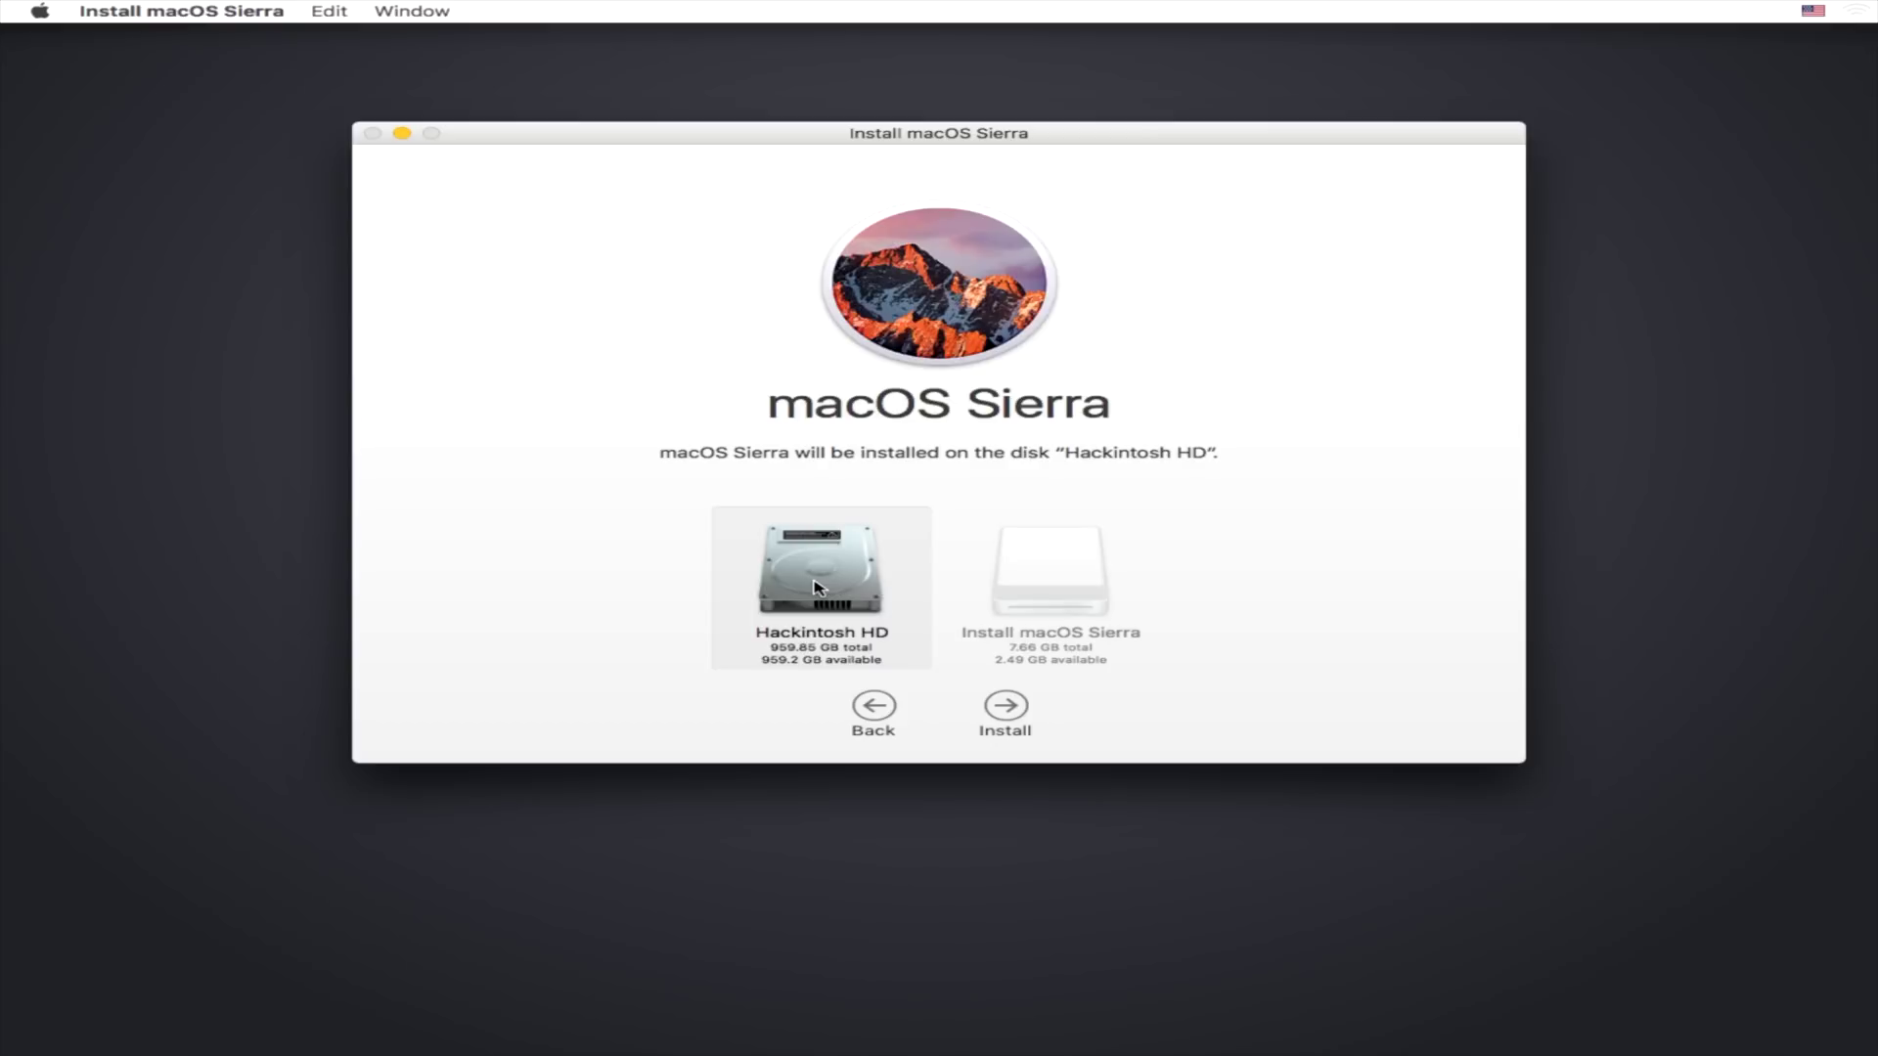
click(1007, 706)
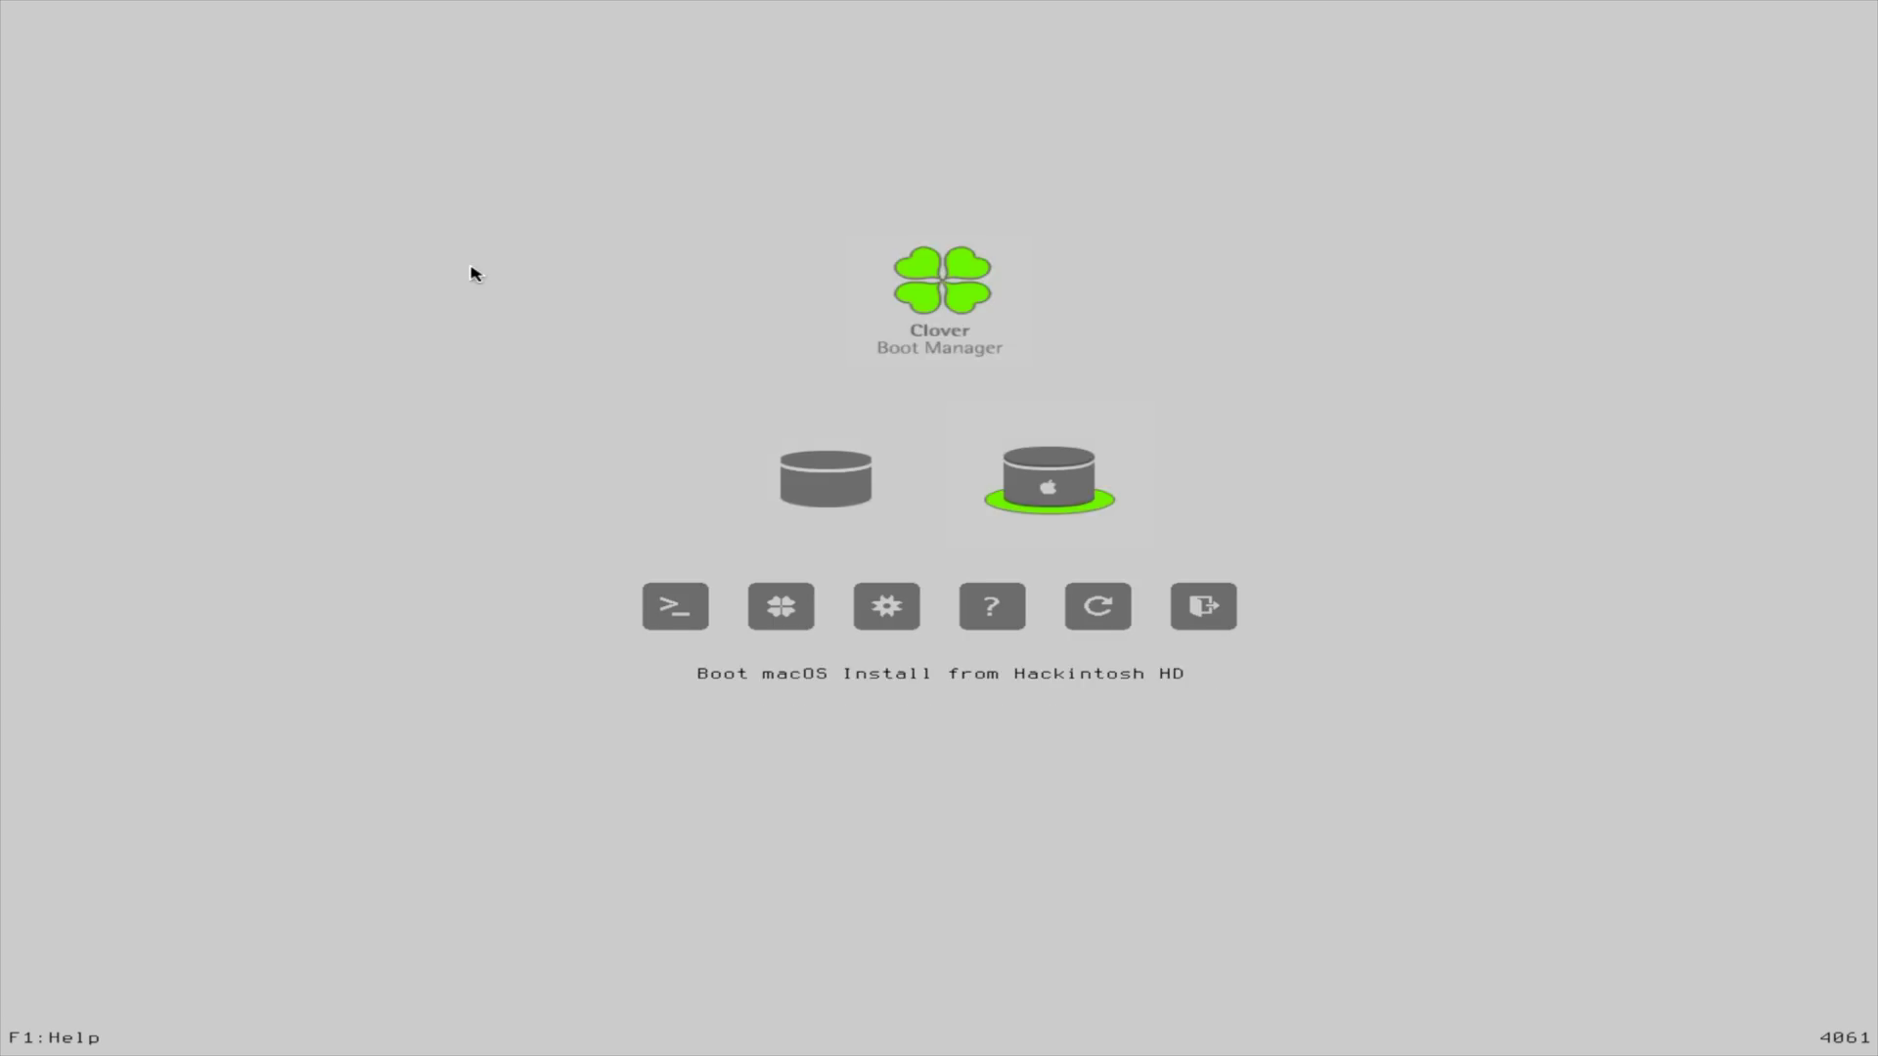
- Boot the Hackintosh HD installer entry with Verbose (-v), then restart when installation finishes
key(space)
key(Down)
key(Down)
key(Down)
key(Down)
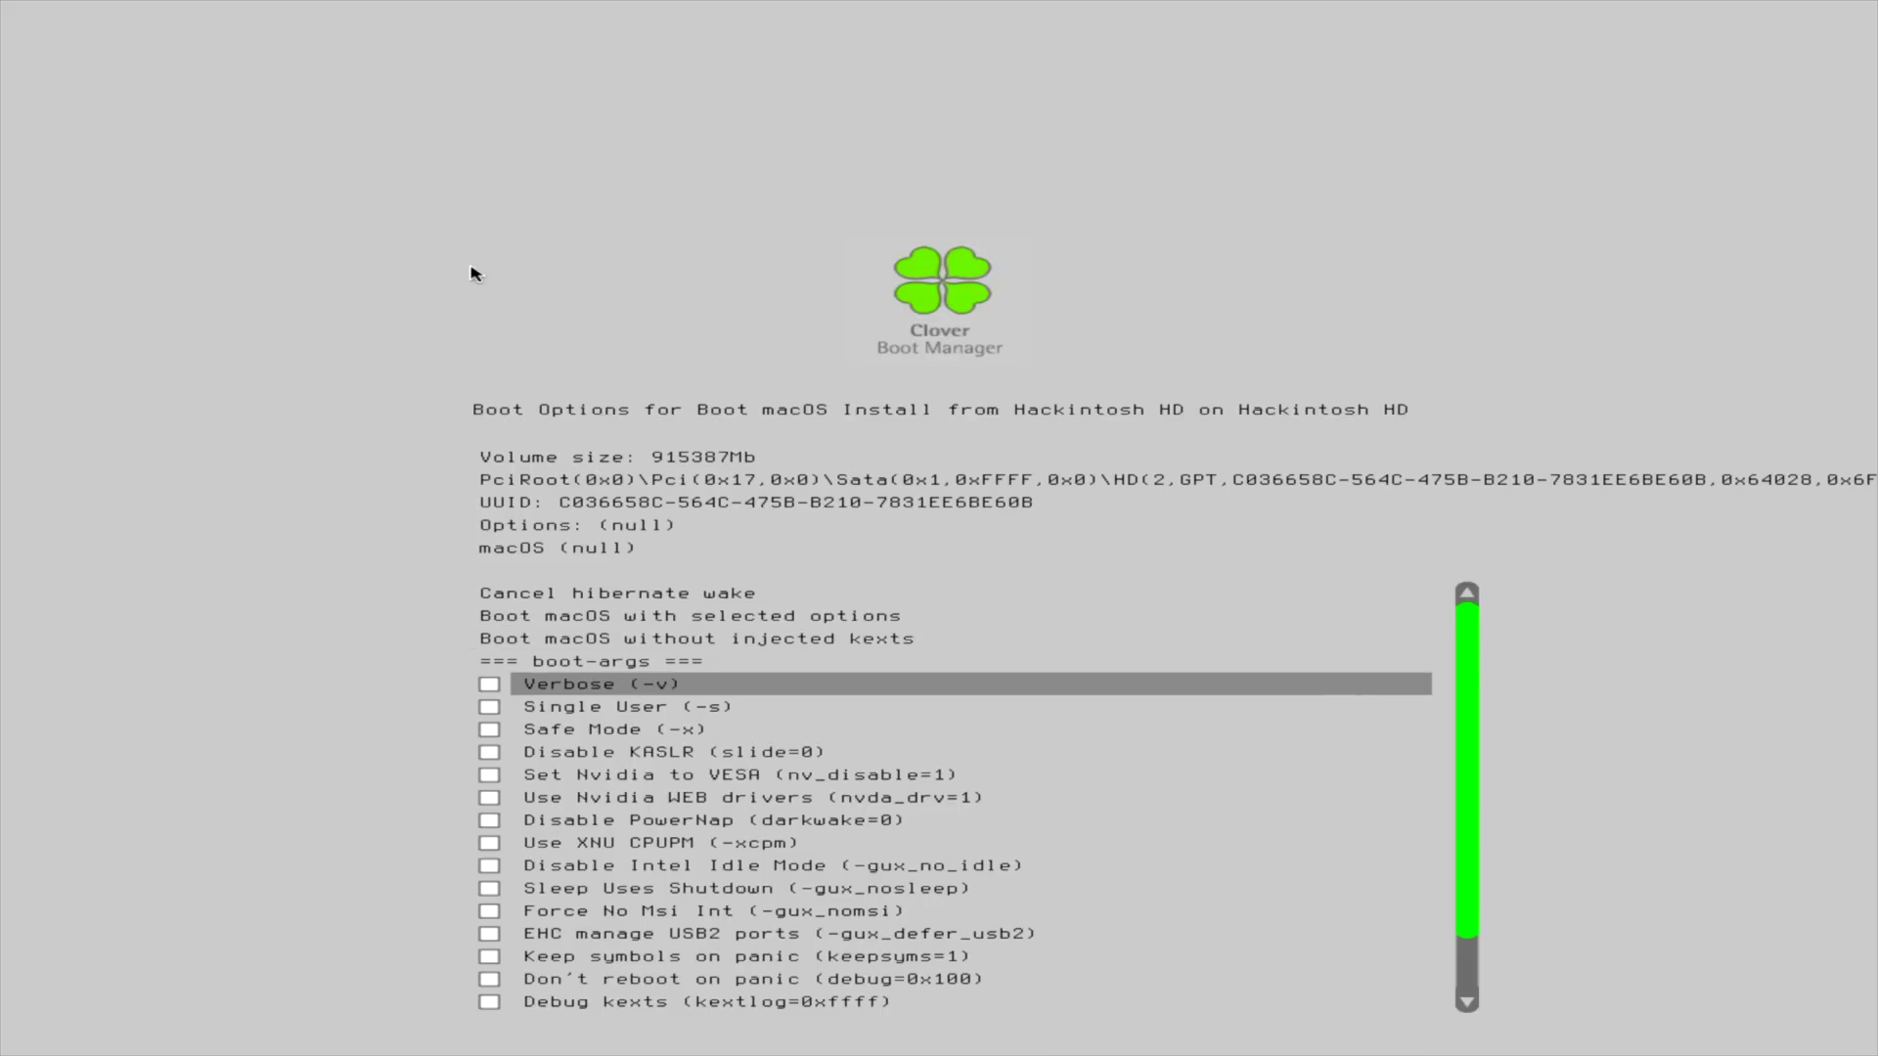
key(Up)
key(Up)
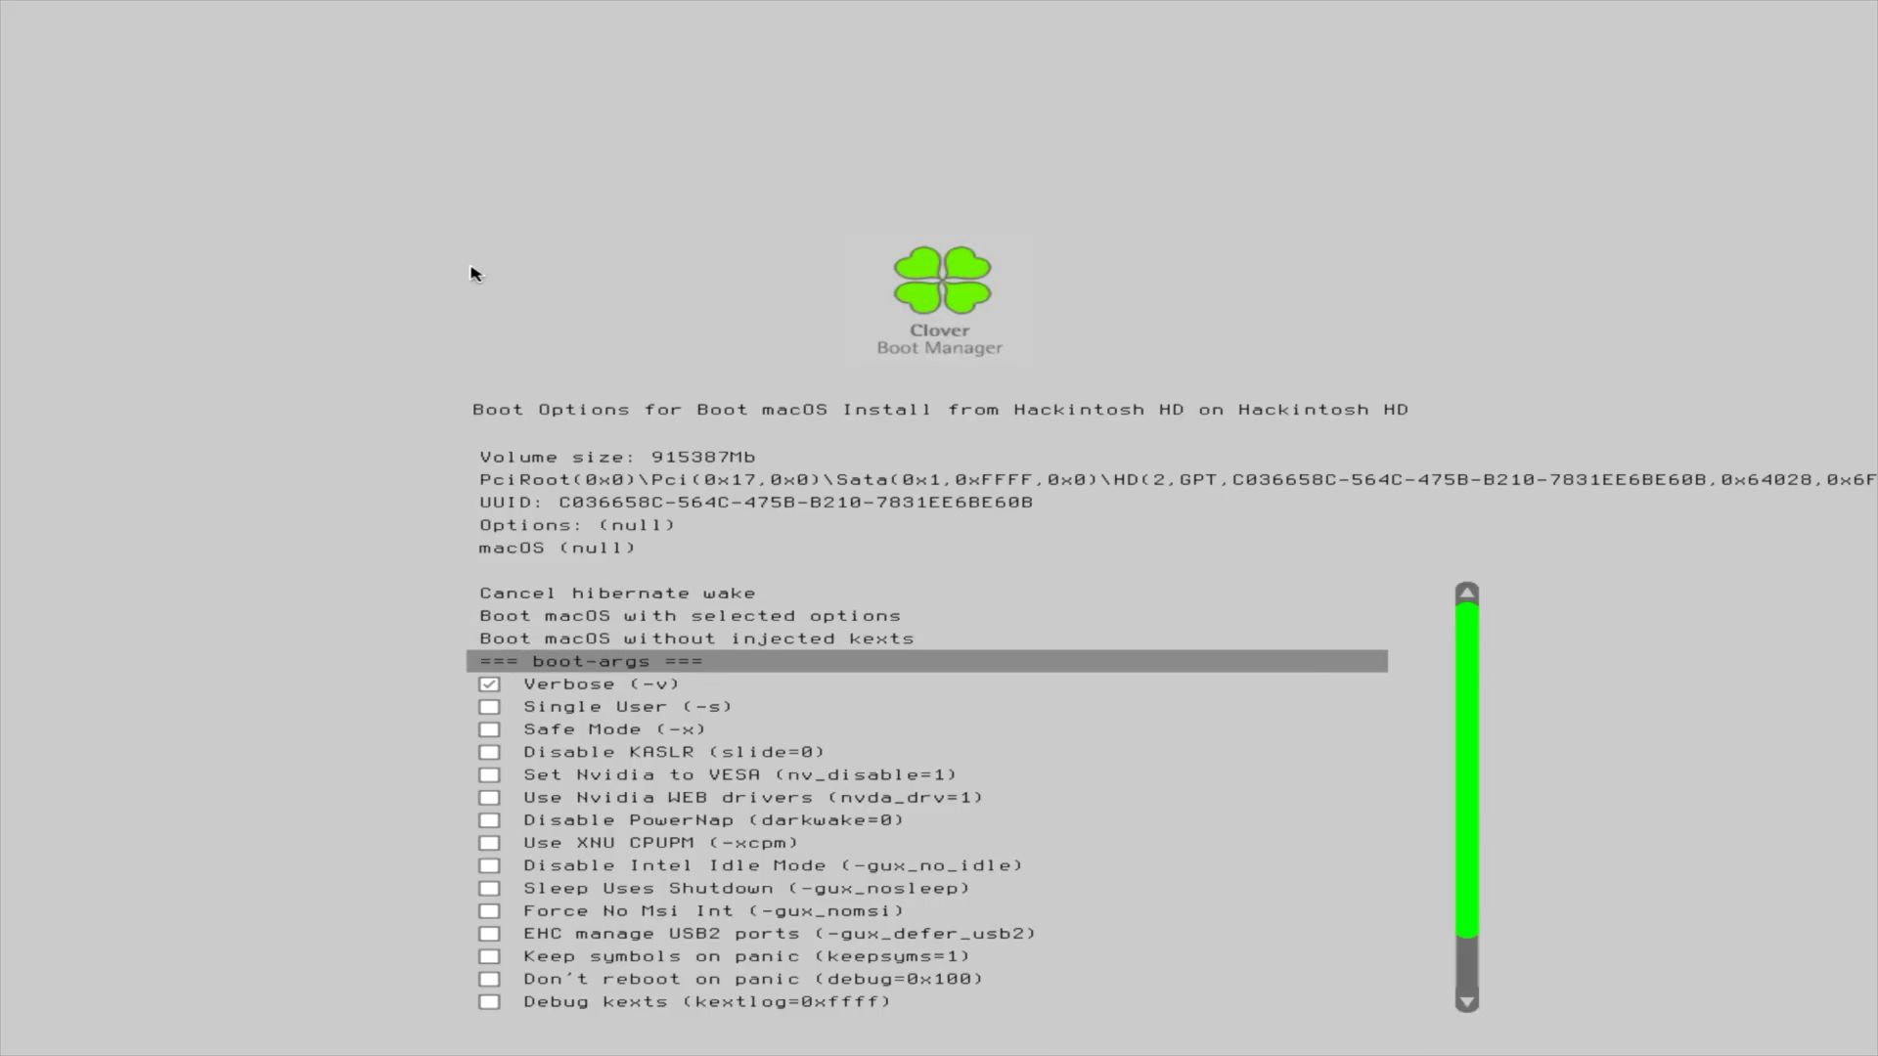
key(Up)
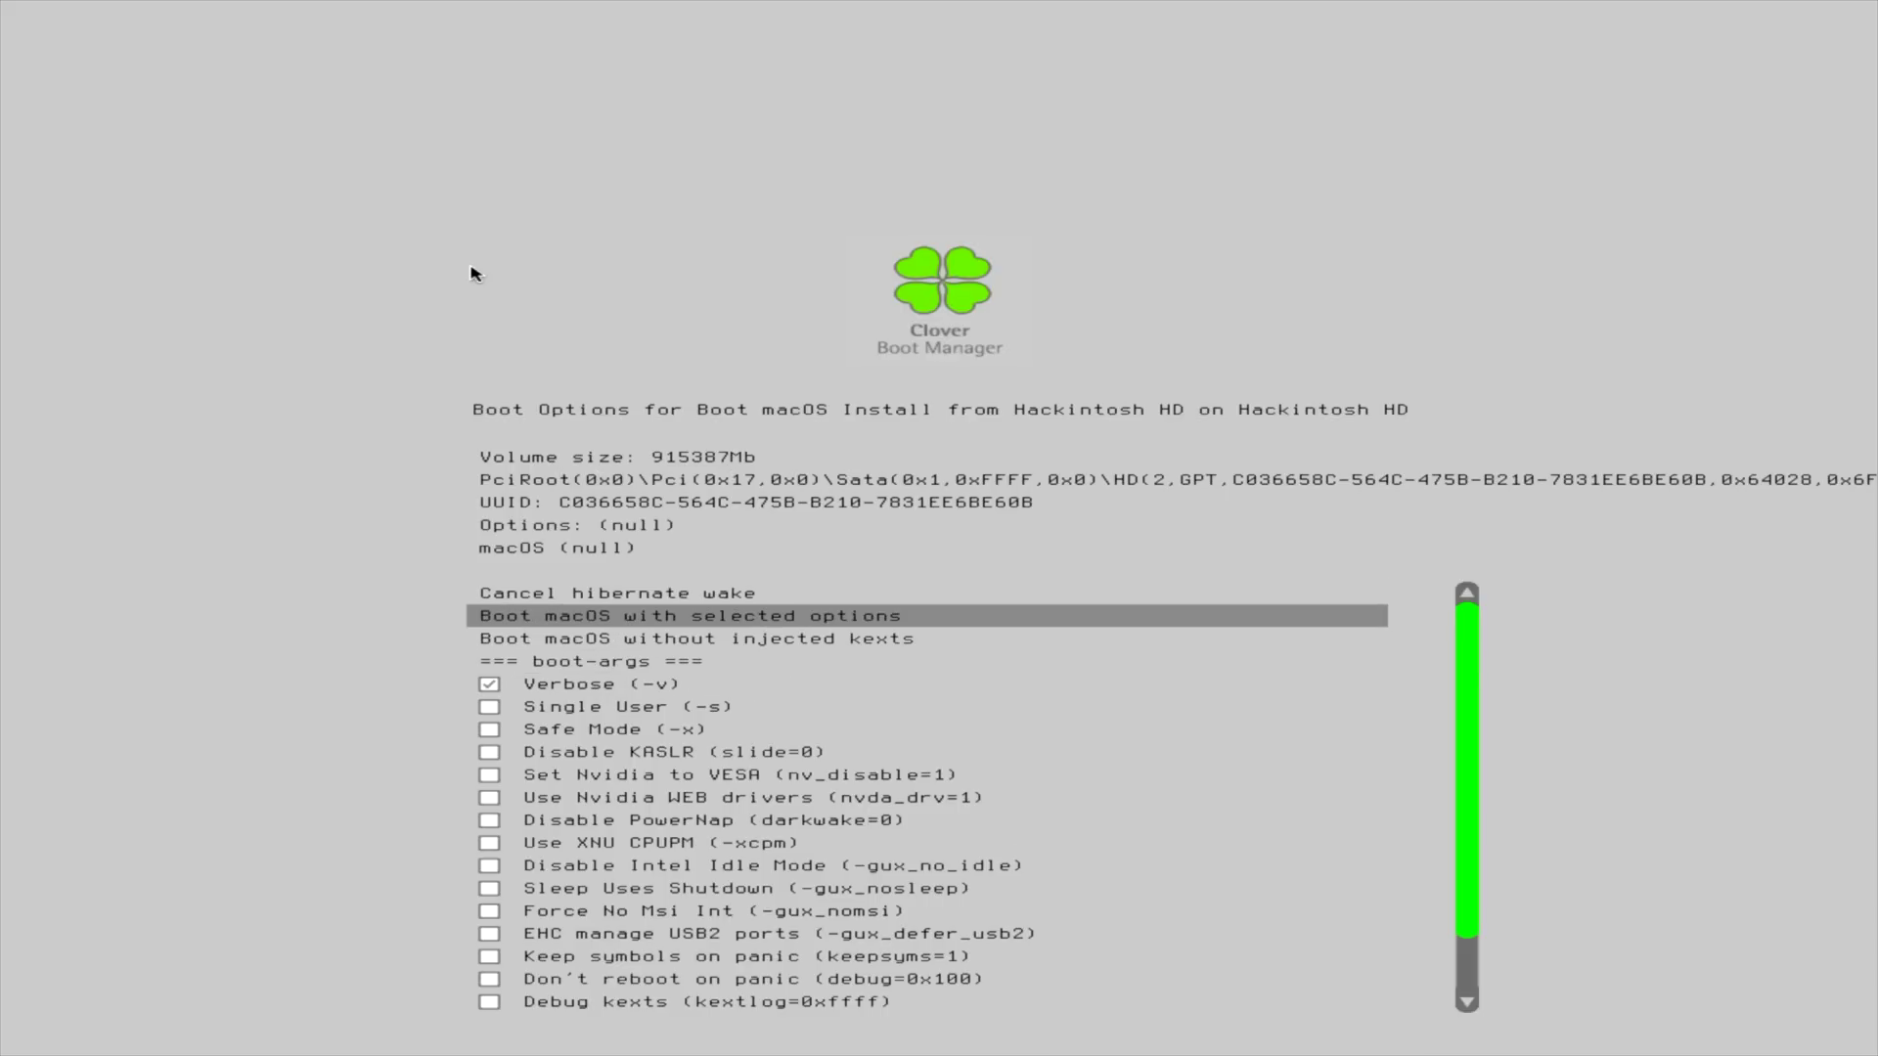
key(Return)
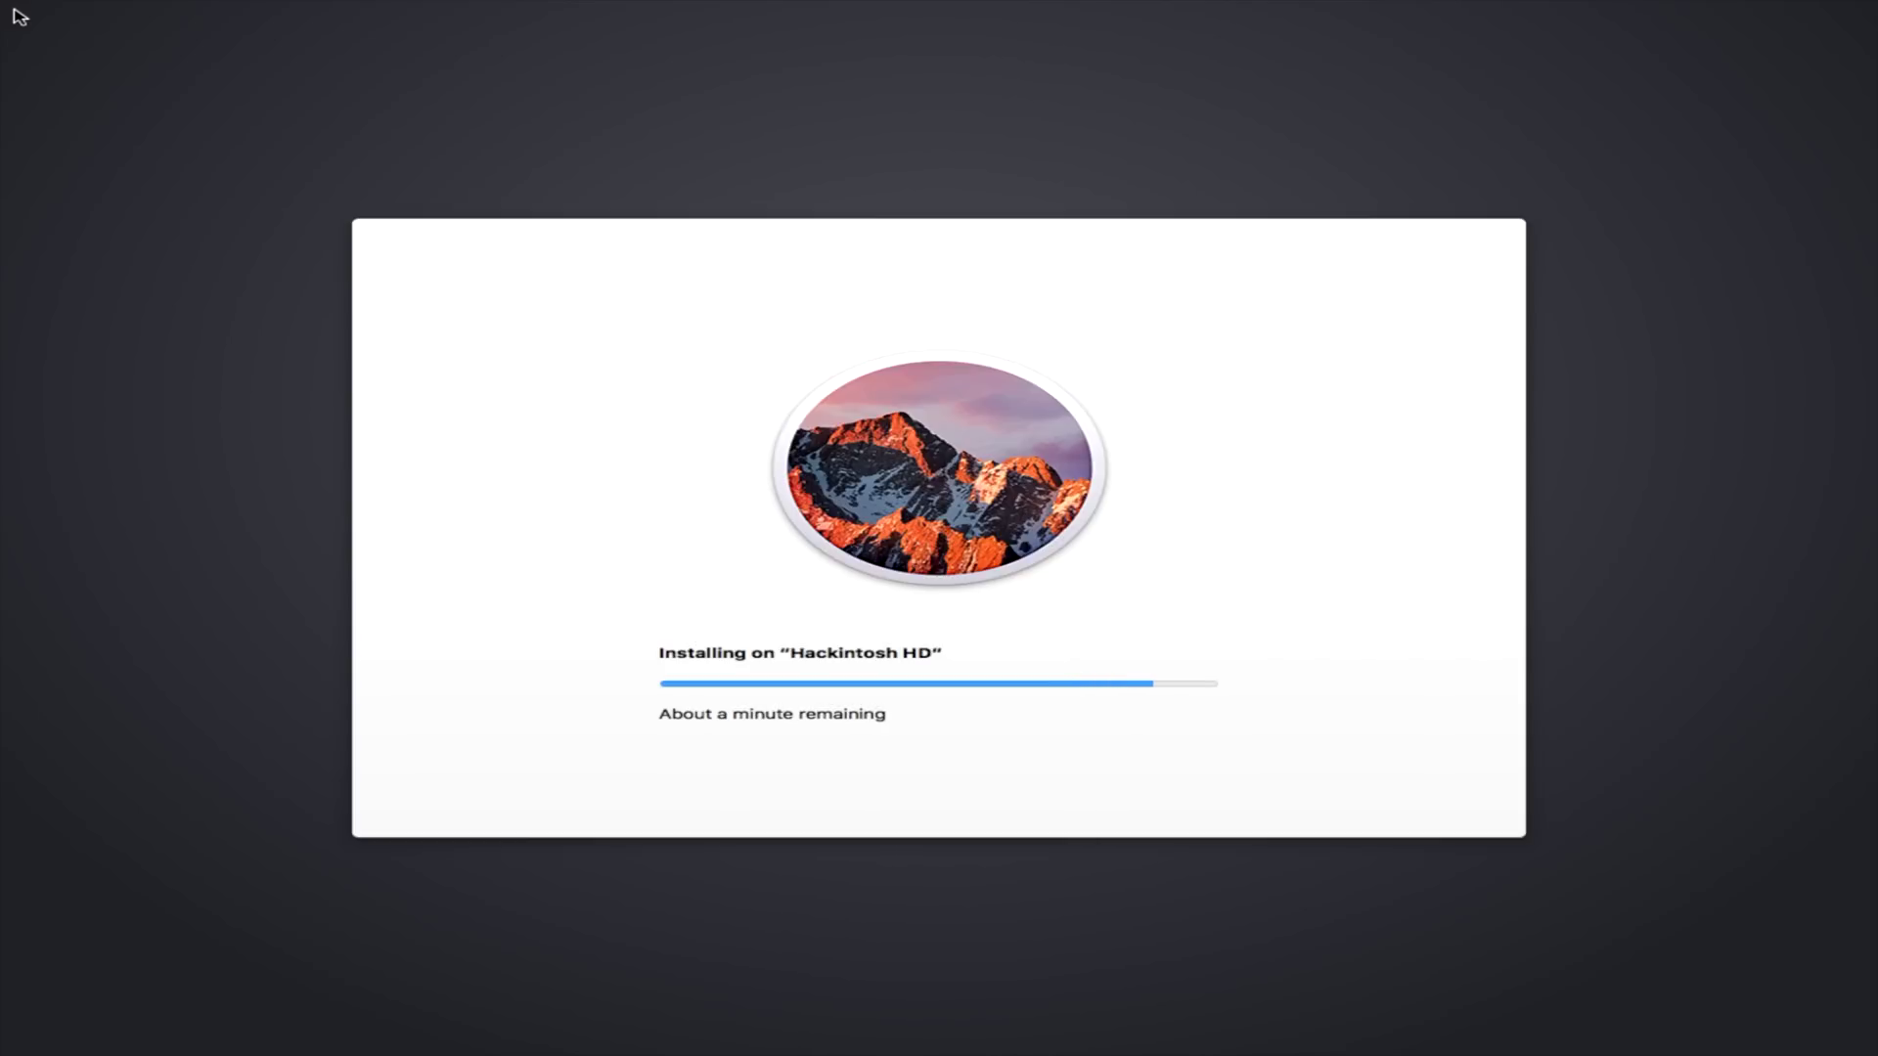
click(932, 783)
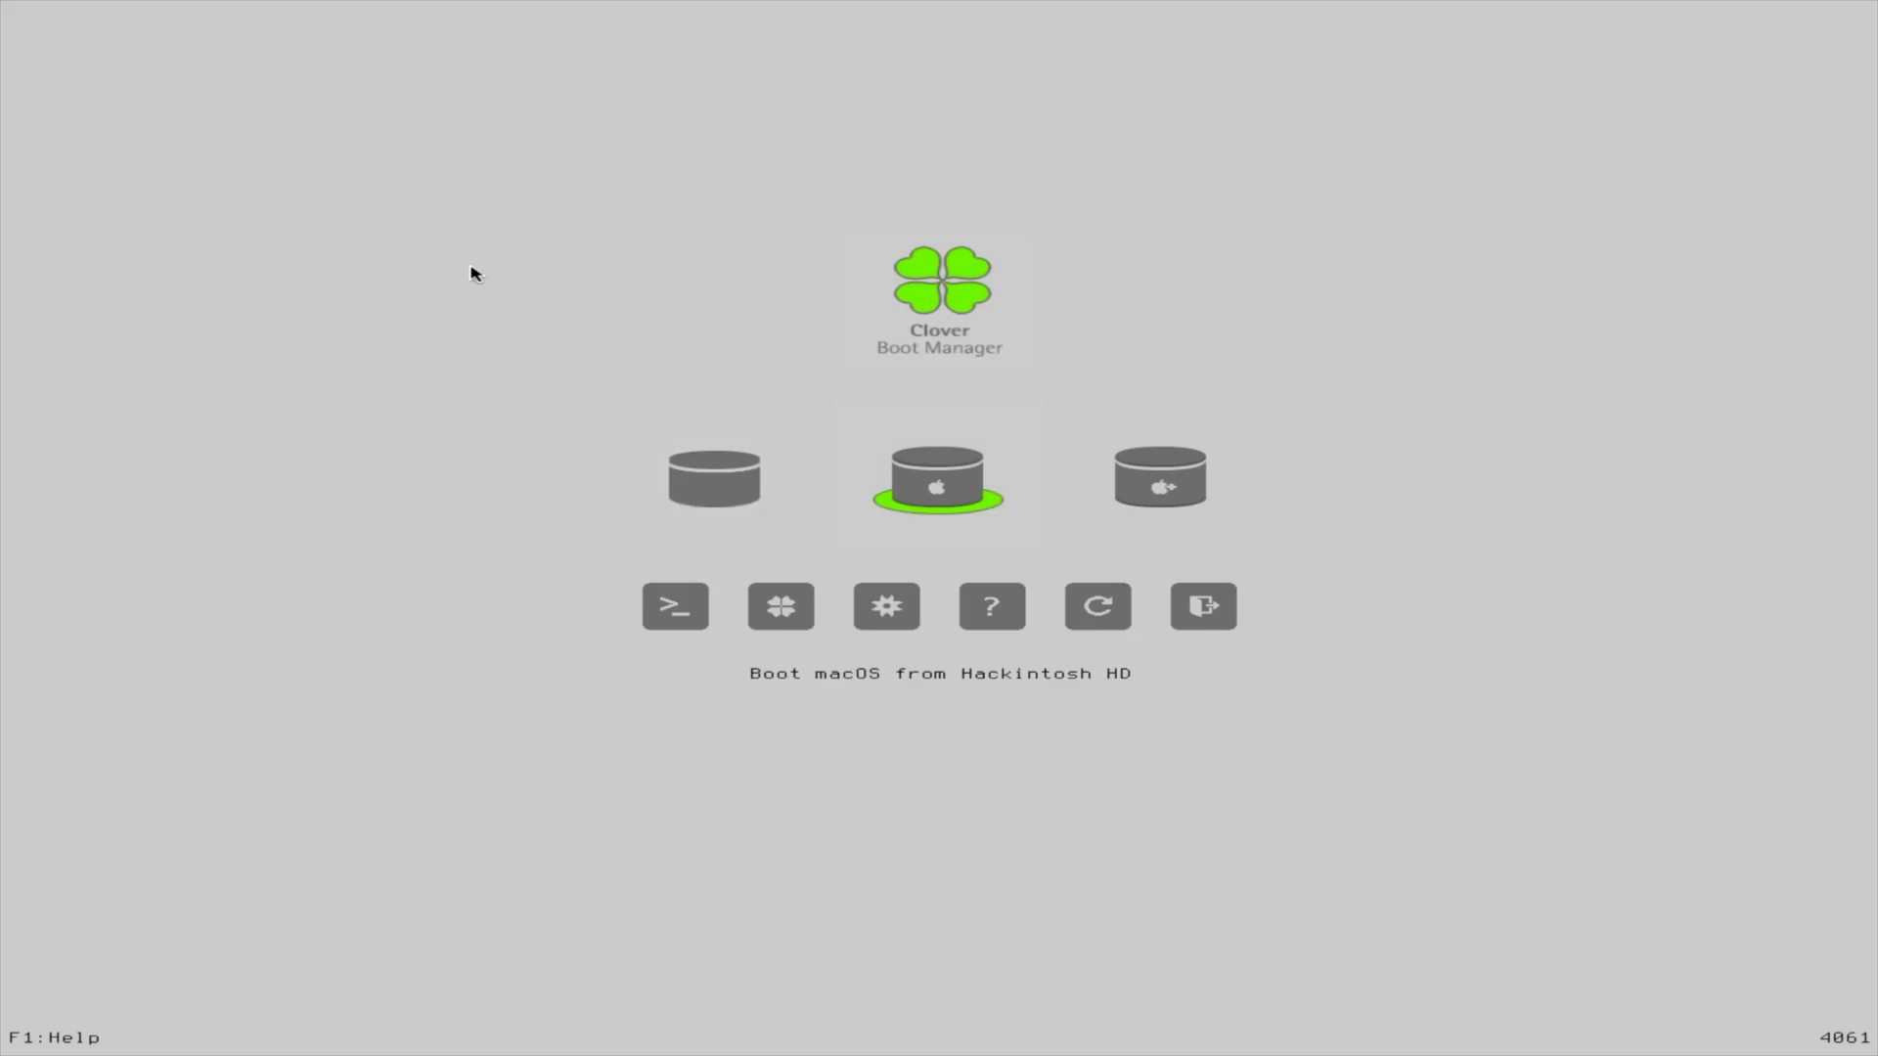
- Boot the Hackintosh HD entry with Verbose (-v) using Boot macOS with selected options
key(Right)
key(Left)
key(Right)
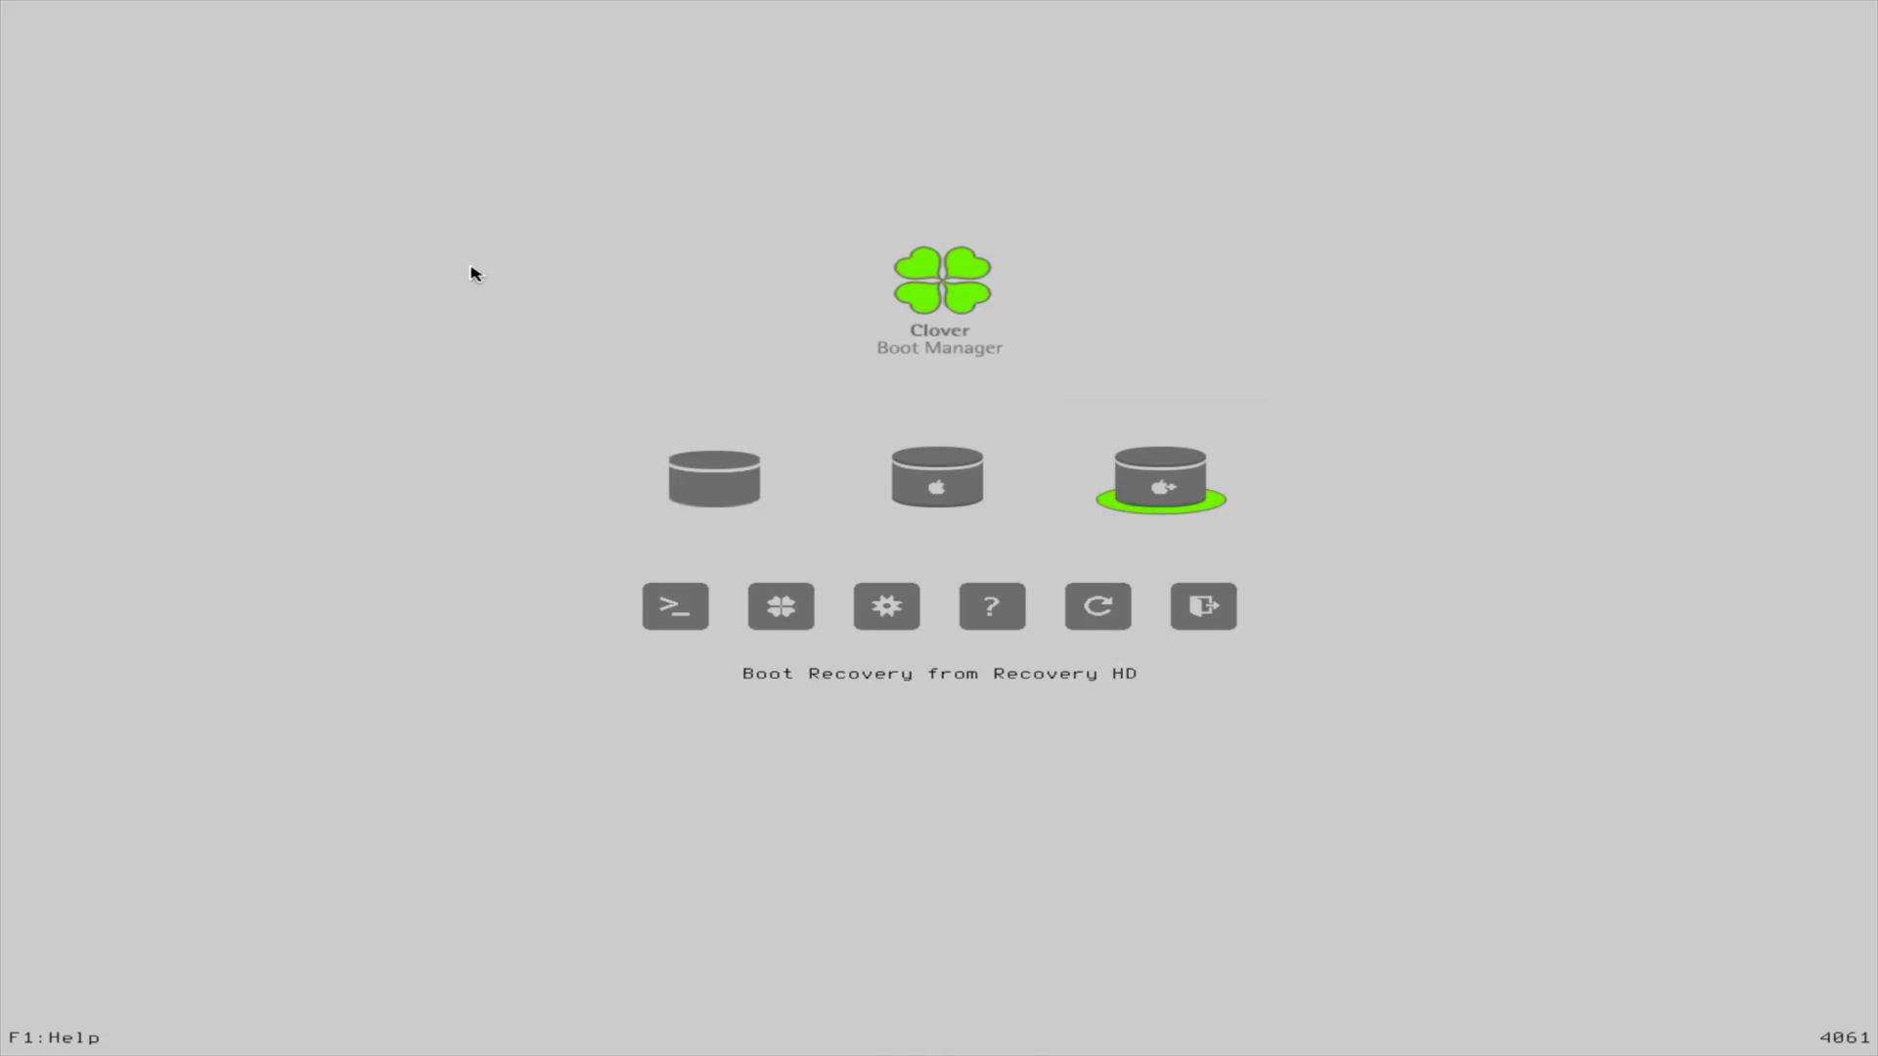
key(Left)
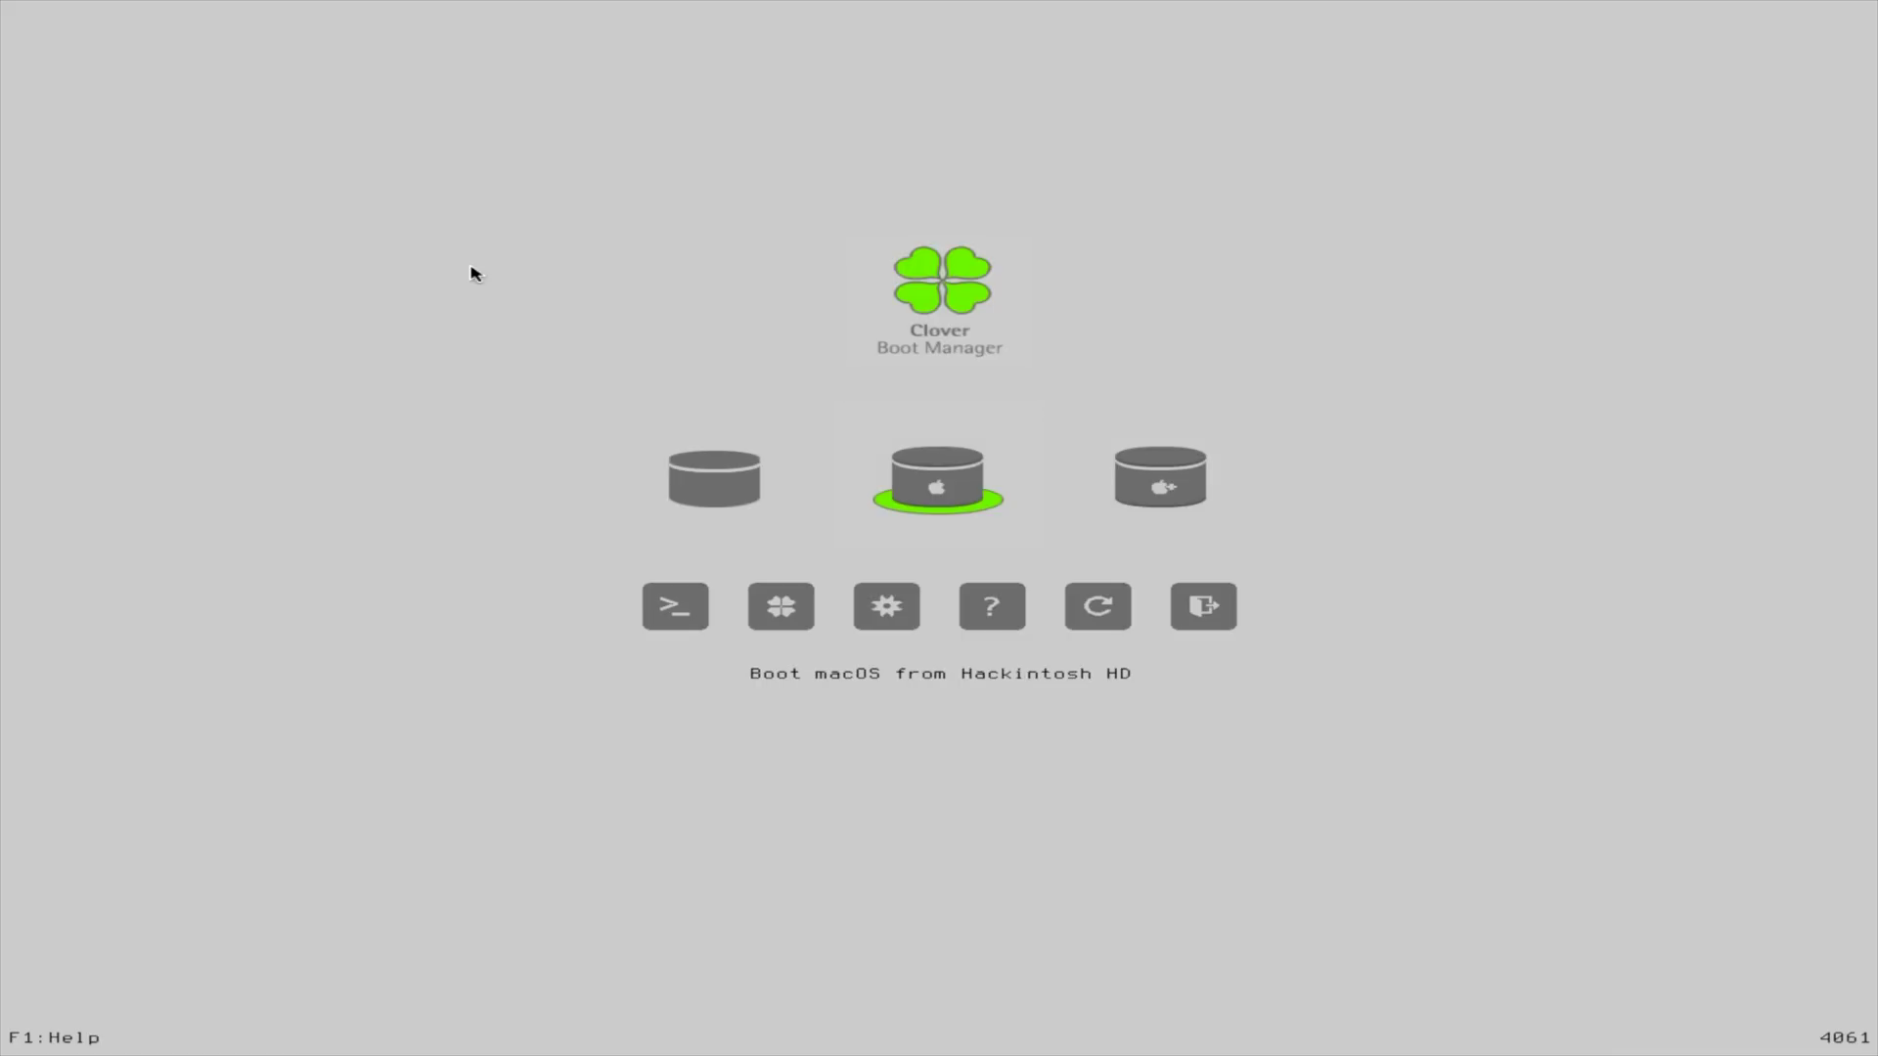
key(space)
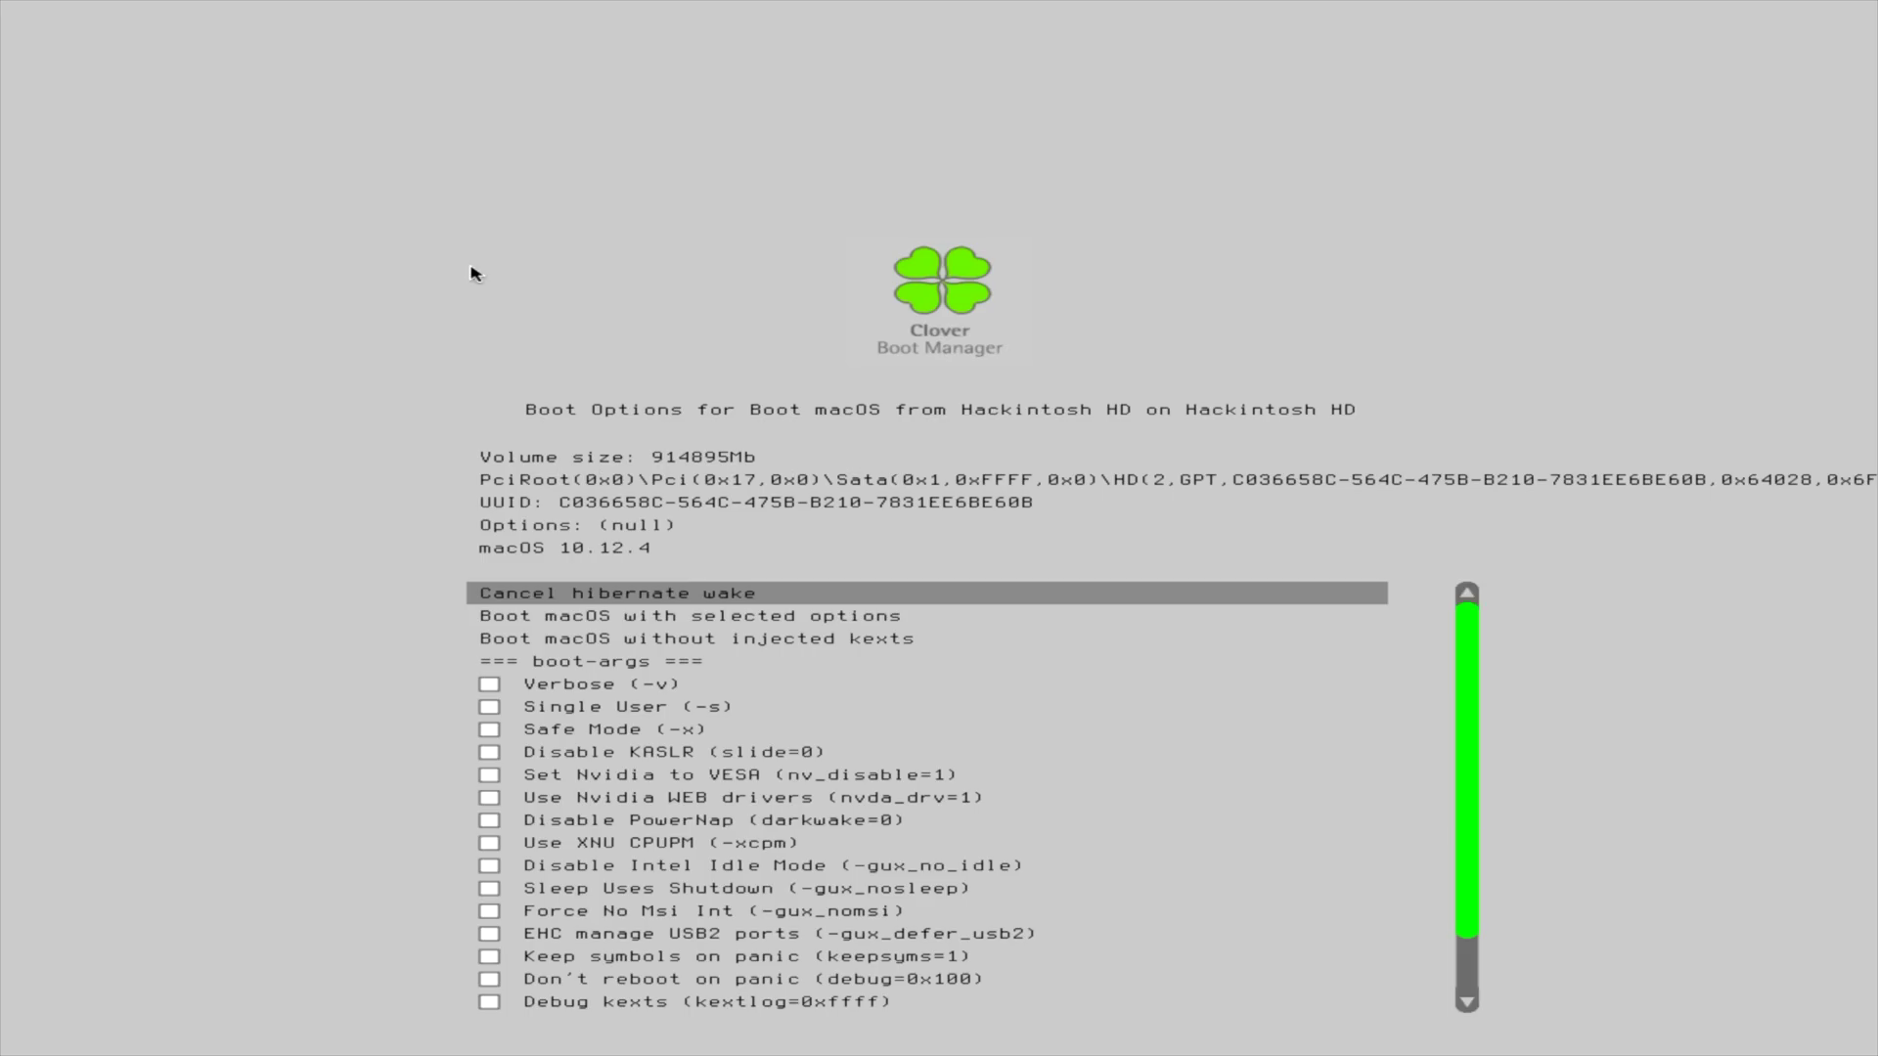
key(Down)
key(Down)
key(Down)
key(Down)
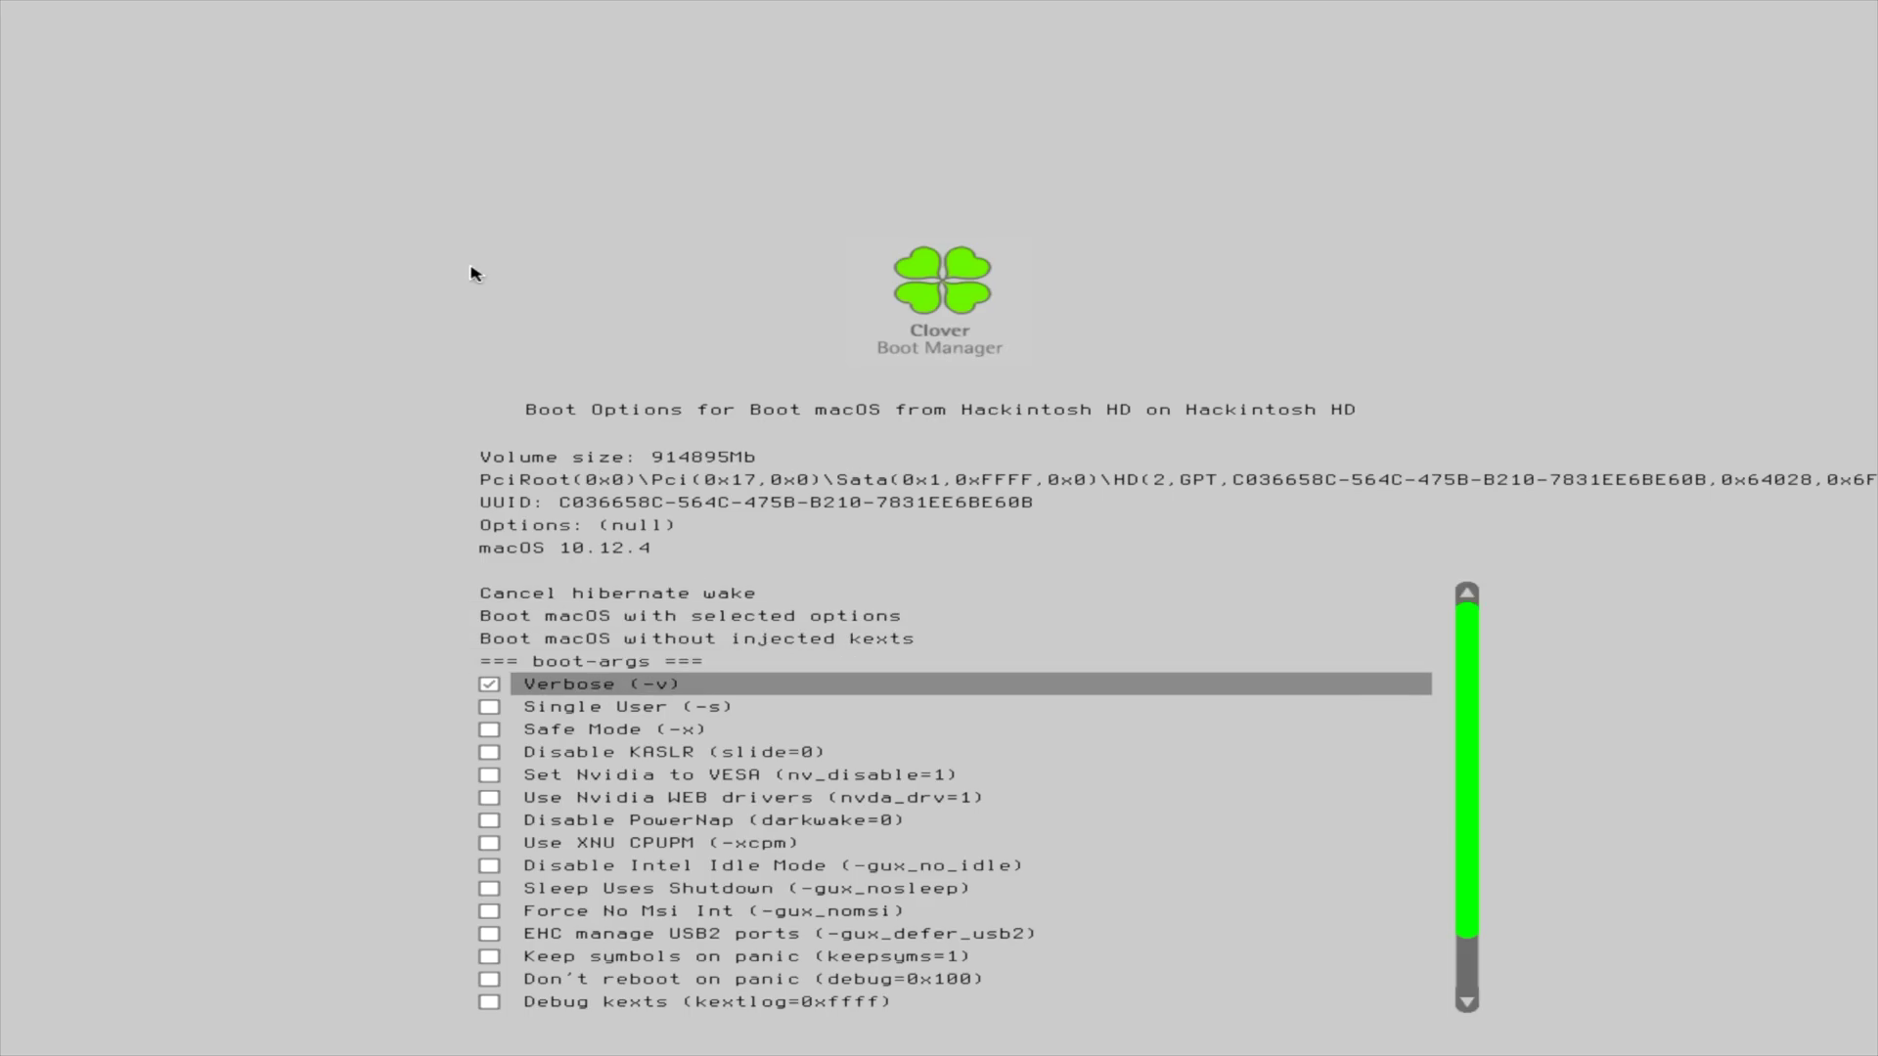
key(Down)
key(Up)
key(Up)
key(Up)
key(Up)
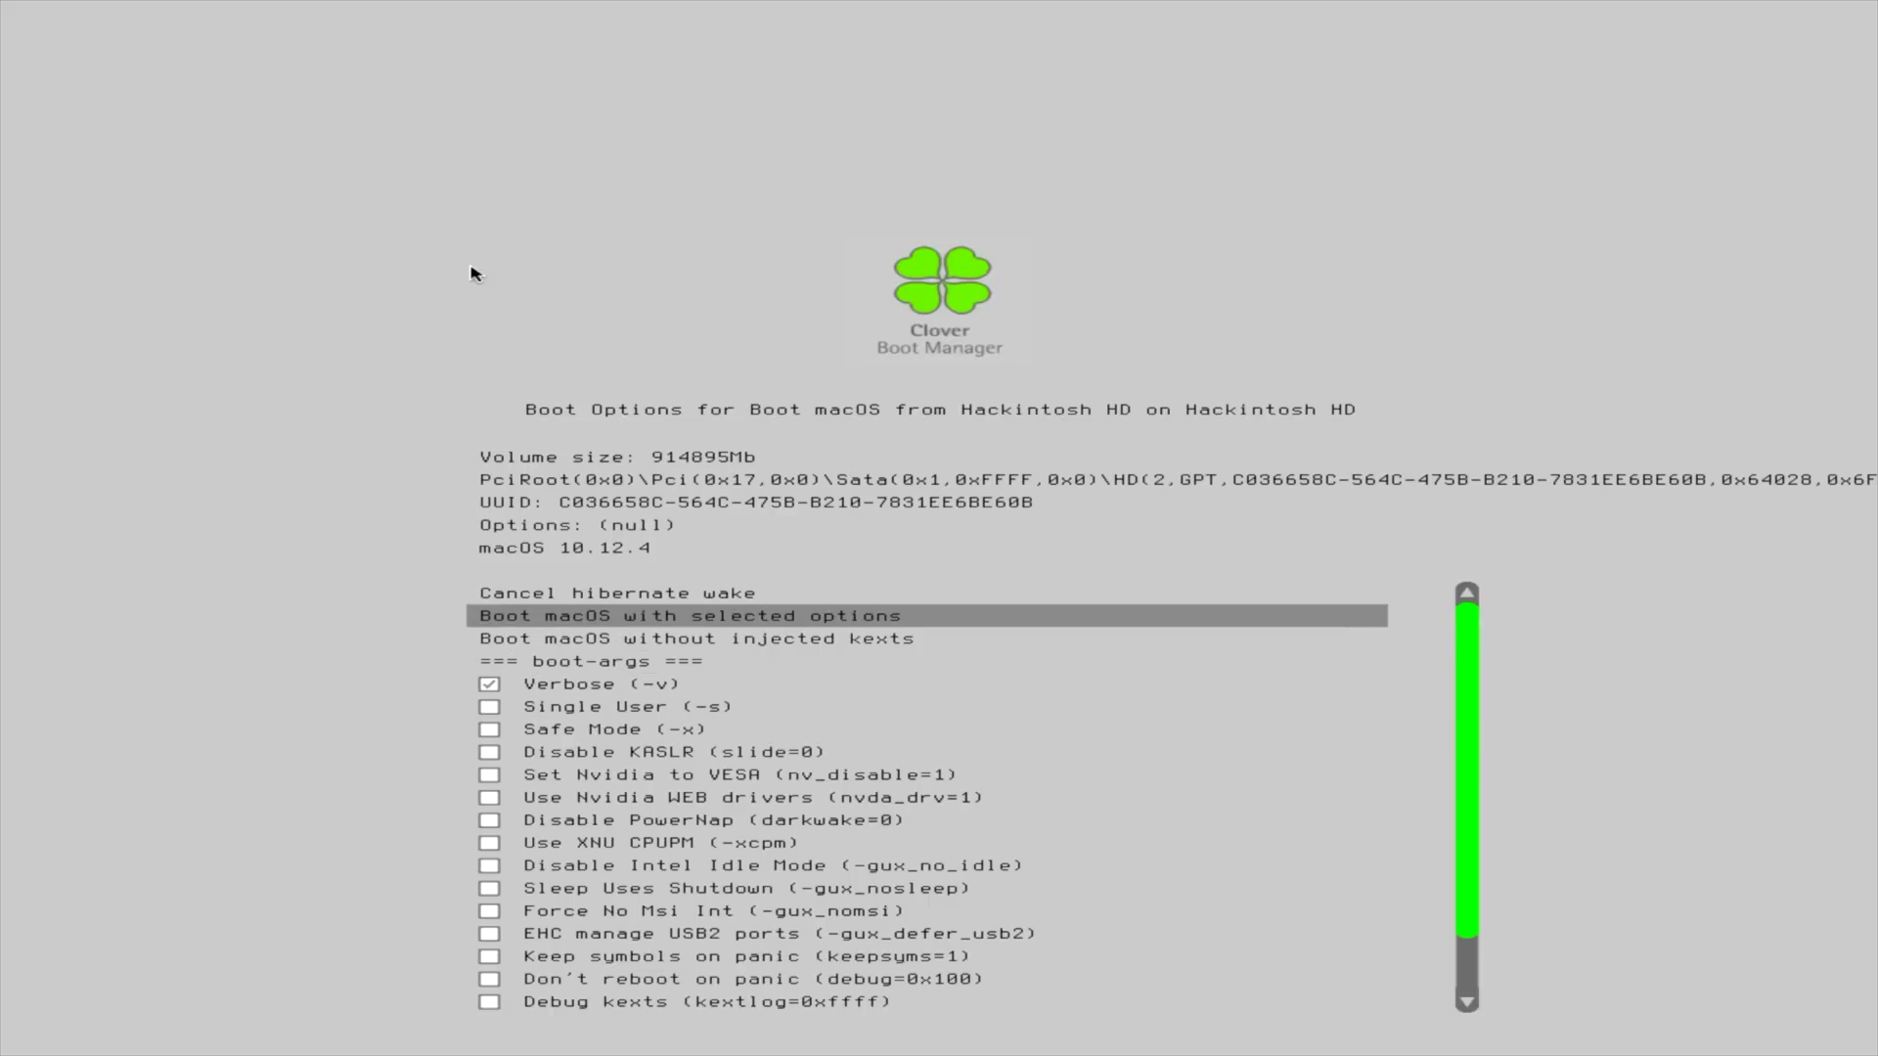
key(Return)
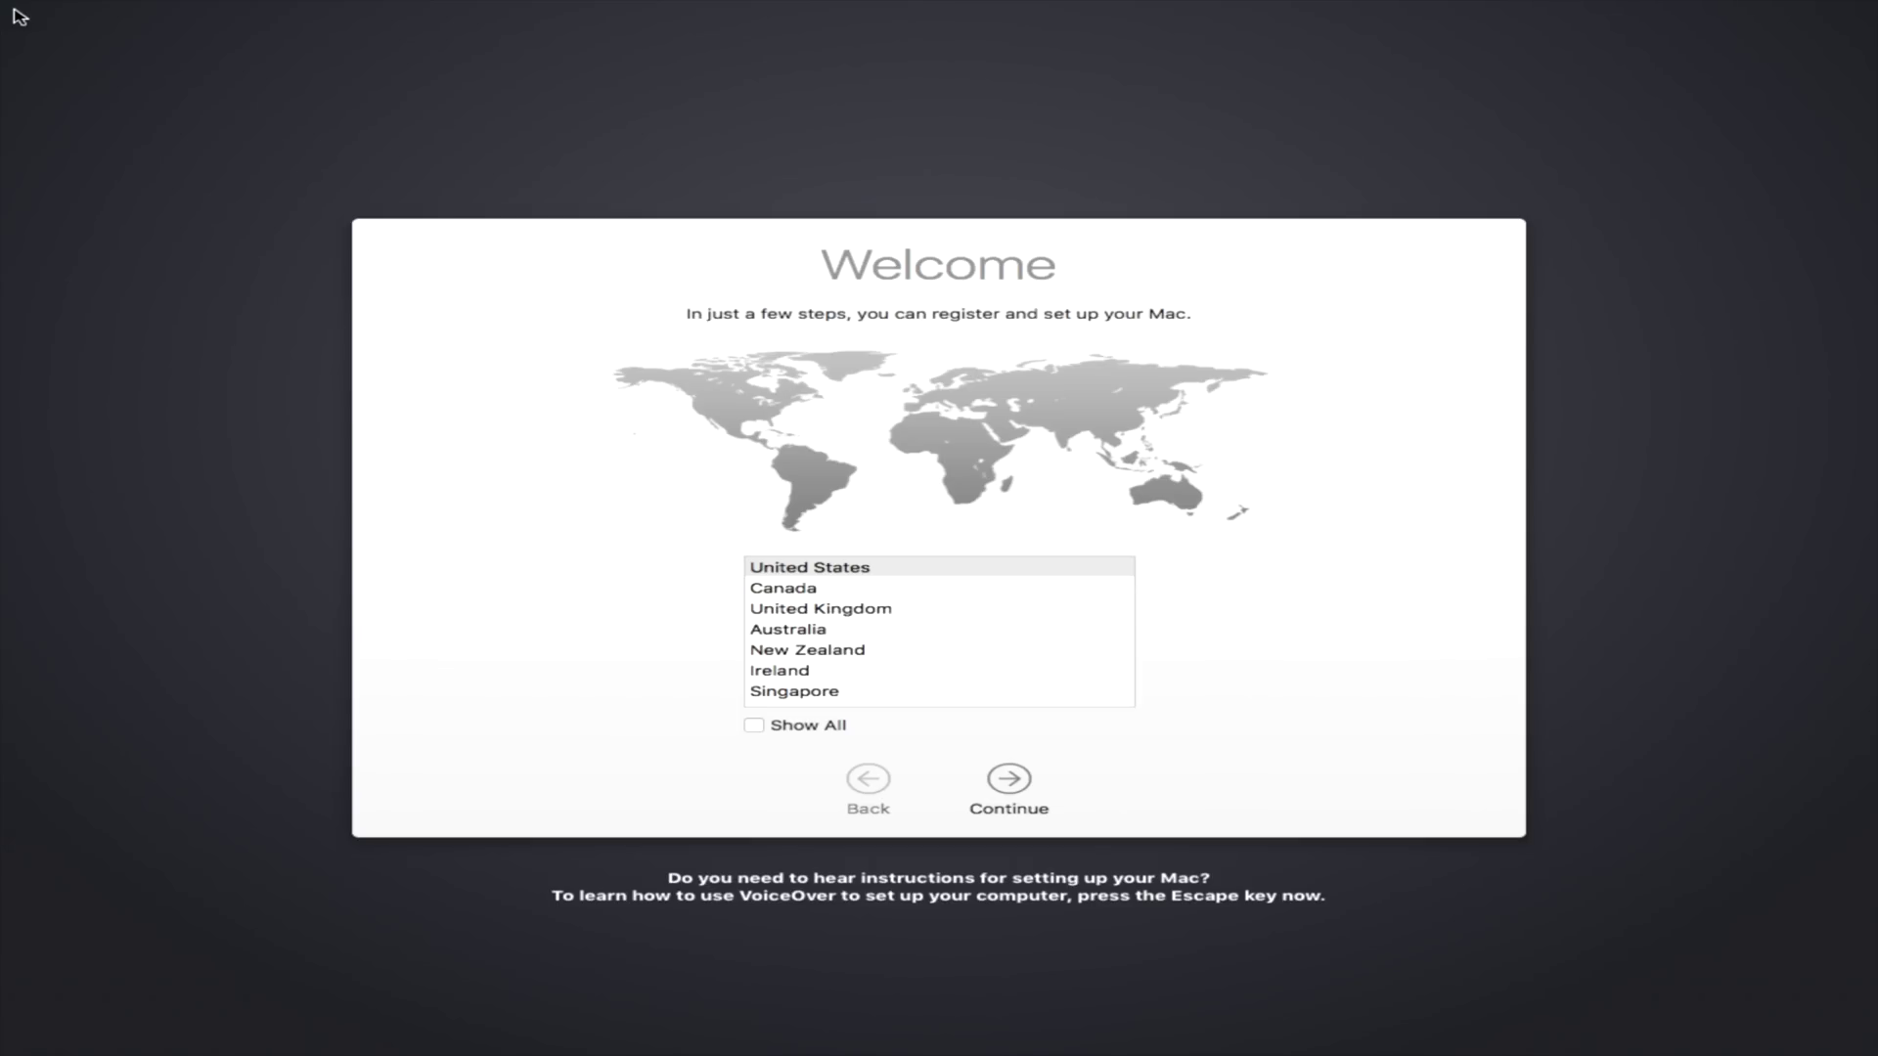
- Choose United States as the country and the U.S. keyboard layout
click(860, 568)
click(1008, 779)
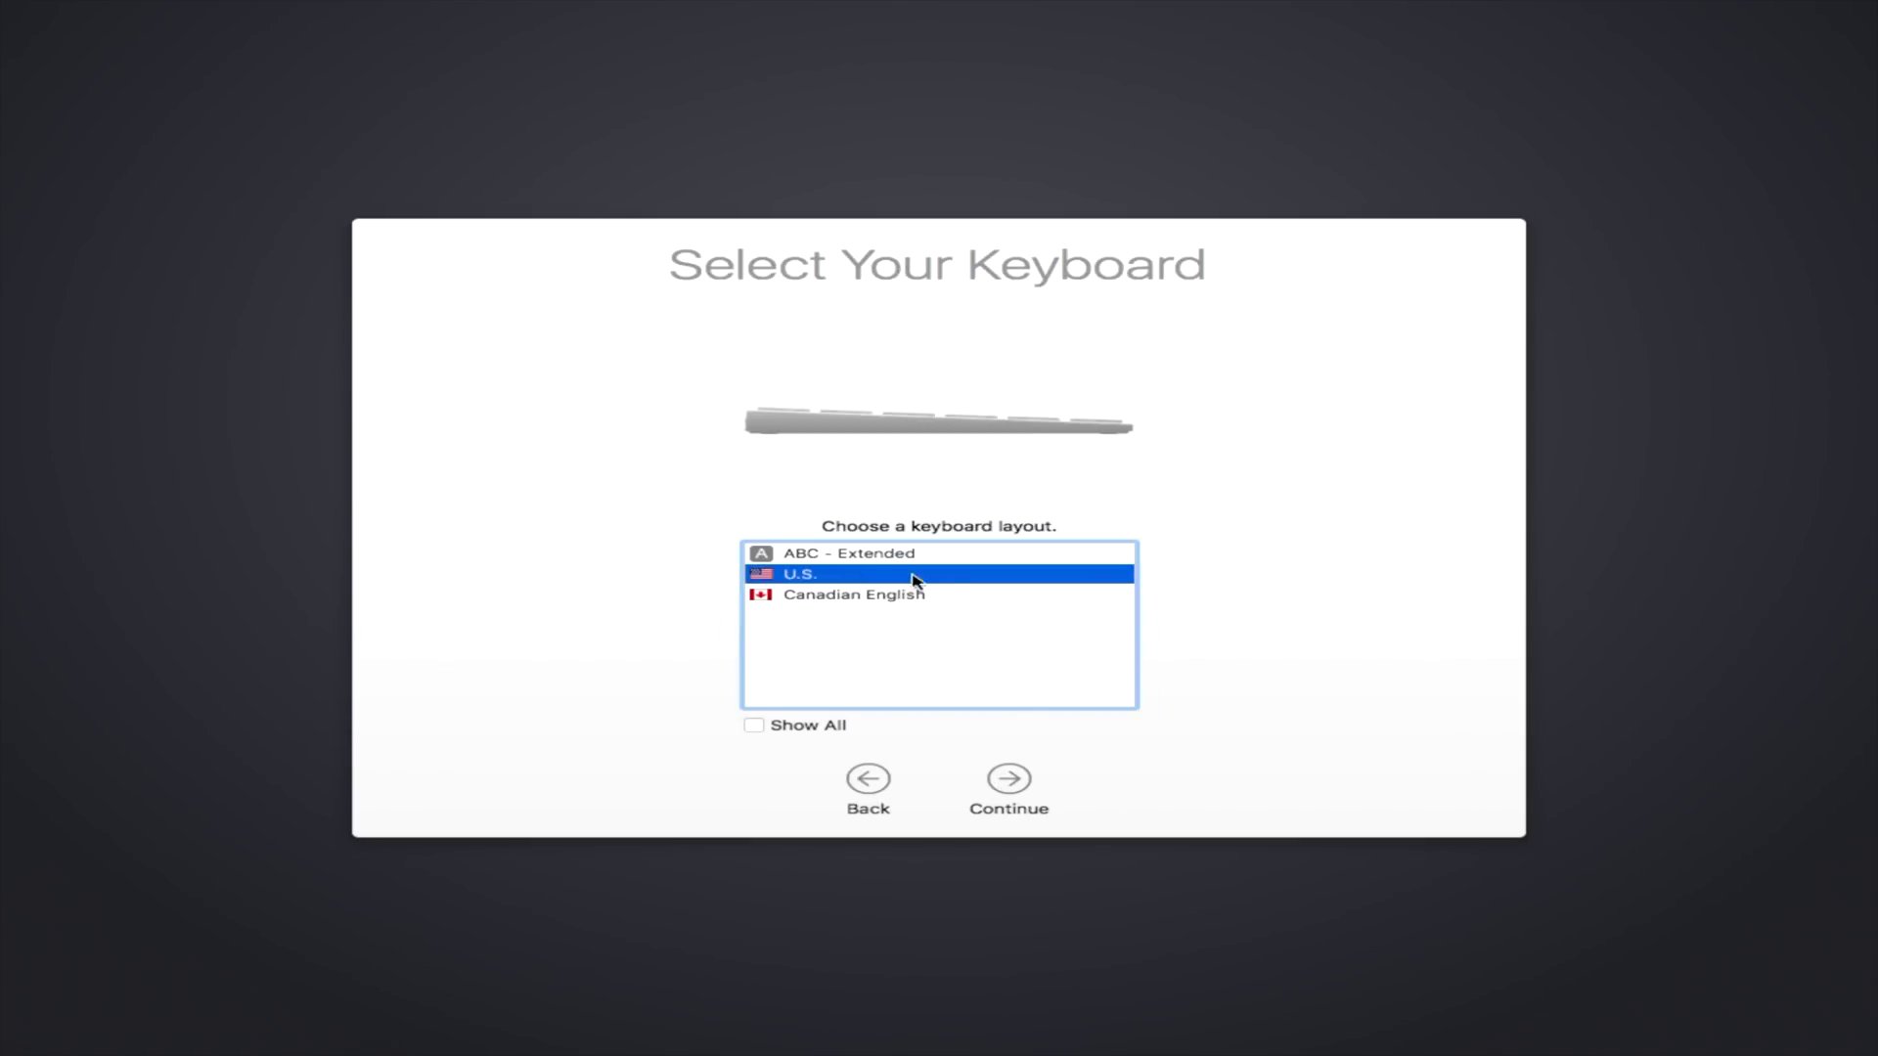
click(1008, 779)
- Join the wireless network, entering its Wi-Fi password
click(885, 600)
scroll(884, 587, down, 3)
click(861, 570)
text(•••••••••)
click(1009, 779)
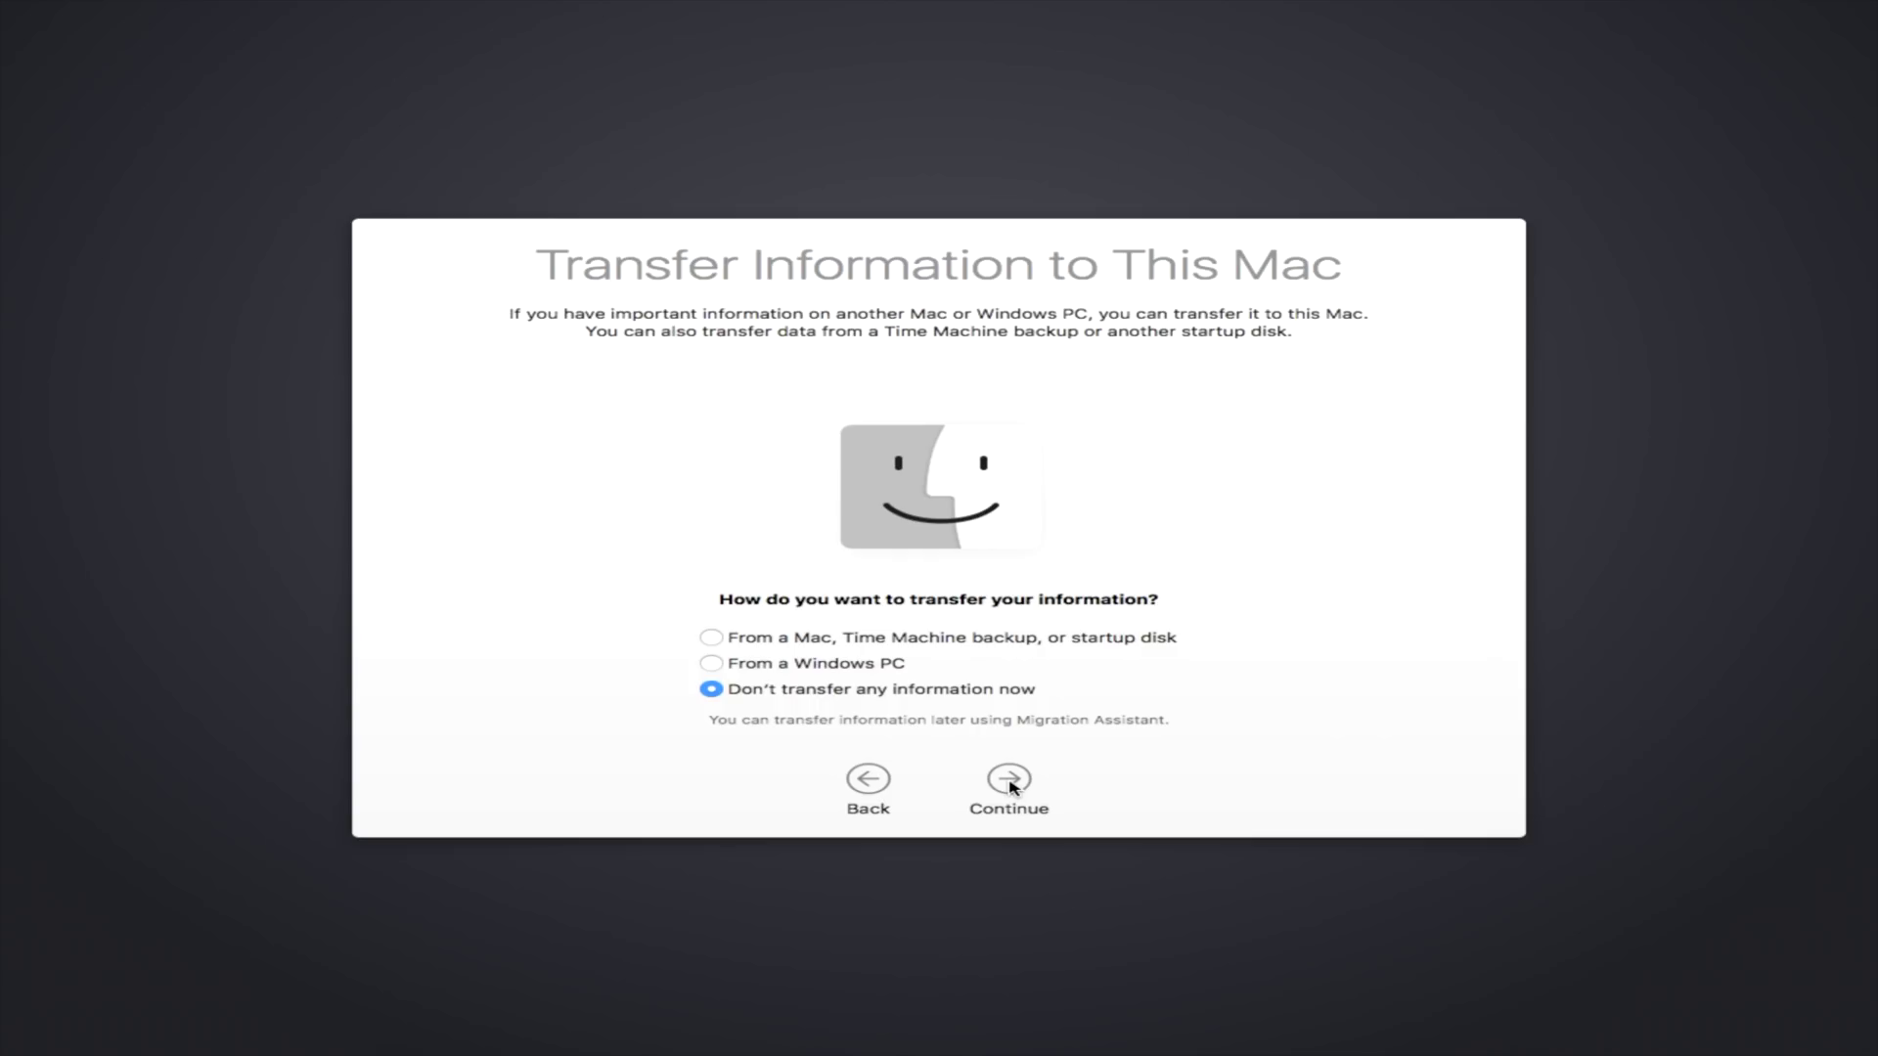
- Skip information transfer and Apple ID, leaving analytics off, to start setting up the Mac
click(1011, 782)
click(1009, 779)
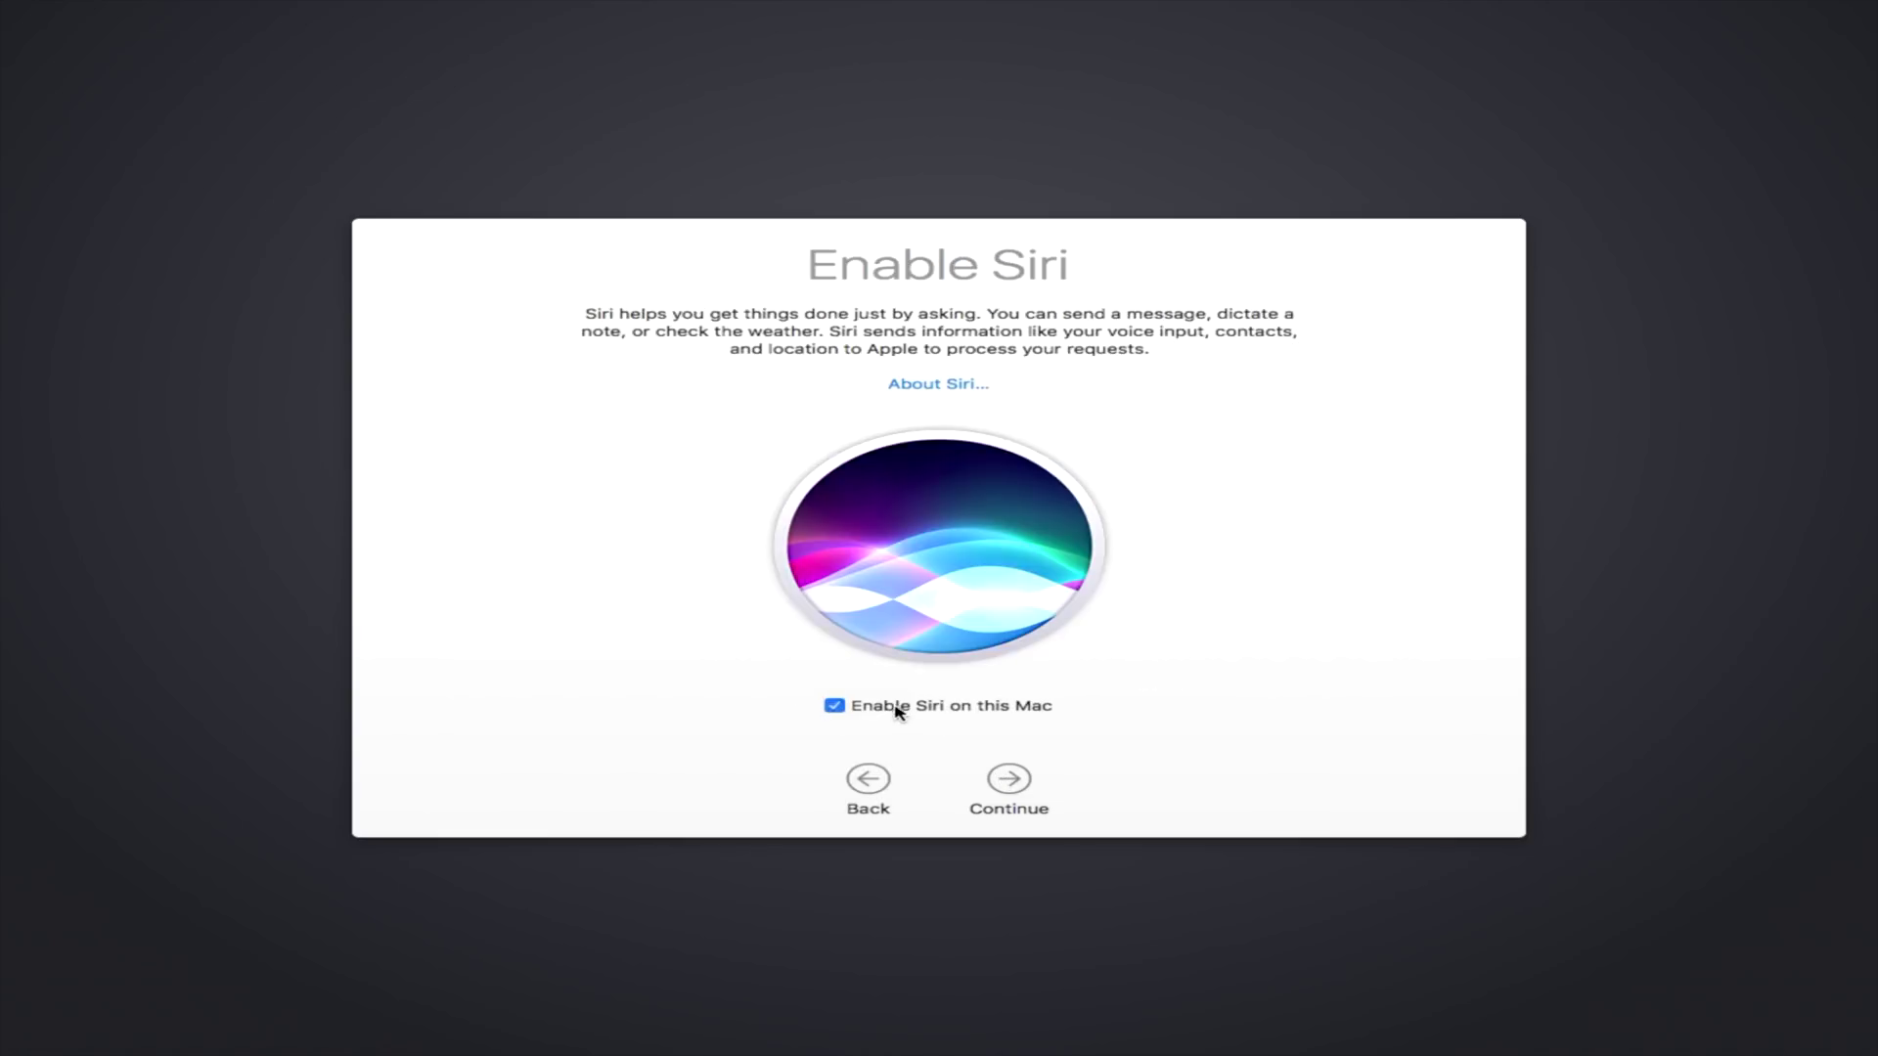
click(1008, 780)
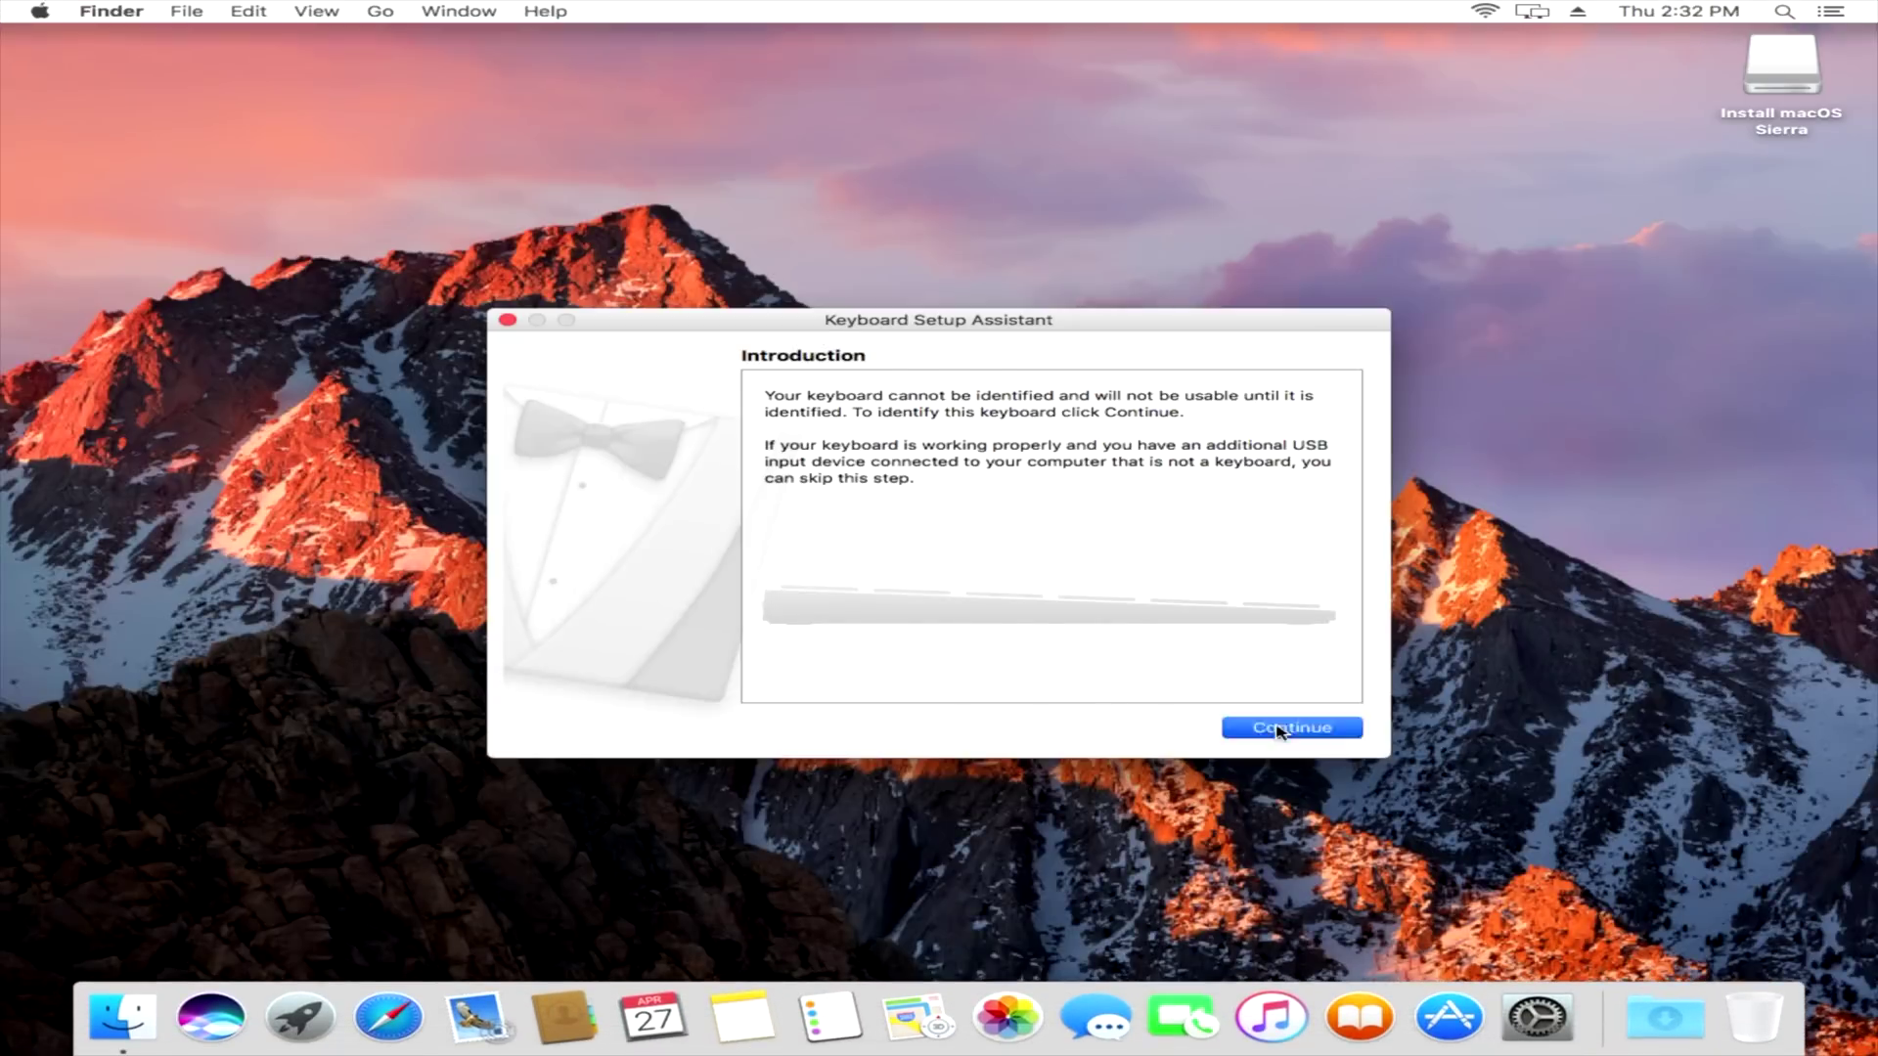
- Identify the keyboard by pressing Z and /, accepting the ANSI type
click(1282, 728)
key(z)
key(slash)
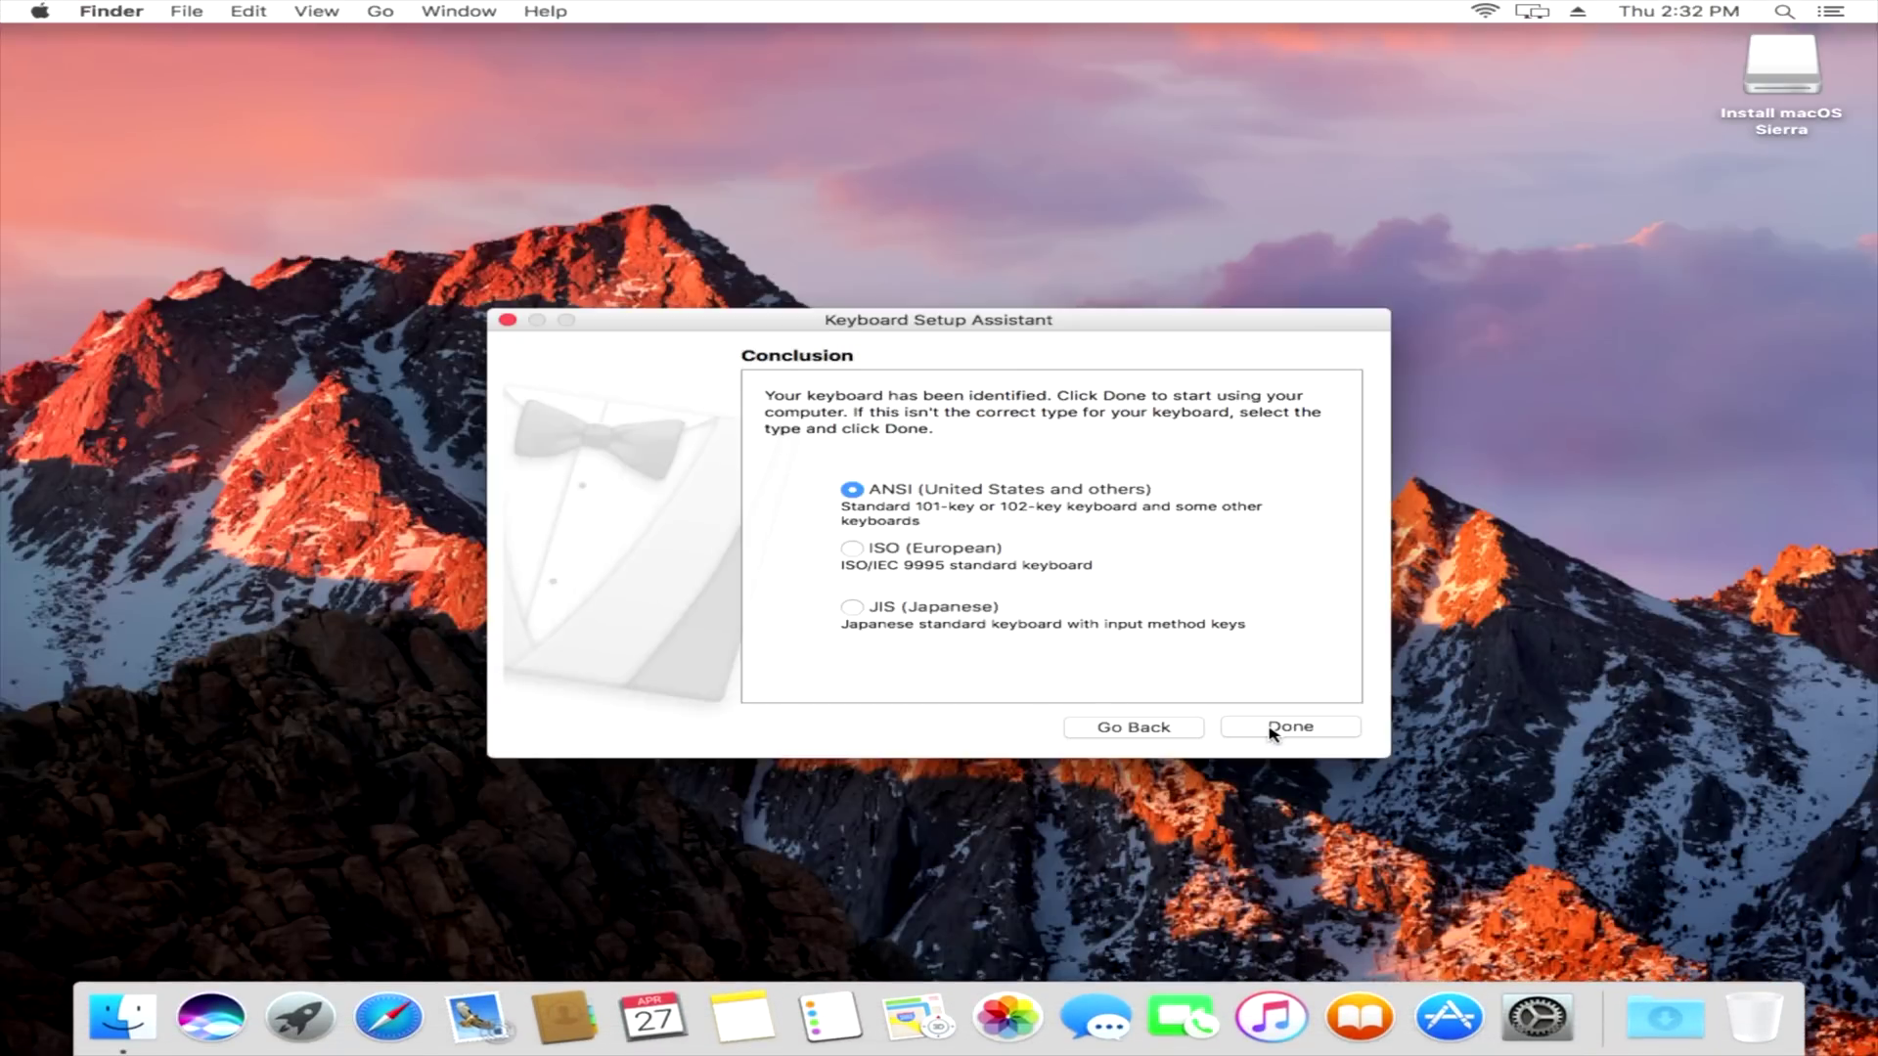
click(1274, 728)
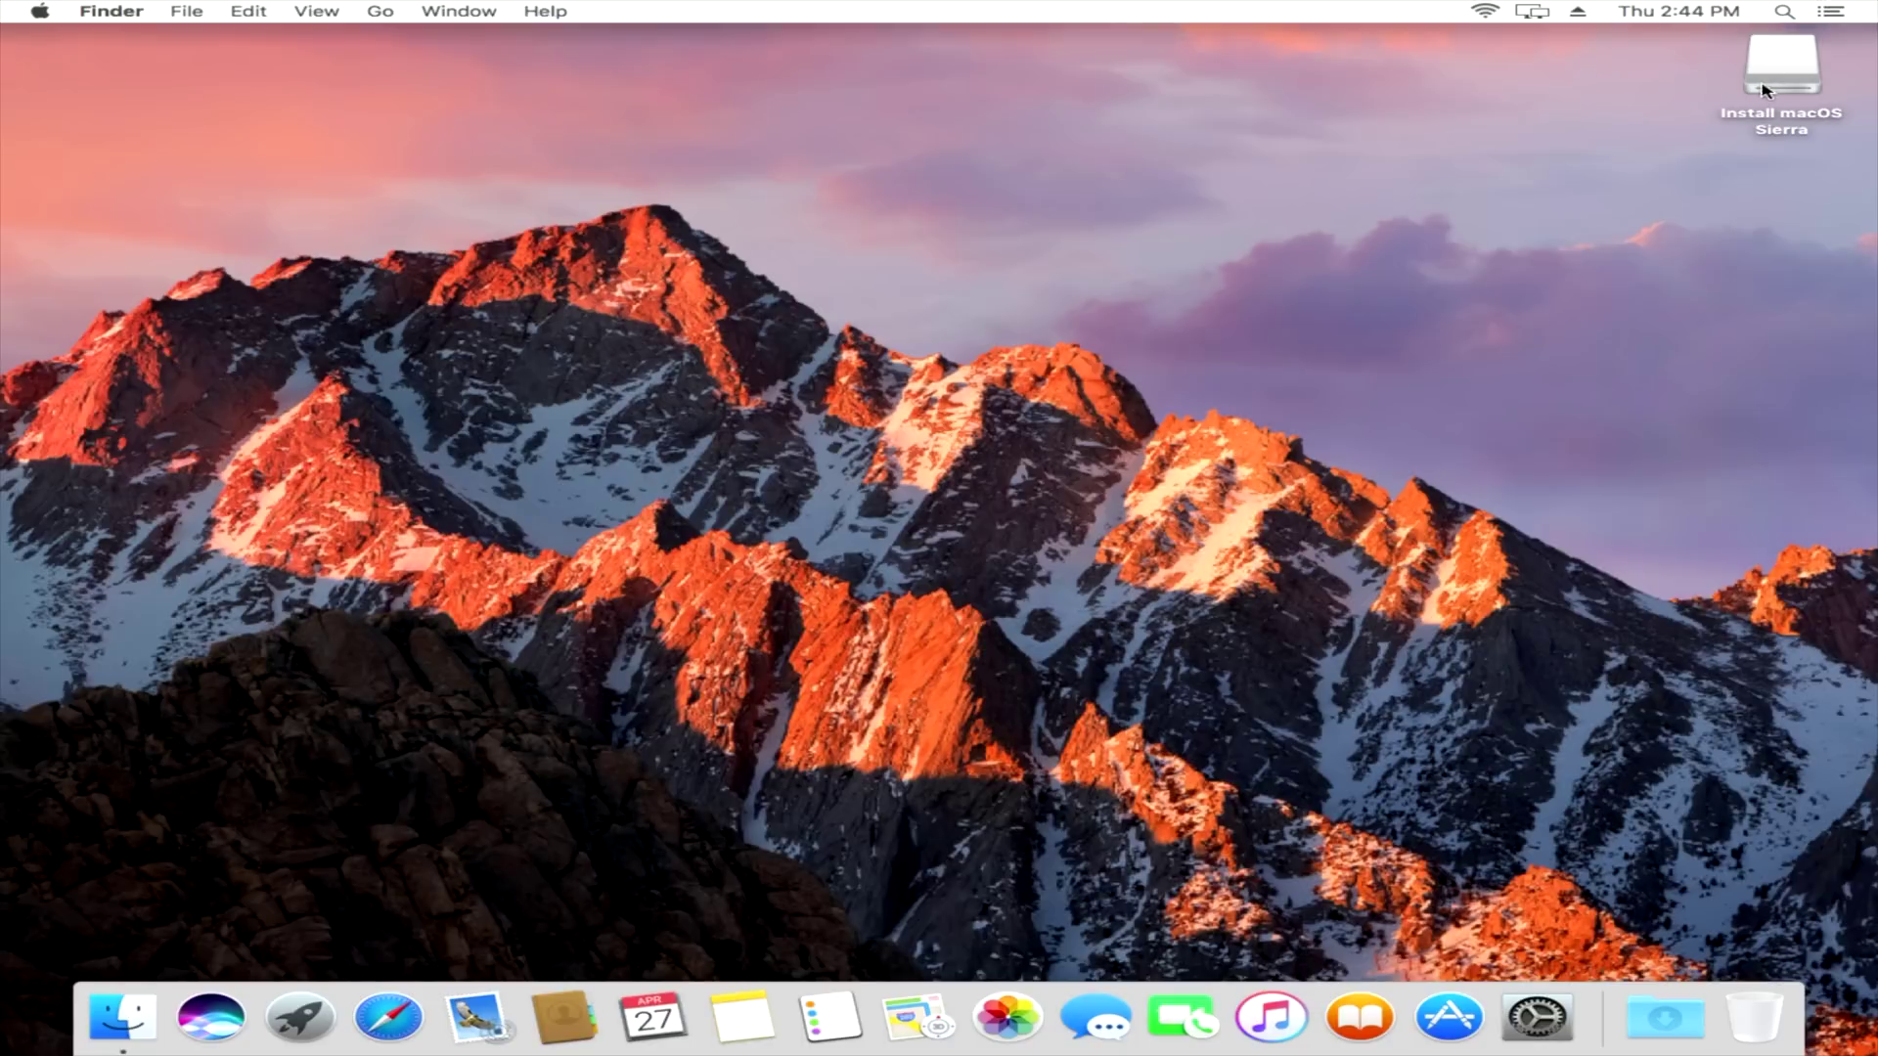
- Open Hackintosh Files on the Install macOS Sierra drive and select the Clover package
double_click(1767, 88)
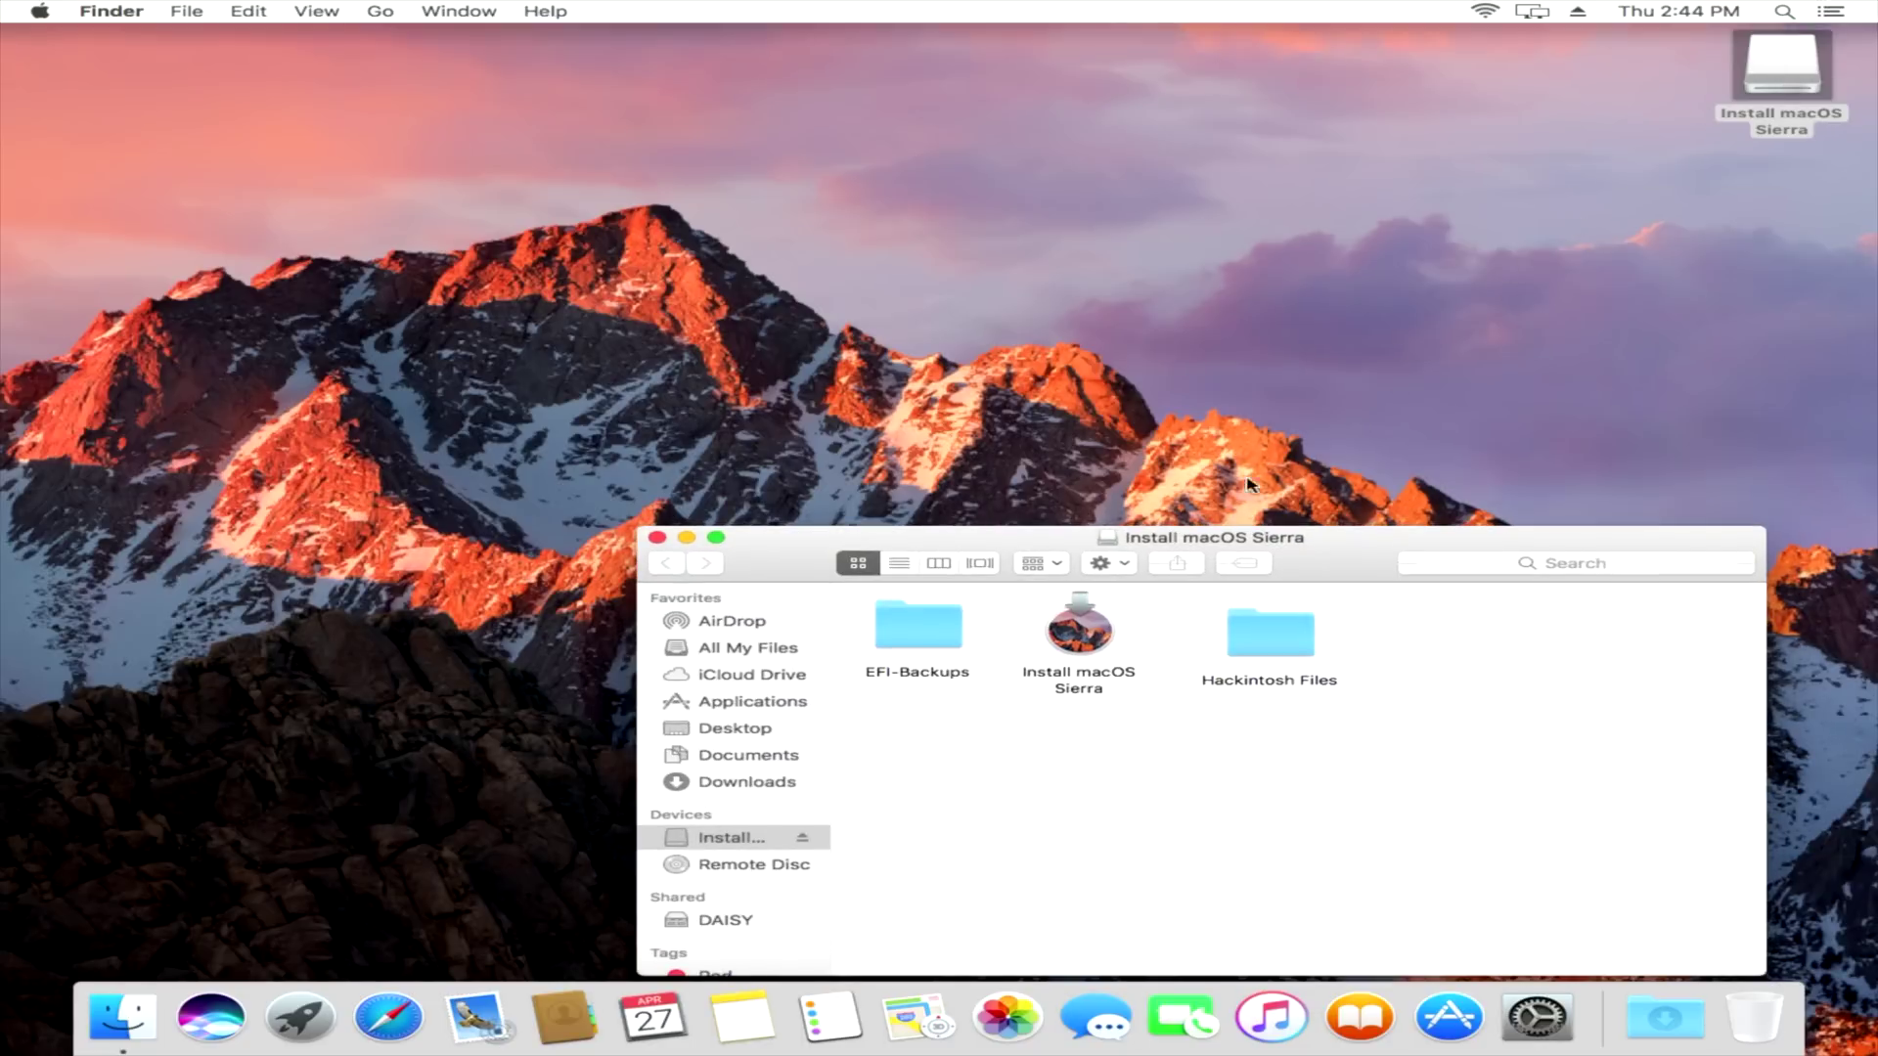
double_click(1268, 643)
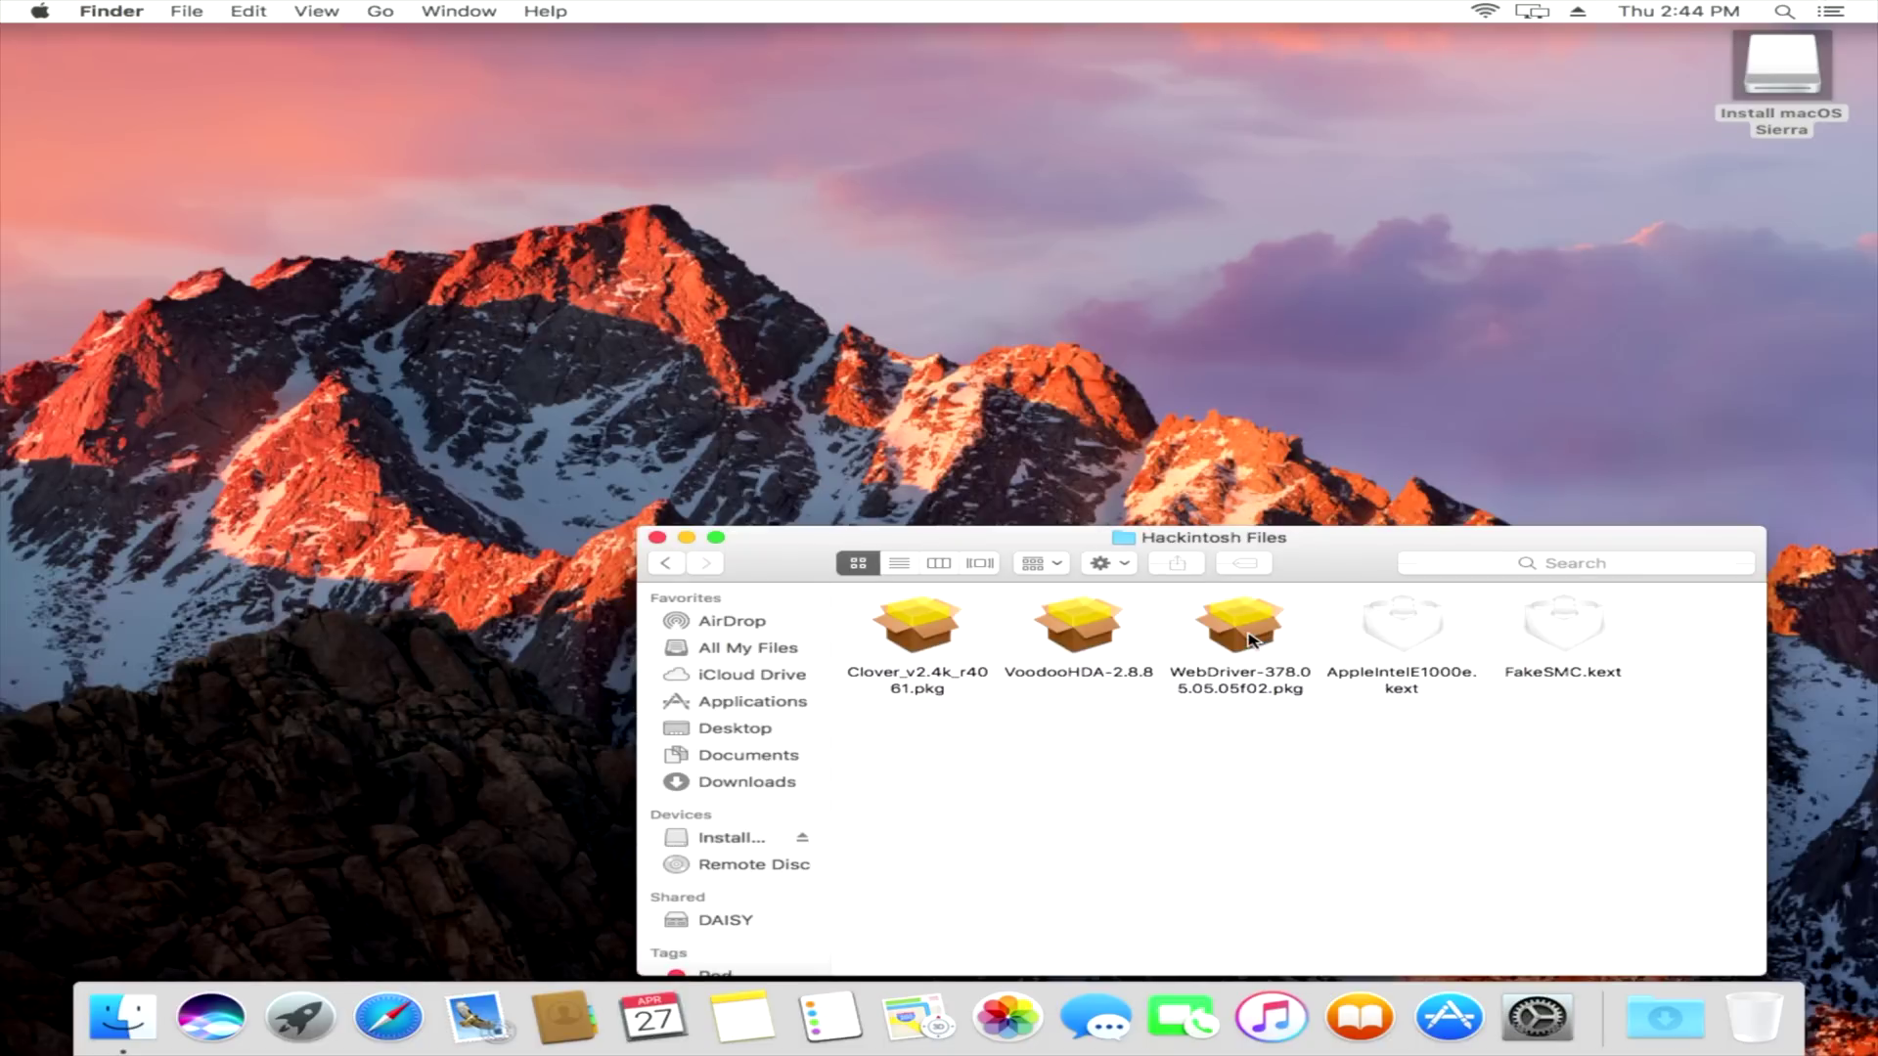
click(930, 631)
- Launch the Clover installer and choose Hackintosh HD as the destination
double_click(930, 630)
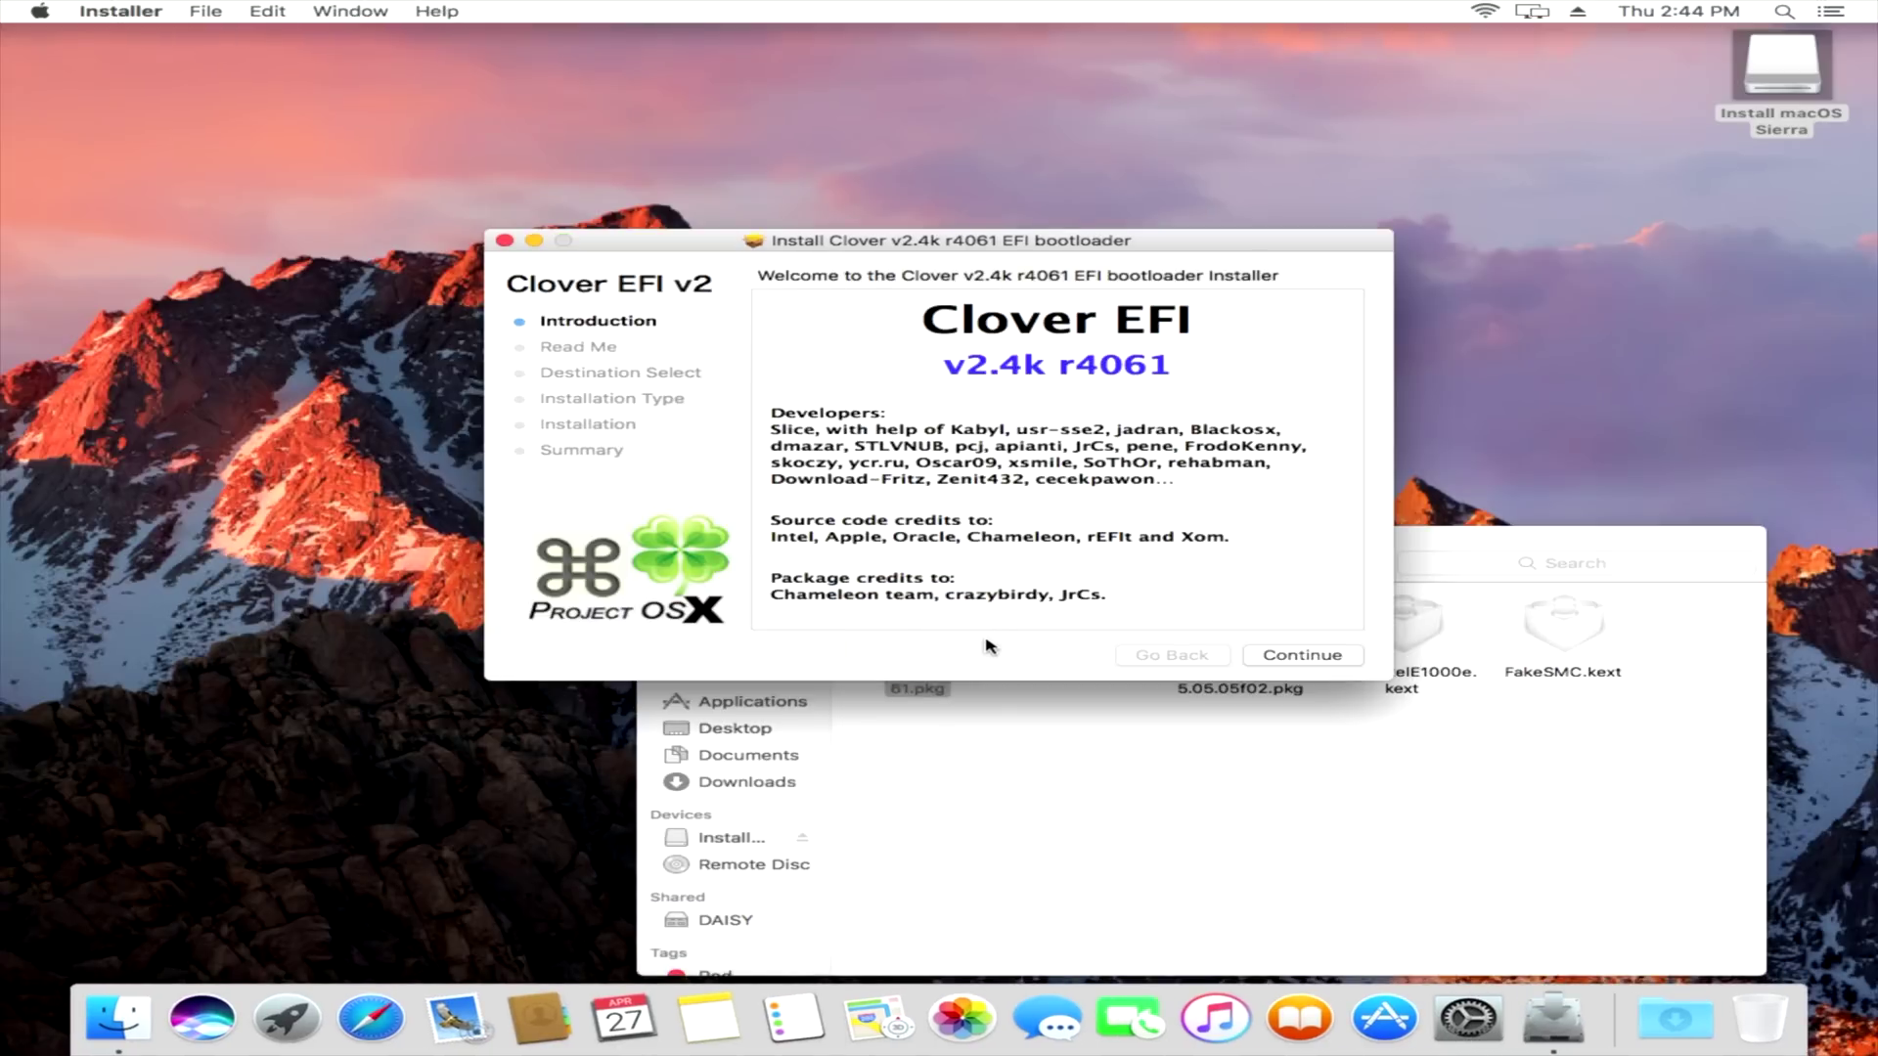
click(1278, 657)
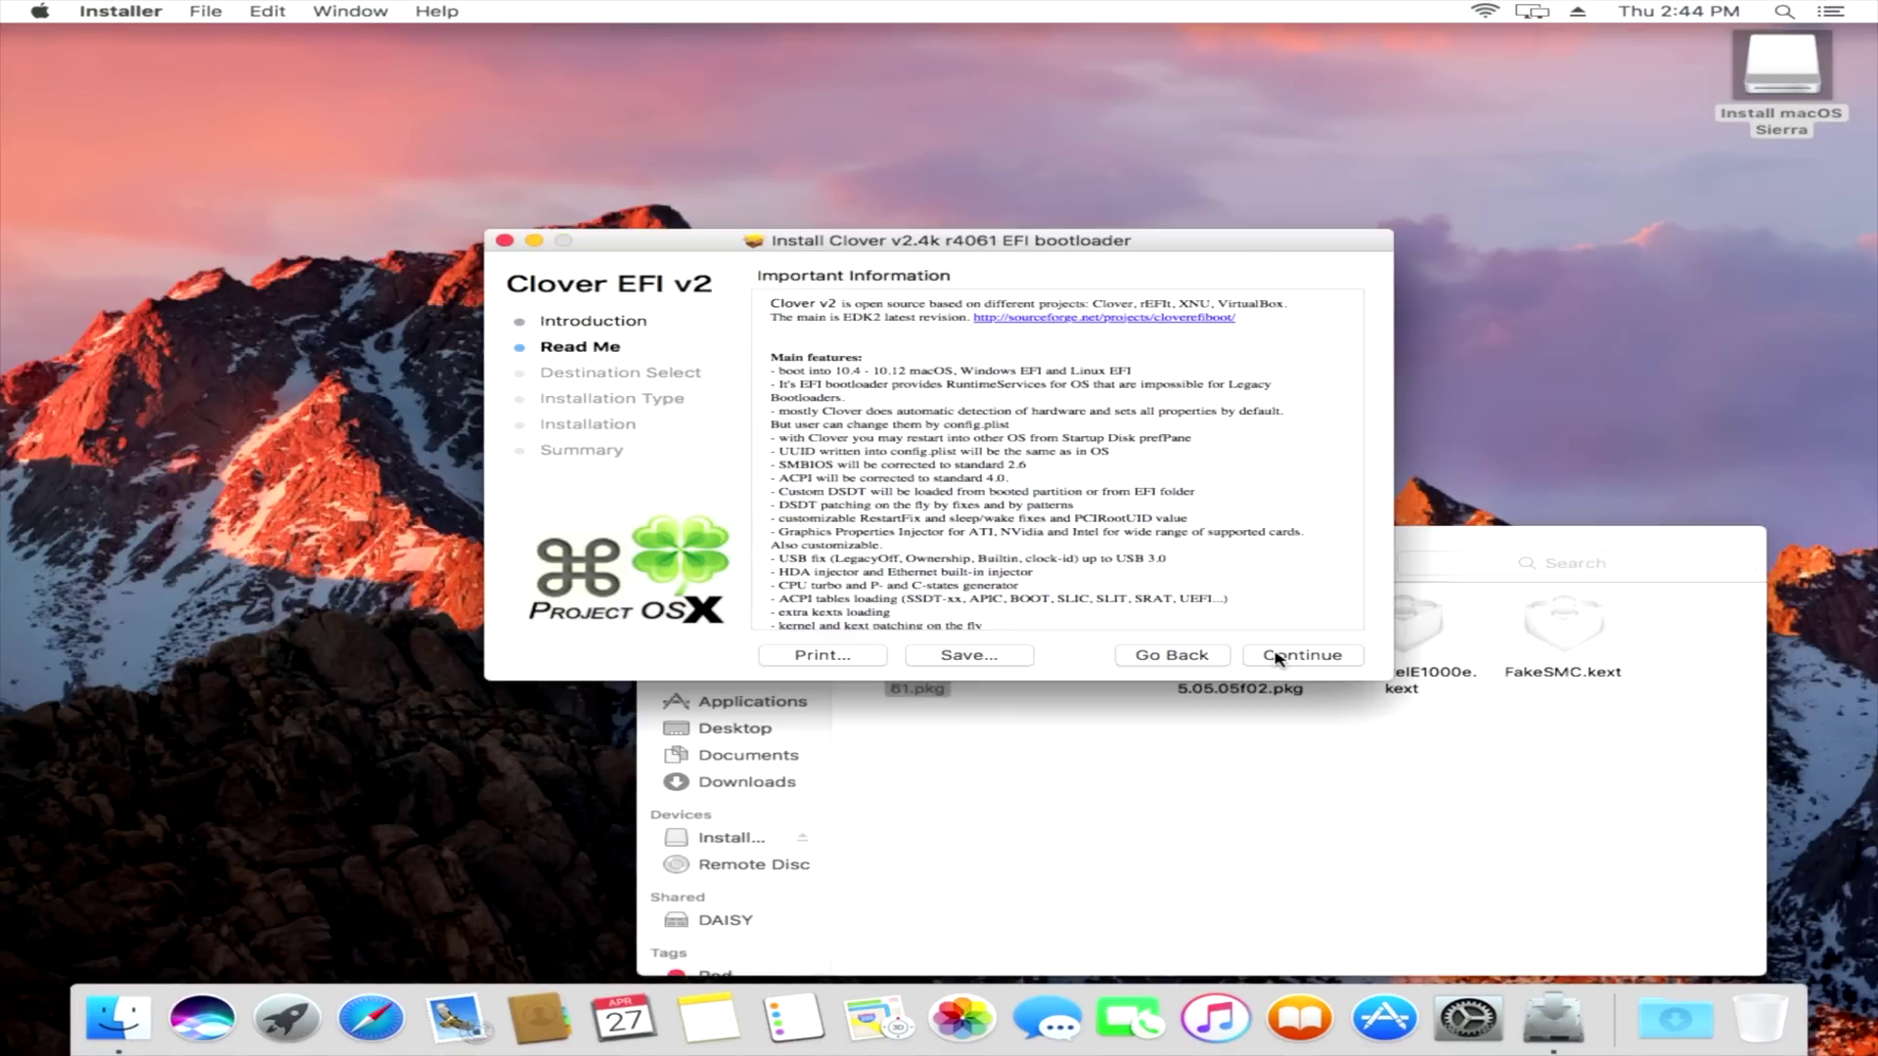
click(1277, 657)
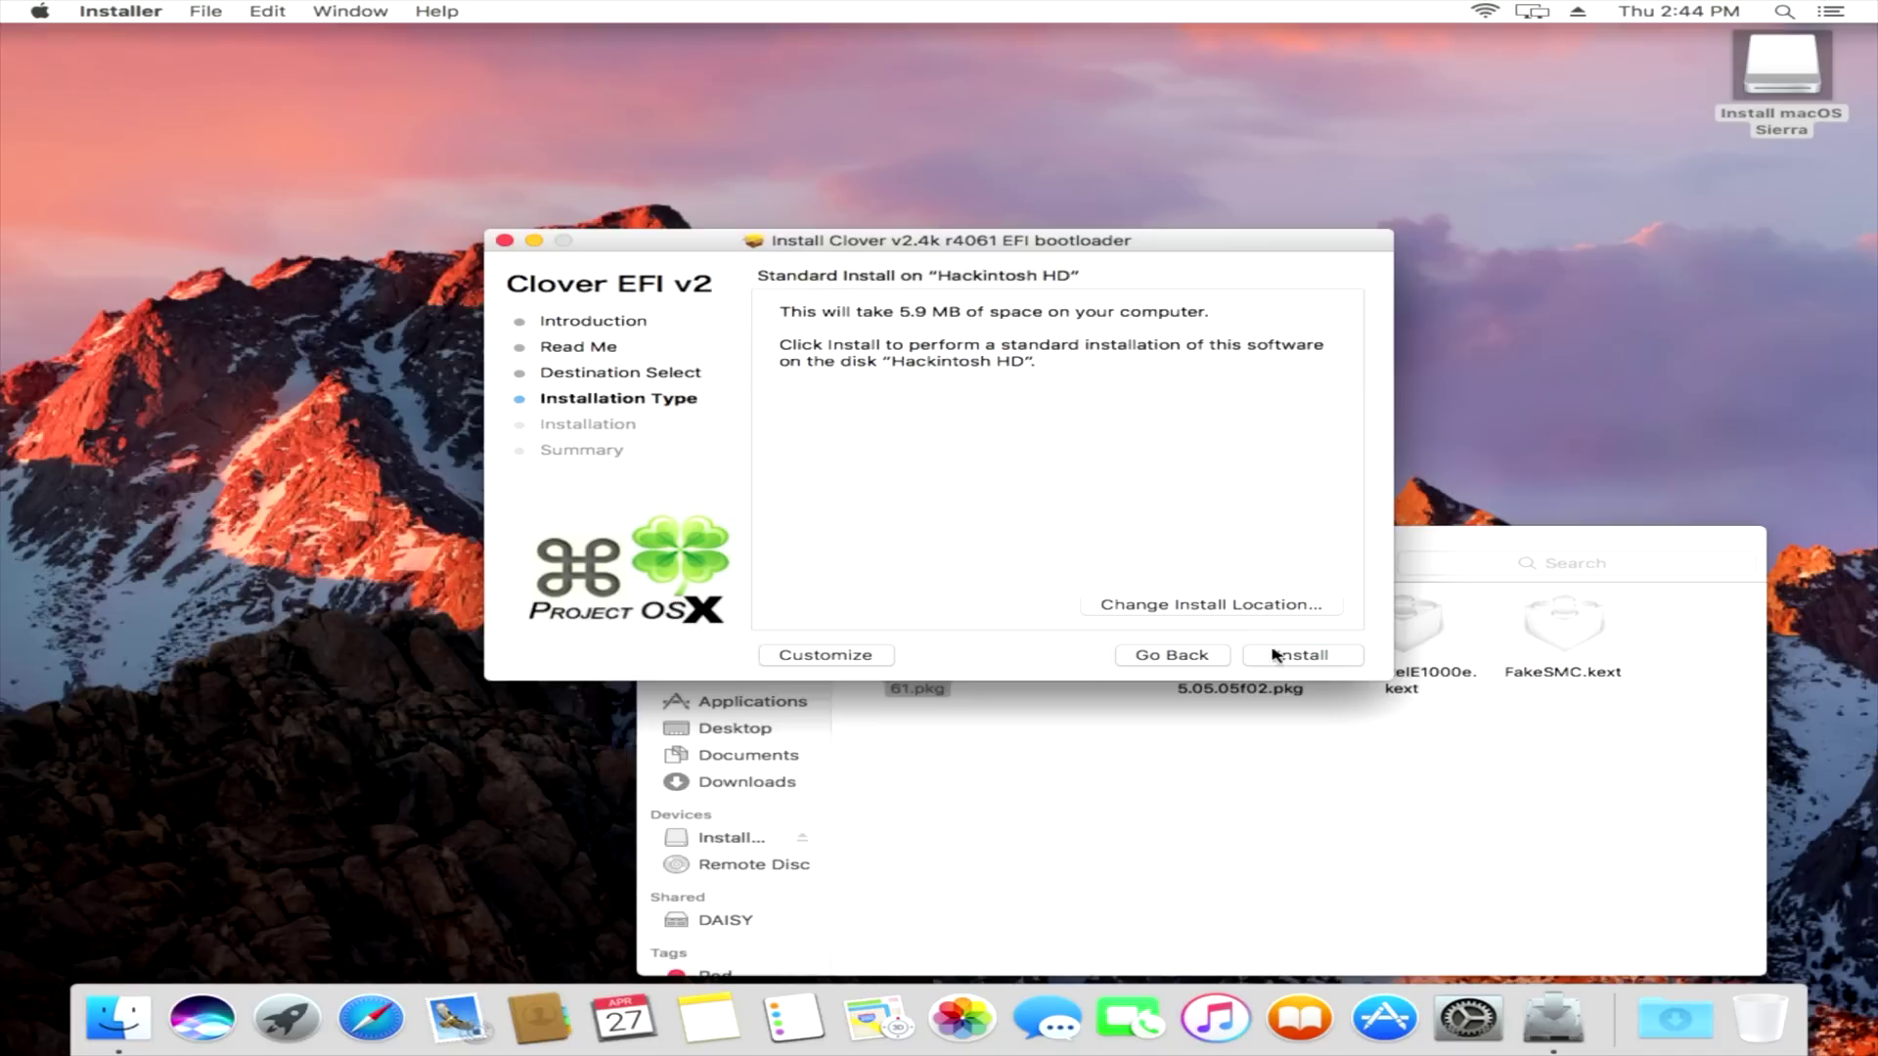
click(1237, 609)
click(851, 431)
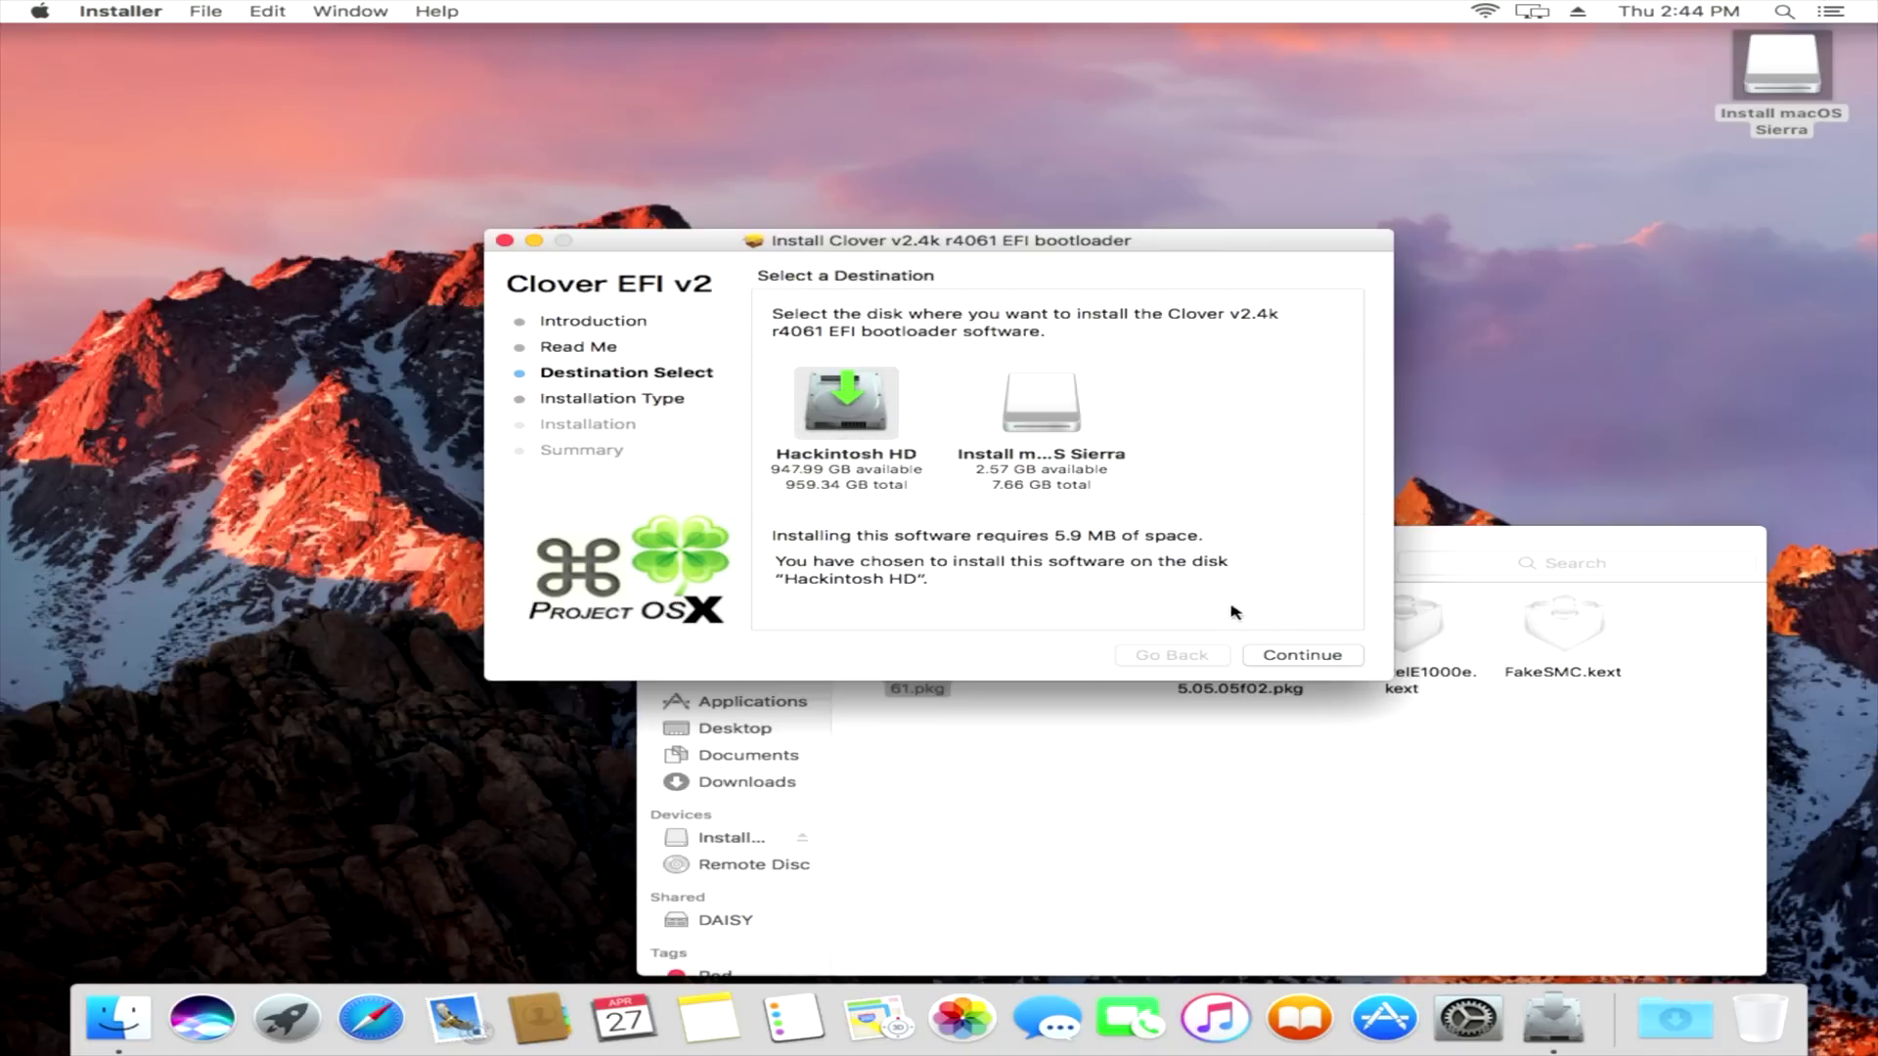
click(1282, 656)
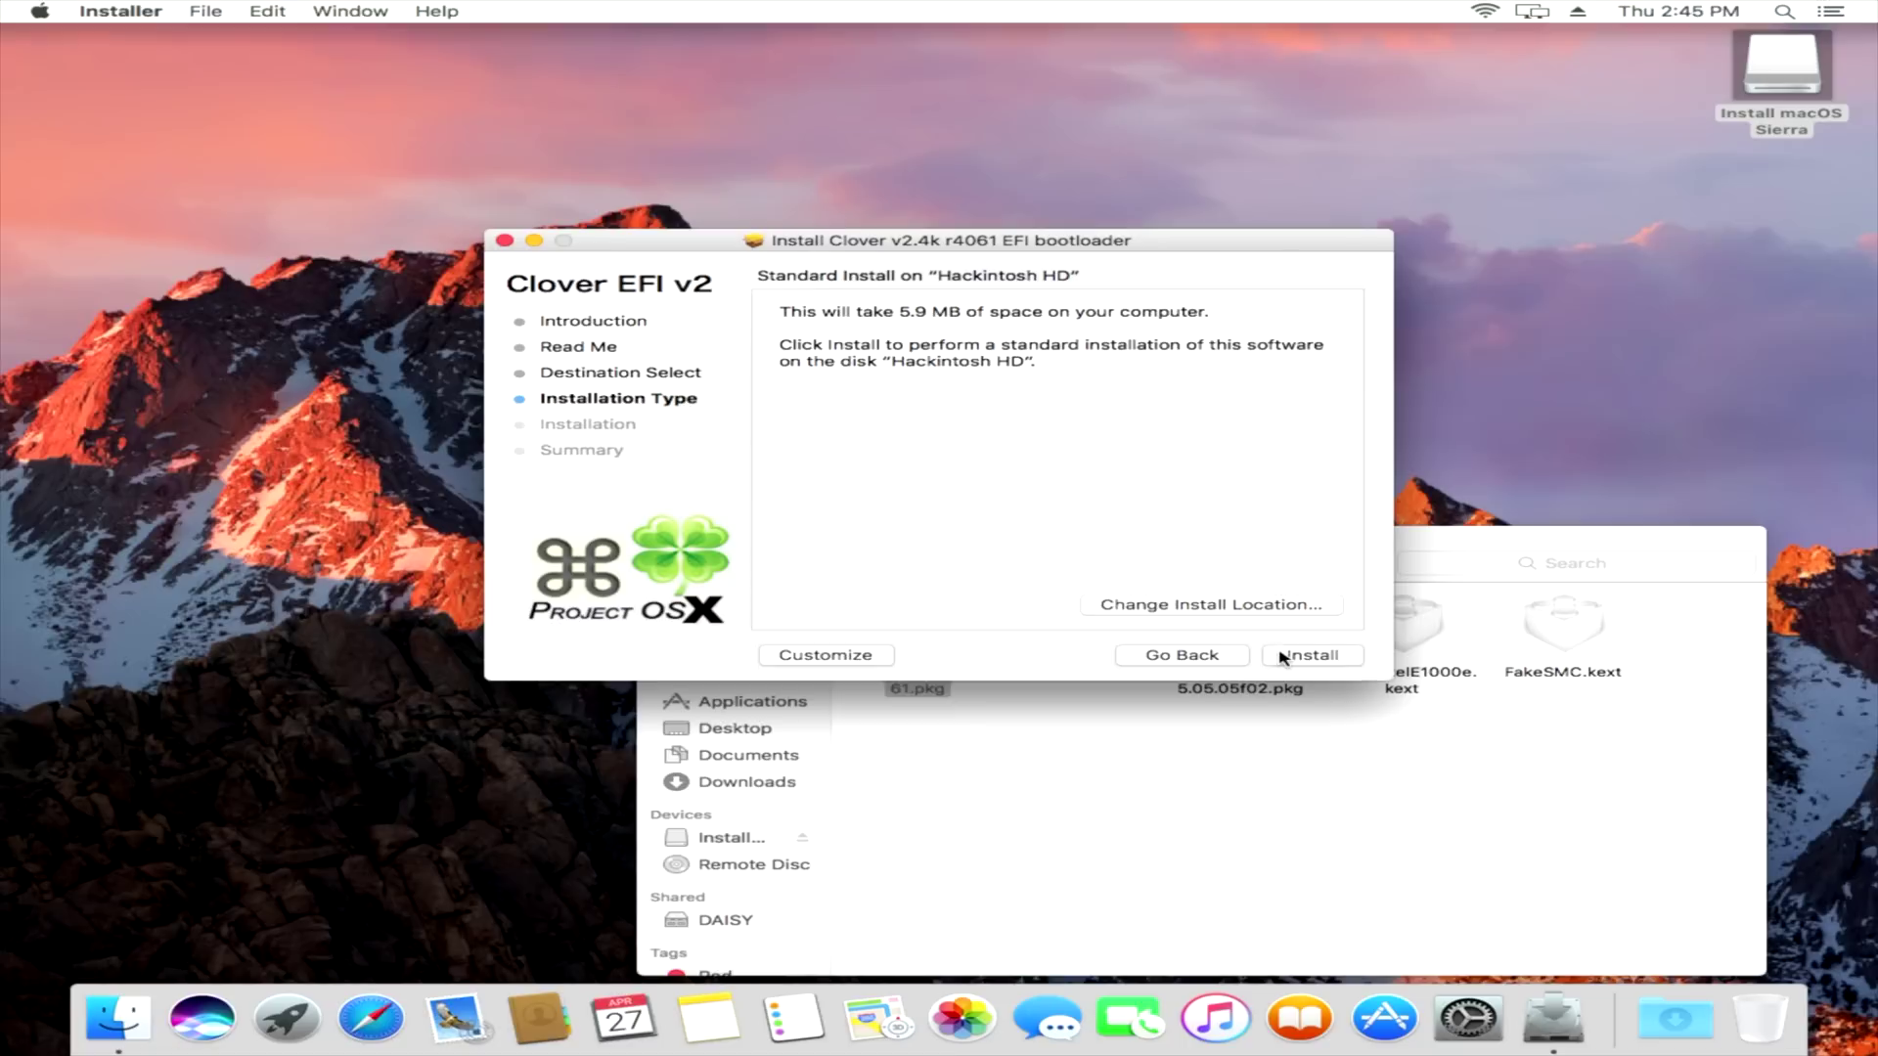
- Customize the Clover install for UEFI booting only with the OsxAptioFixDrv-64 driver
click(851, 656)
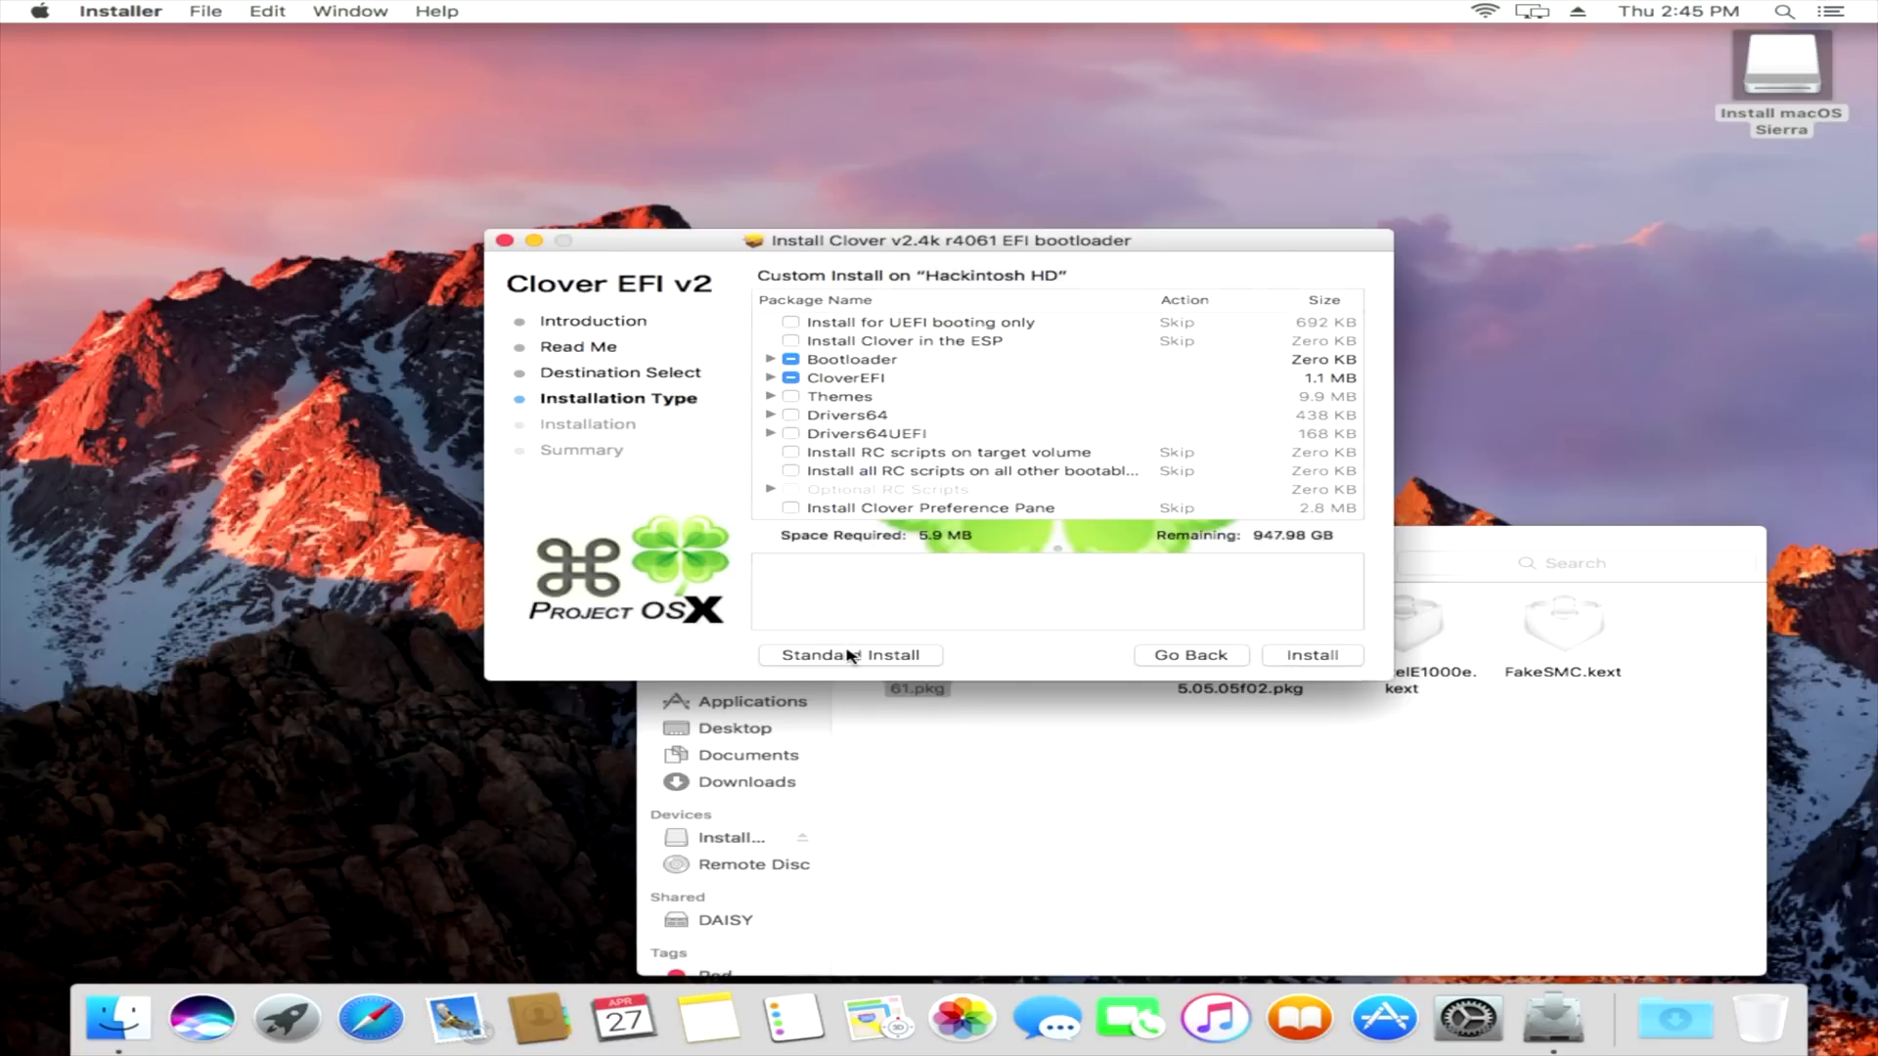
click(790, 323)
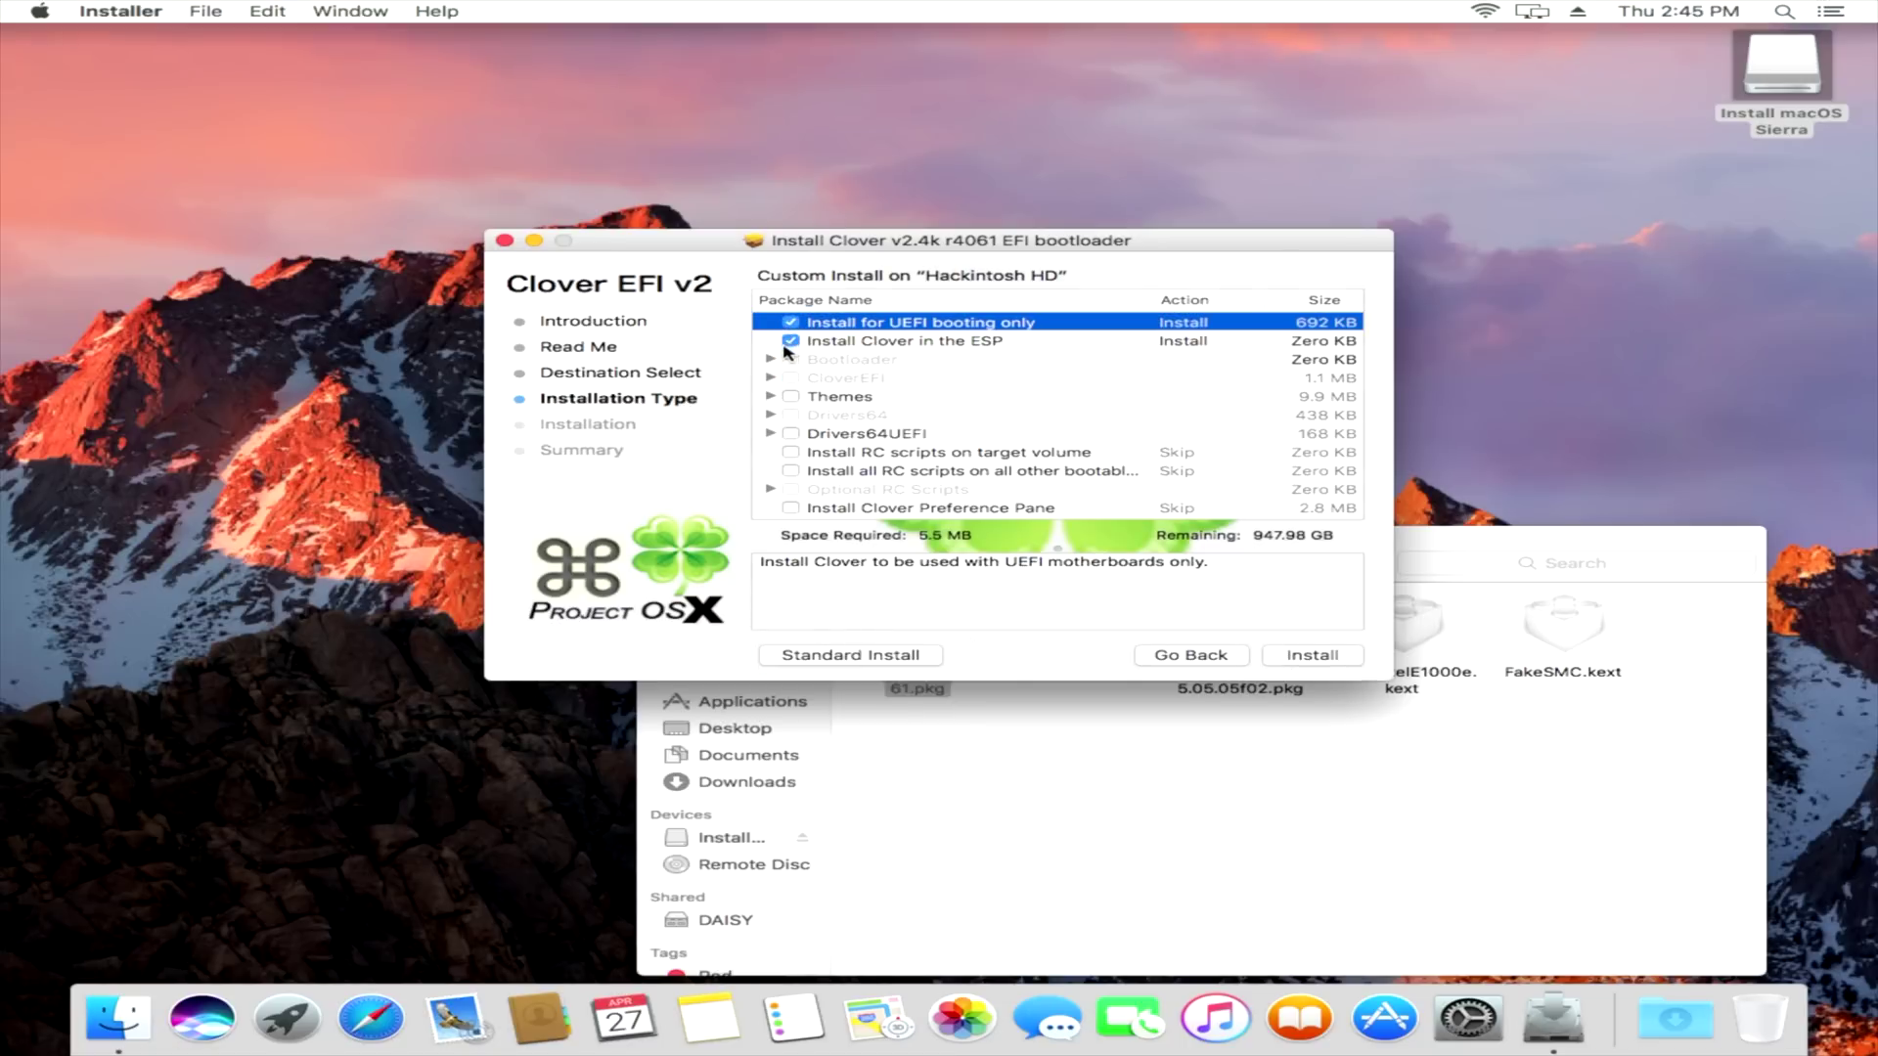
click(772, 434)
scroll(812, 460, down, 3)
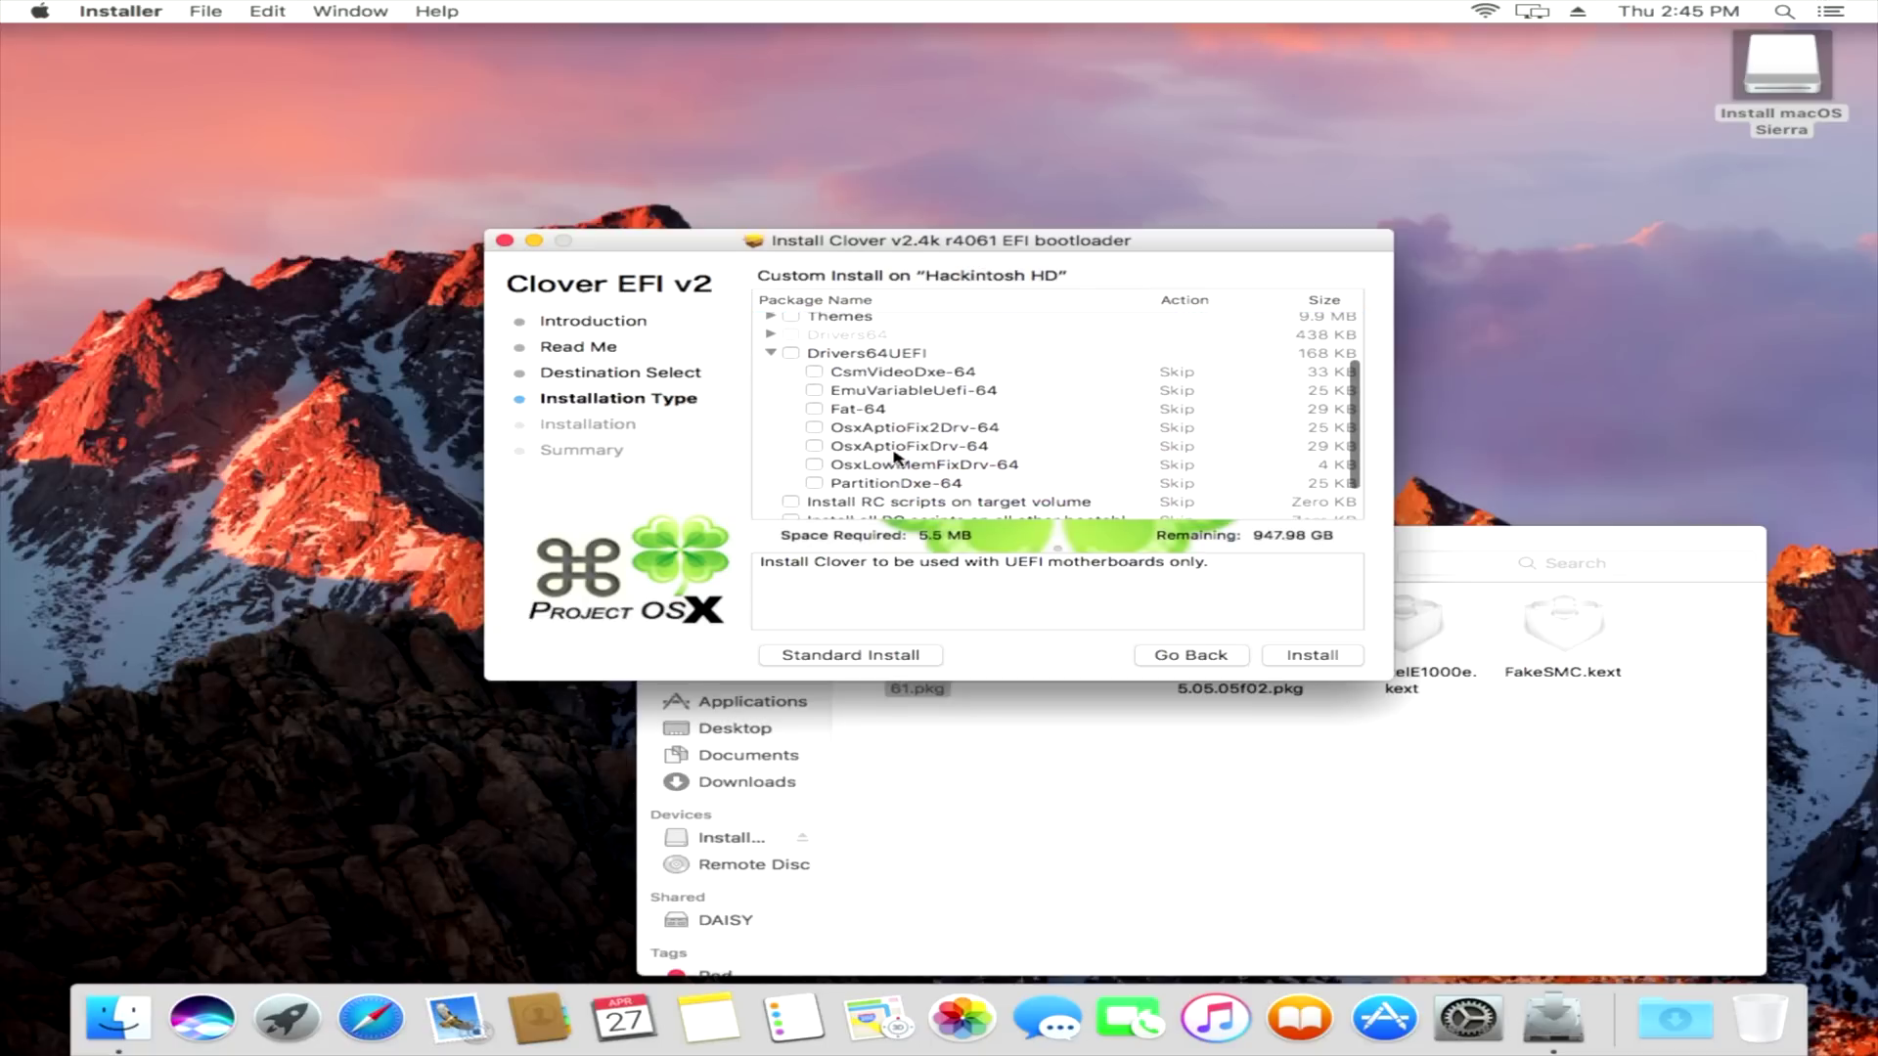
click(834, 450)
click(816, 447)
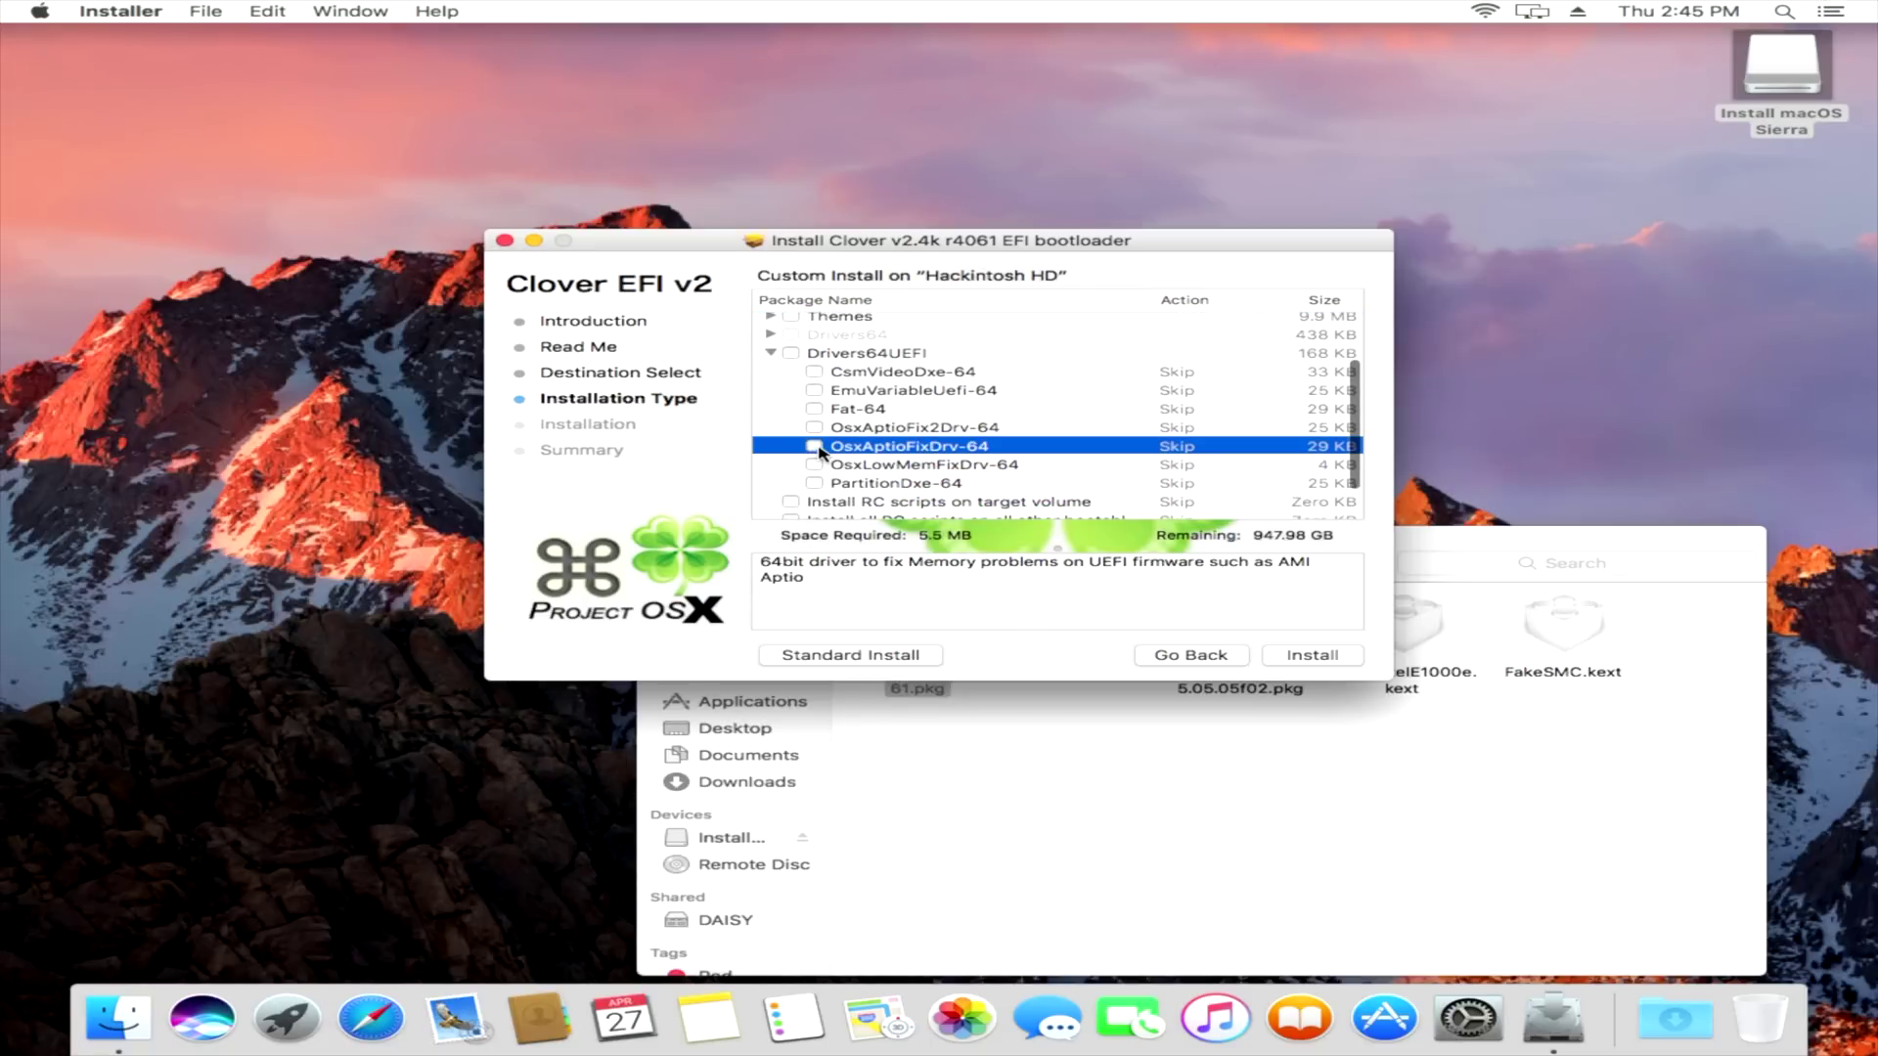
- Install Clover v2.4k r4061, authorizing with the account password, then close the installer
click(1302, 647)
text(*********)
key(Return)
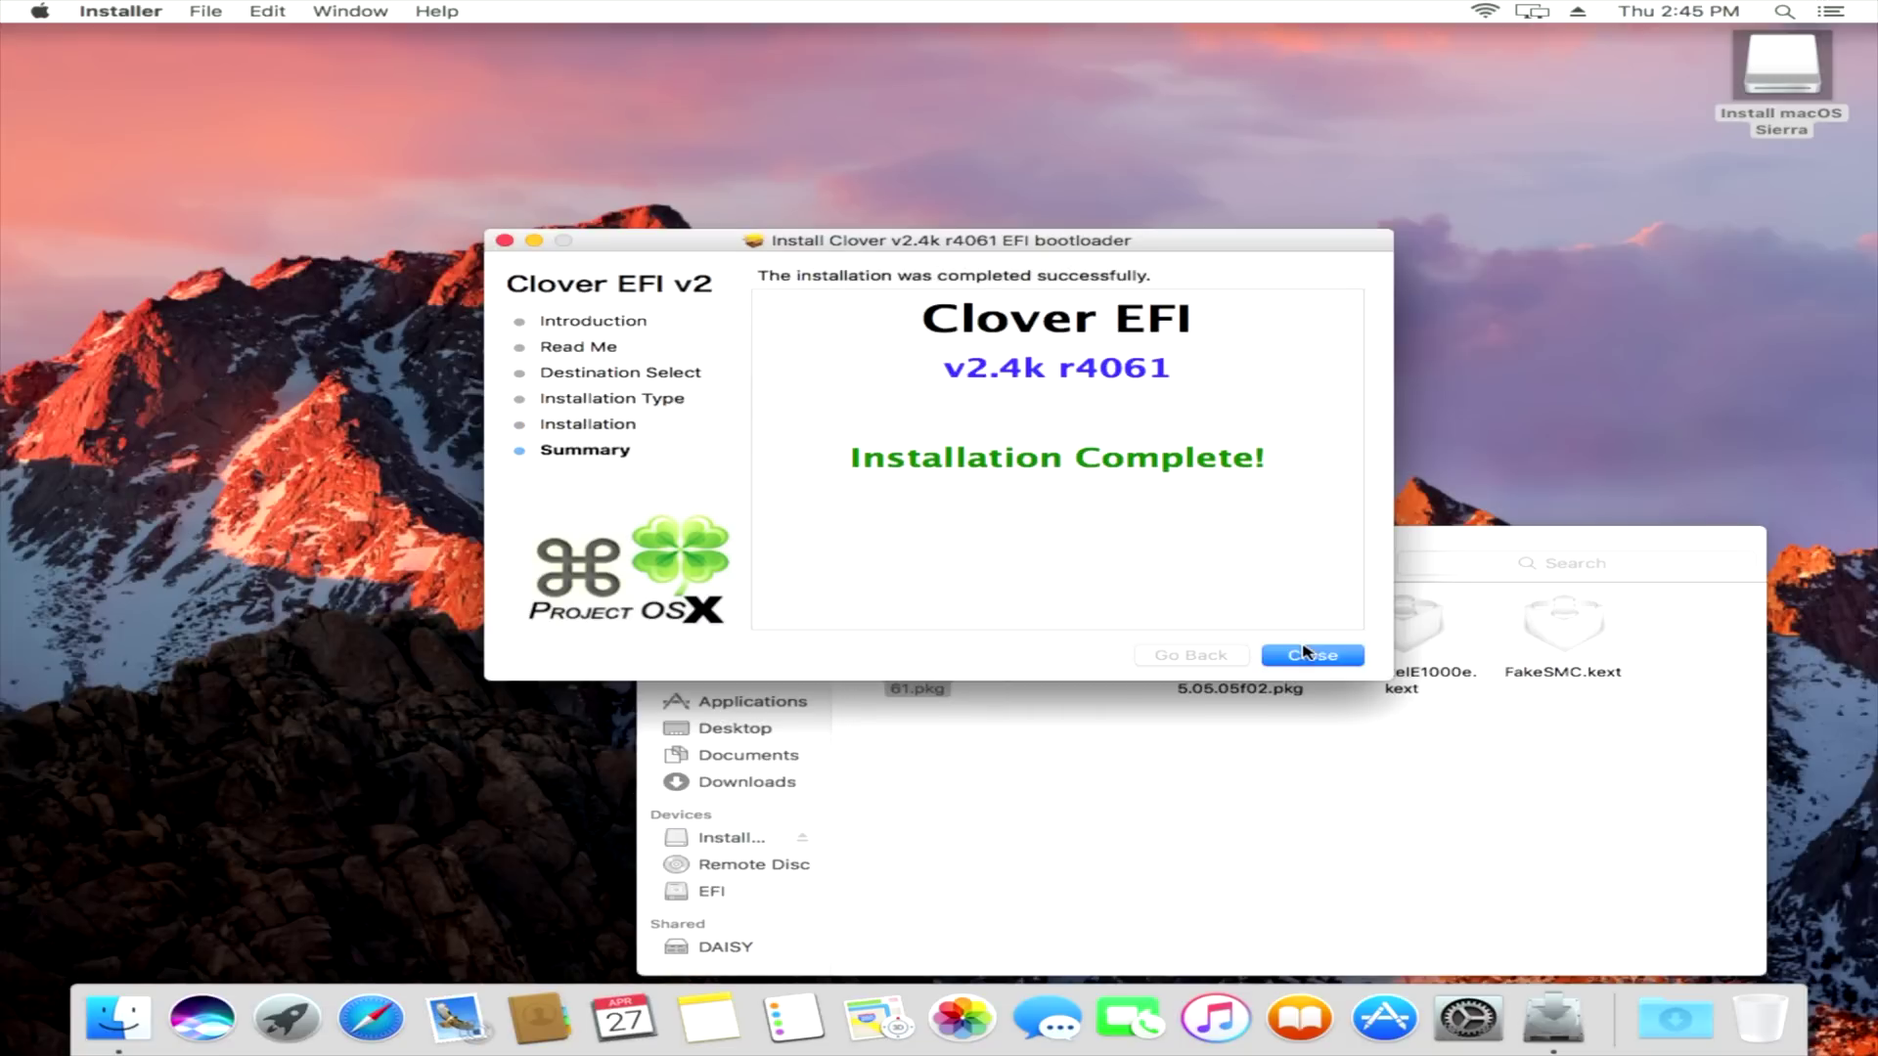
click(1302, 657)
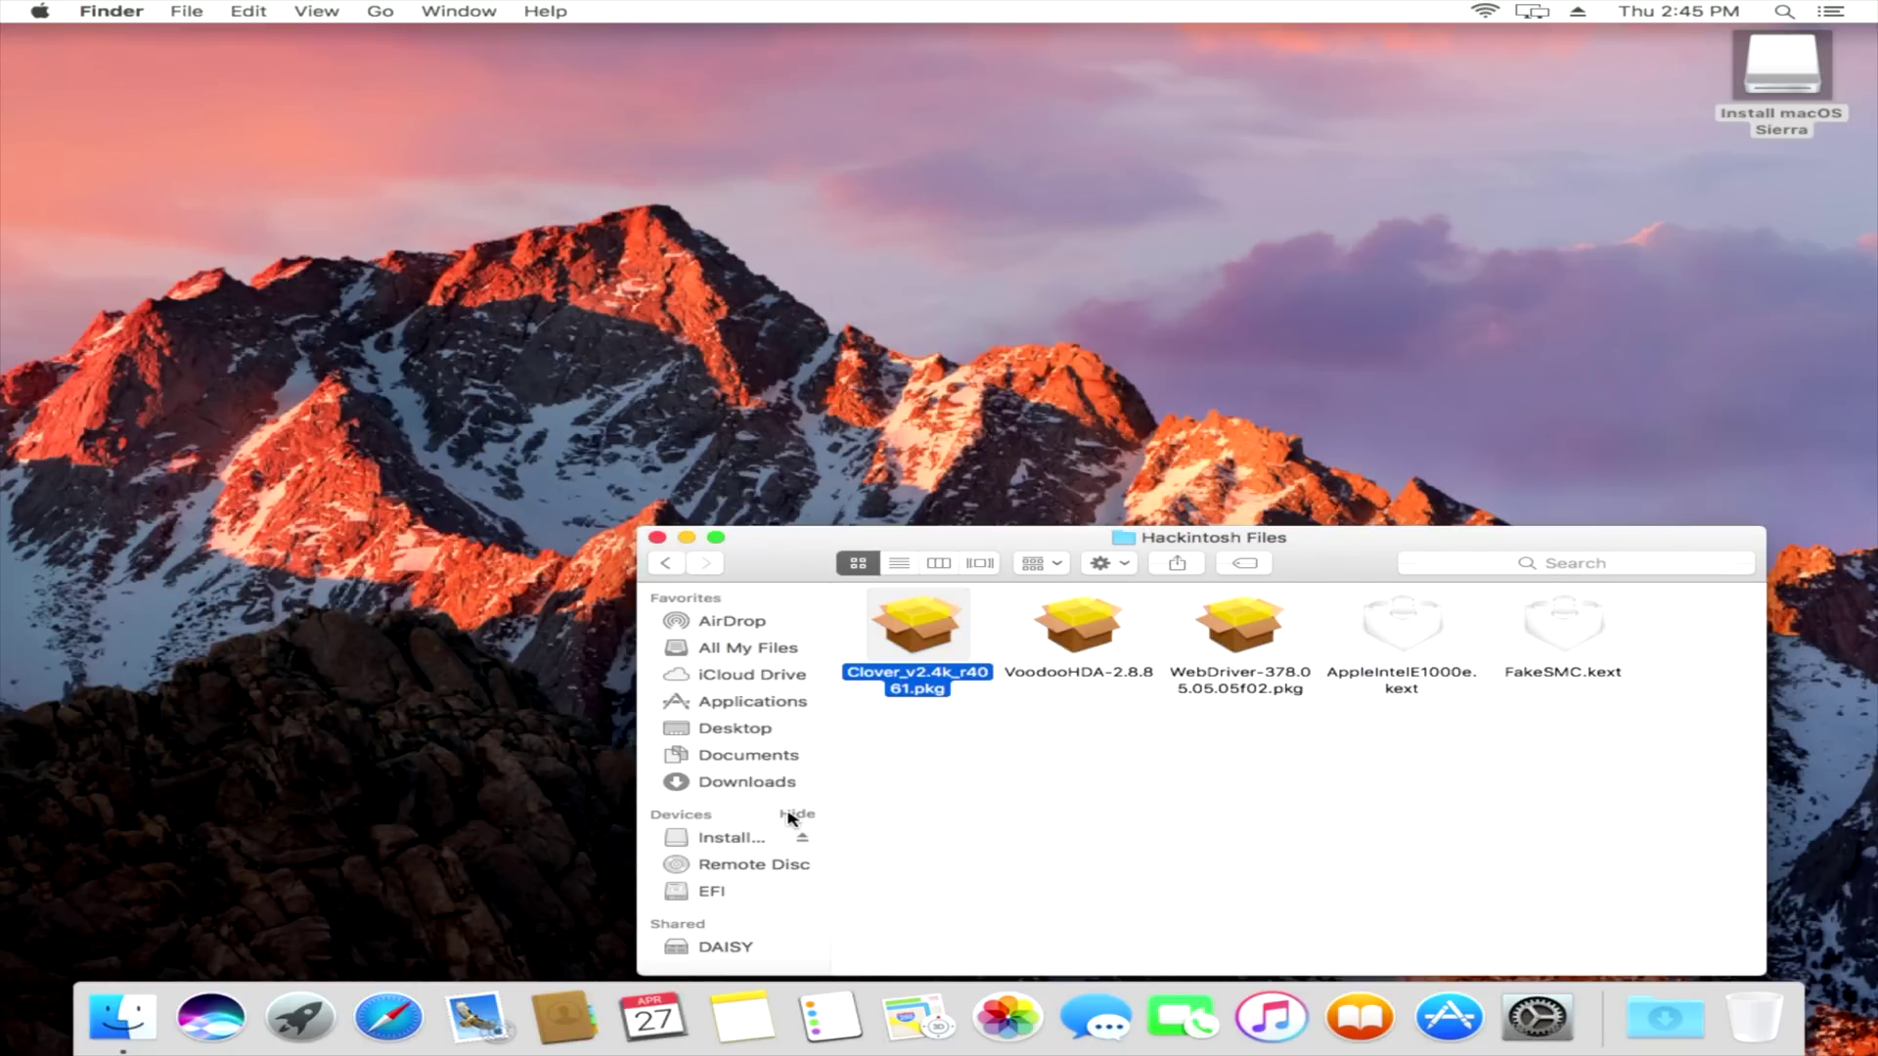
- In a new Finder window, navigate to EFI > CLOVER > kexts > 10.12 on the EFI partition
key(super+n)
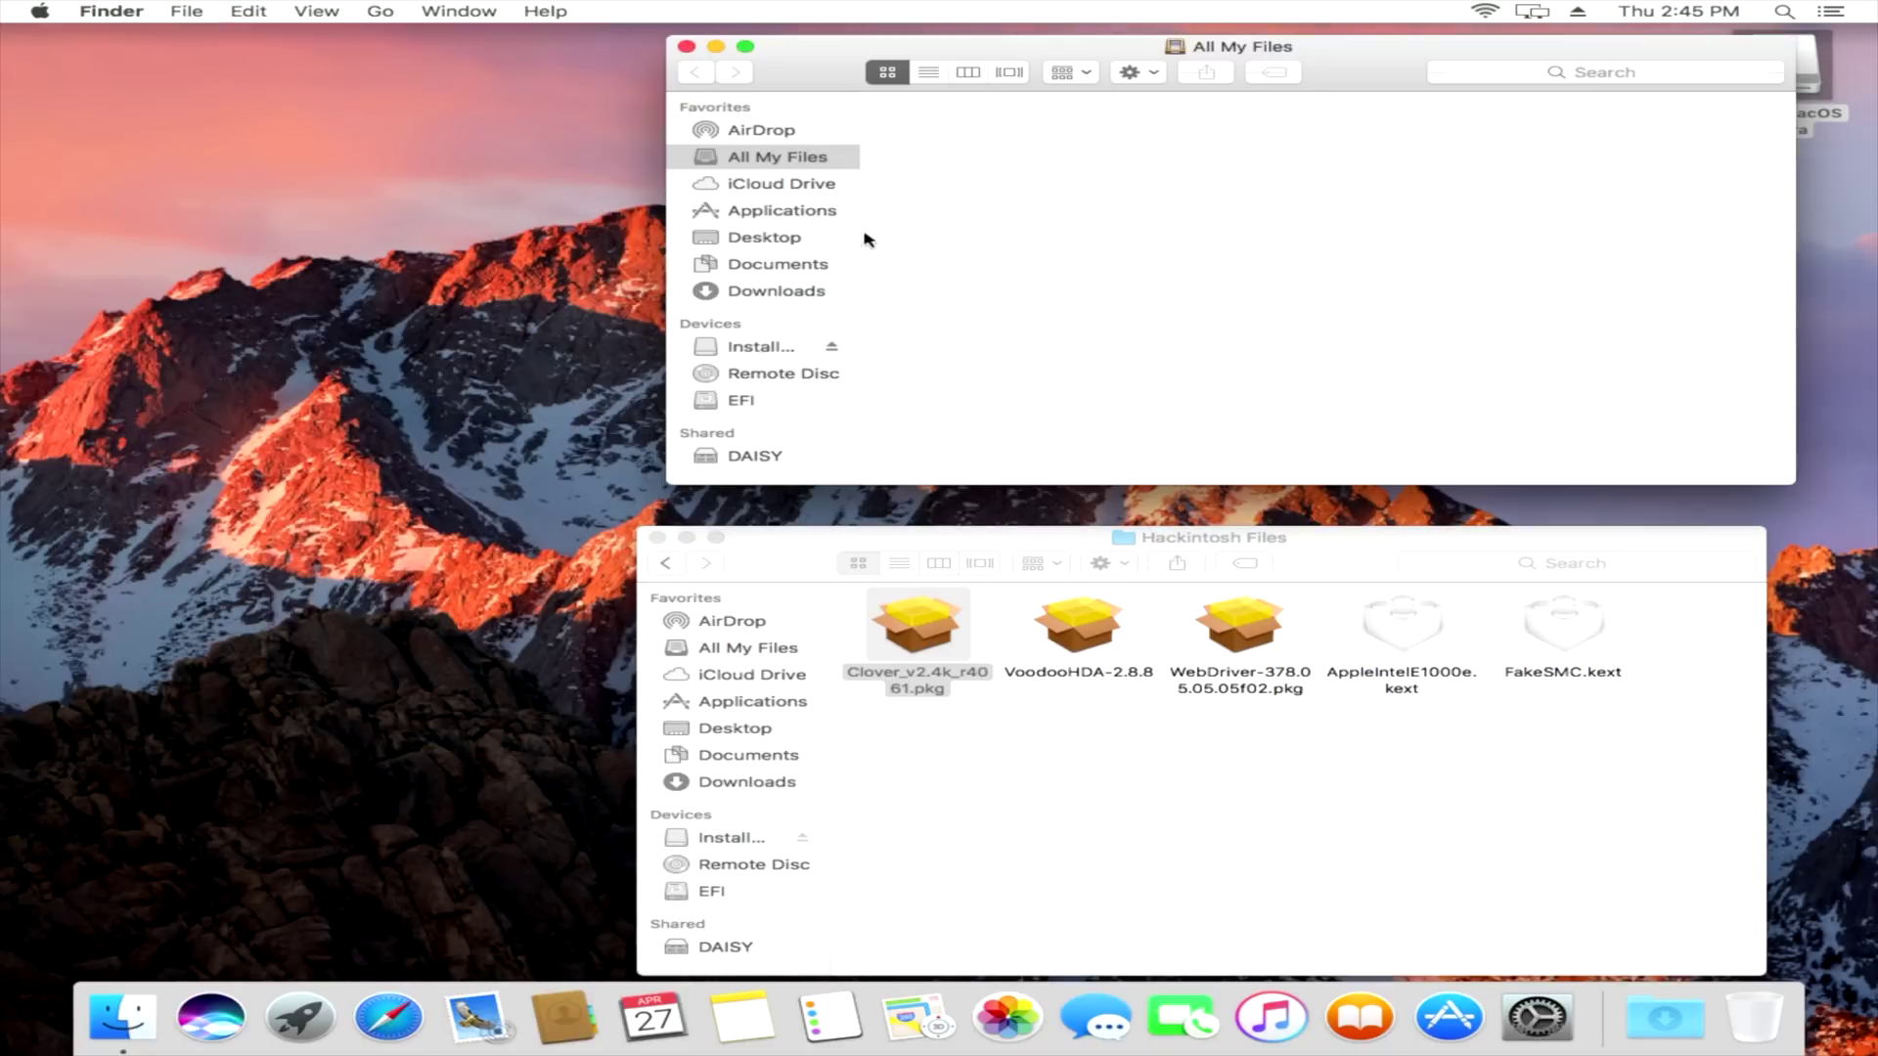
drag(814, 80, 436, 91)
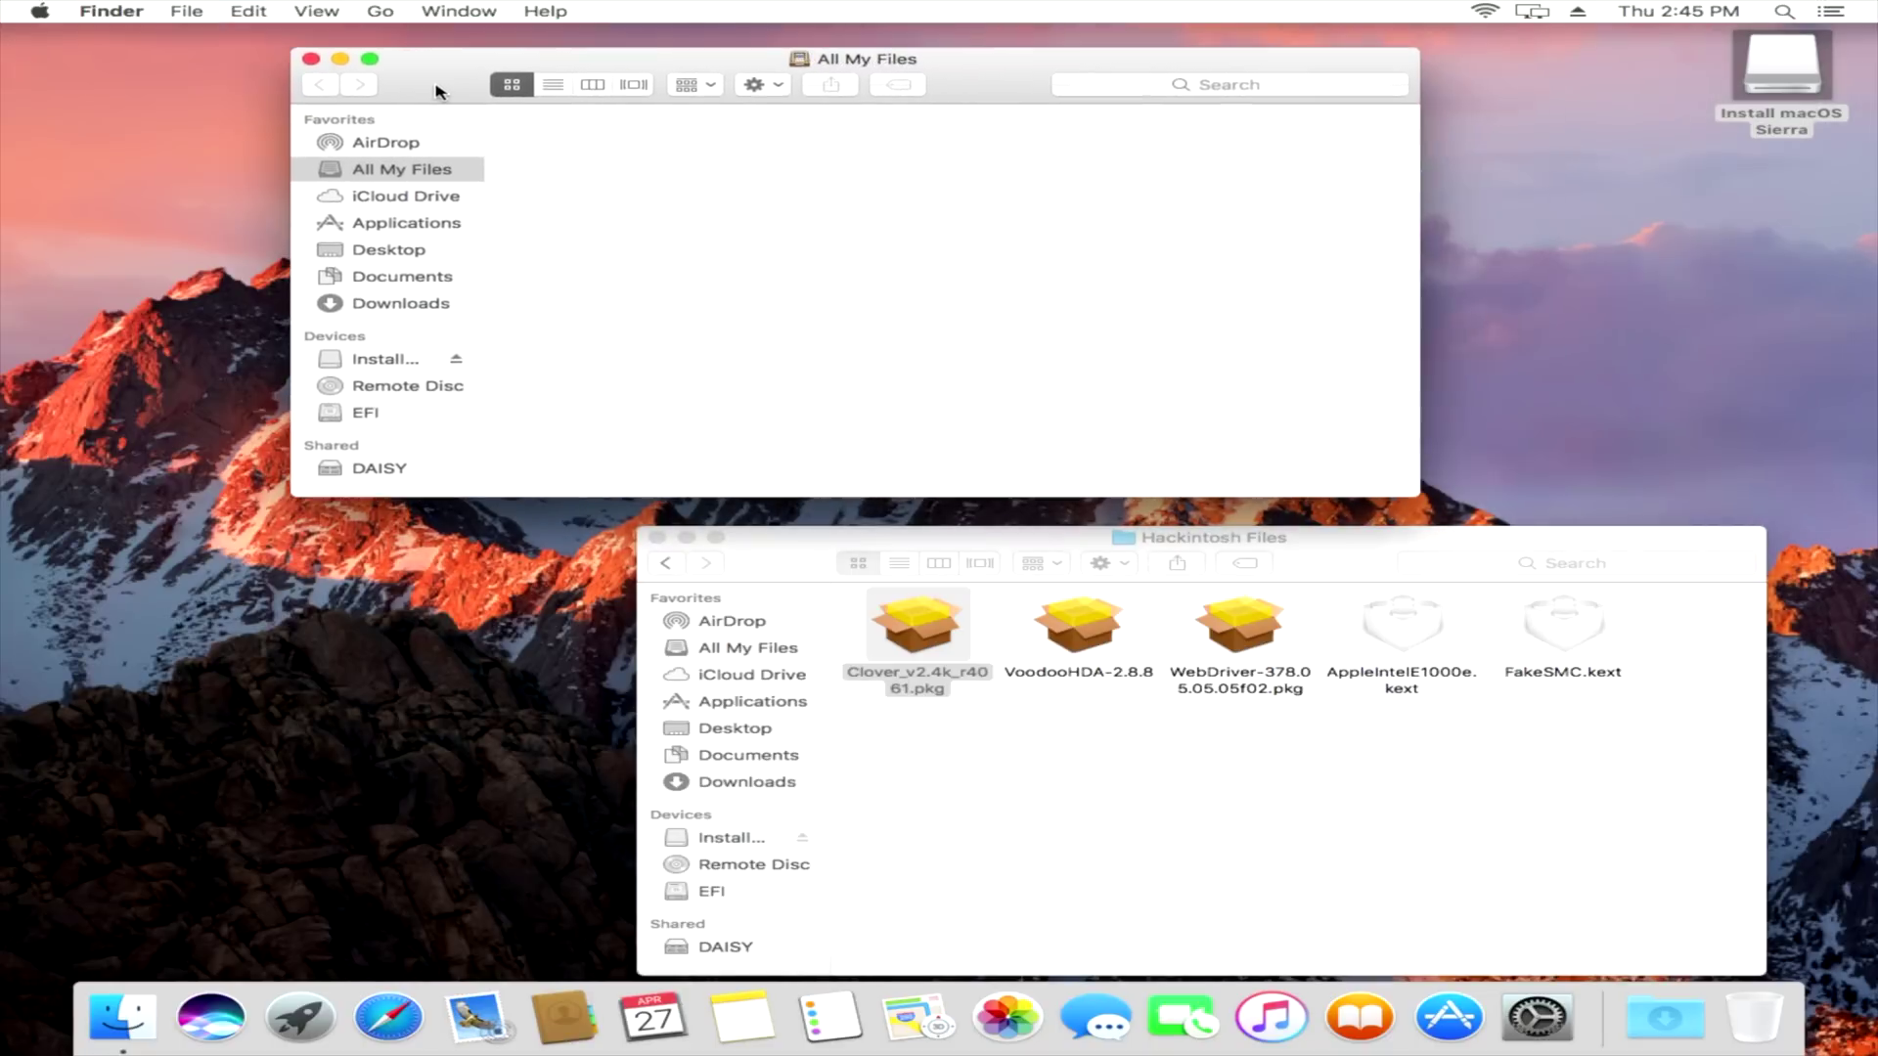
click(386, 411)
double_click(574, 156)
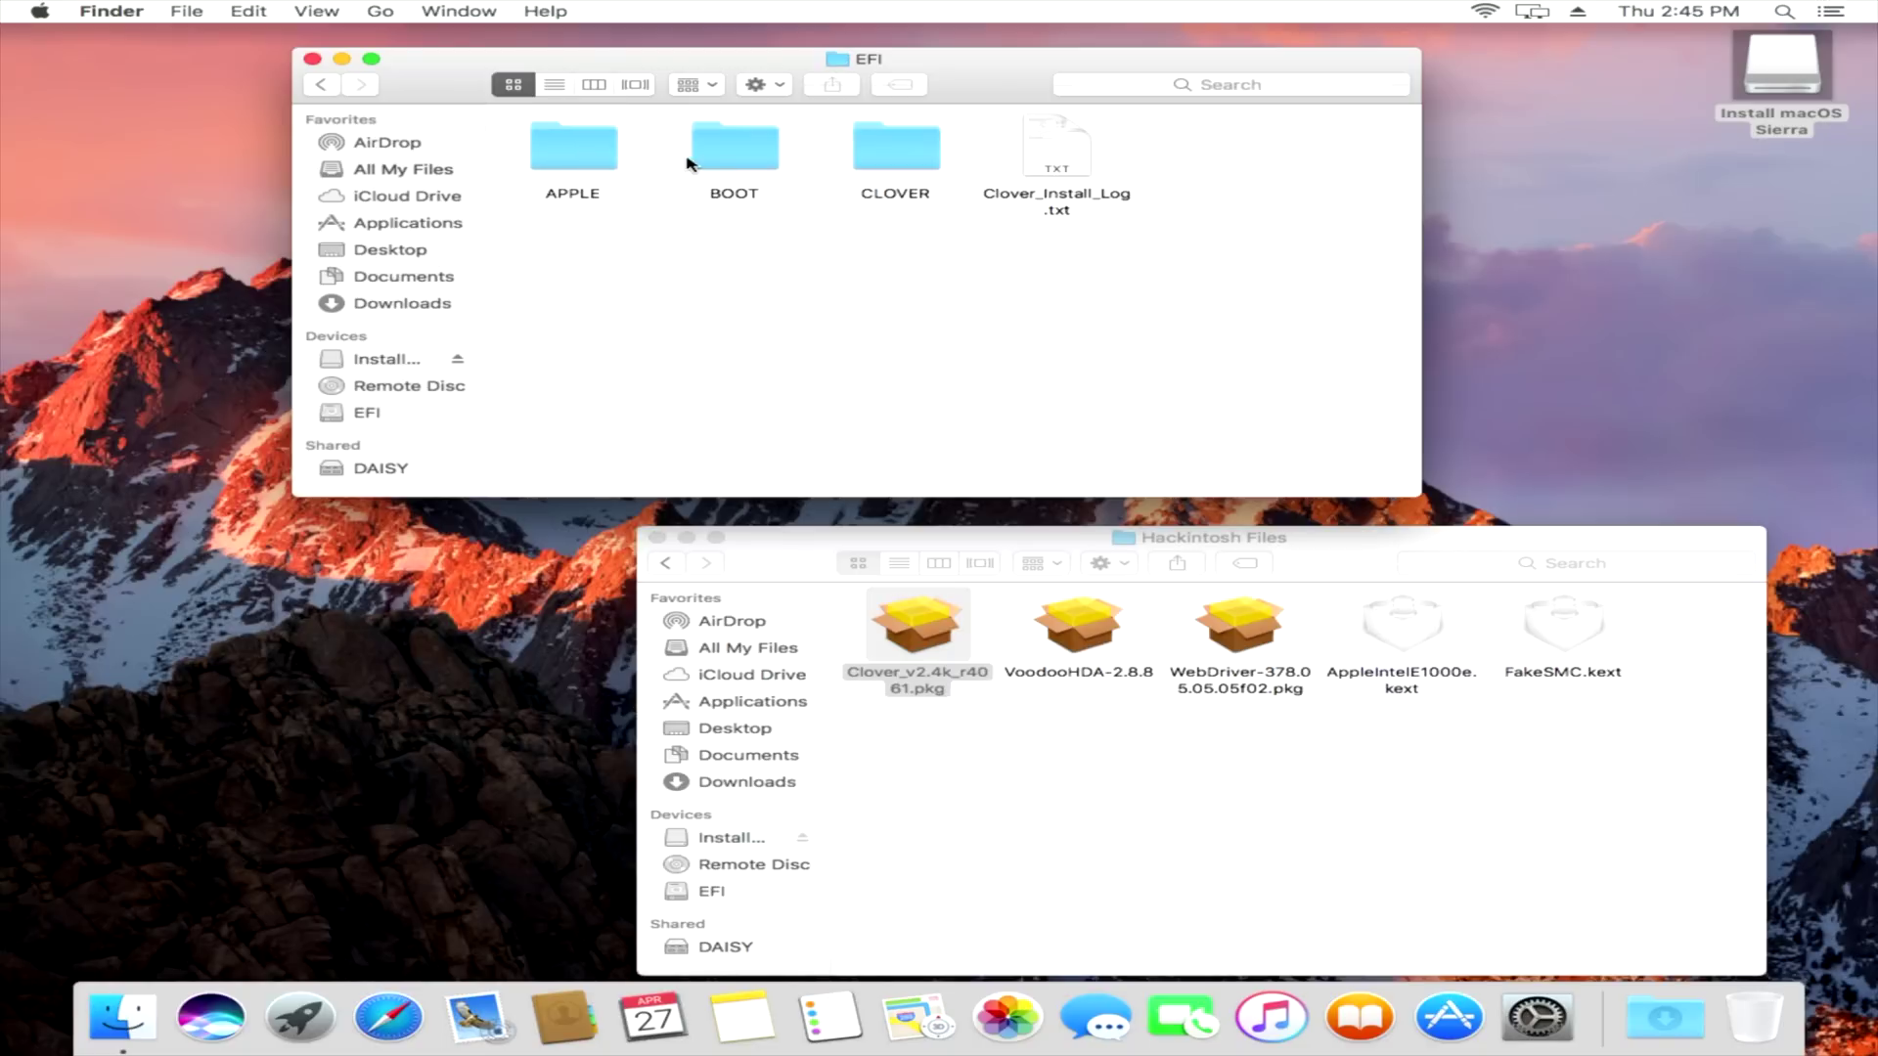
click(892, 160)
double_click(892, 159)
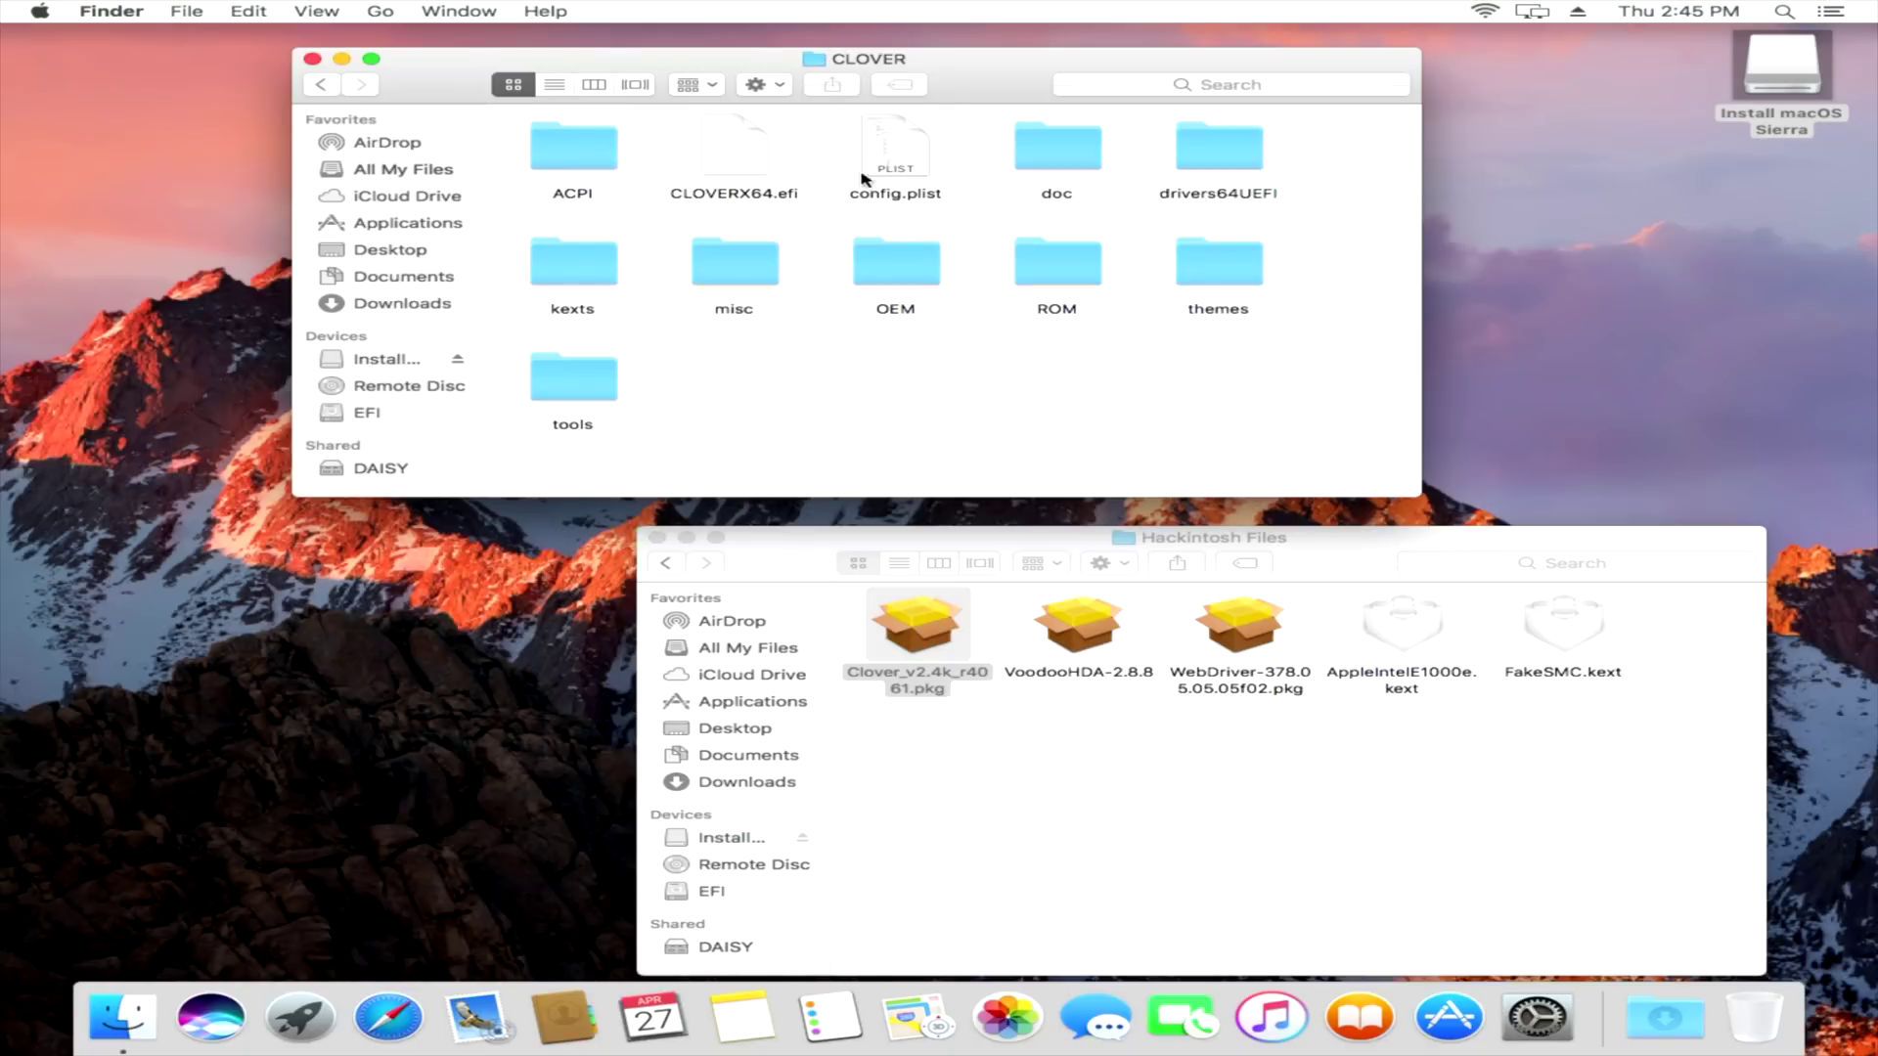
click(581, 259)
double_click(581, 259)
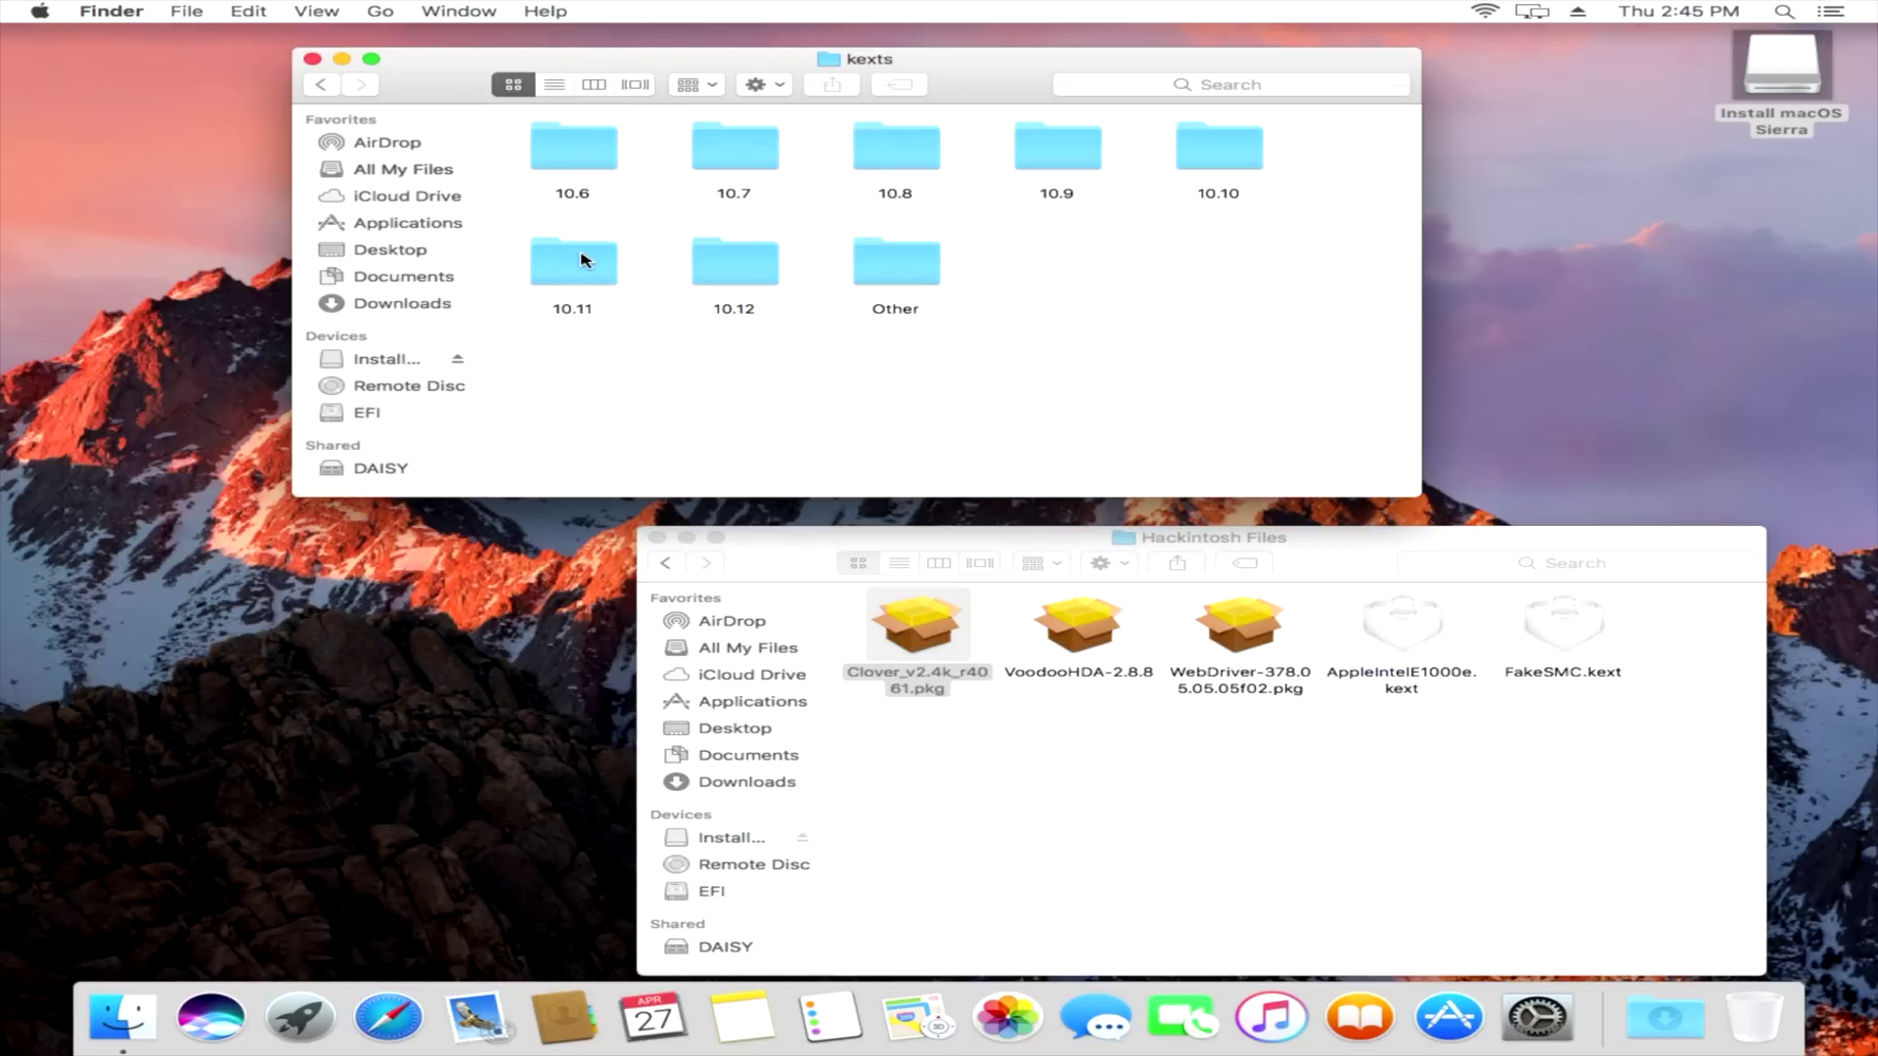
double_click(736, 262)
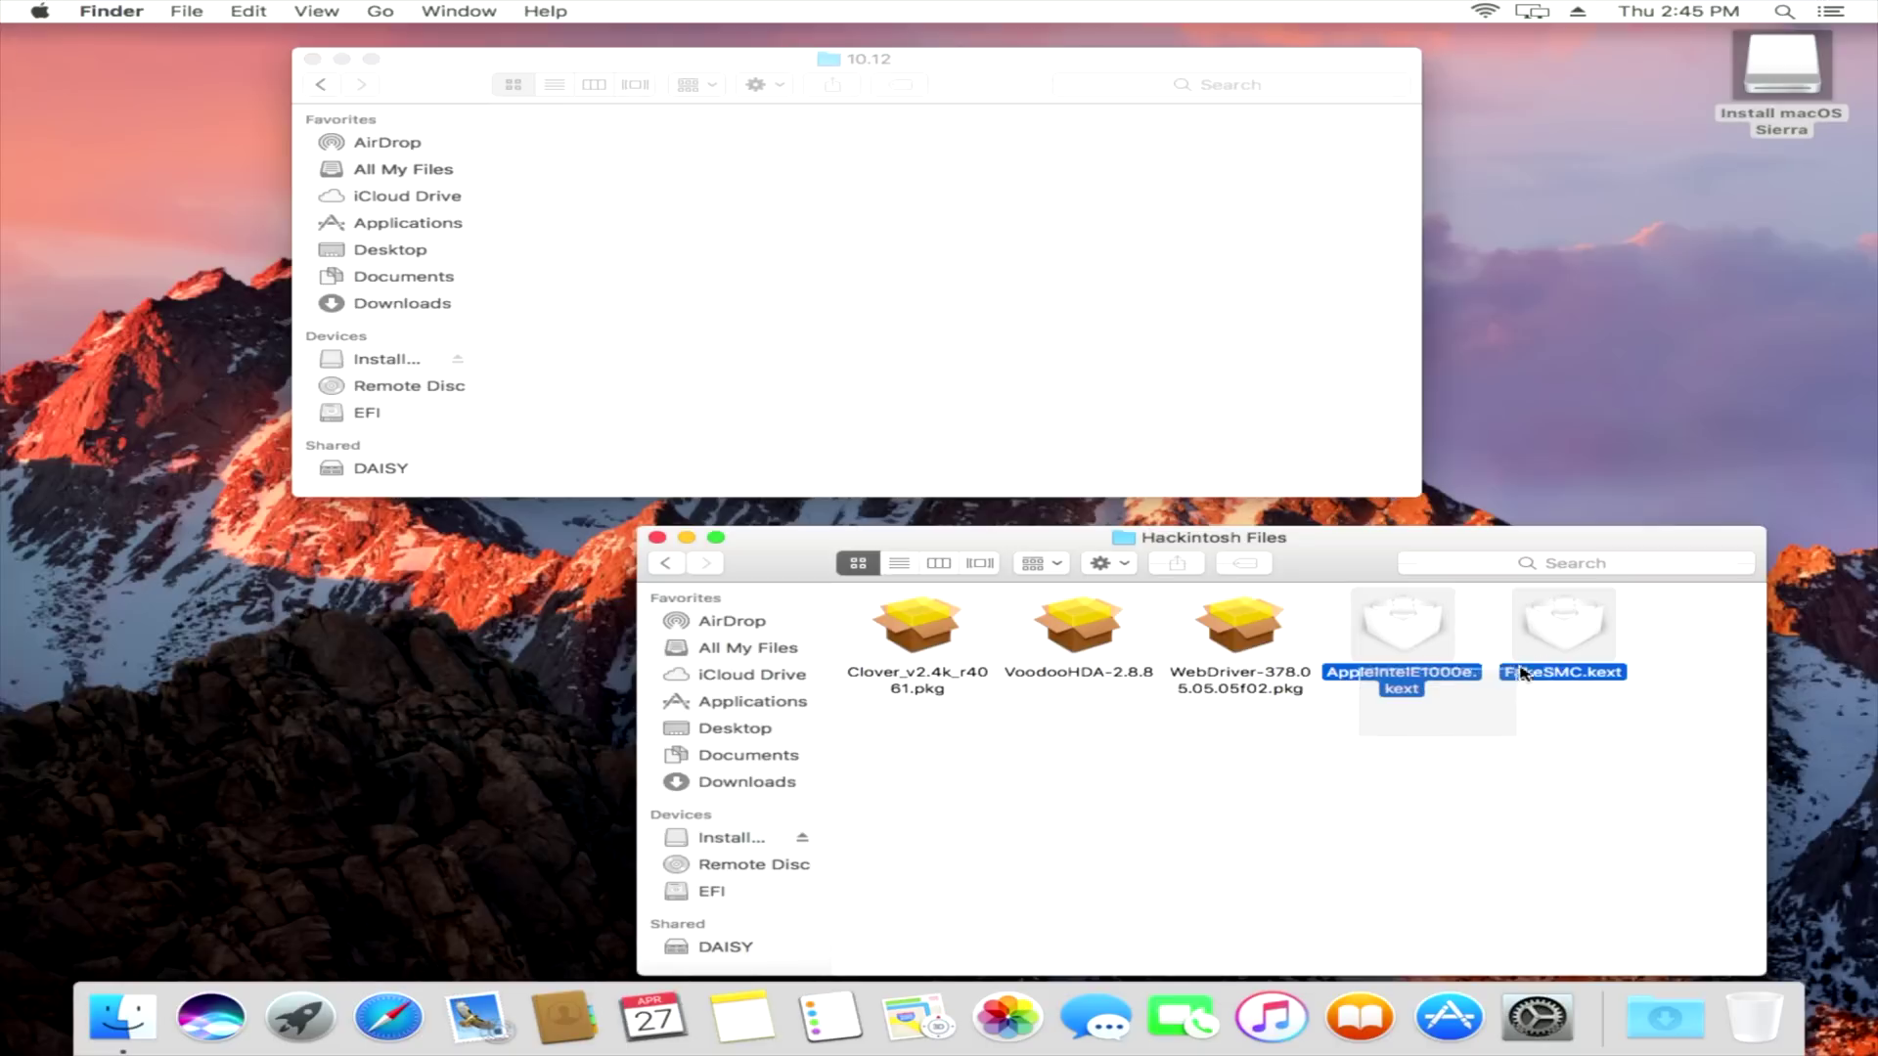
- Copy AppleIntelE1000e.kext and FakeSMC.kext into the 10.12 folder
drag(1539, 666, 762, 213)
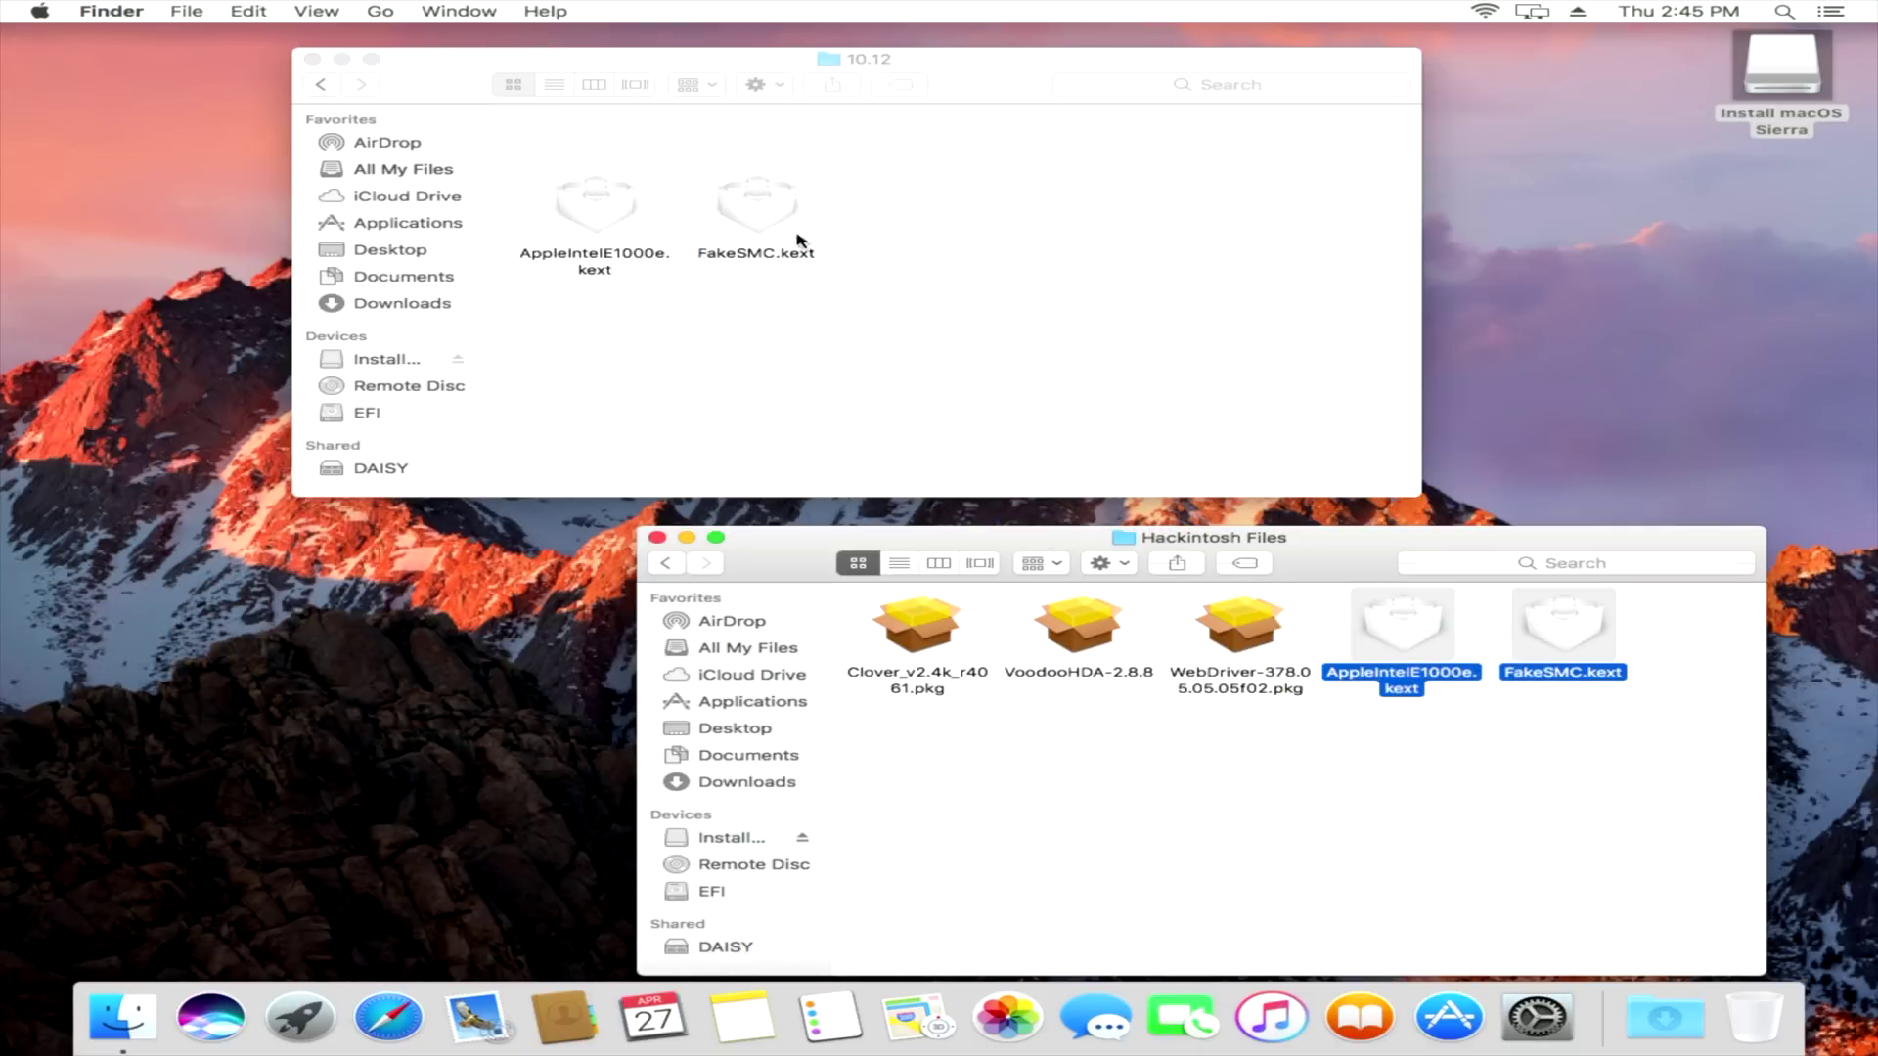
click(1230, 741)
click(783, 436)
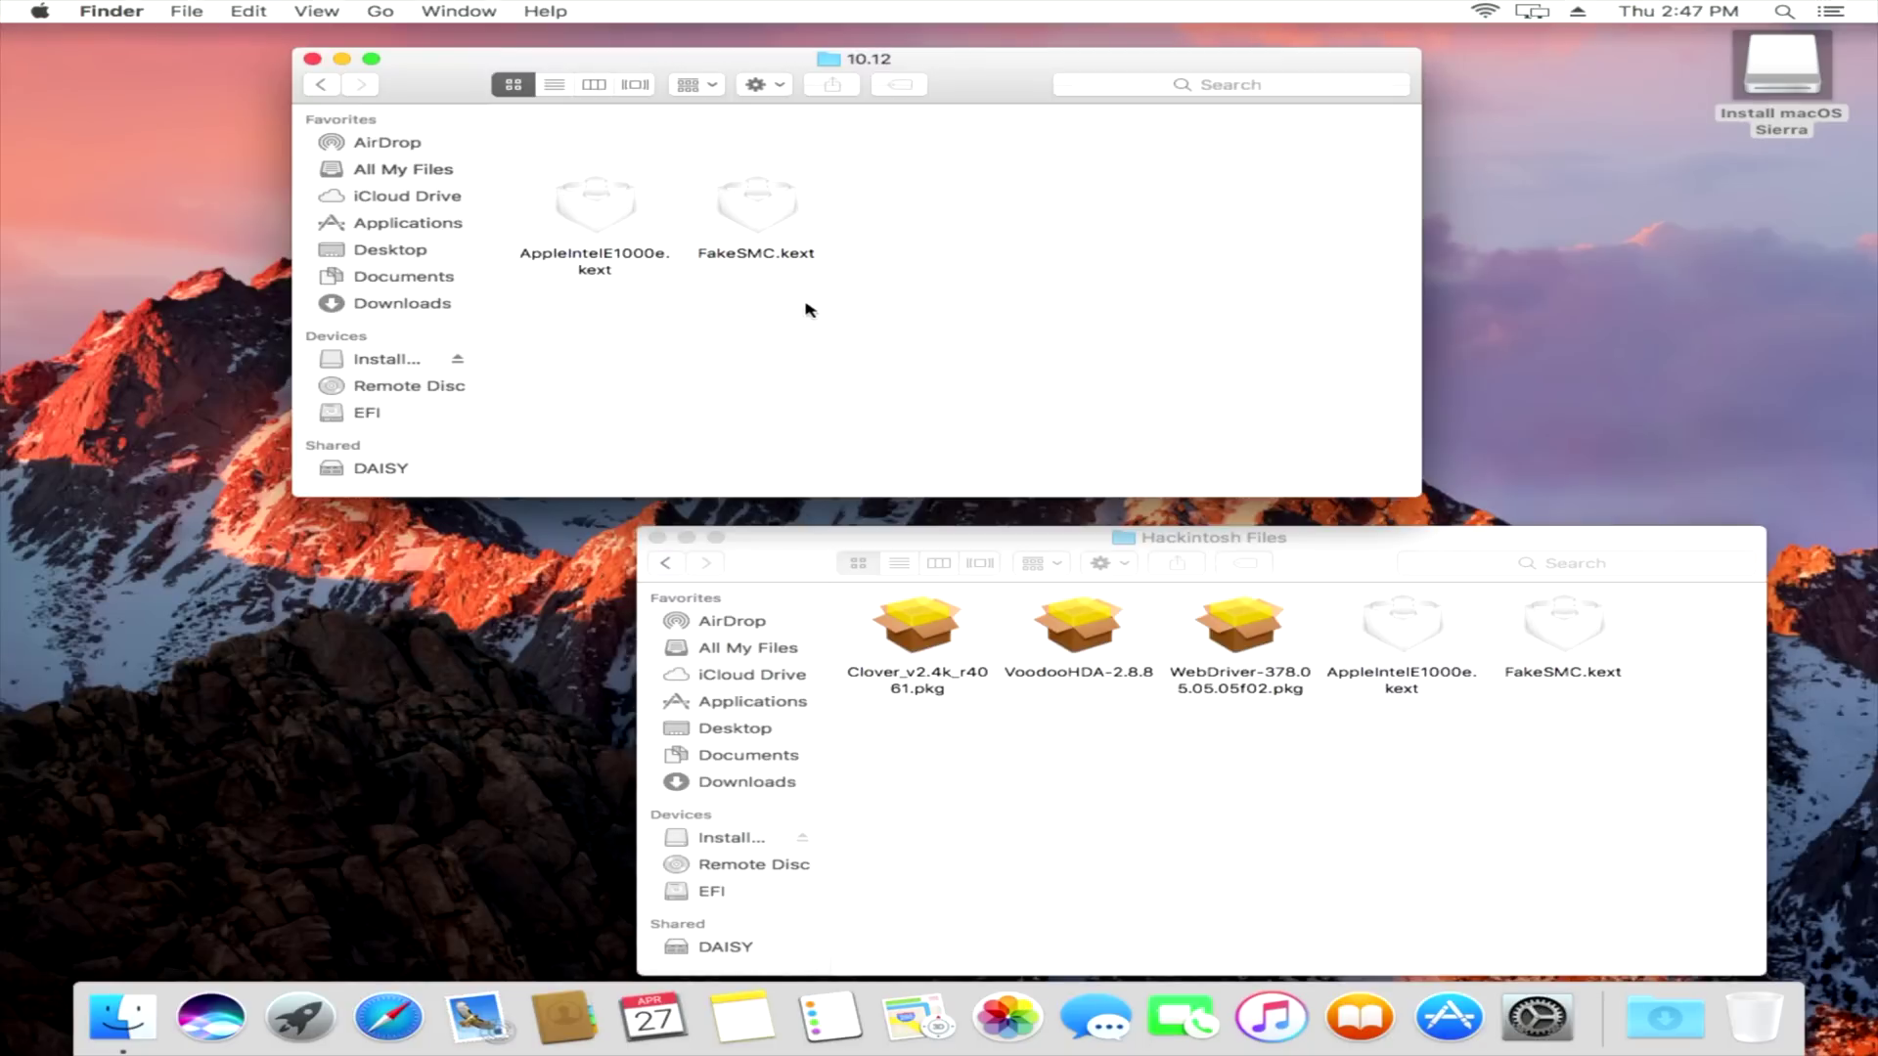
- Close the 10.12 window and install the VoodooHDA 2.8.8 audio driver with the account password
click(312, 59)
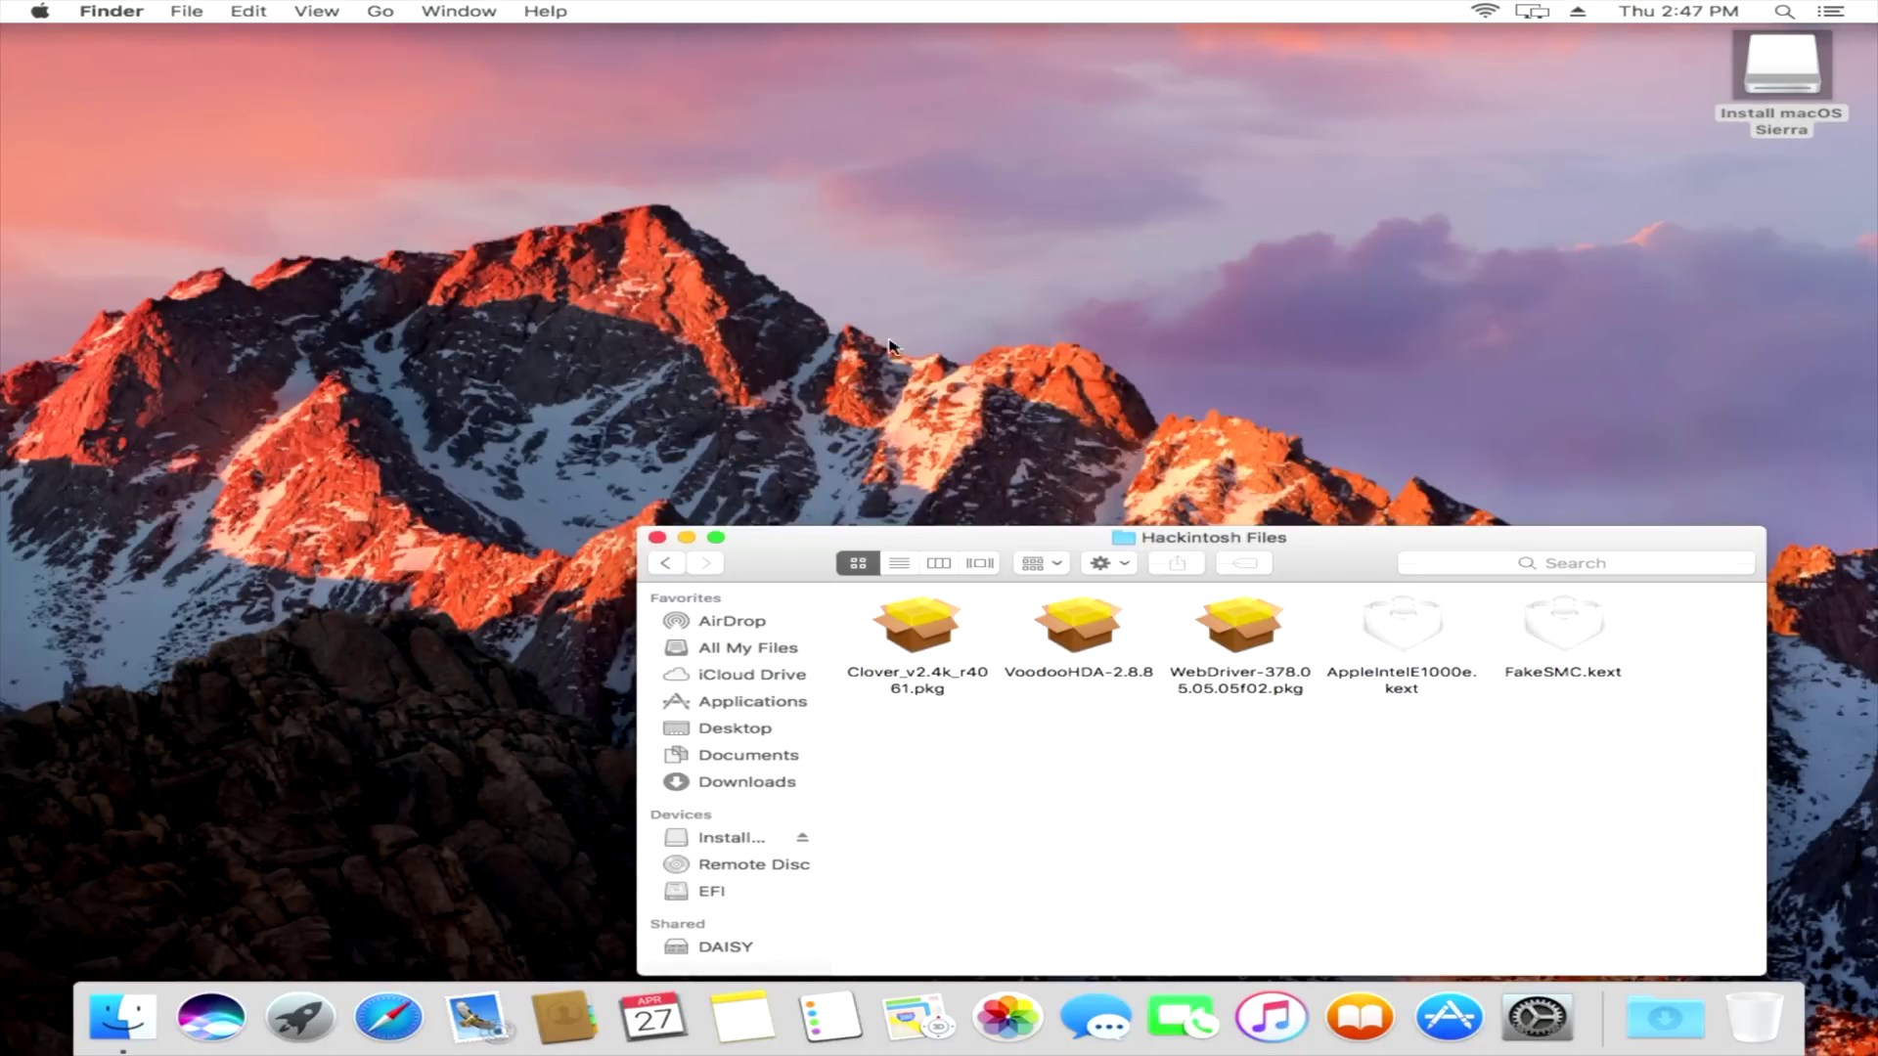
double_click(1085, 646)
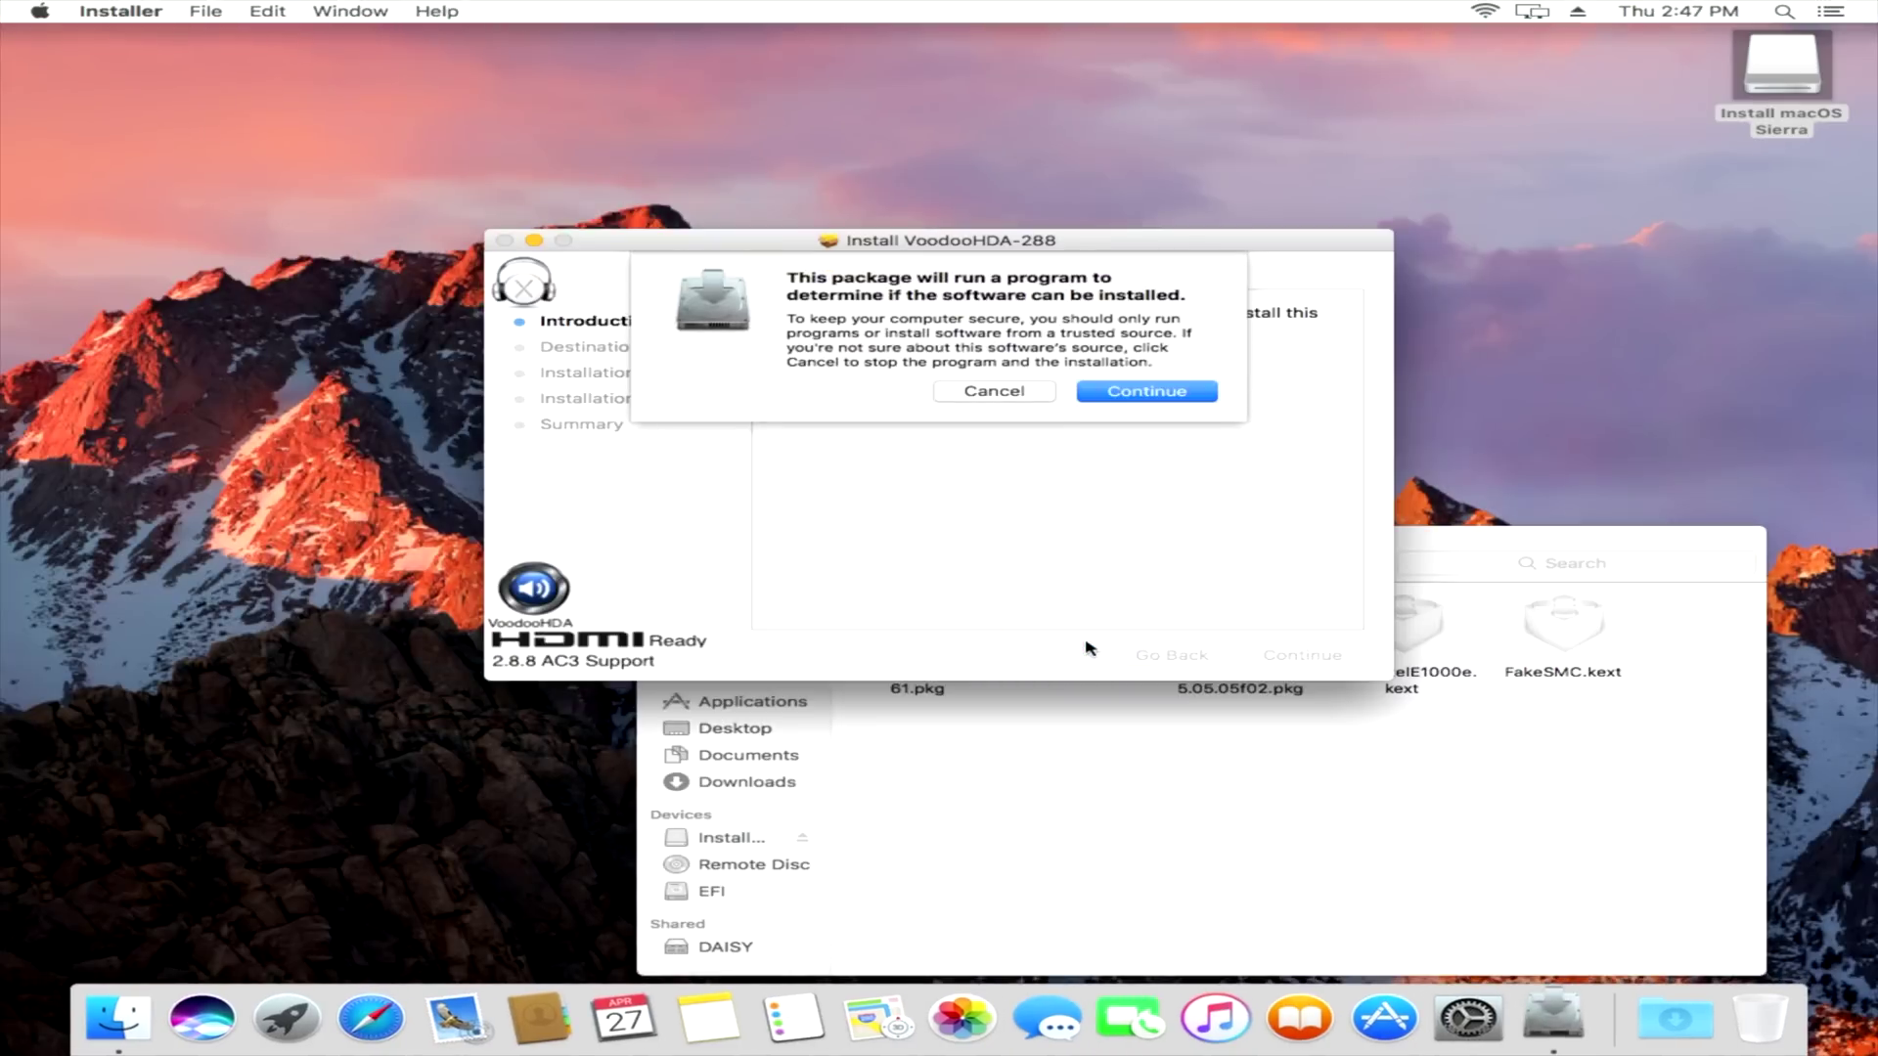
click(1178, 396)
click(1296, 656)
click(1312, 656)
text(*********)
key(Return)
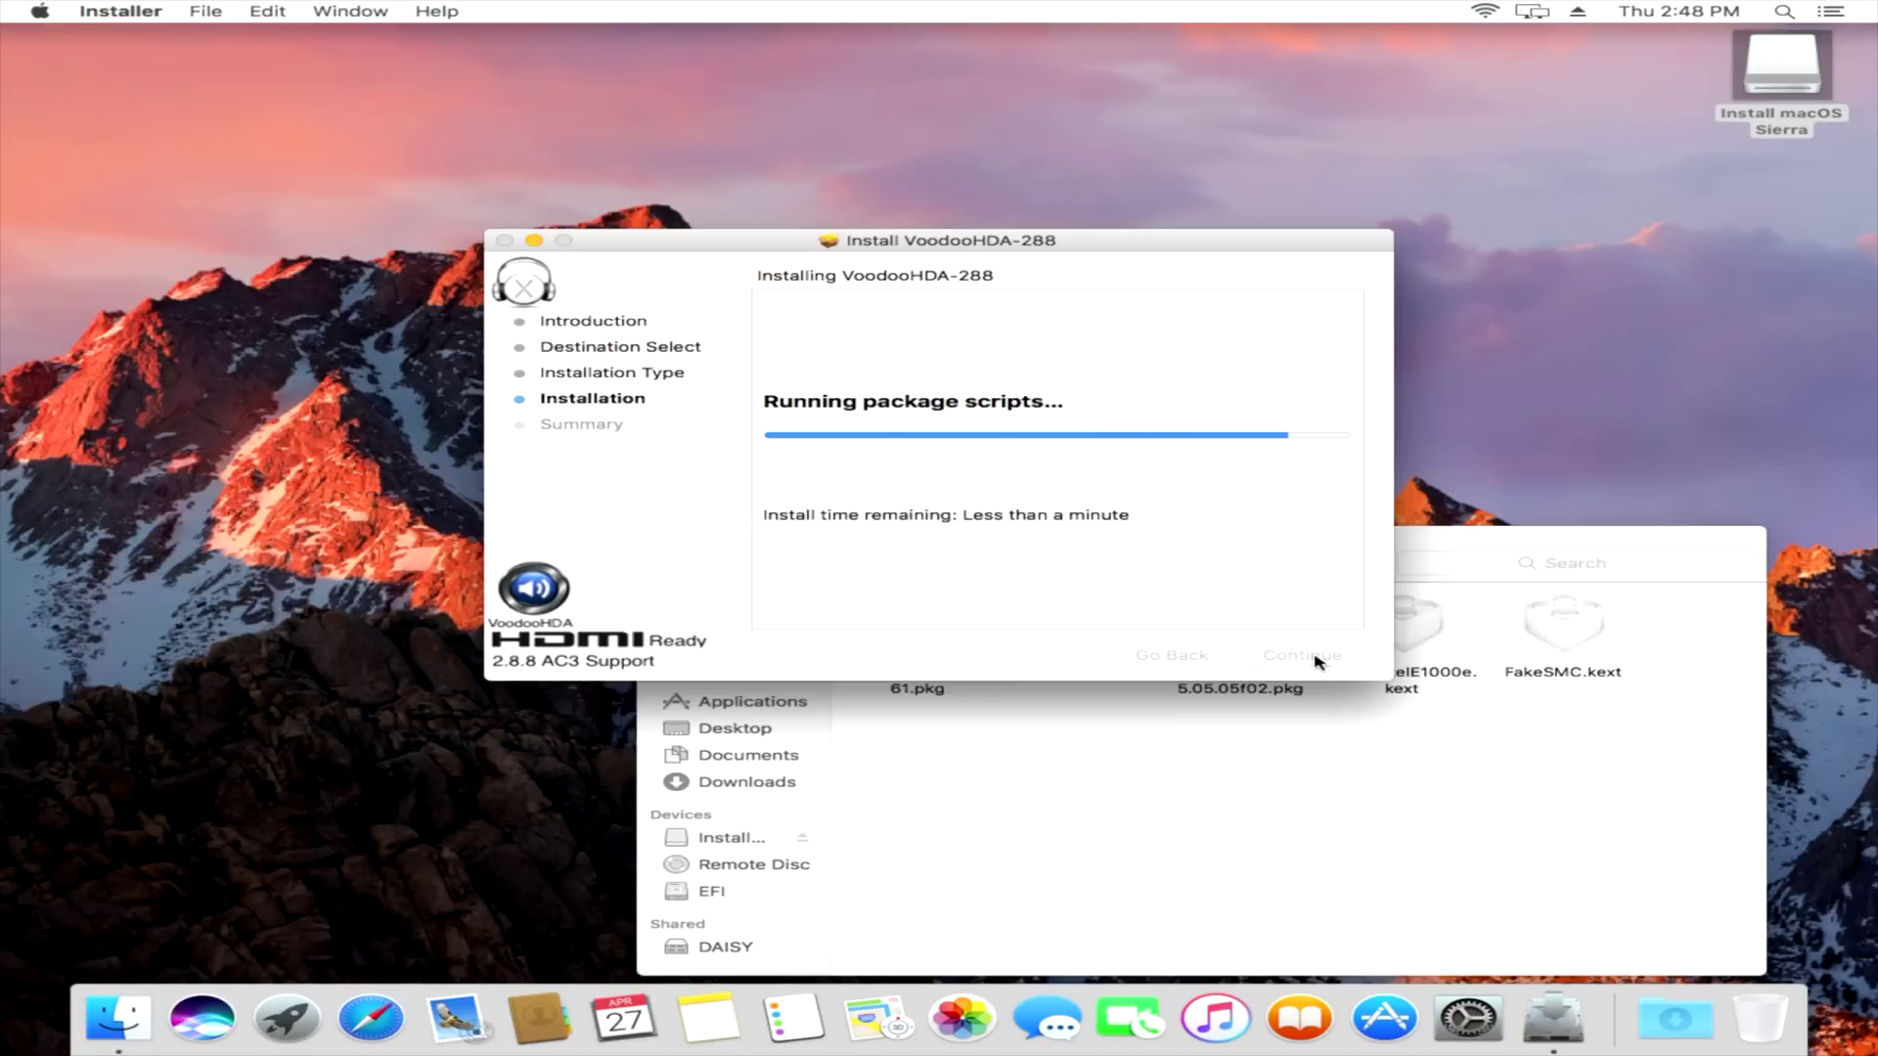
click(1313, 656)
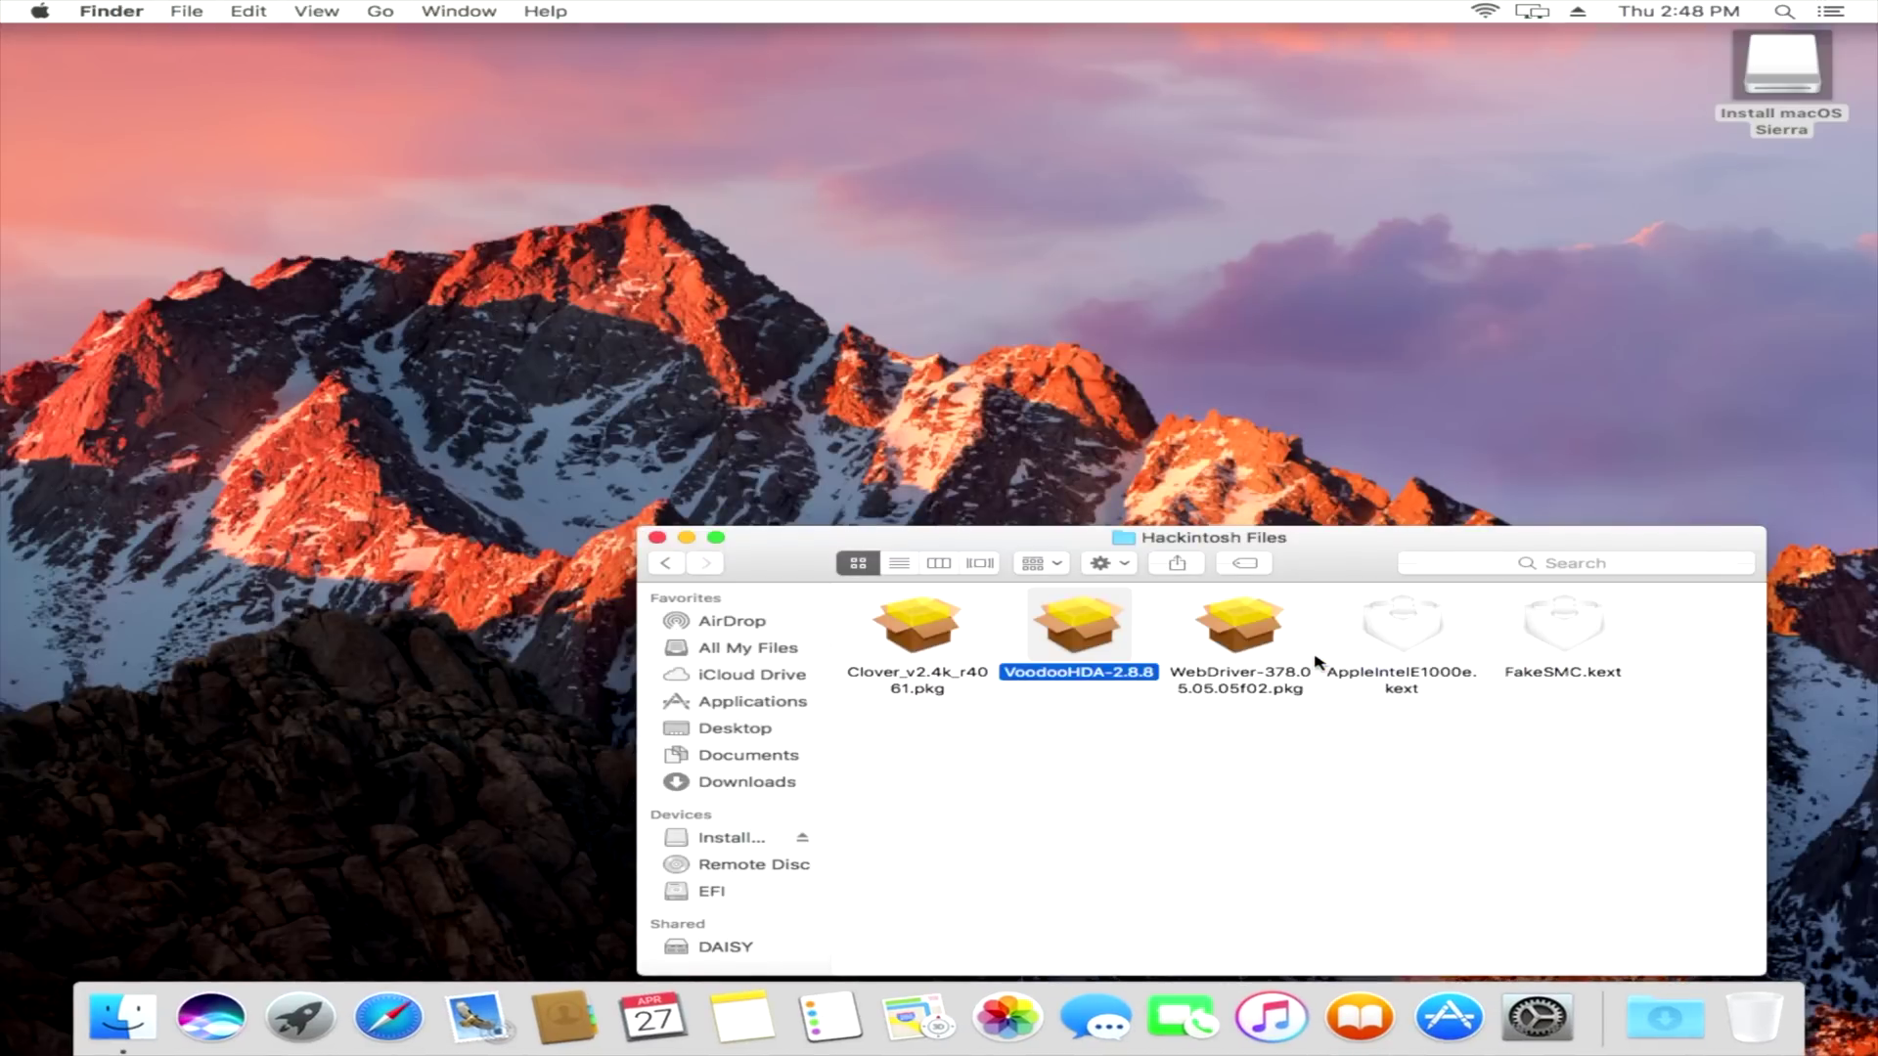
- Install NVIDIA Web Driver 378.05.05.05f02, agreeing to its licence and accepting the restart
double_click(1256, 640)
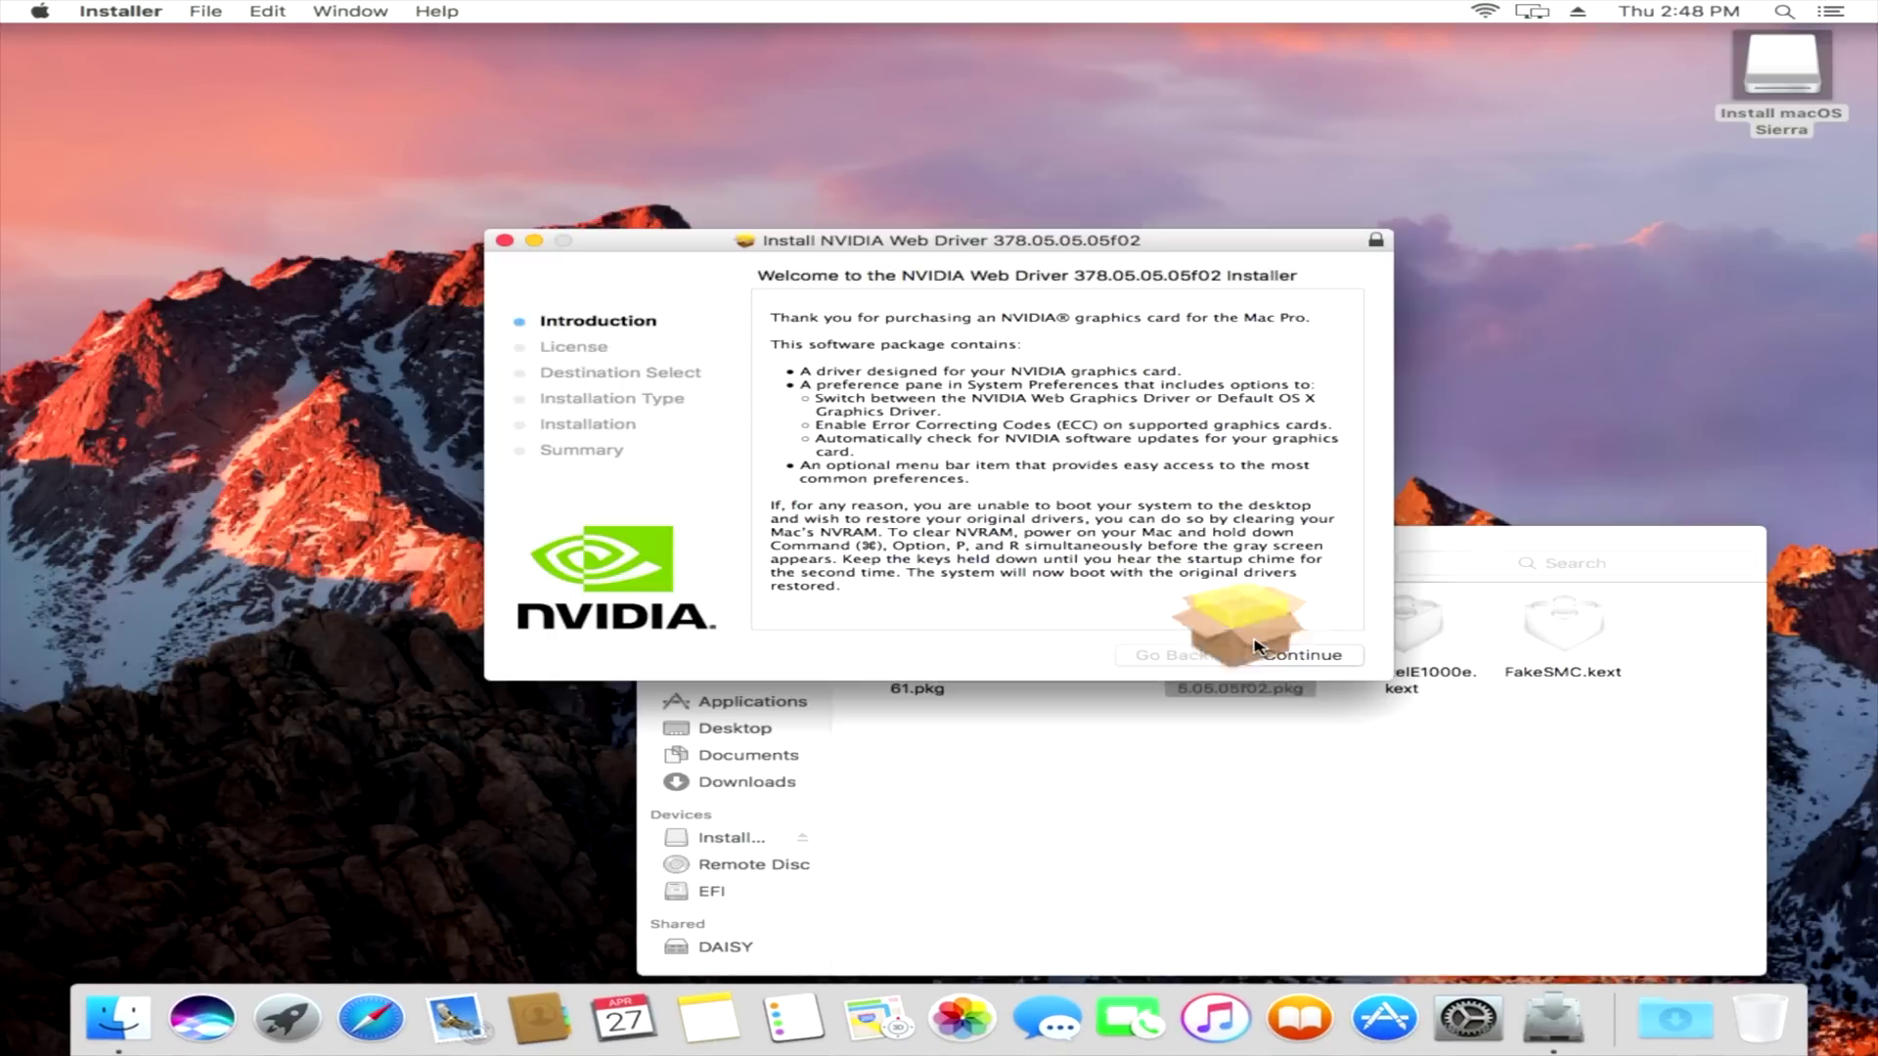
click(1296, 656)
click(1301, 655)
click(1238, 408)
click(1313, 656)
text(••••••••)
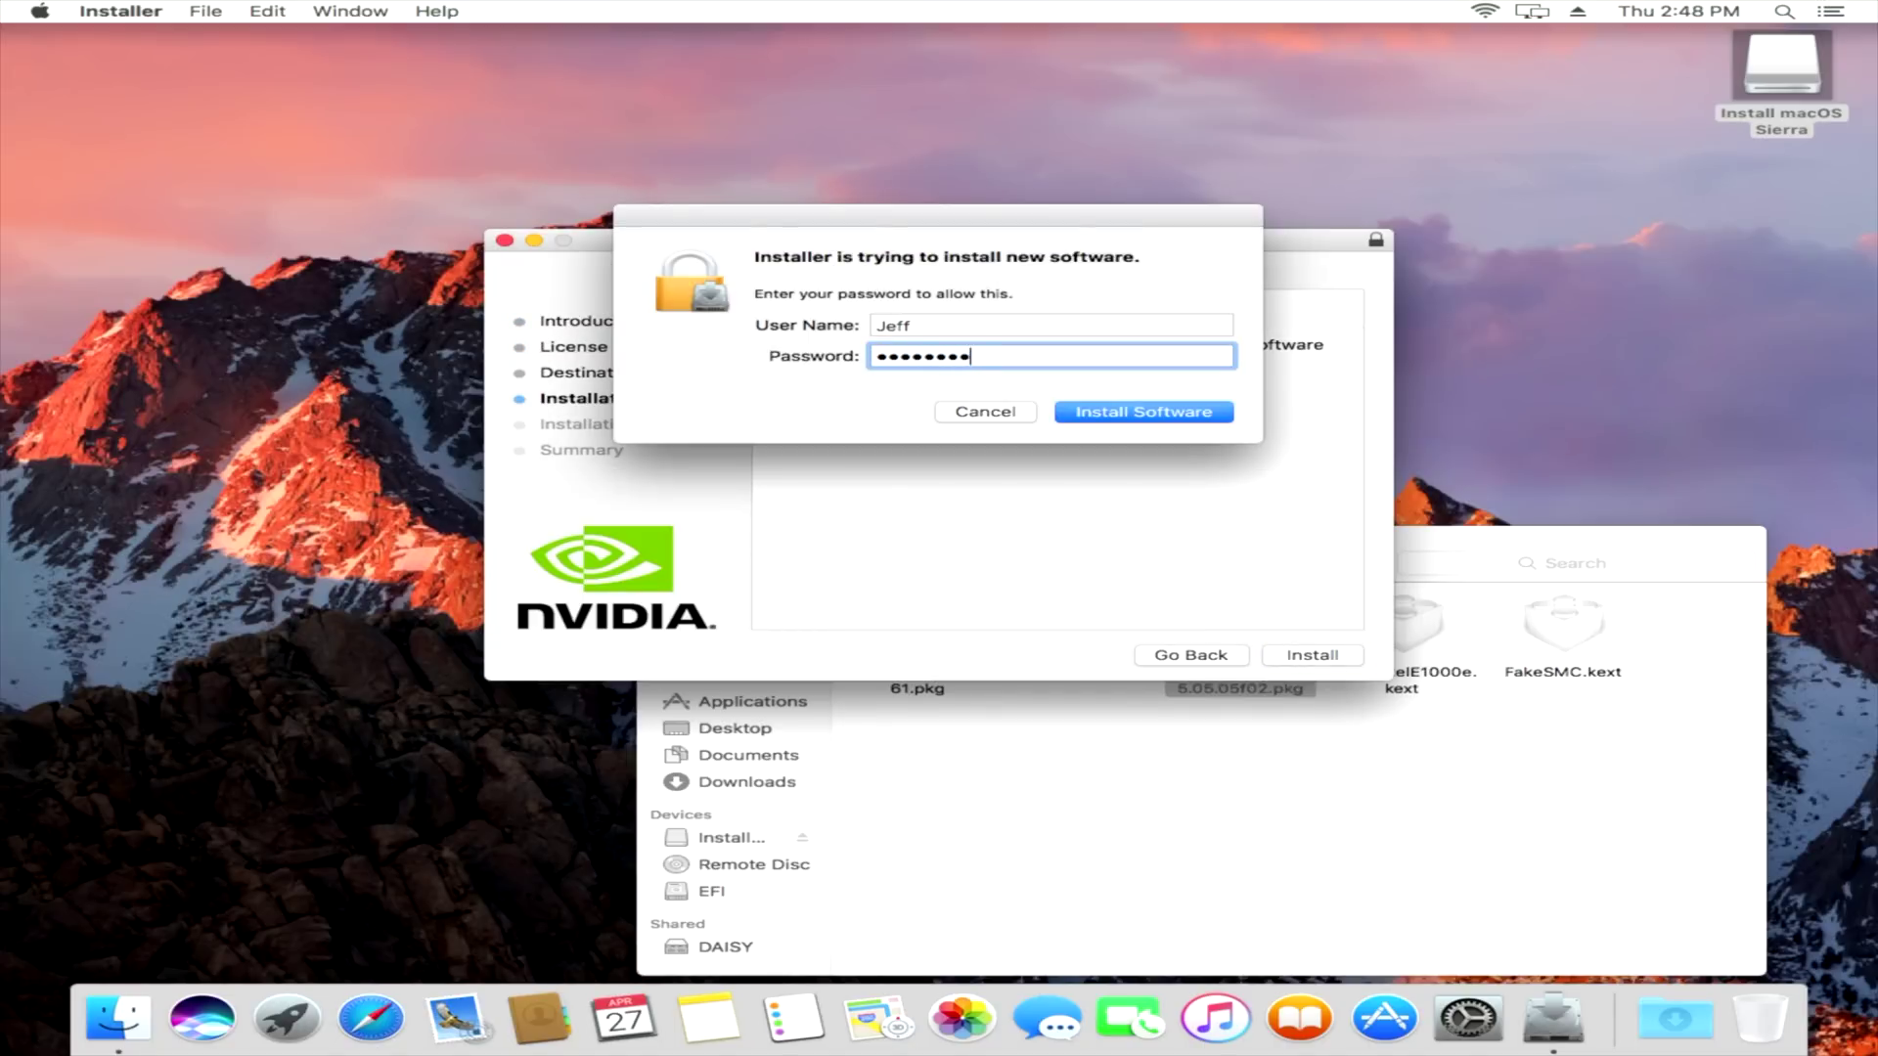
key(Return)
click(1107, 361)
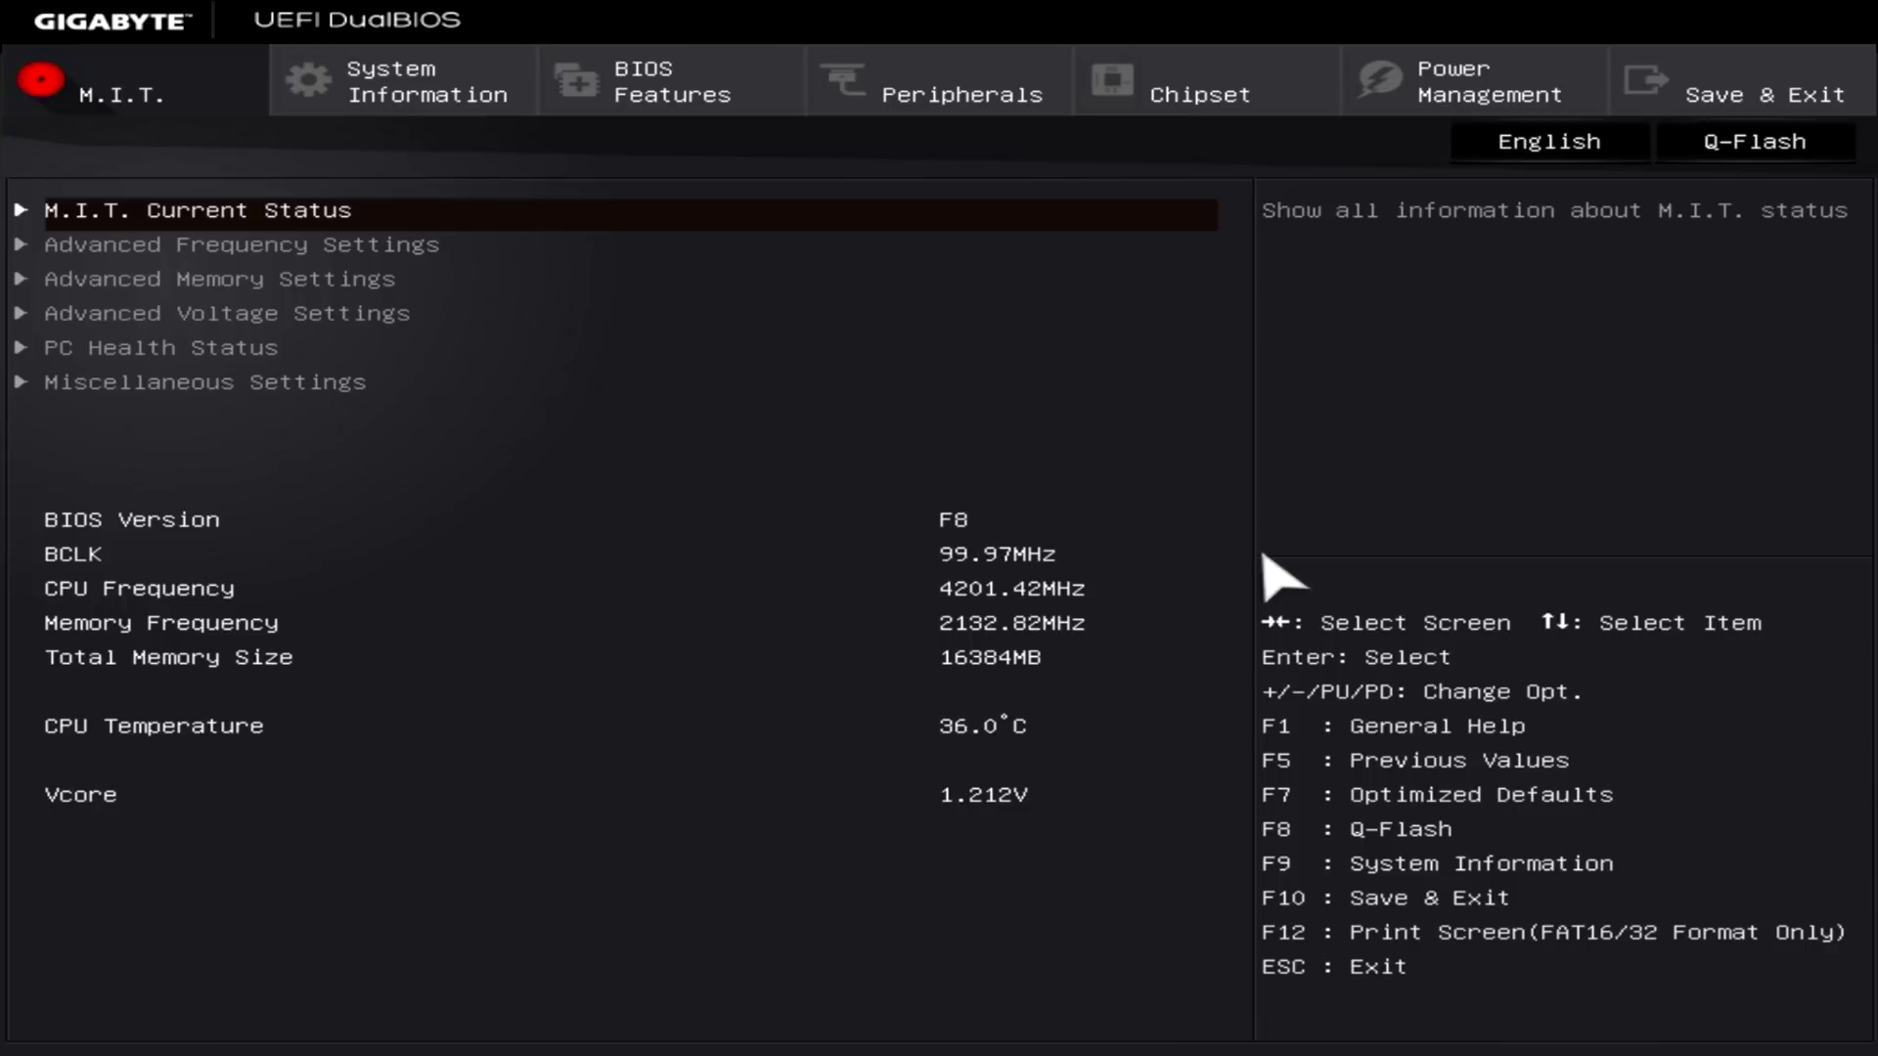
- Set Boot Option #1 to UEFI OS (P1: SanDisk SDSSDHII960G) and choose Save & Exit Setup
key(Right)
key(Right)
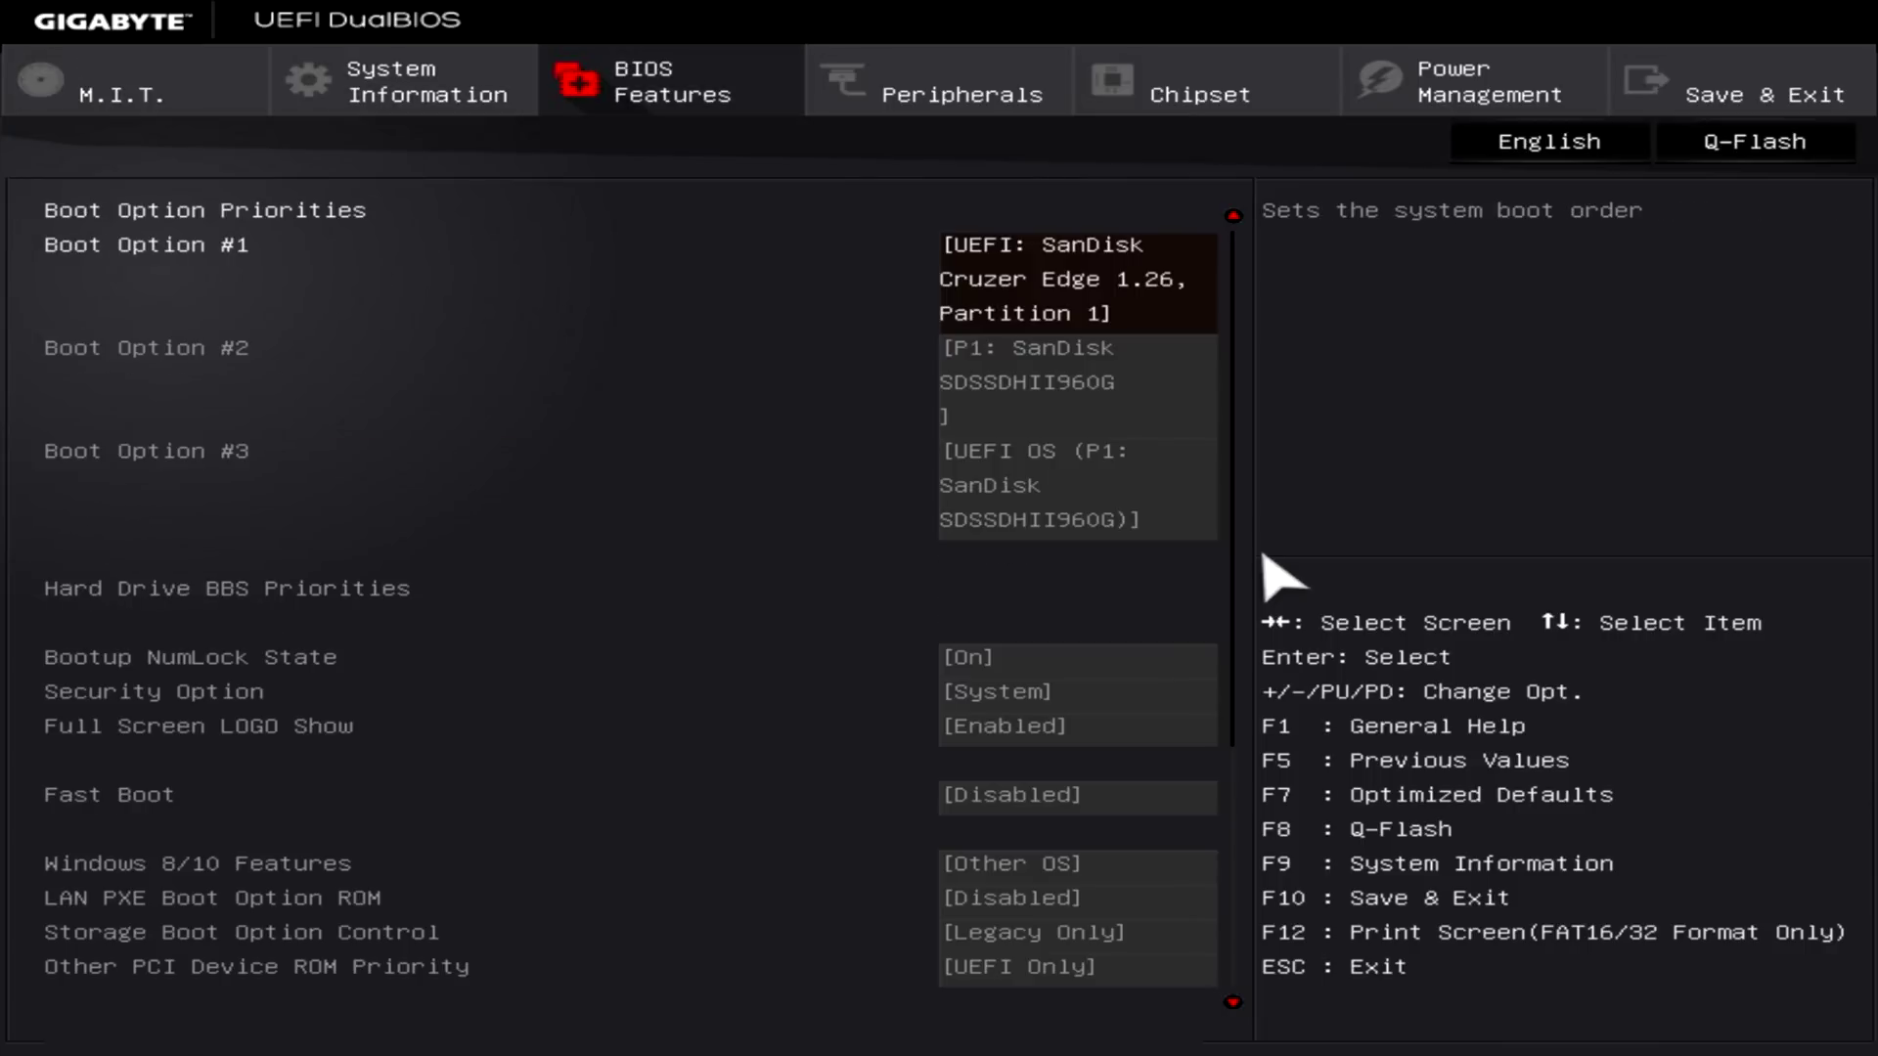
key(Return)
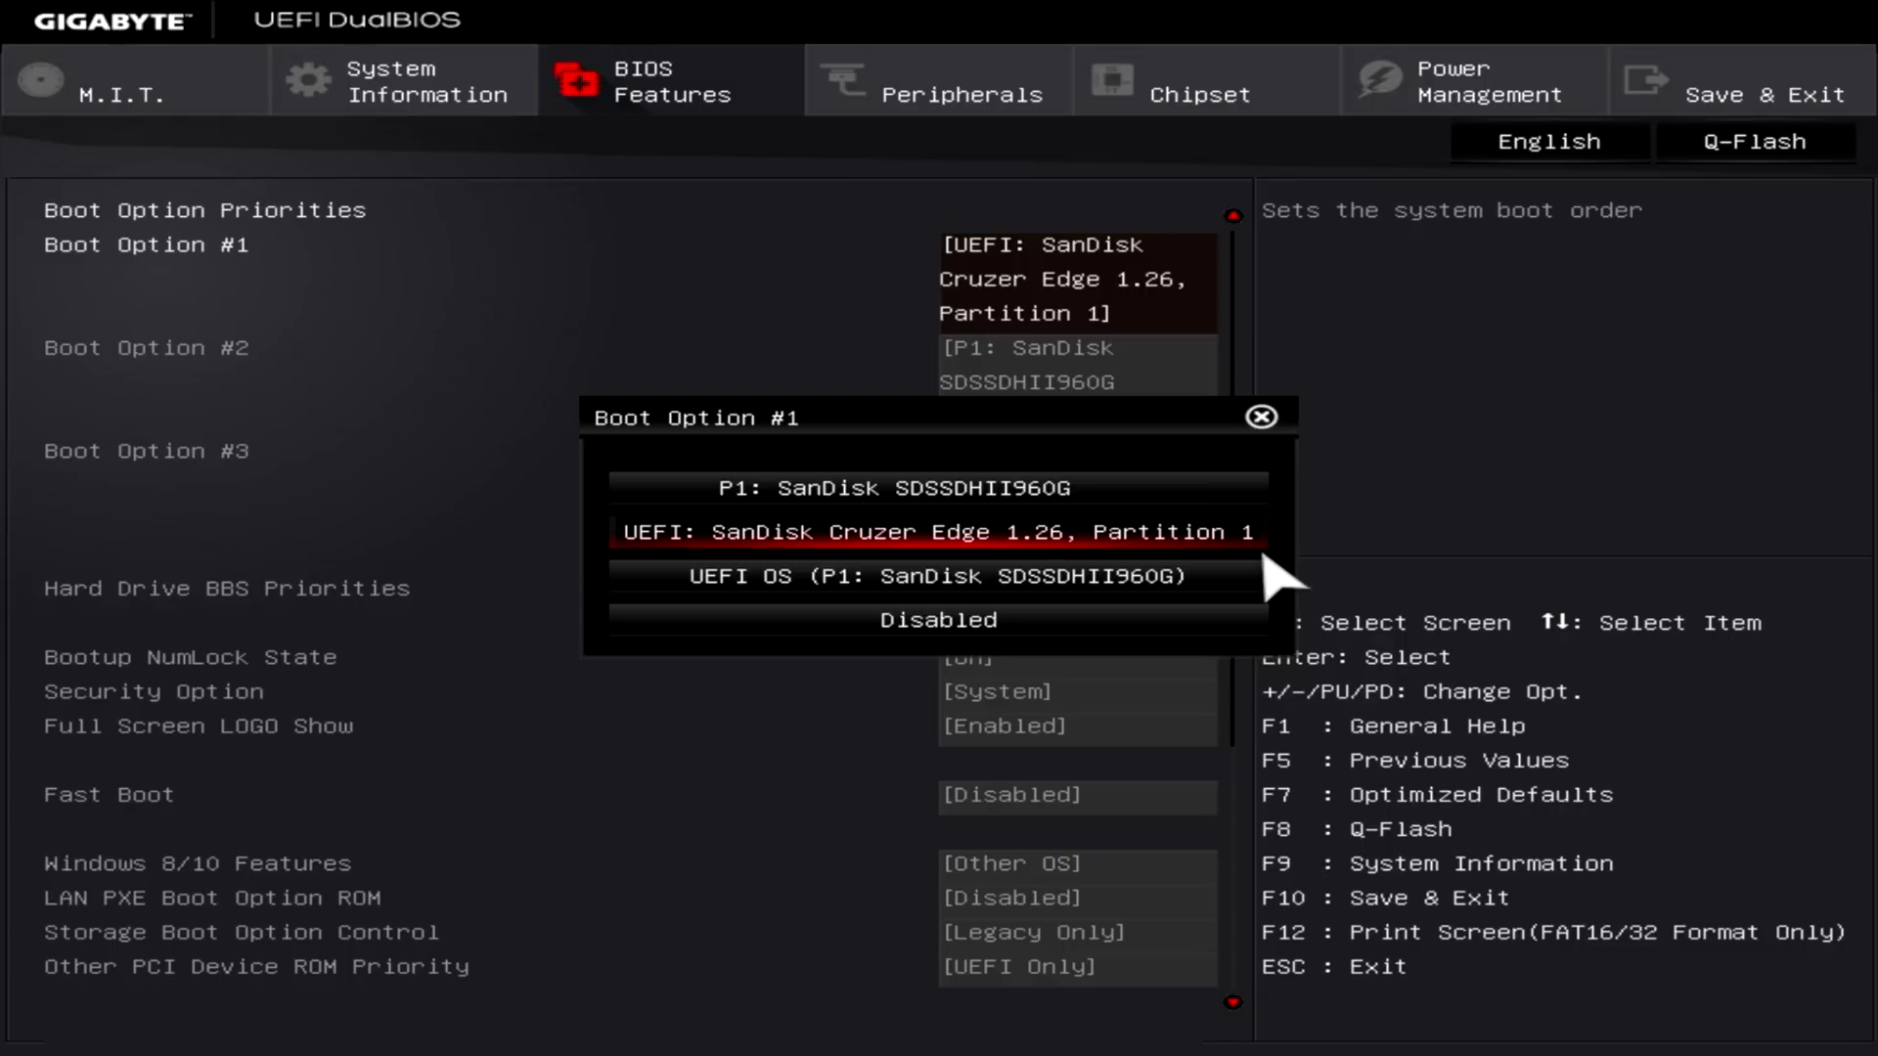
key(Down)
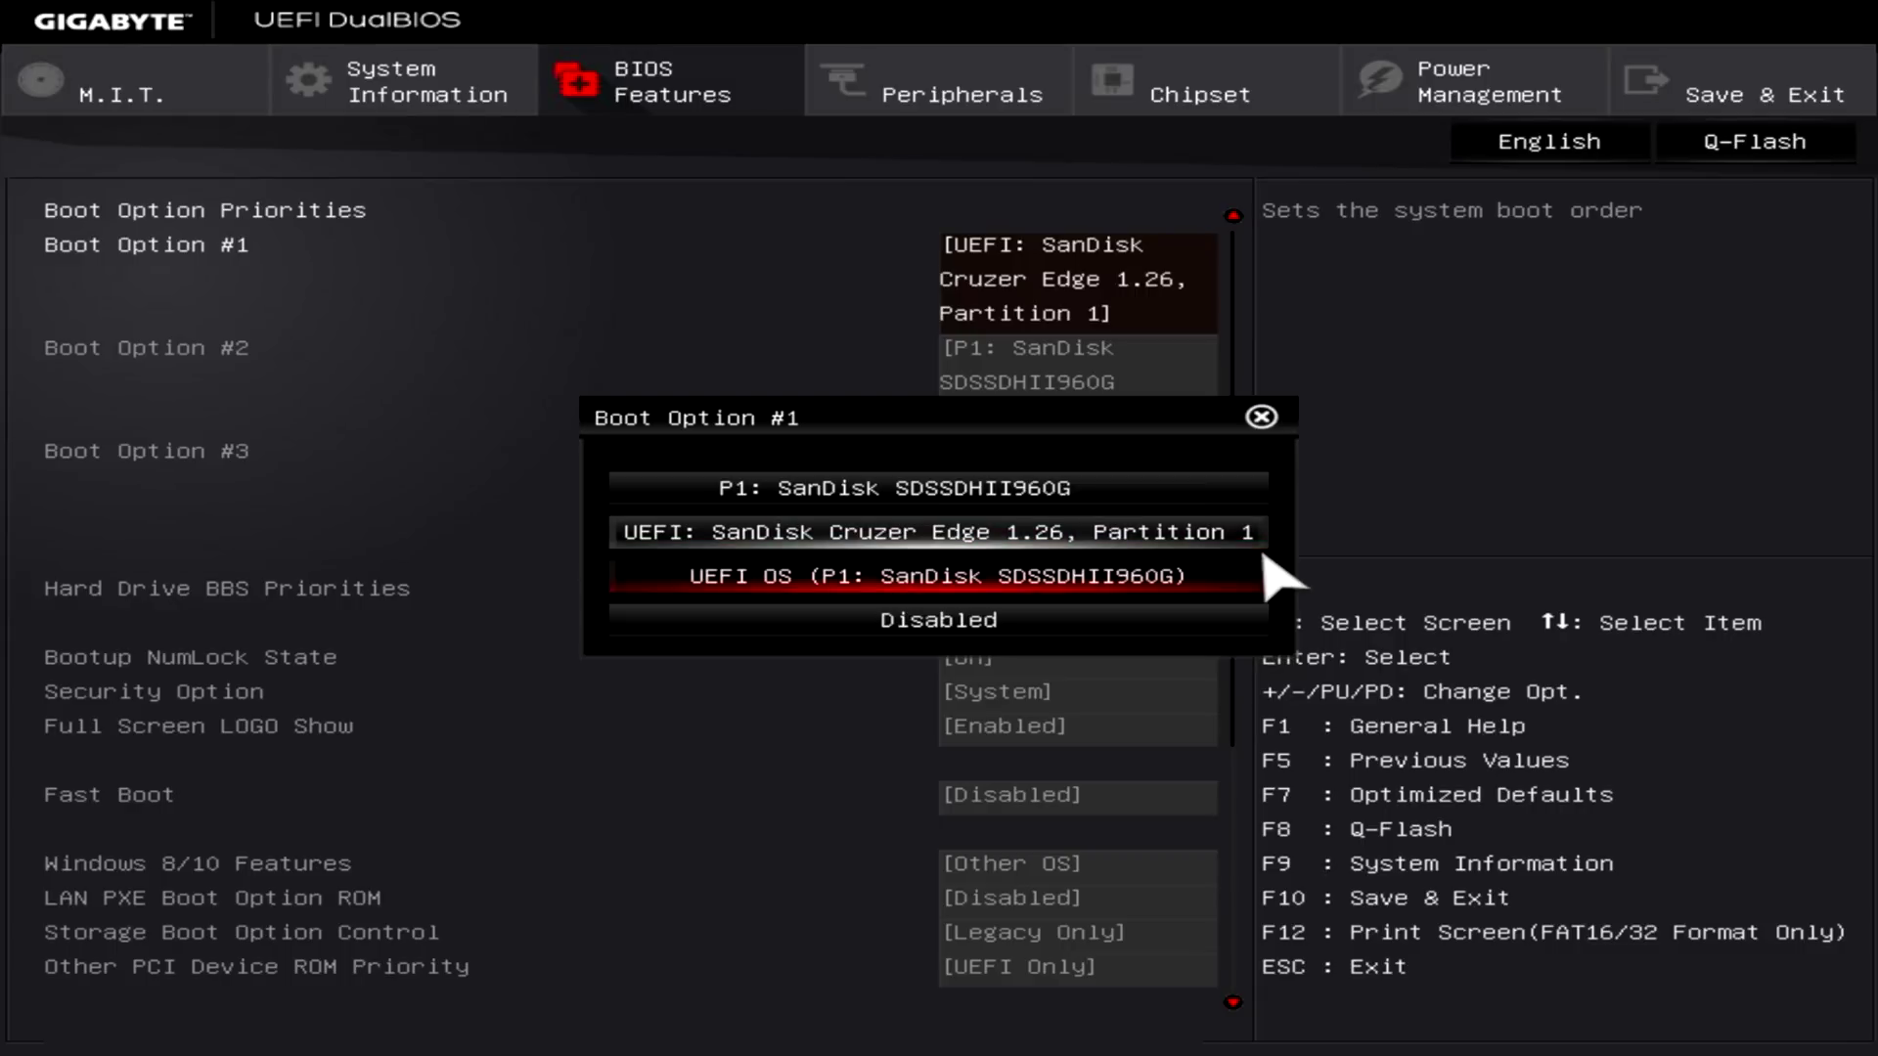
key(Return)
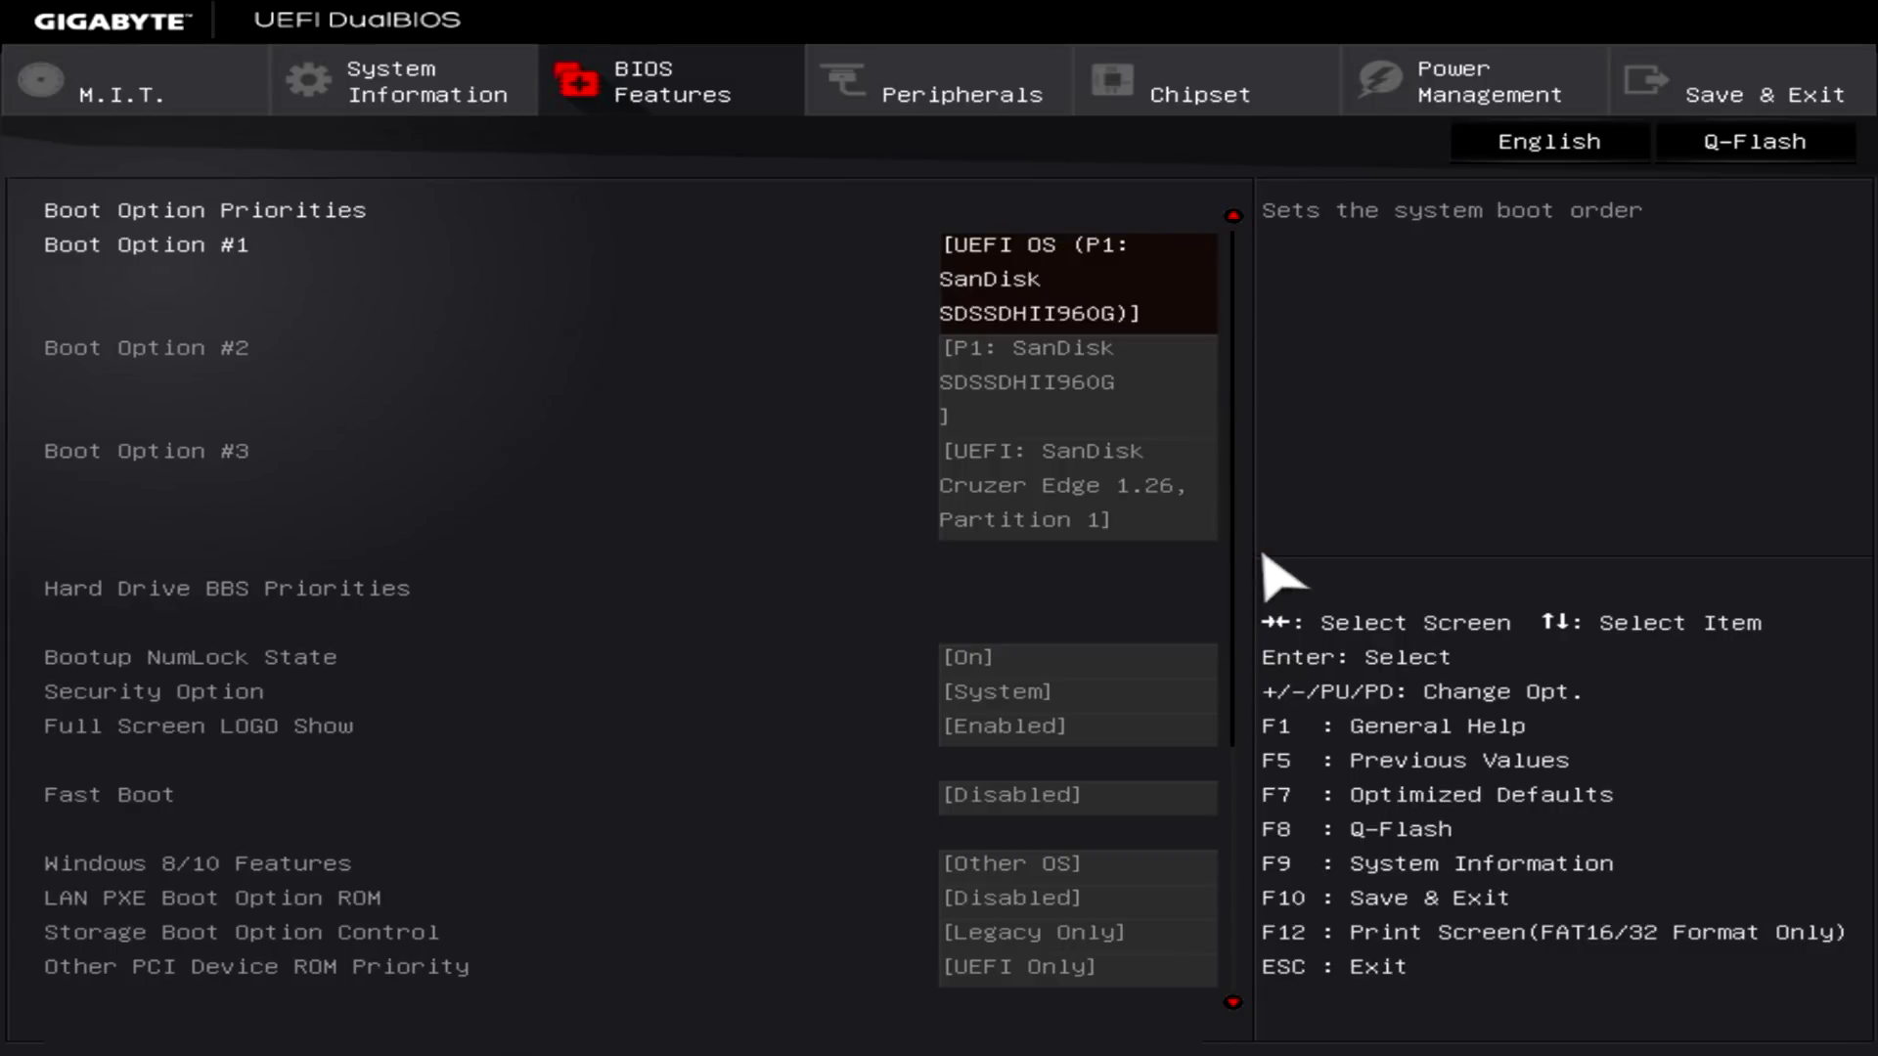
key(Right)
key(Right)
key(Right)
key(Right)
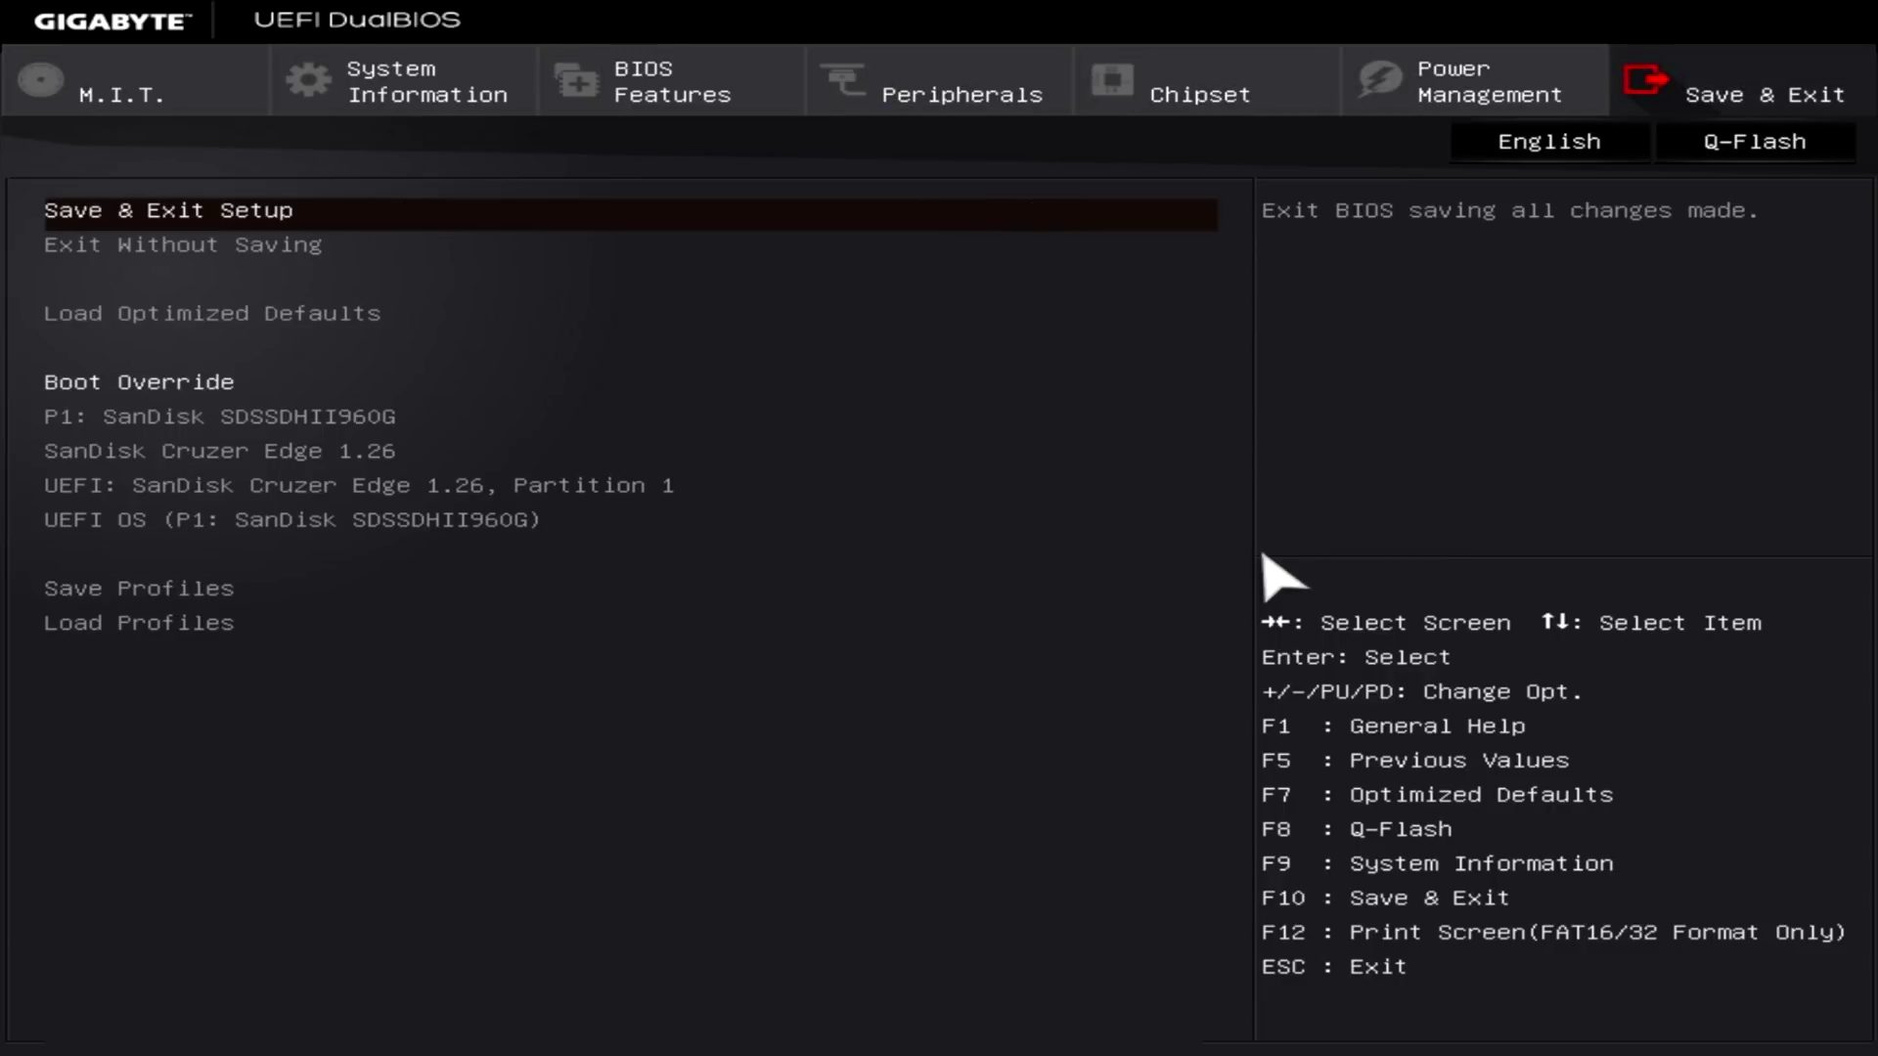
key(Return)
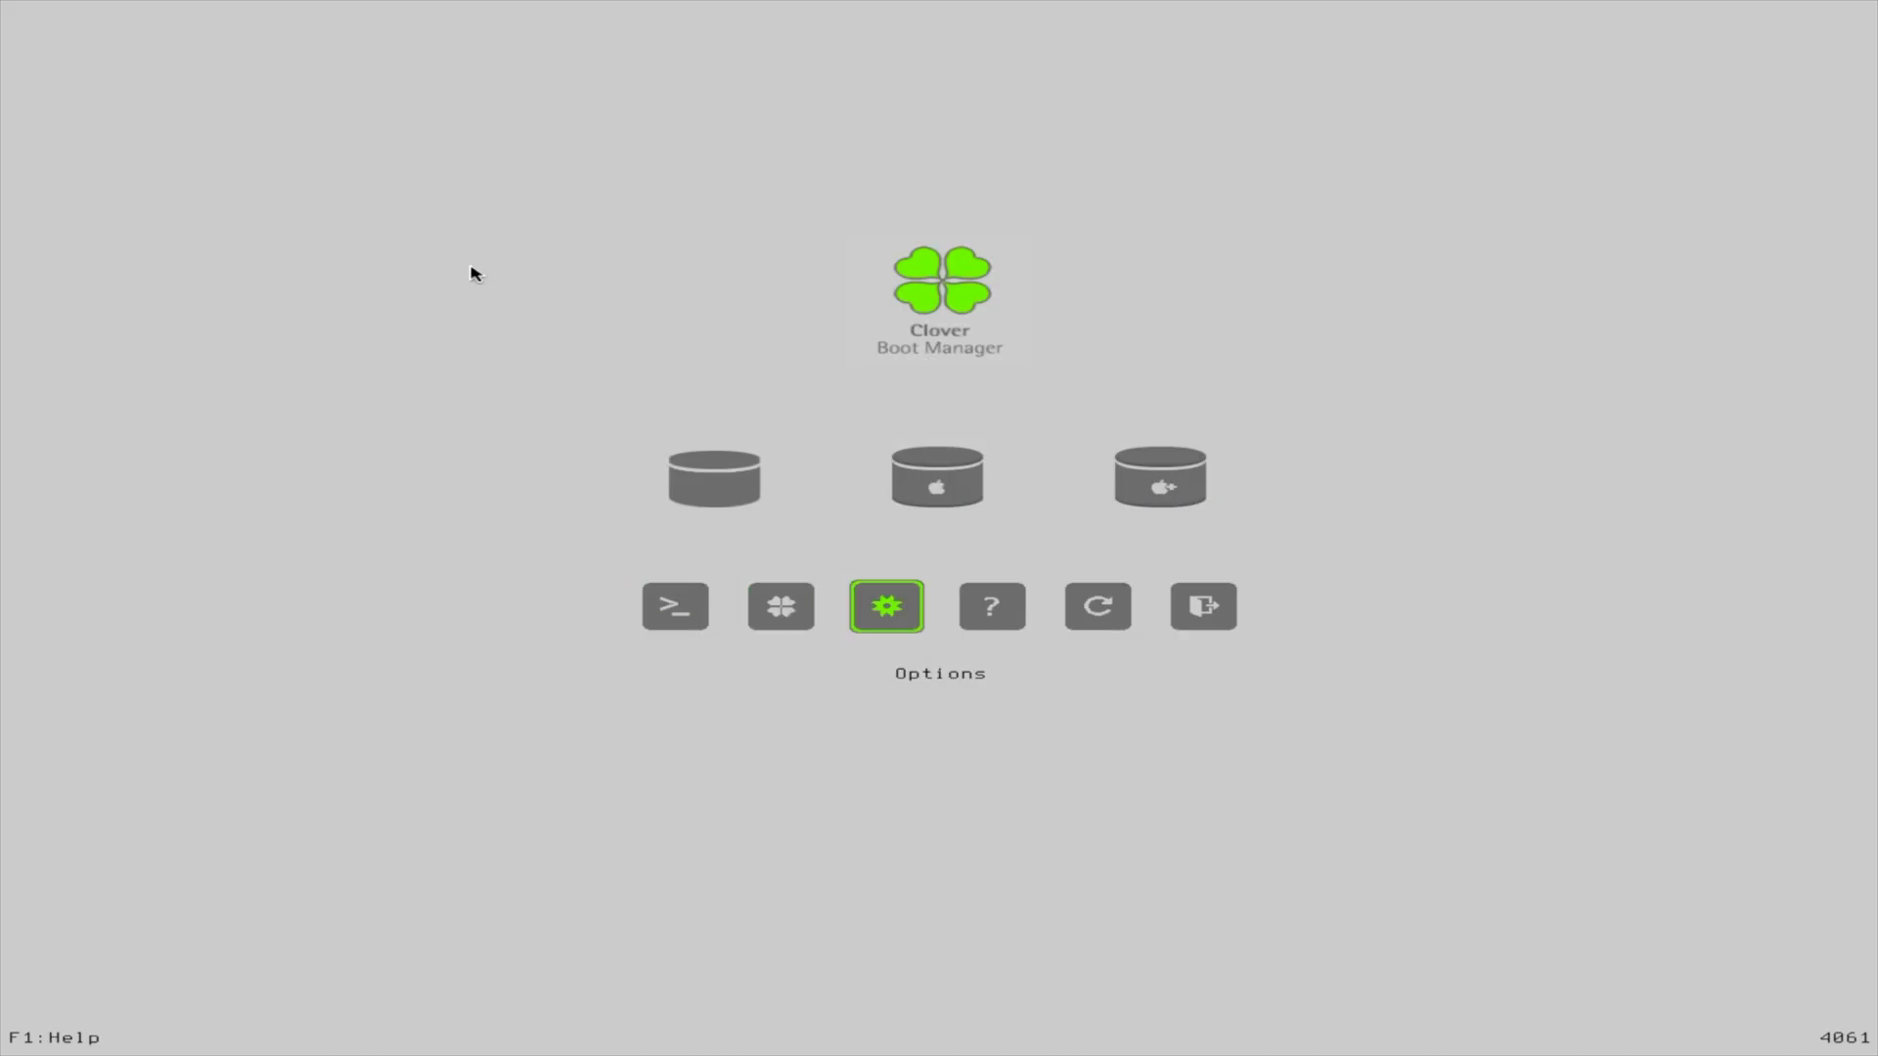
- Edit Clover's SMBIOS Board Version to iMac14,2 and go back to the Options menu
key(Return)
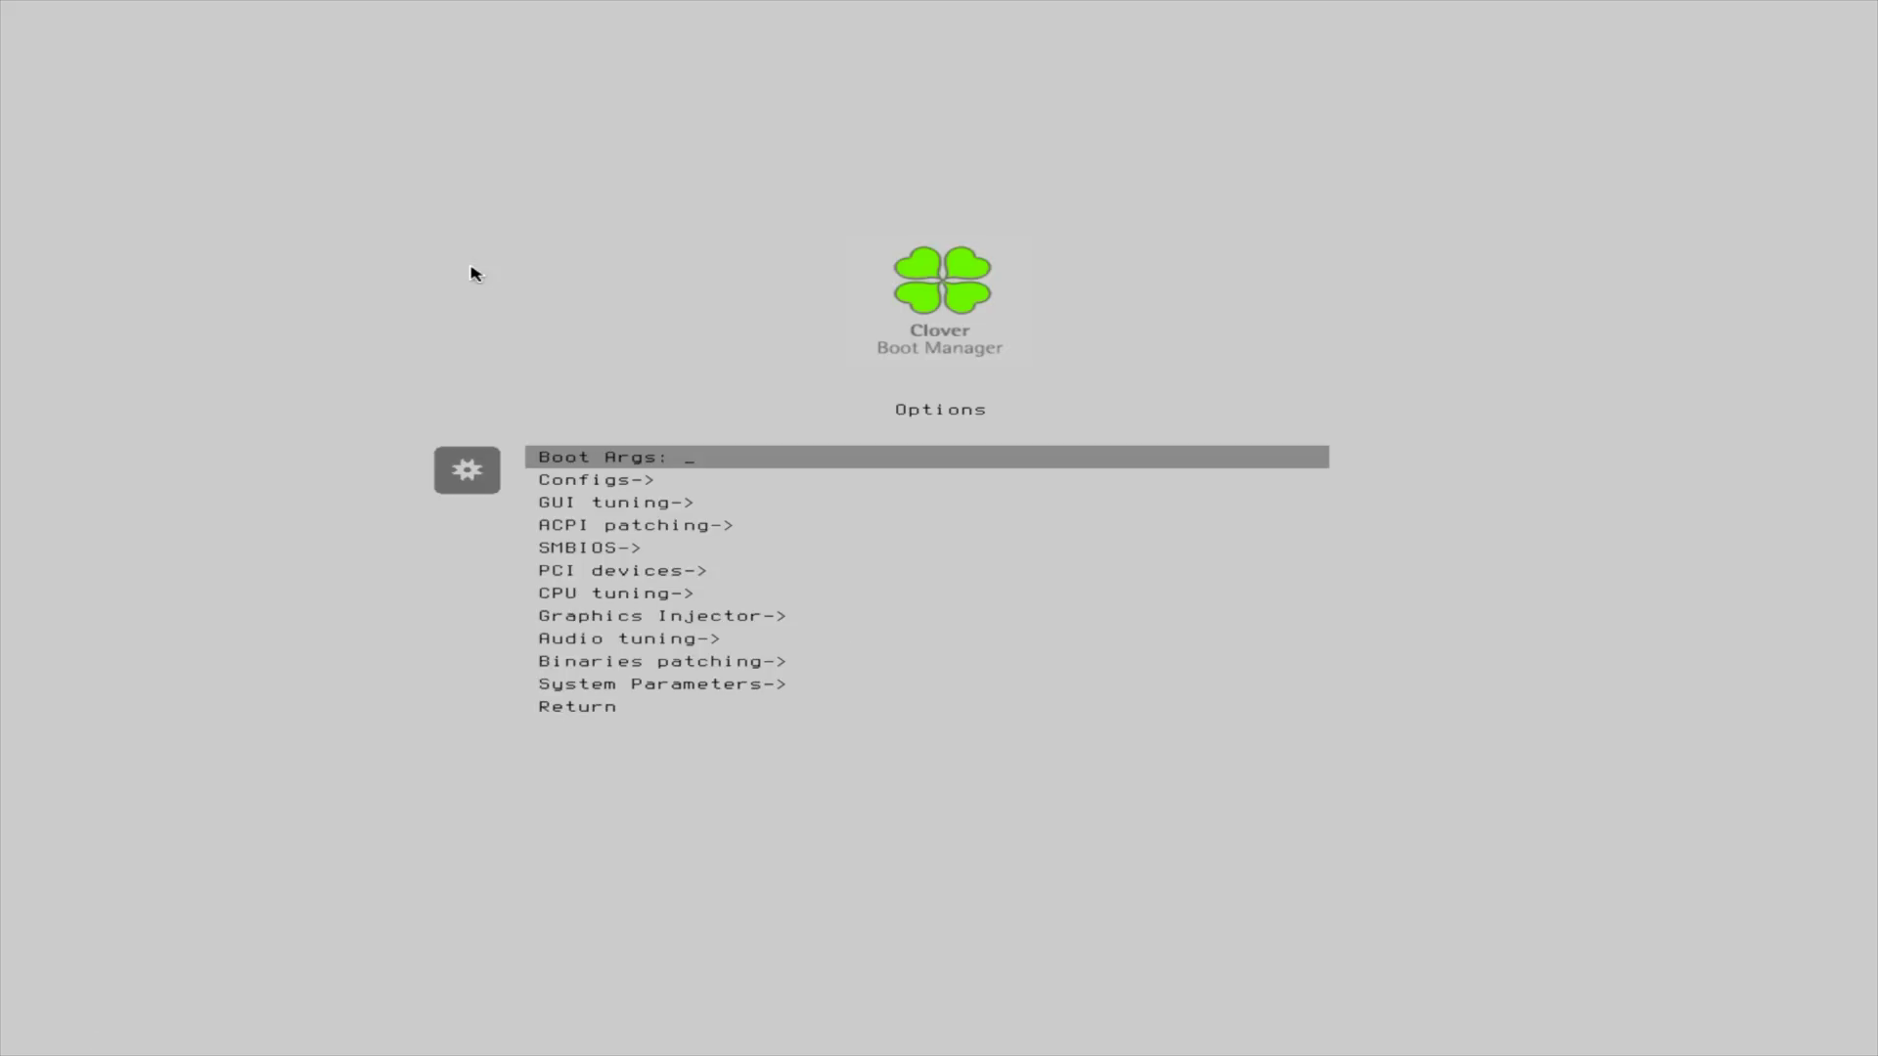
key(Down)
key(Down)
key(Down)
key(Down)
key(Return)
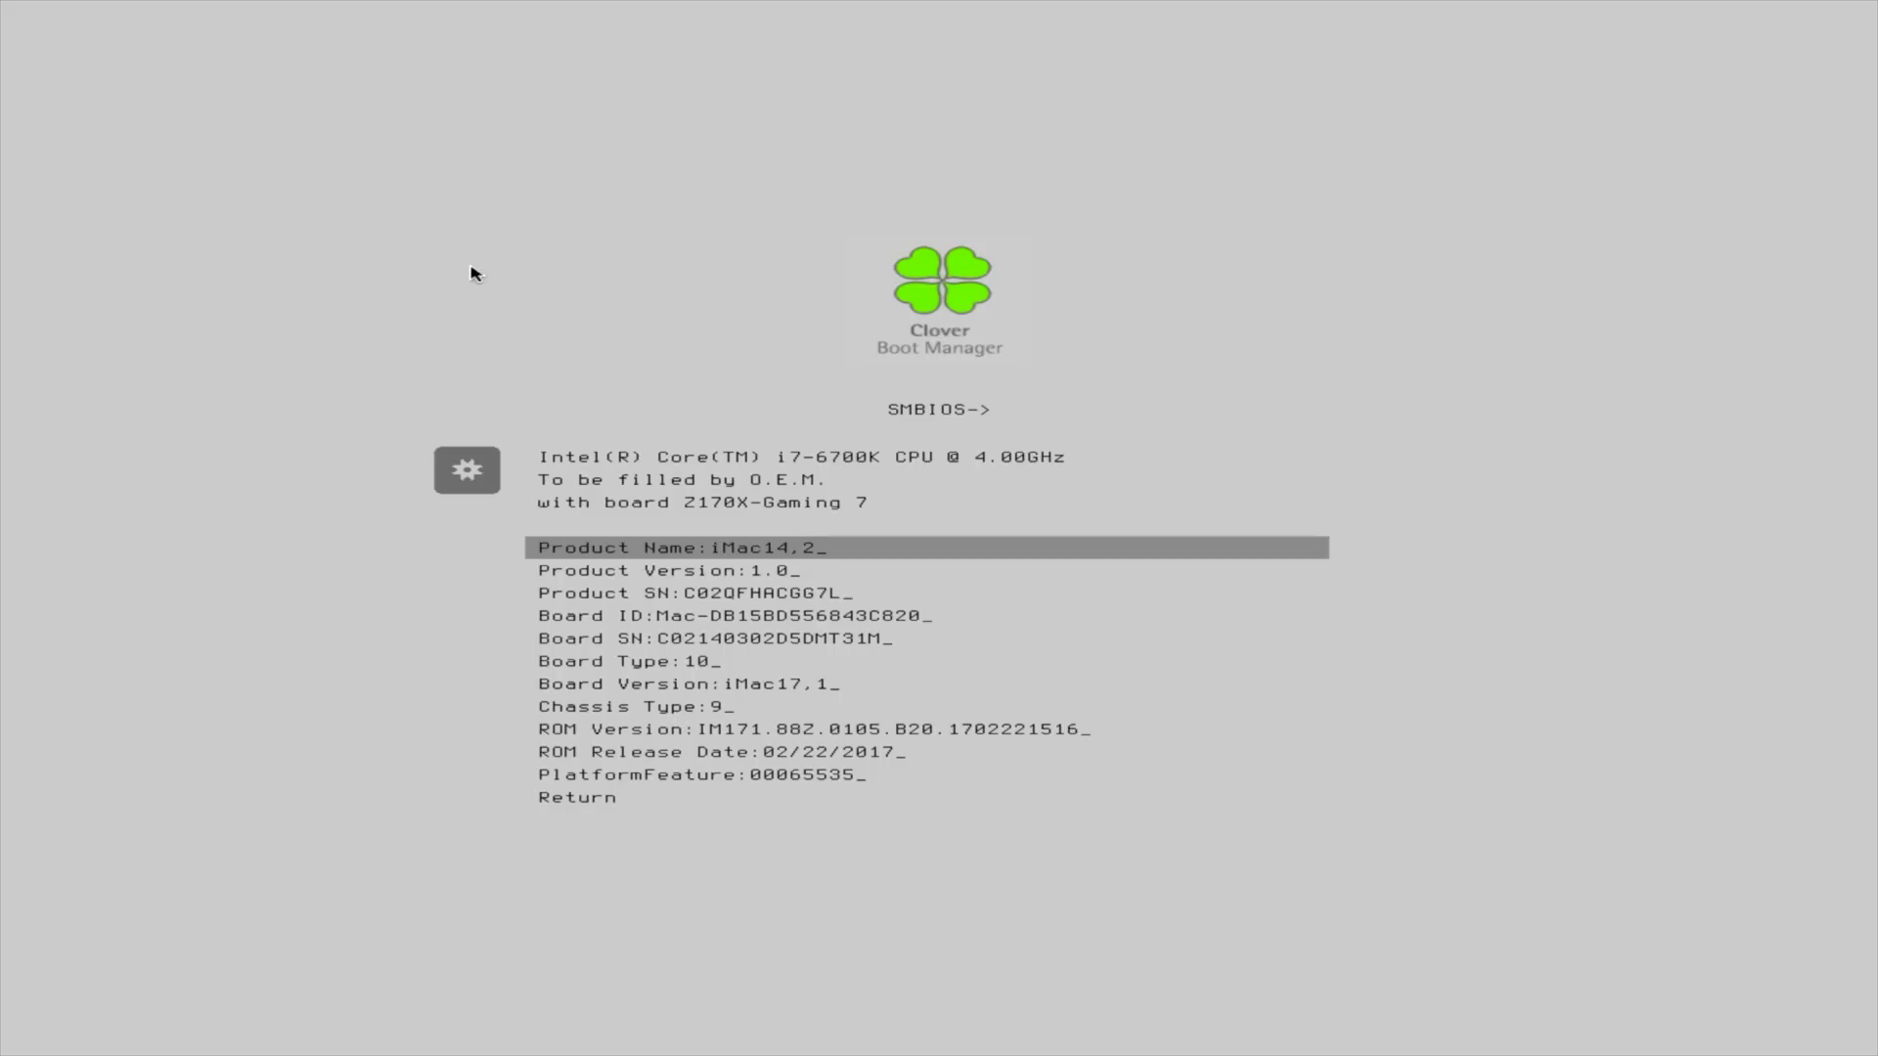
key(Down)
key(Down)
key(Down)
key(Down)
key(Down)
key(Down)
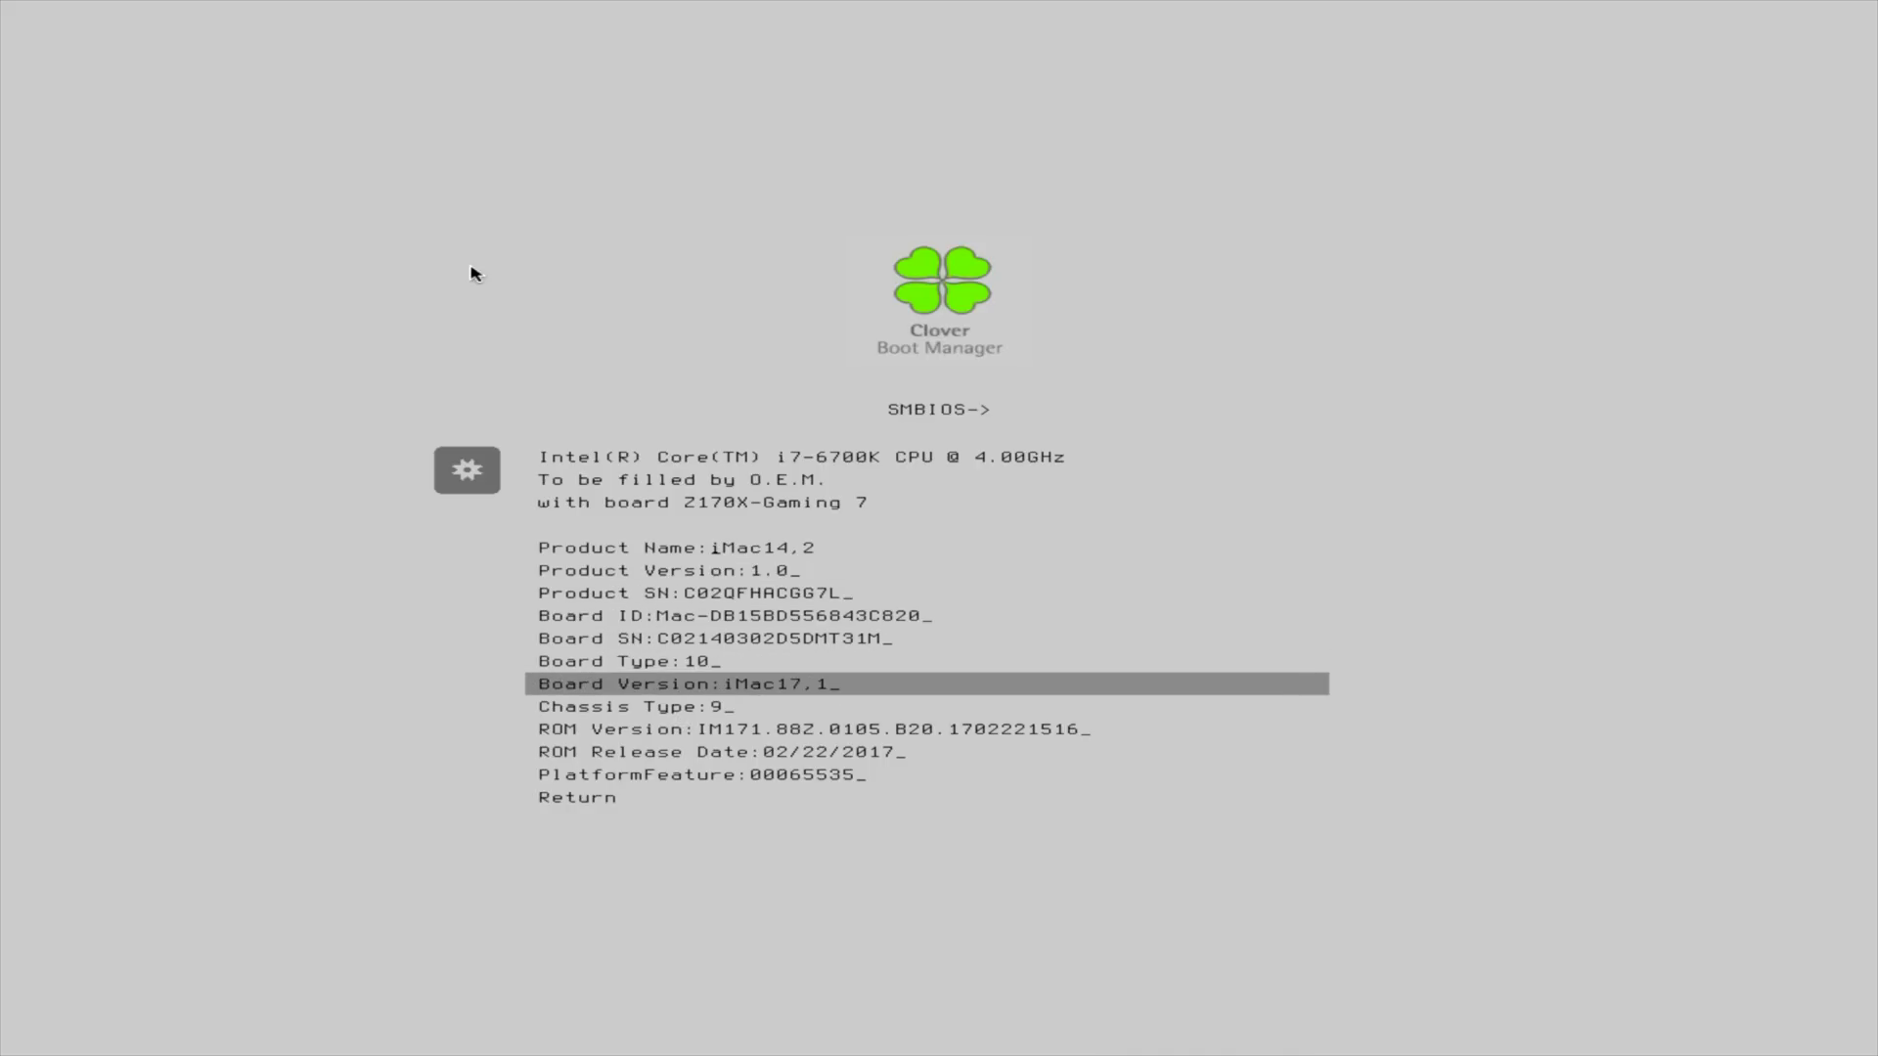
text(4,)
key(Down)
key(Down)
key(Down)
key(Down)
key(Down)
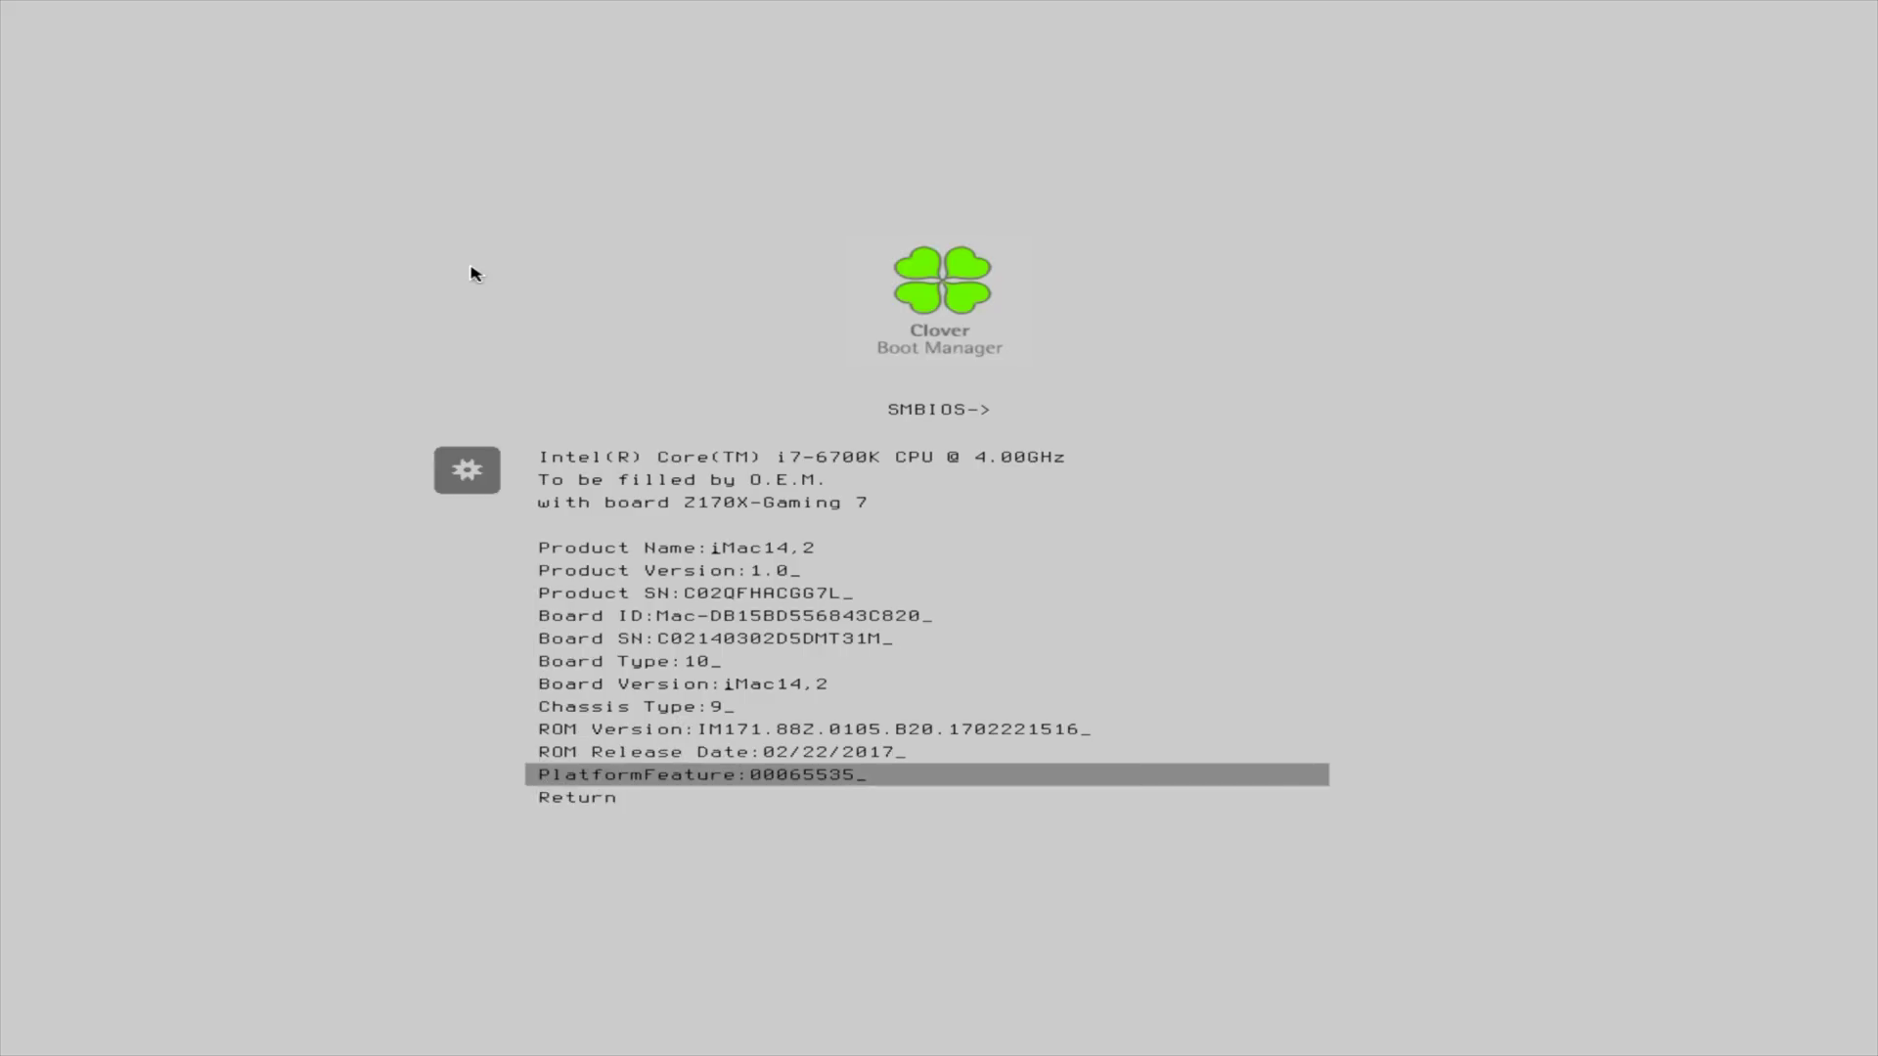
key(Return)
key(Down)
key(Down)
key(Down)
key(Down)
key(Down)
key(Down)
key(Down)
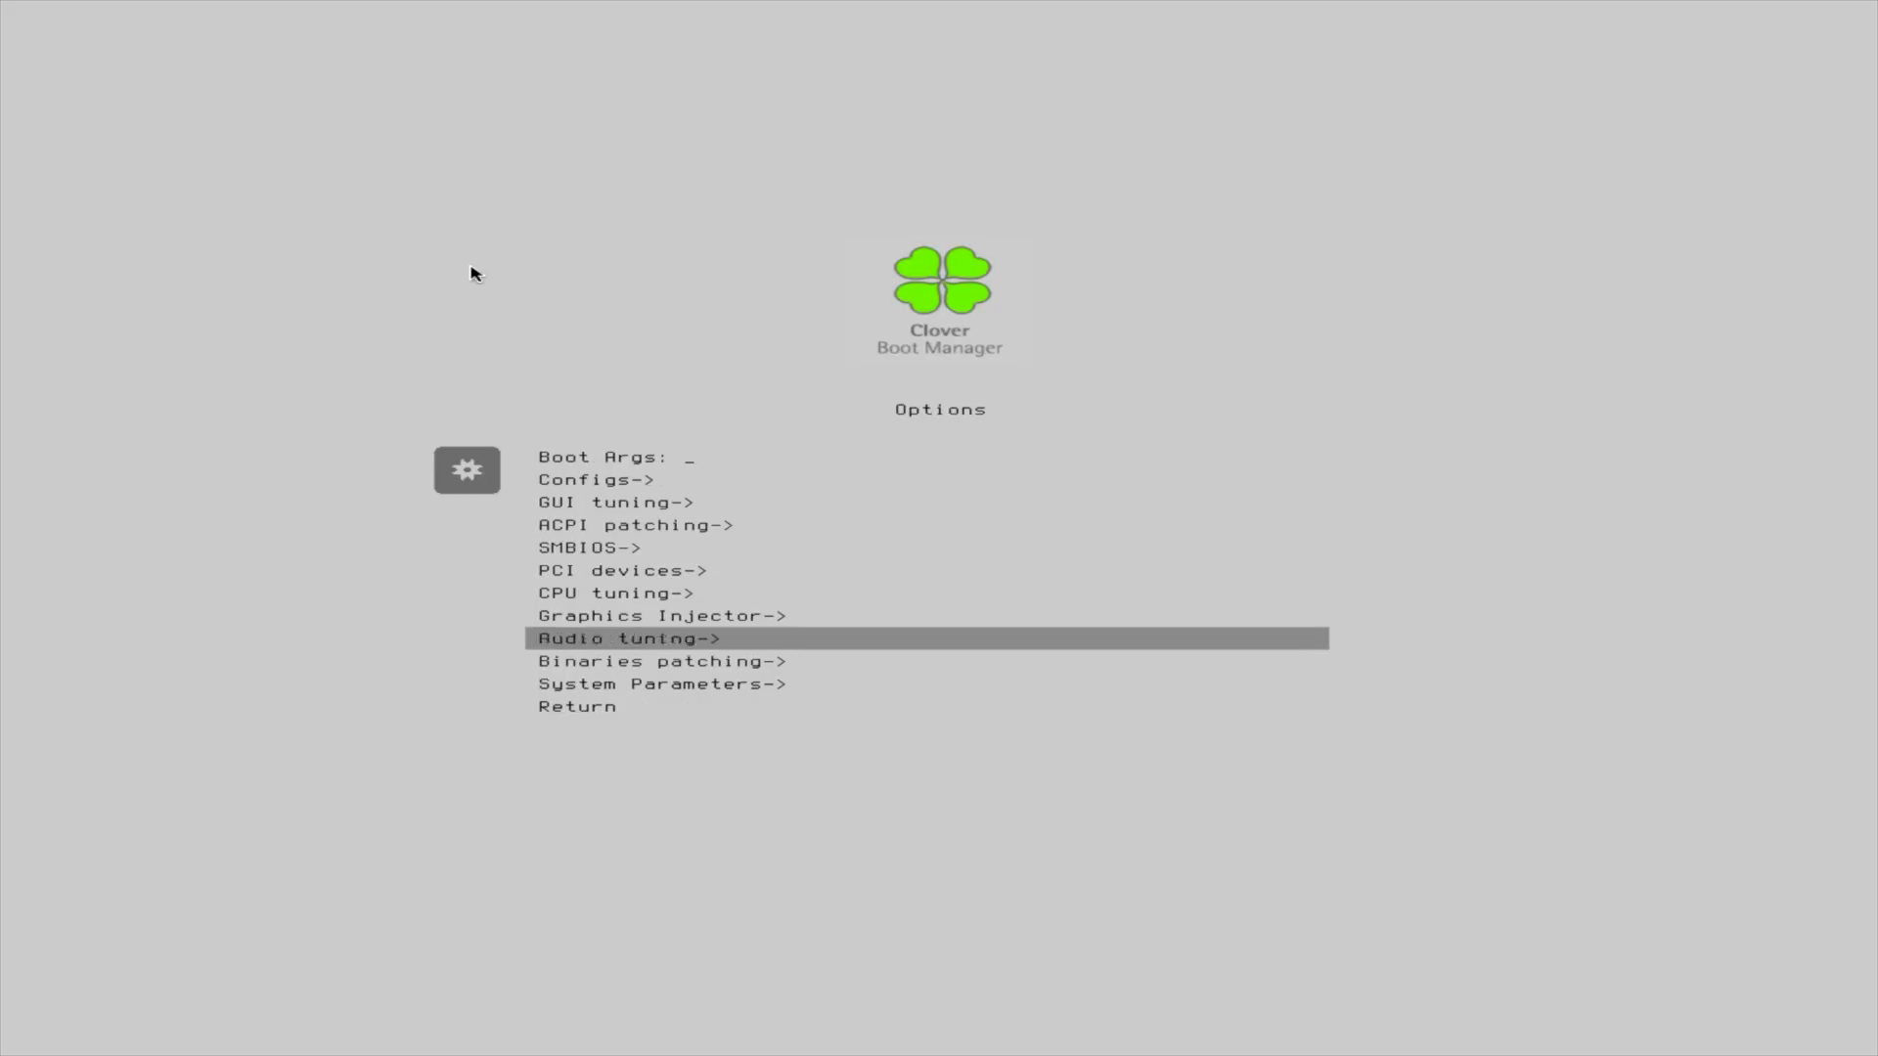
- Boot Hackintosh HD with the Verbose (-v) boot argument checked
key(Return)
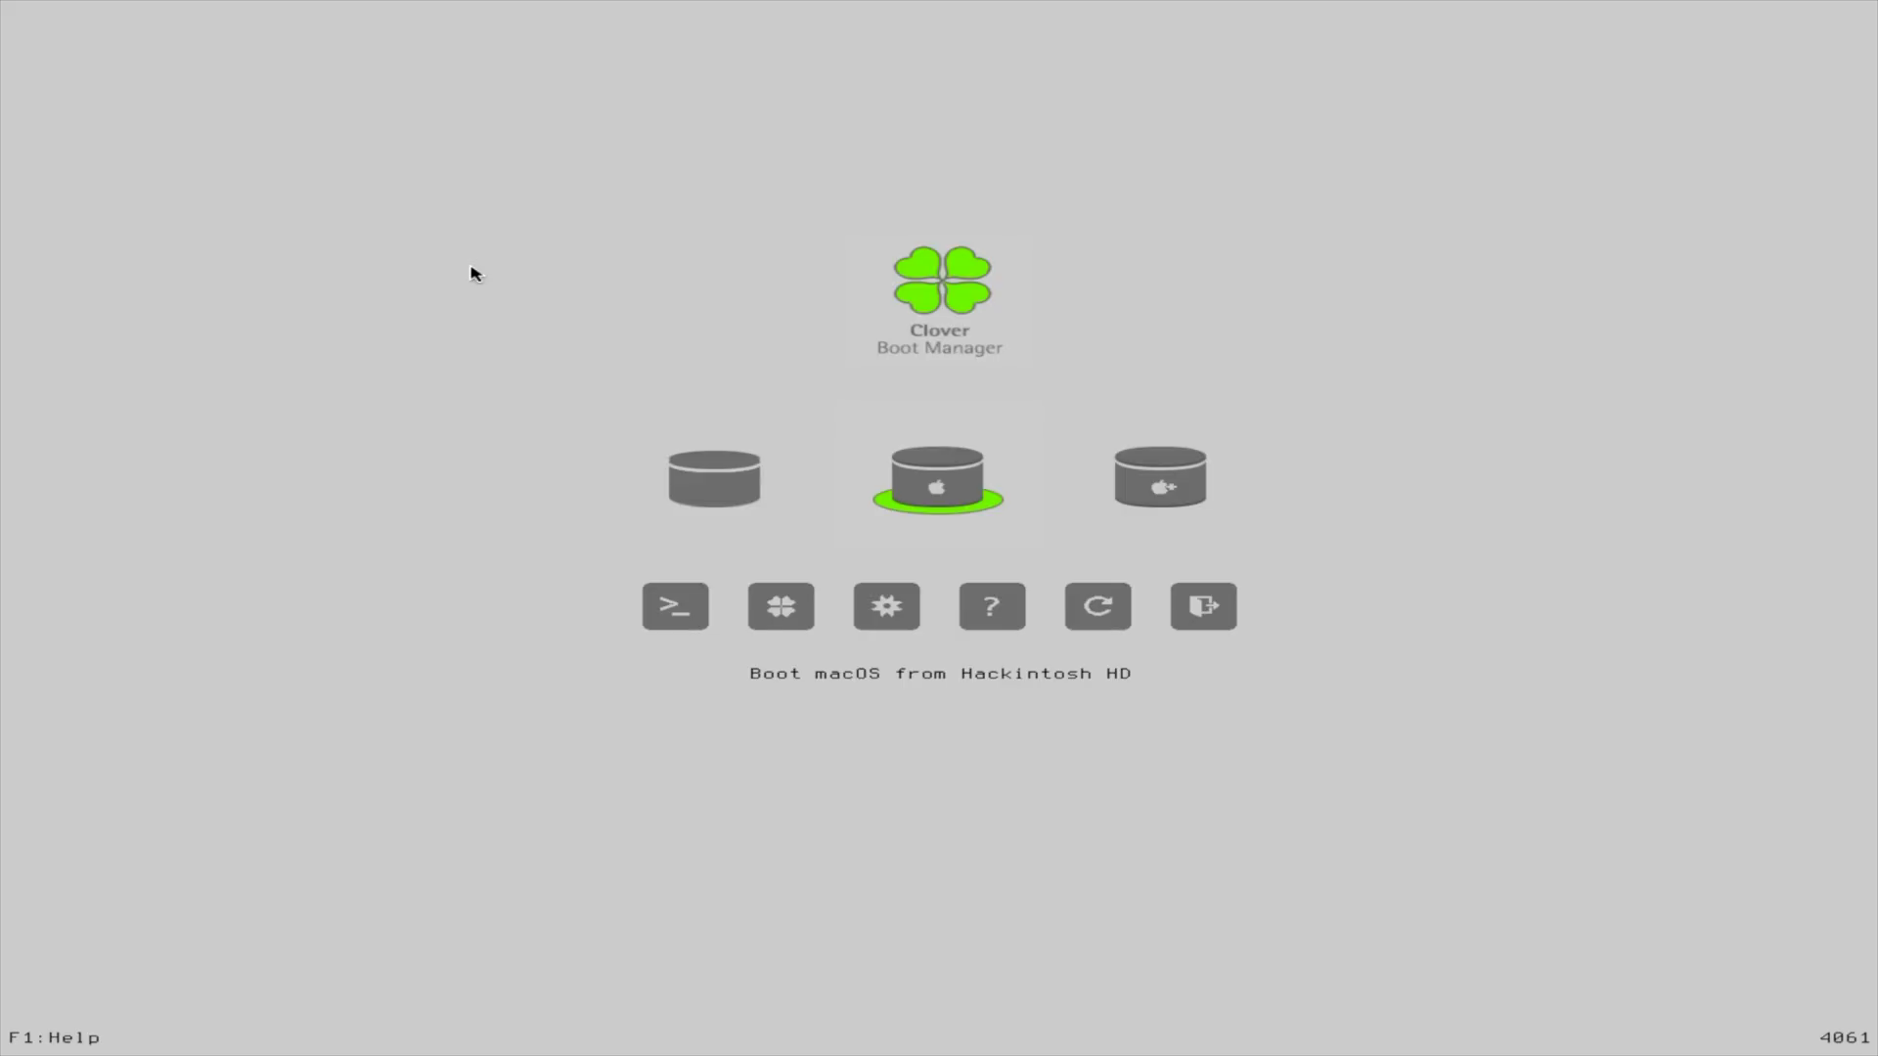
key(space)
key(Down)
key(Down)
key(Down)
key(Down)
key(space)
key(Down)
key(Down)
key(Down)
key(Down)
key(Down)
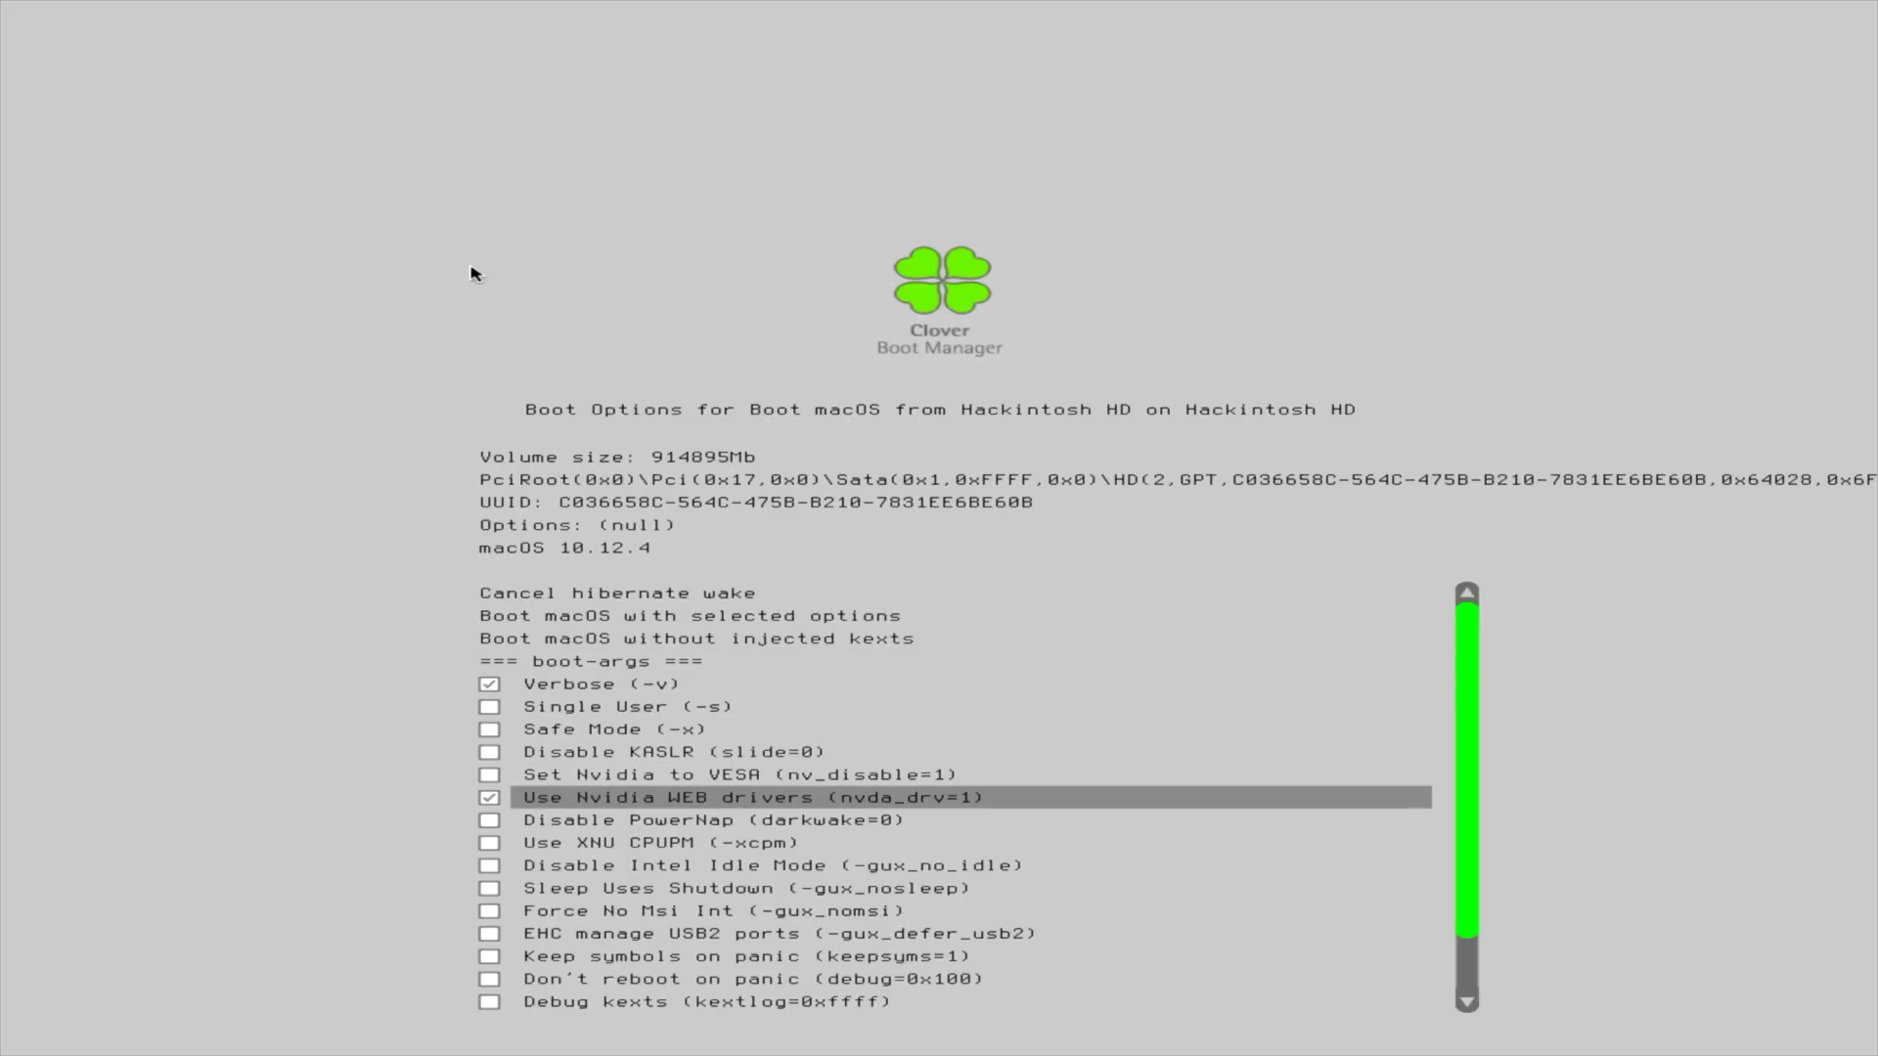
key(Up)
key(Up)
key(Up)
key(Up)
key(Up)
key(Up)
key(Up)
key(Up)
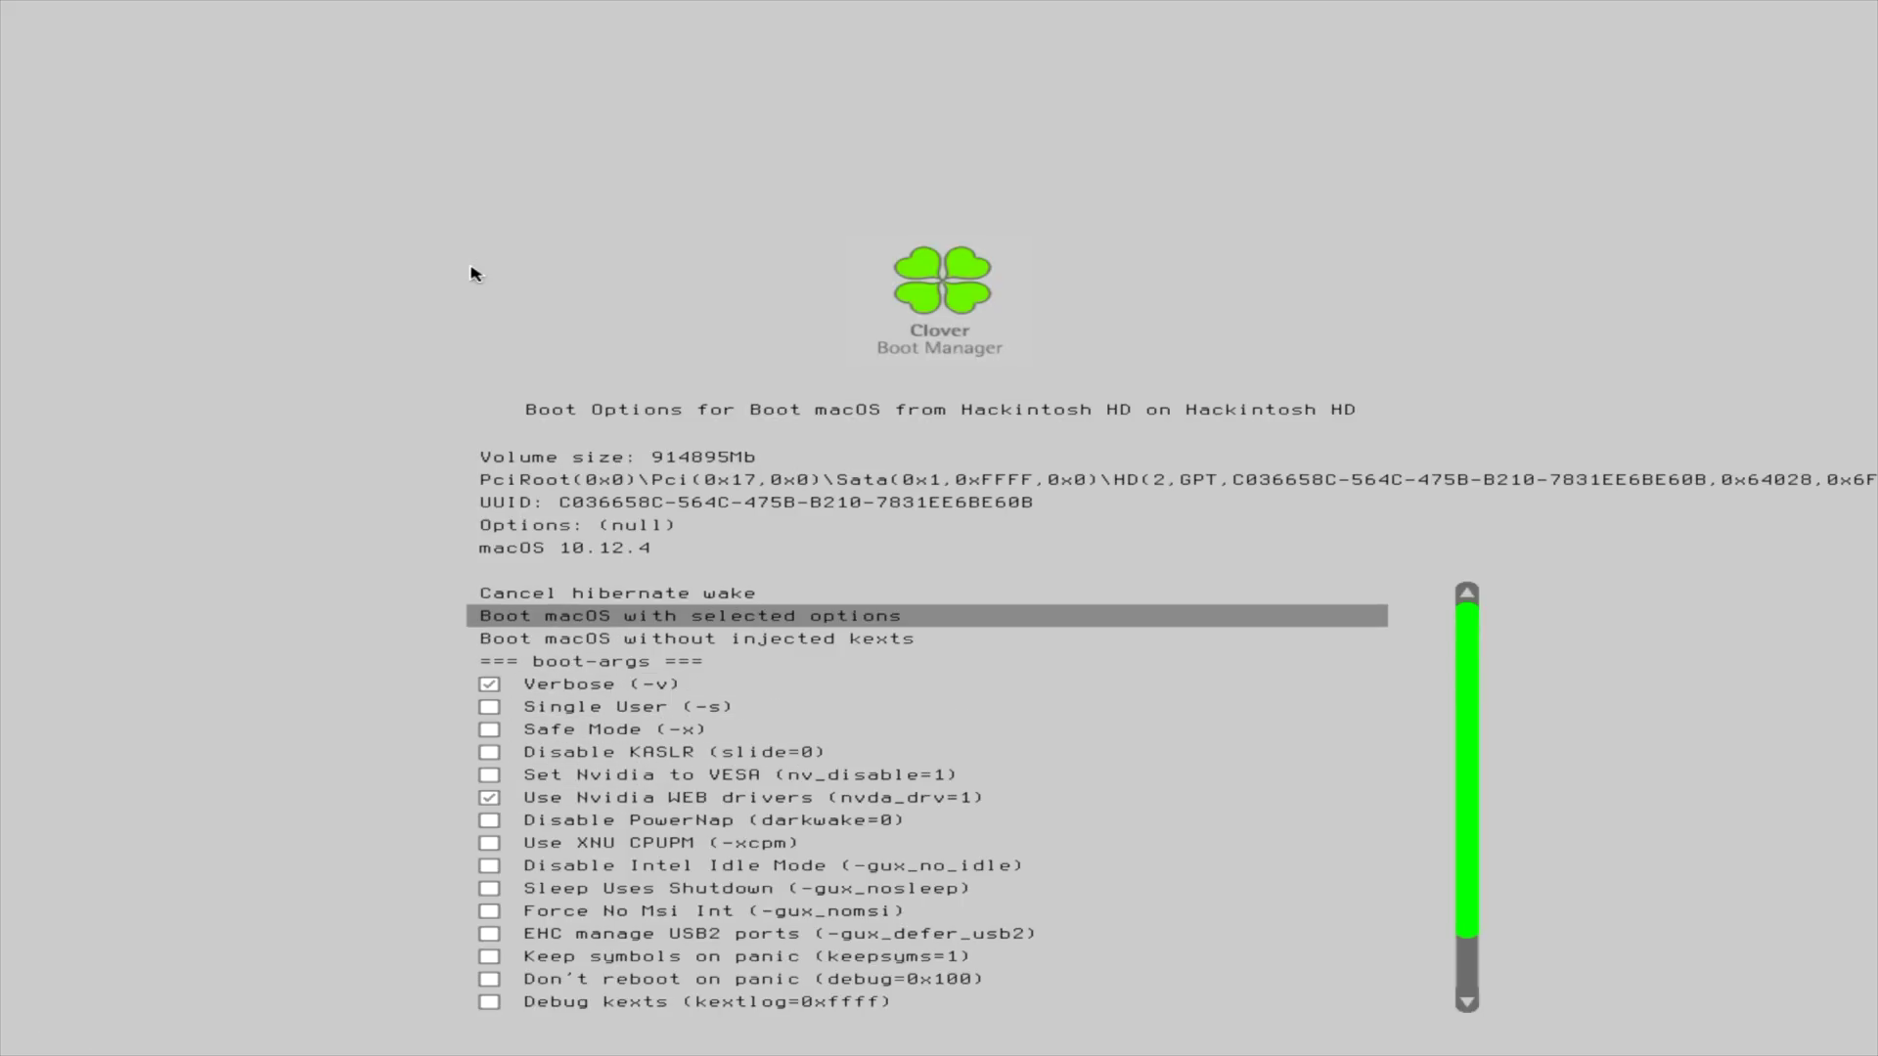
key(Return)
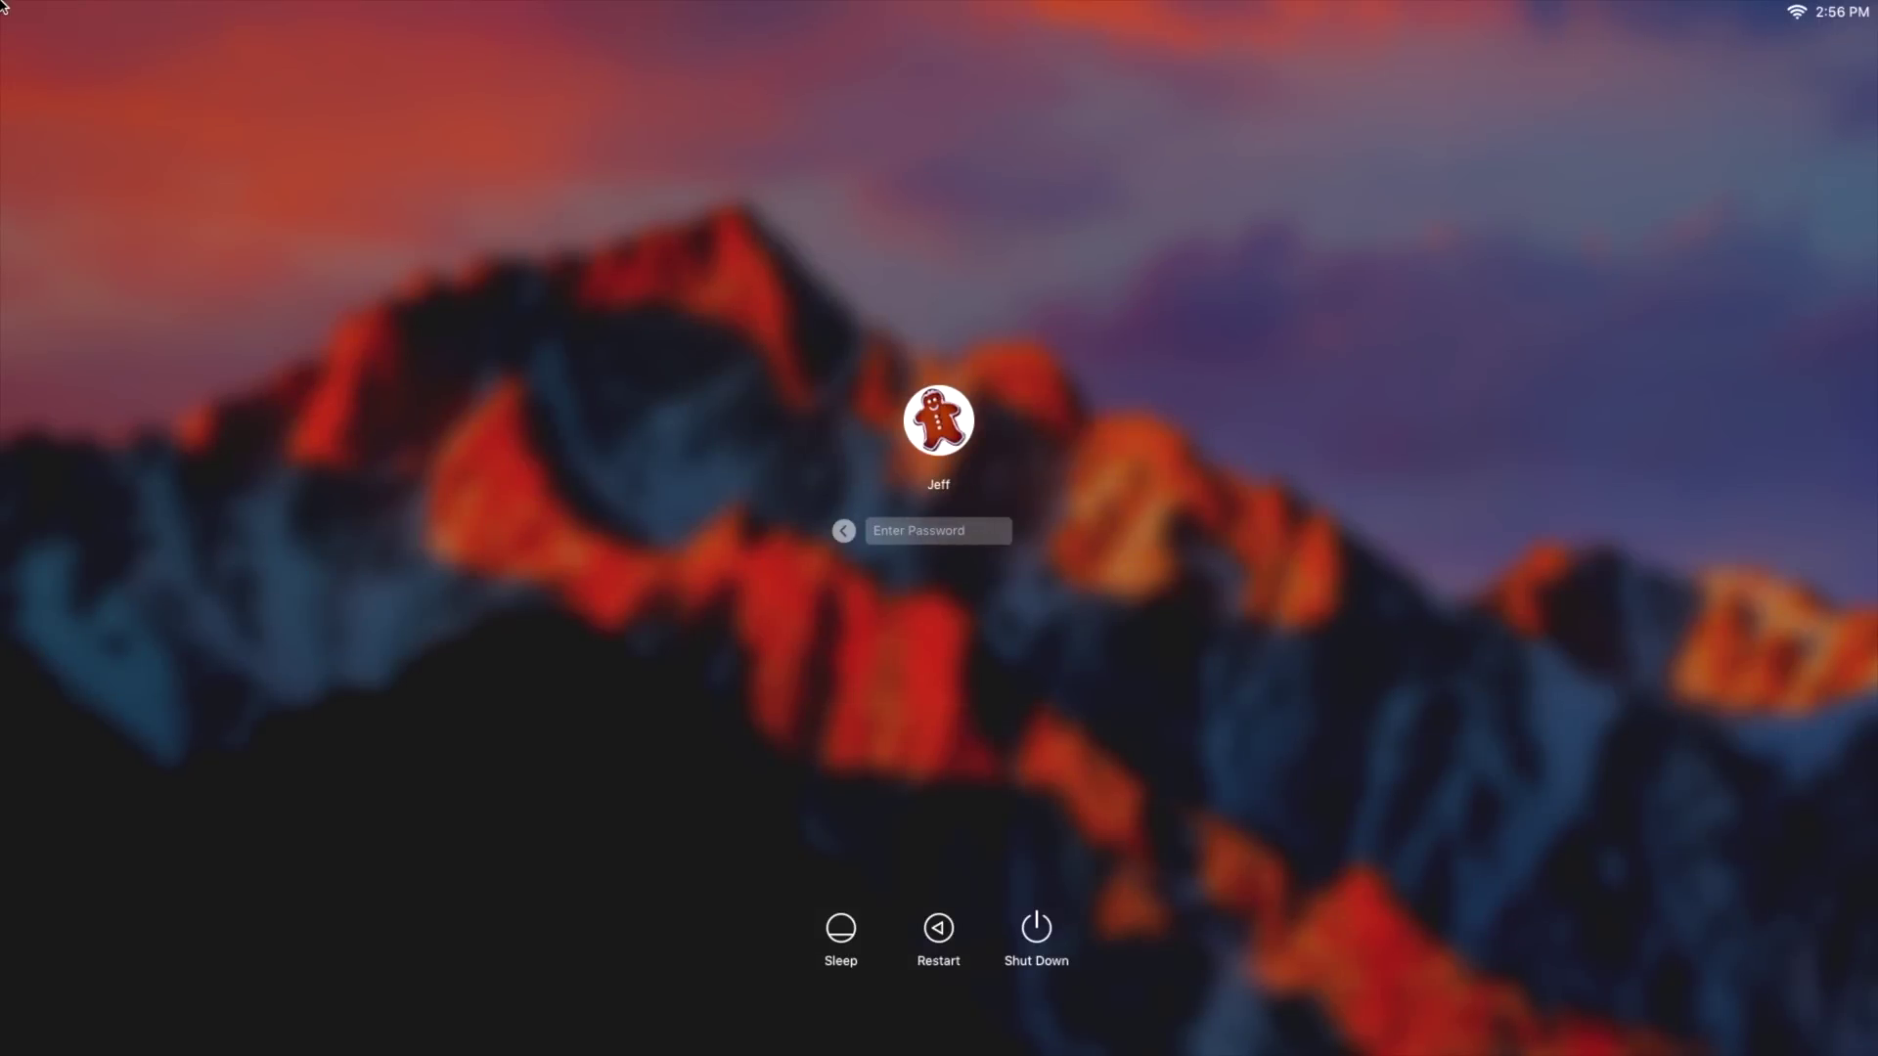
- Log in with the account password and check that the NVIDIA Web Driver is active
text(********)
key(Return)
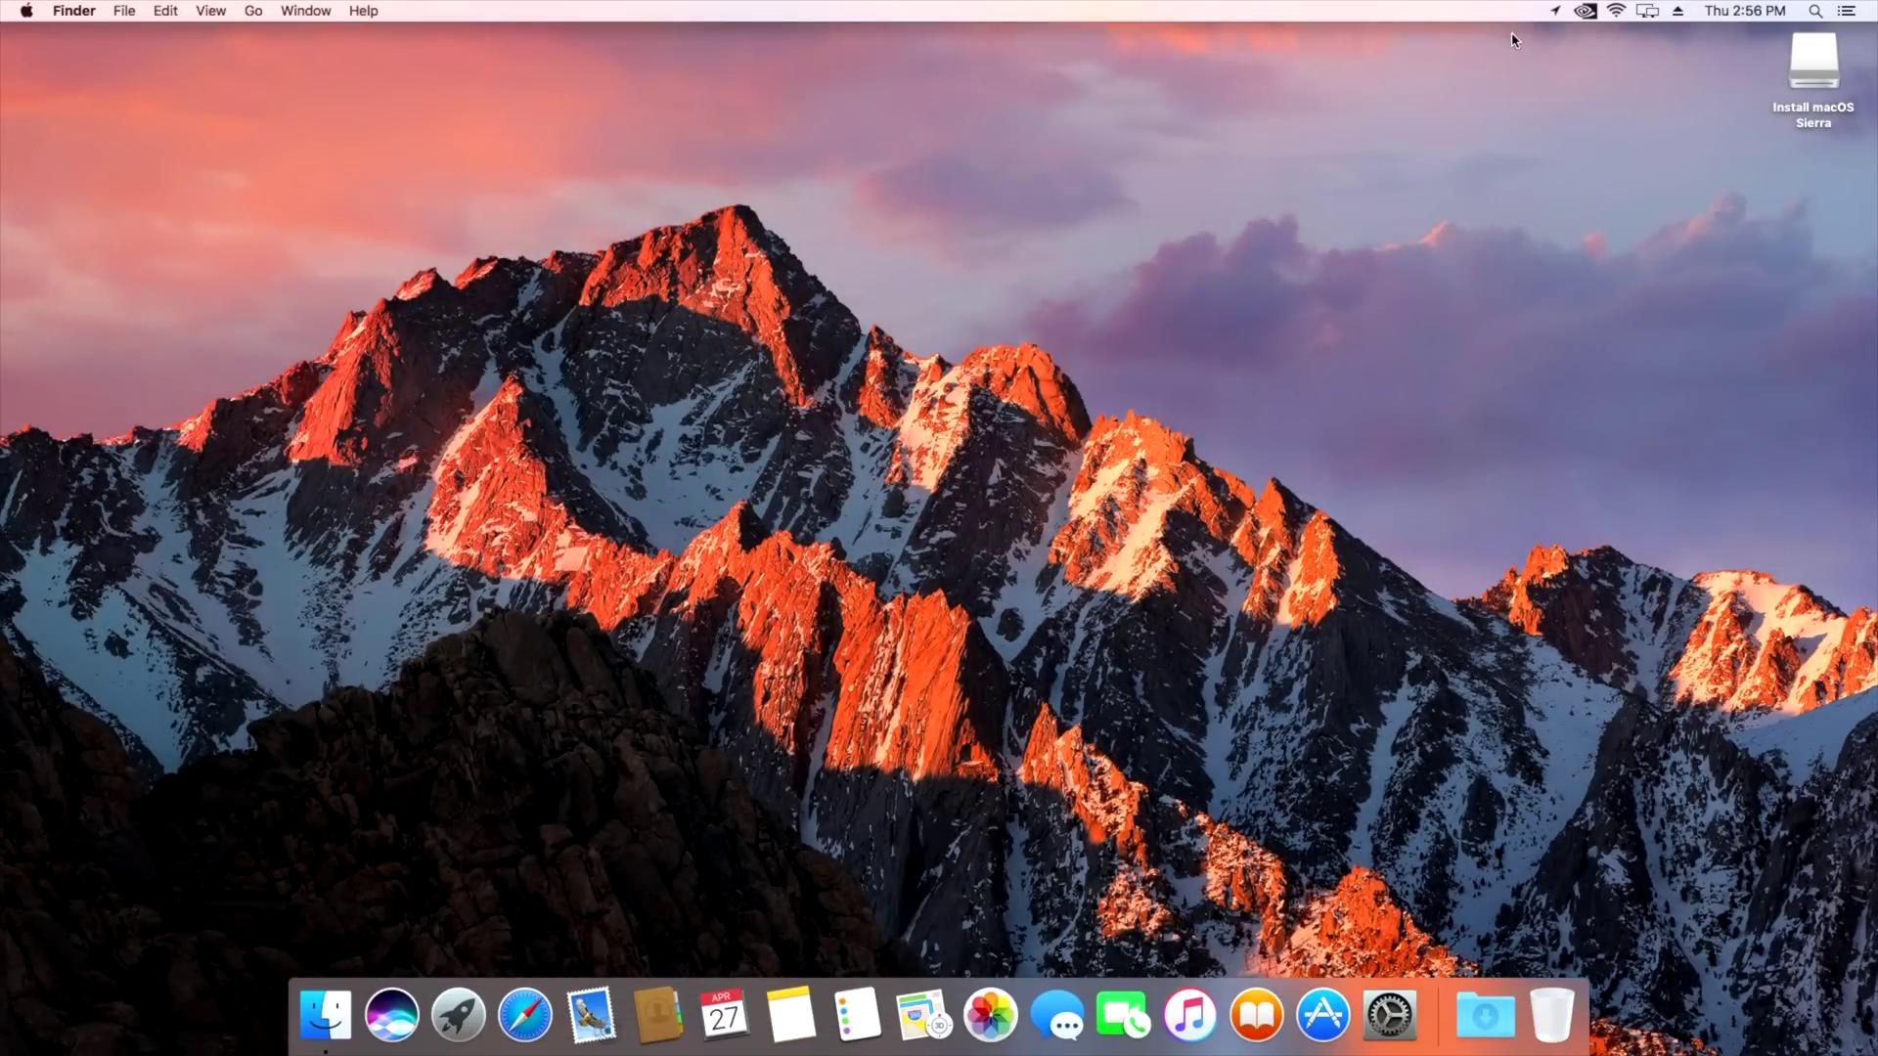
click(1586, 11)
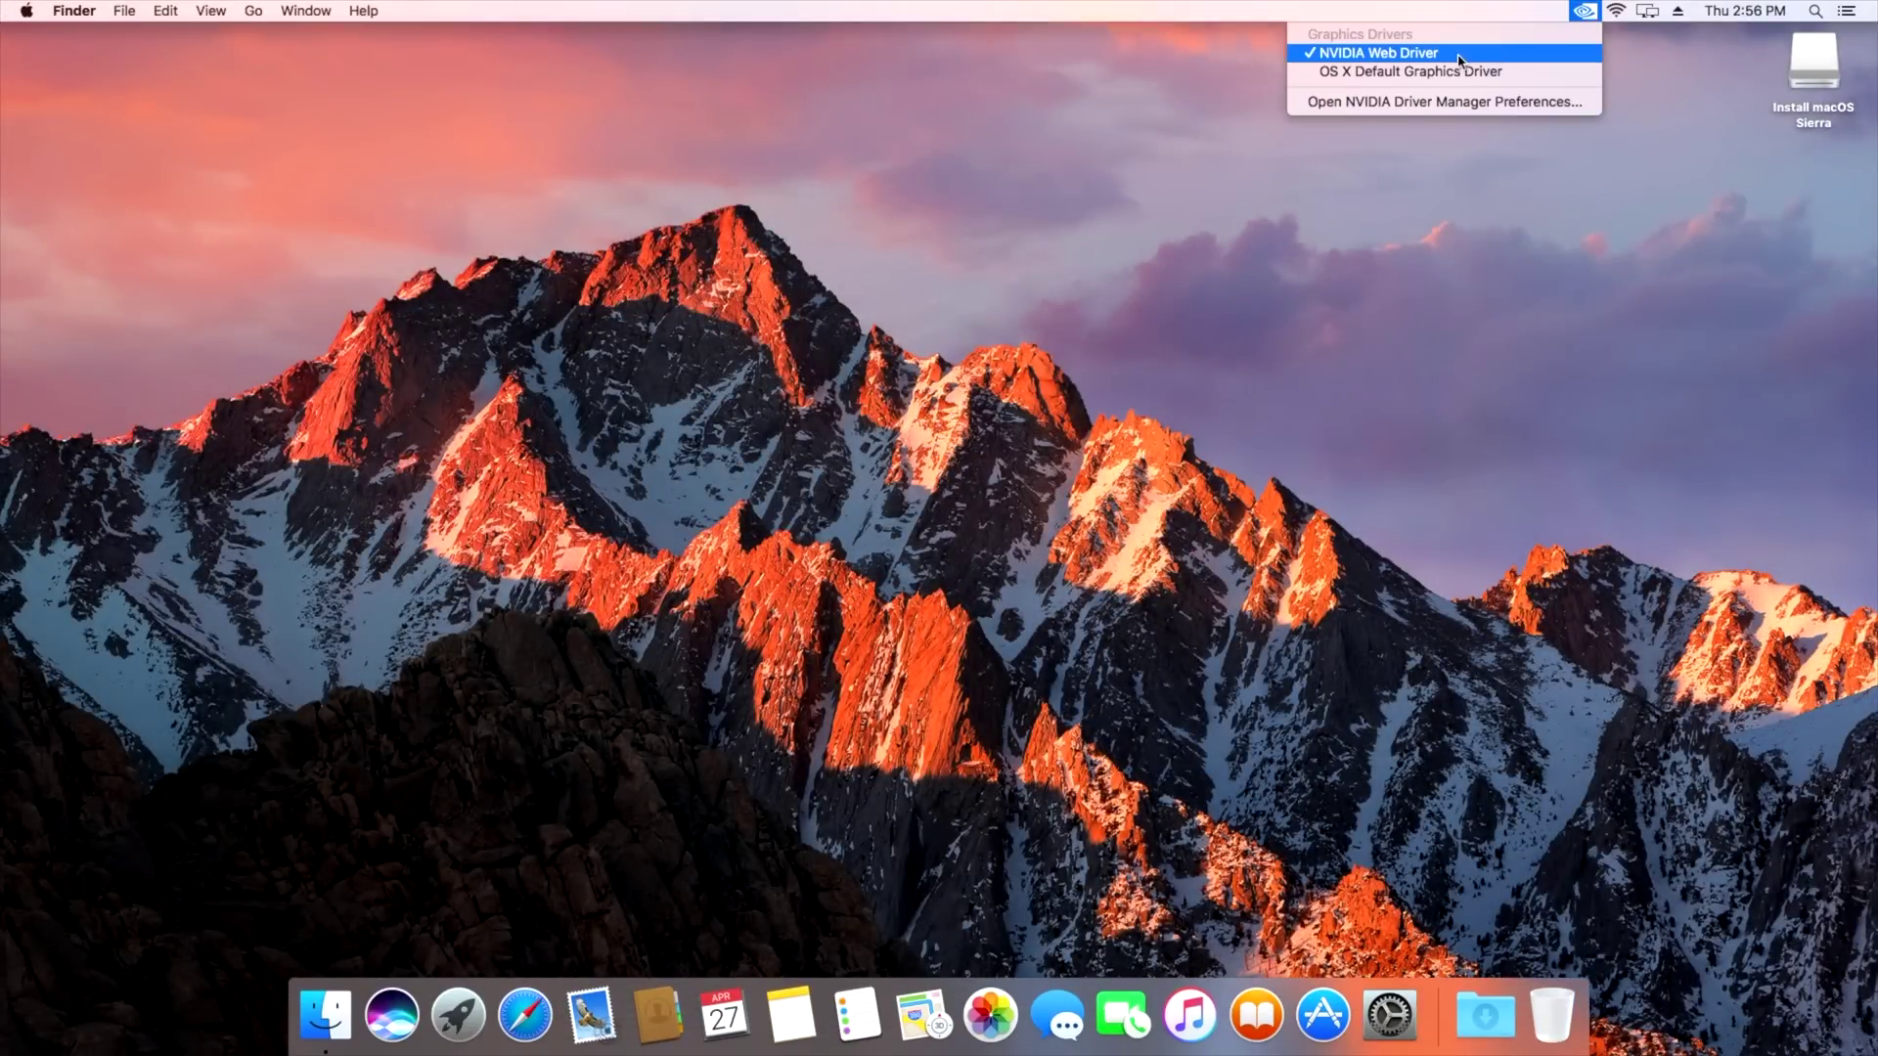
click(1229, 63)
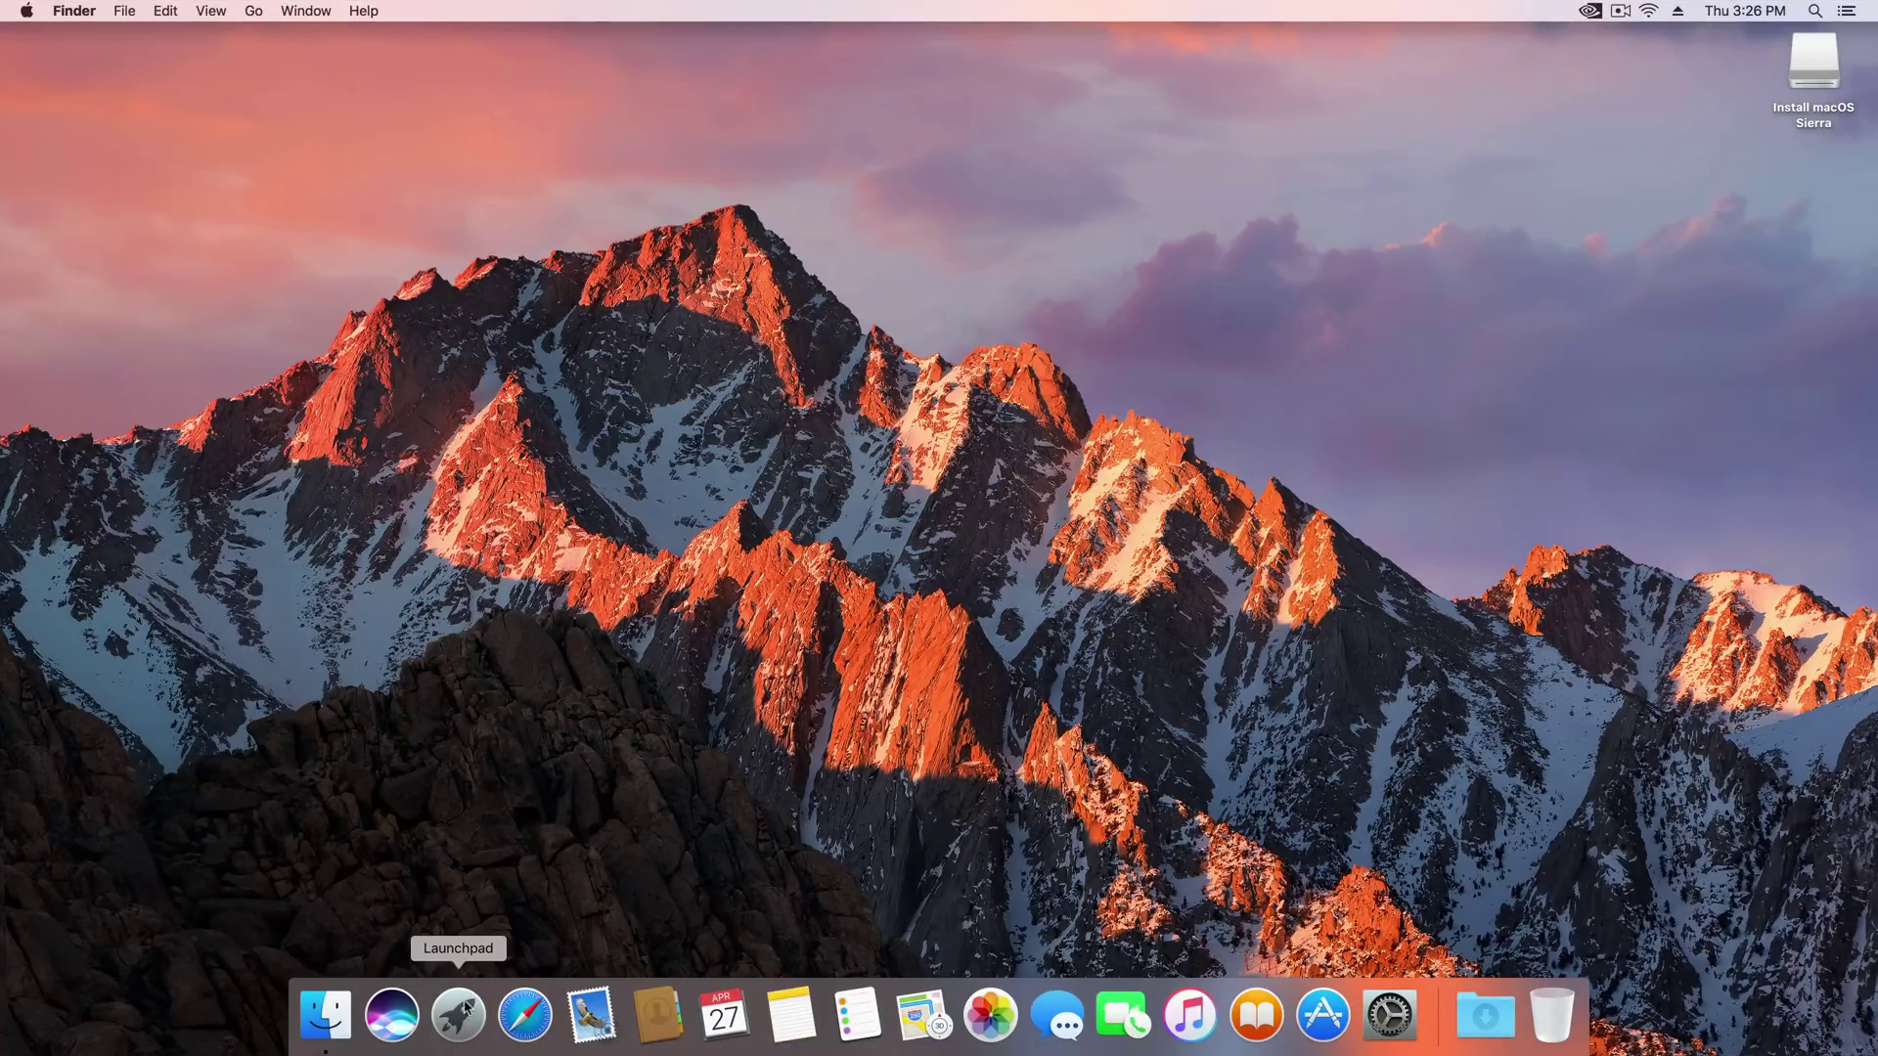
- Launch Terminal from Launchpad's Other folder and run diskutil list
click(462, 1013)
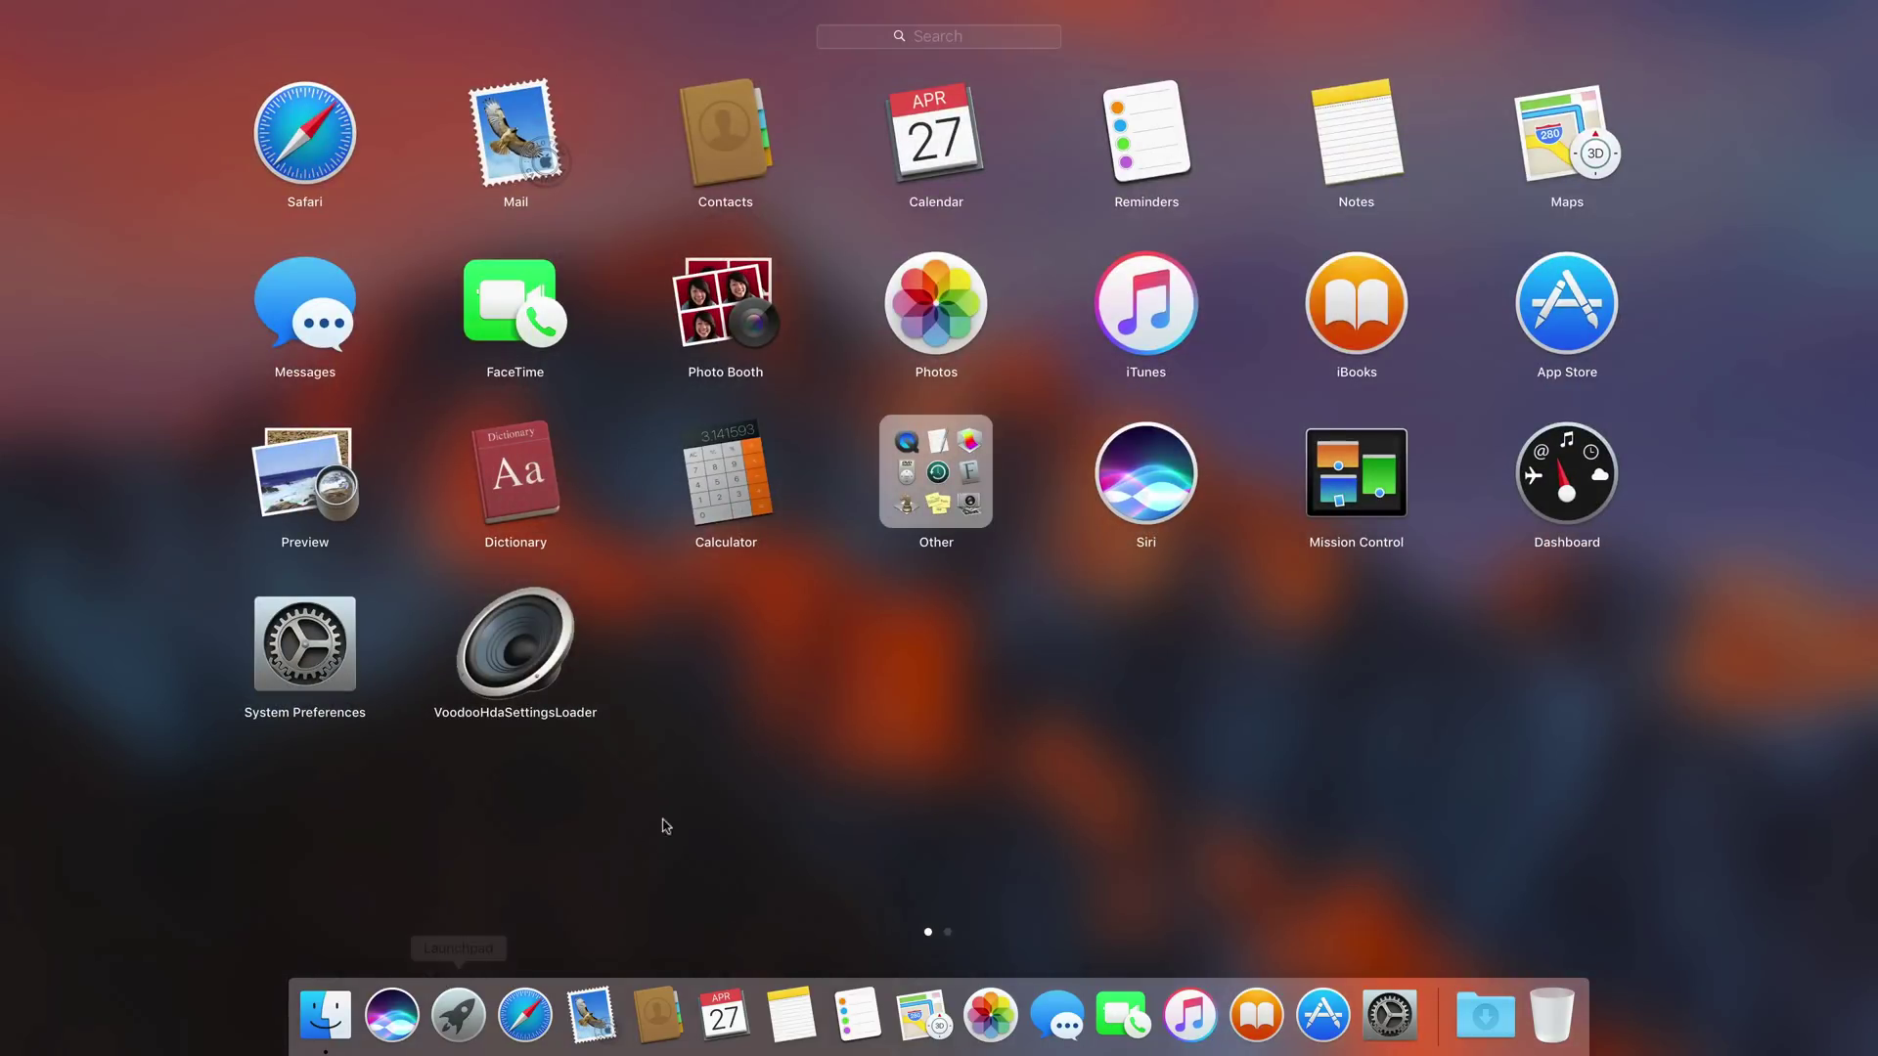
click(909, 506)
click(1345, 438)
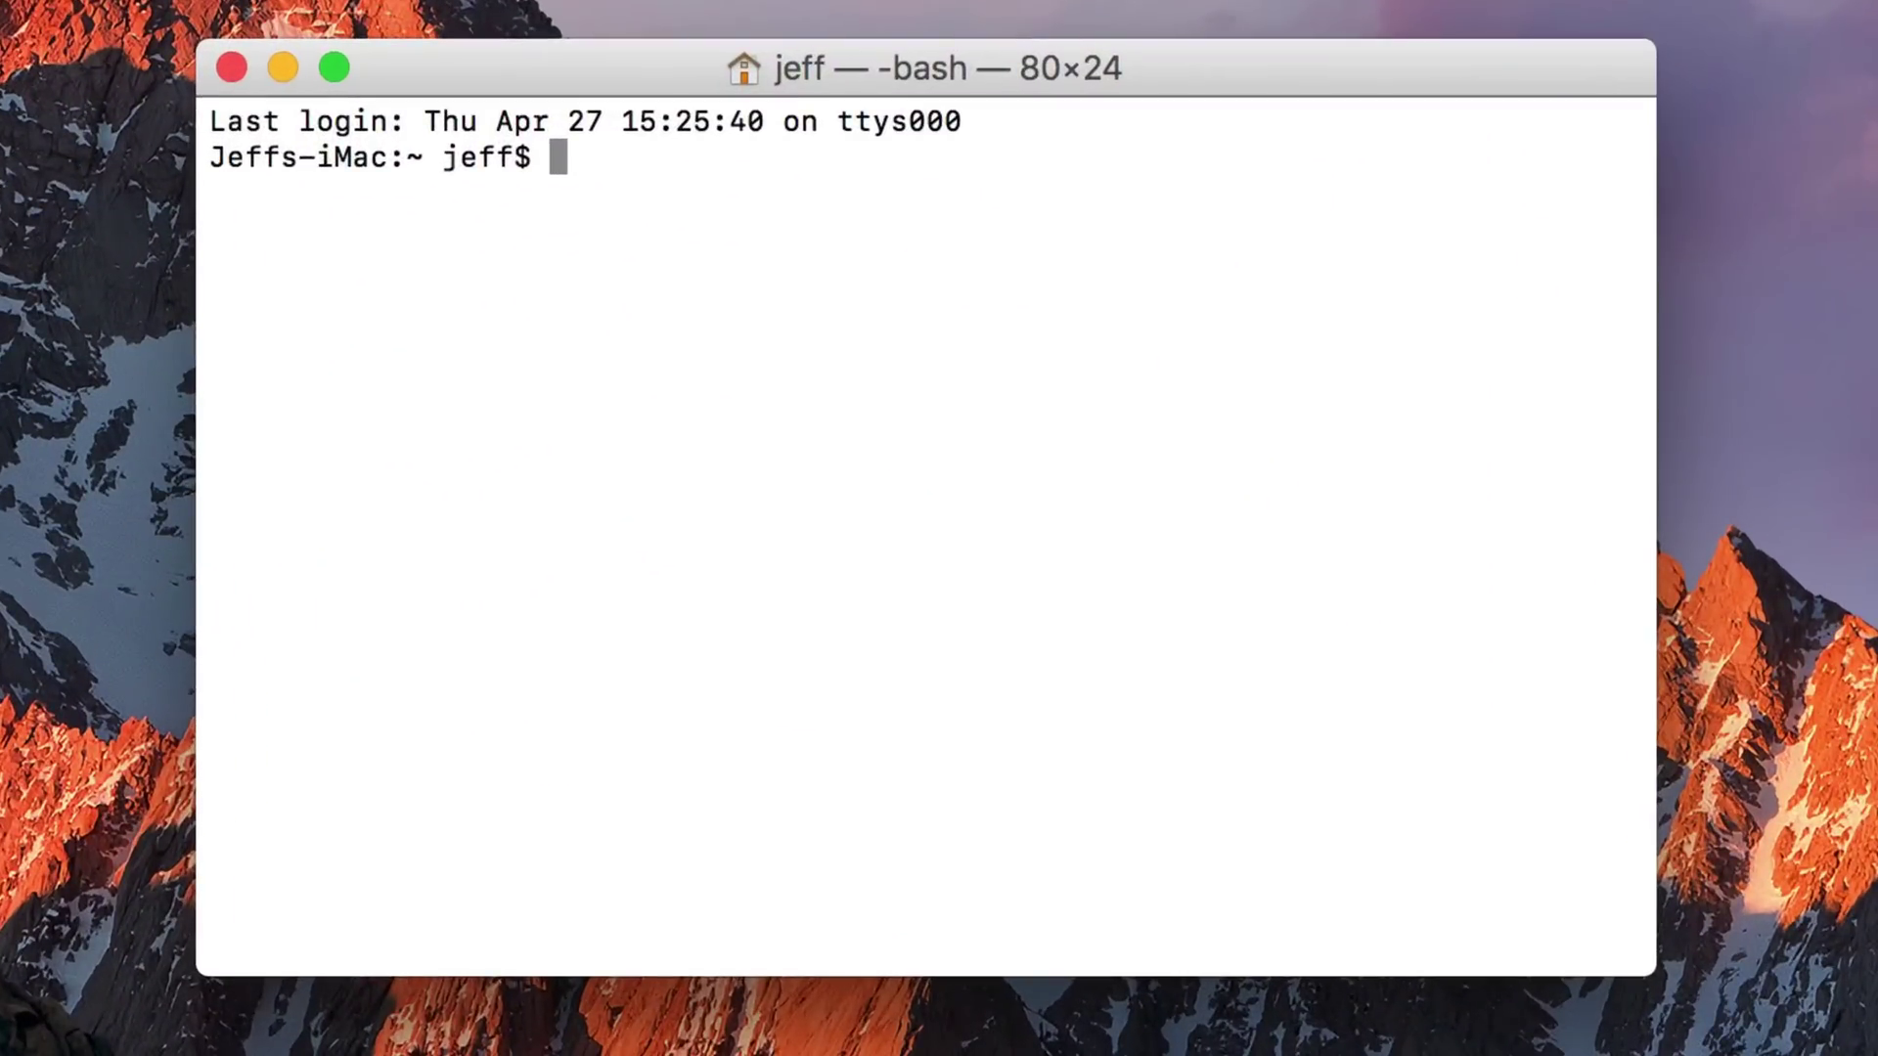
text(diskutil list)
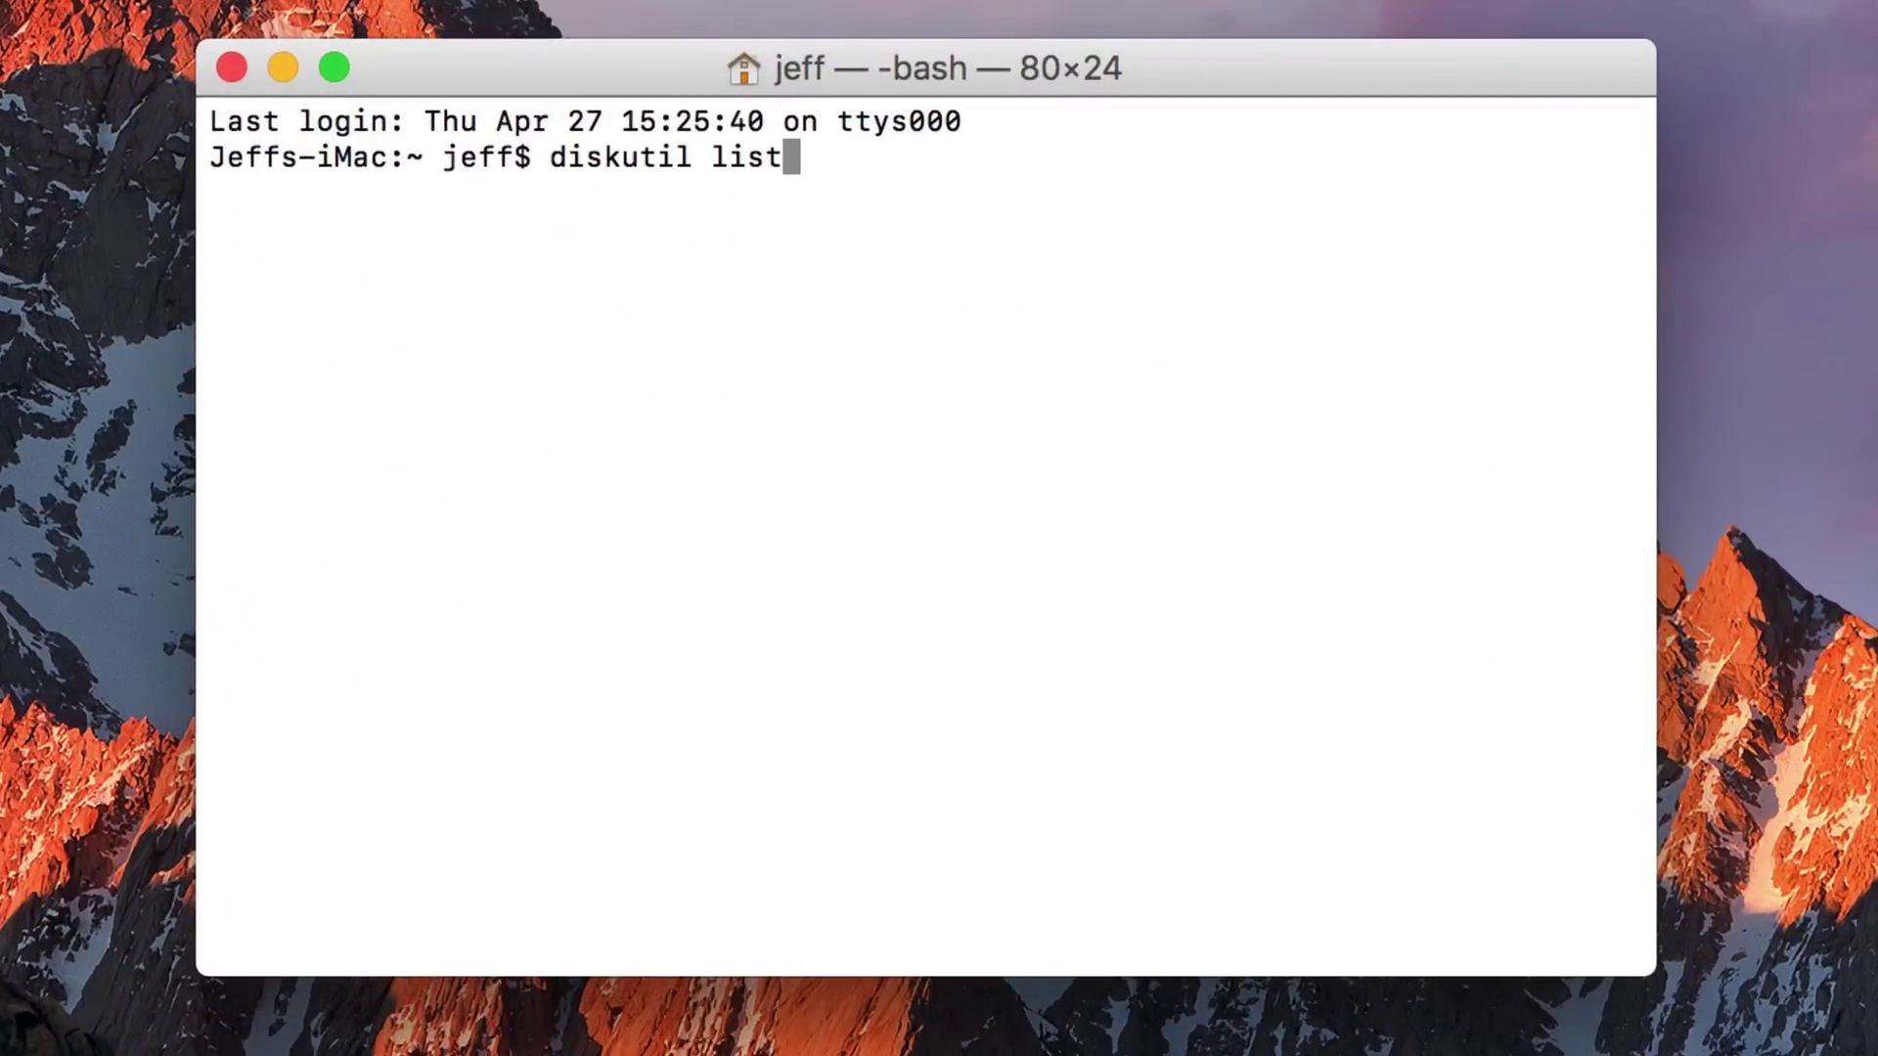
key(Return)
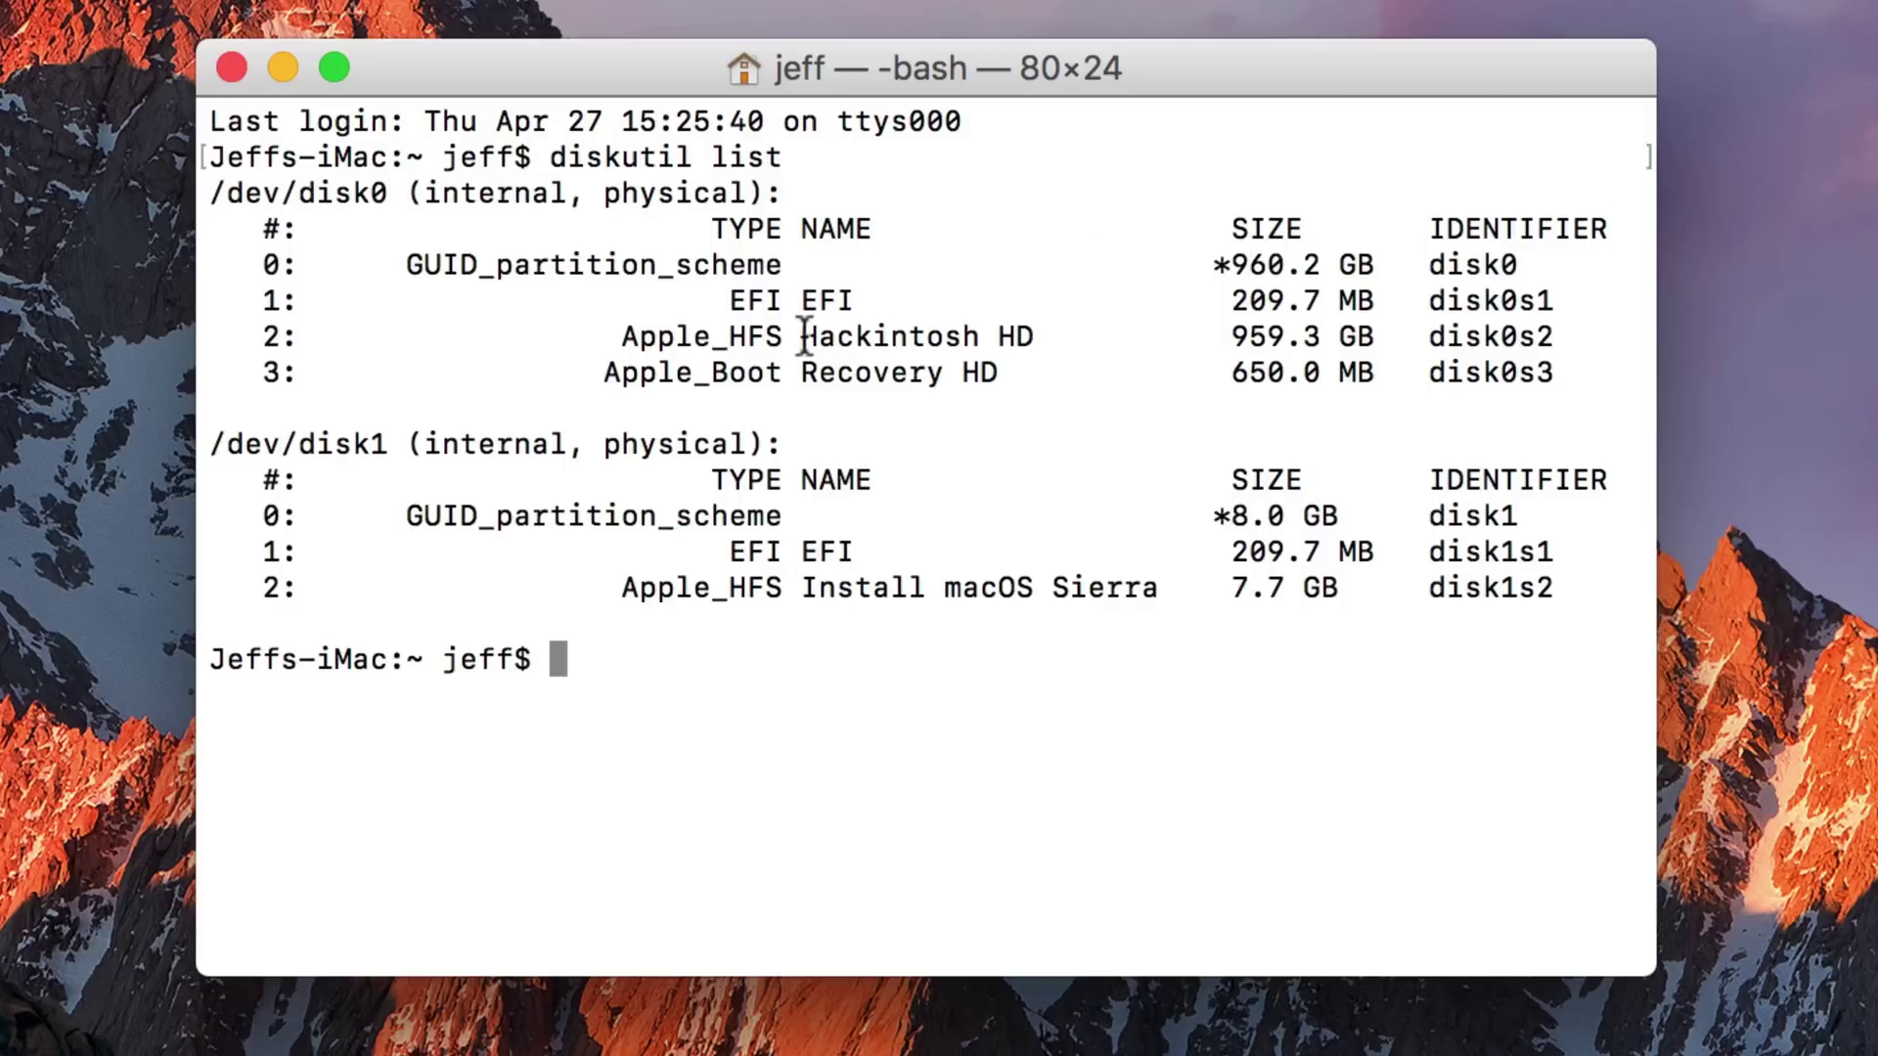
- Highlight Hackintosh HD, disk0 and disk0's EFI partition in the disk listing
drag(803, 336, 1038, 335)
click(980, 335)
drag(387, 192, 303, 187)
click(321, 191)
drag(850, 300, 801, 299)
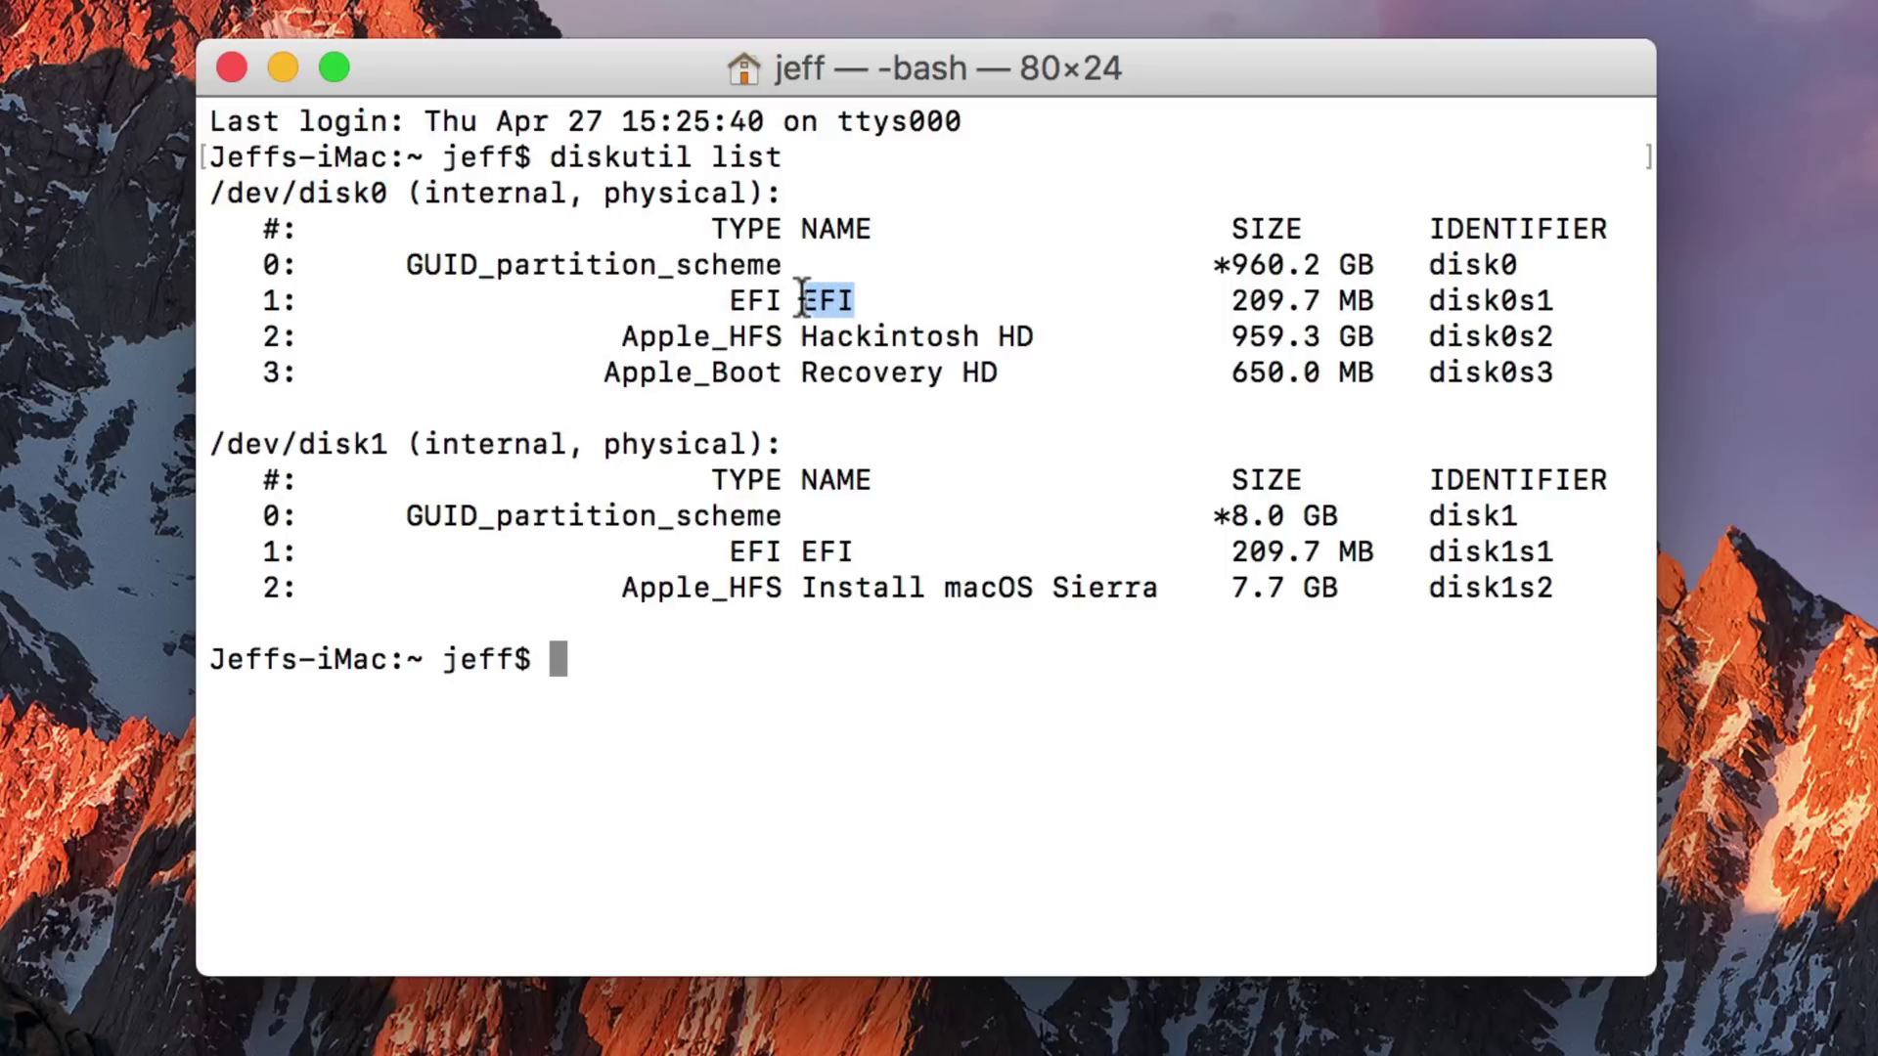
click(286, 299)
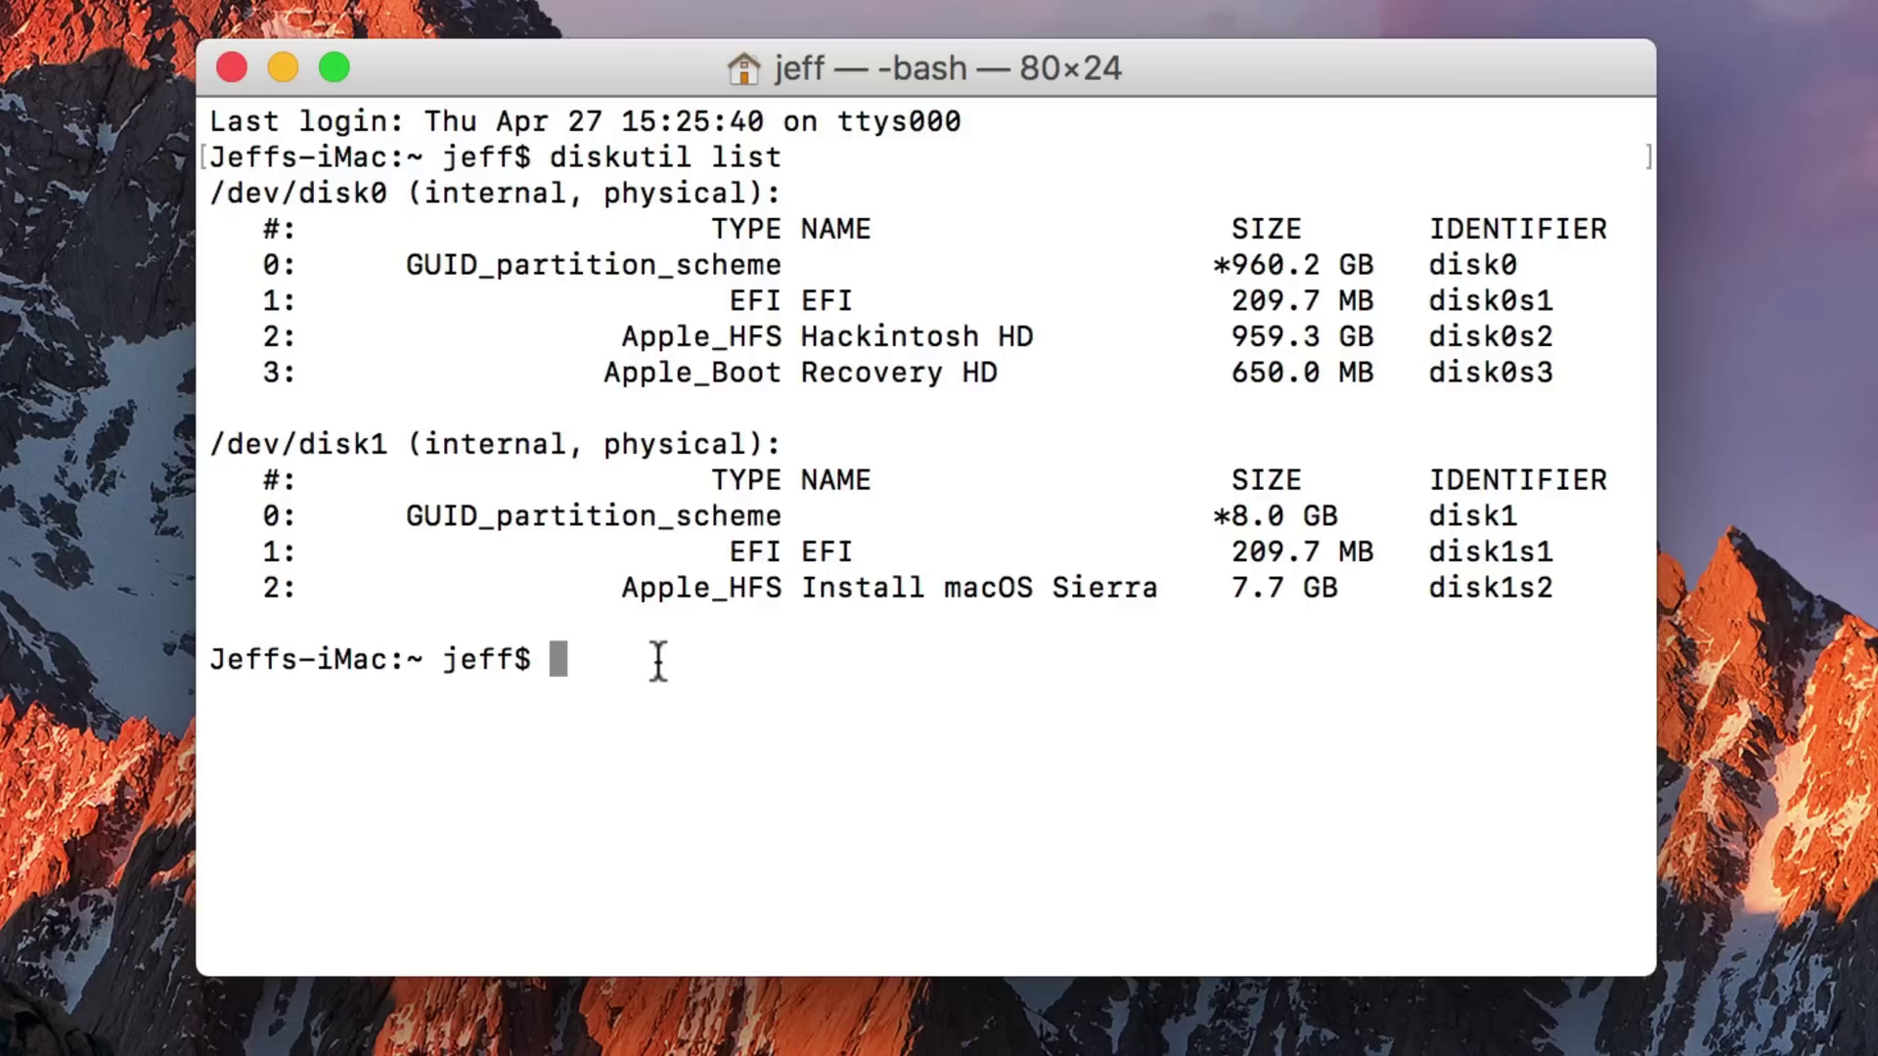
- Create the /Volumes/efi folder with sudo mkdir, entering the admin password
text(sudo mkdir /Volumes/efi)
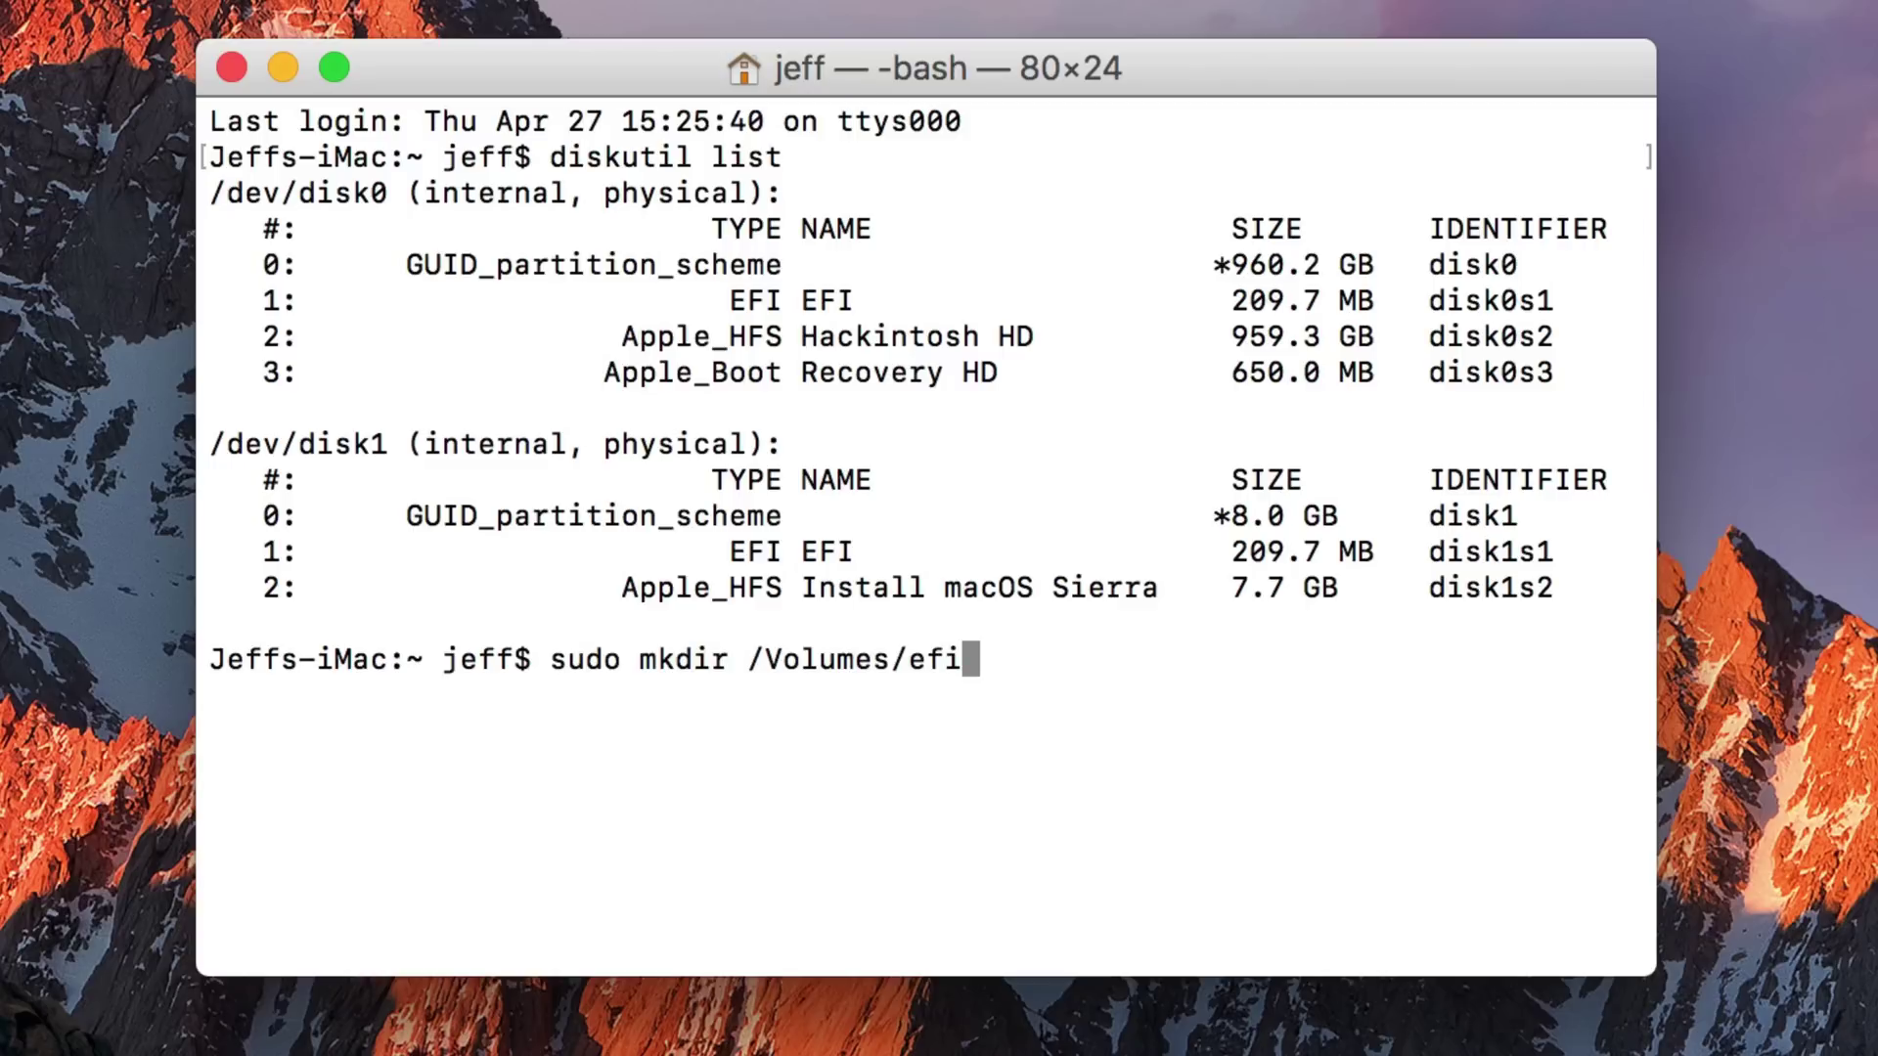
key(Return)
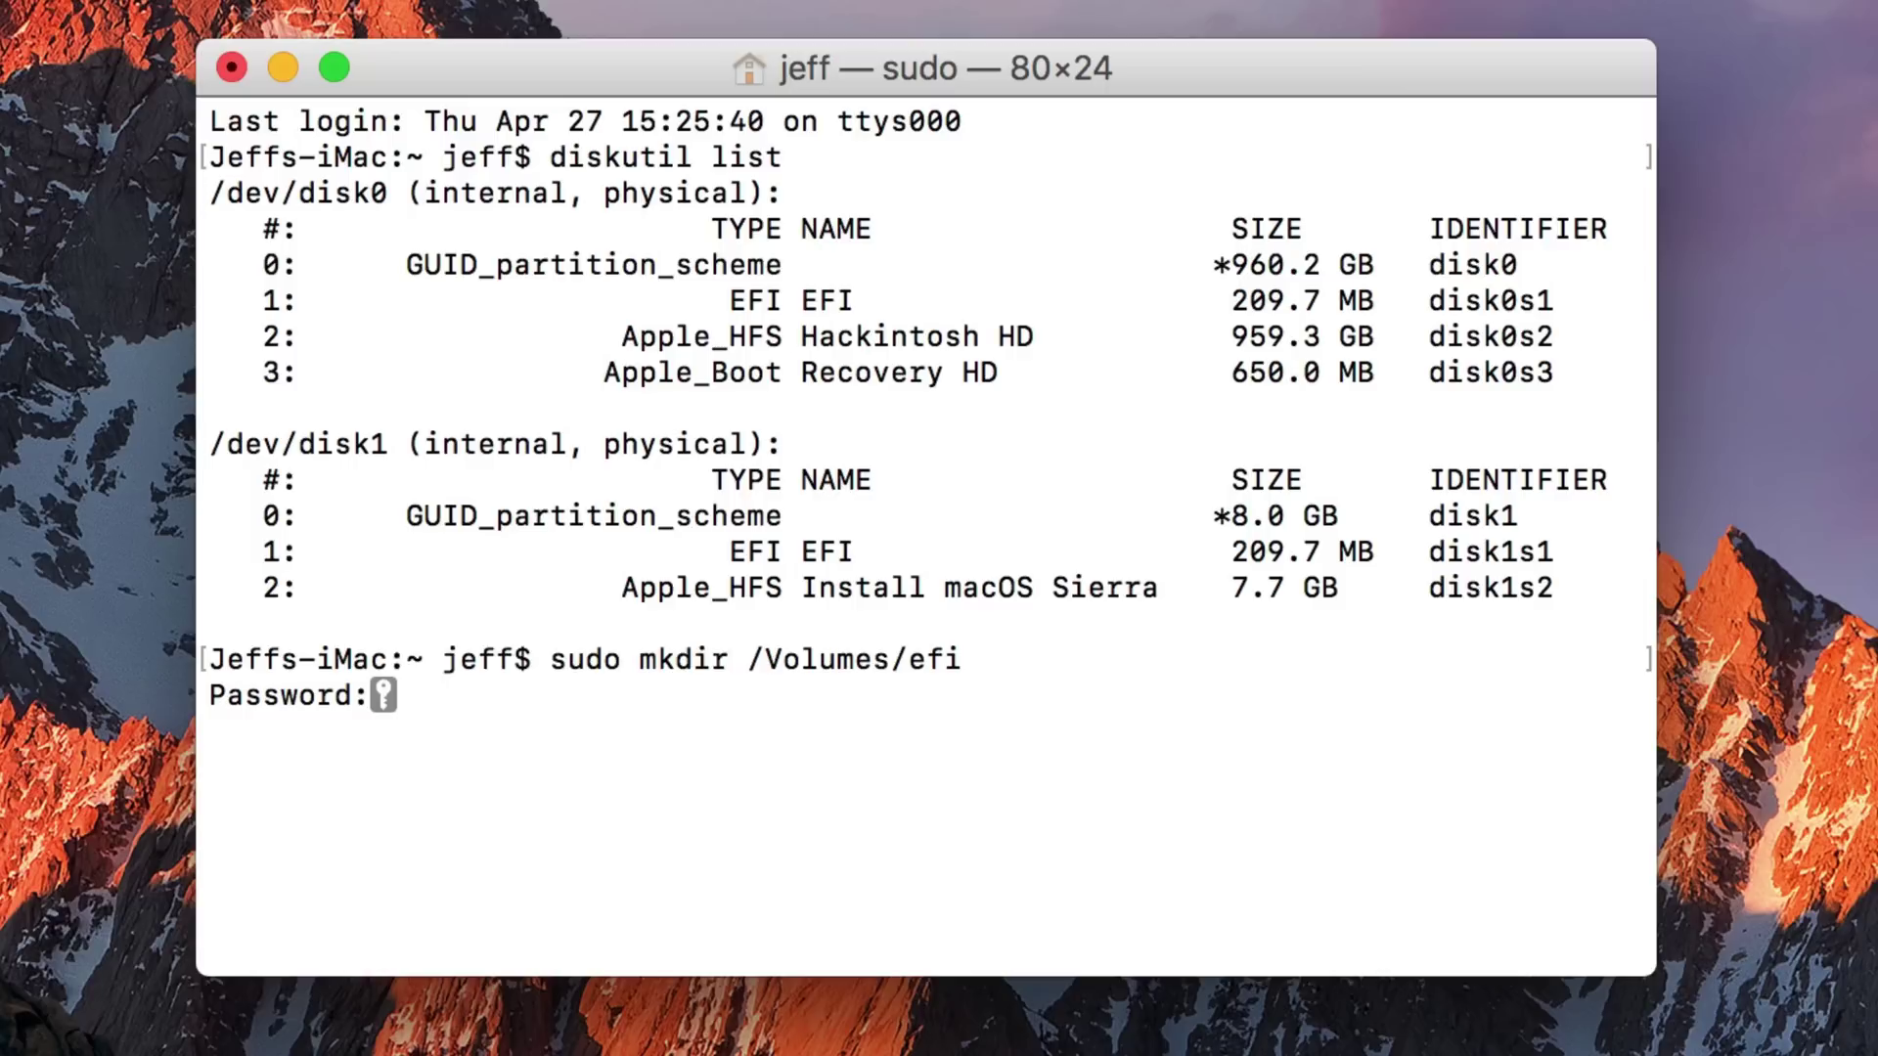
key(Return)
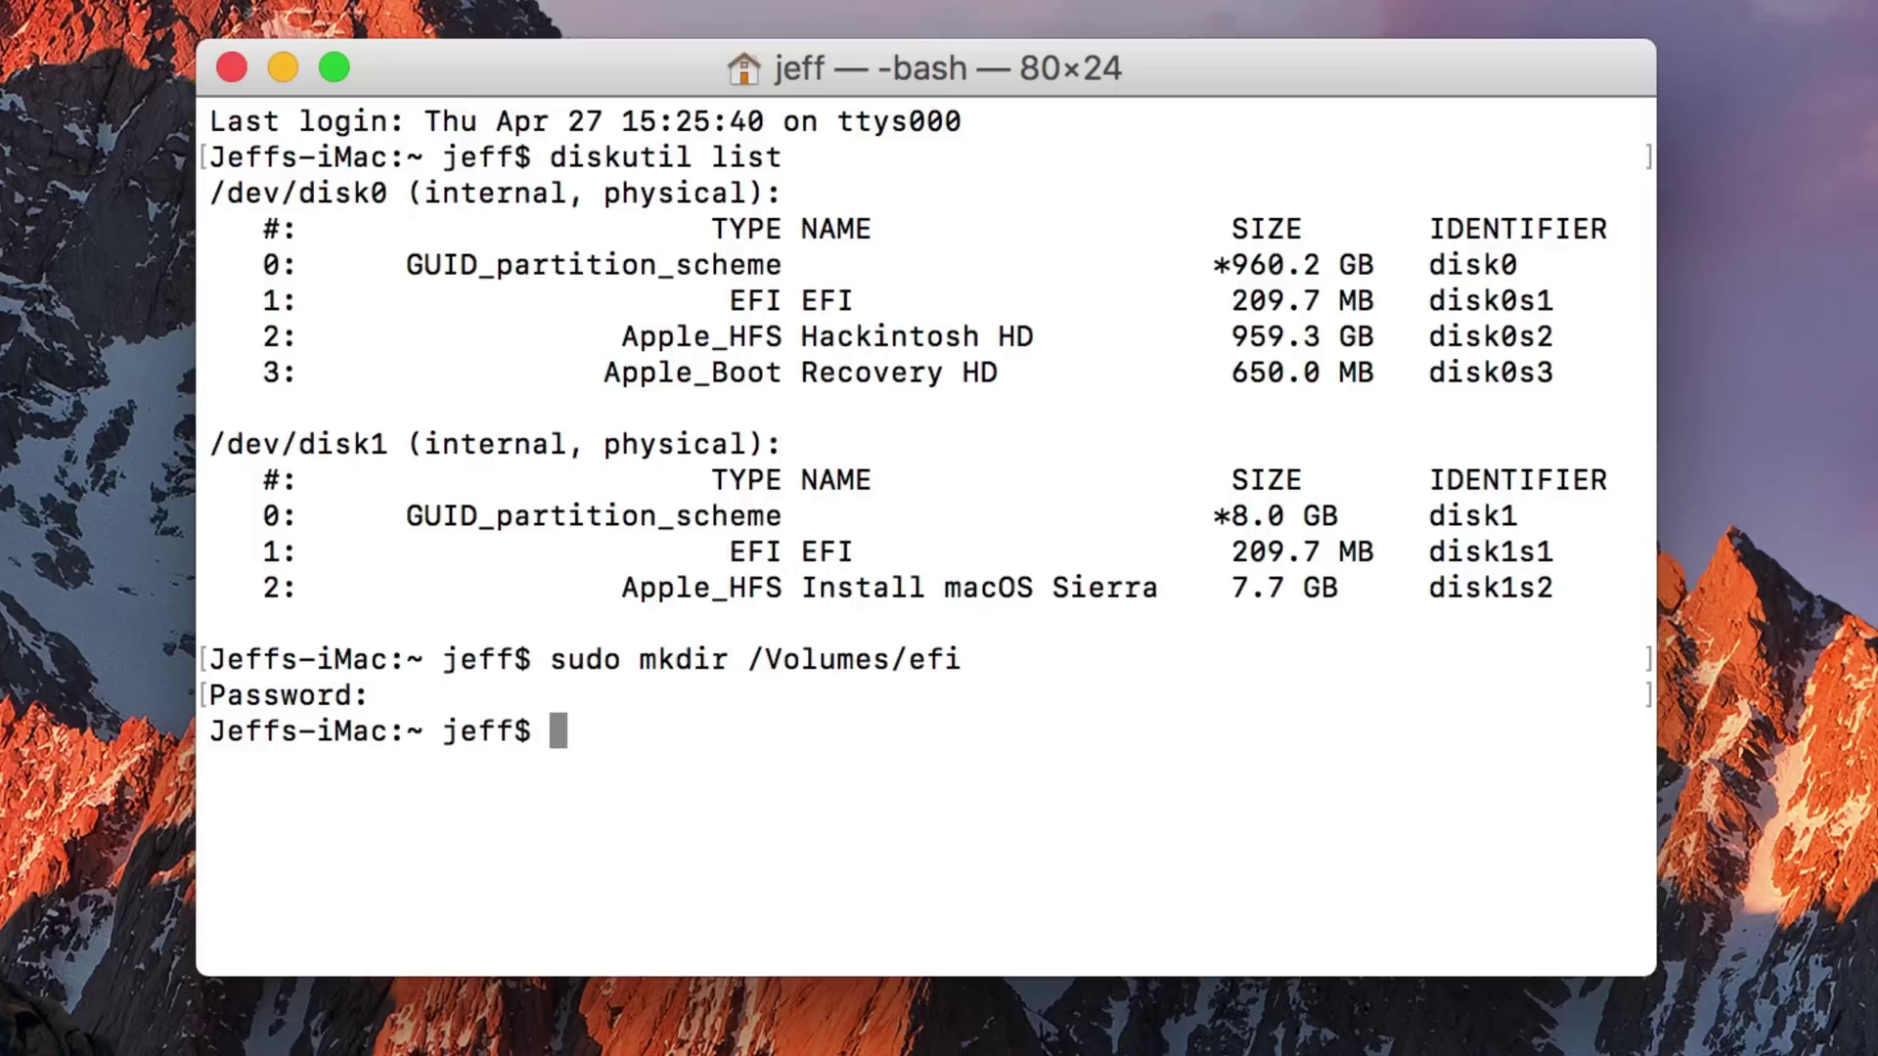
- Mount /dev/disk0s1 at /Volumes/efi with sudo mount -t msdos
text(sudo mount -t msdos /dev/disk0s1 /Volumes/efi)
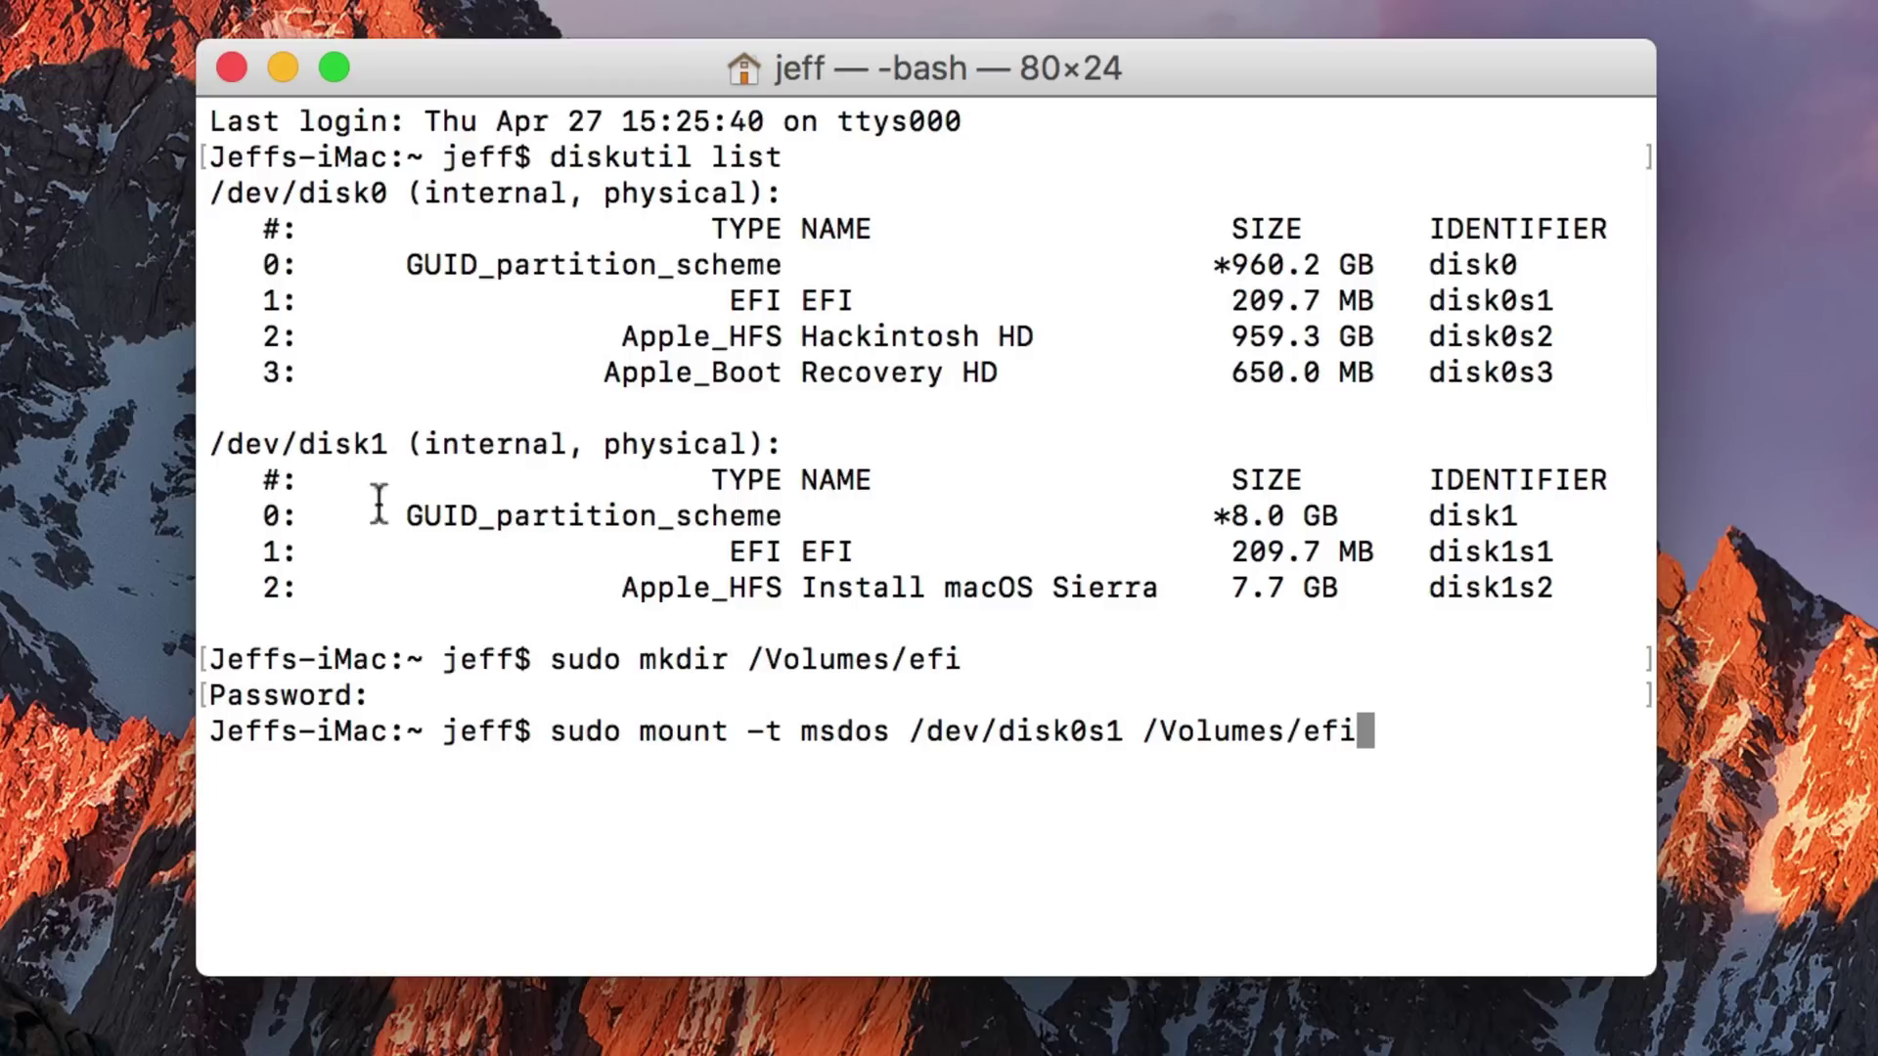
drag(315, 192, 388, 193)
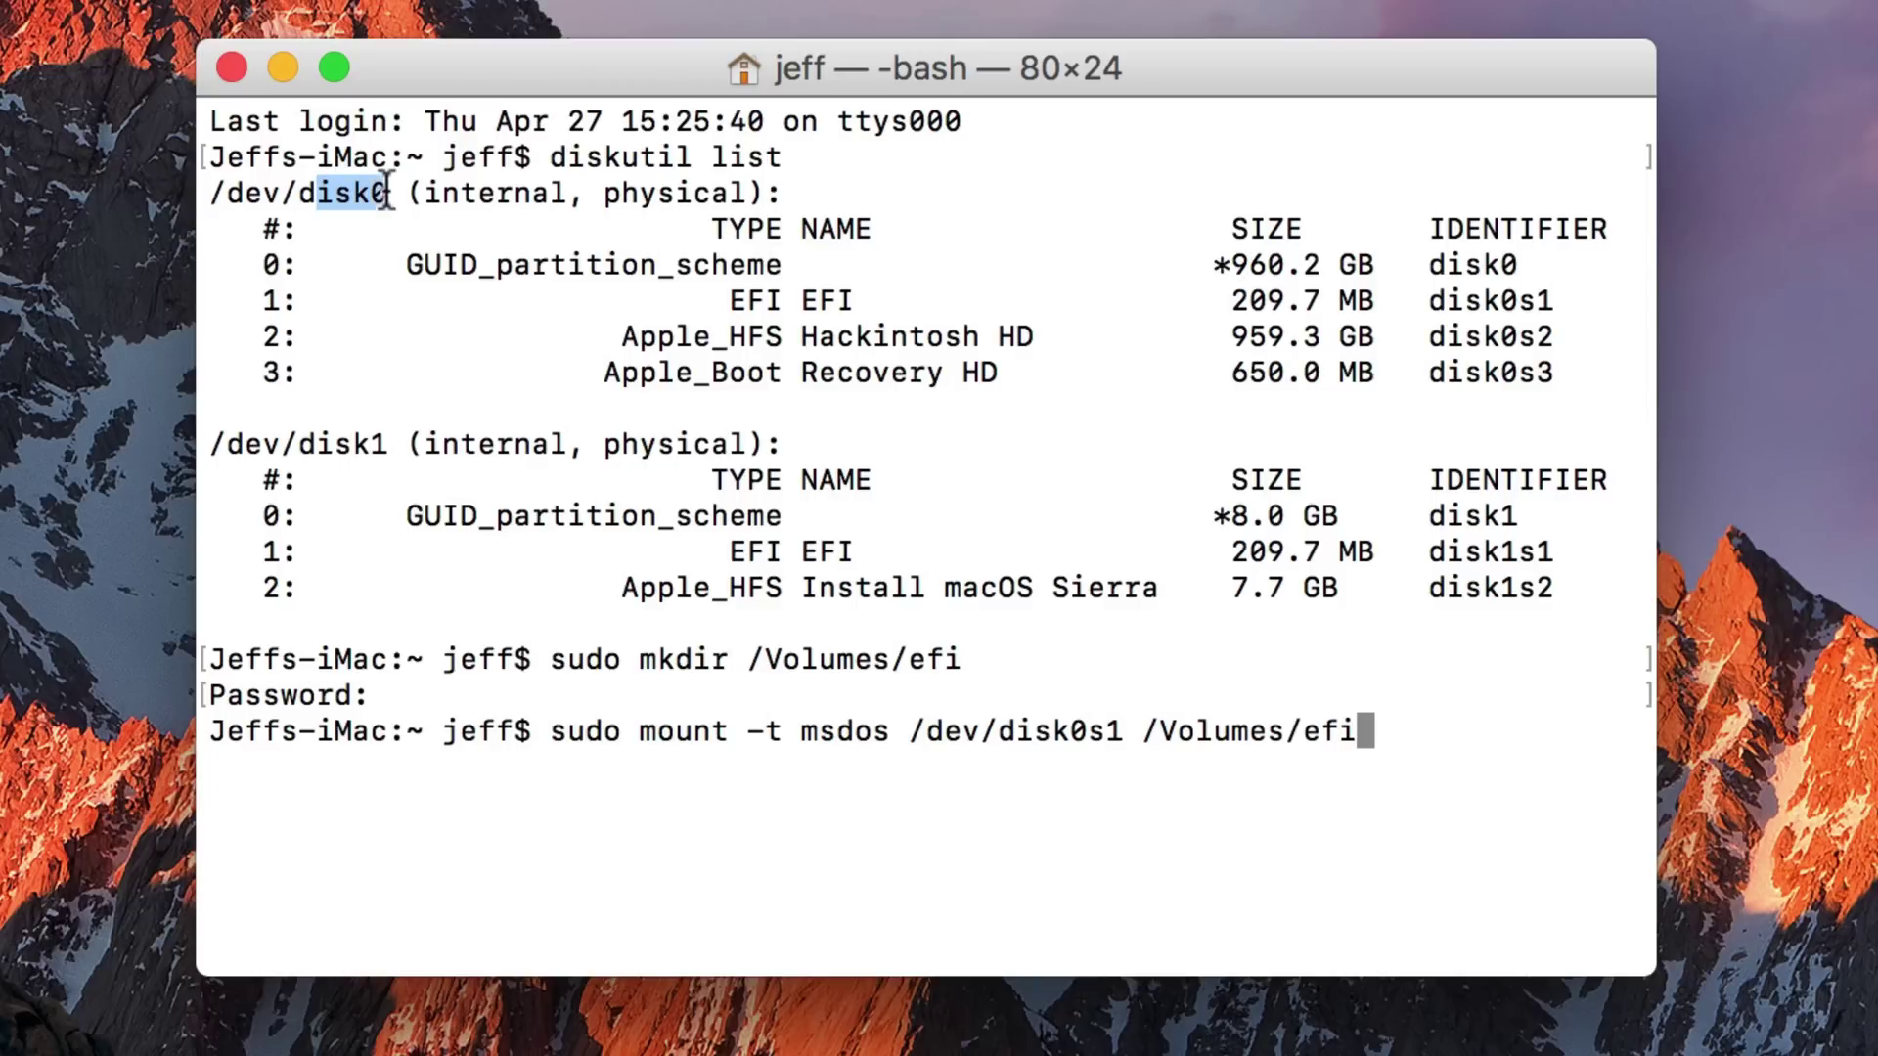
click(262, 292)
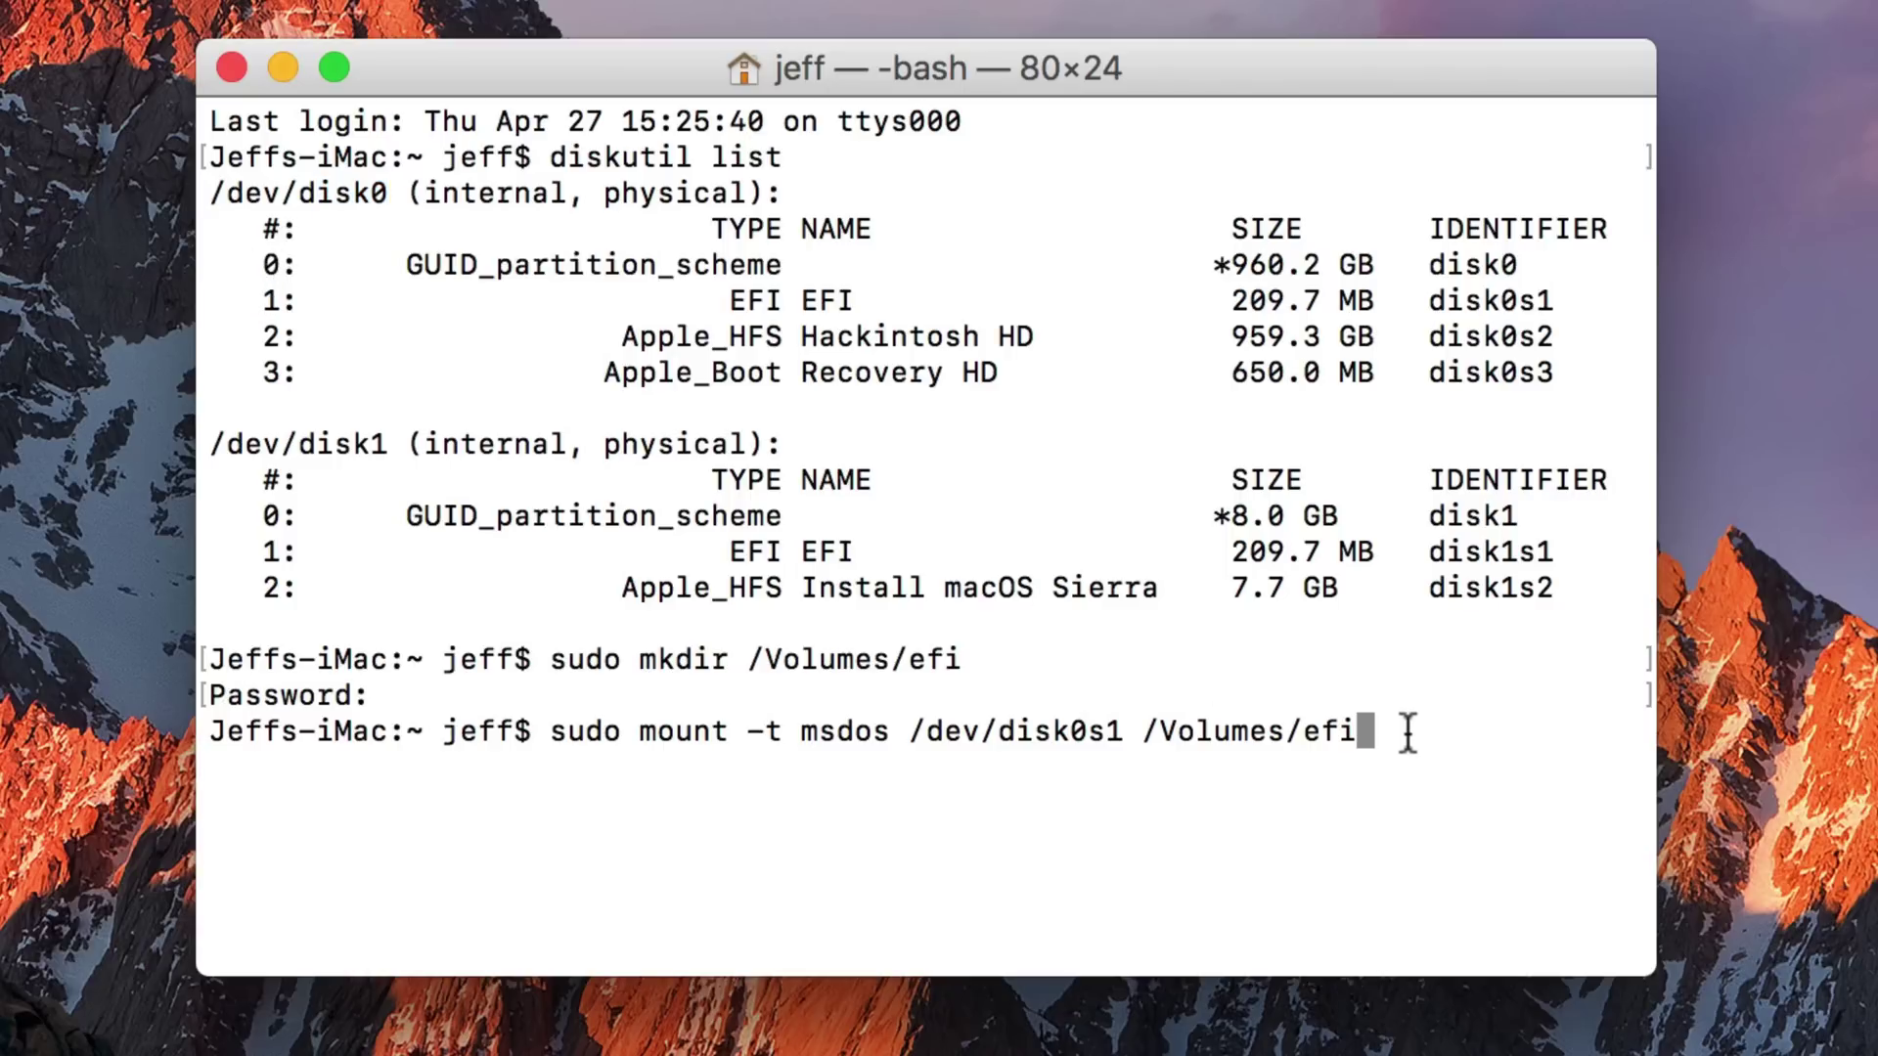
key(Return)
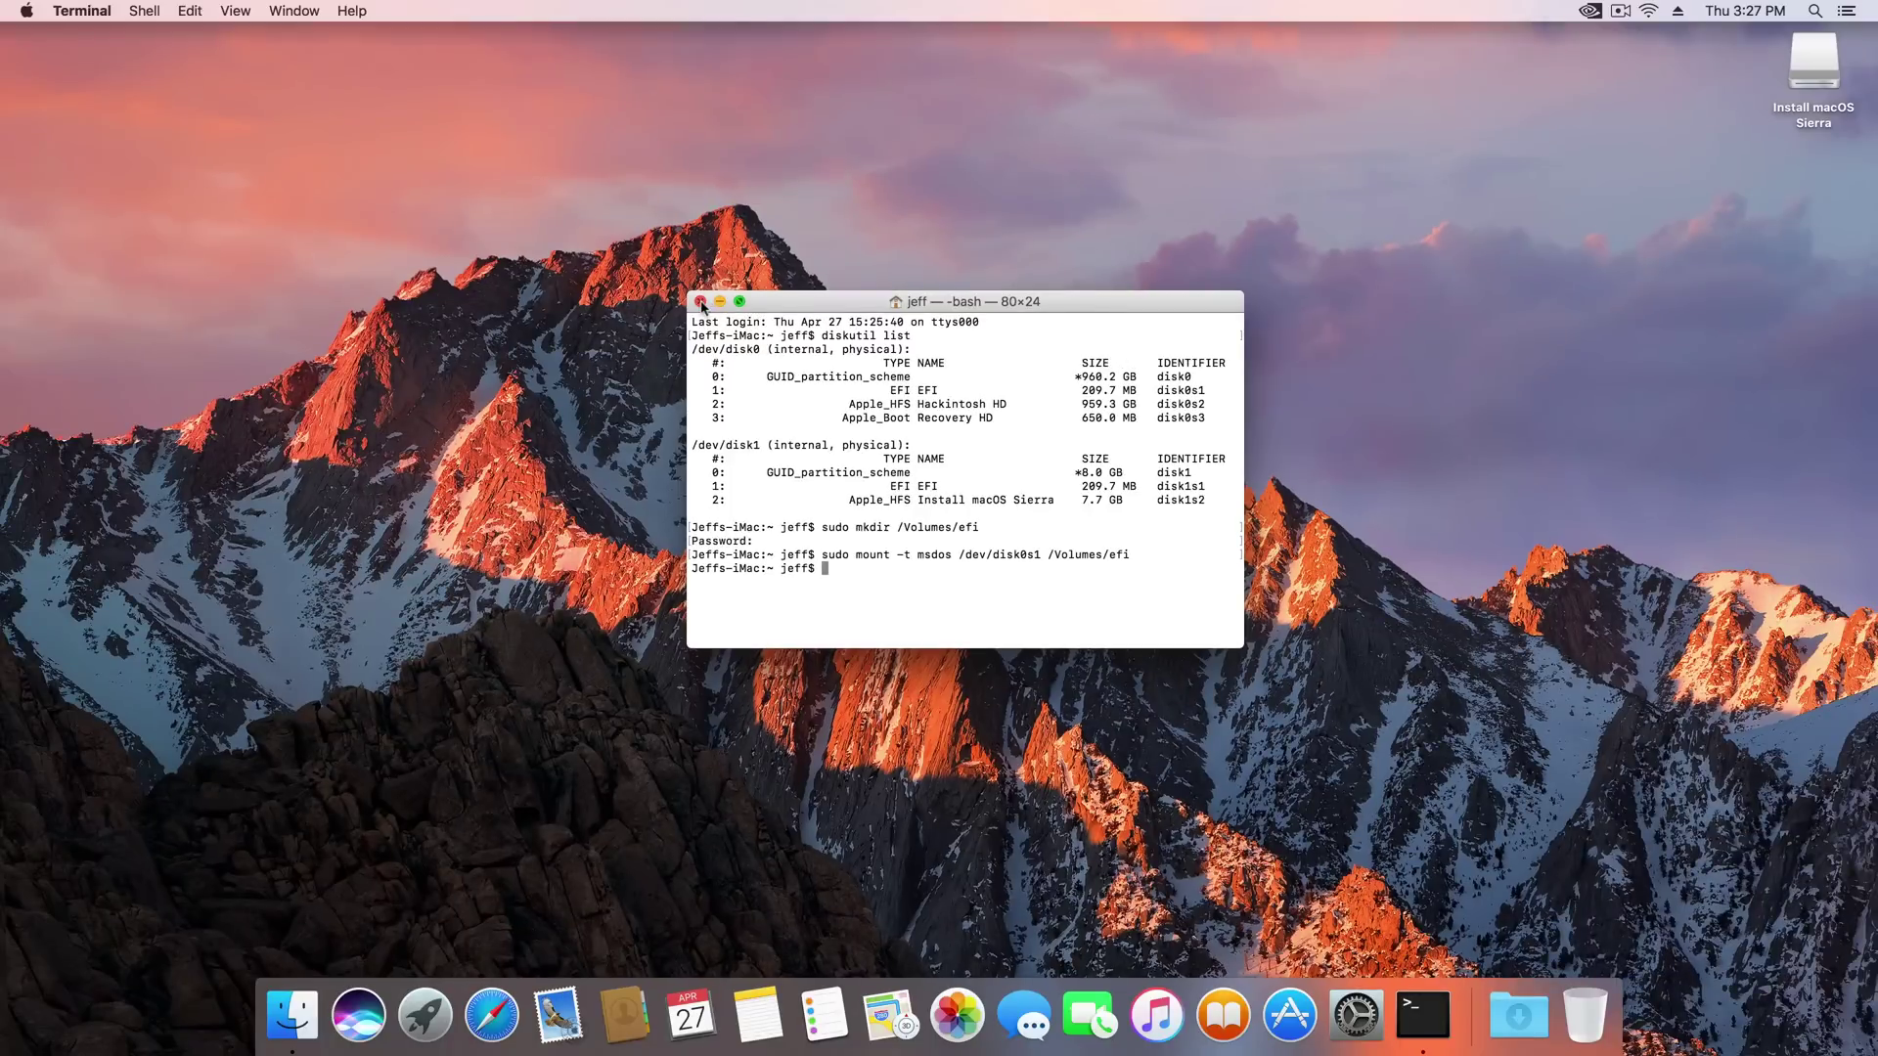
- Close Terminal and open EFI > CLOVER on the EFI partition in Finder, selecting config.plist
click(232, 67)
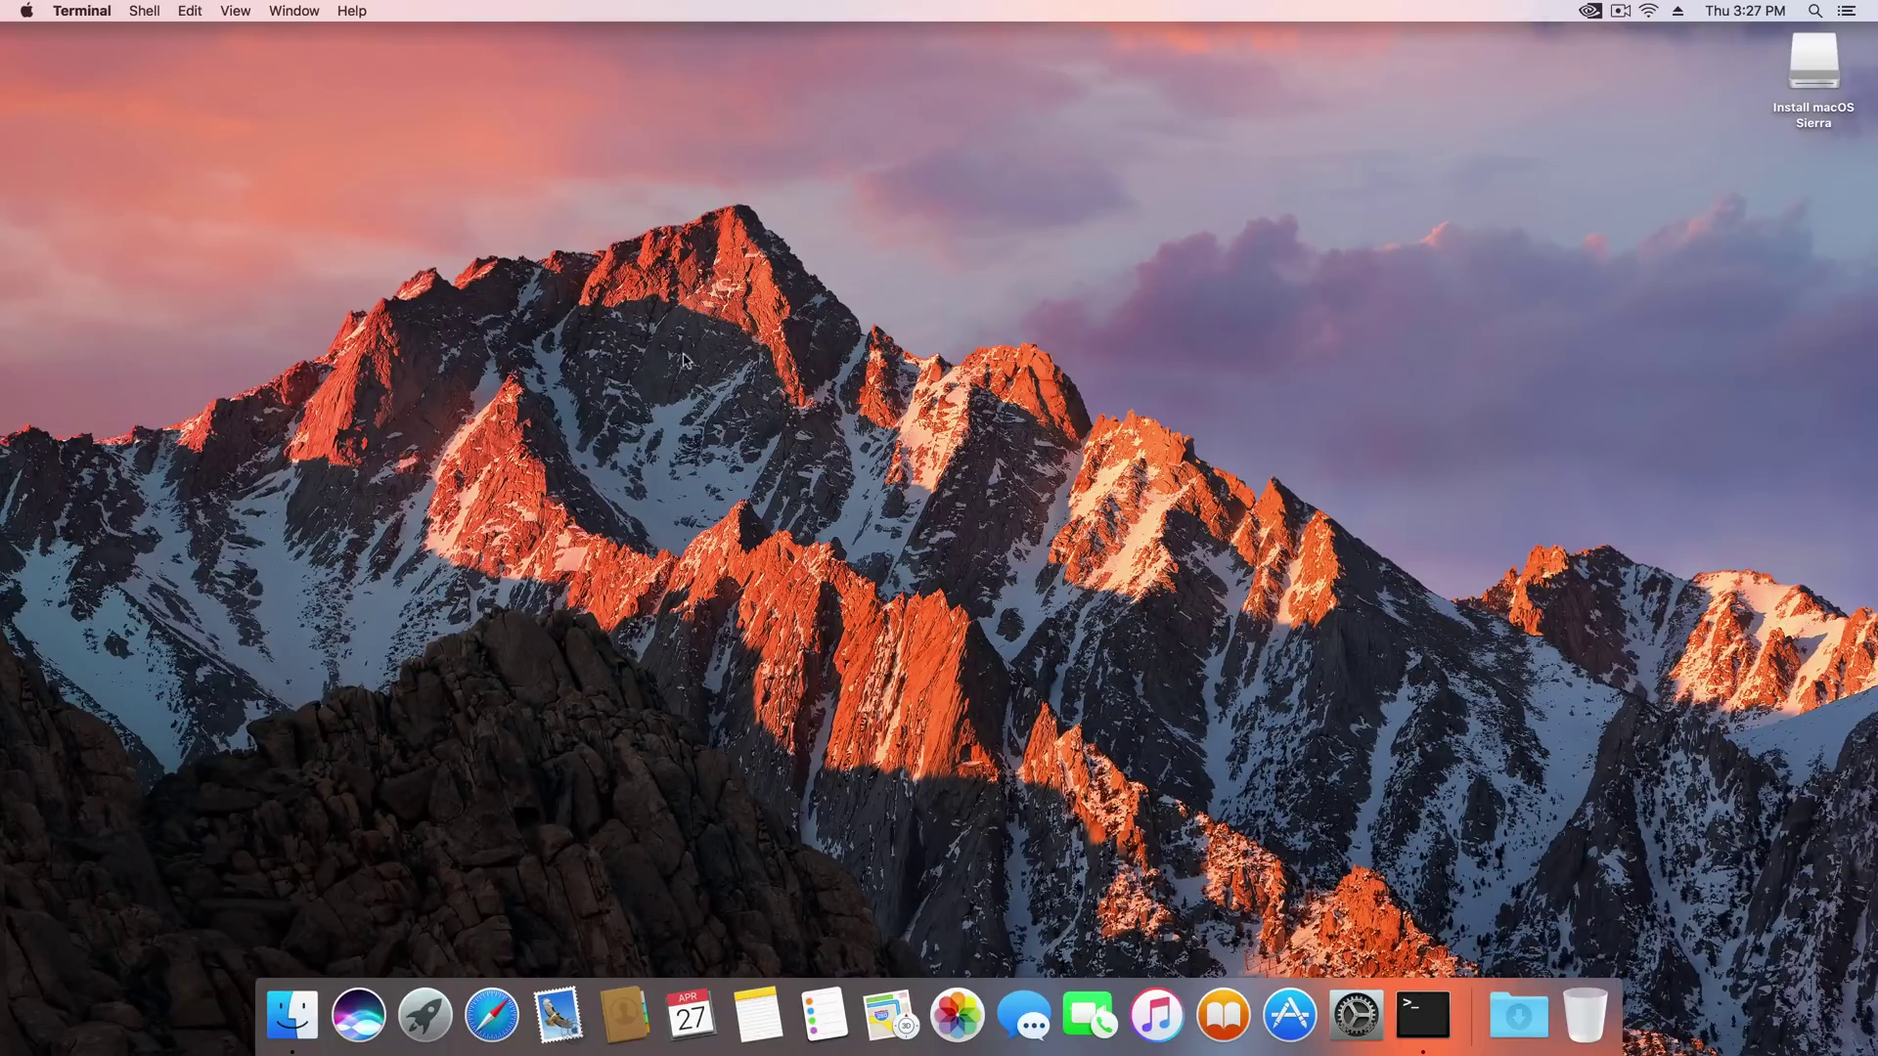
click(293, 1015)
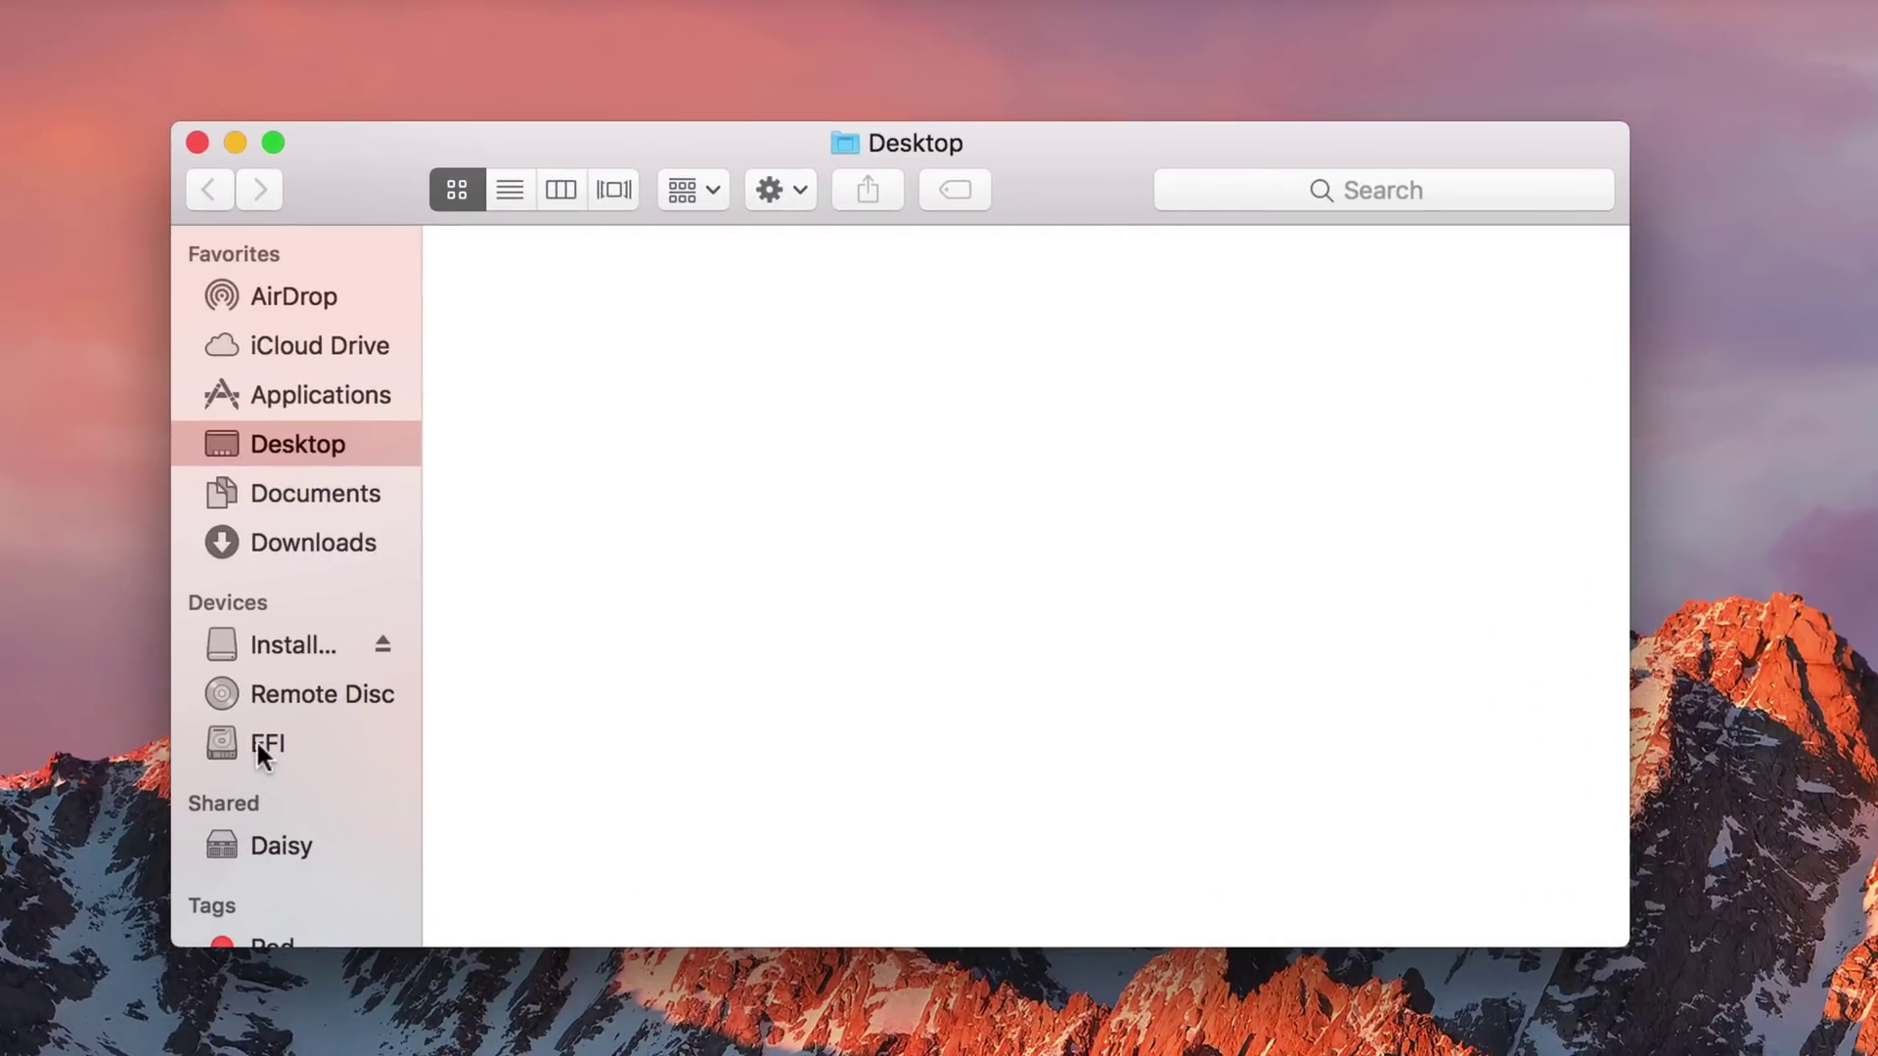
click(256, 746)
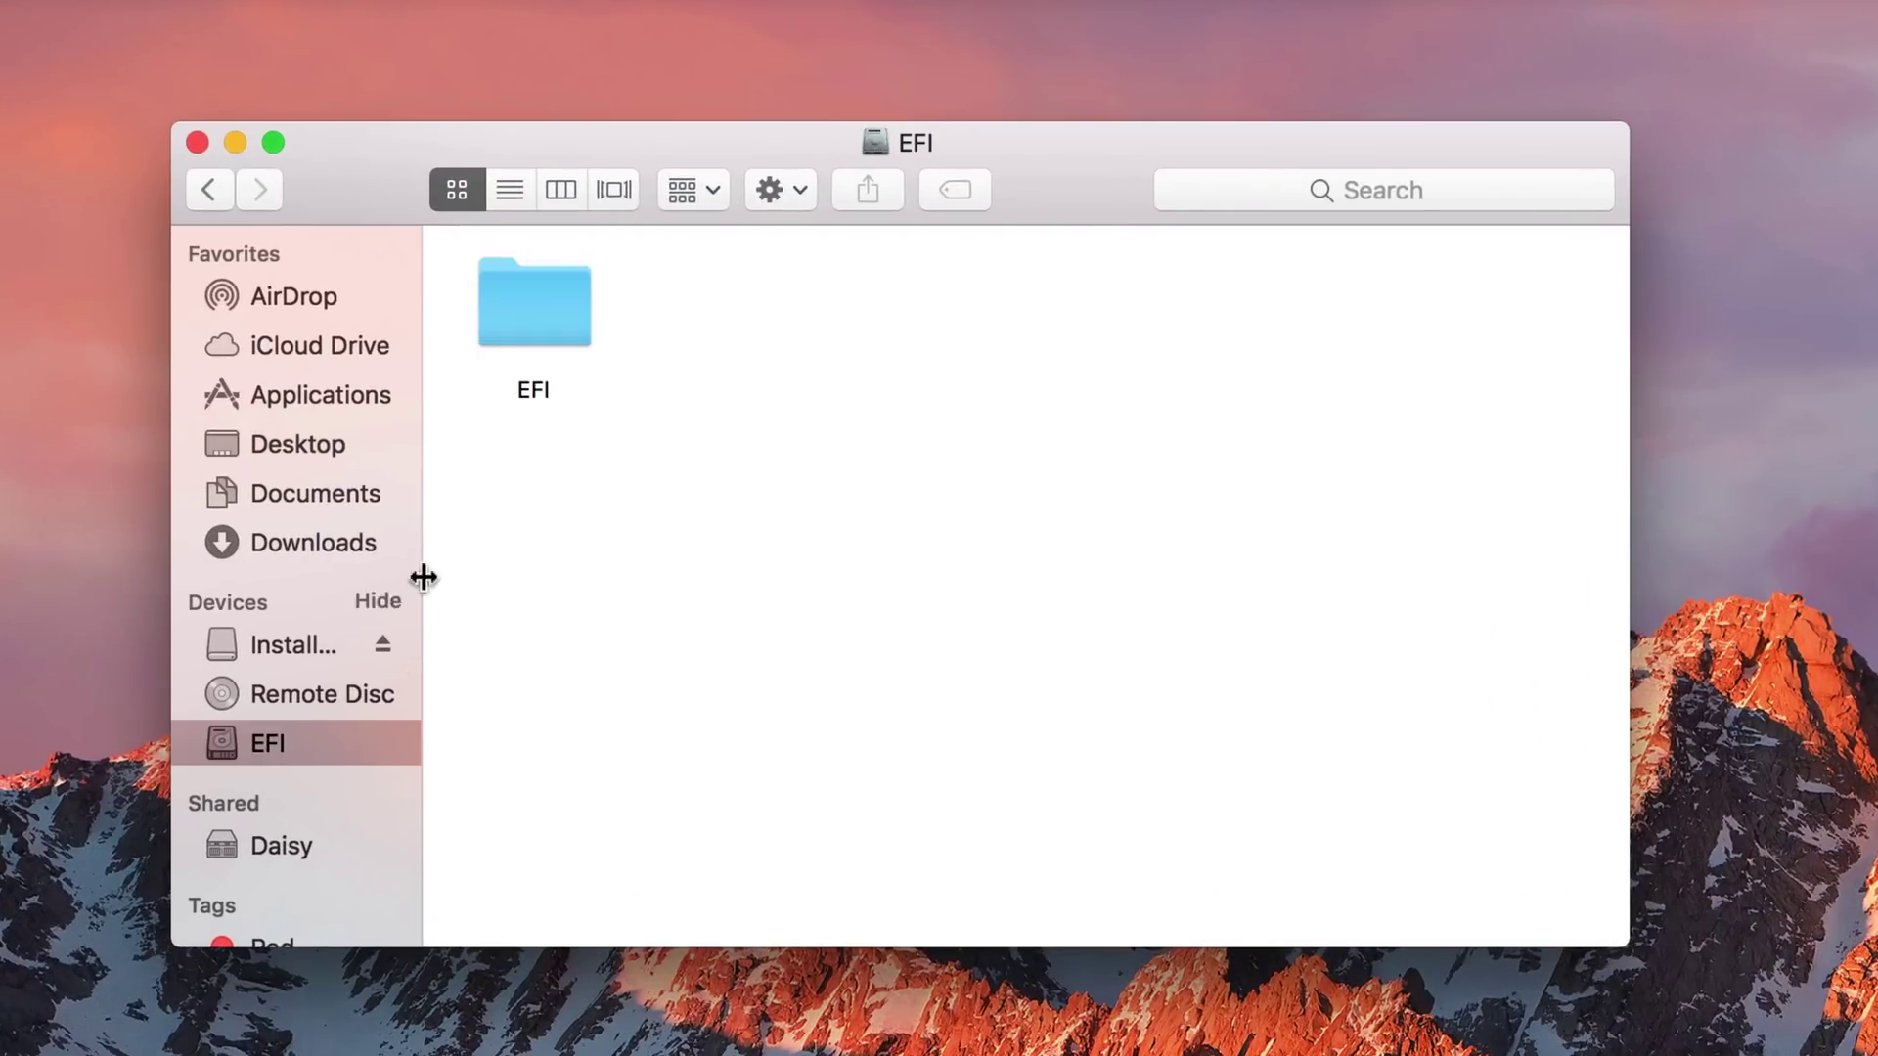
double_click(538, 309)
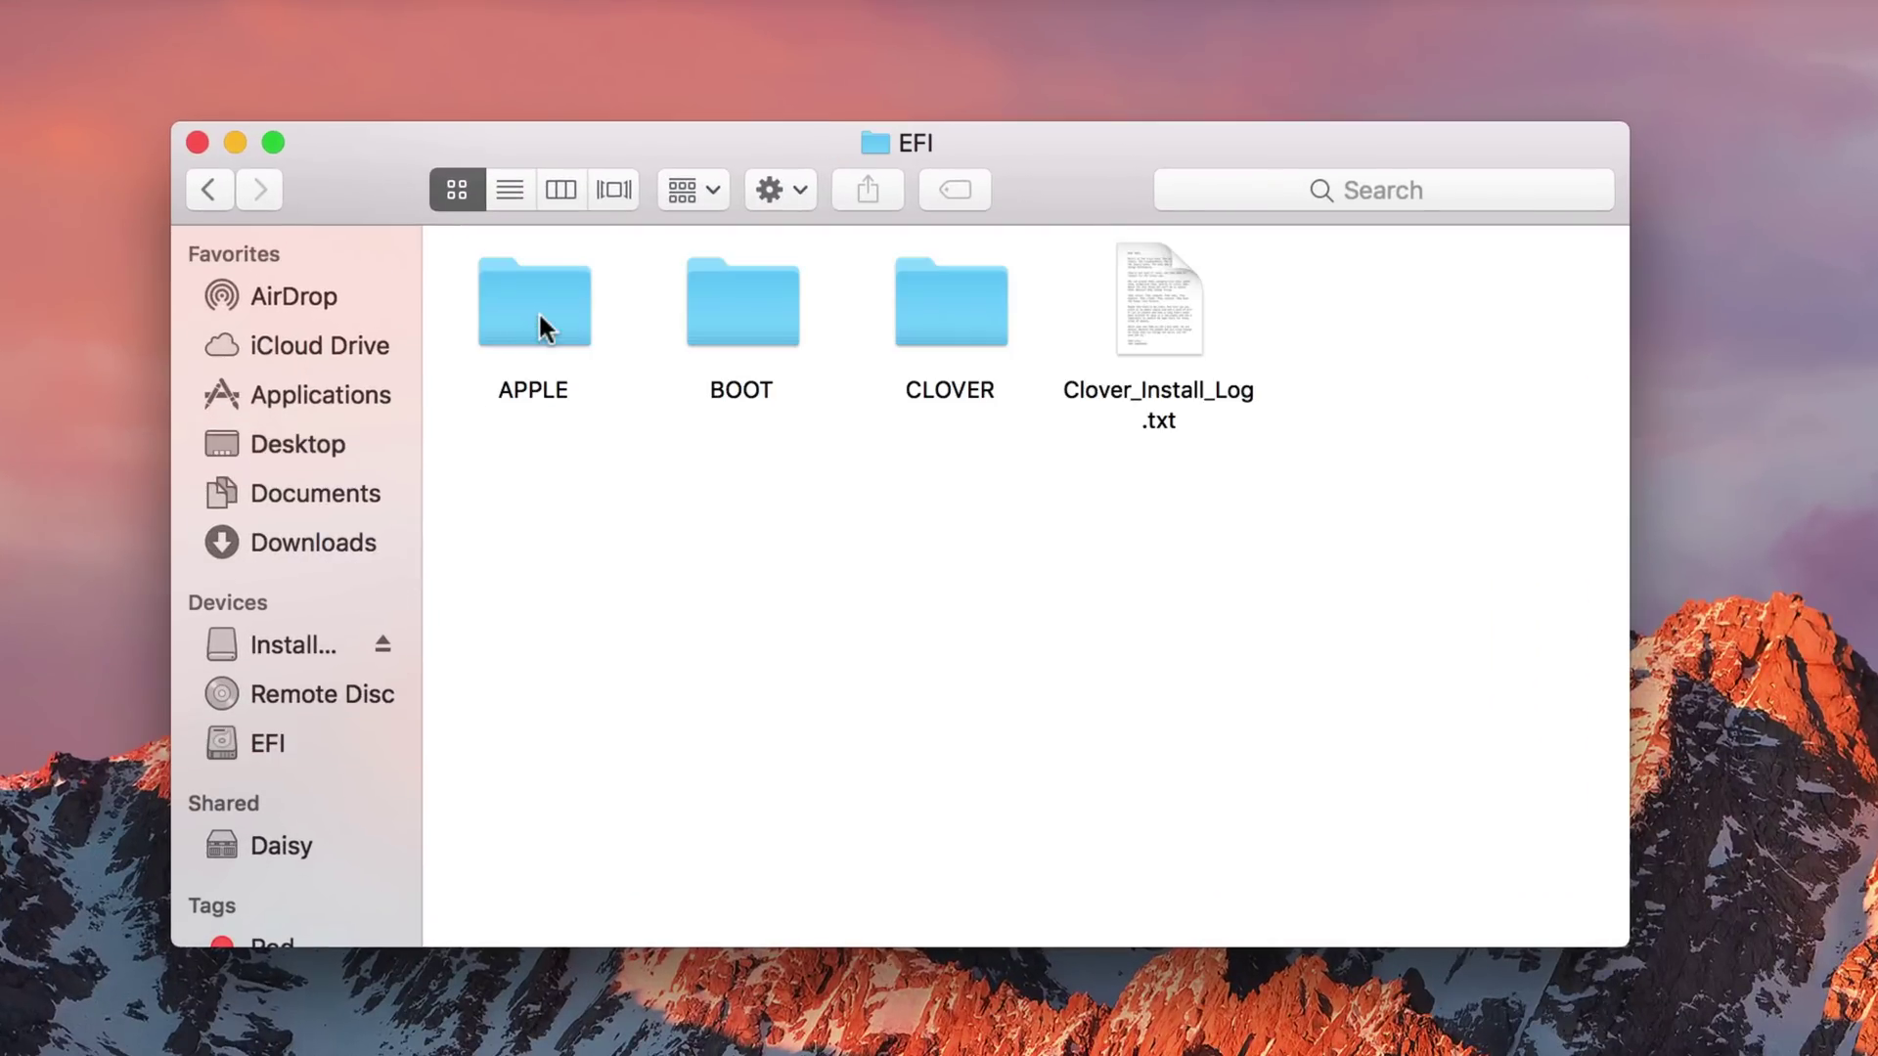
double_click(903, 314)
click(936, 323)
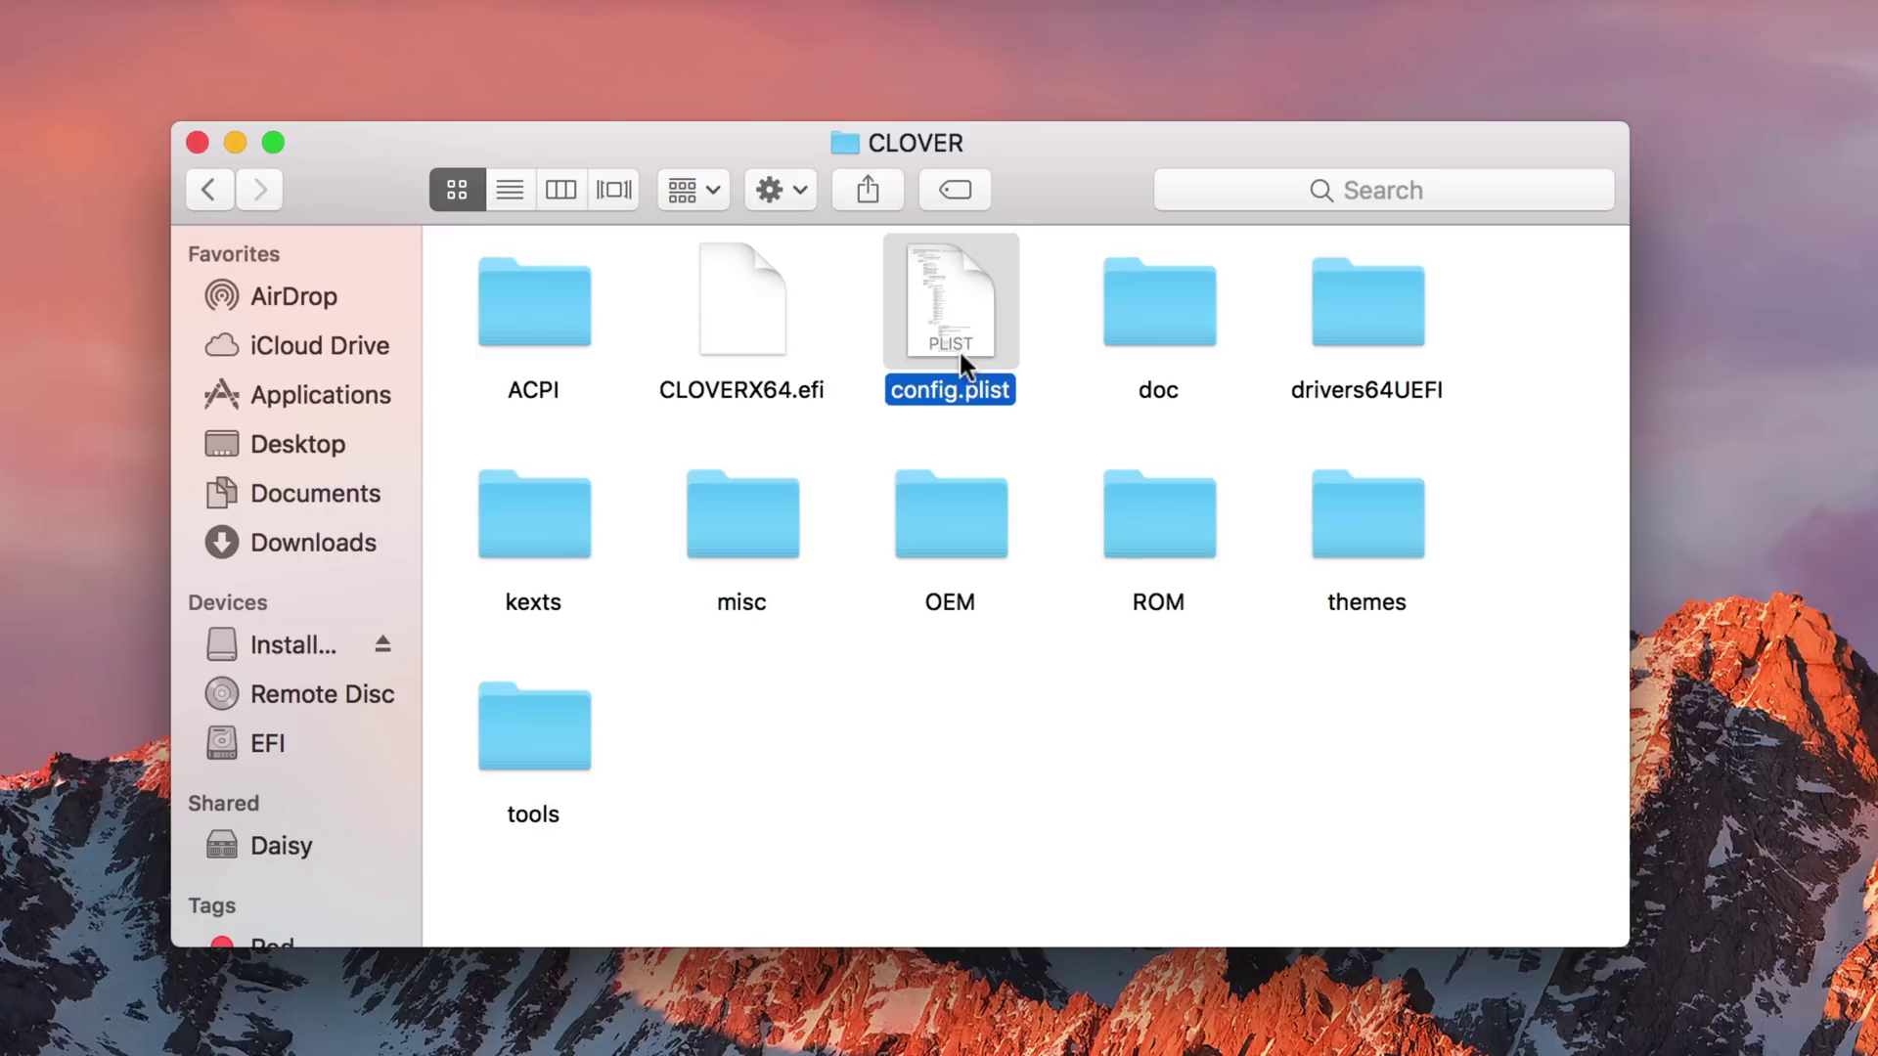
- Open config.plist in TextEdit, close Finder, and search the file for 'boot'
double_click(936, 327)
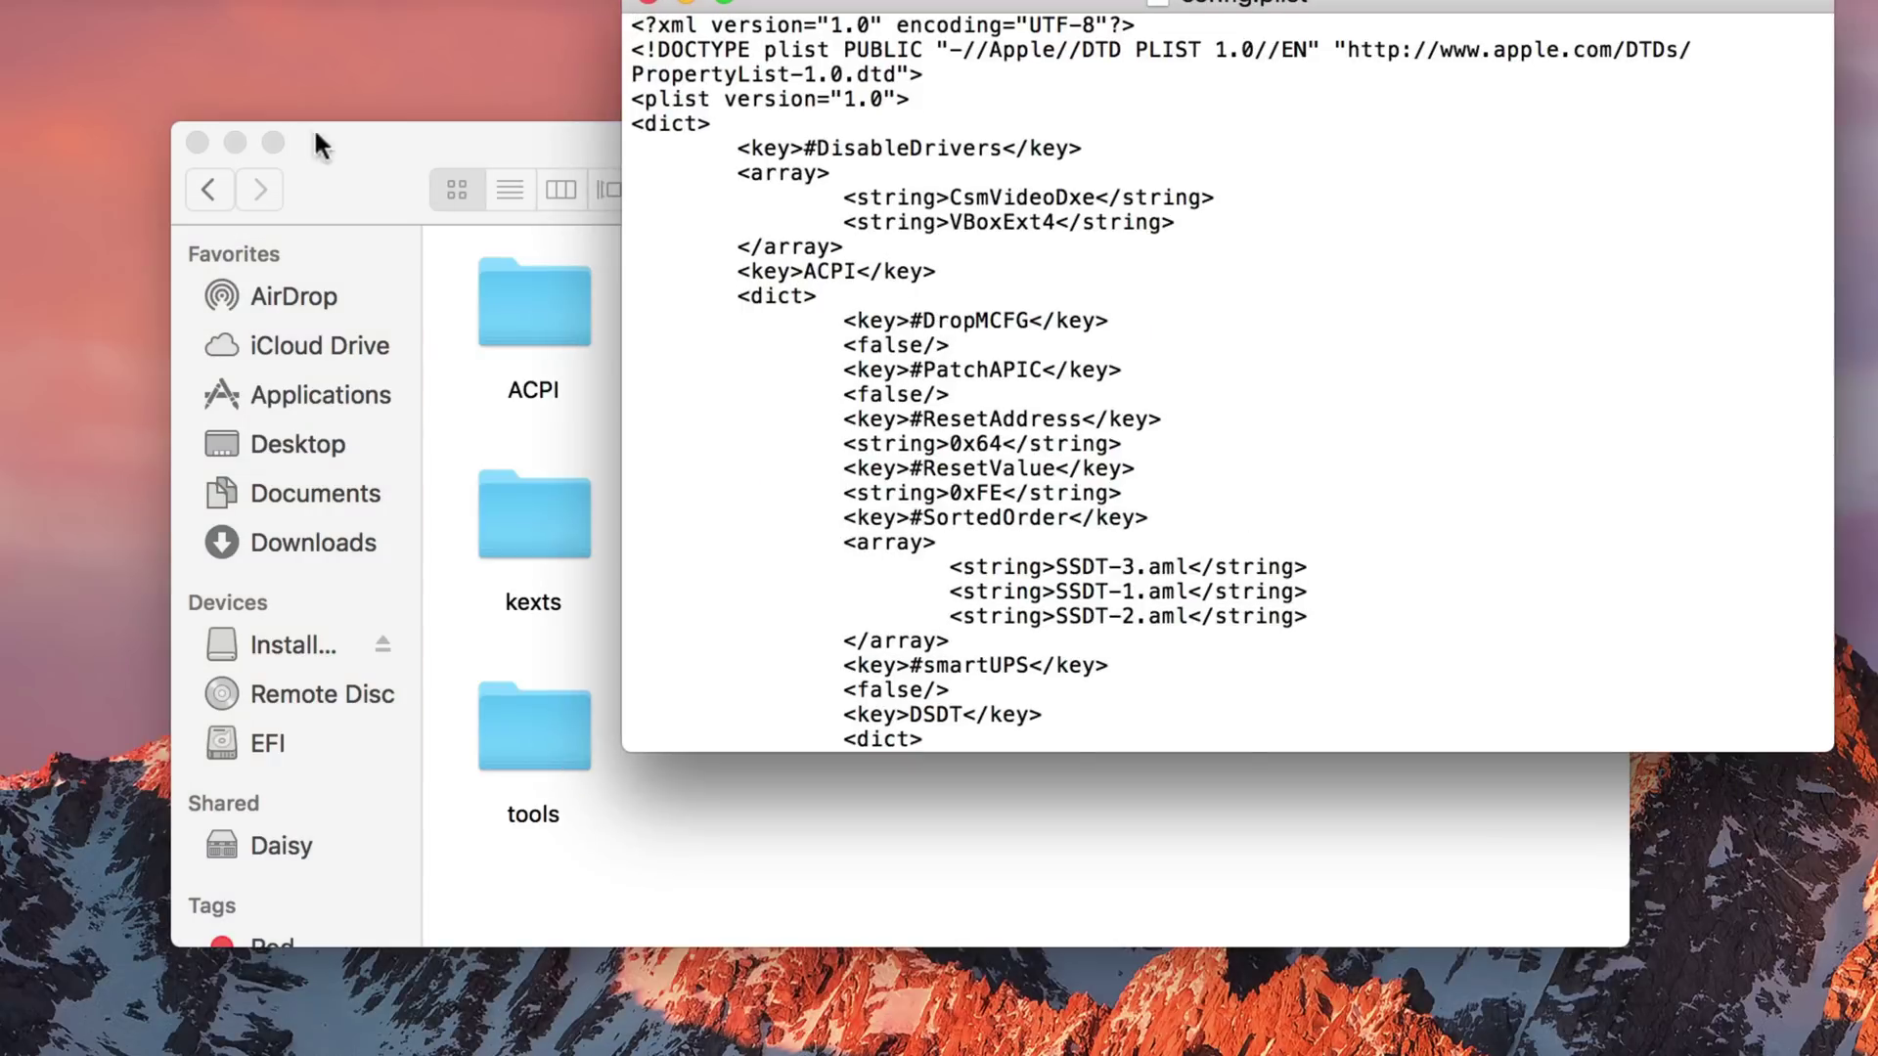
click(197, 144)
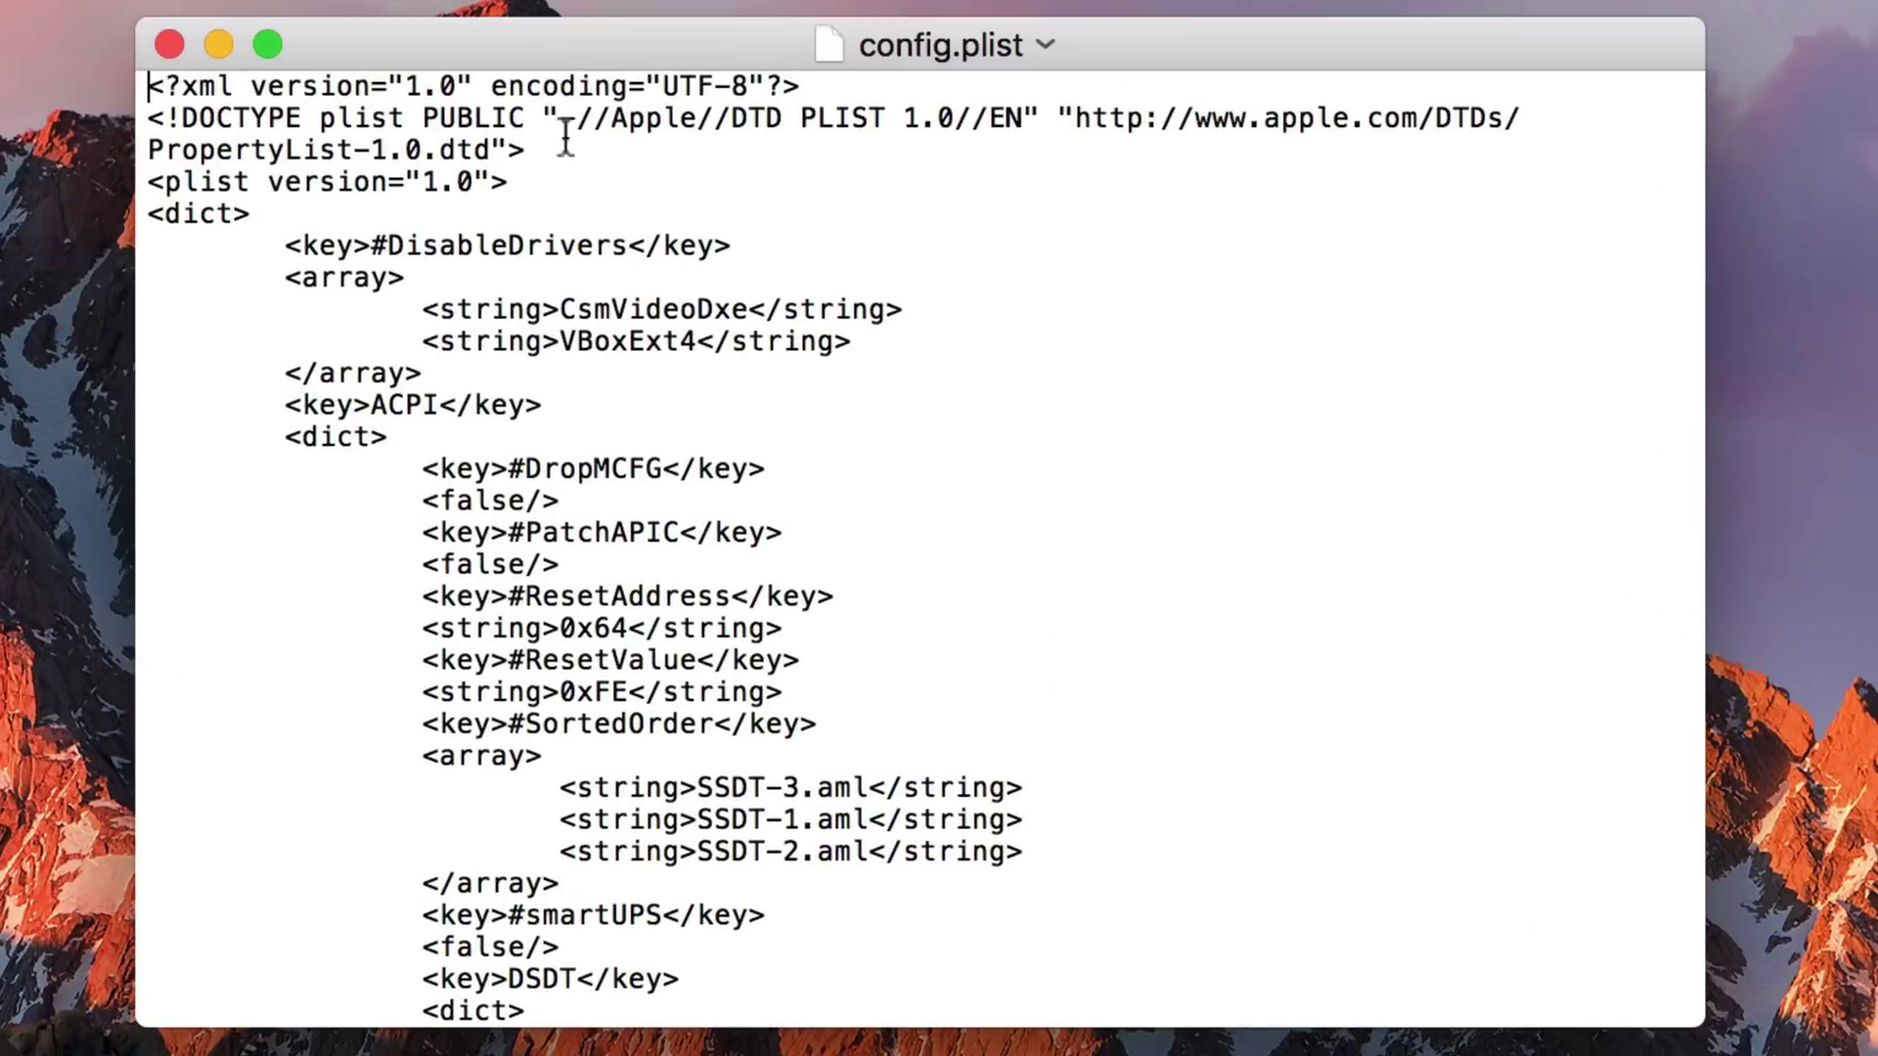
click(567, 213)
key(super+f)
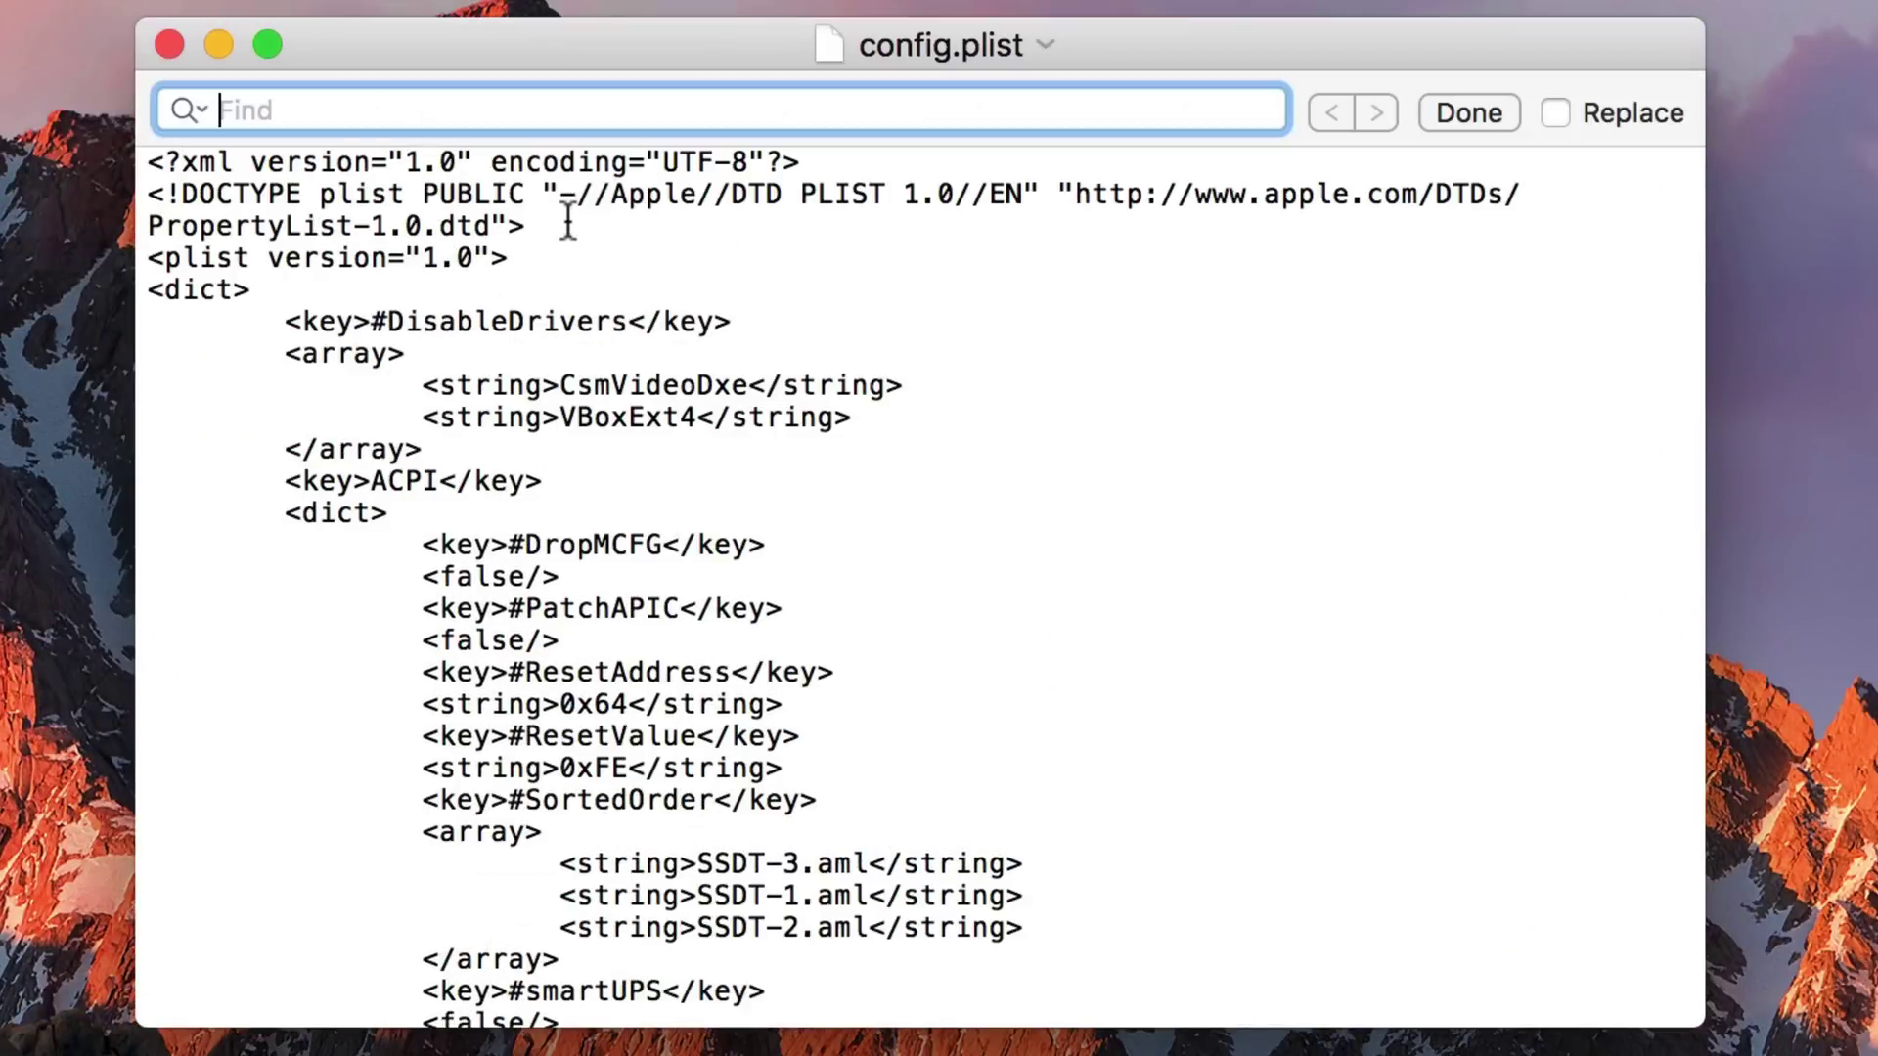
text(boot)
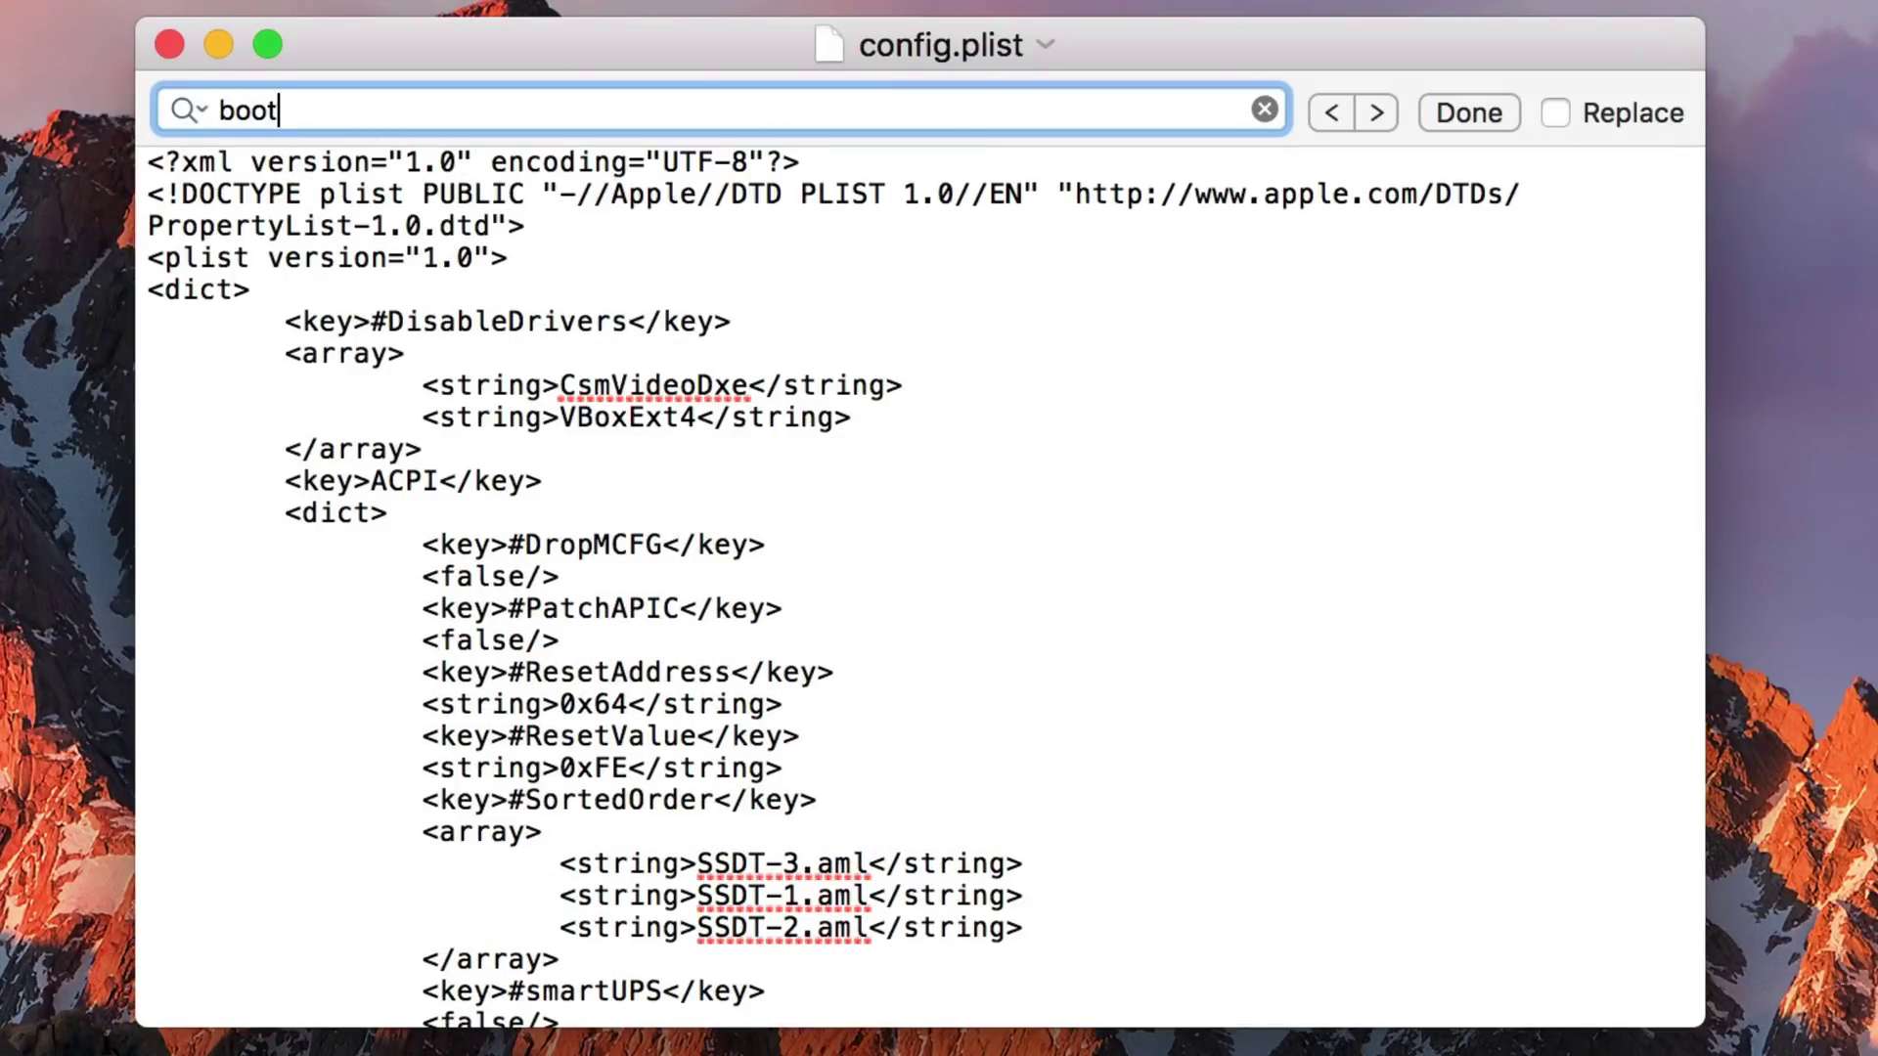
key(Return)
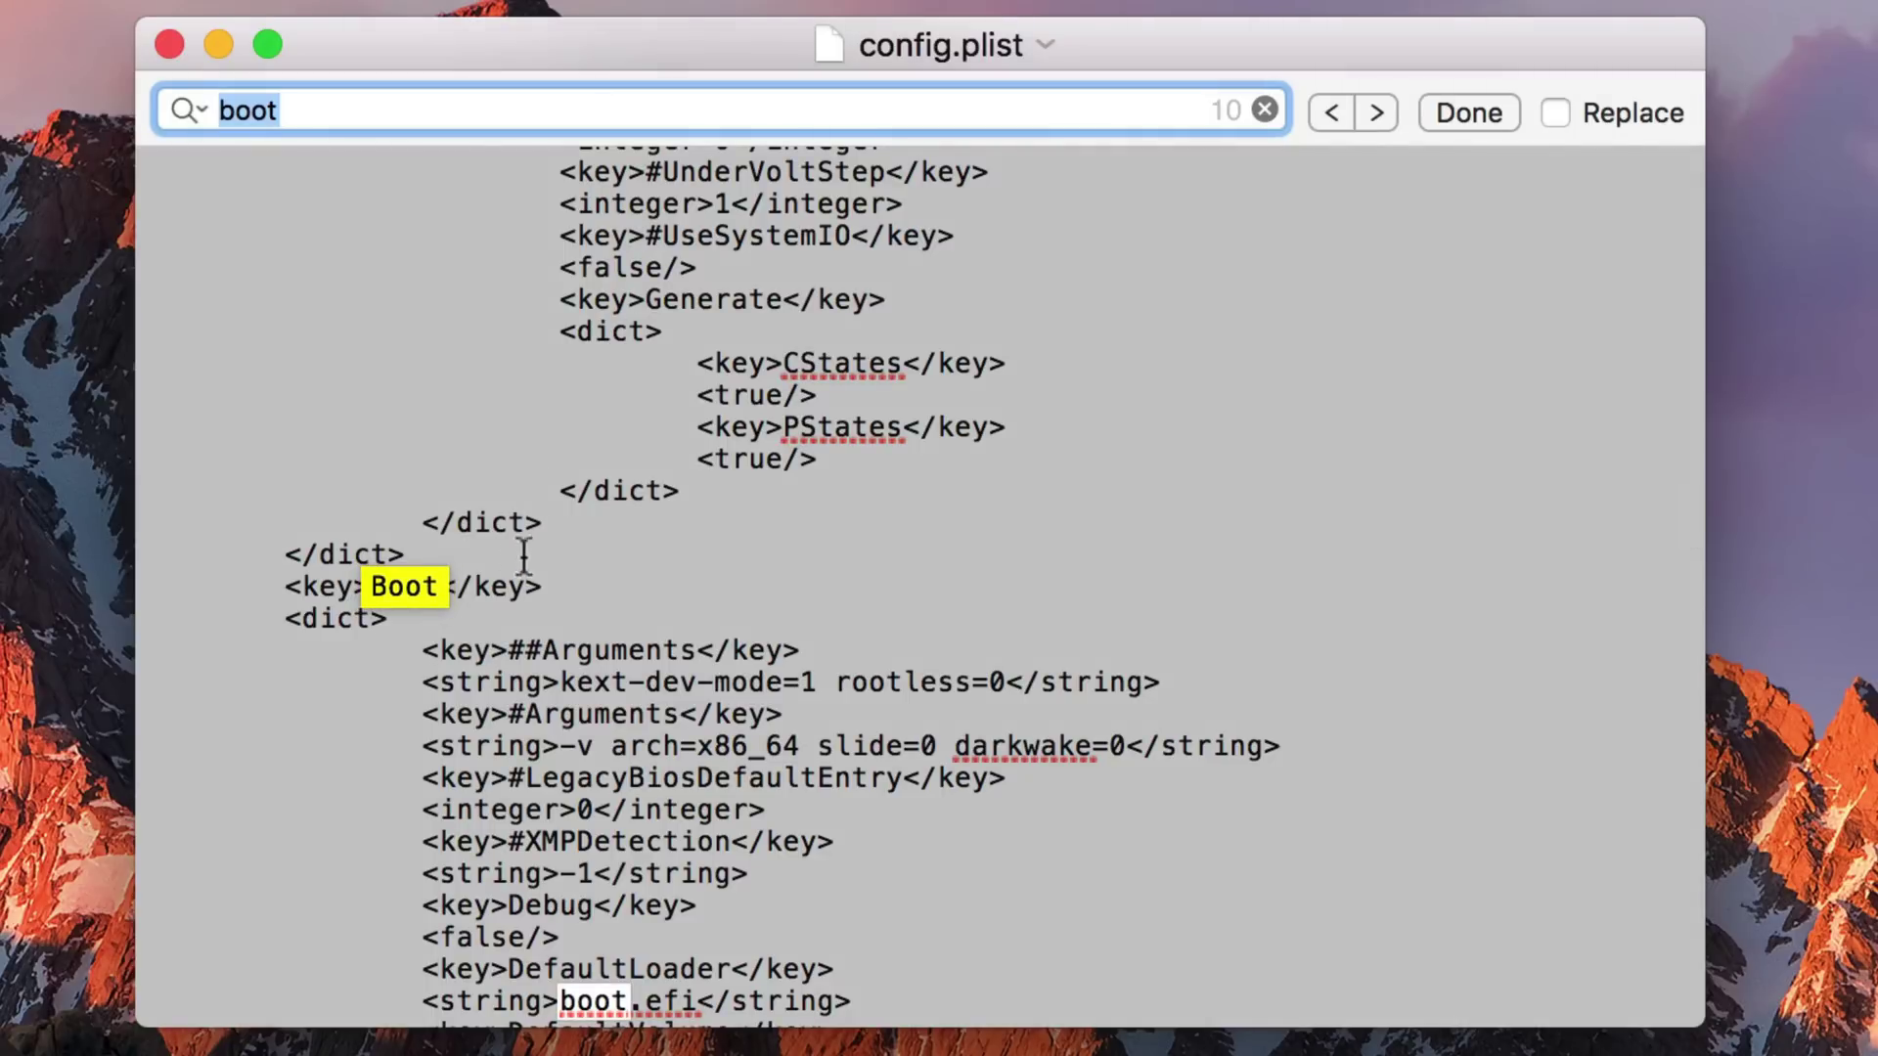
click(508, 583)
- Duplicate the commented #Arguments key and string lines below the darkwake line
scroll(607, 743, down, 5)
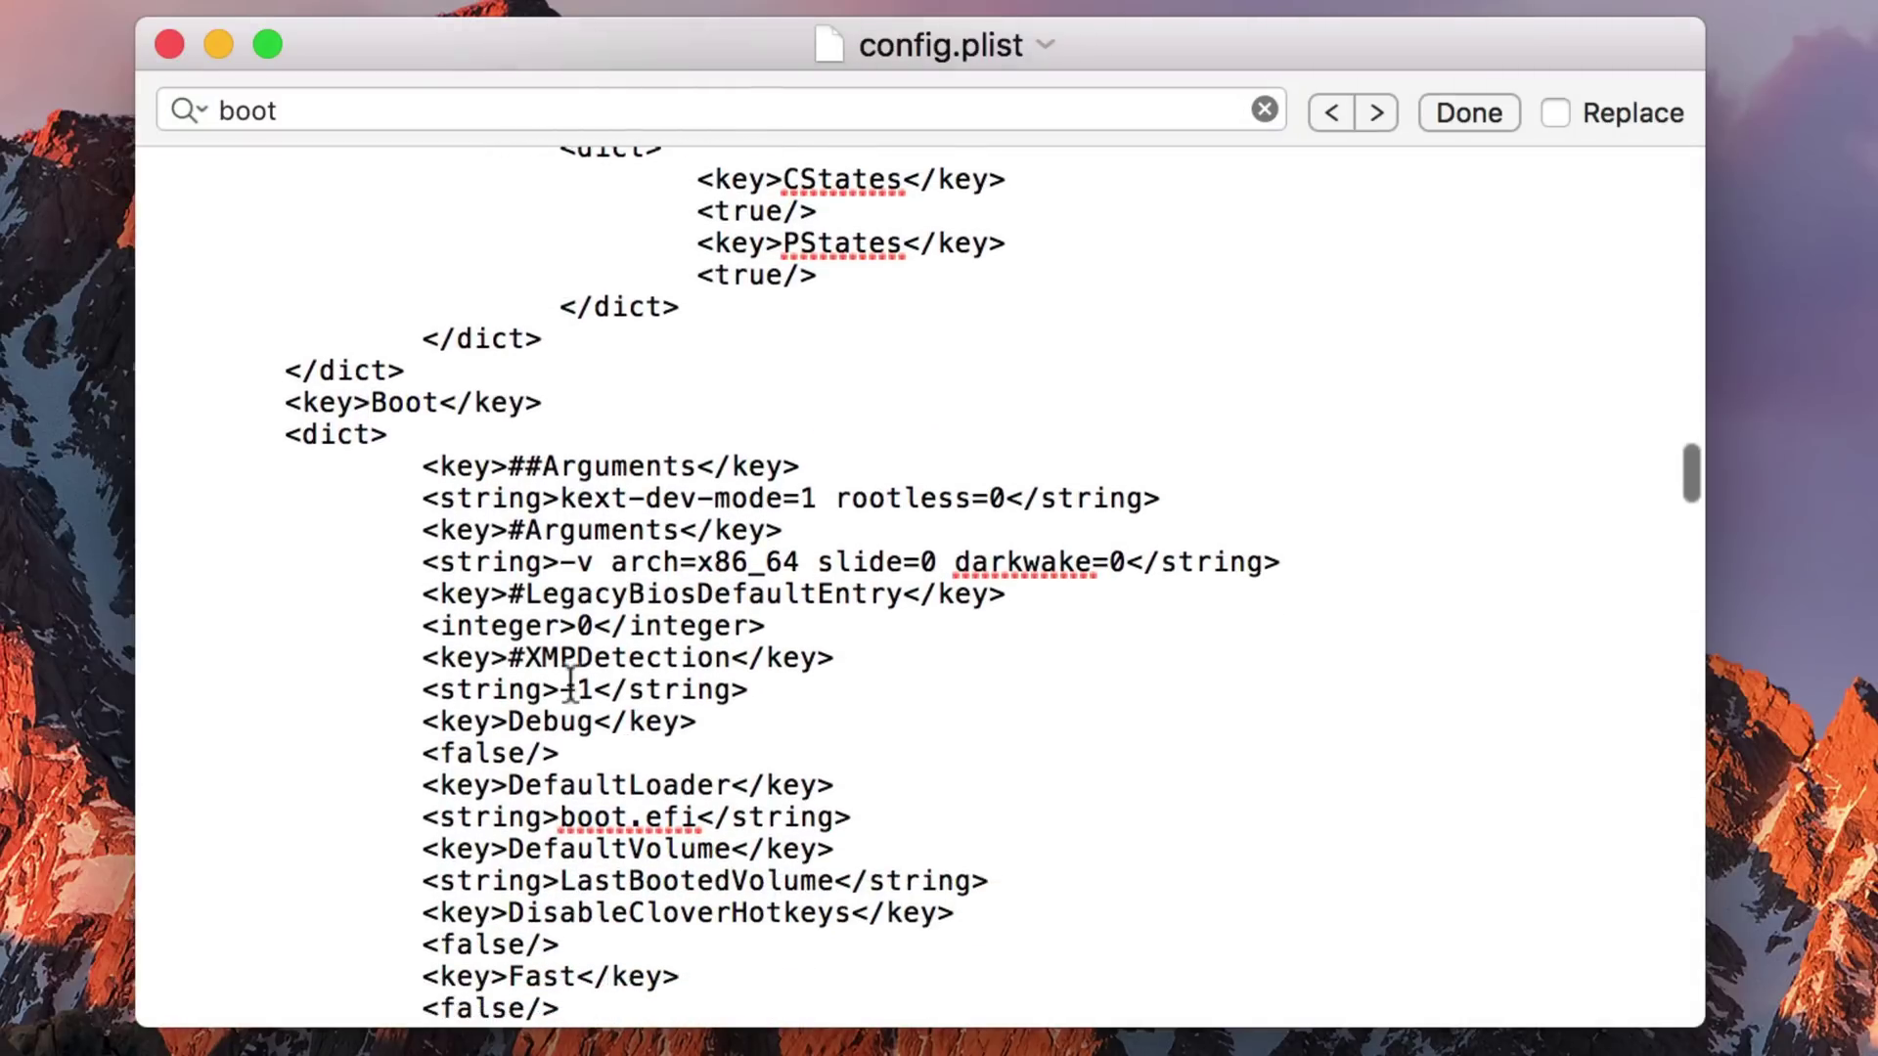
mouse_move(527, 530)
mouse_down()
mouse_move(590, 533)
mouse_move(563, 533)
mouse_up()
drag(508, 464, 554, 468)
click(560, 526)
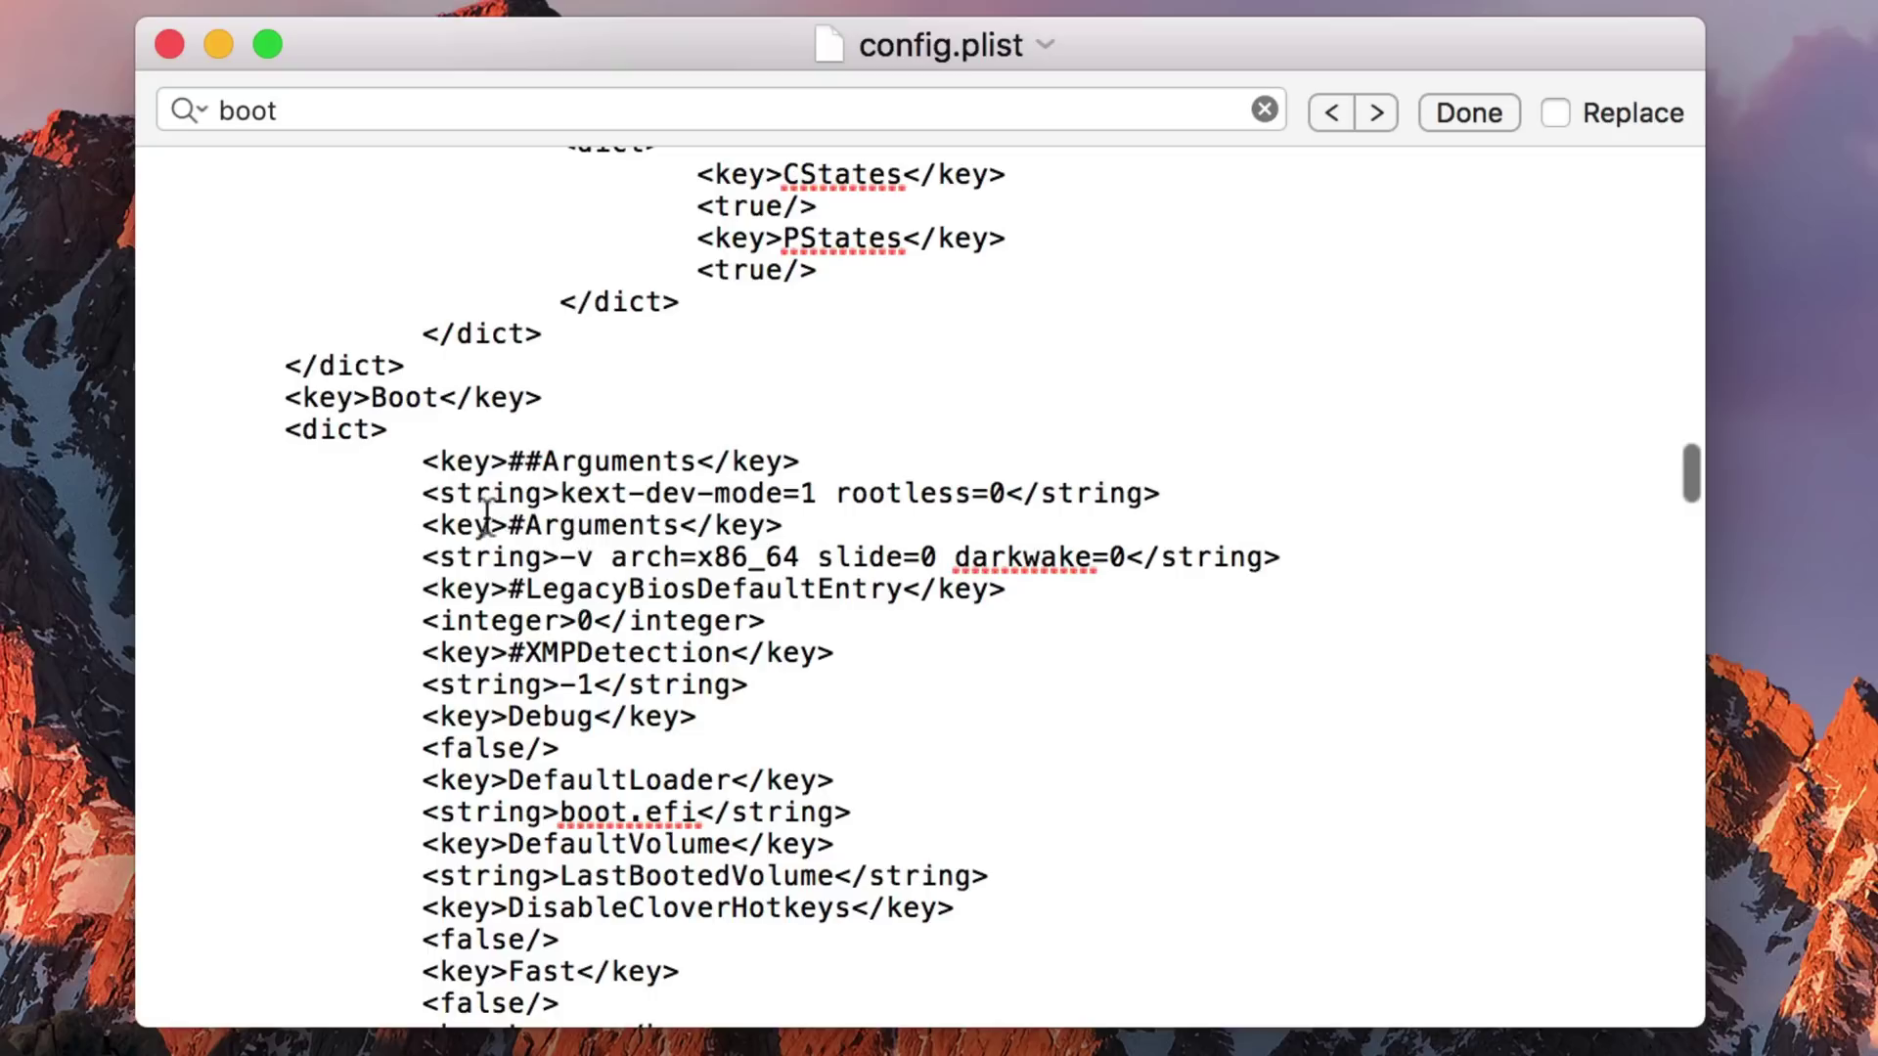
drag(421, 525, 1283, 560)
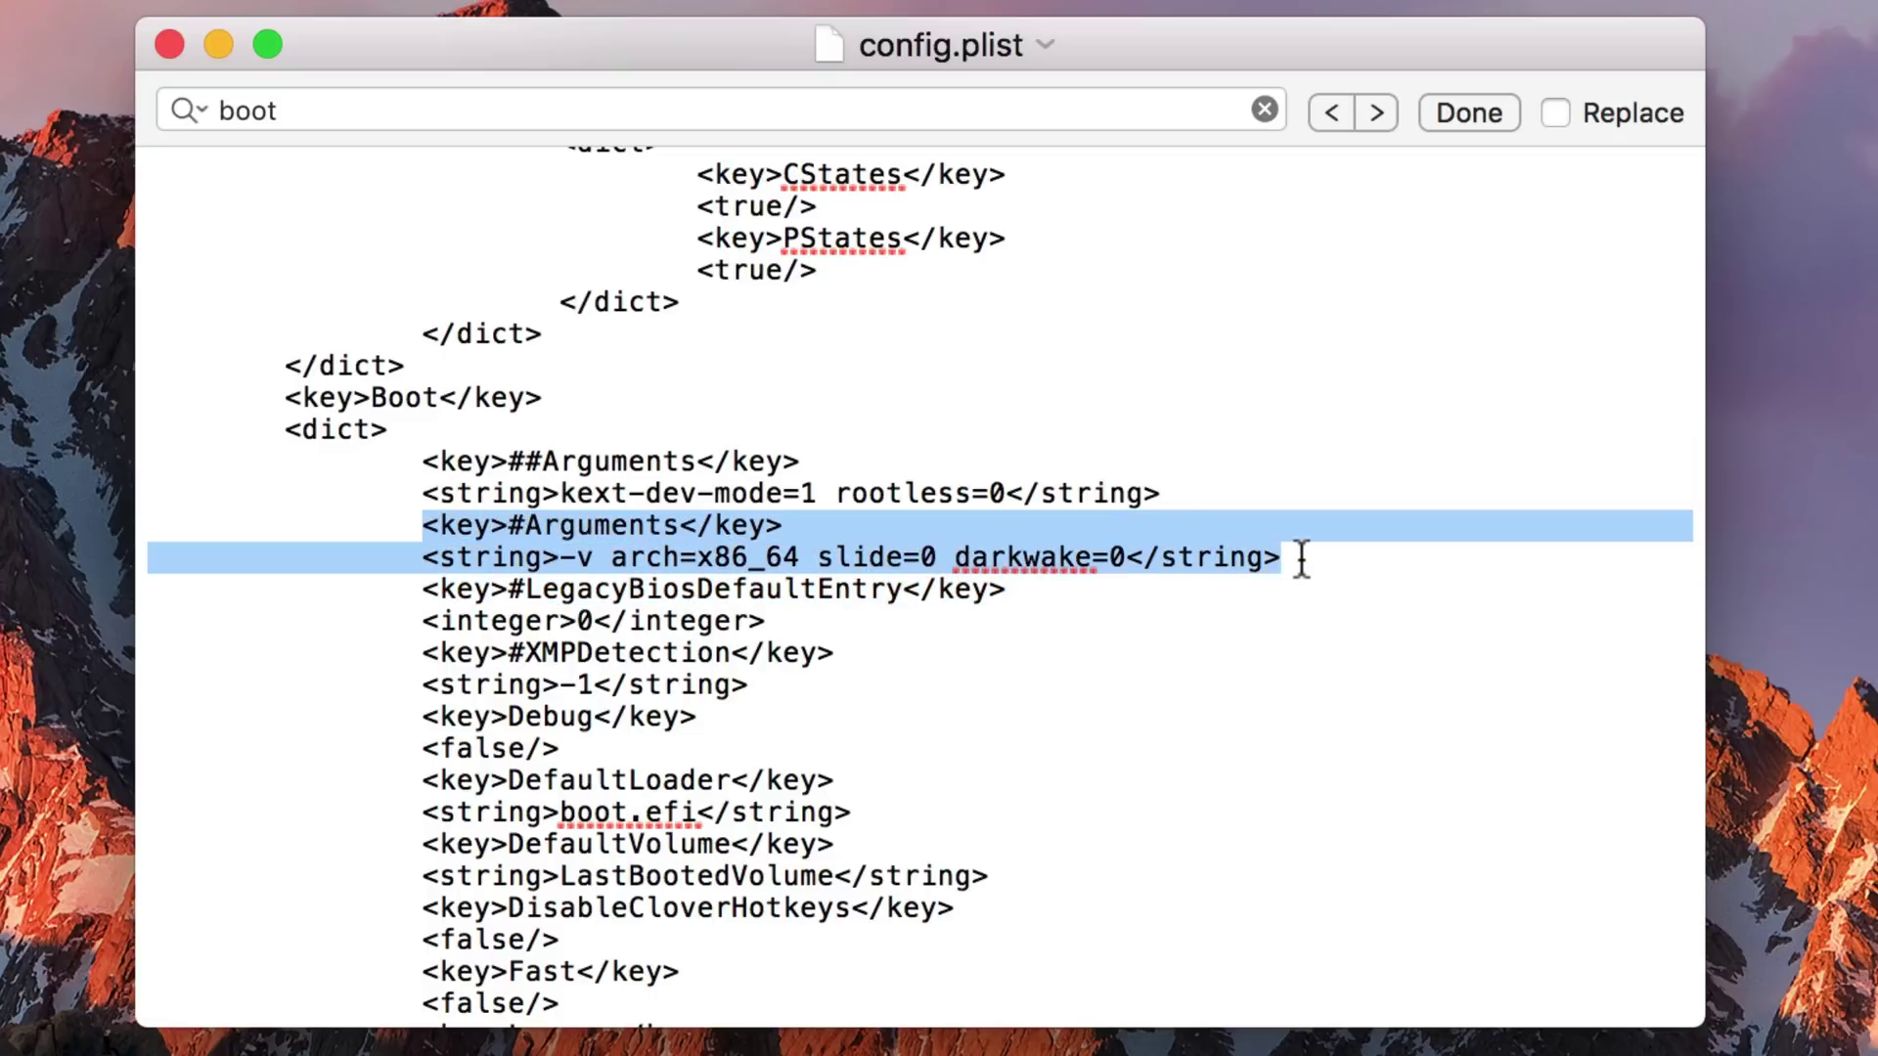
key(super+c)
click(1283, 558)
key(Return)
key(super+v)
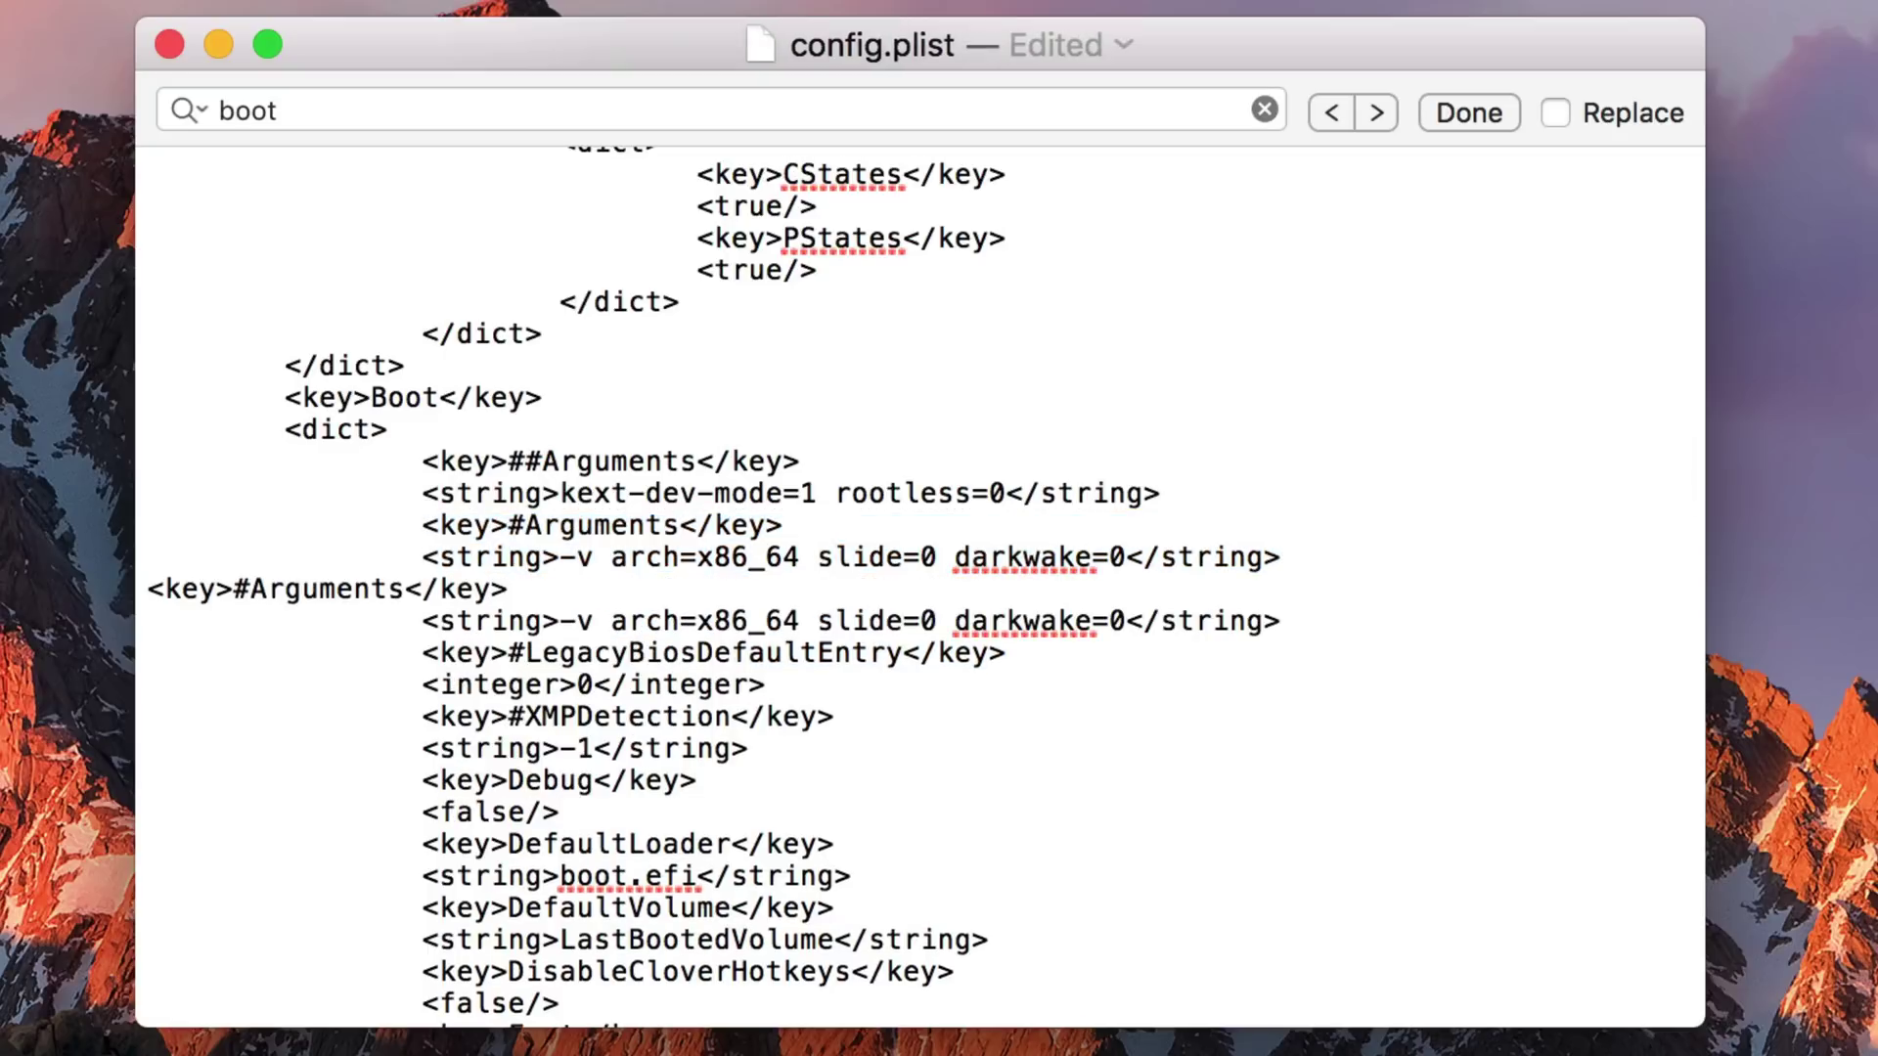
- Indent and uncomment the copied Arguments key, replacing its flags with nvda_drv=1
click(151, 589)
key(Tab)
key(Tab)
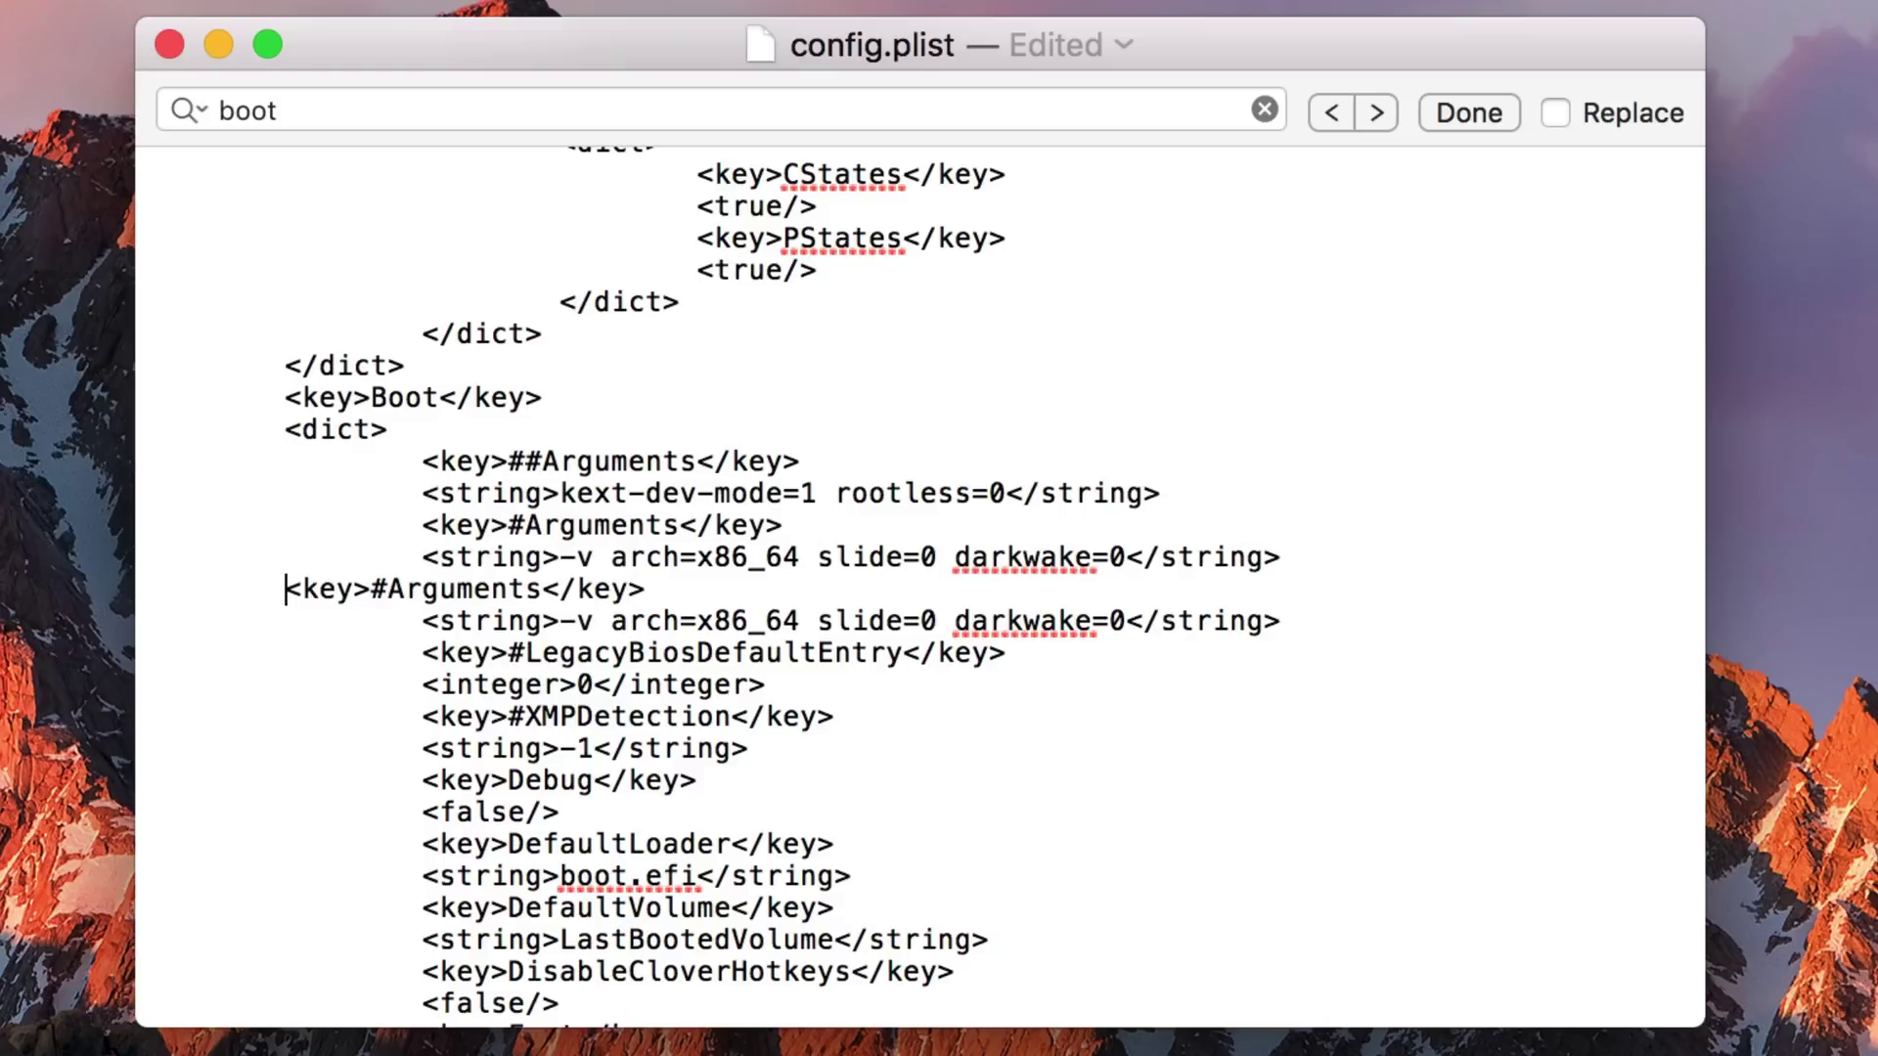
click(527, 589)
key(BackSpace)
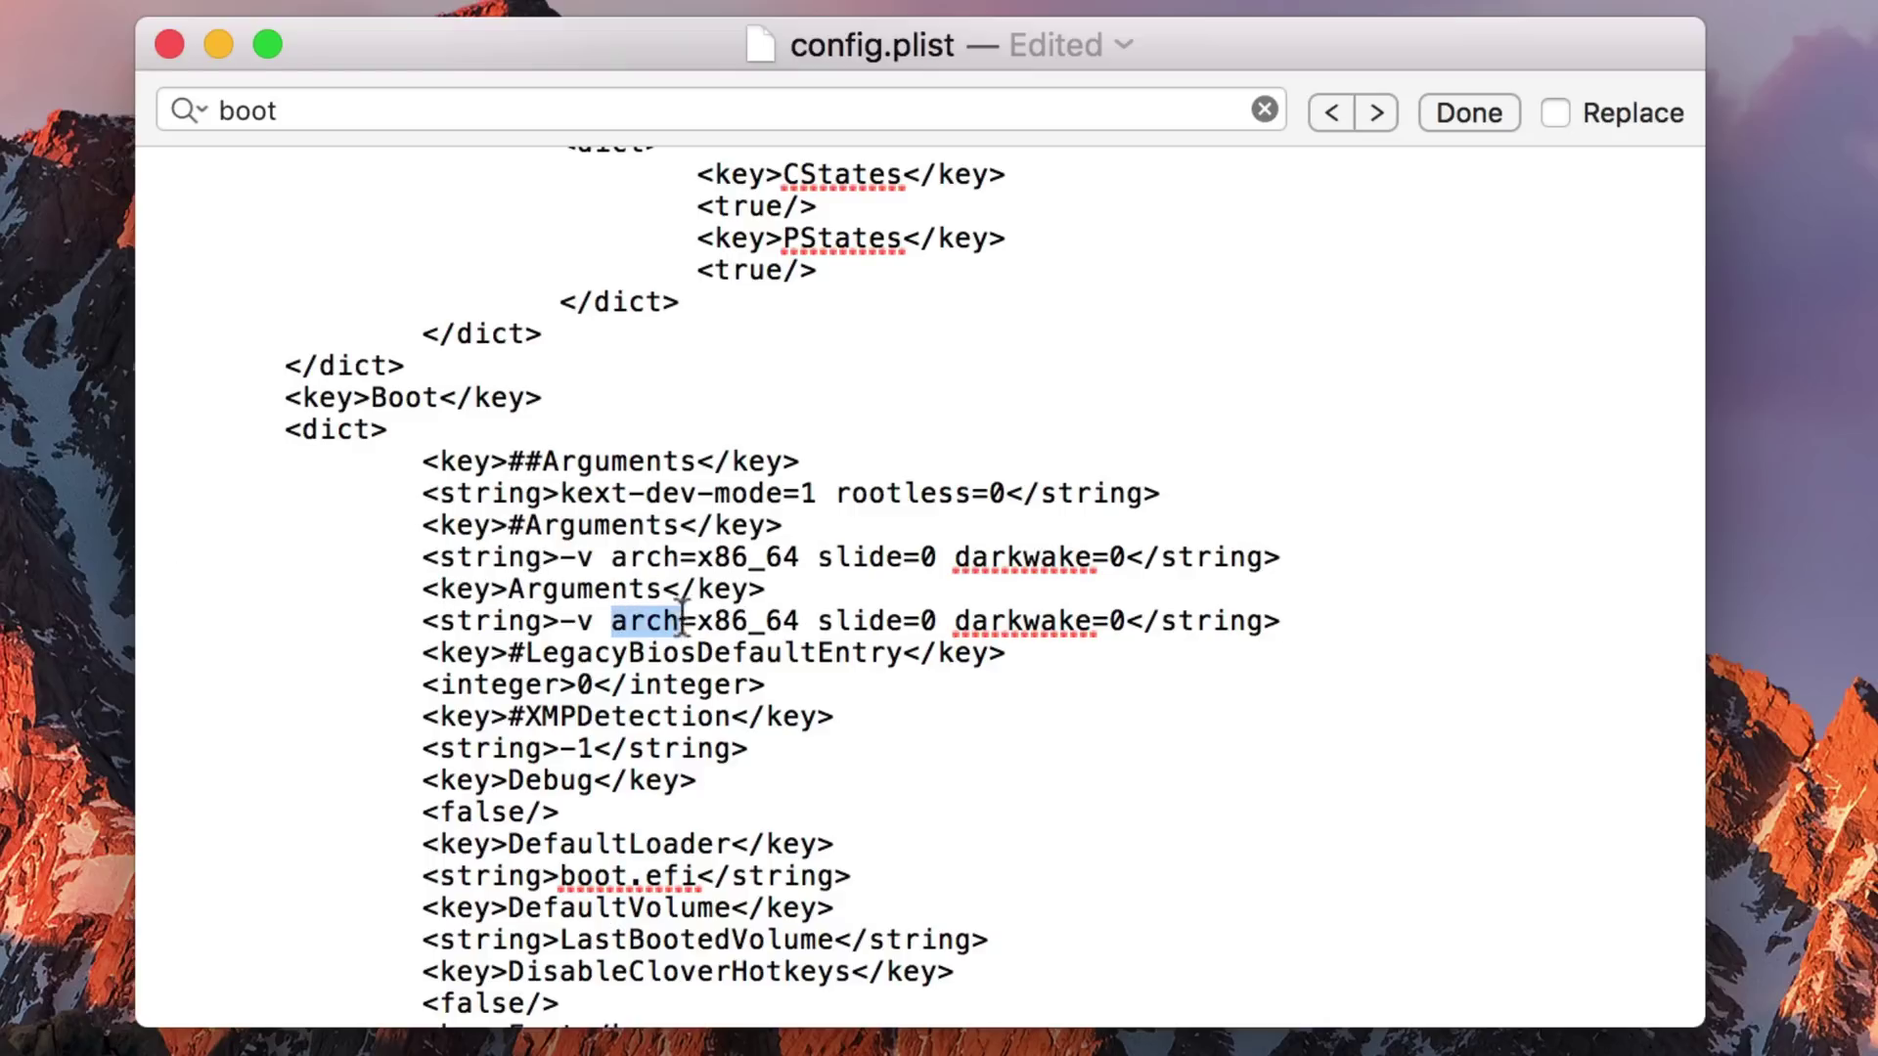
drag(700, 618, 1125, 620)
text(nvda)
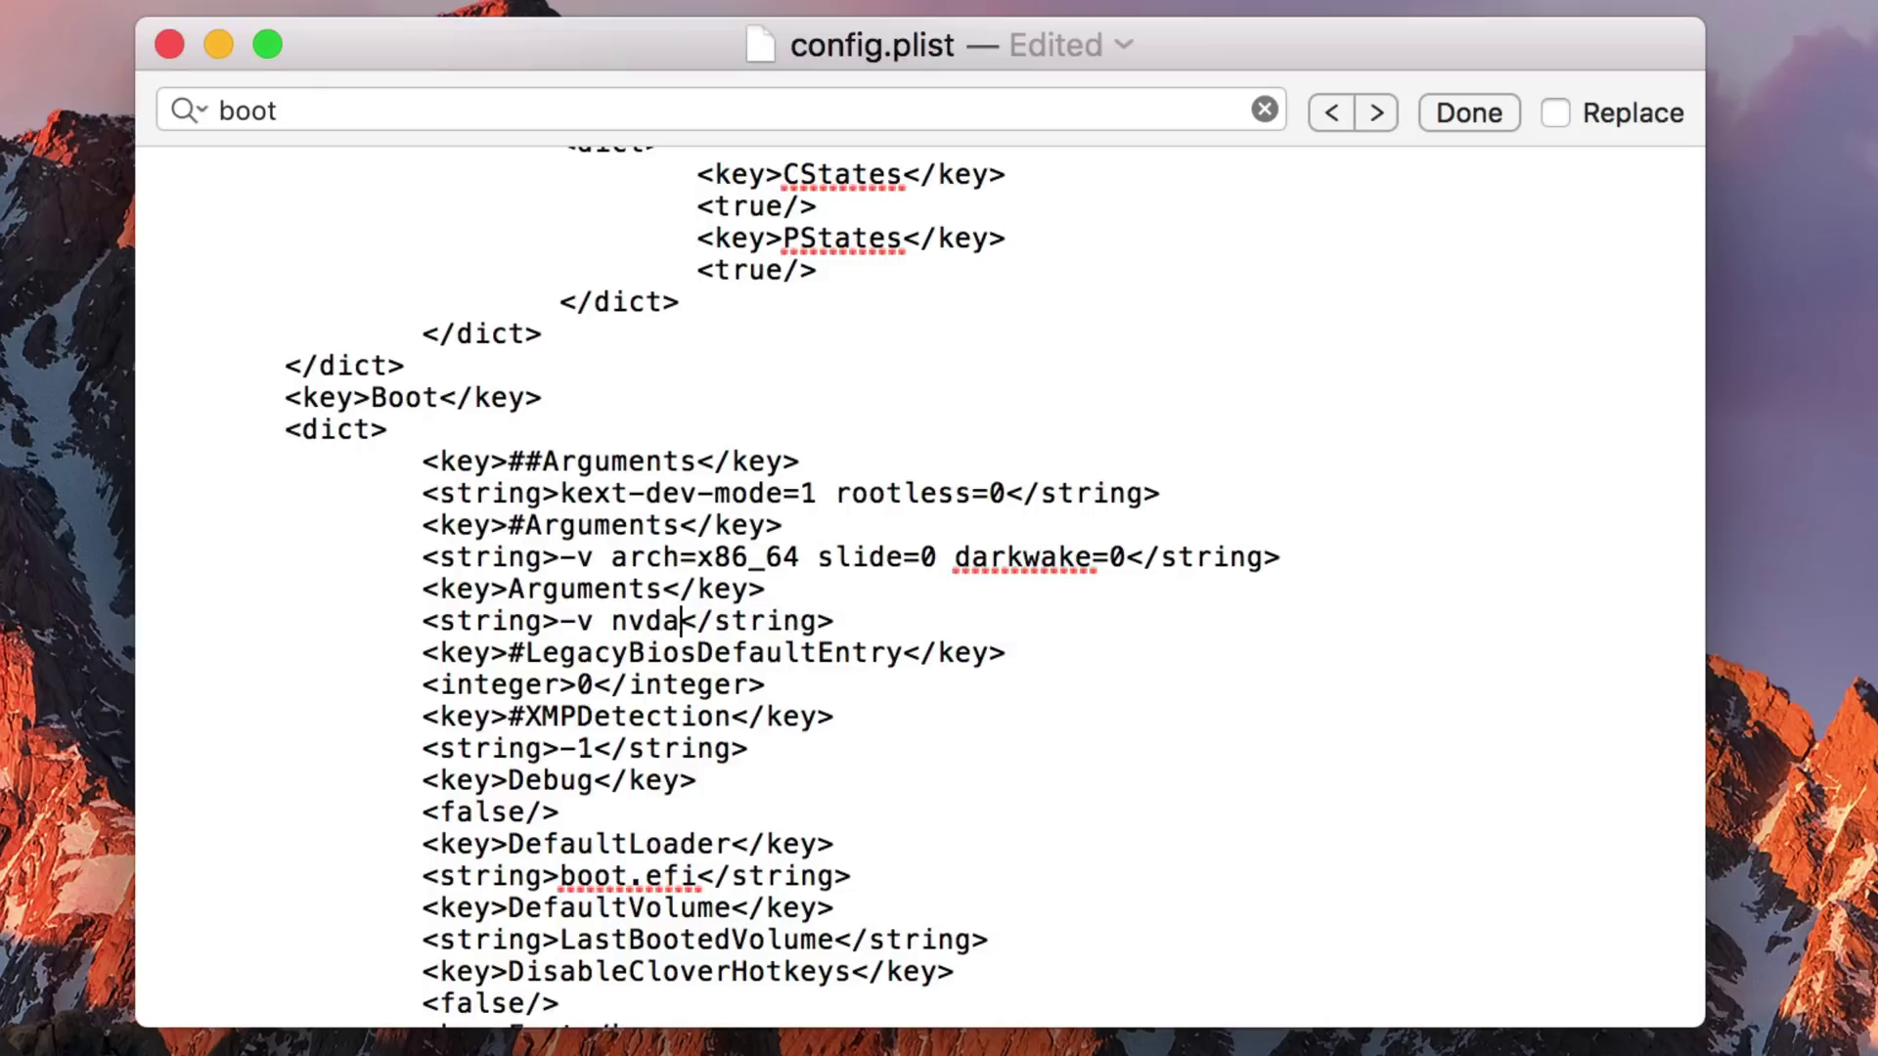
text(_)
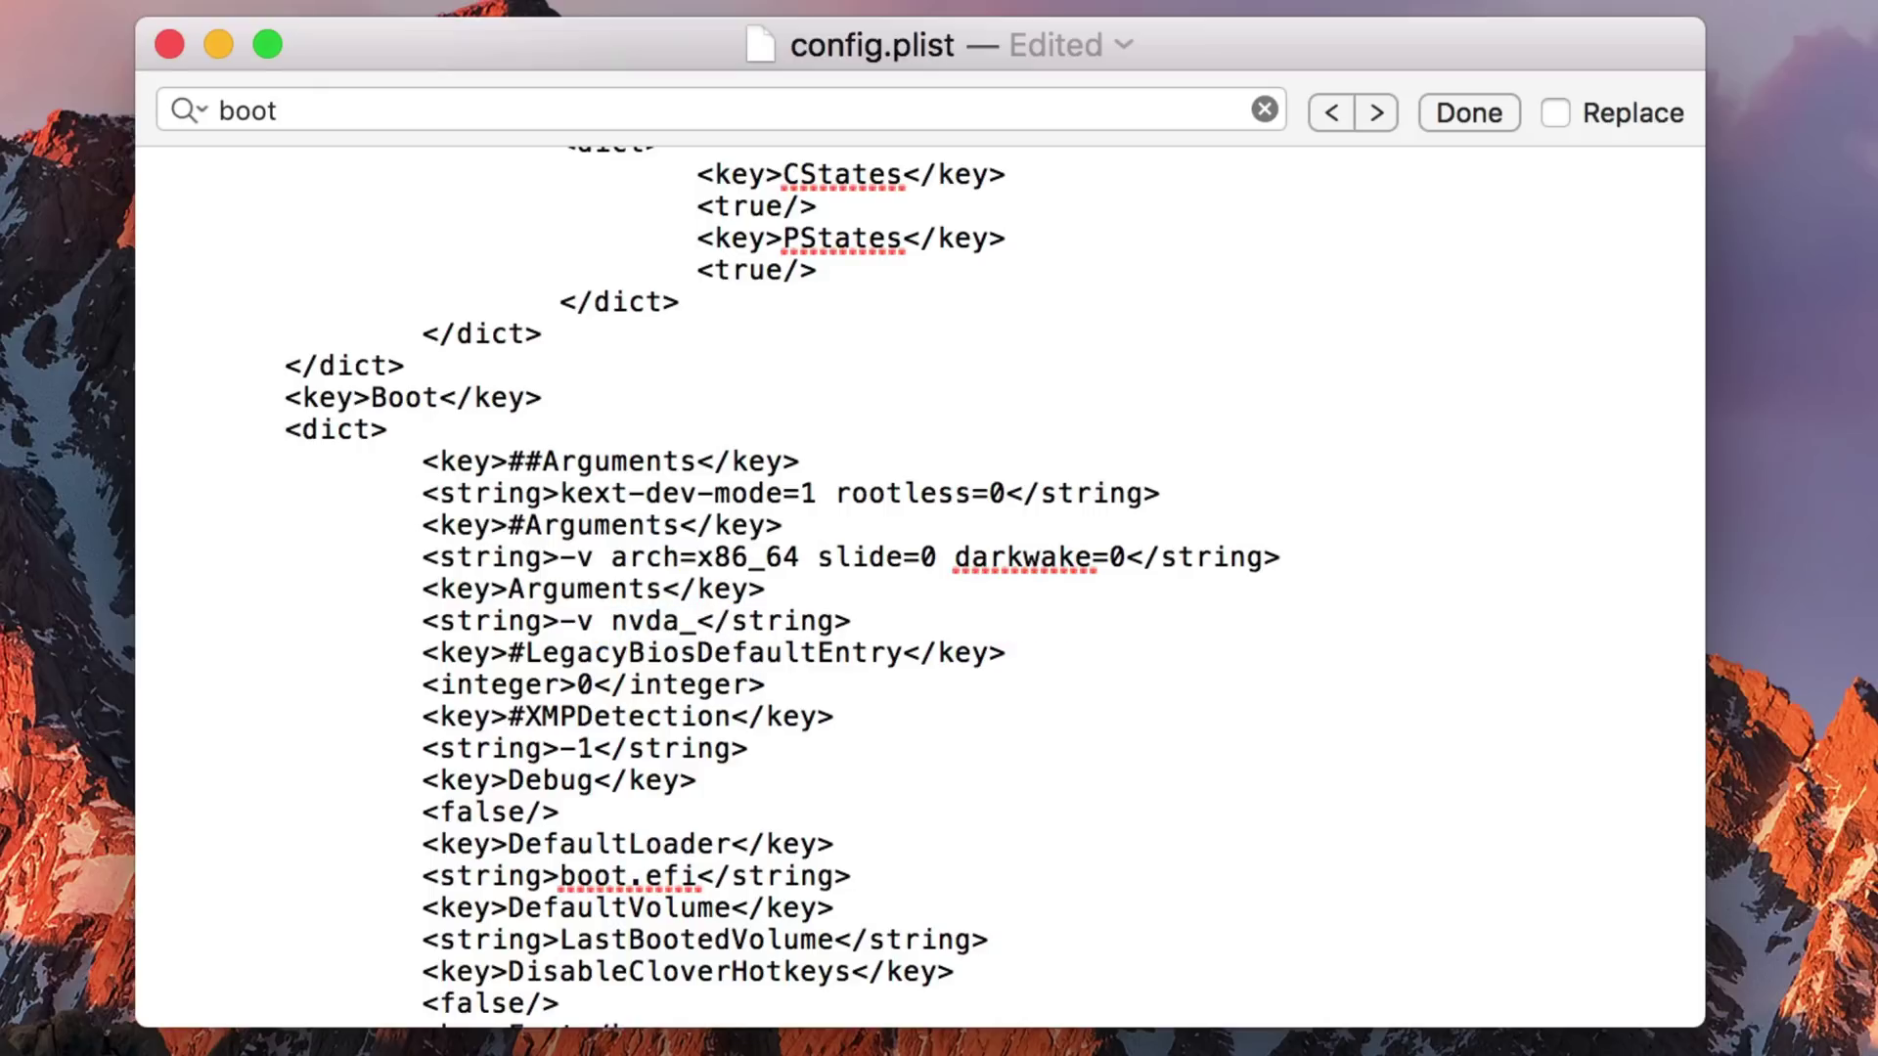
text(drv=1)
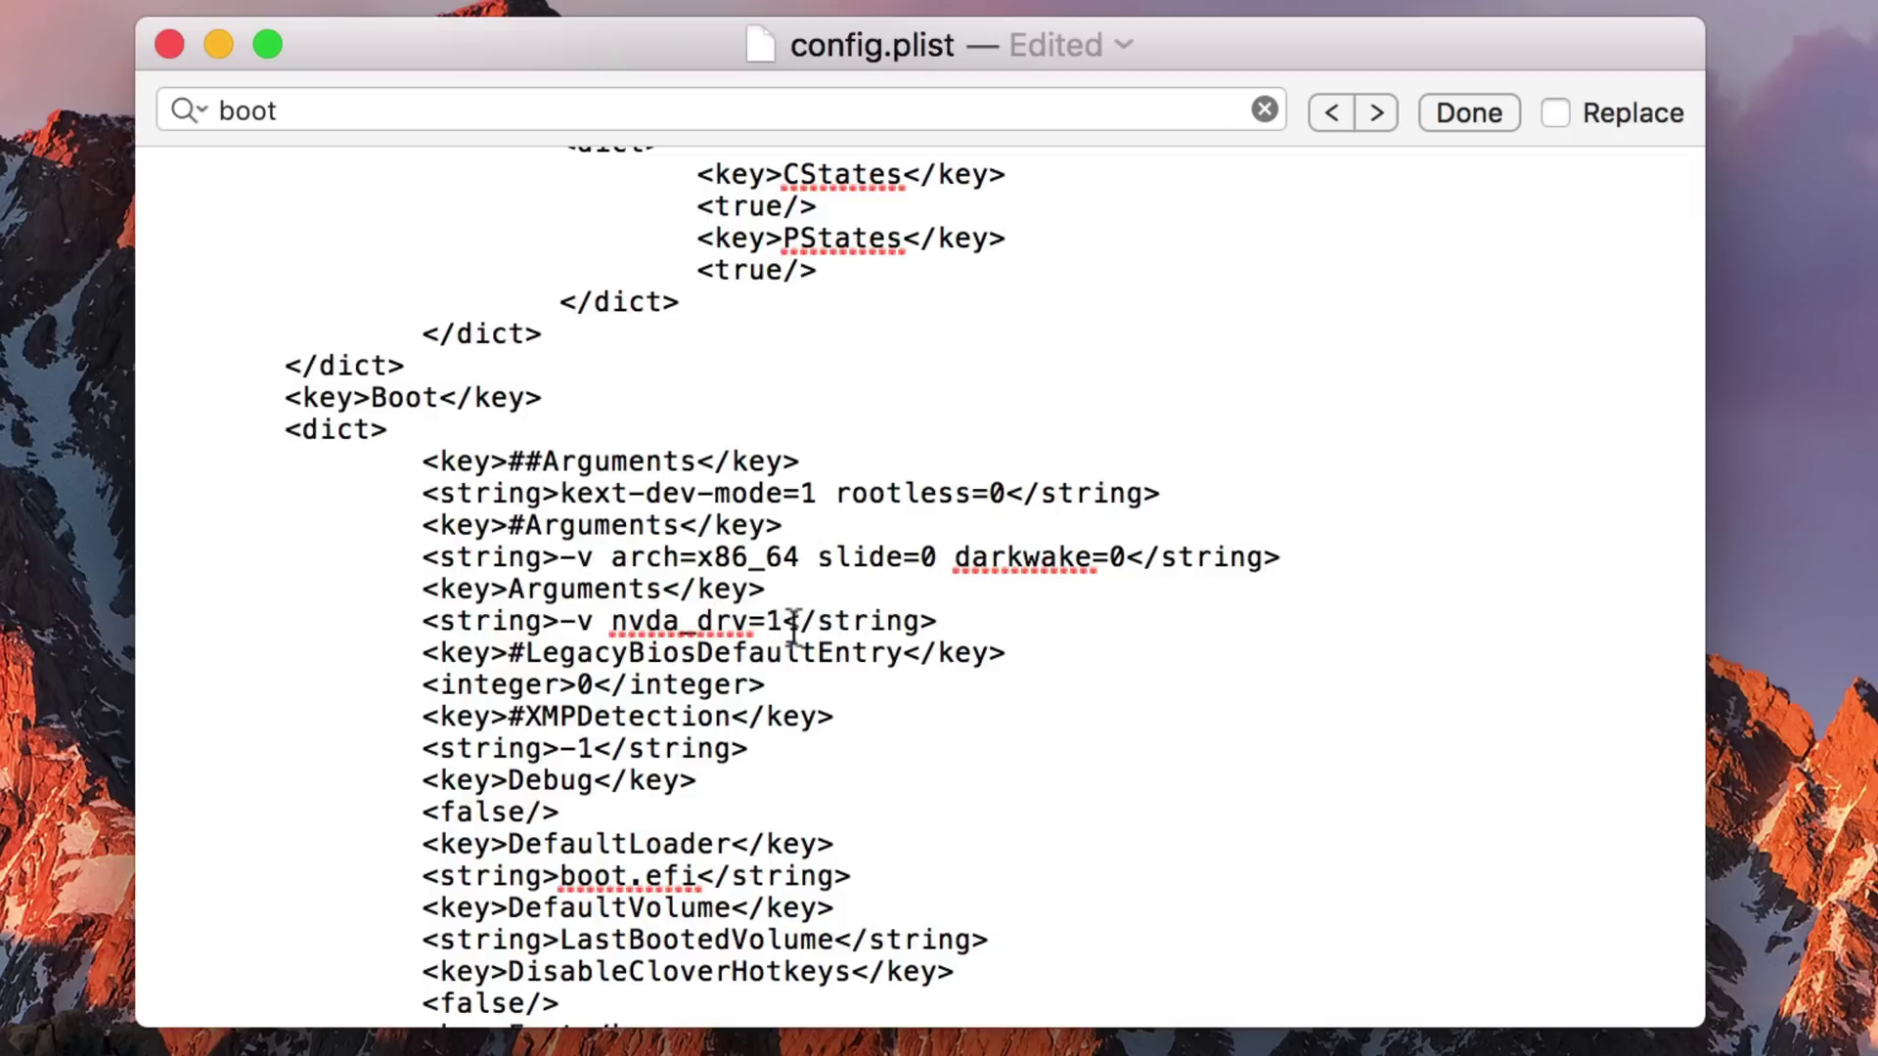
key(super+f)
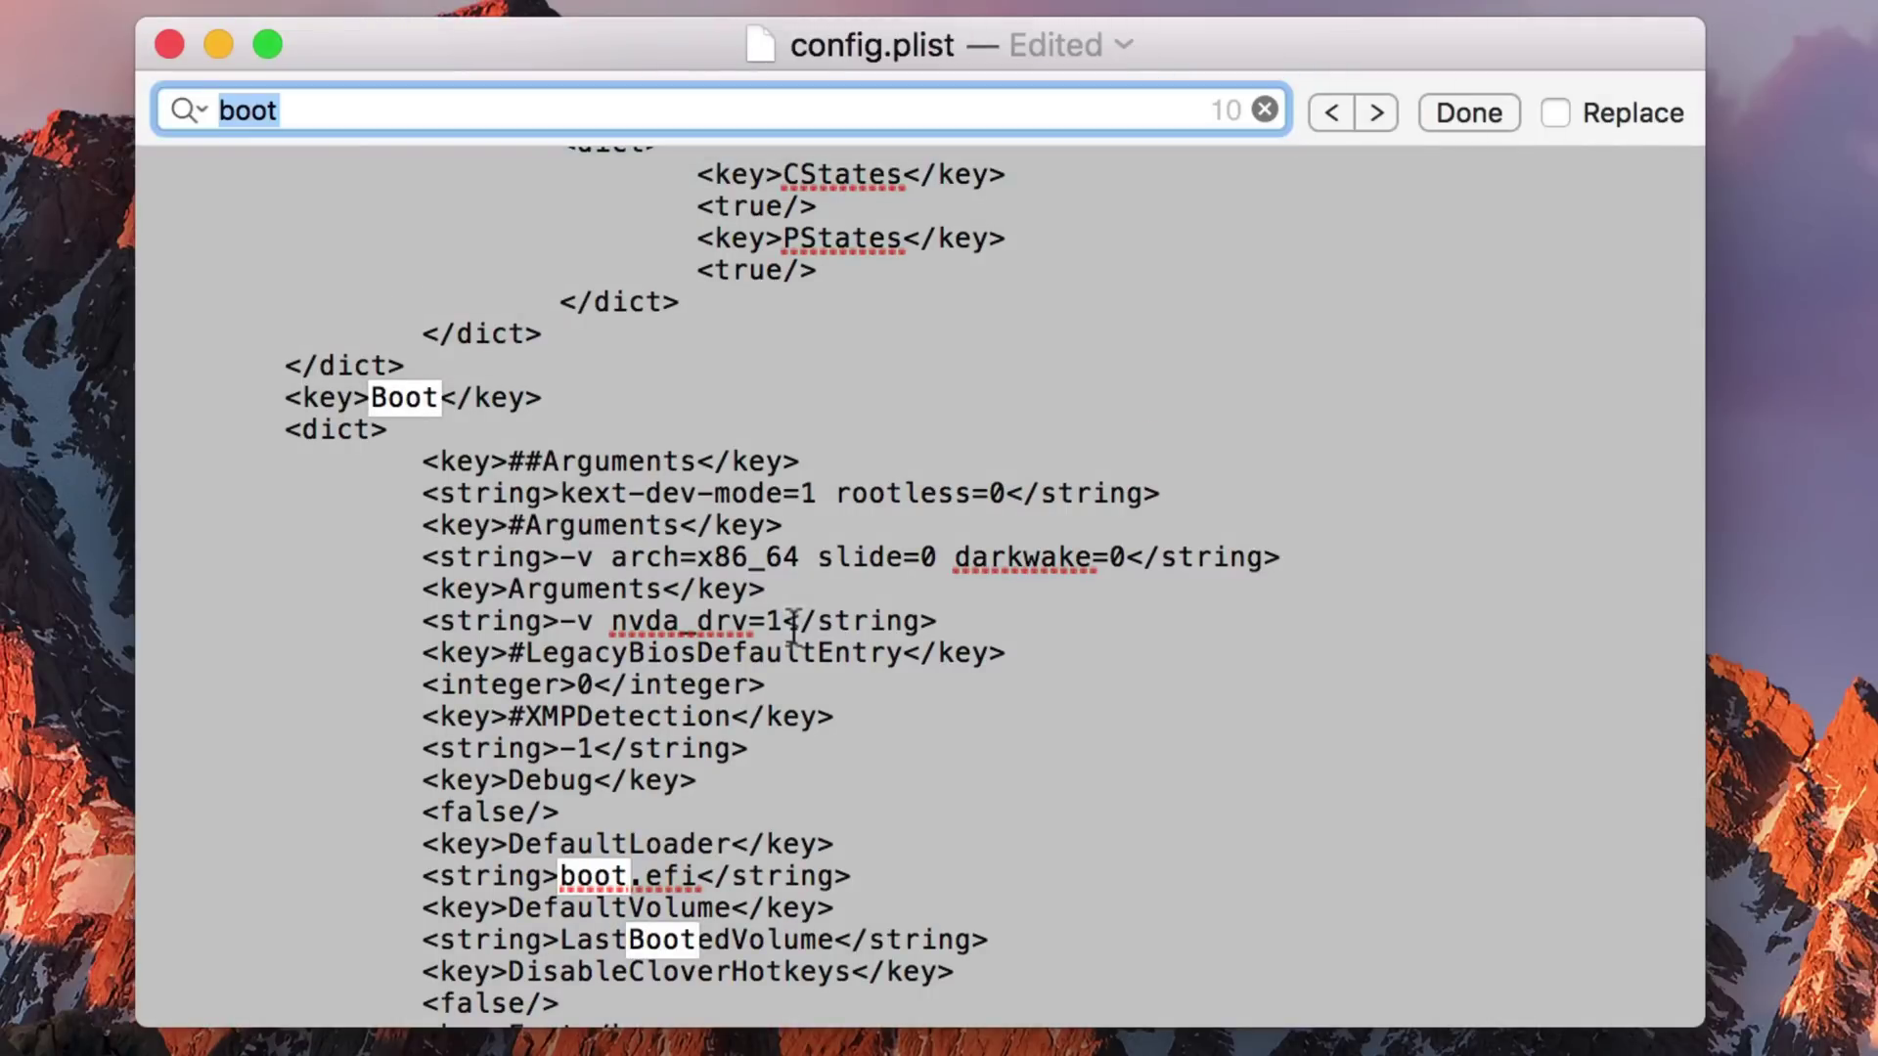
- Uncomment BoardVersion and change its value from Proto1 to iMac14,2
text(boardv)
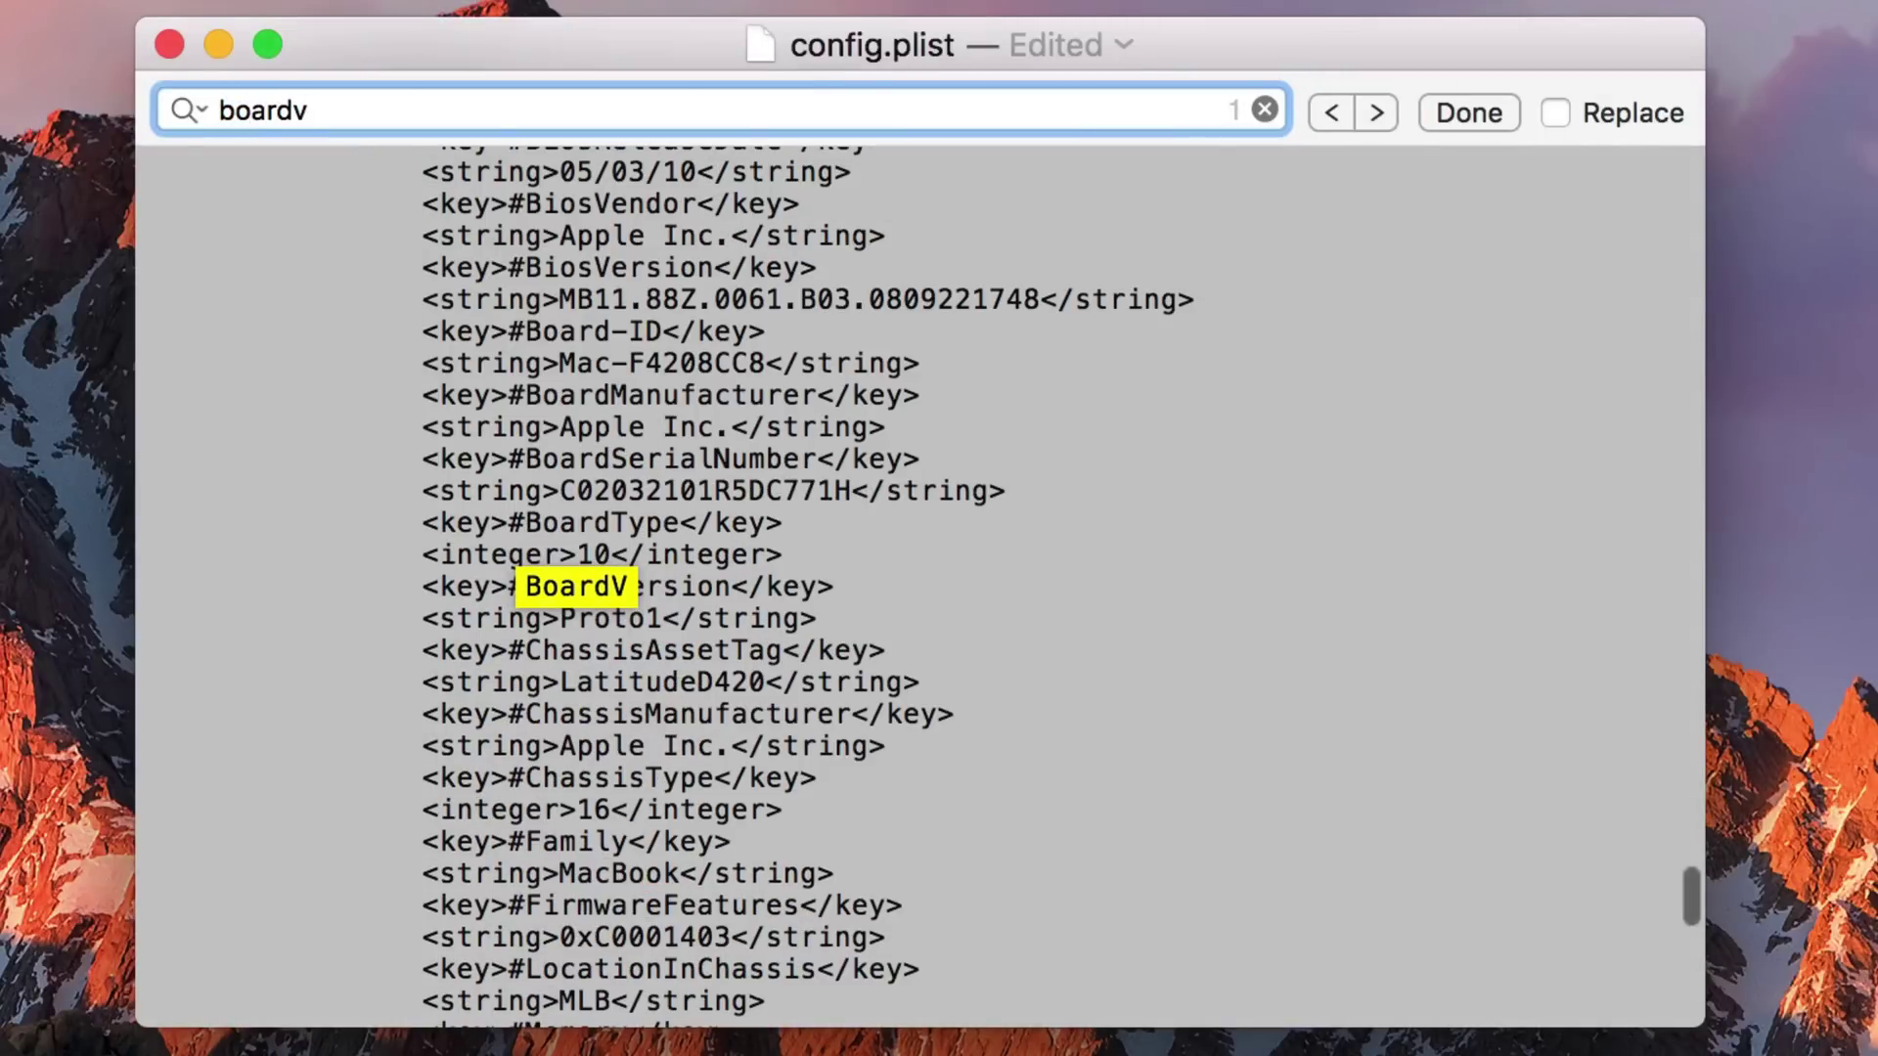
click(668, 605)
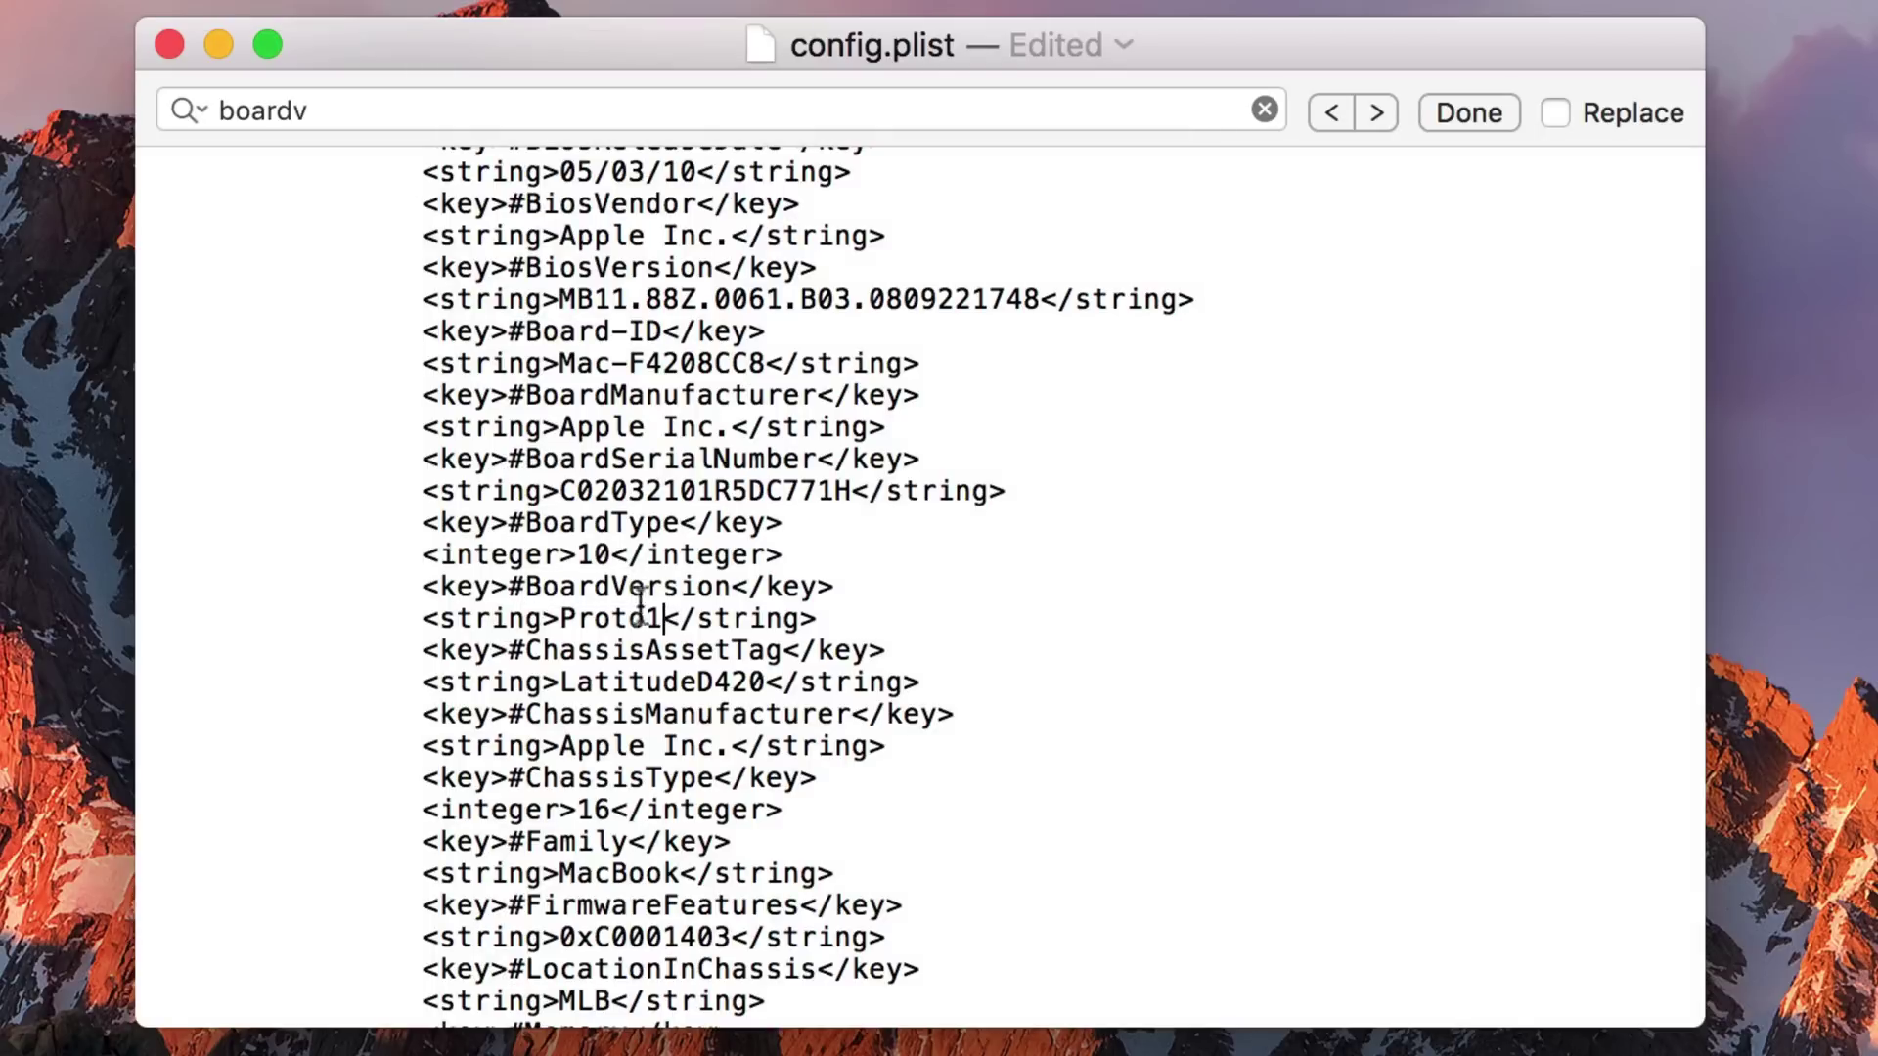
click(526, 586)
key(BackSpace)
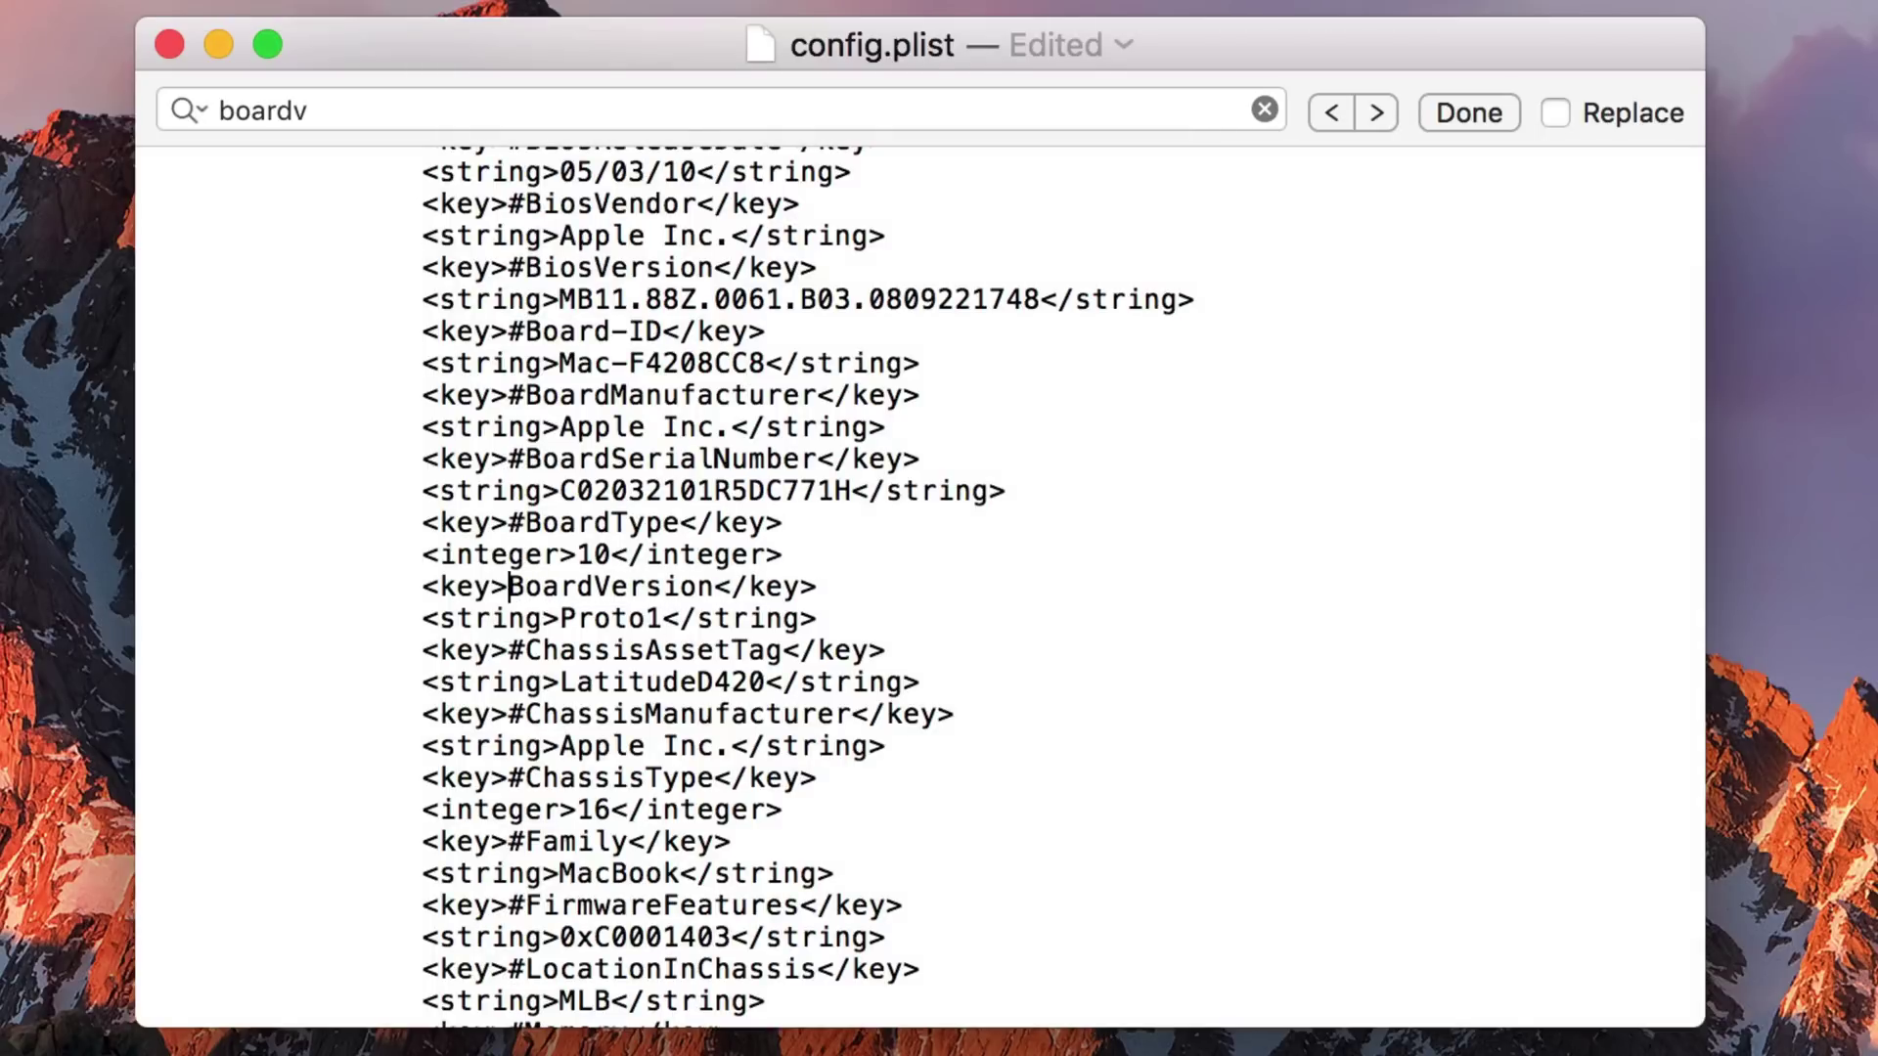
drag(661, 619, 560, 616)
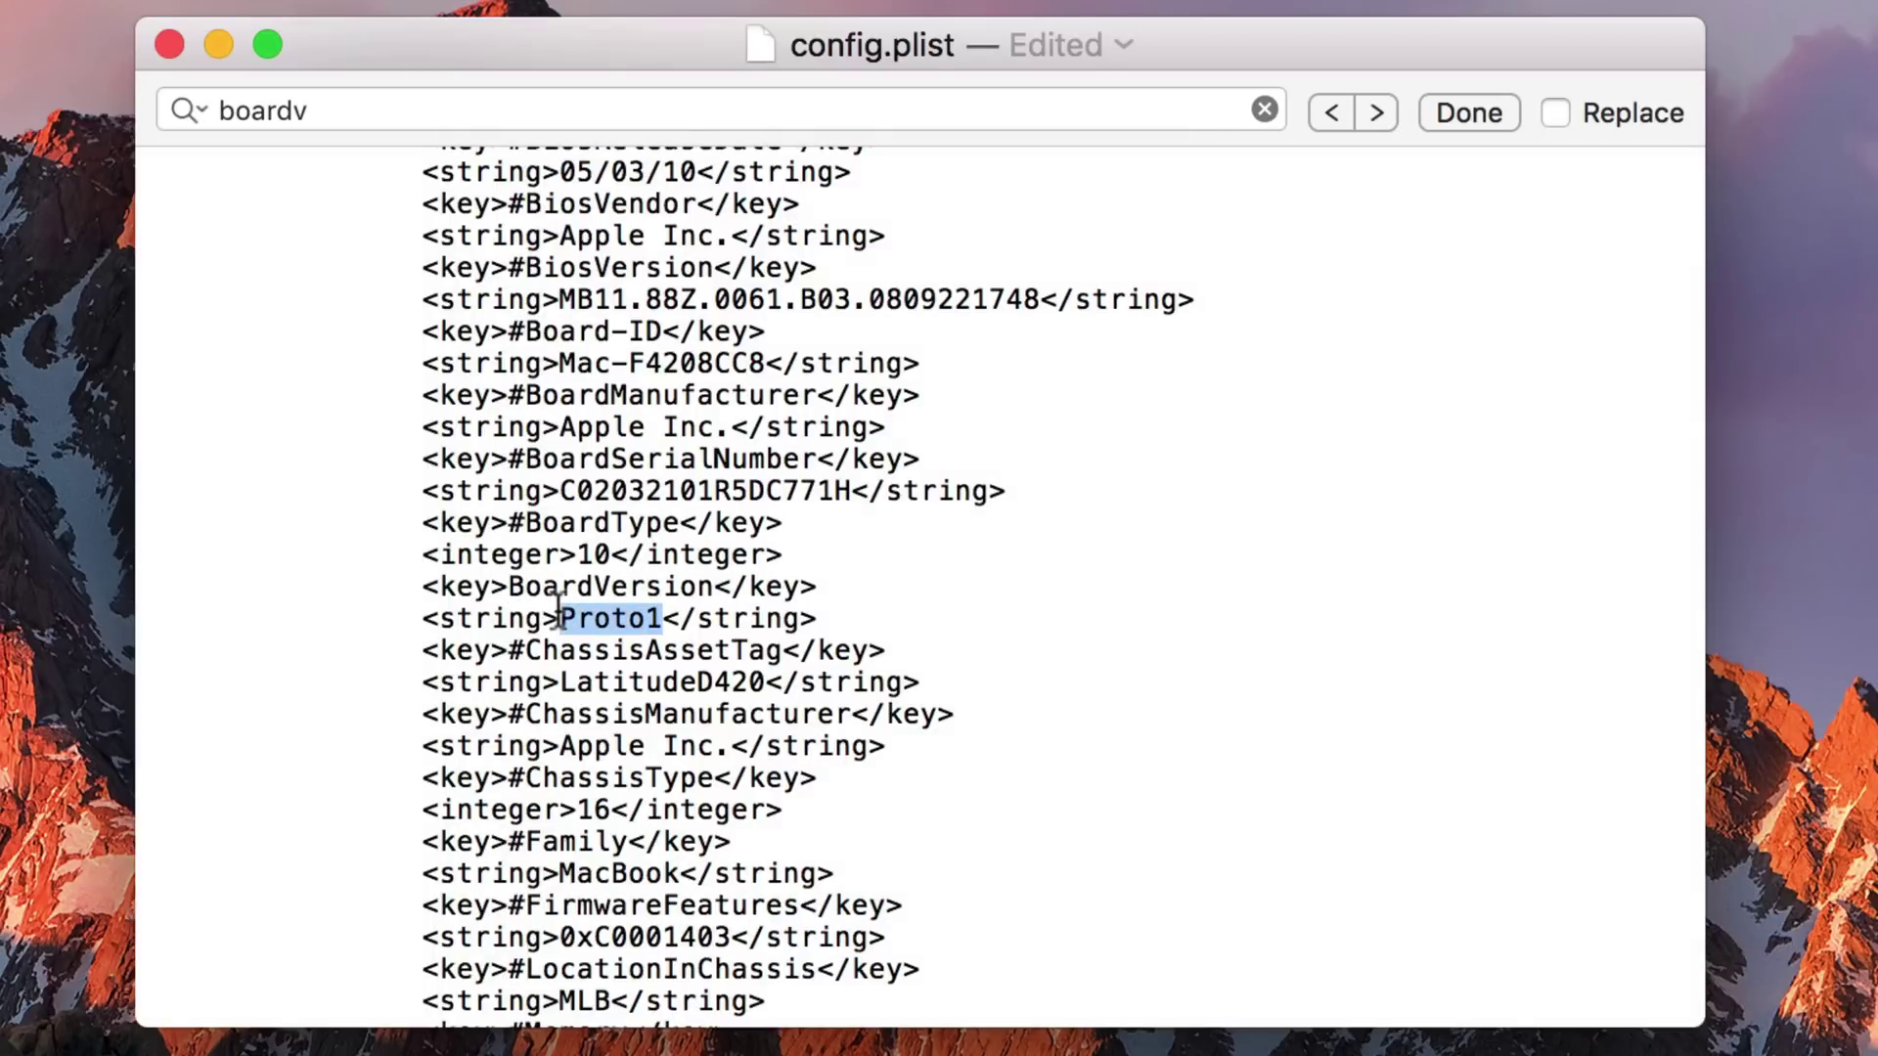
text(iMac14)
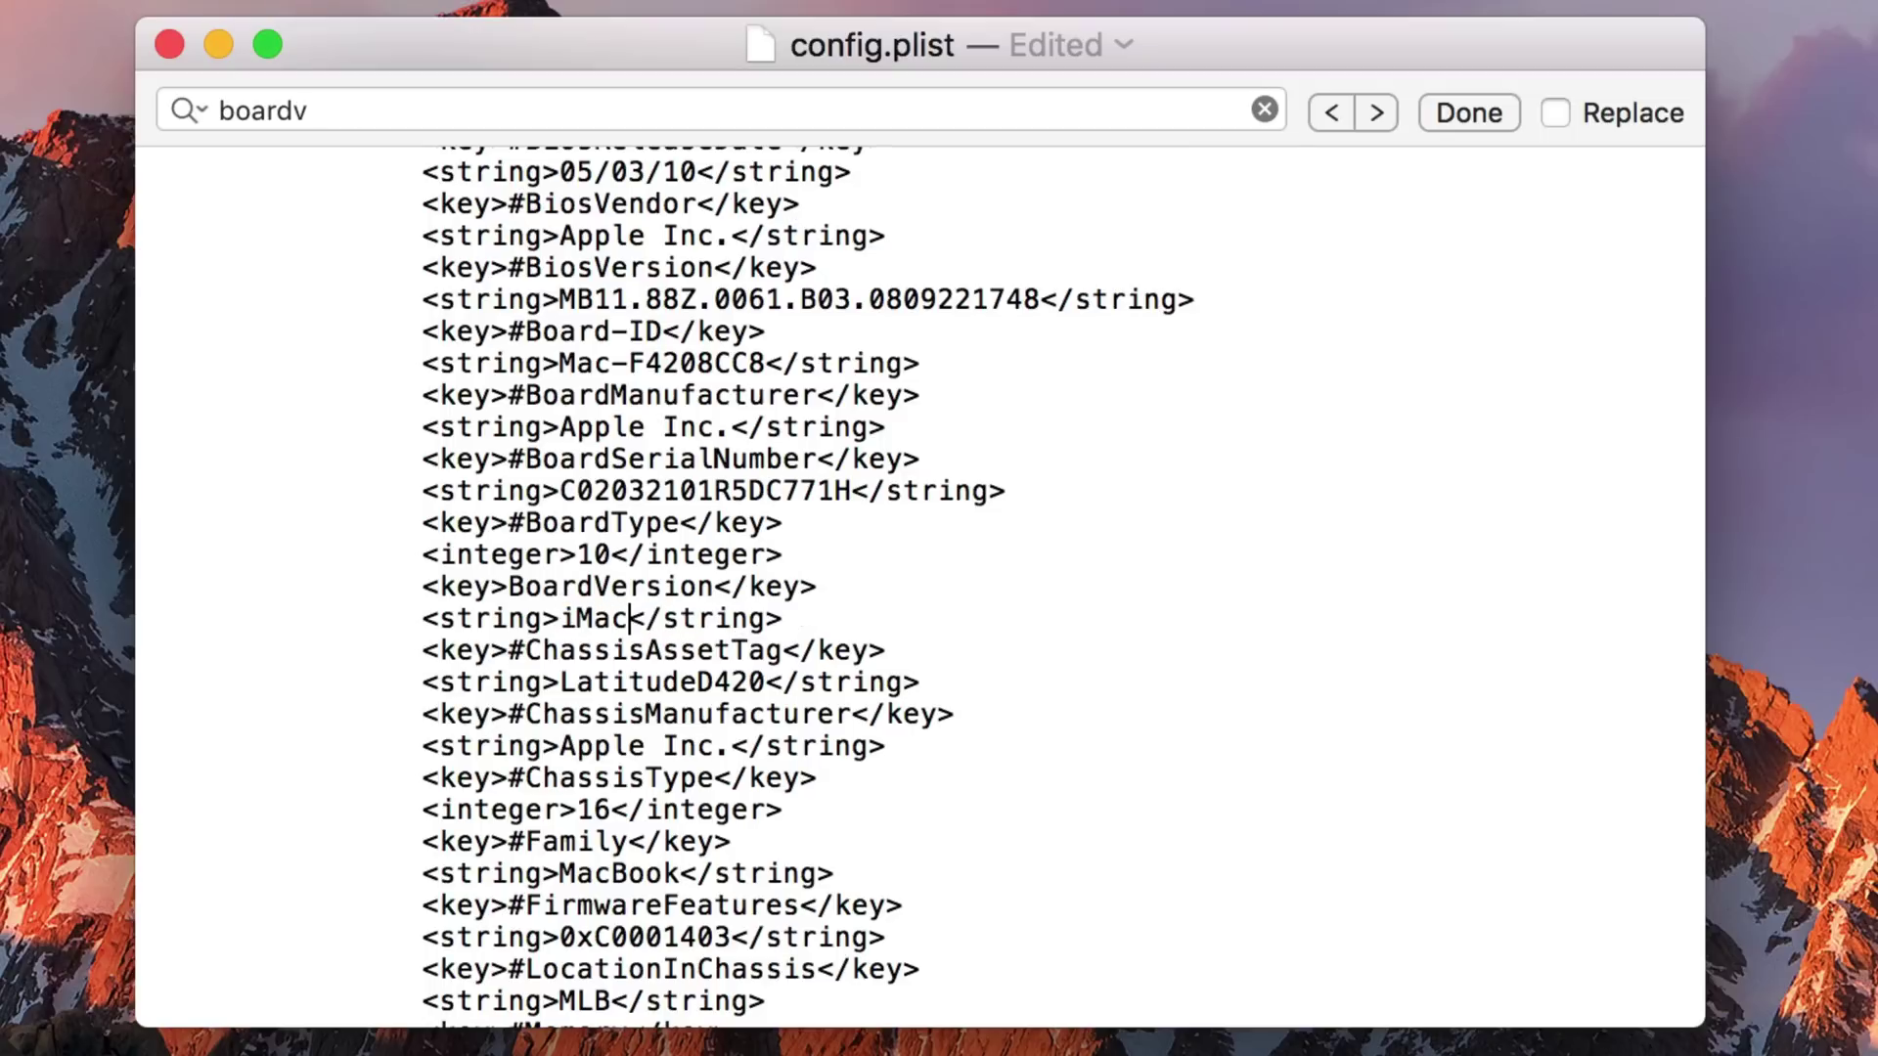
text(,2)
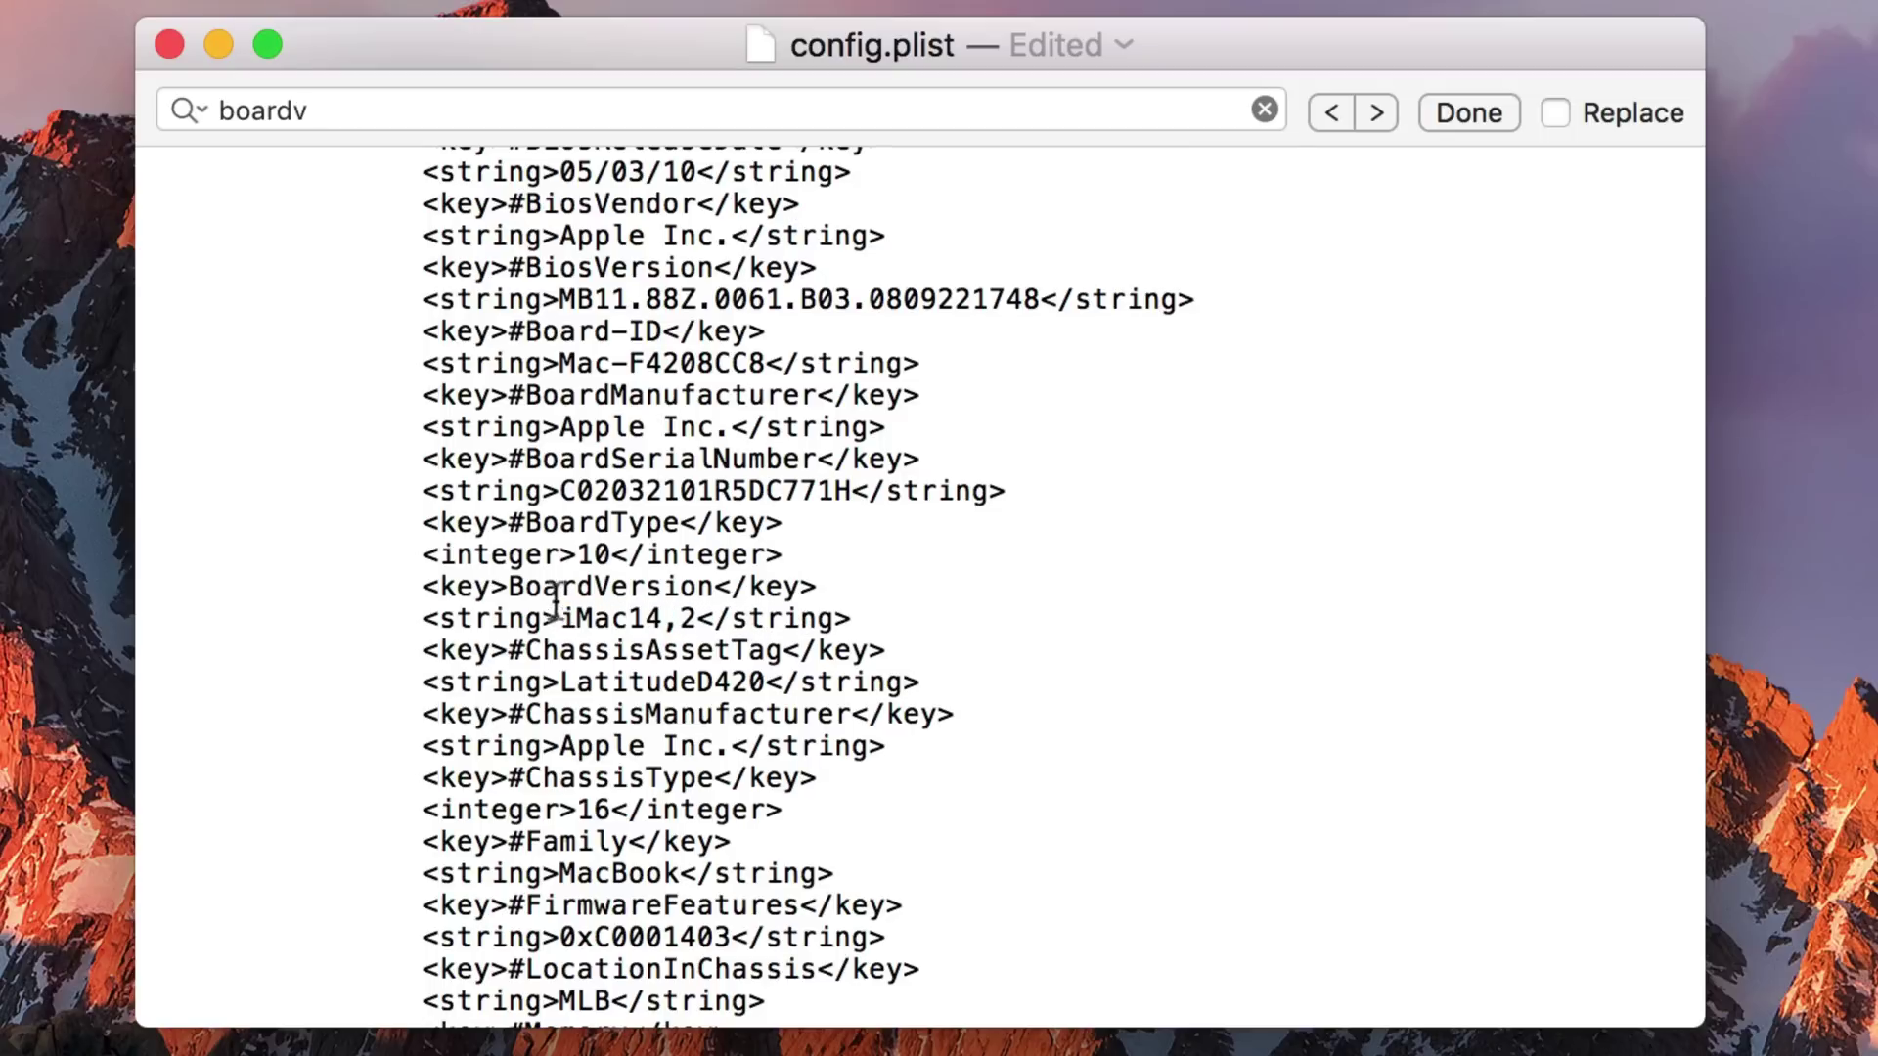
- Find ProductName, uncomment it, and change MacBook1,1 to iMac14,2
click(409, 112)
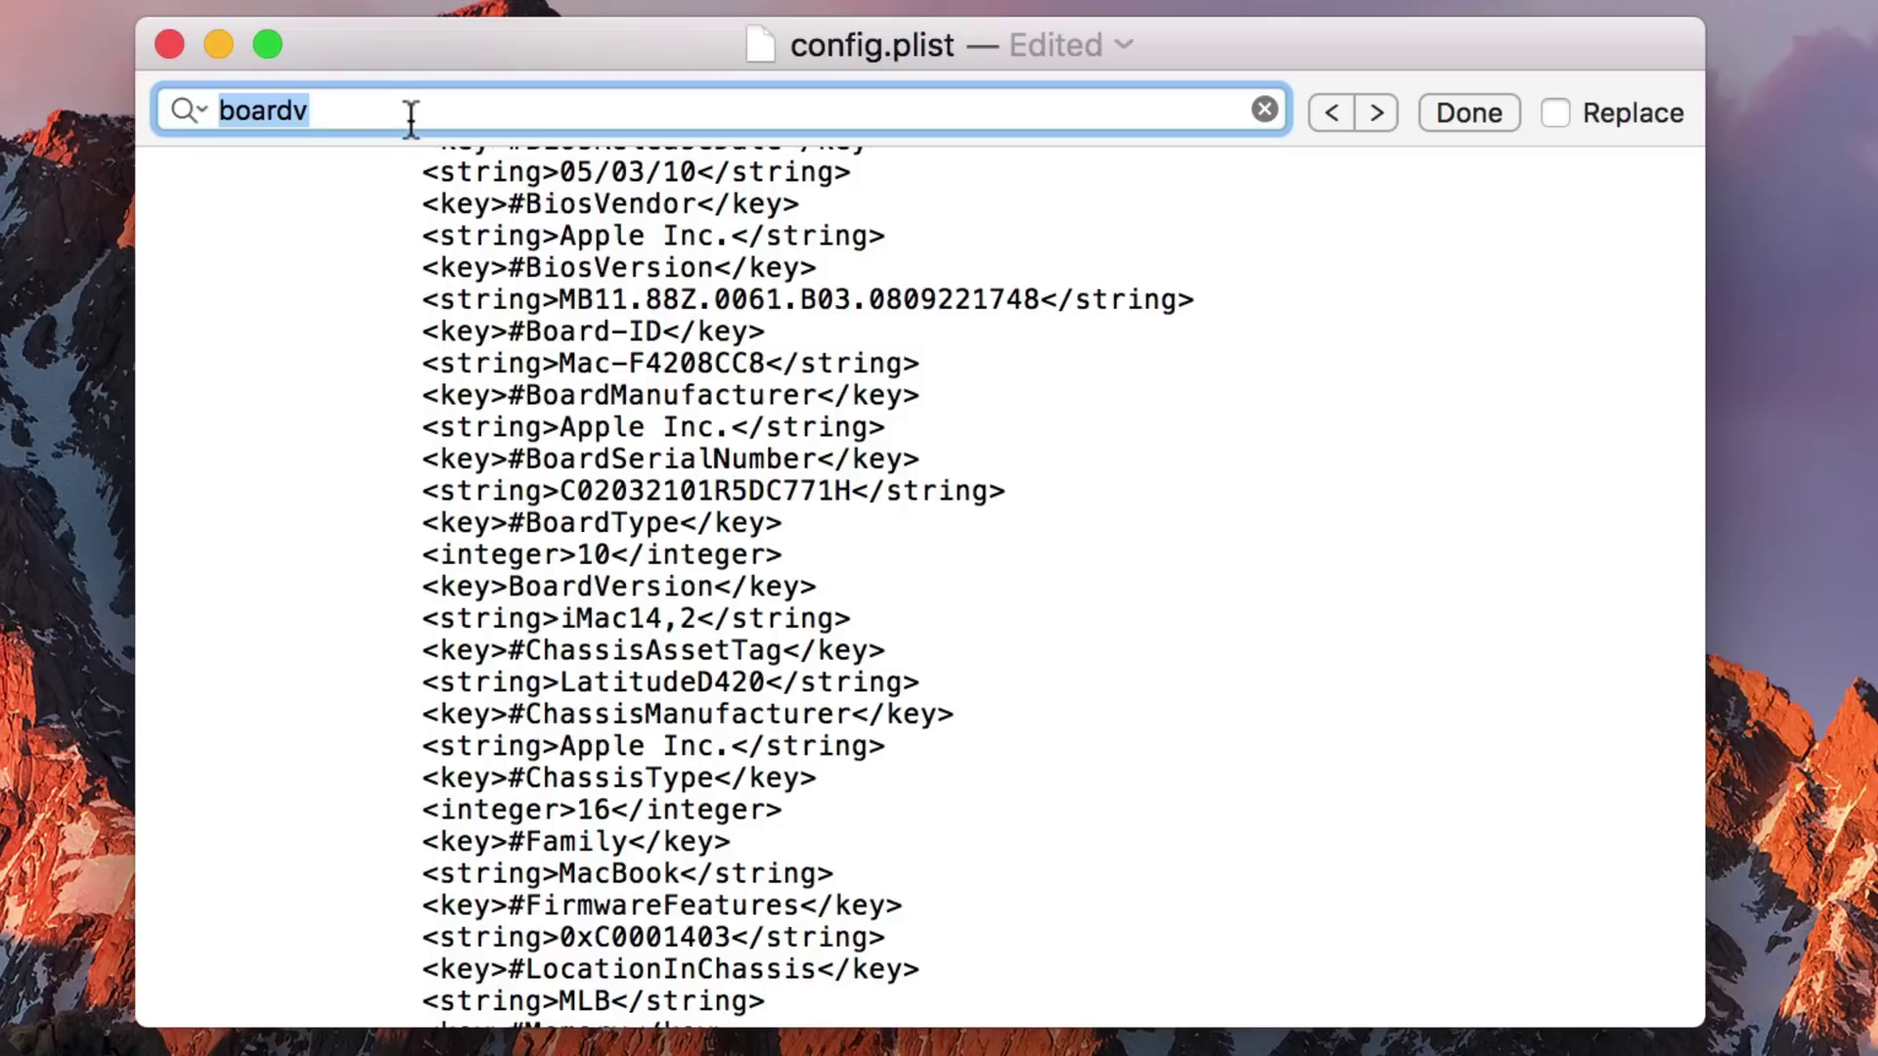
text(product)
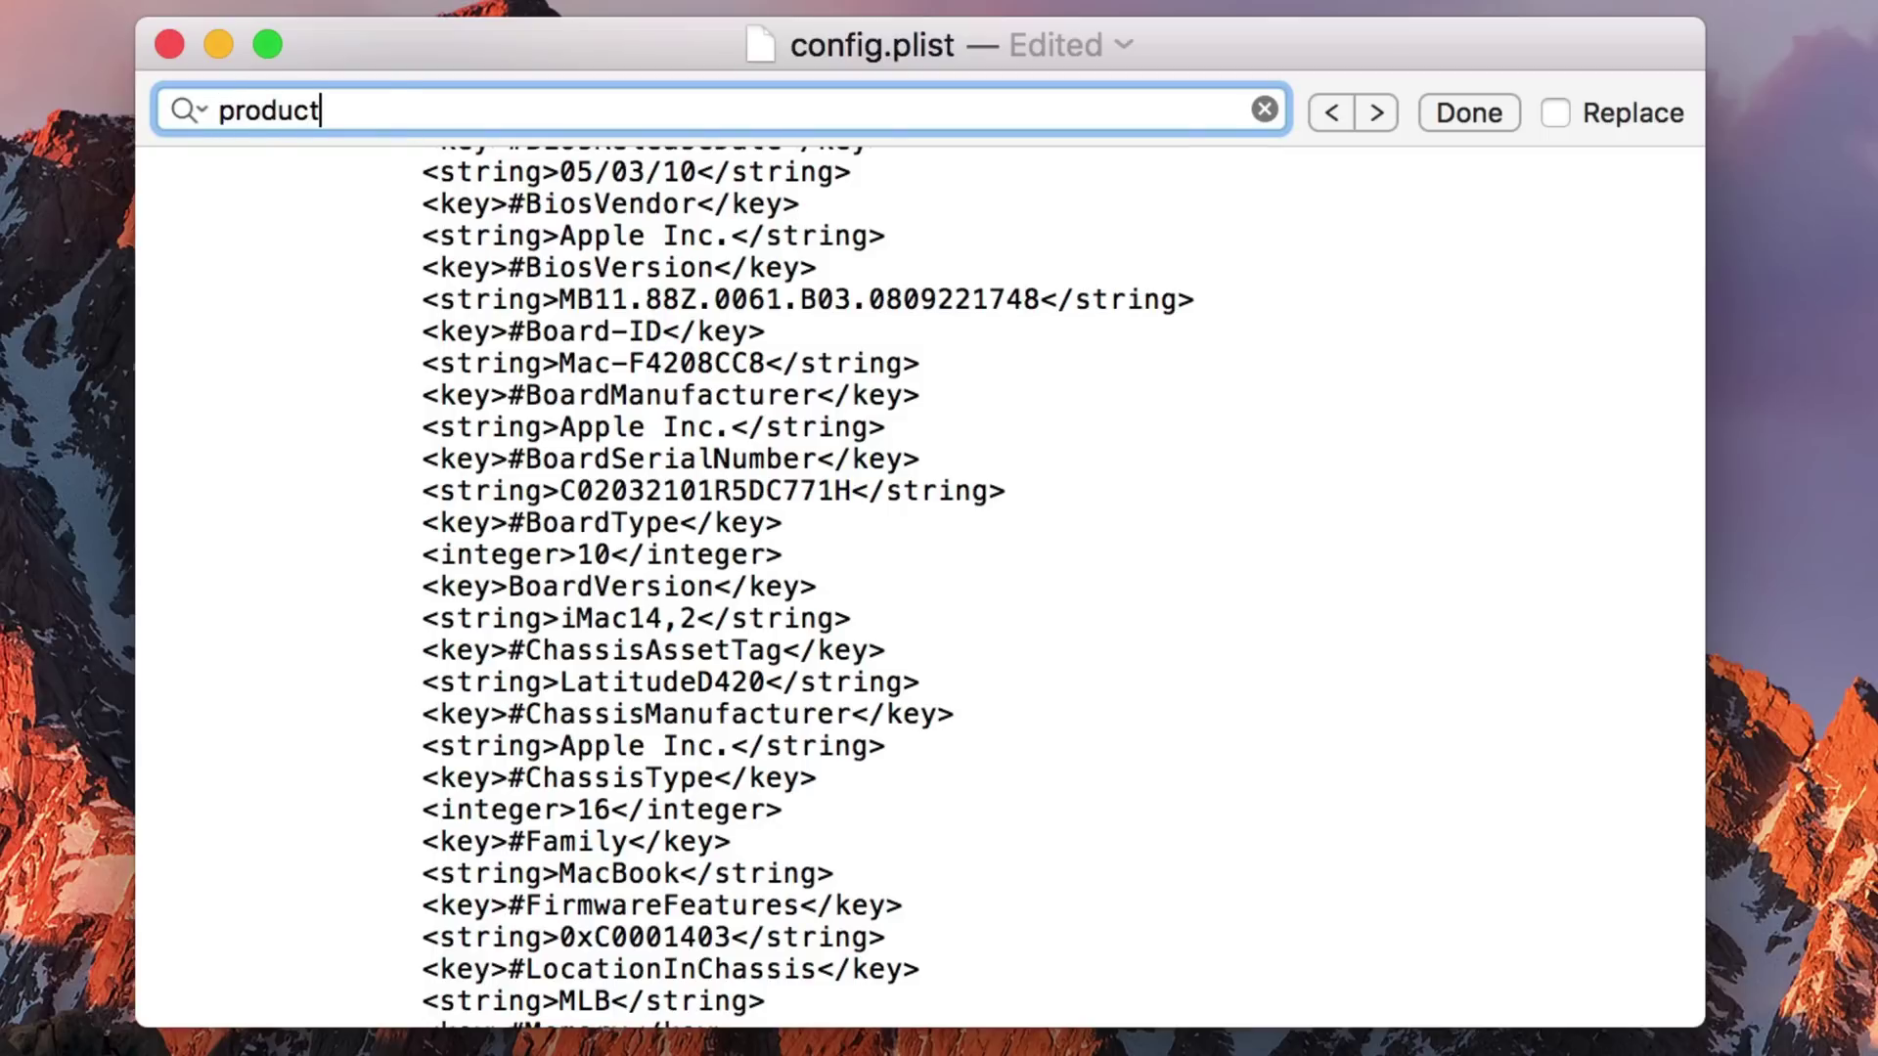
key(Return)
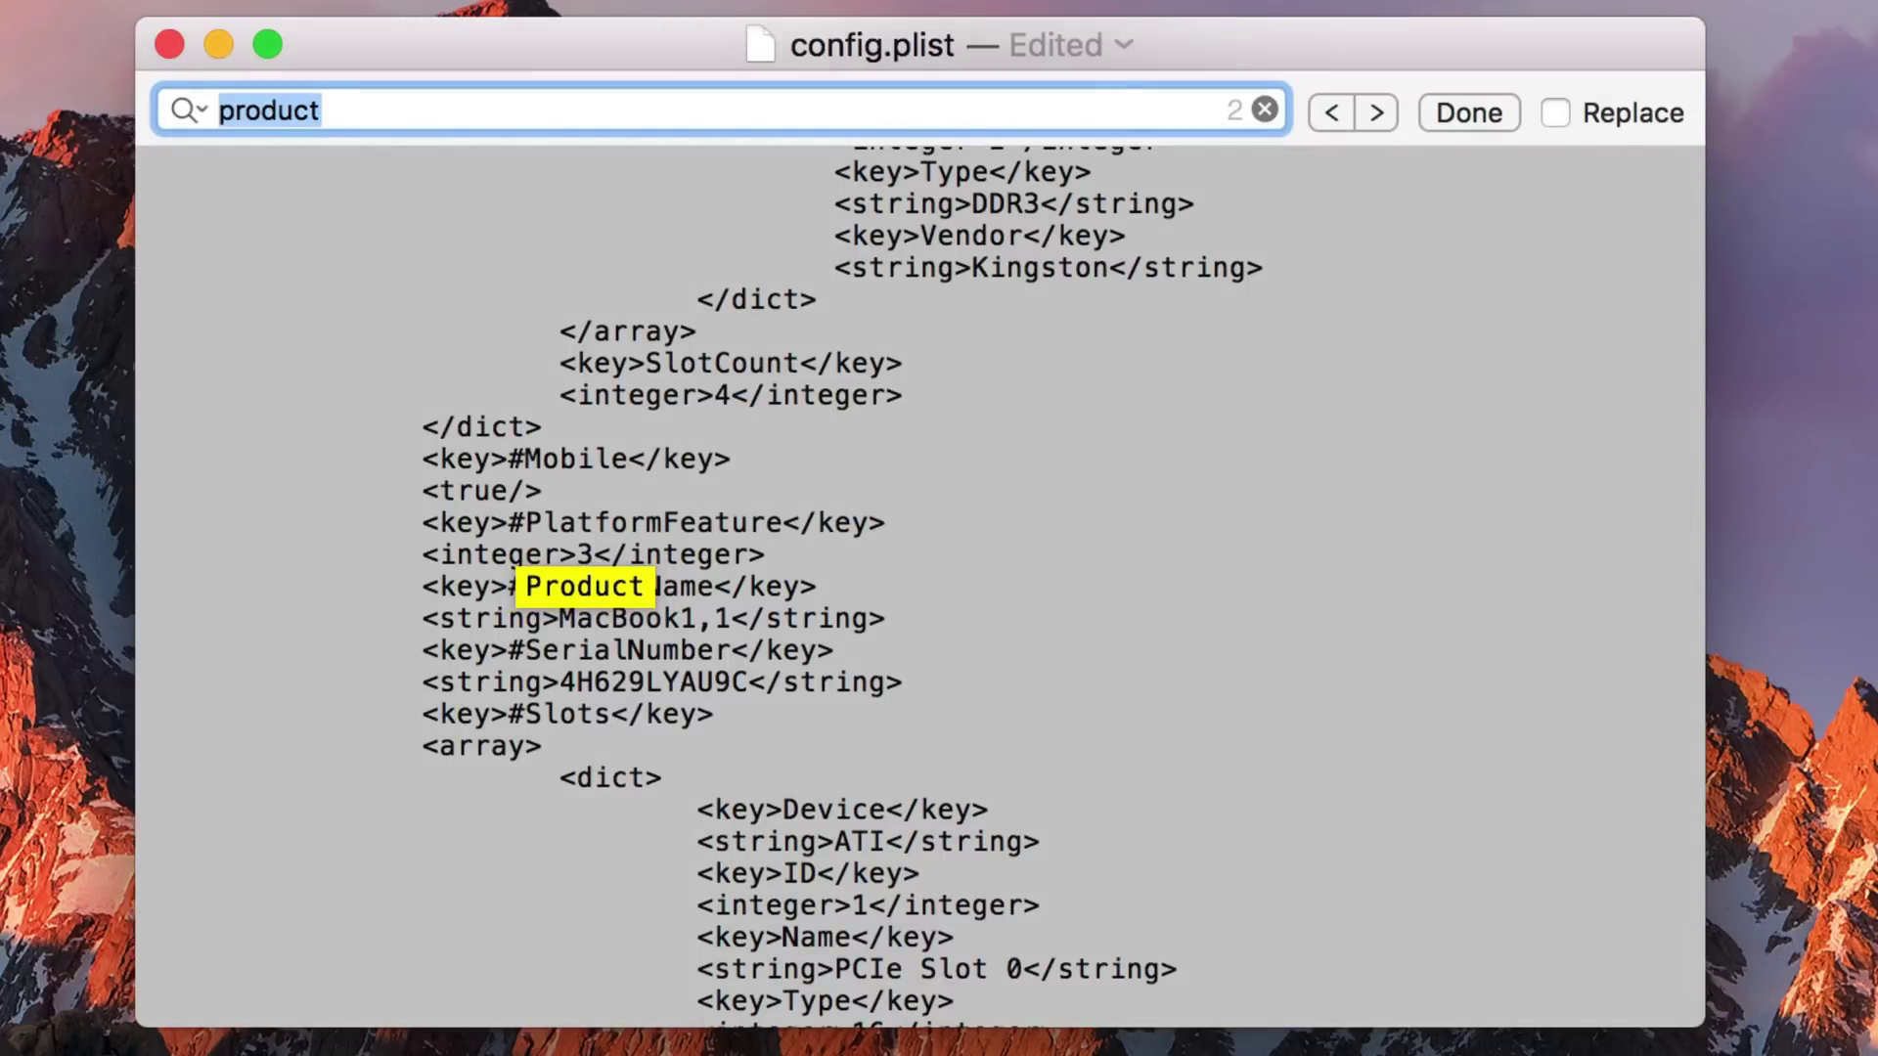
click(545, 492)
click(528, 587)
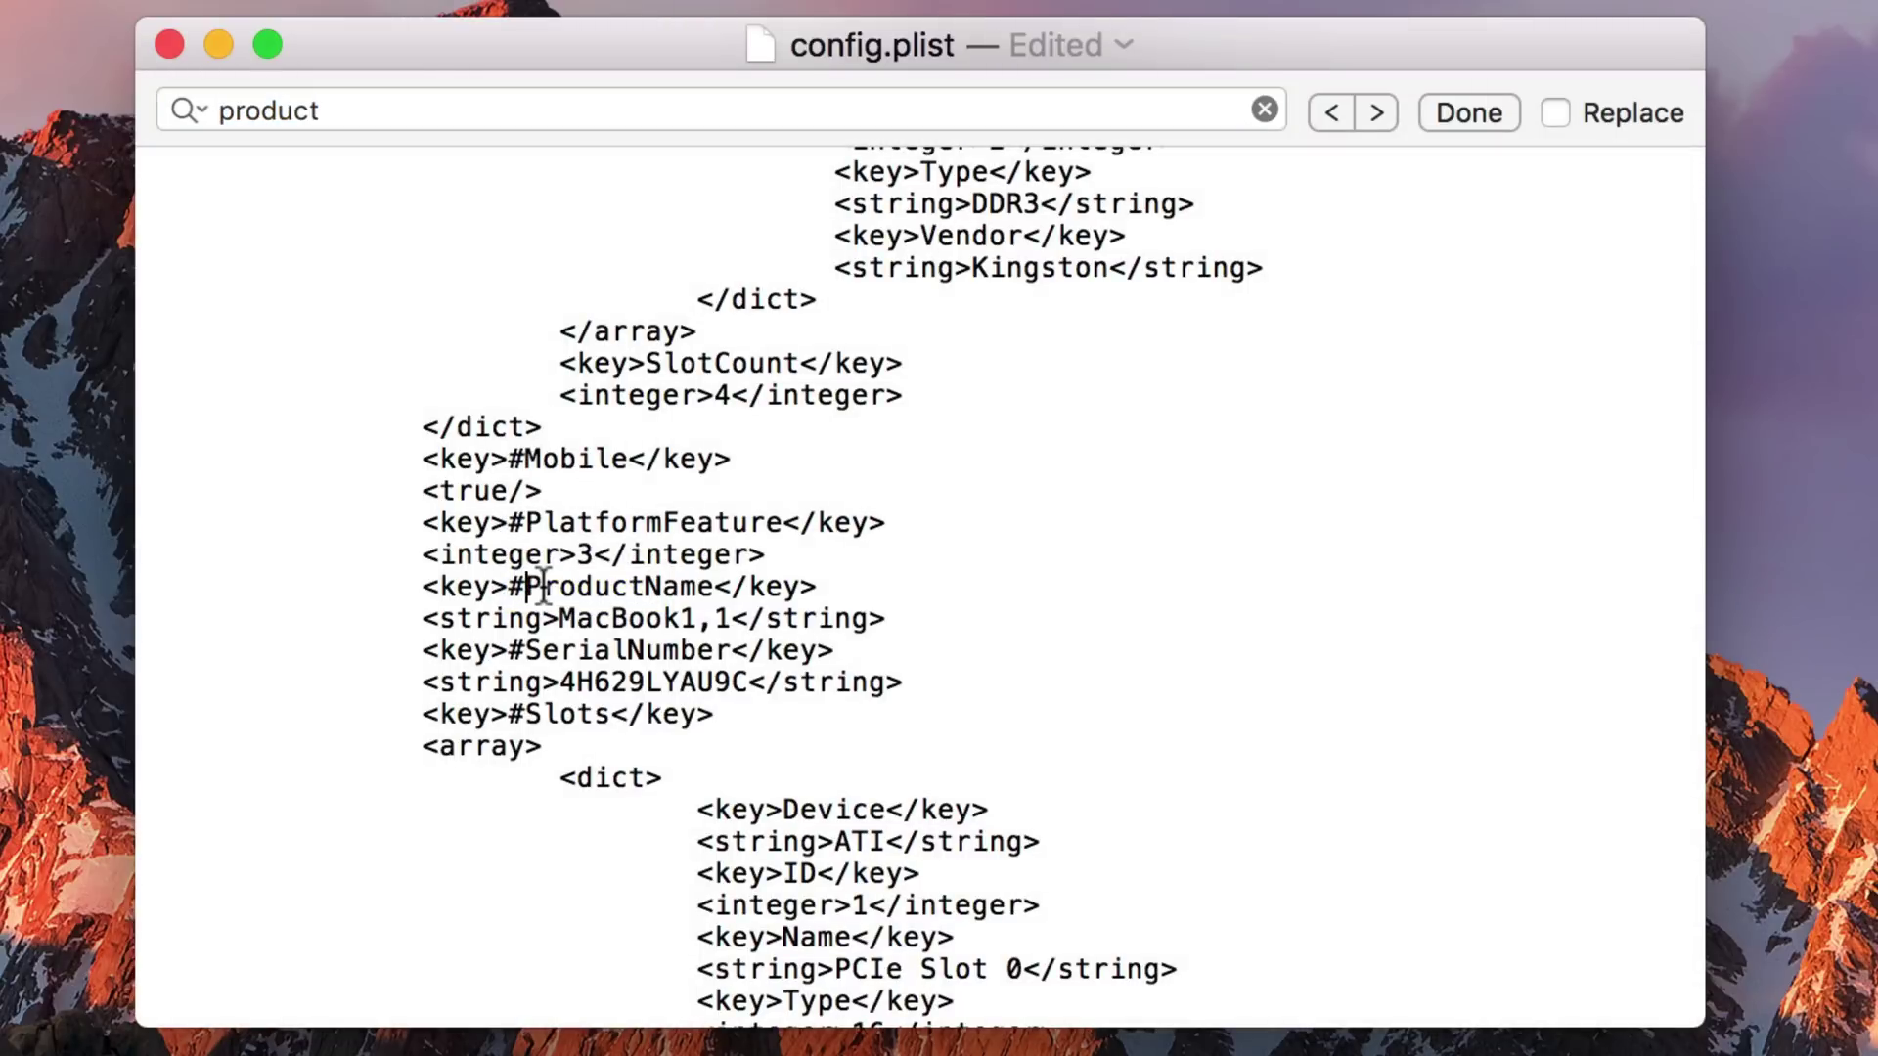
key(BackSpace)
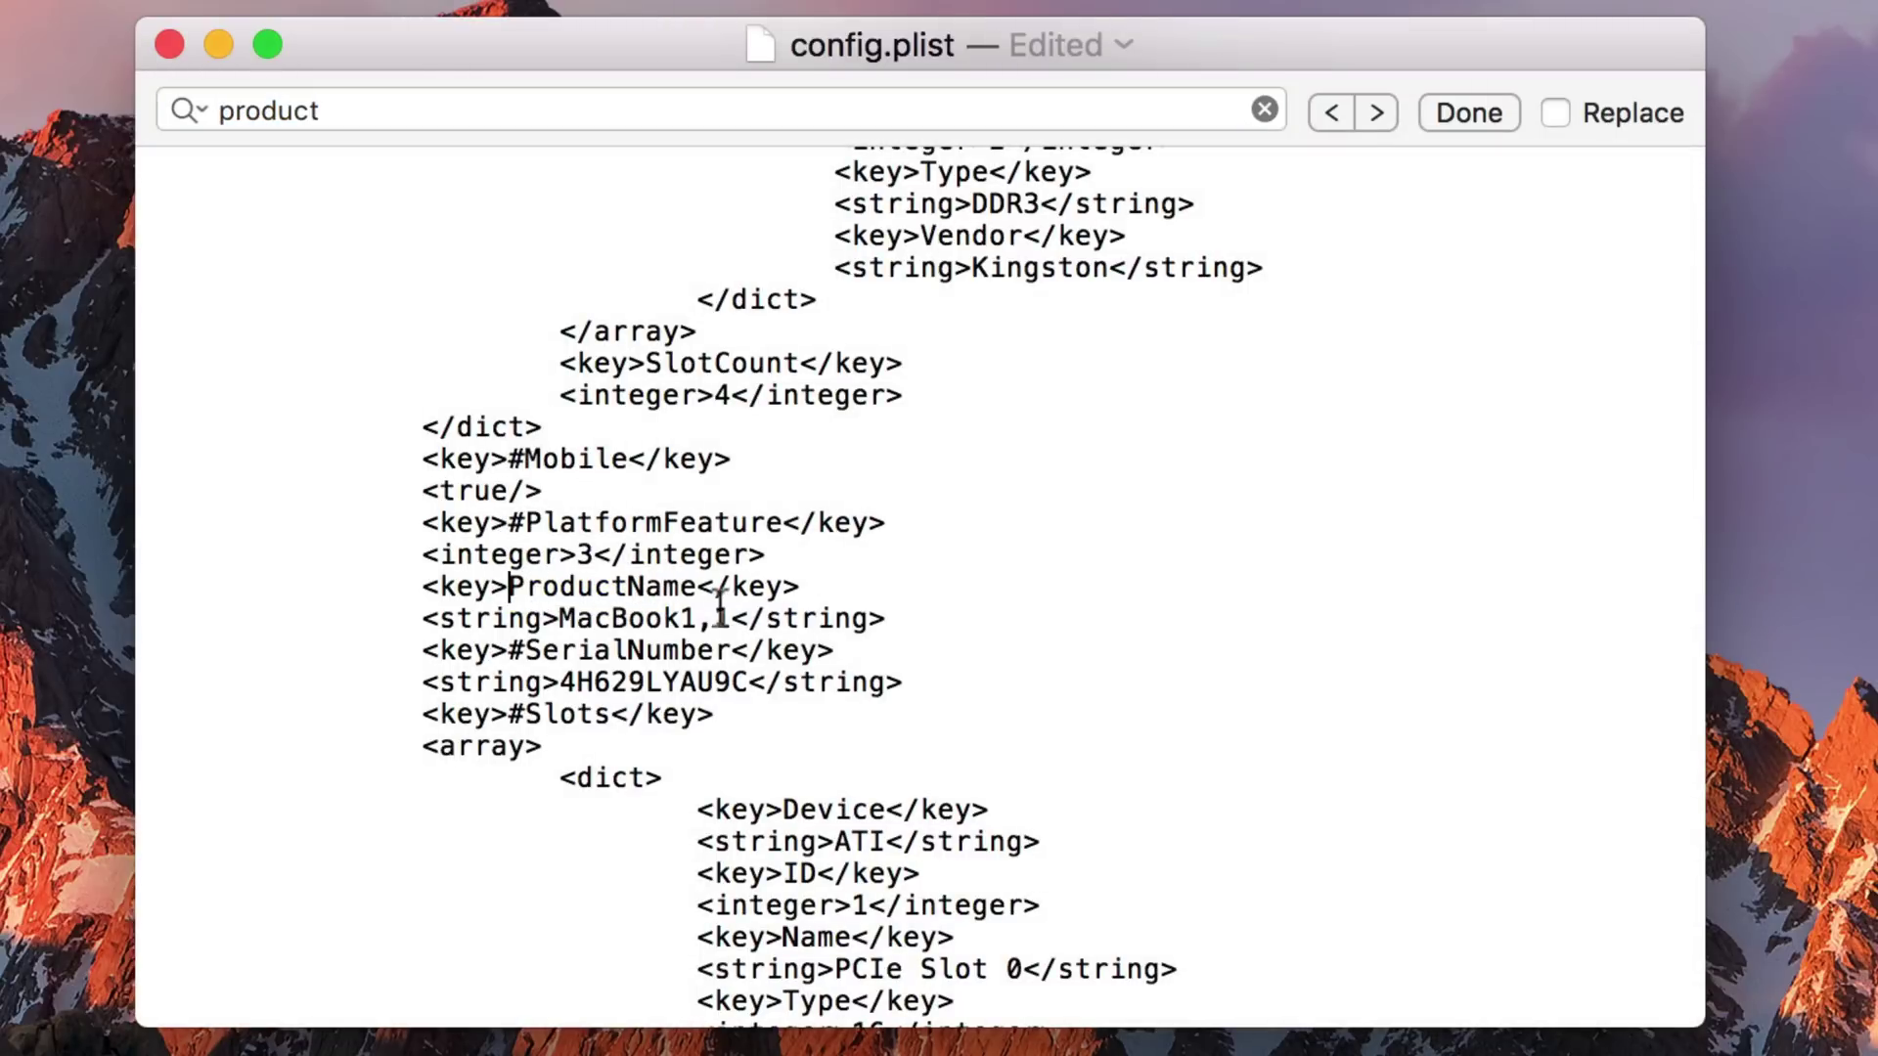
drag(732, 618, 560, 618)
text(iMa)
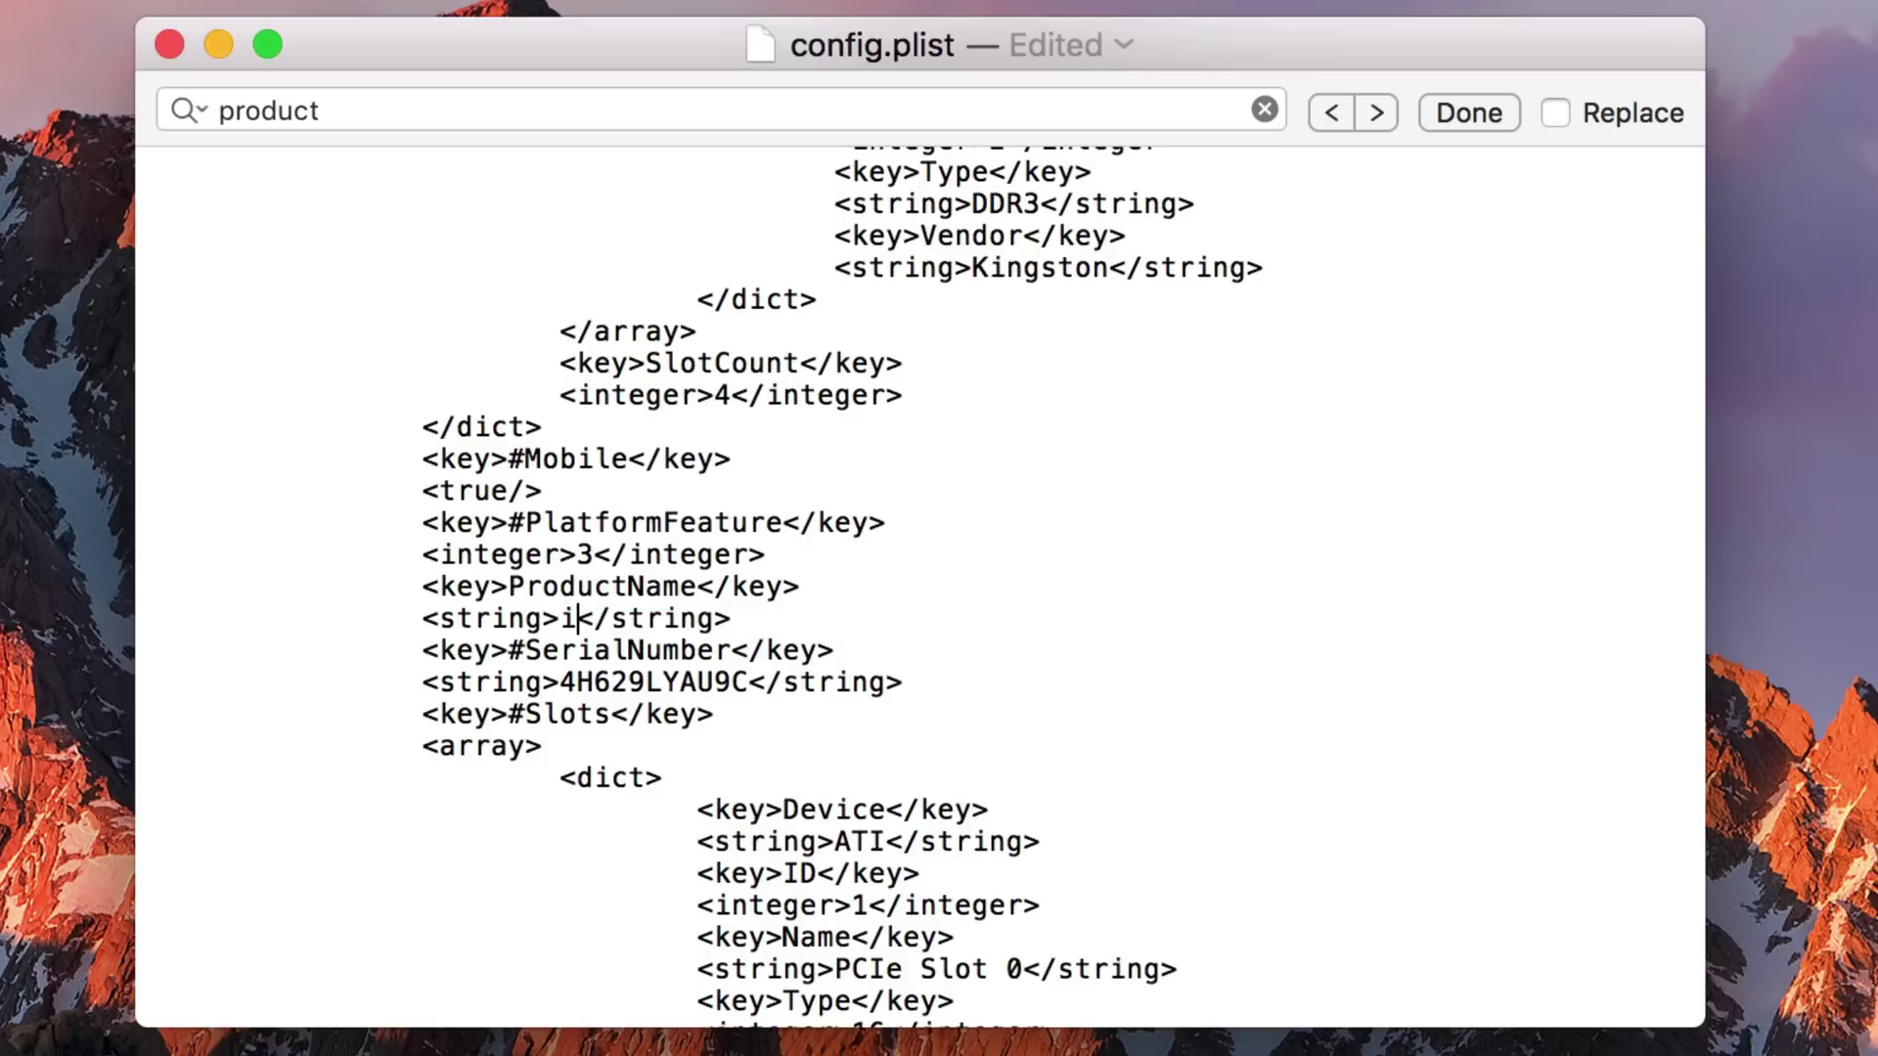
text(c14,)
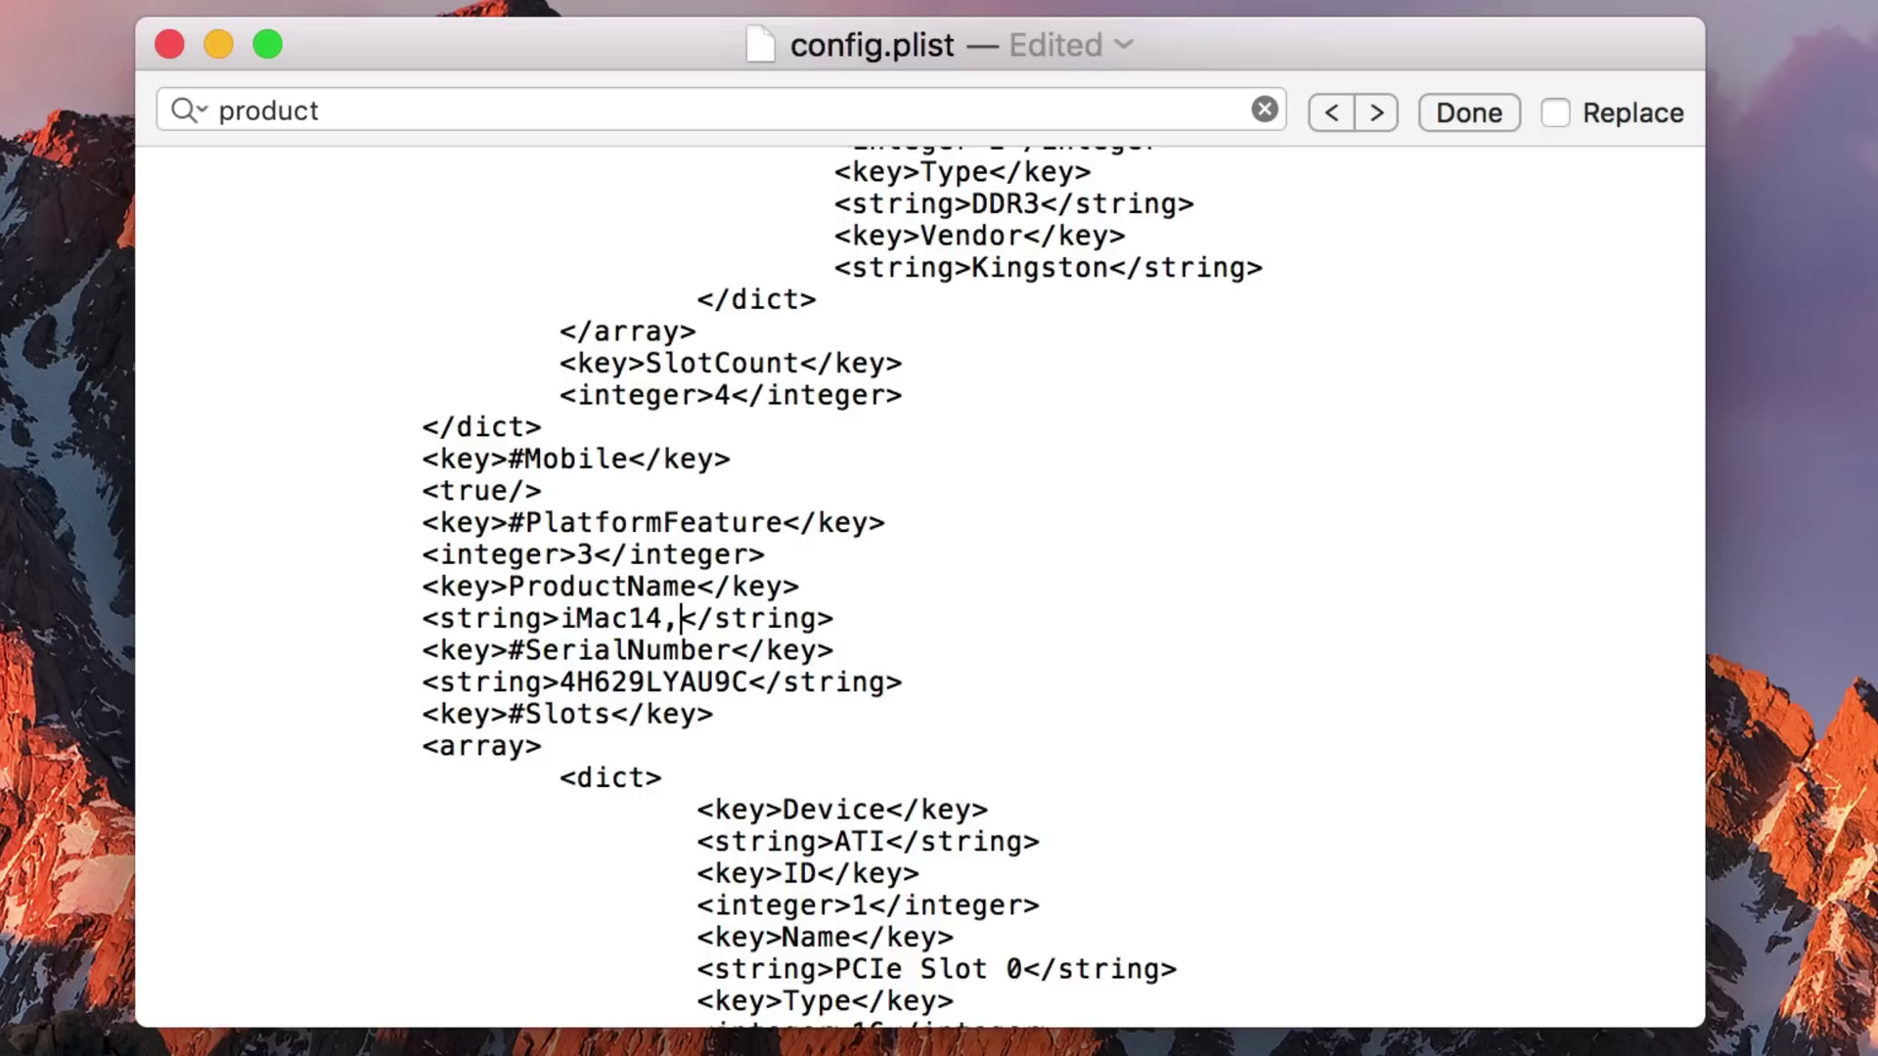
text(2)
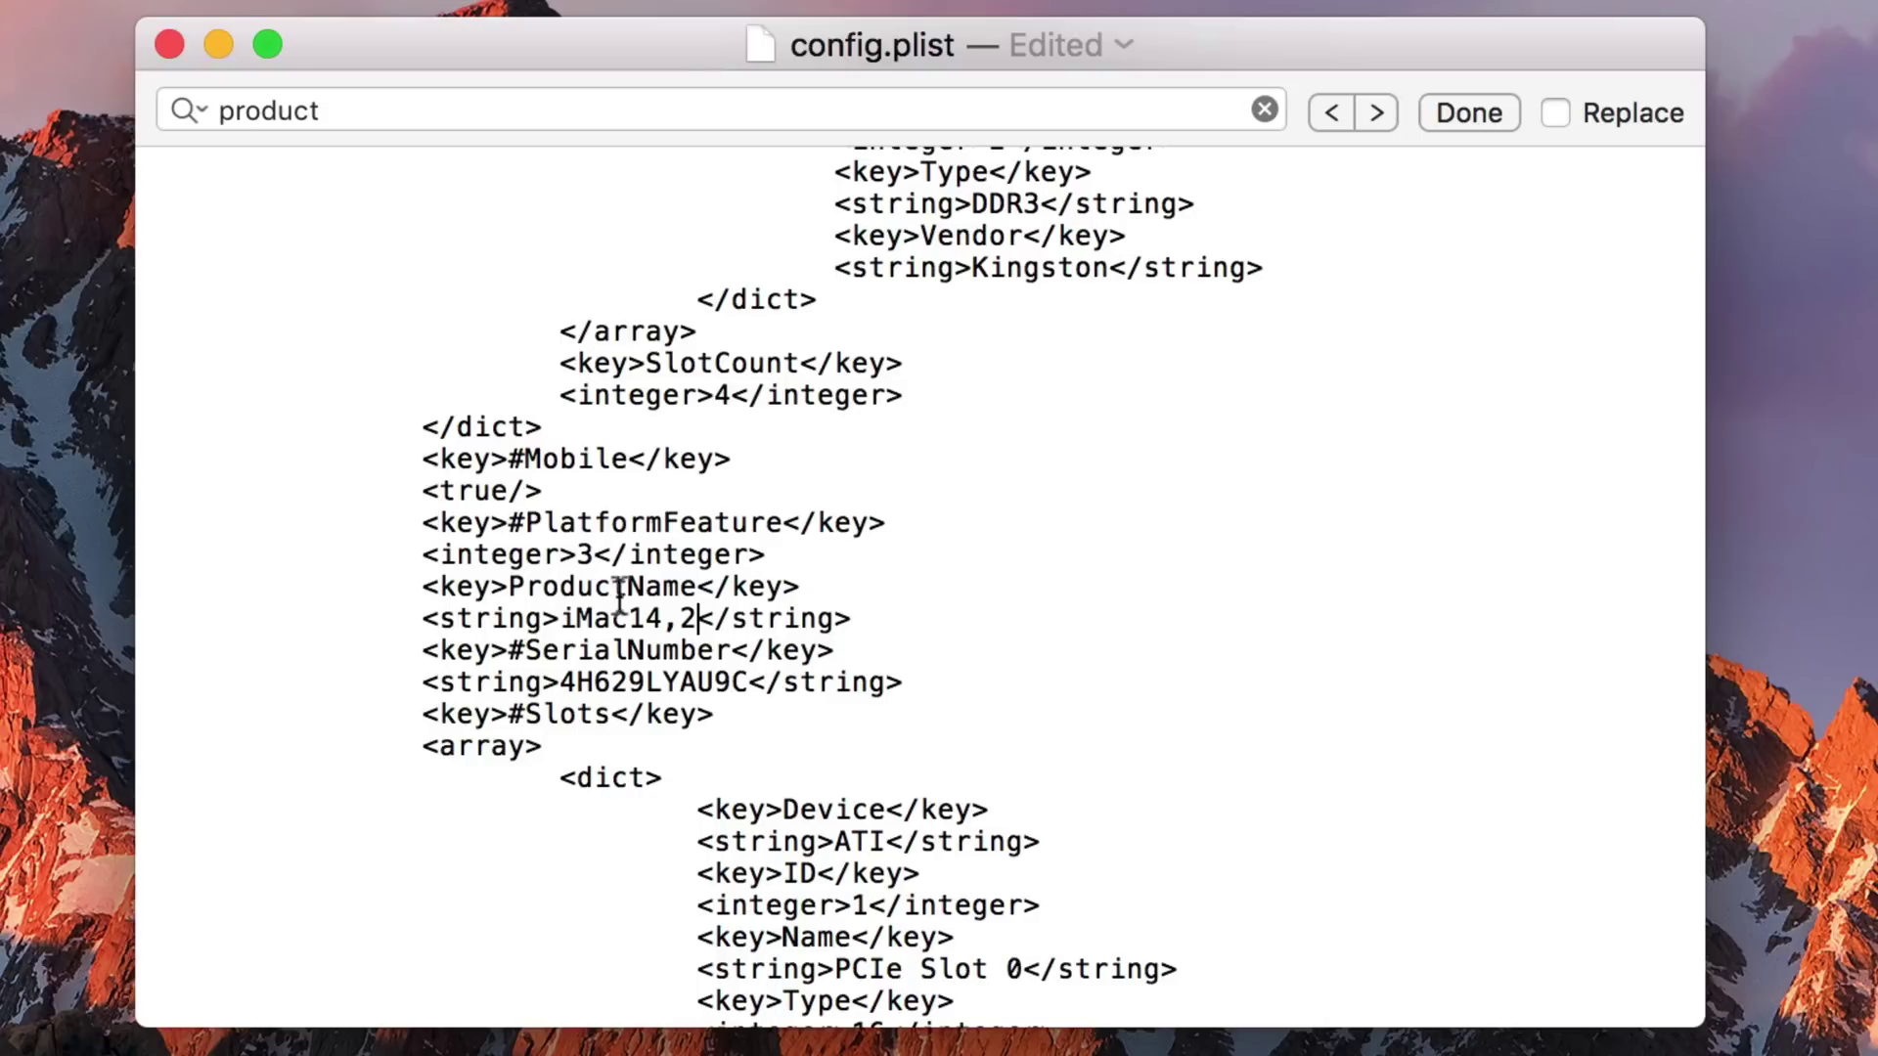
drag(614, 587, 628, 587)
- Close the find bar, save config.plist via File > Save, and close it, acknowledging the version warning
click(1264, 109)
click(1469, 112)
click(966, 311)
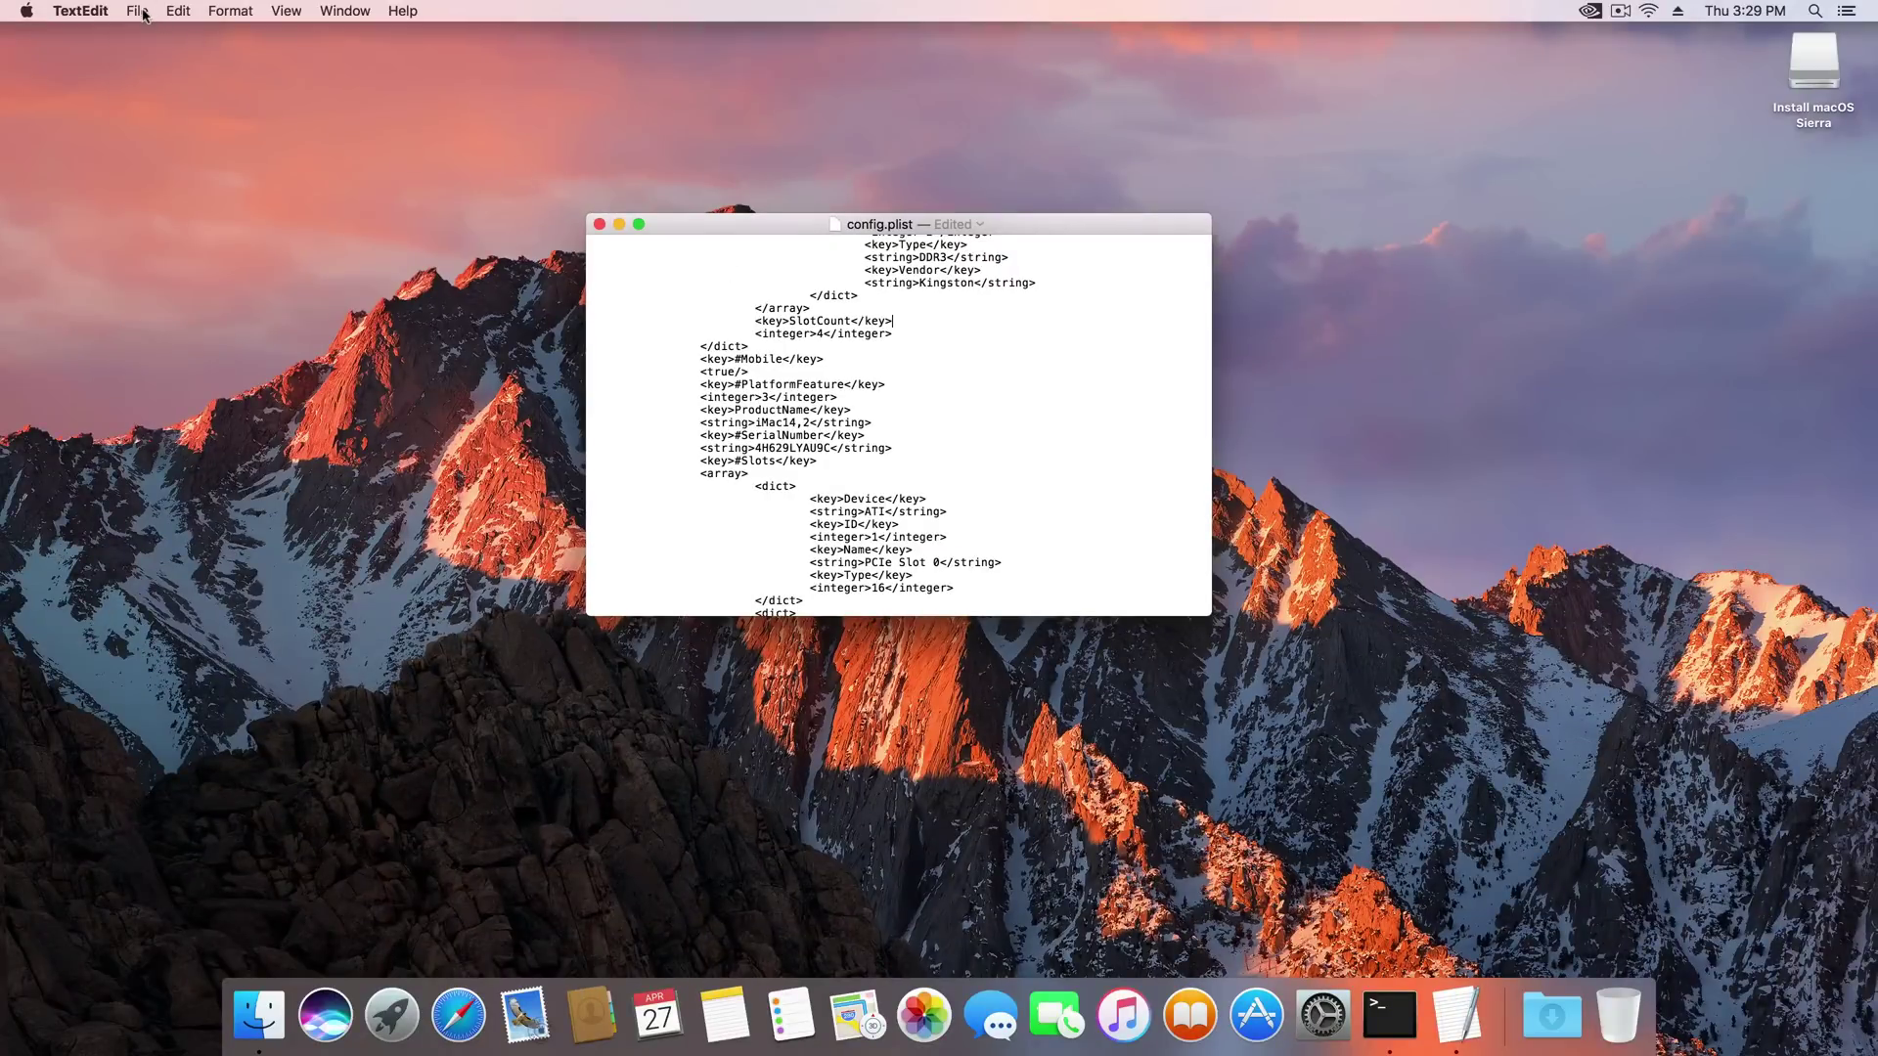
click(149, 12)
click(194, 122)
click(600, 224)
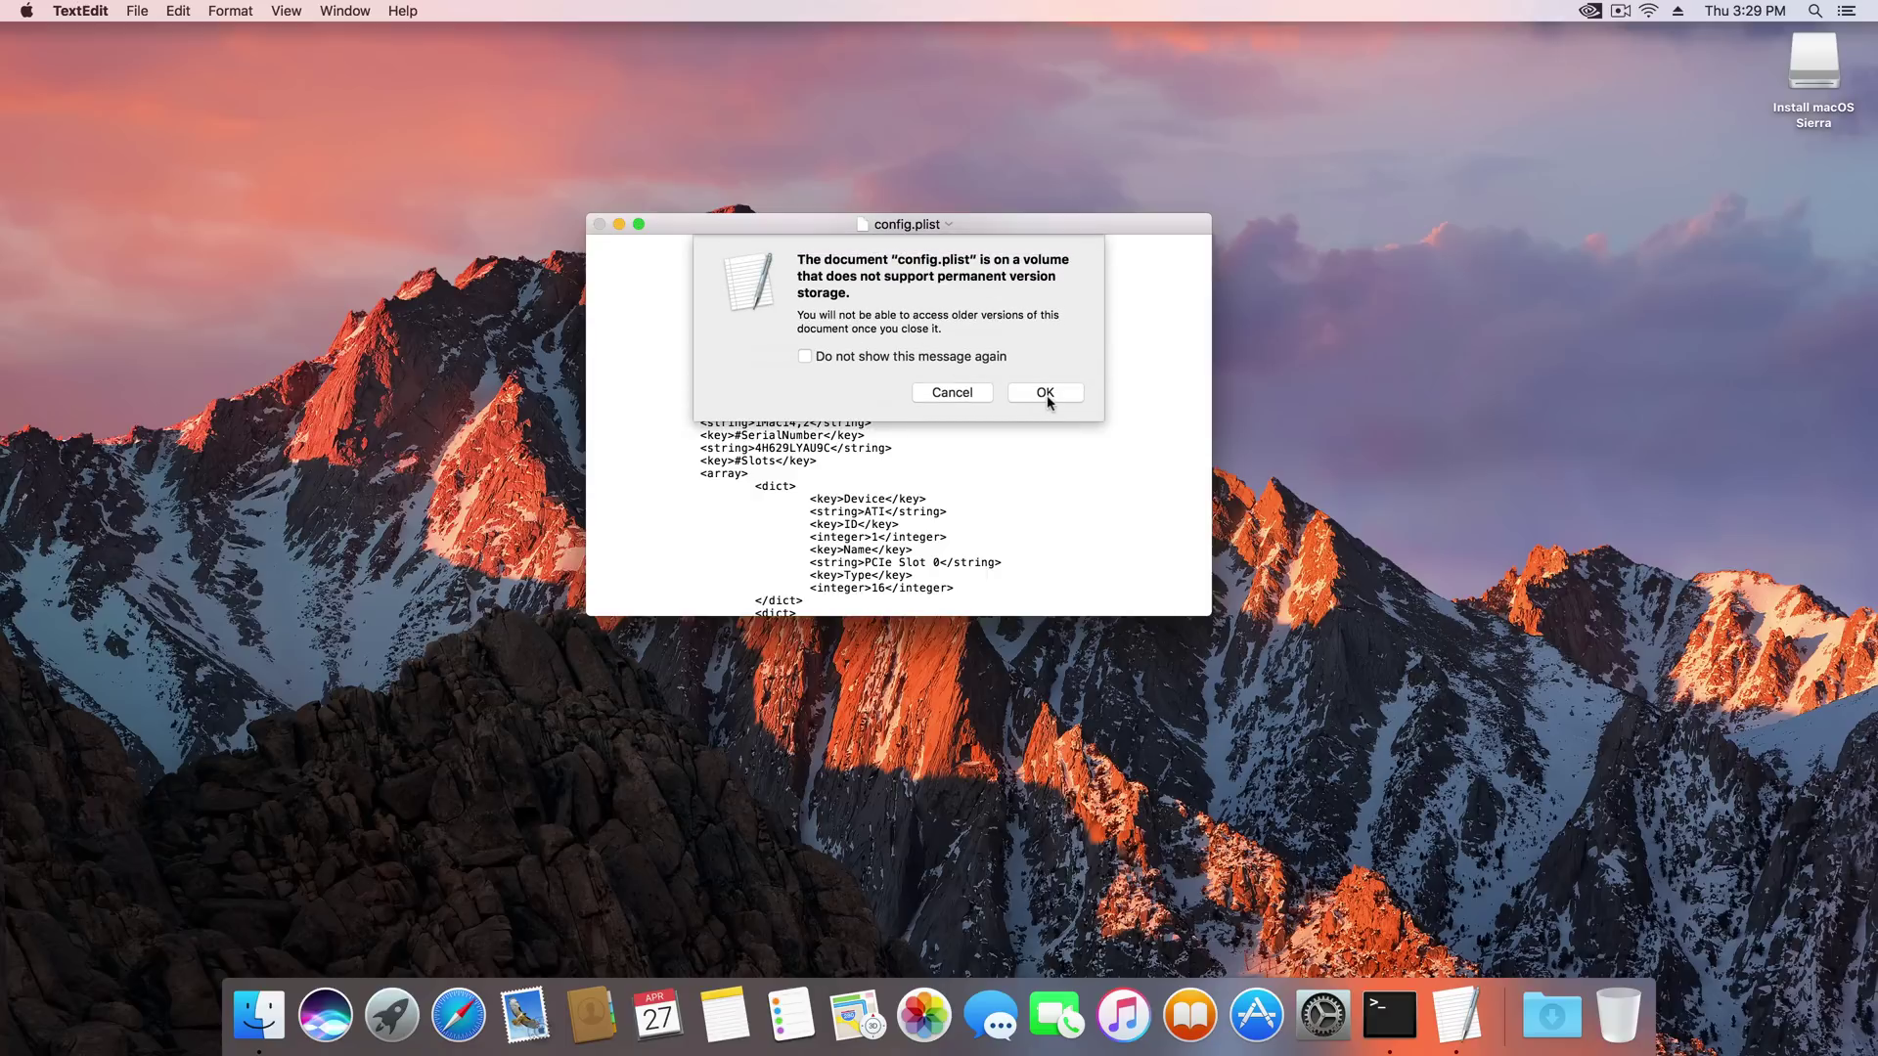
click(1048, 398)
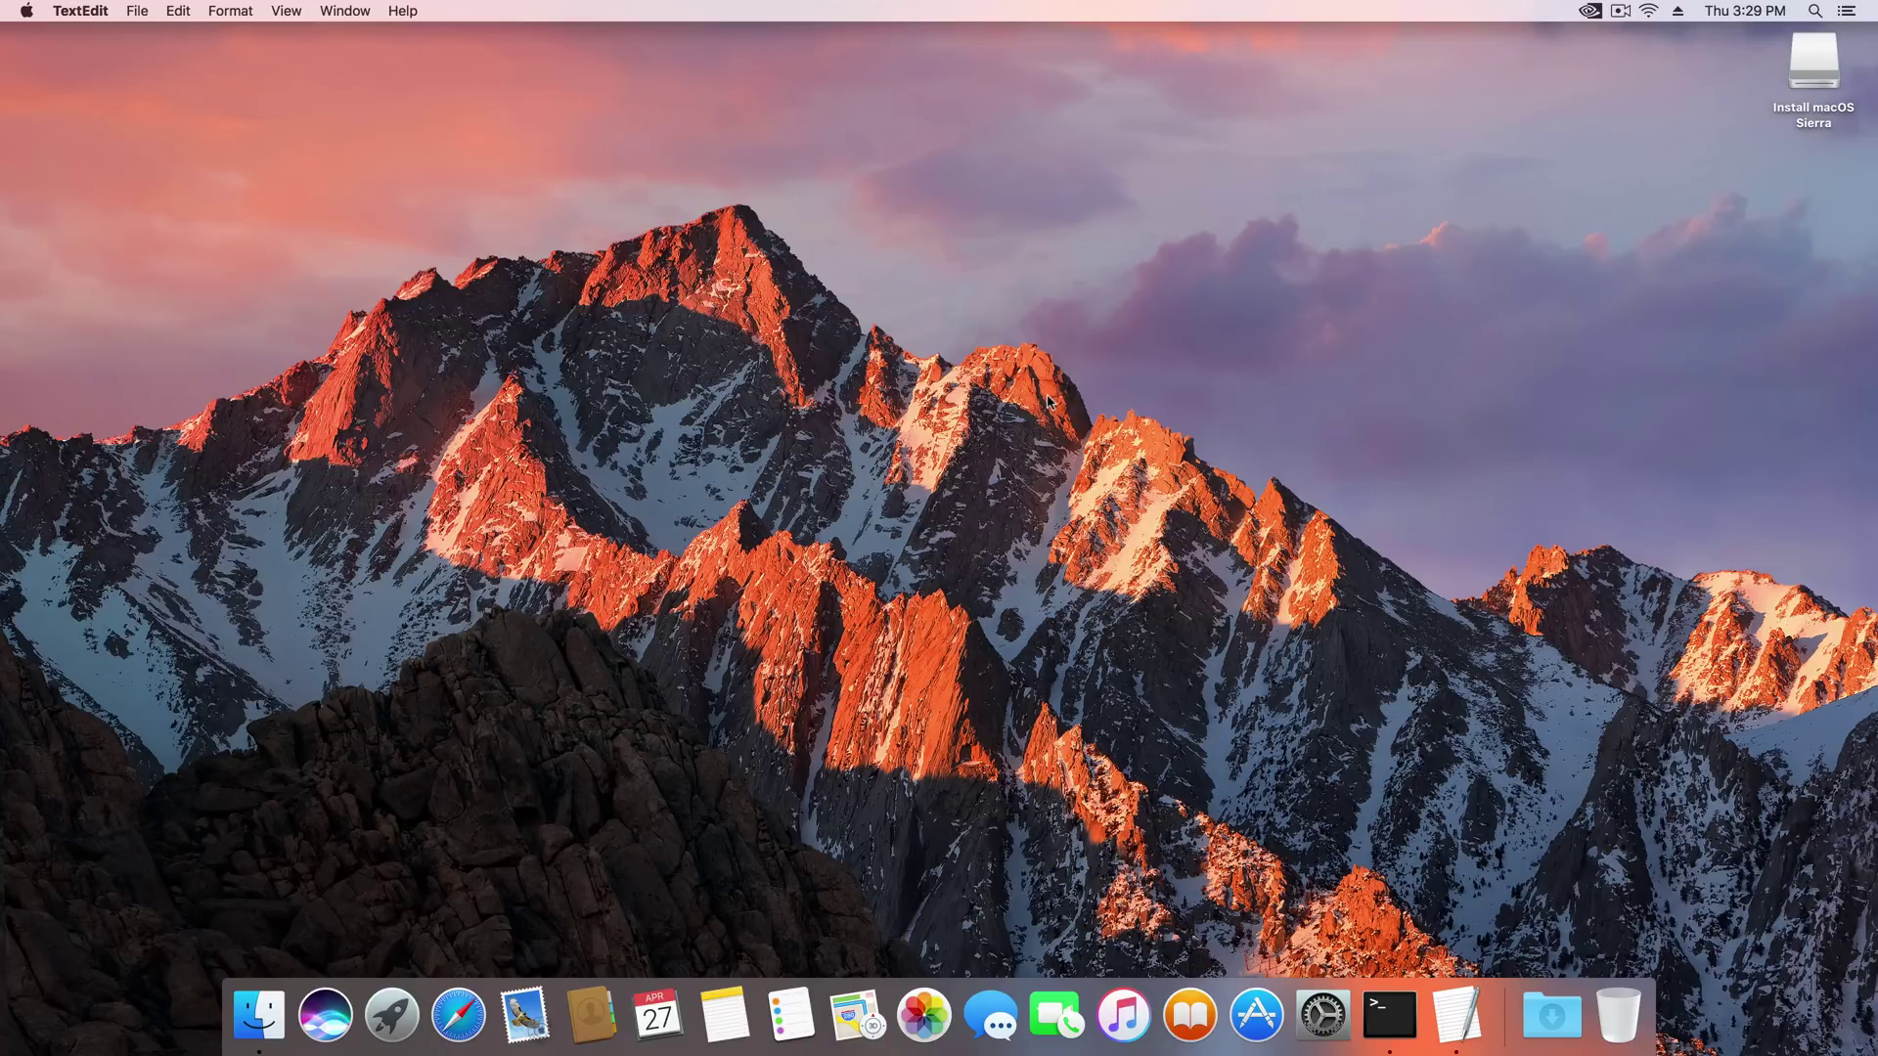
- Quit TextEdit, restart the Mac from the Apple menu, and log back in with the account password
key(super+q)
click(28, 10)
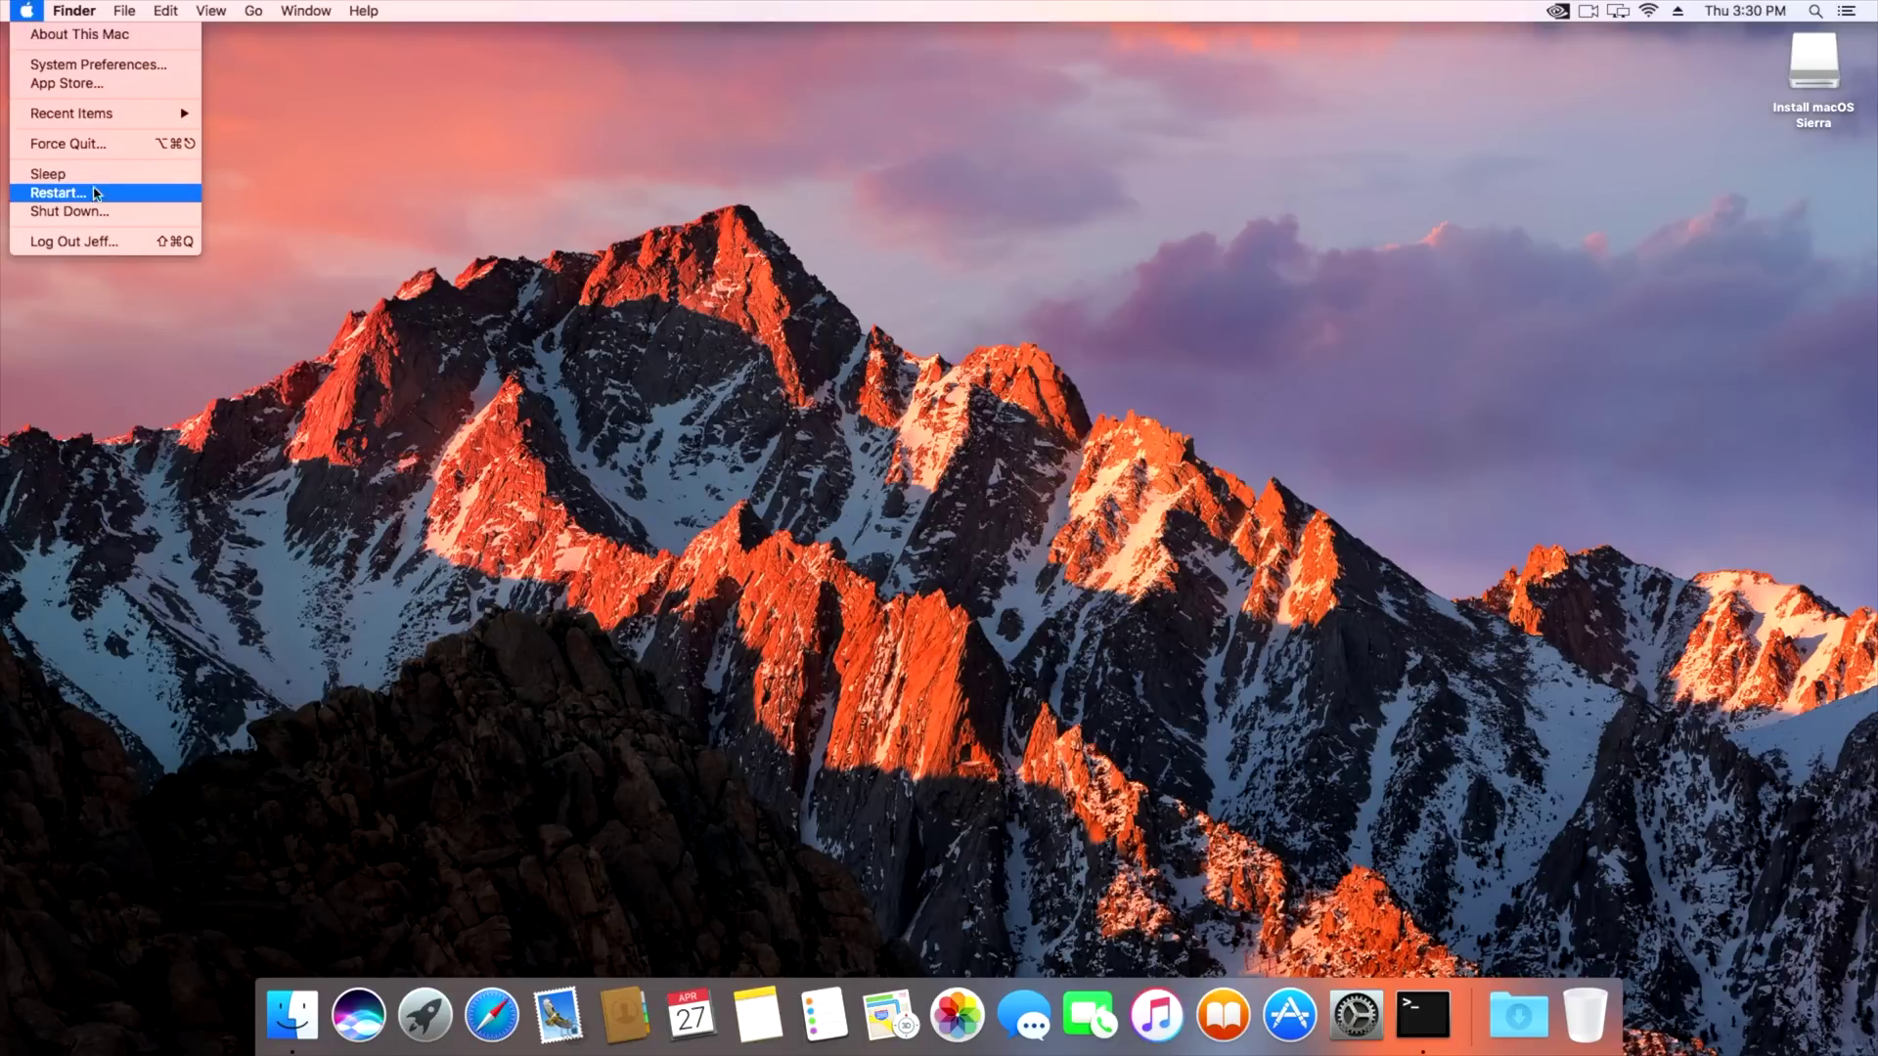
click(101, 195)
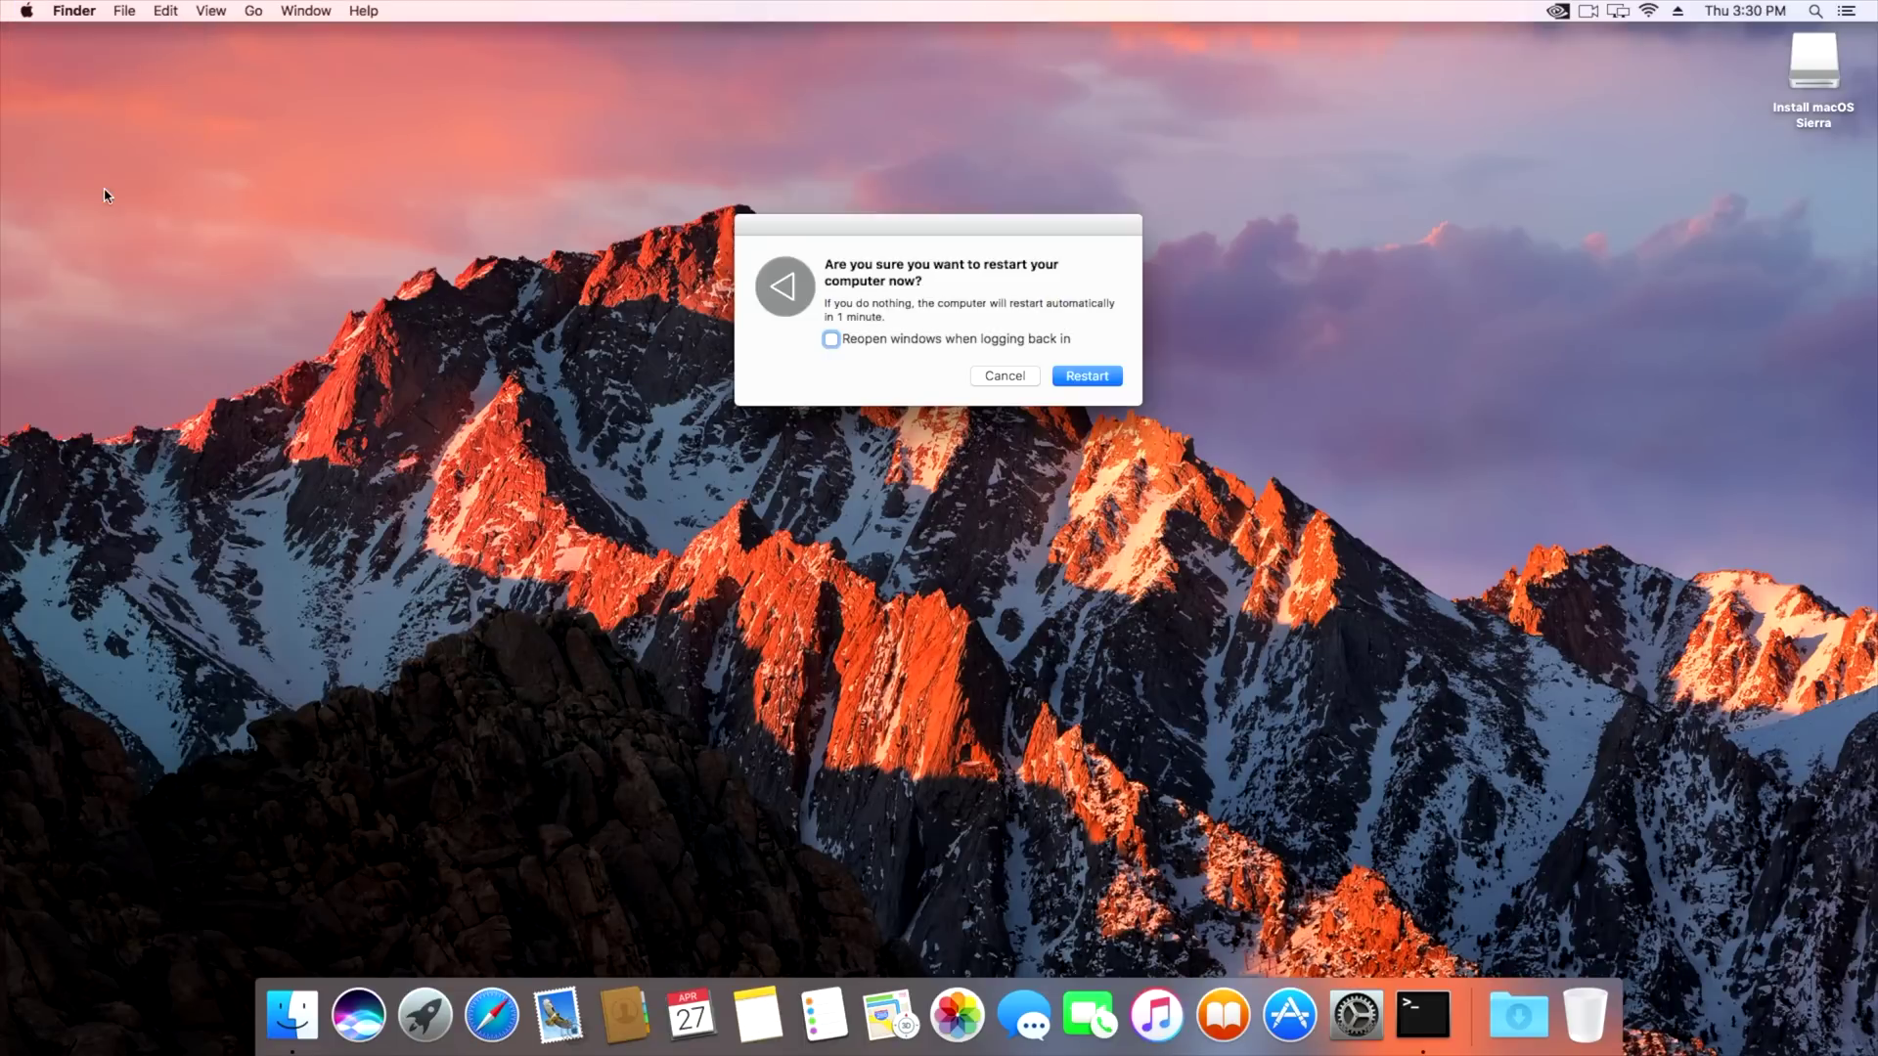
click(1106, 379)
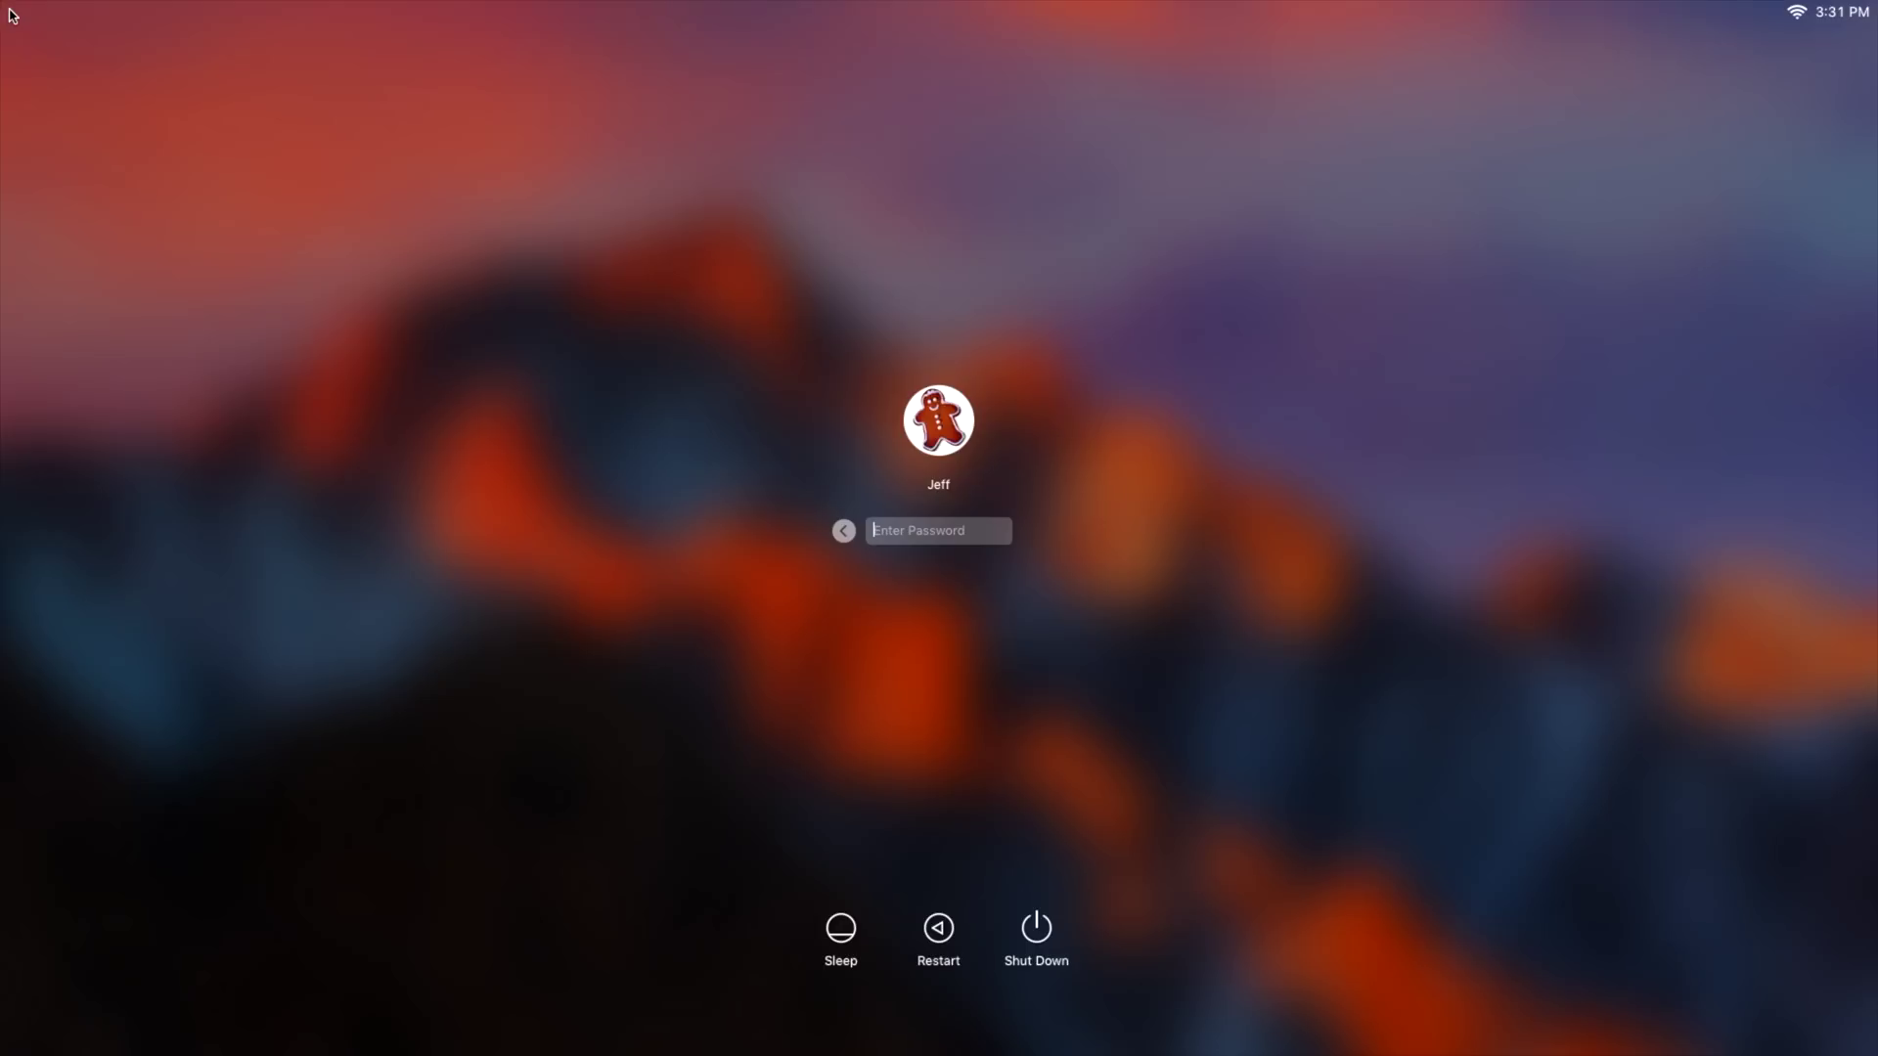
text(••••••)
key(Return)
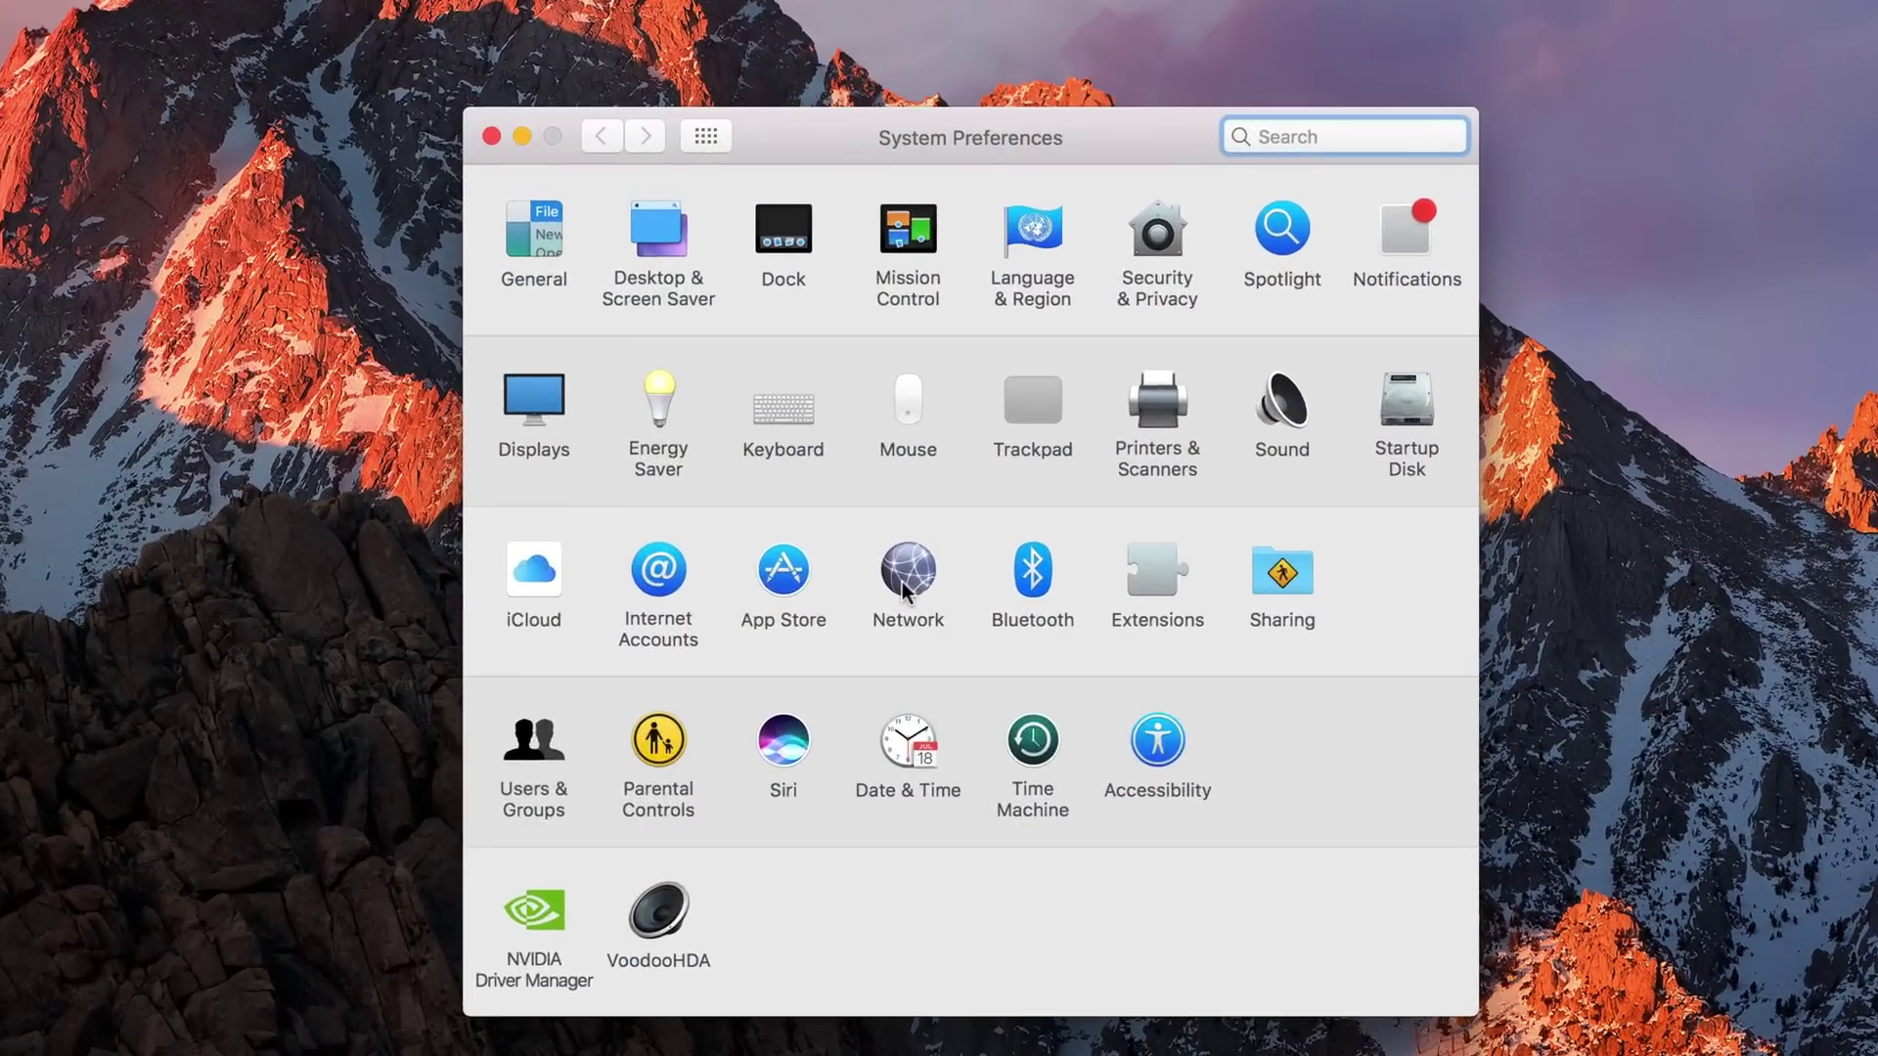
- Check the Ethernet status in Network and review the Bluetooth pane
click(917, 663)
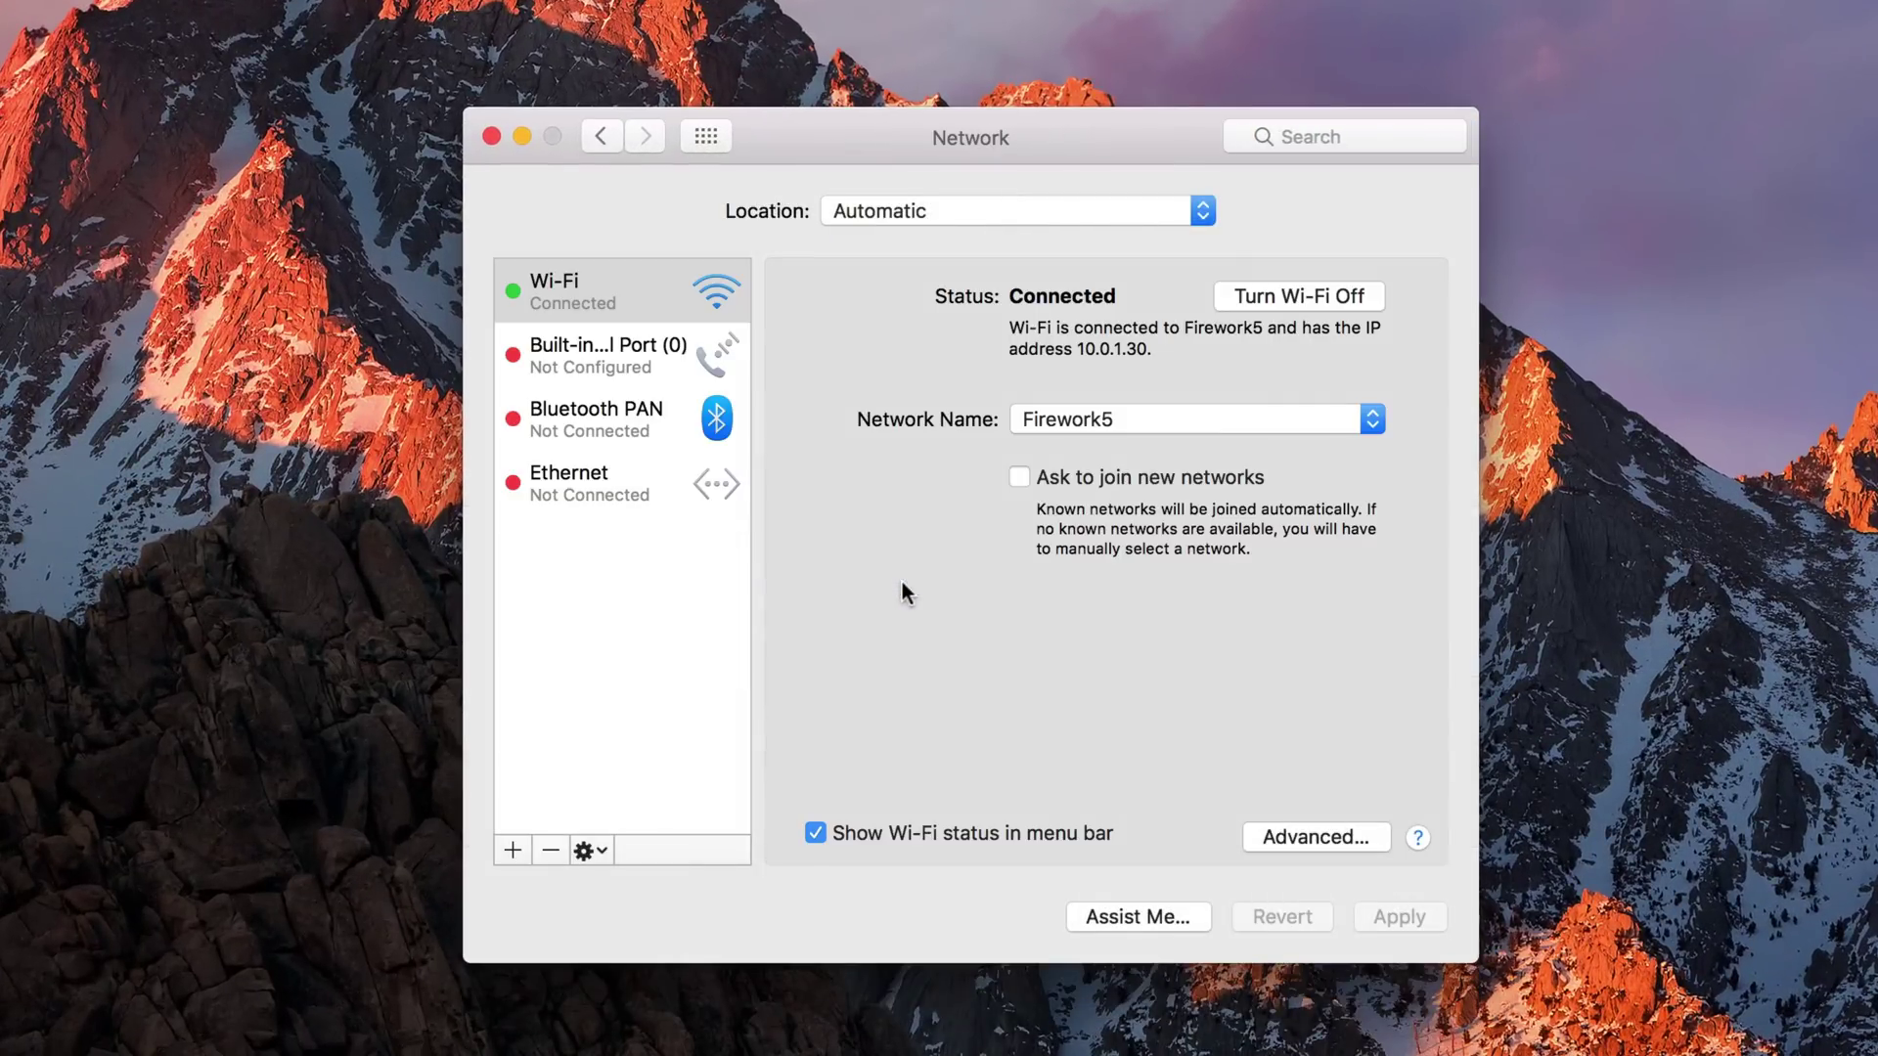
click(603, 502)
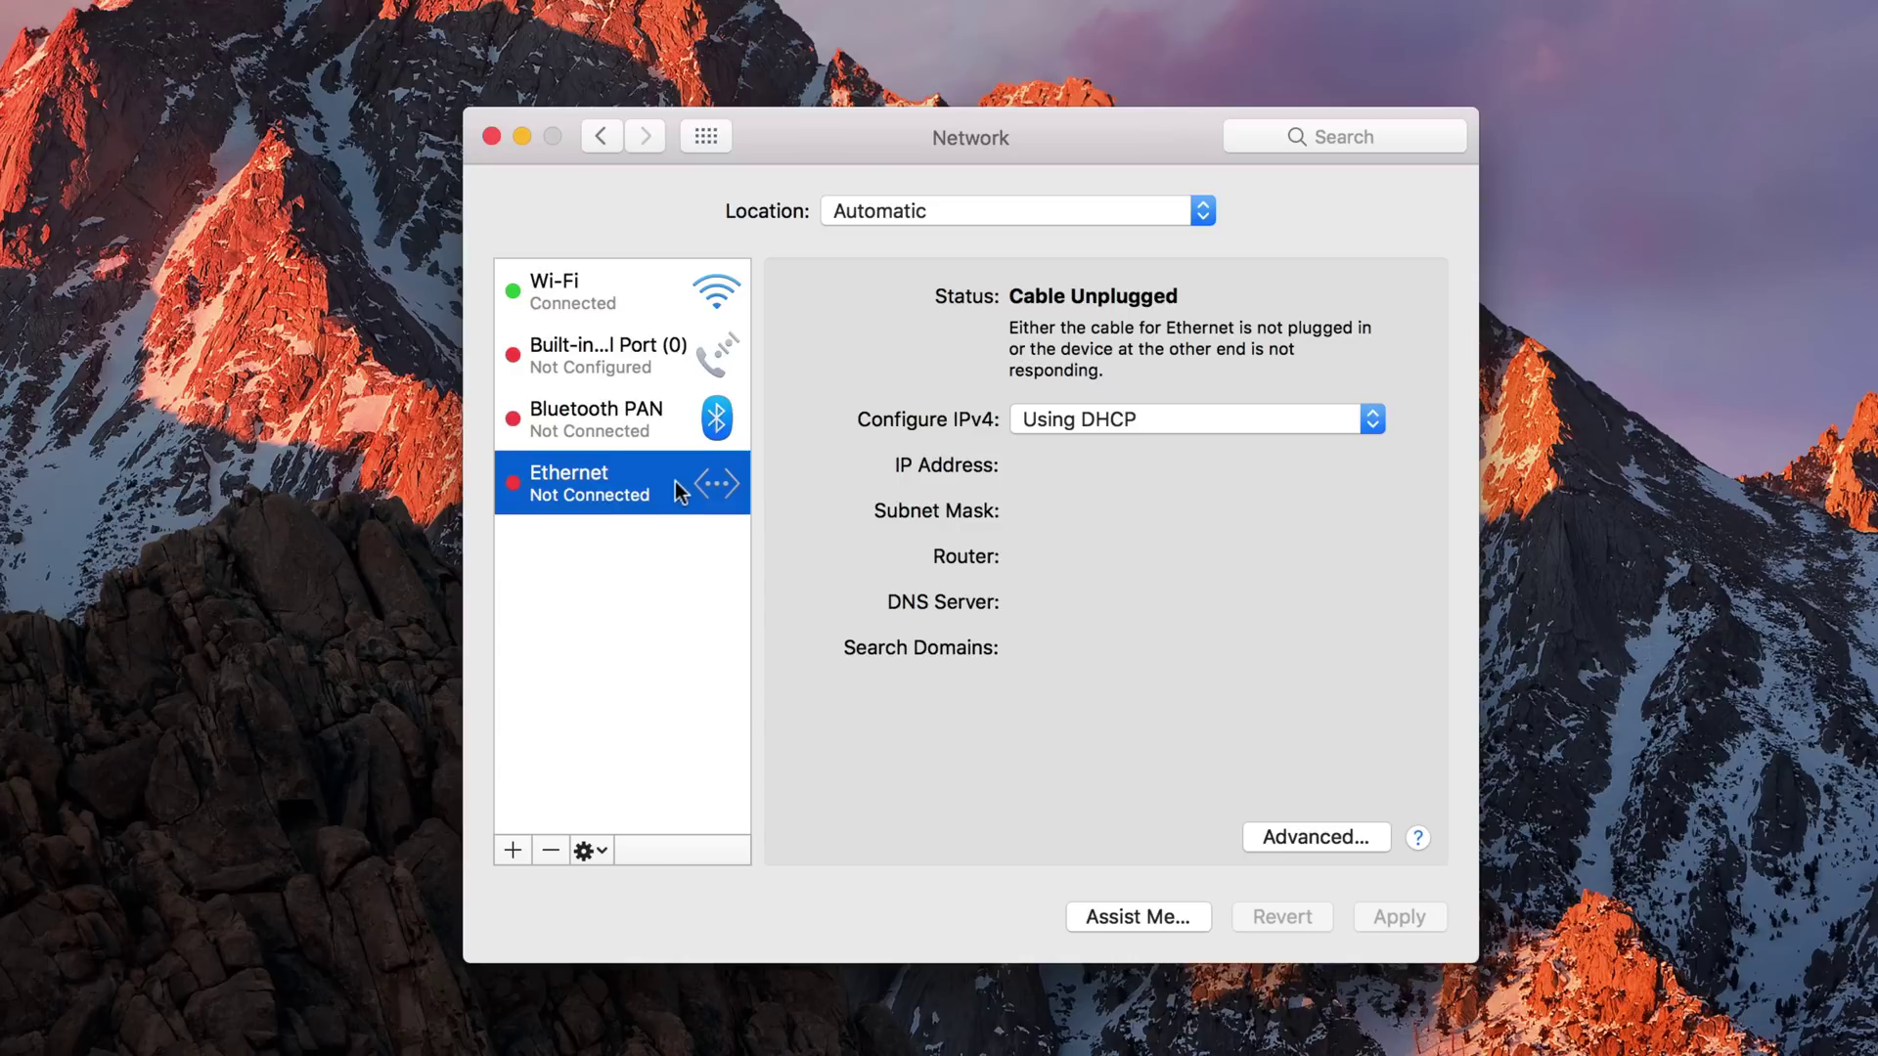
click(706, 136)
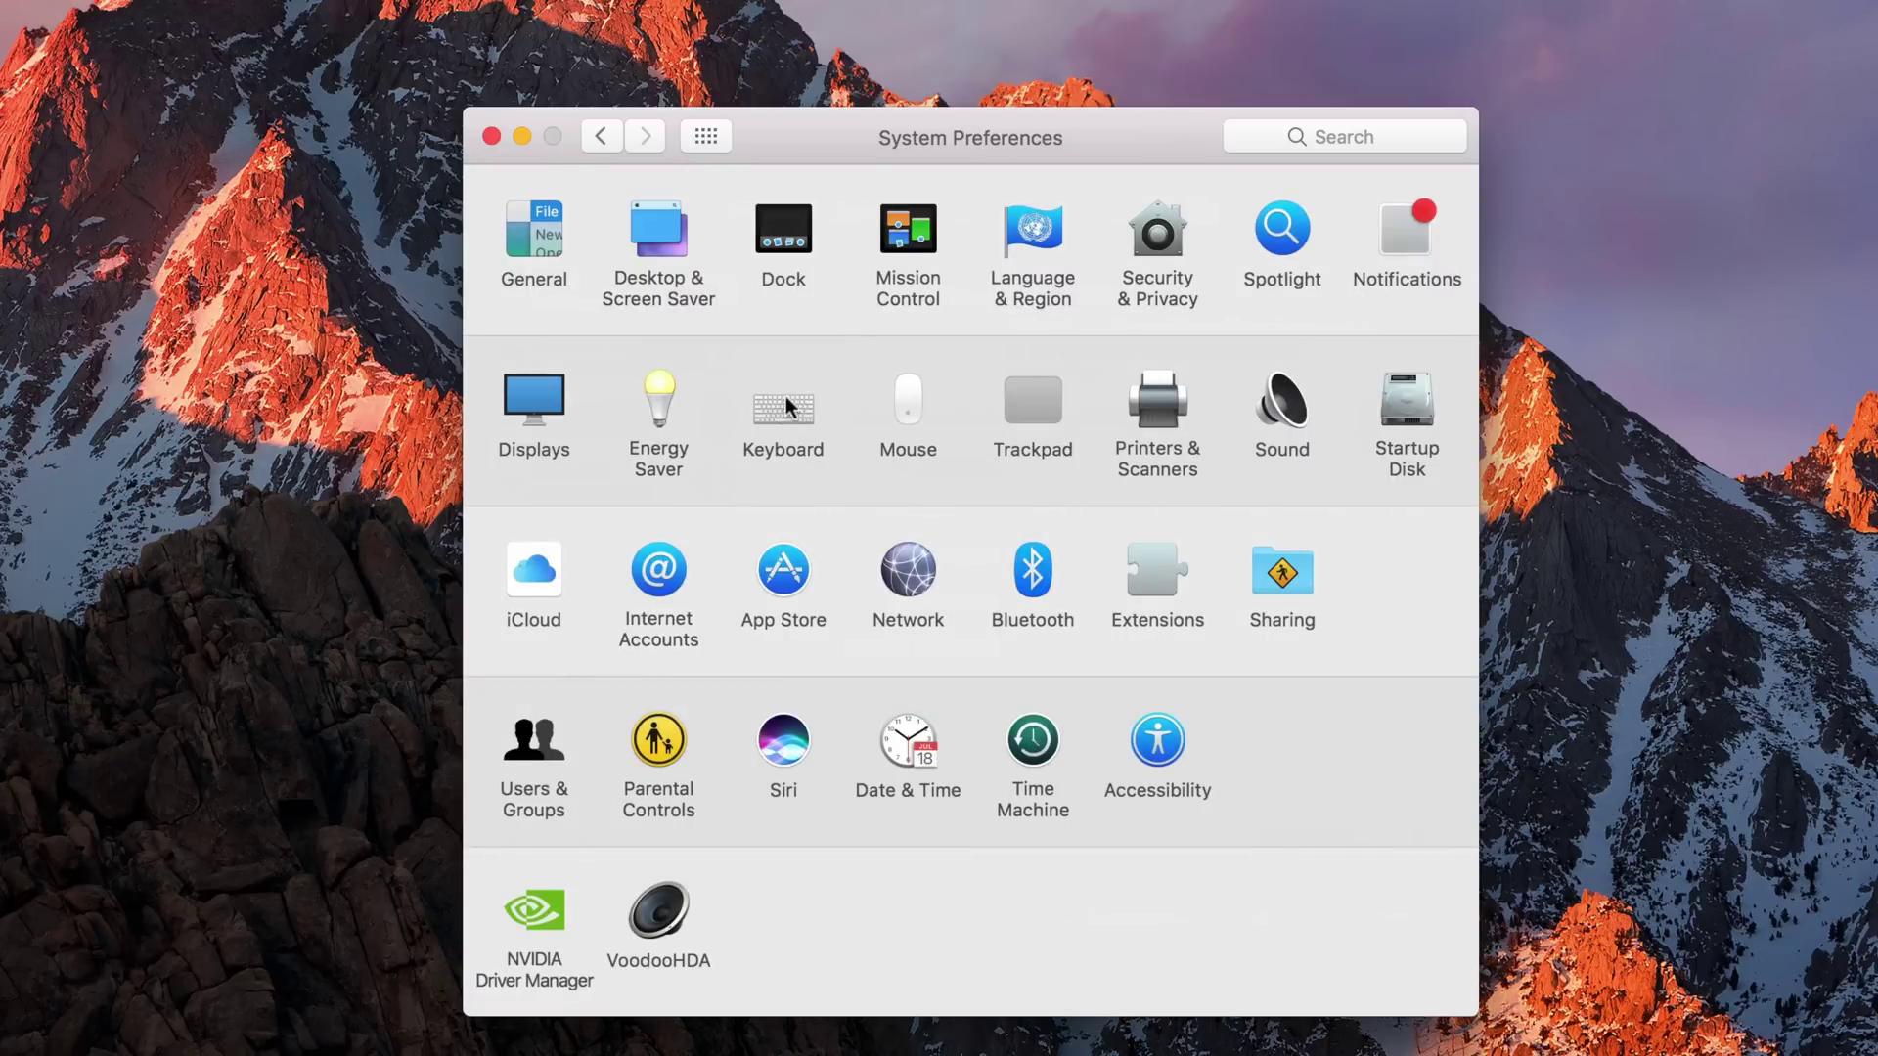
click(1030, 585)
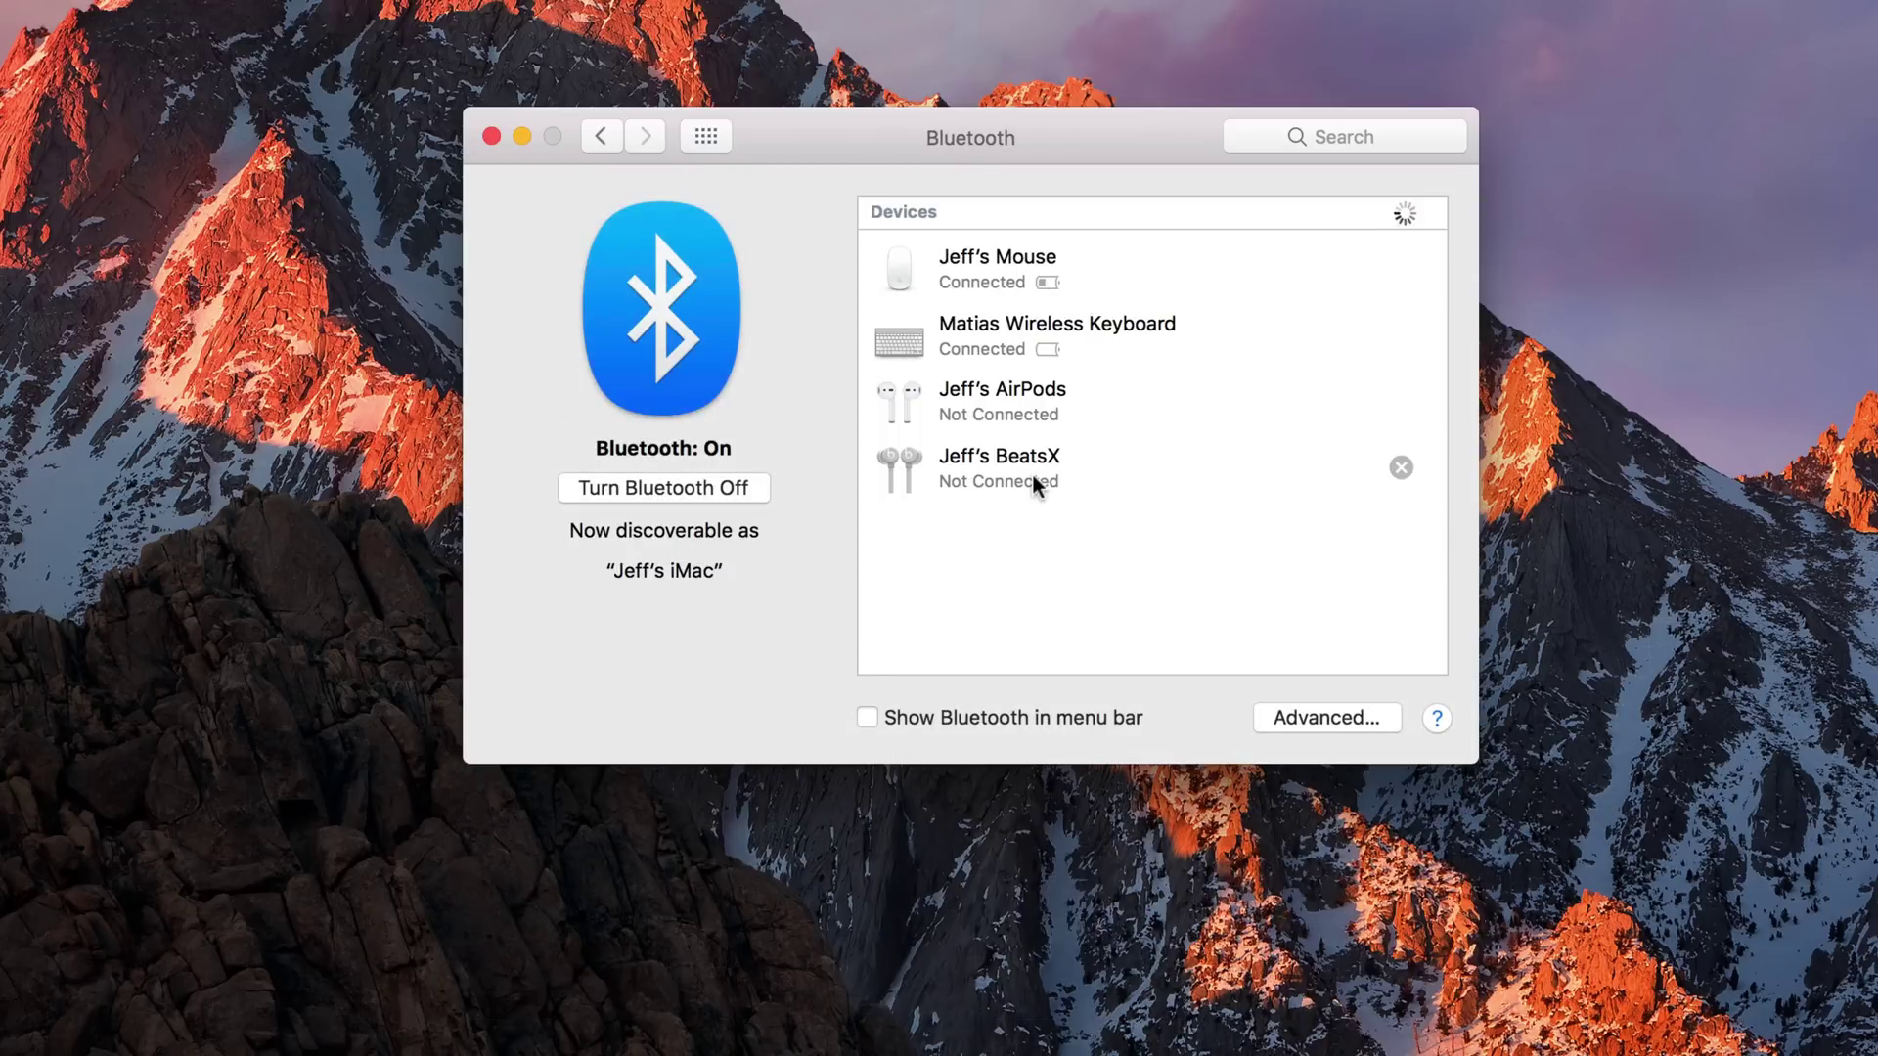
click(708, 139)
- Set the Sound output device to Onyx Blackjack and return to all preference panes
click(1277, 440)
scroll(691, 378, down, 2)
click(621, 436)
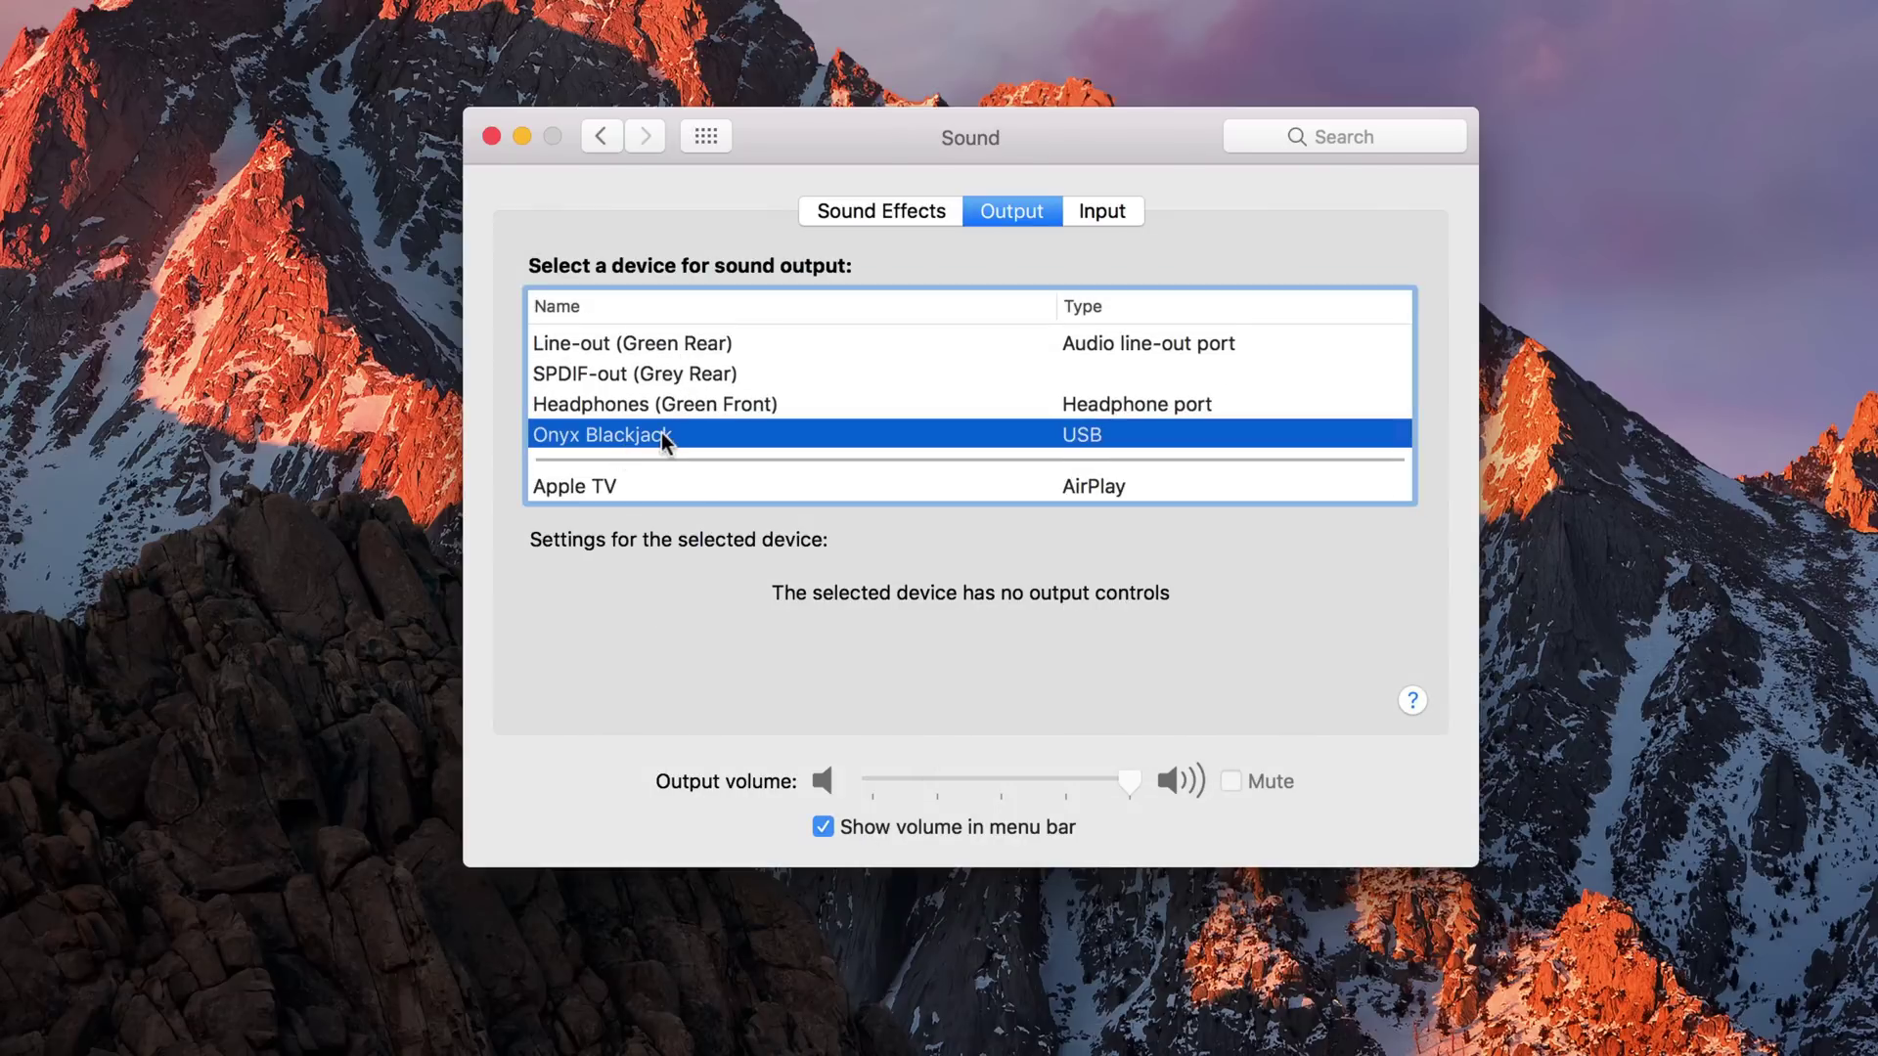
click(706, 136)
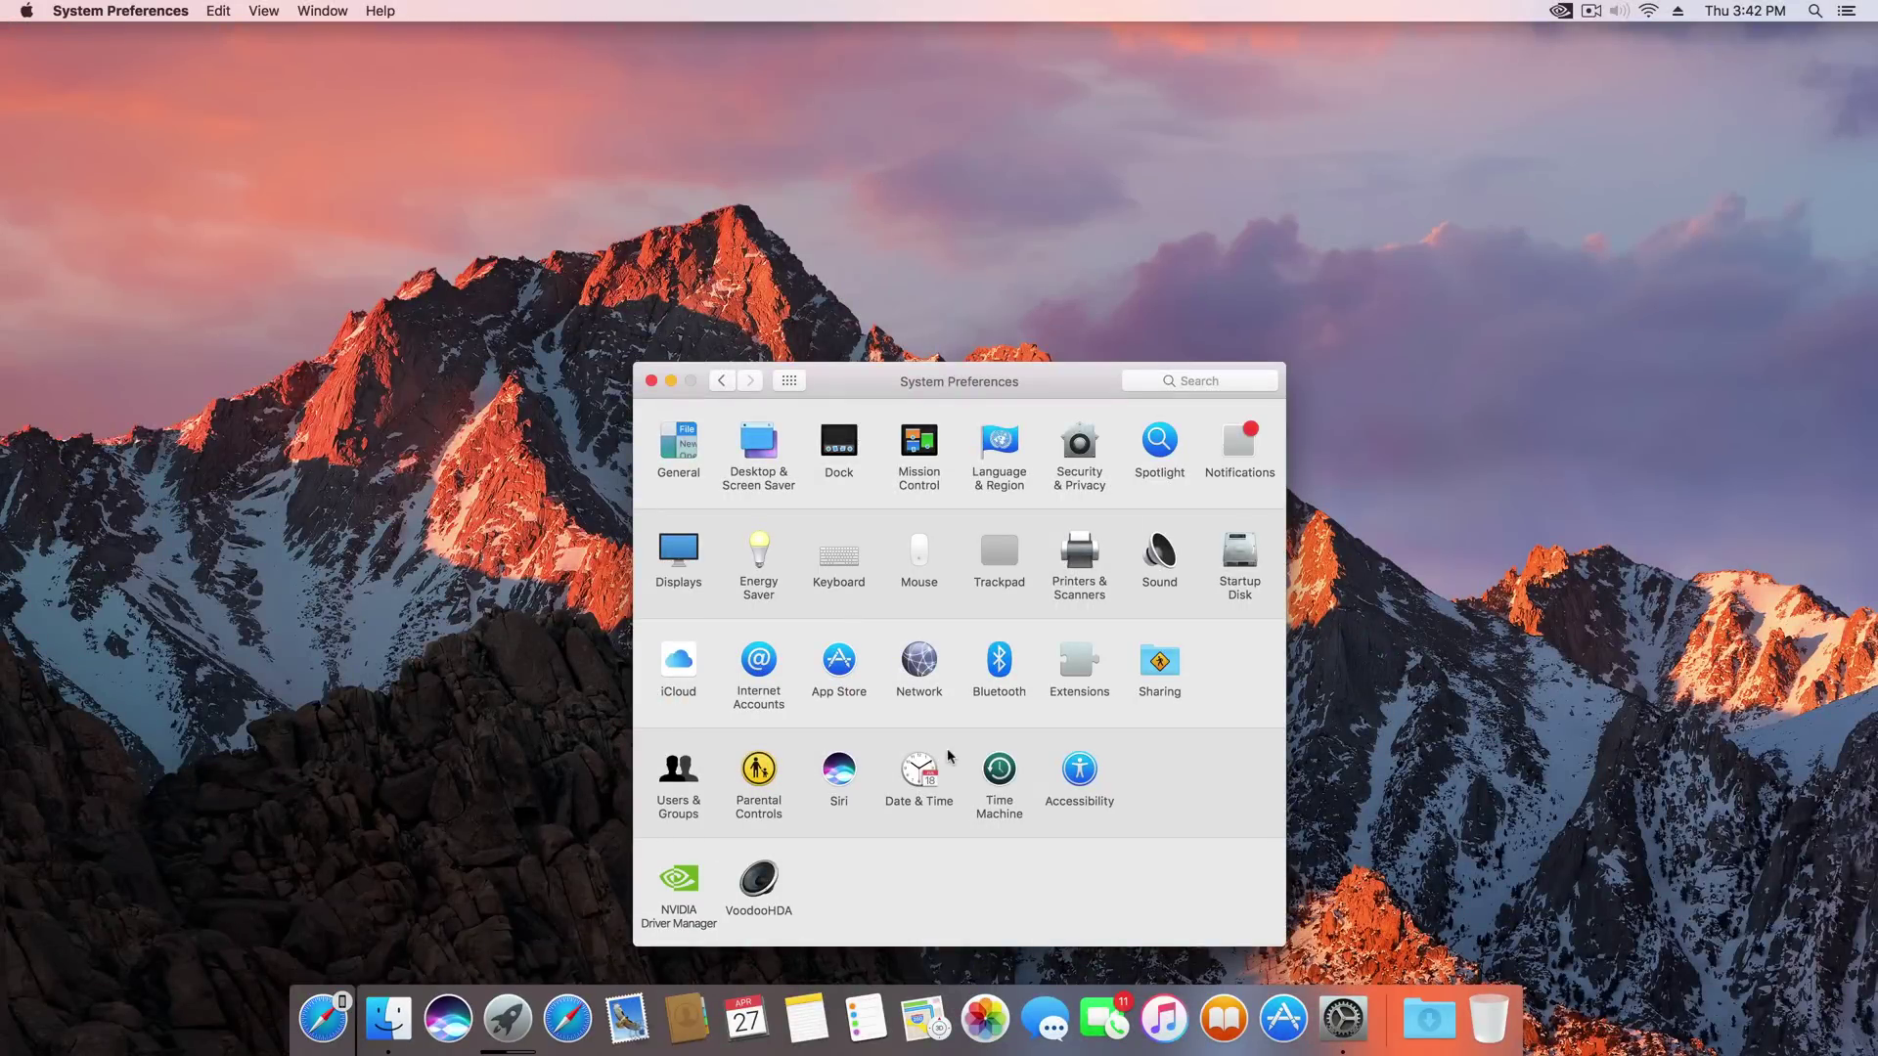
- Make this Mac discoverable by Everyone in Finder's AirDrop, then close the AirDrop window
click(389, 1018)
click(257, 190)
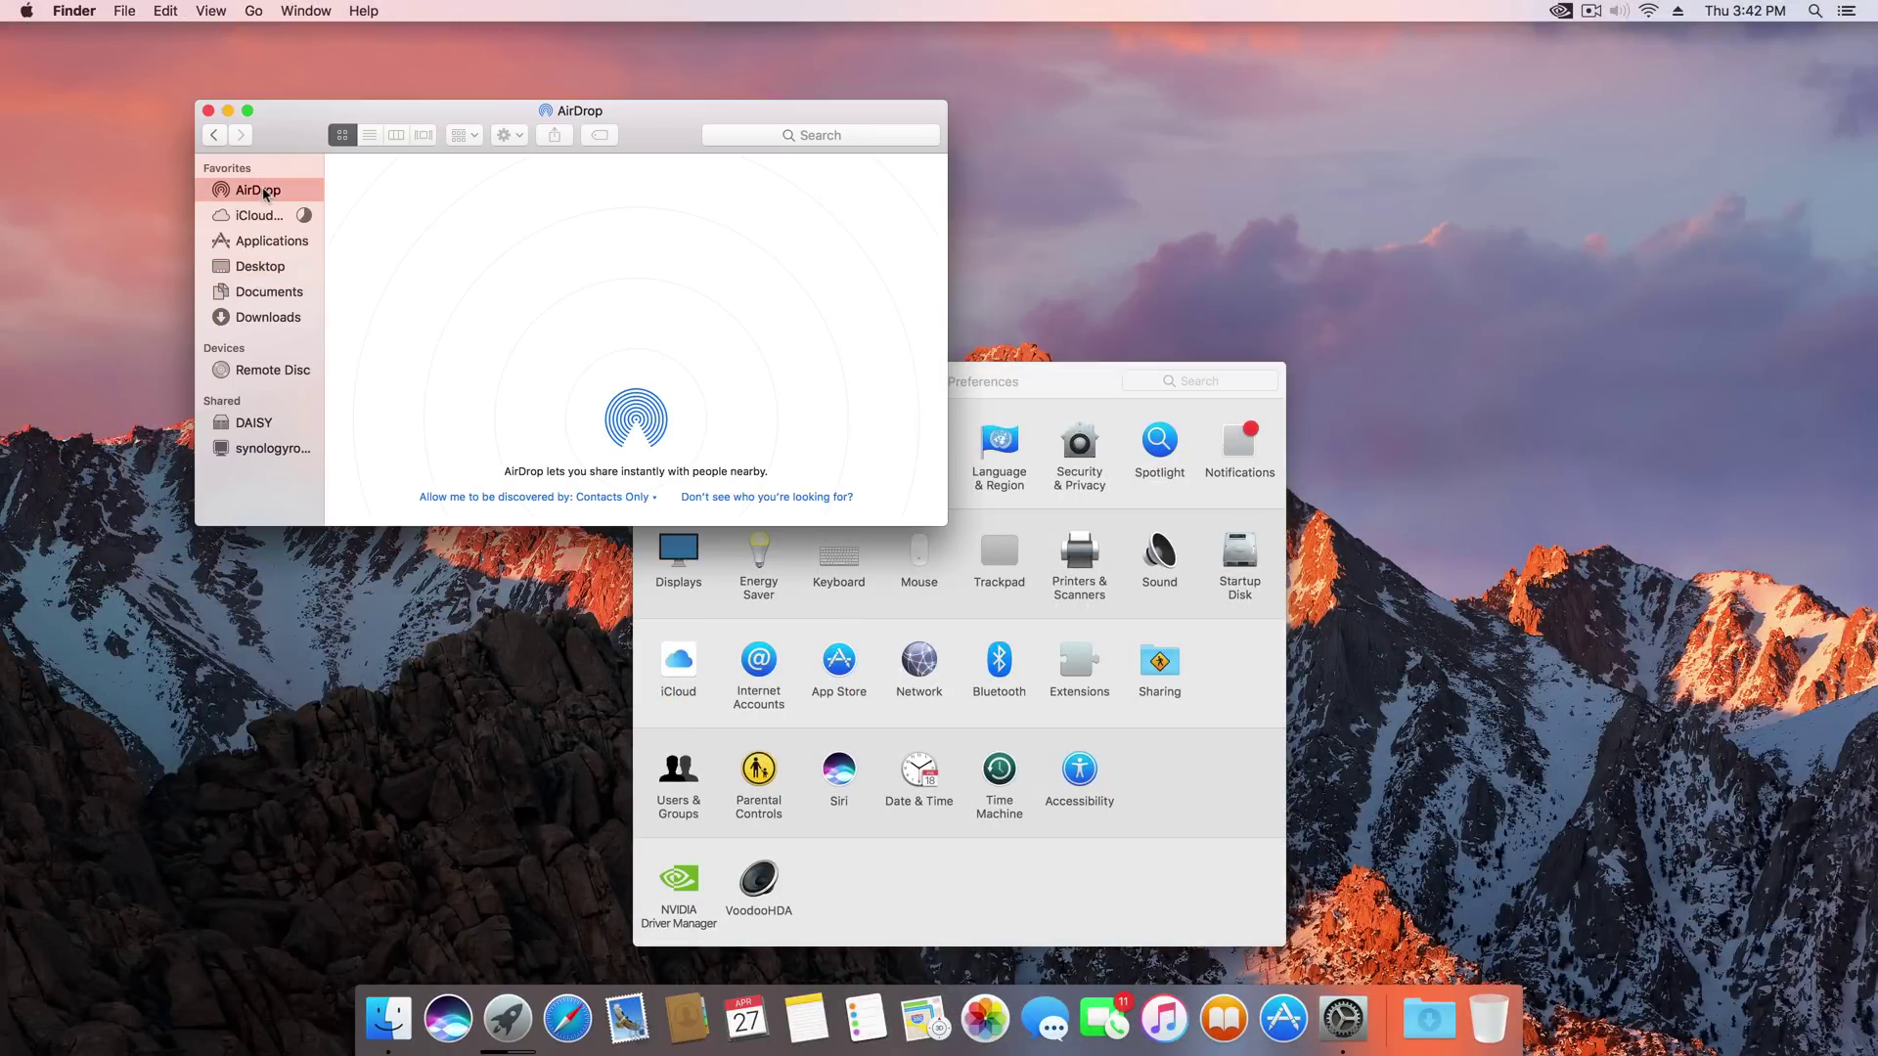
click(622, 504)
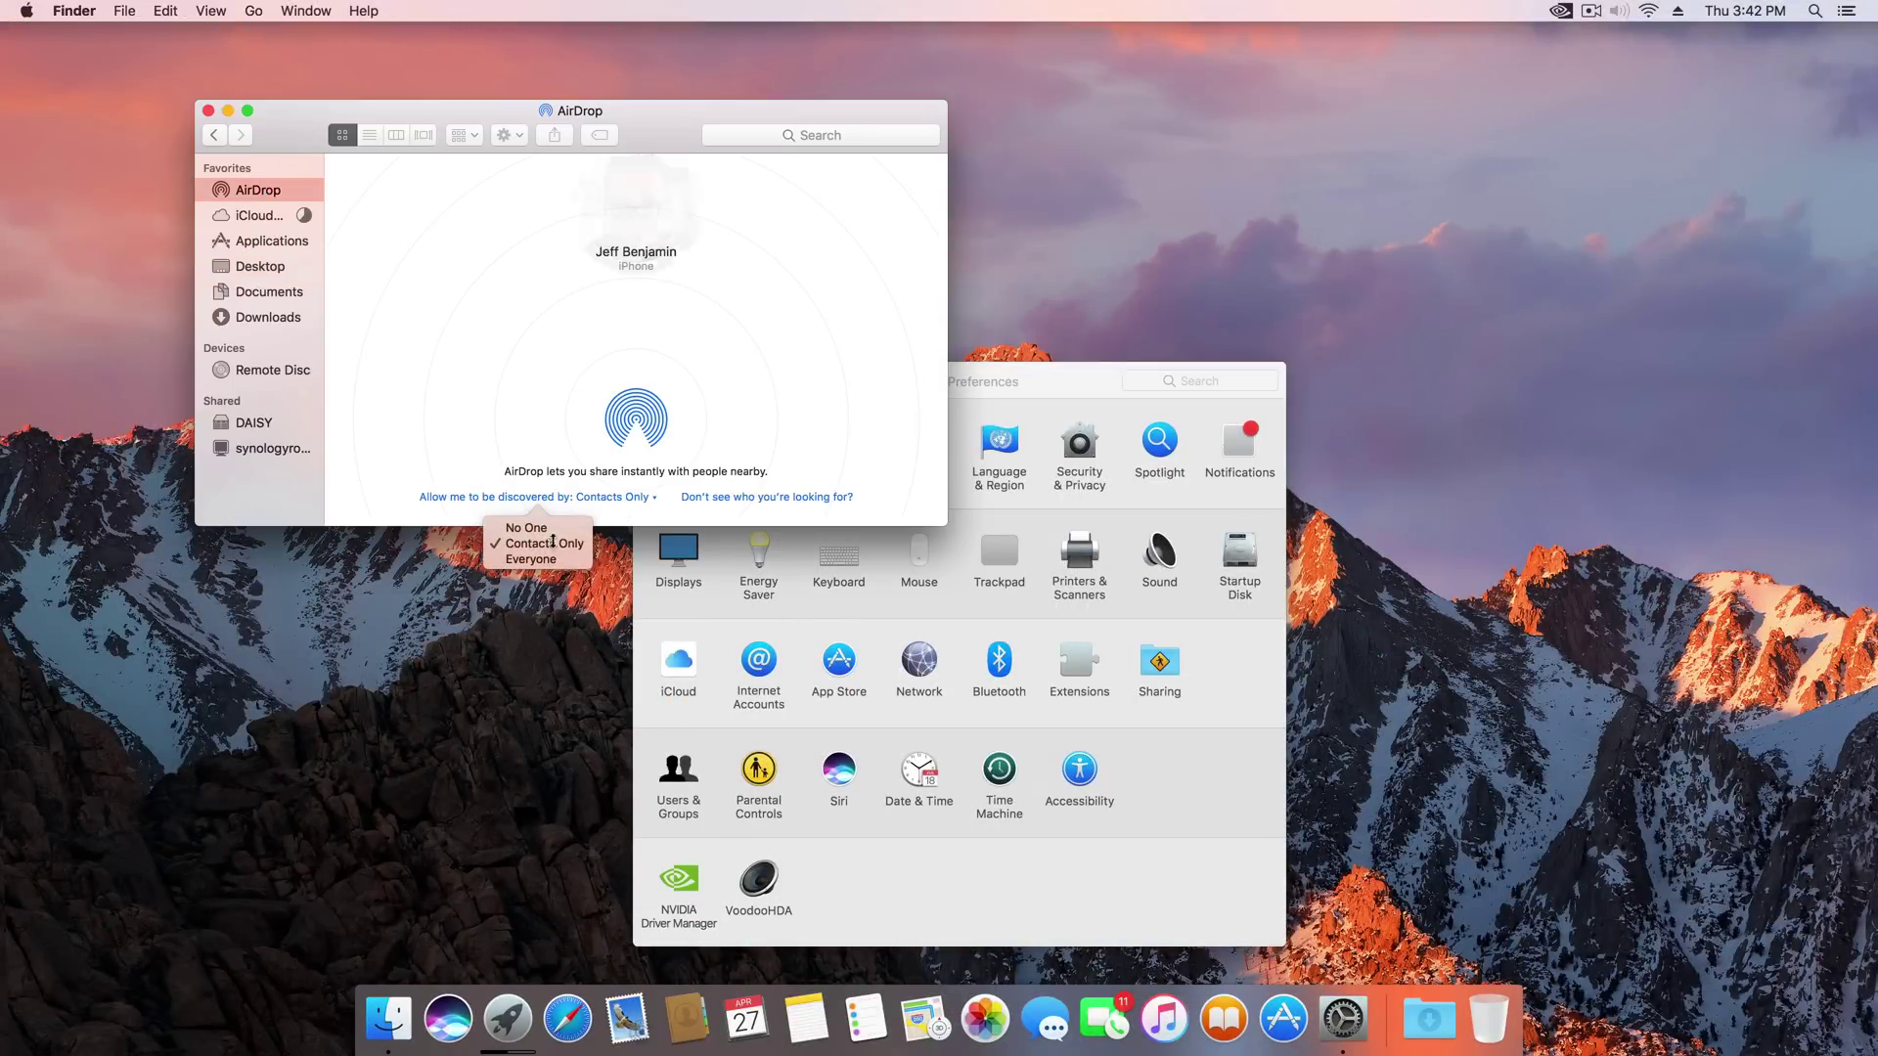
click(537, 567)
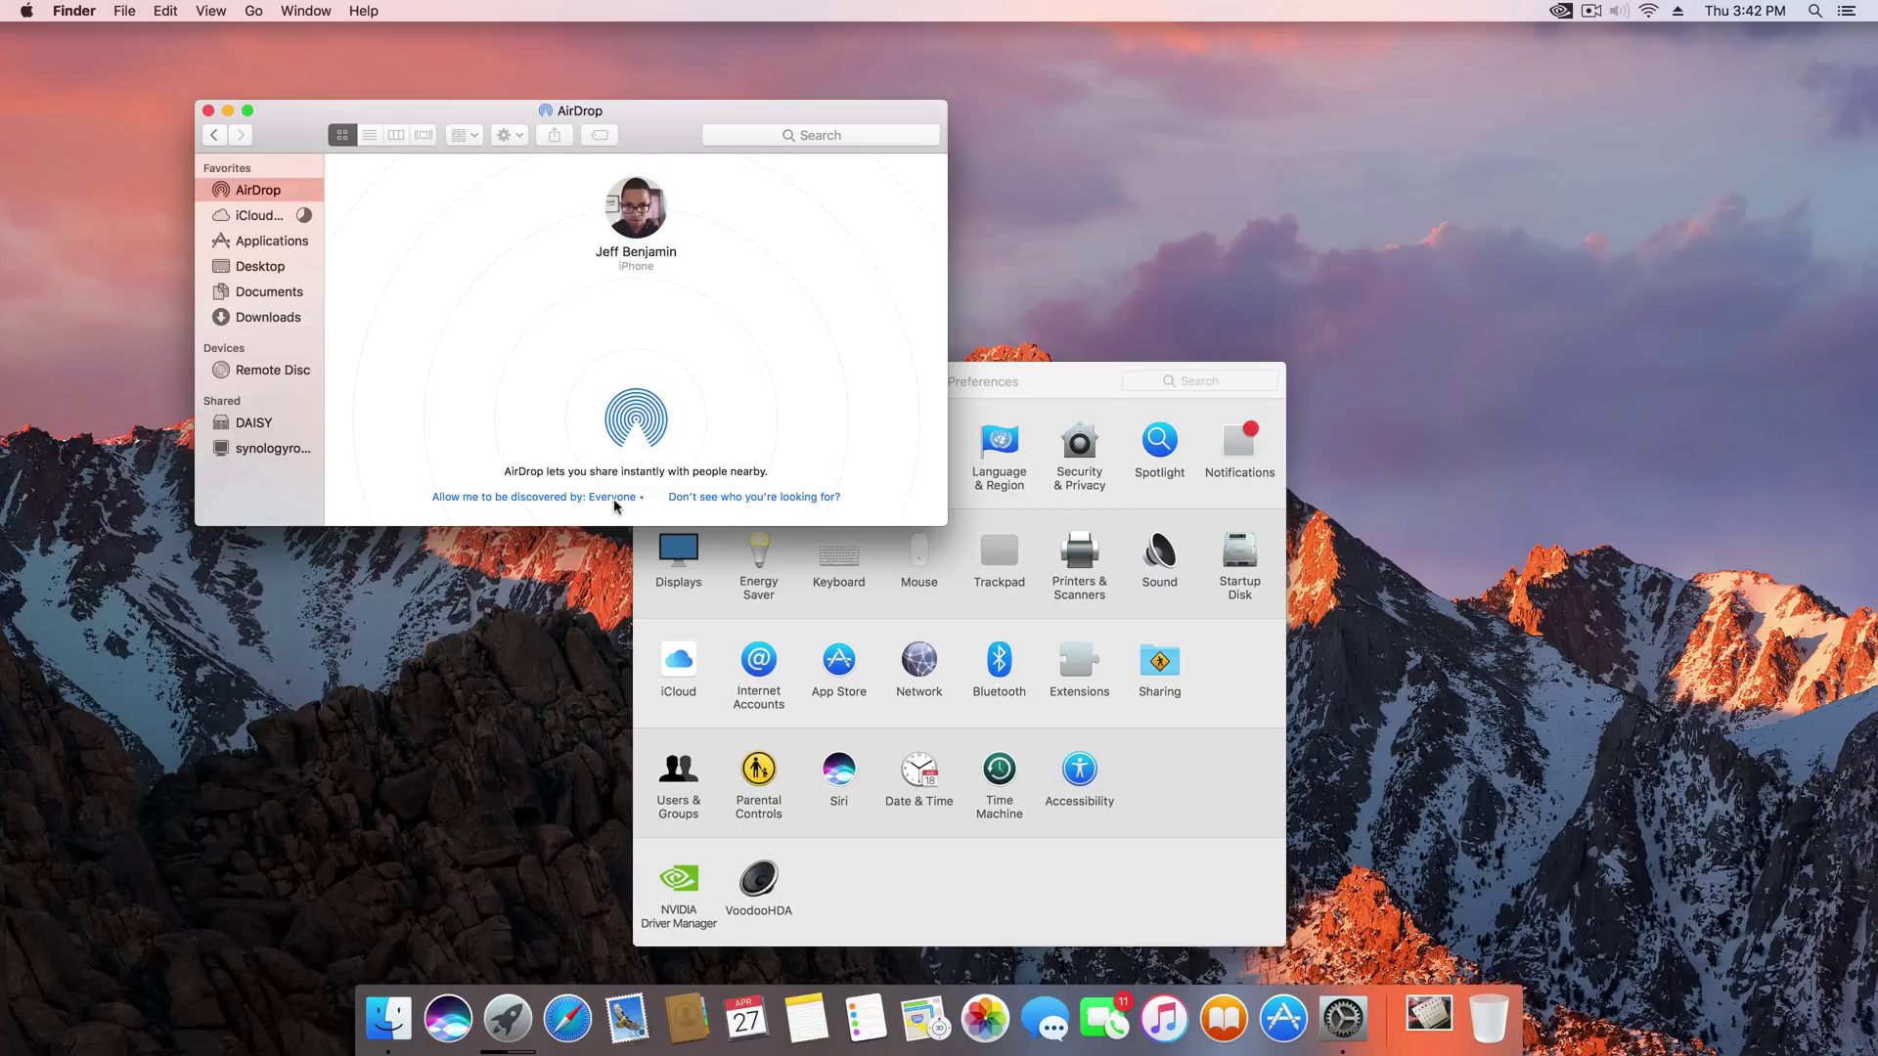
click(207, 112)
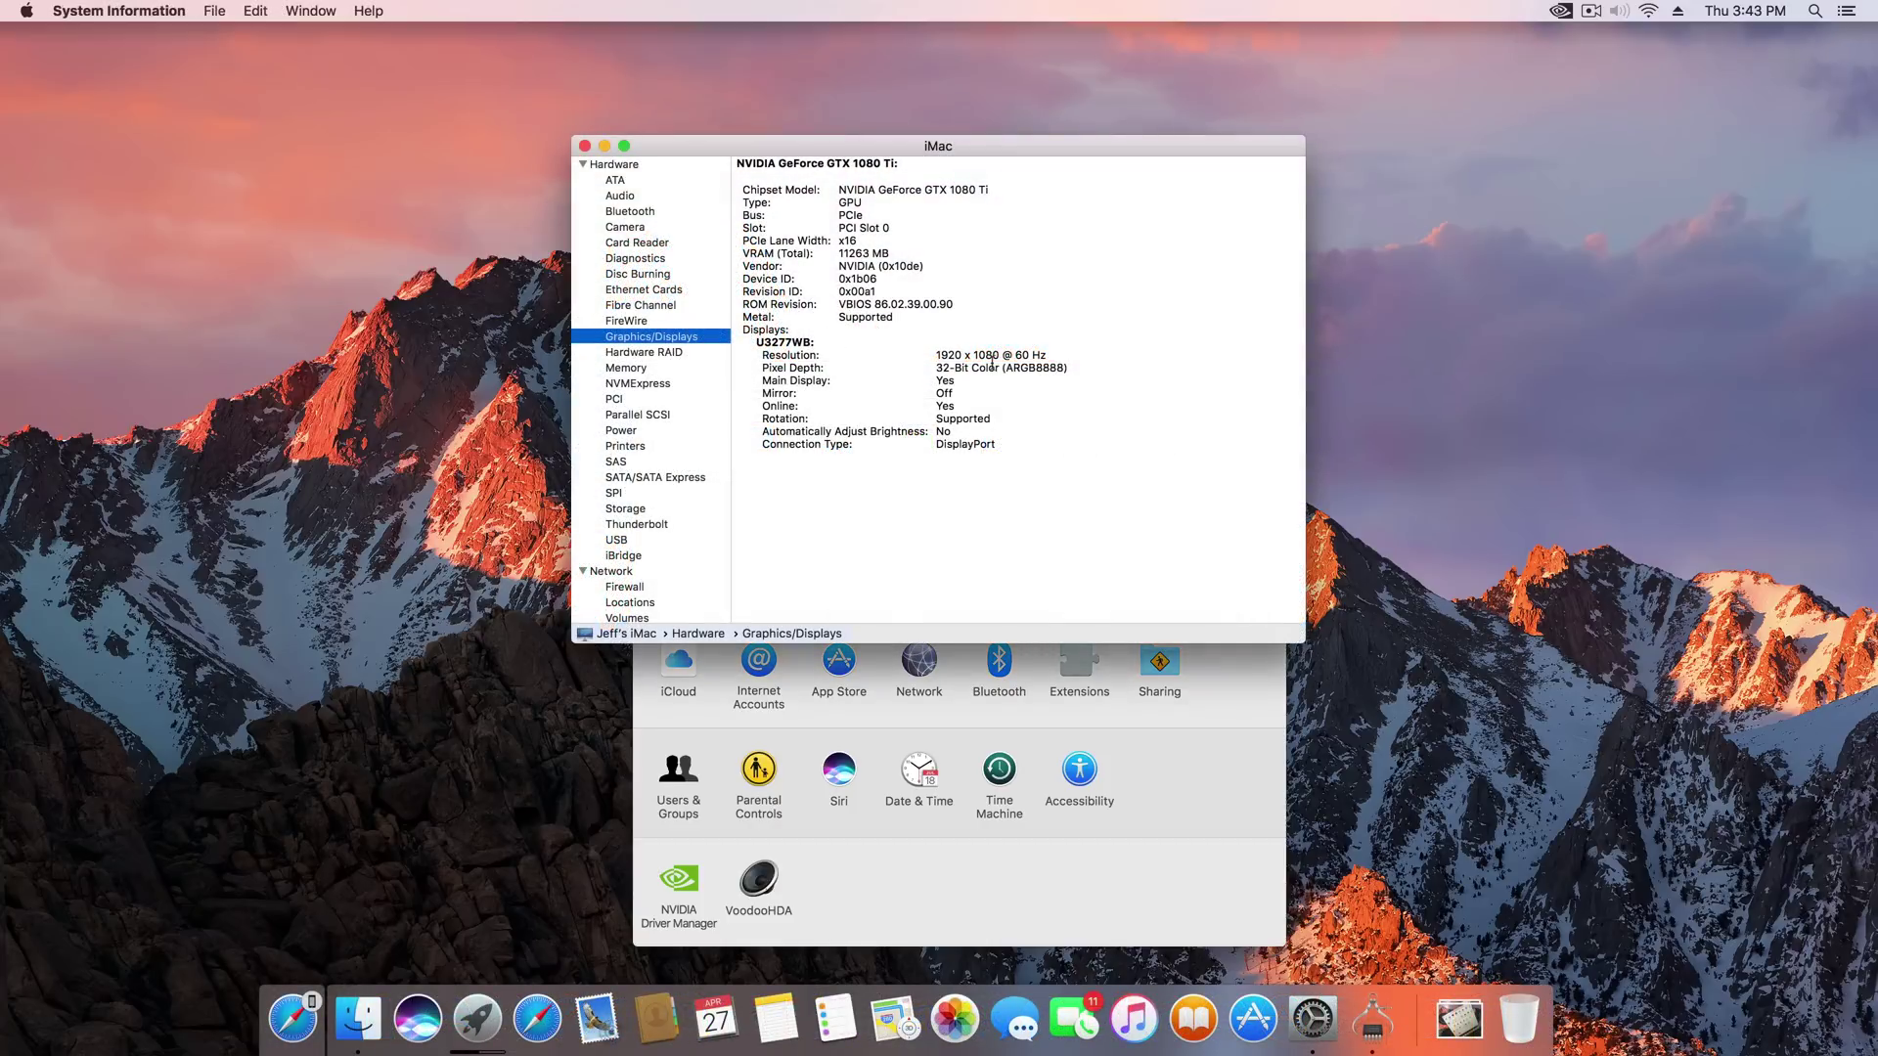
- Verify the NVIDIA GeForce GTX 1080 Ti graphics at 1920 x 1080 @ 60 Hz
drag(1048, 355, 916, 352)
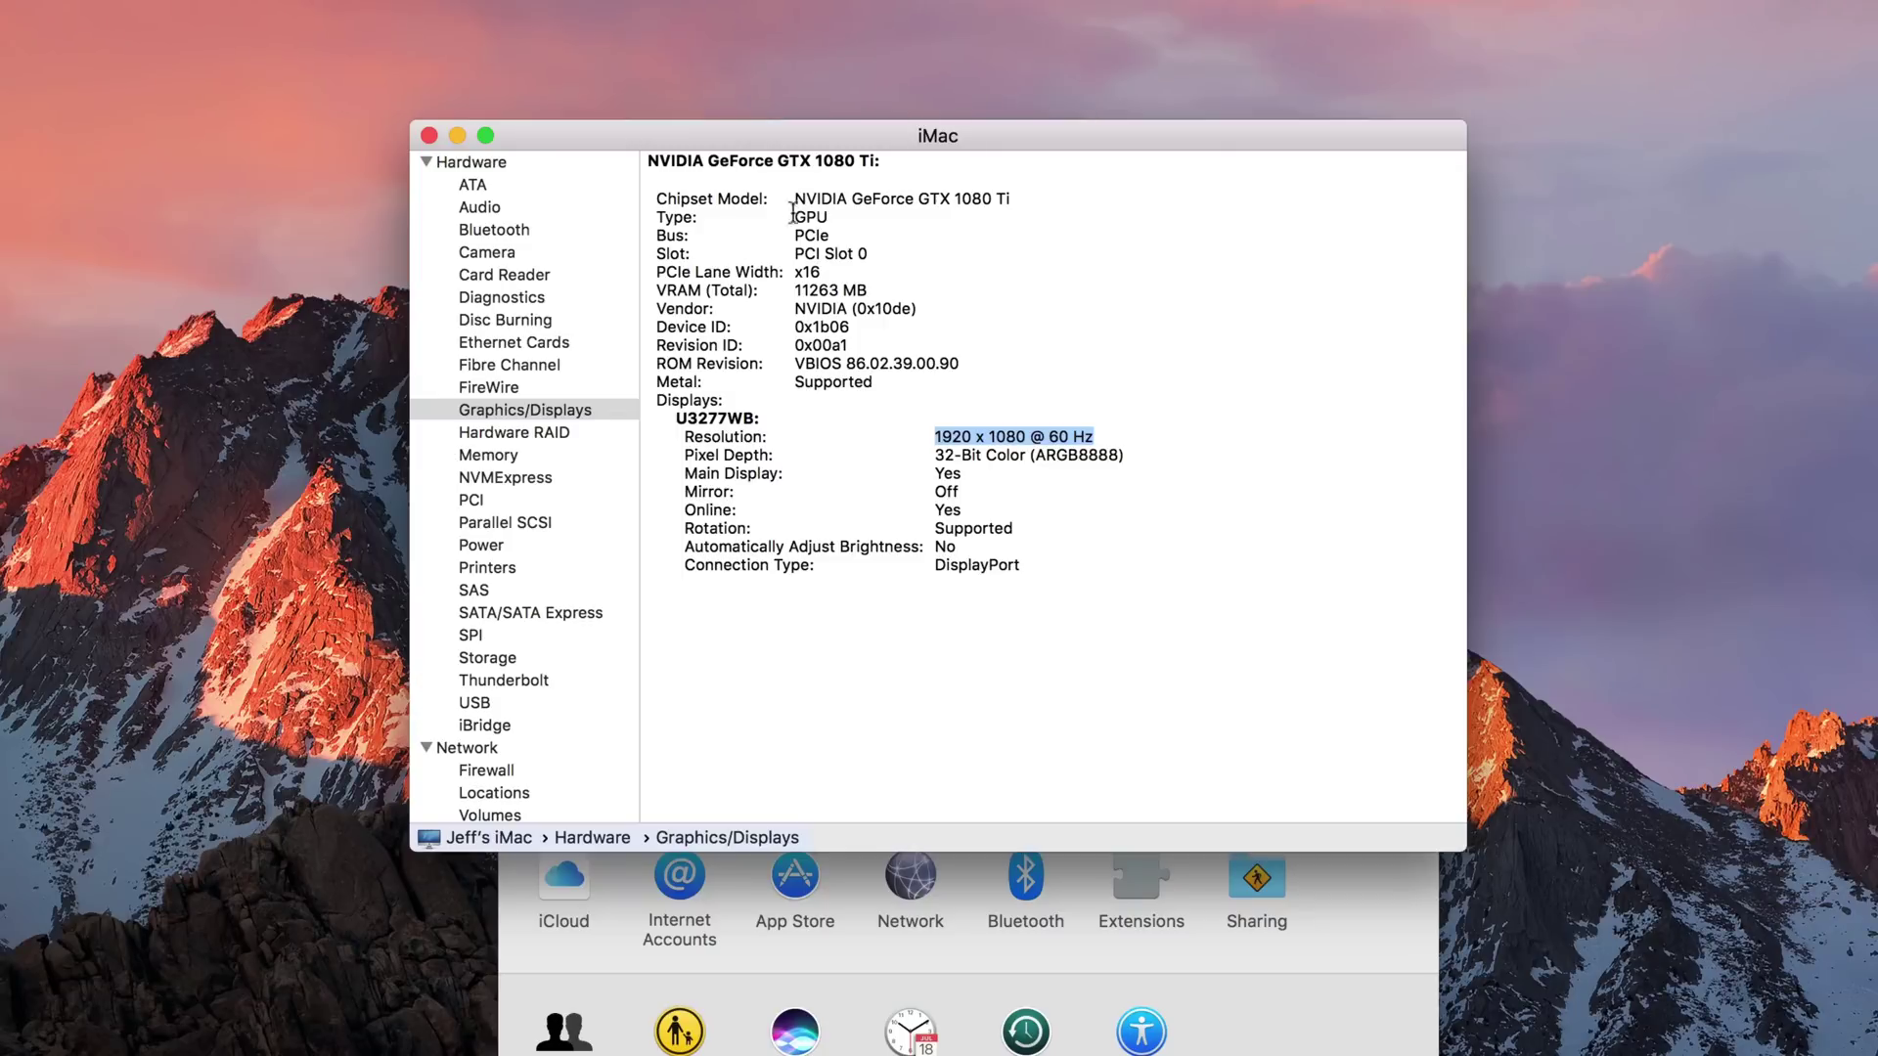
drag(794, 199, 1056, 193)
click(1056, 208)
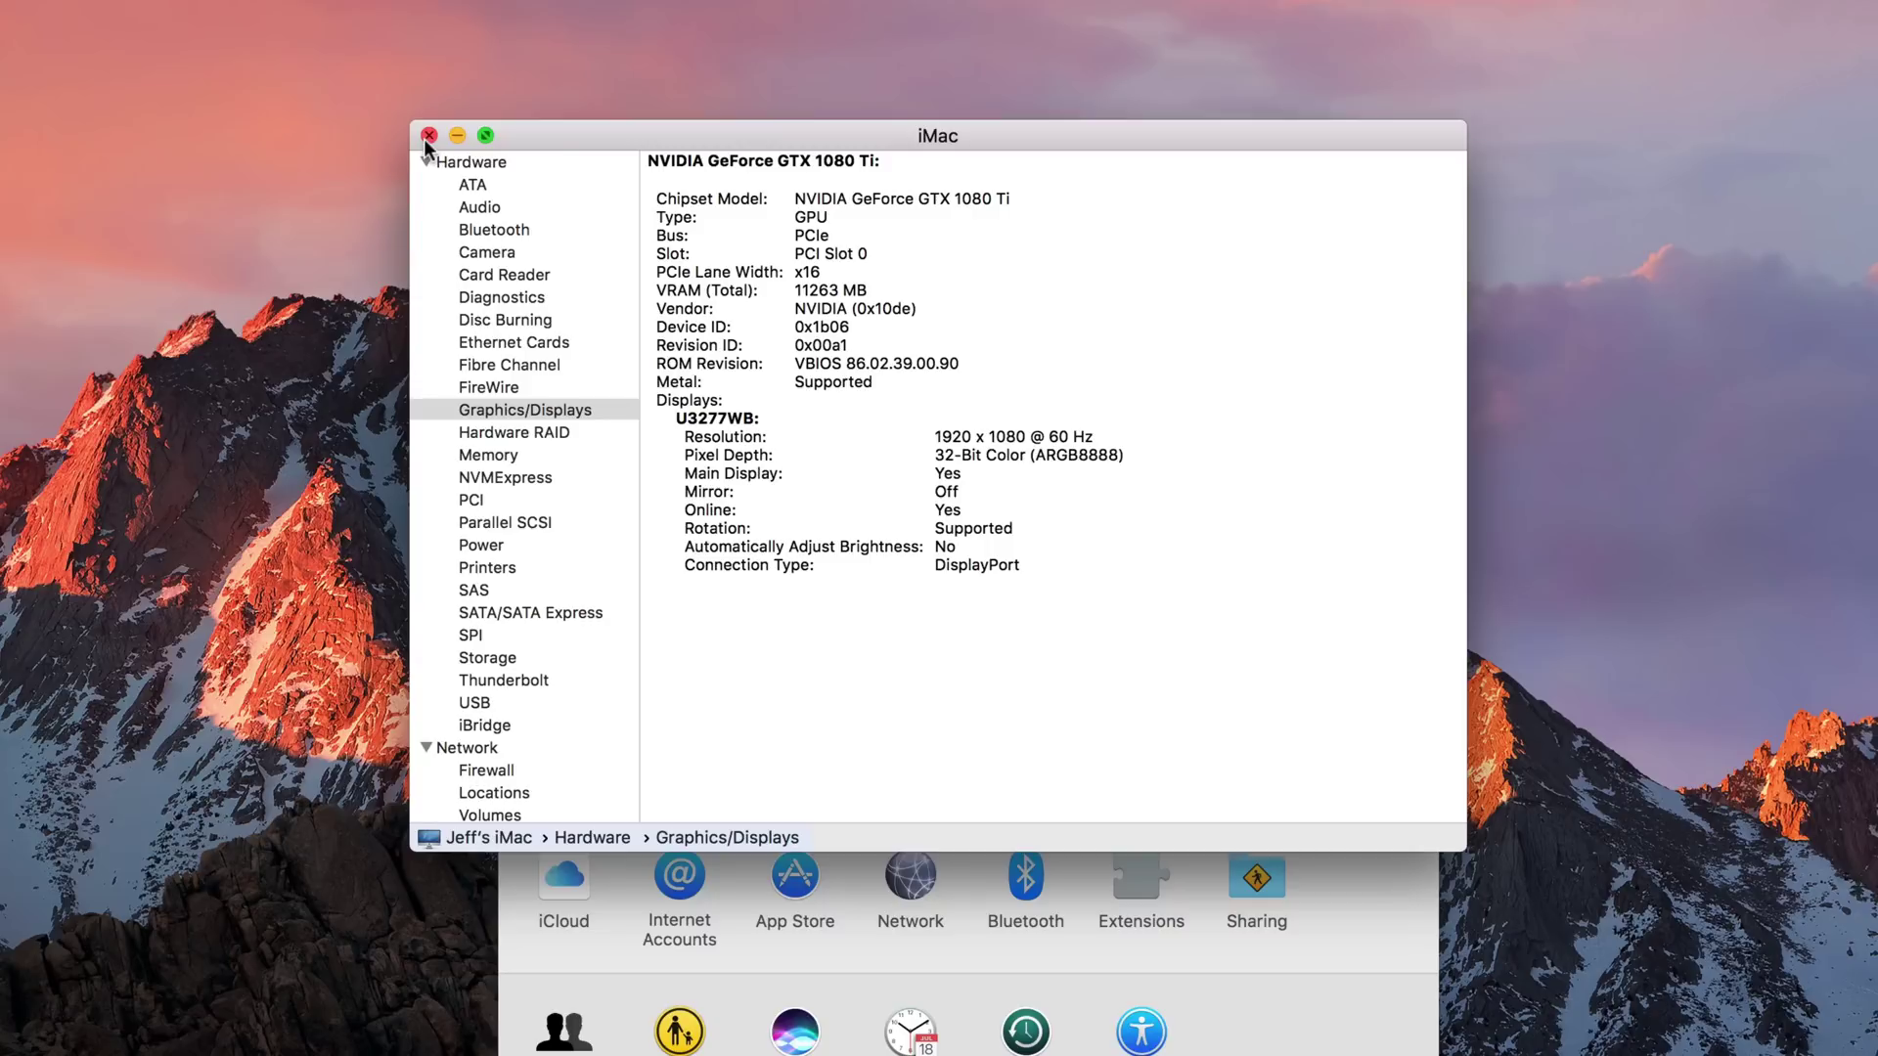
- Check the Tuff drive's USB 3.1 speed details, then close System Information
click(562, 704)
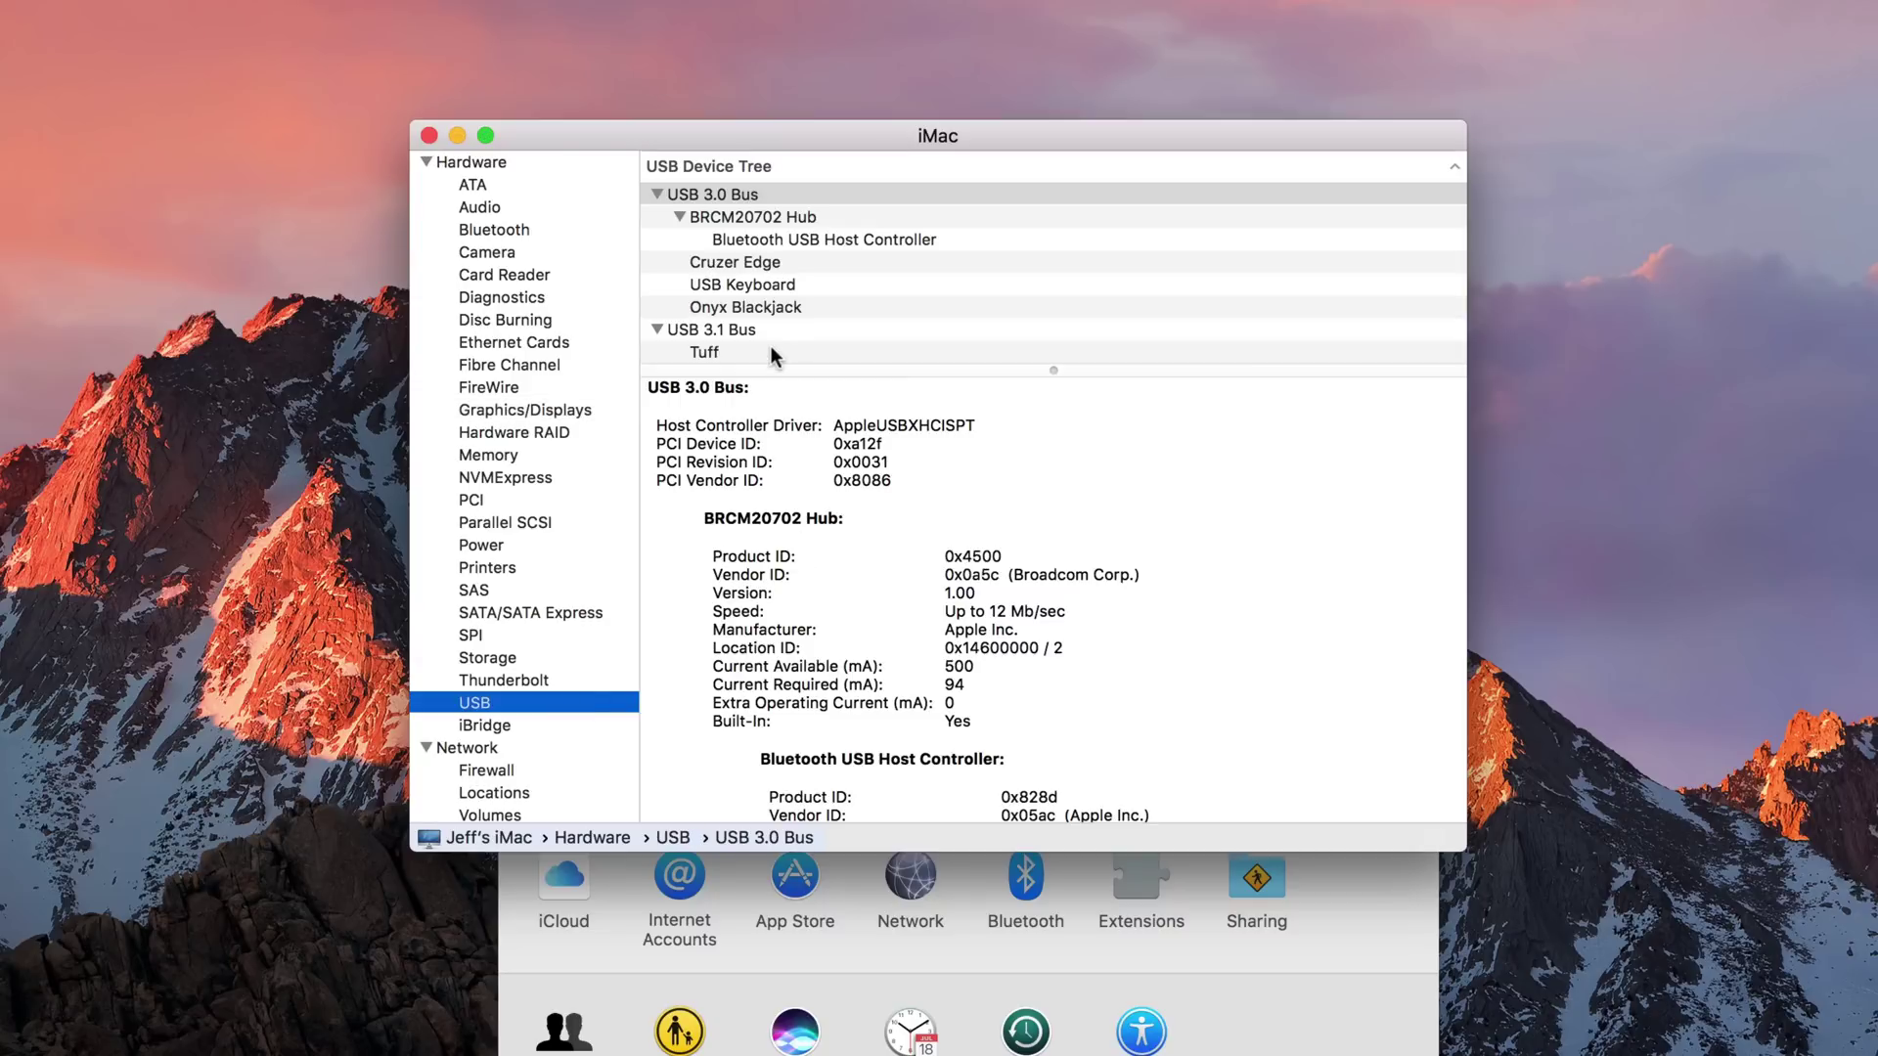
click(755, 354)
drag(1008, 499, 851, 486)
click(851, 486)
click(430, 136)
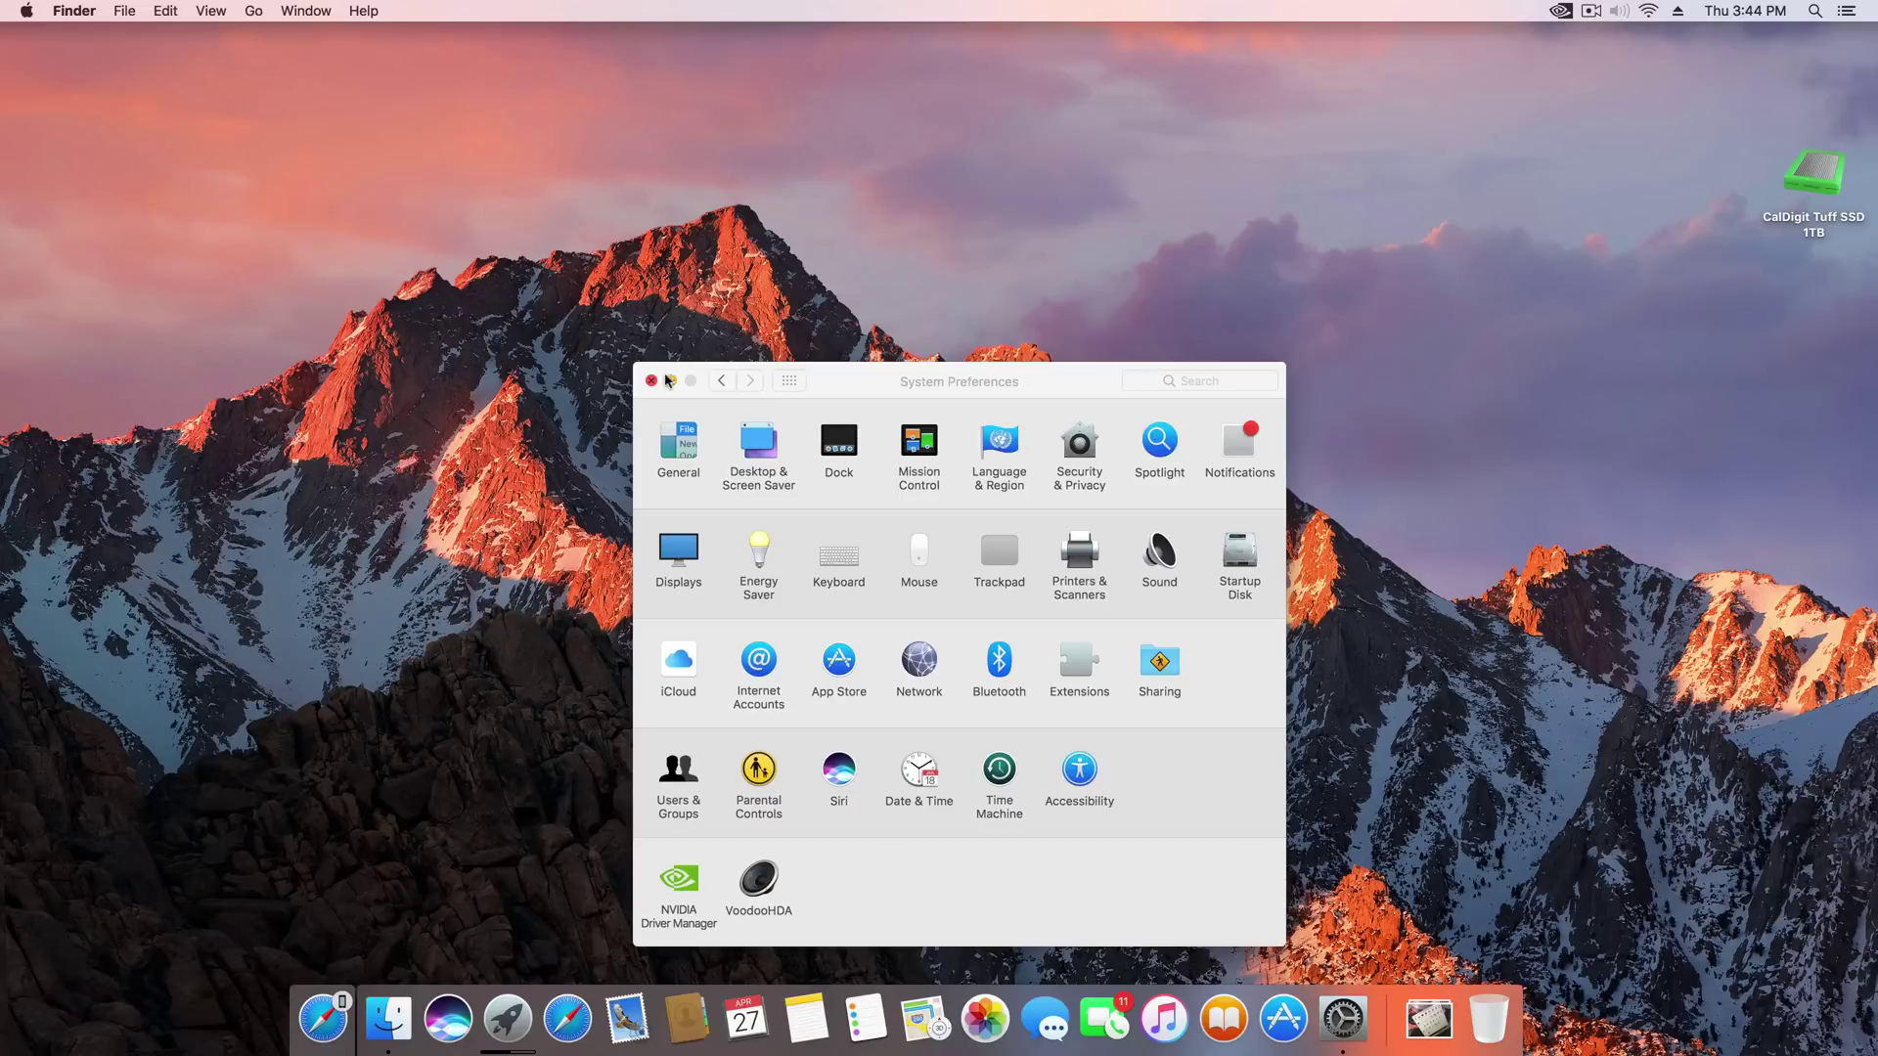
- Close System Preferences, play 'Codes and Keys', start 'Hot Summer Days' from the beginning, then launch Final Cut Pro
click(651, 381)
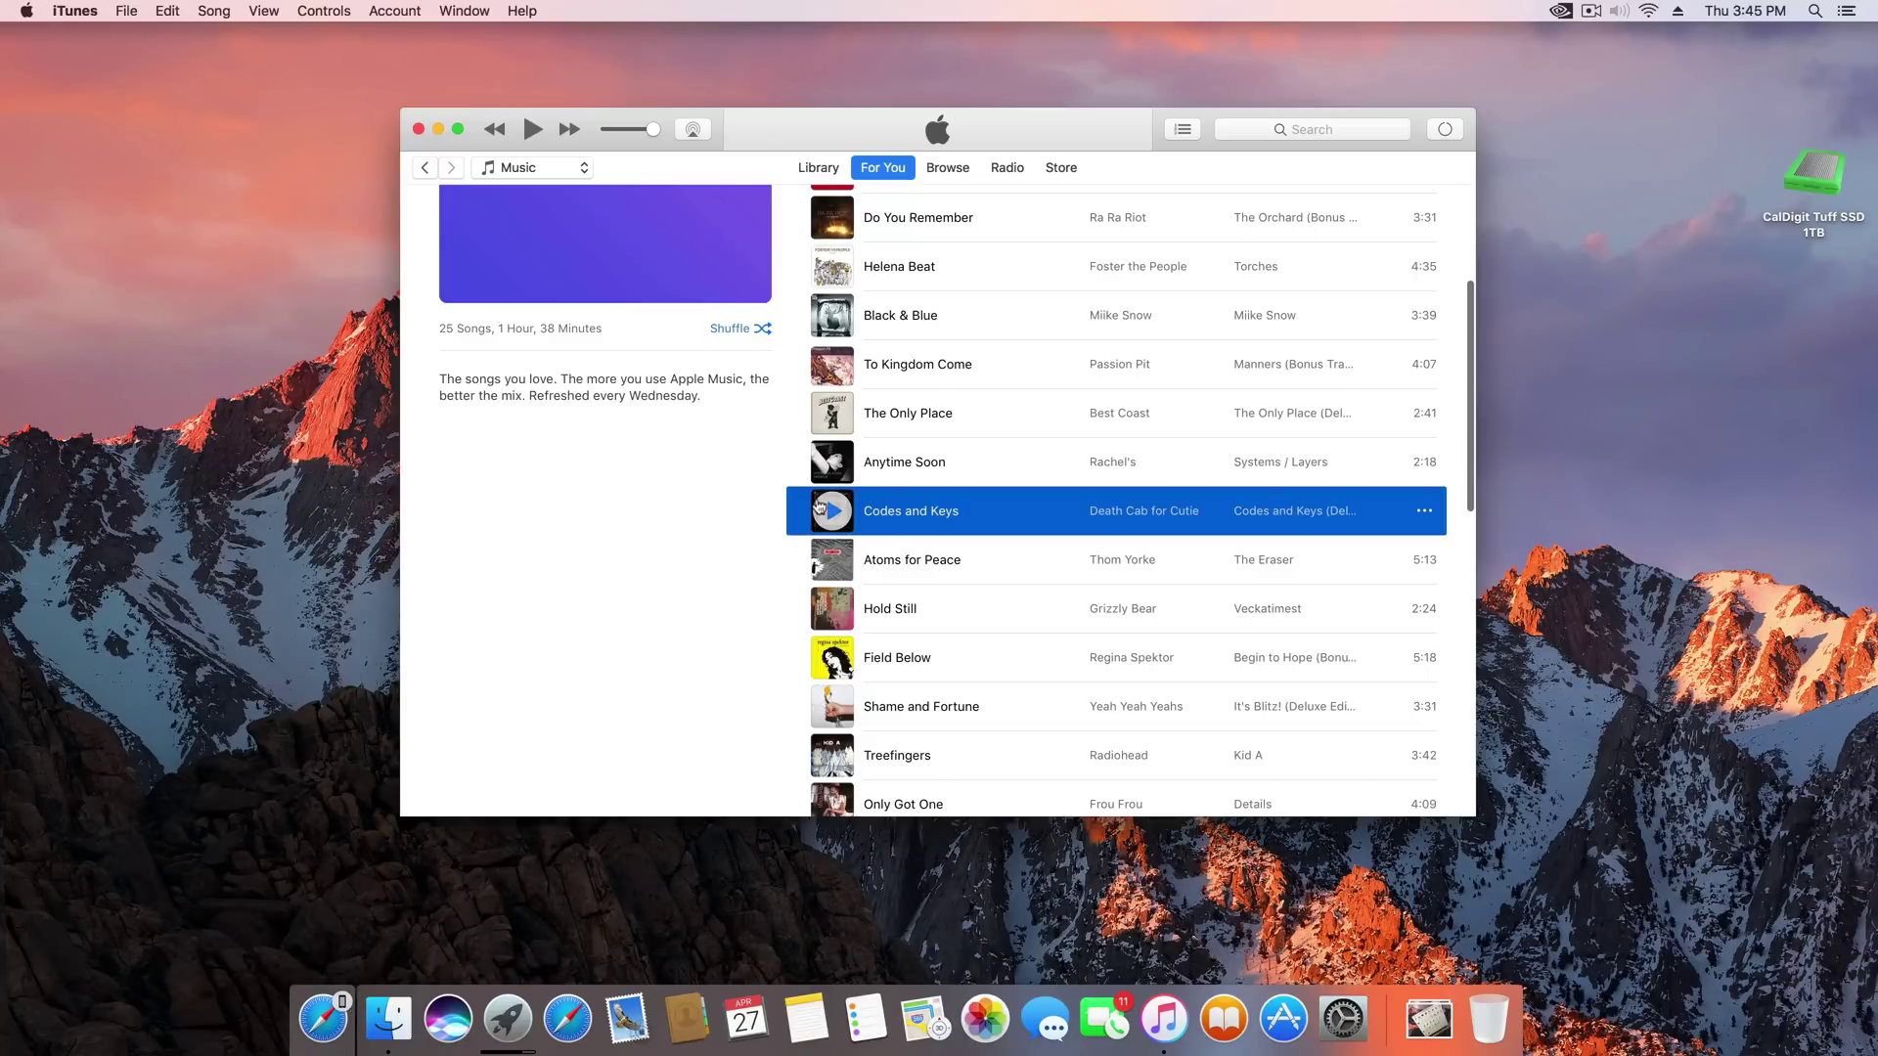
click(826, 509)
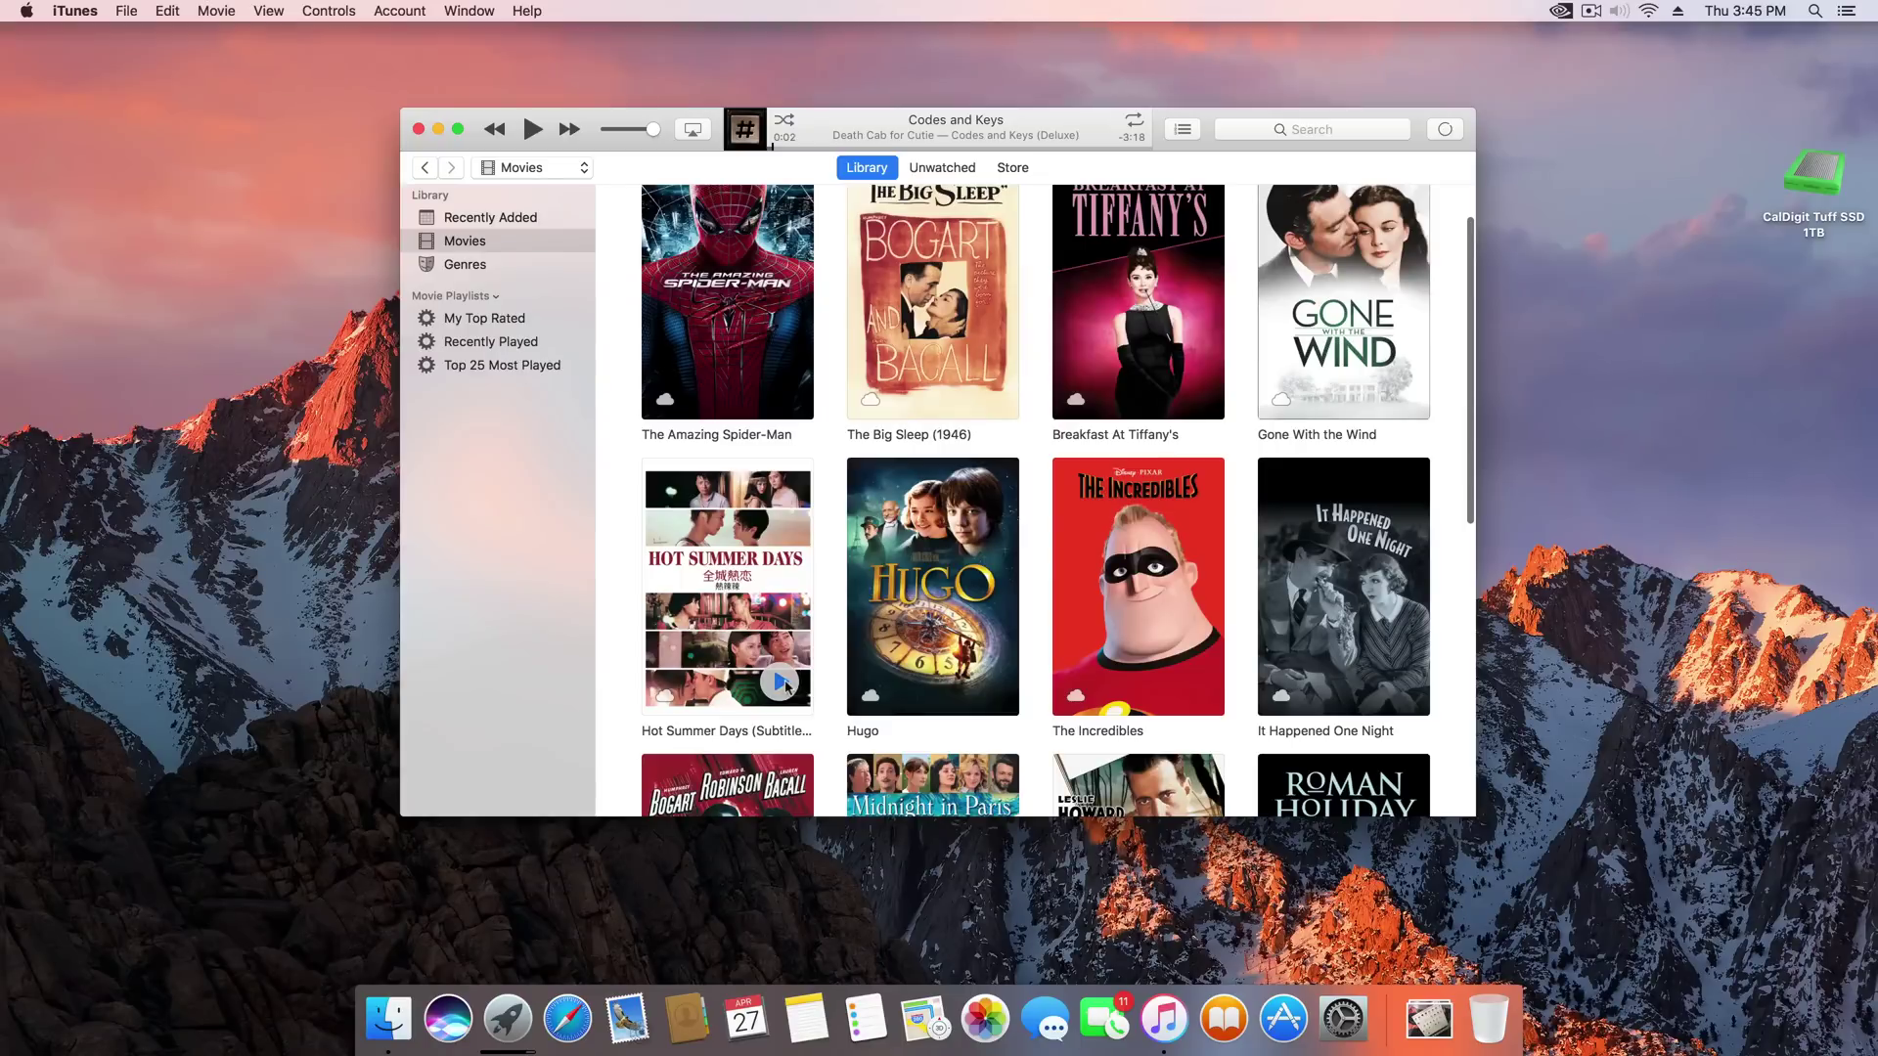
double_click(784, 679)
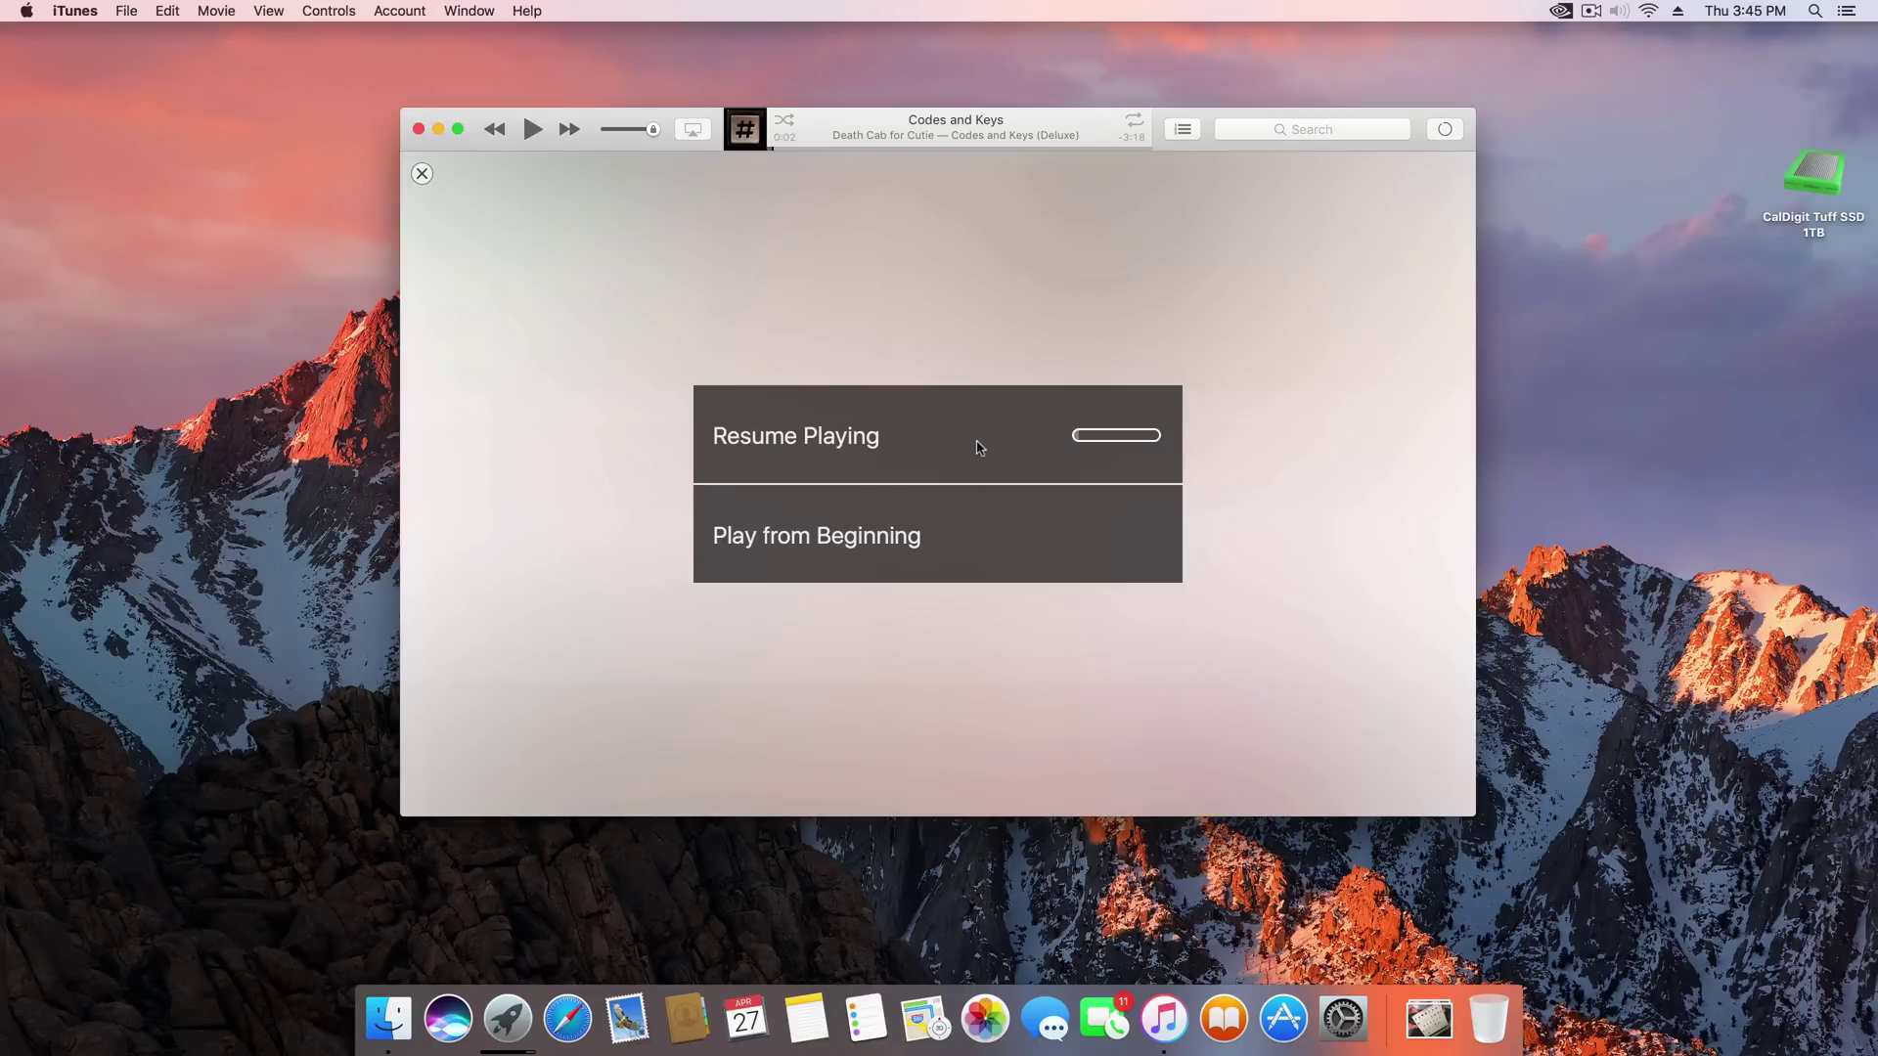
click(941, 528)
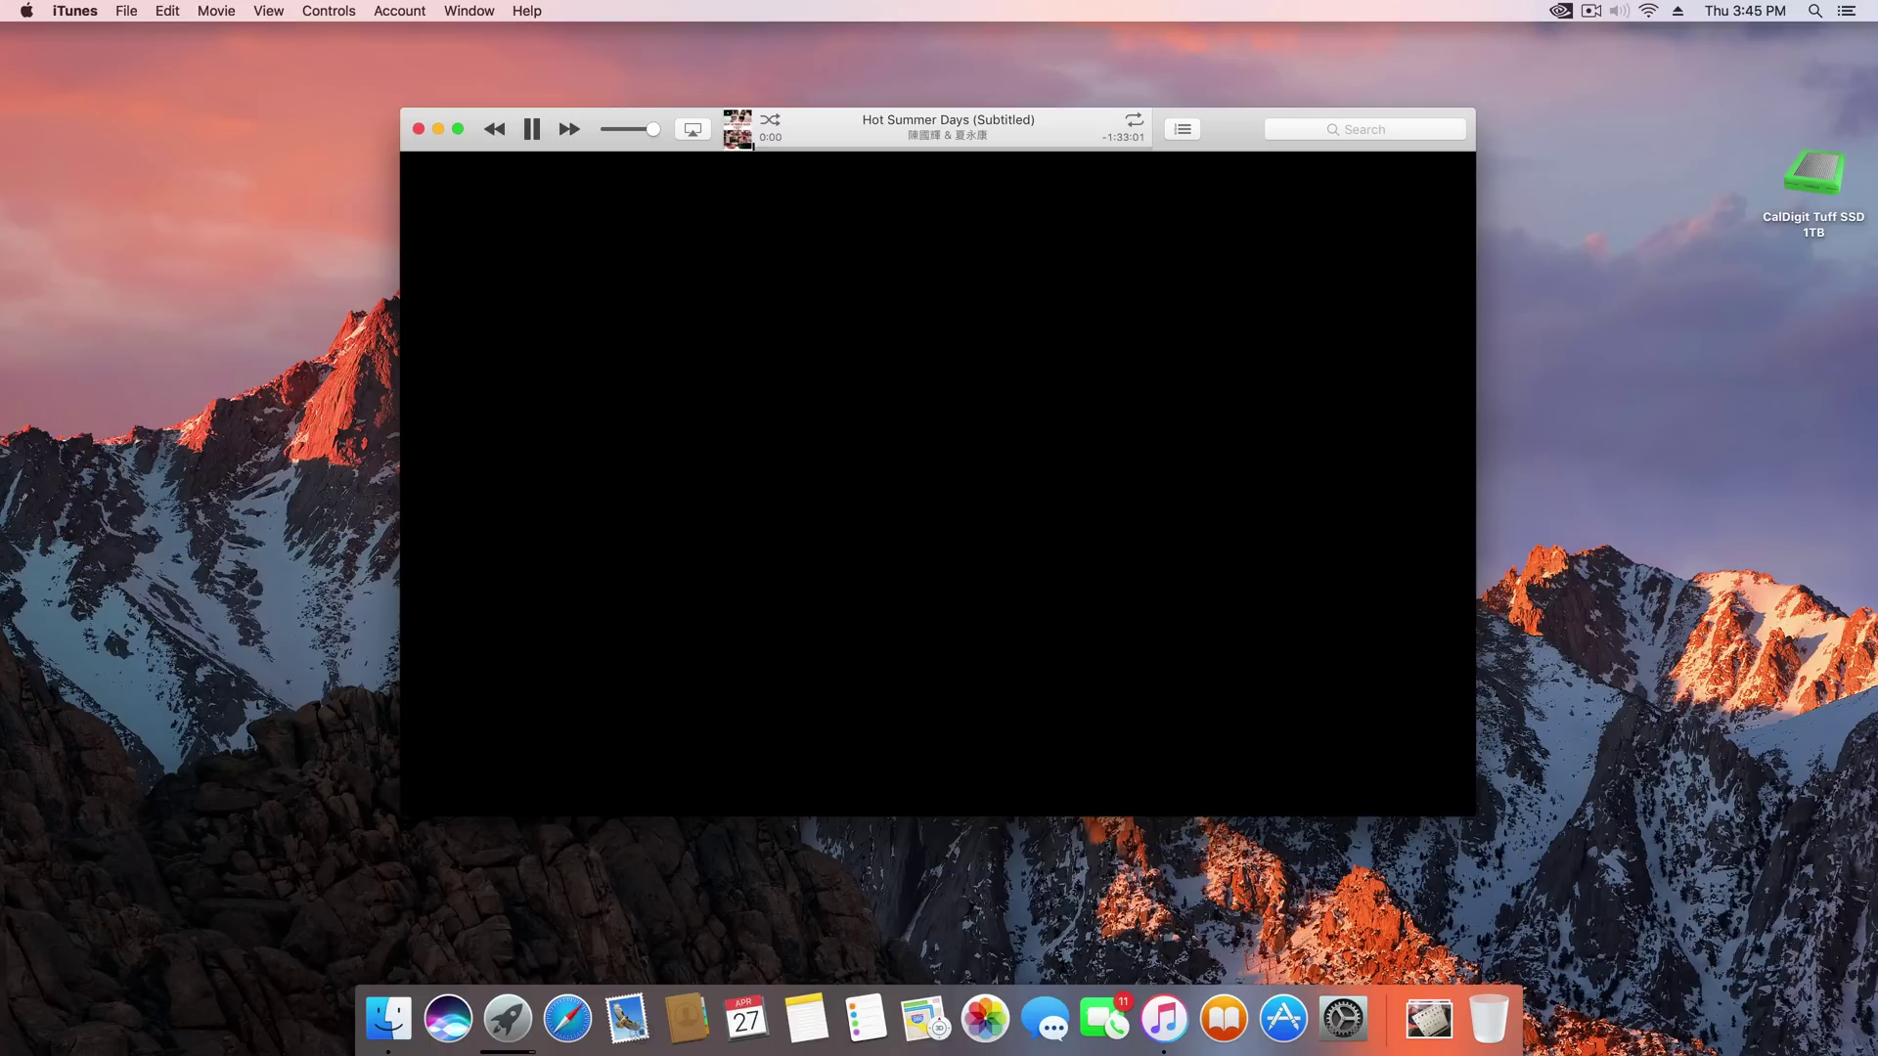
key(F4)
click(729, 646)
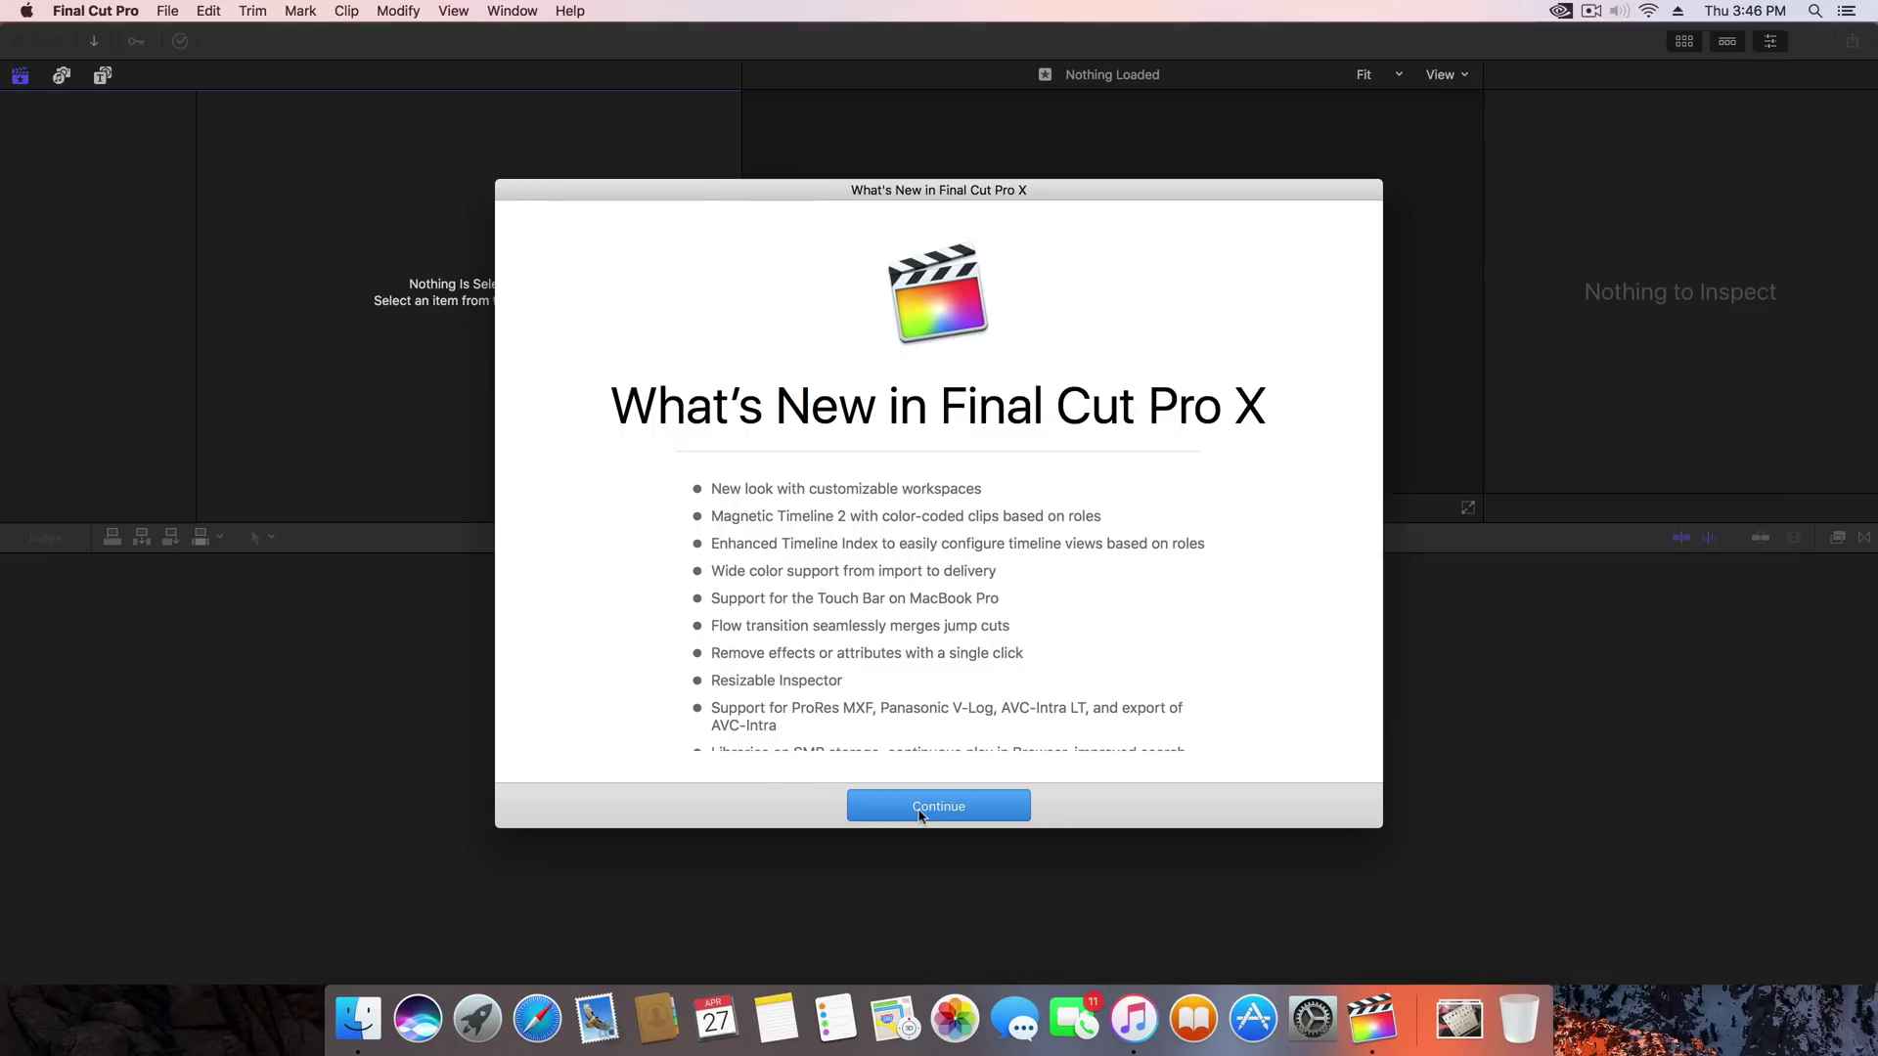
- Dismiss Final Cut Pro's What's New introduction to reach the empty library
click(925, 813)
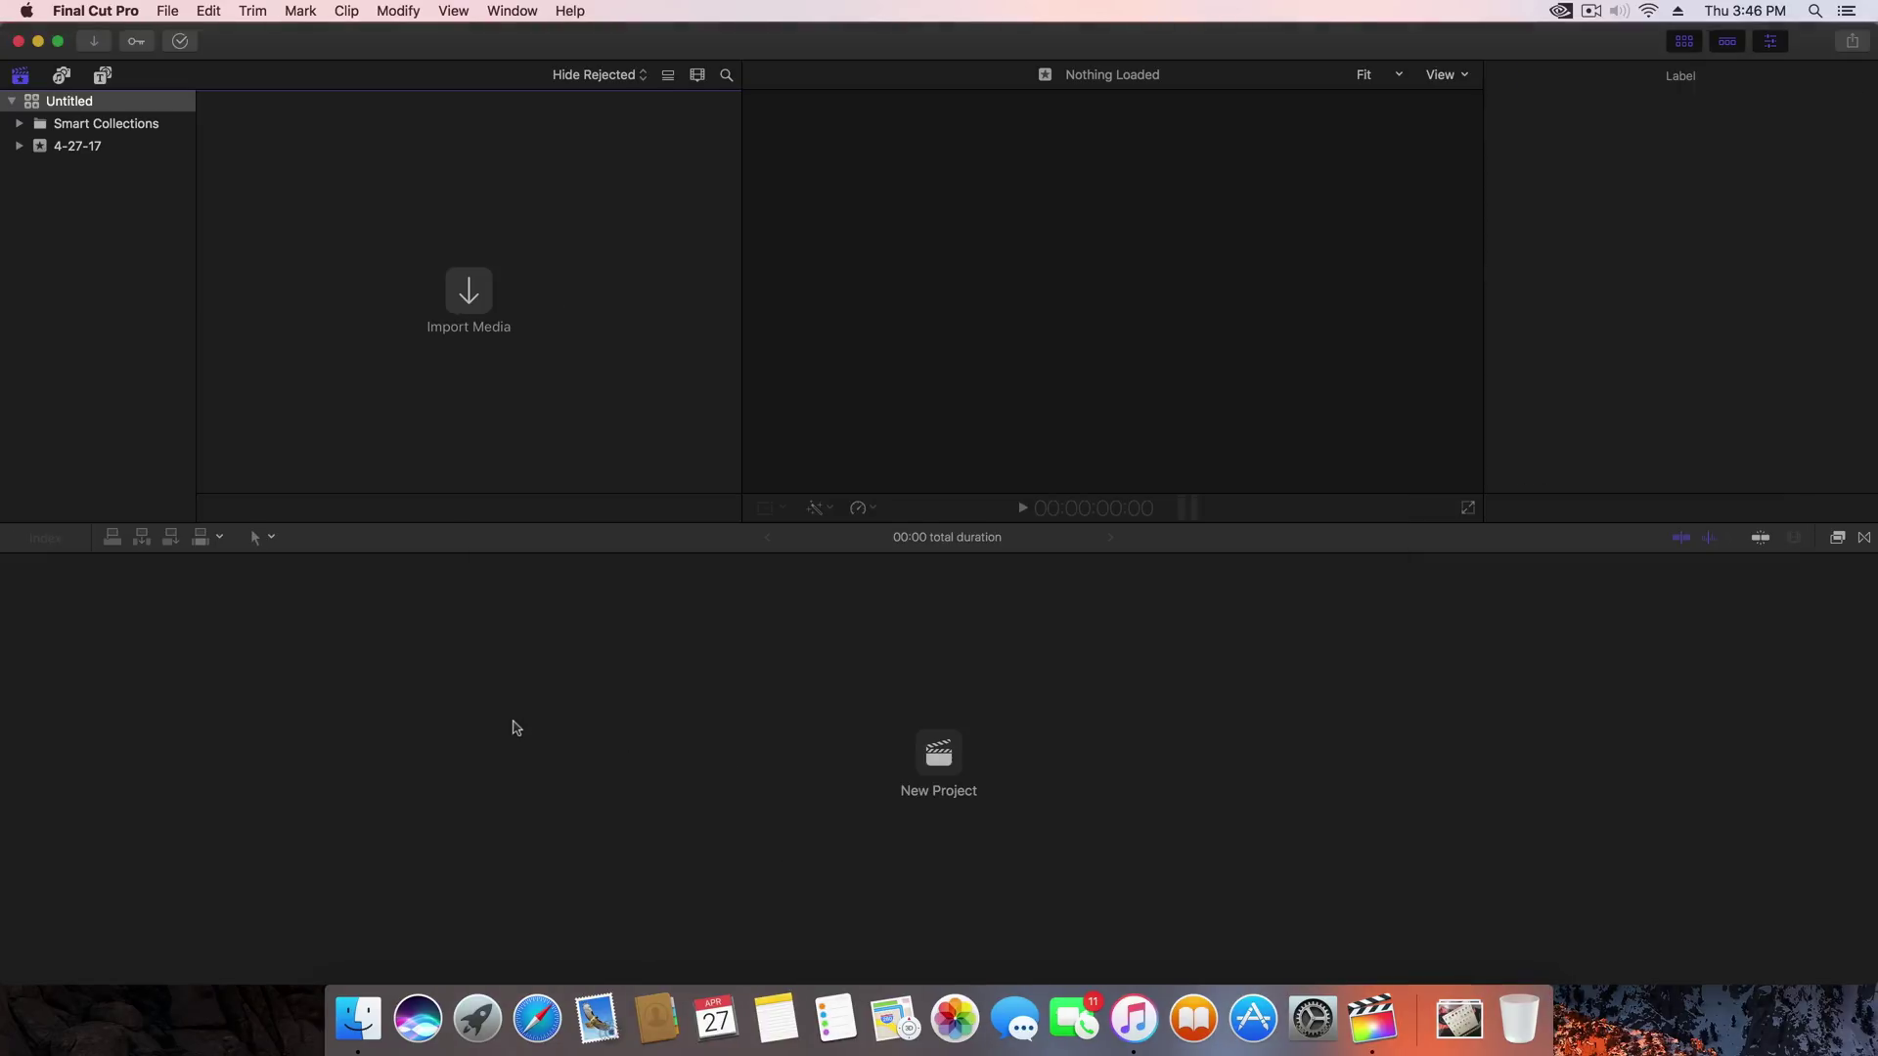